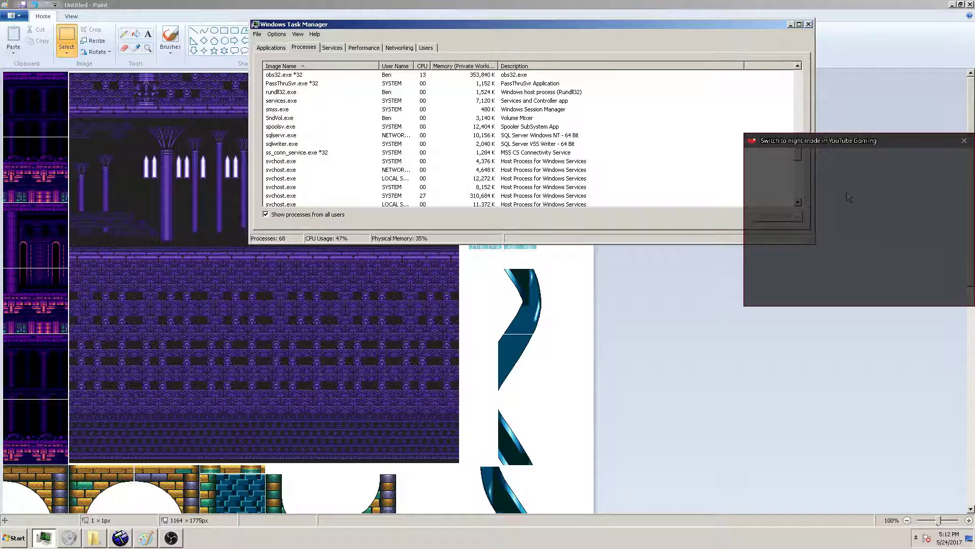
left_click(275, 6)
left_click(171, 538)
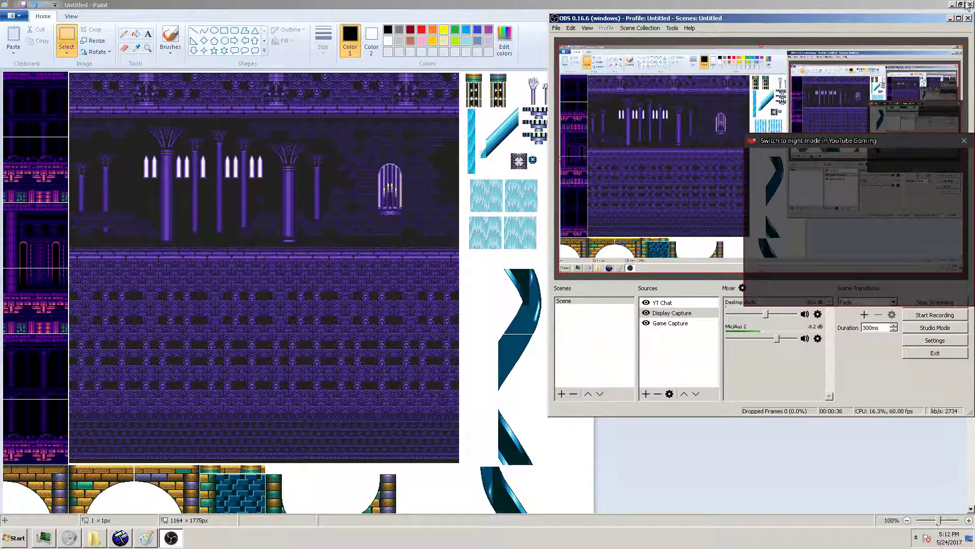
left_click(950, 18)
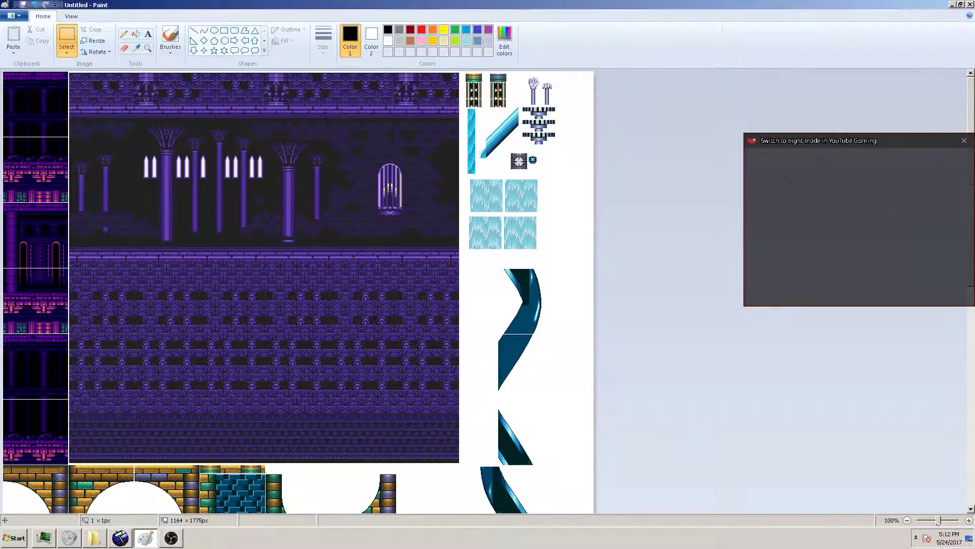
Switch to Hammer, resize the four viewports to roughly equal heights, and return to the sprite sheet in Paint
left_click(120, 538)
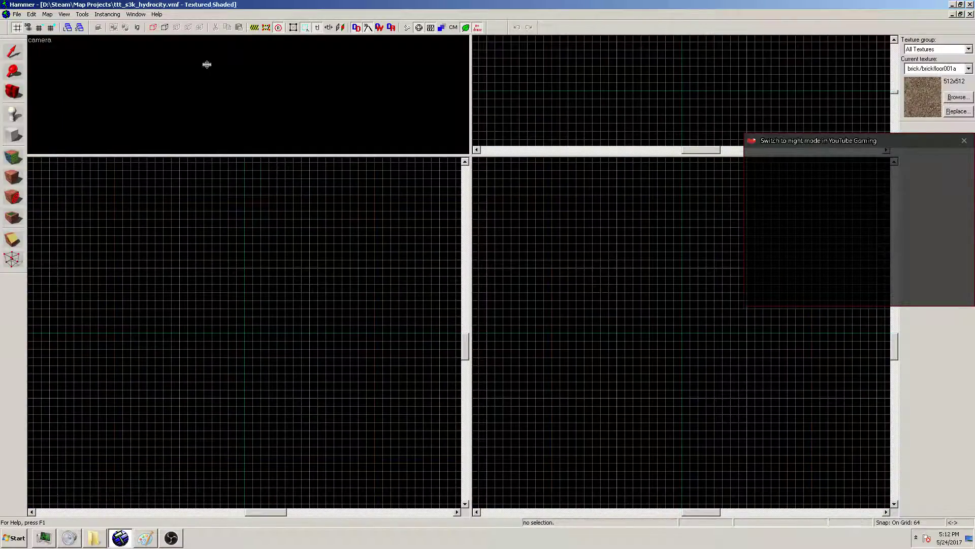
left_click_drag(468, 154, 465, 293)
left_click(143, 538)
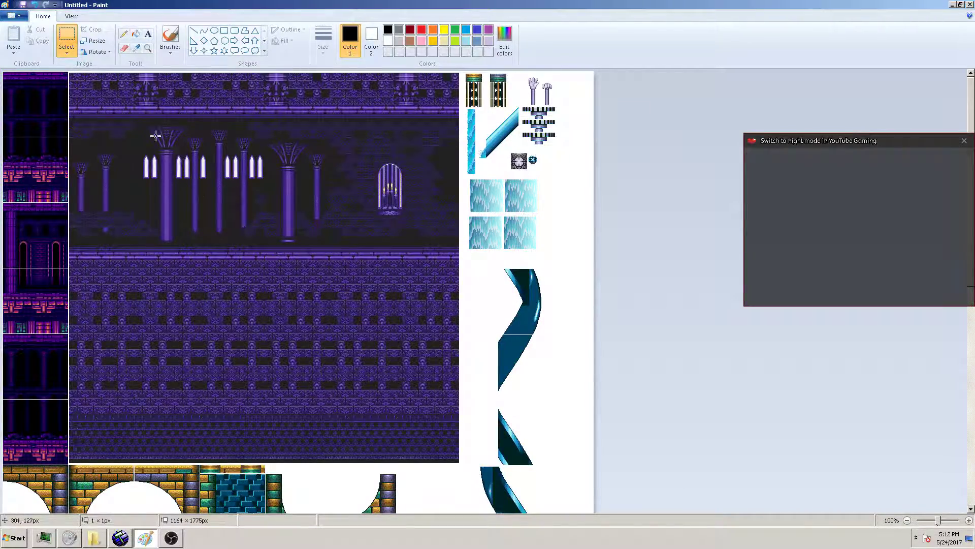
Open the Custom Textures folder on Local Disk (D:) in Windows Explorer
left_click(14, 538)
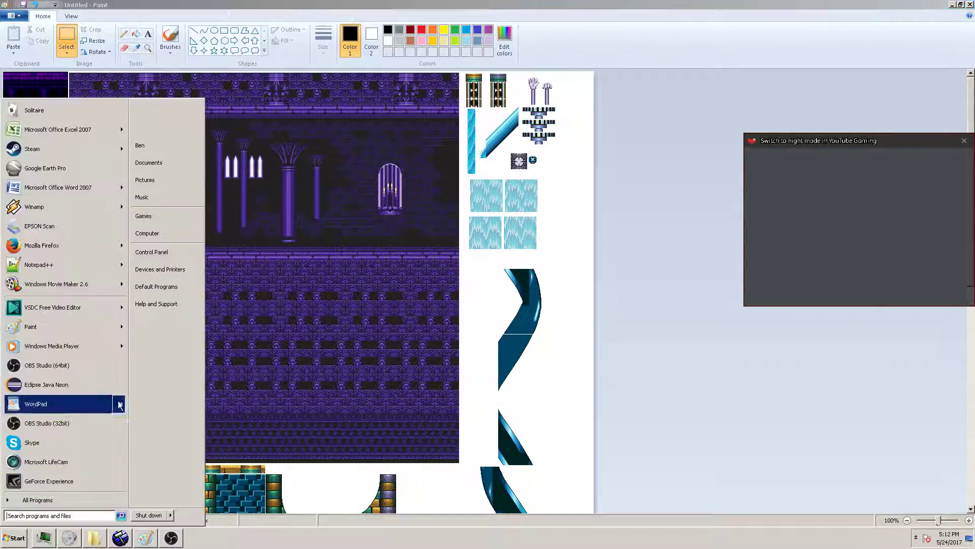
left_click(187, 234)
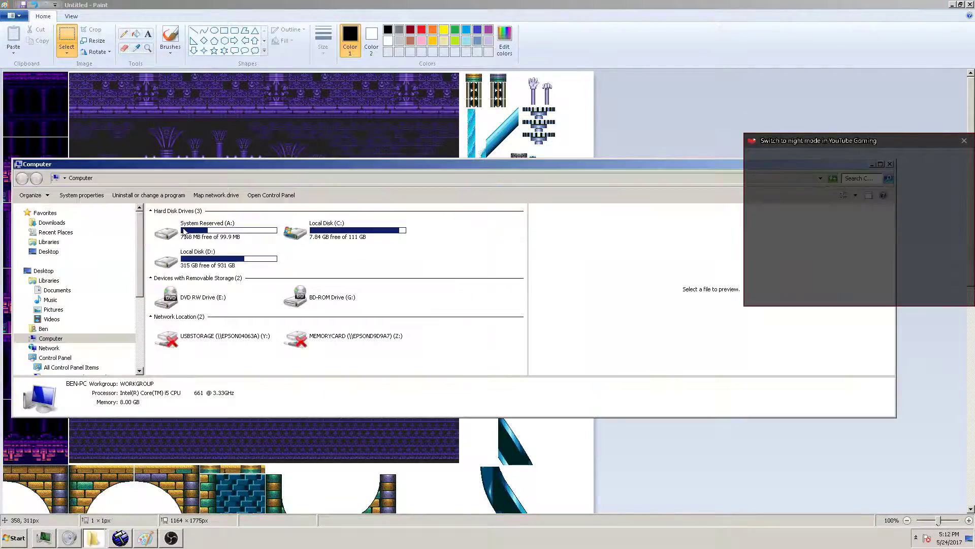
double_click(272, 264)
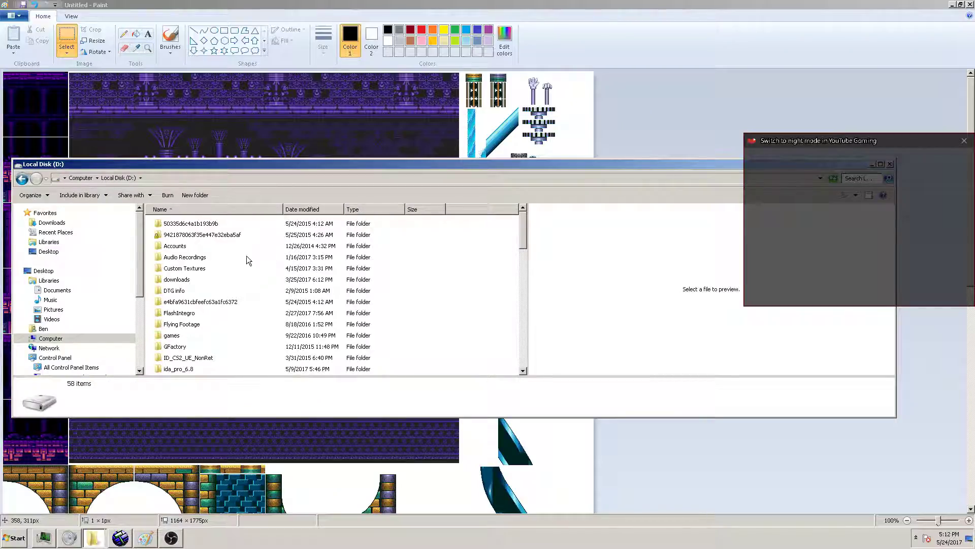
double_click(181, 269)
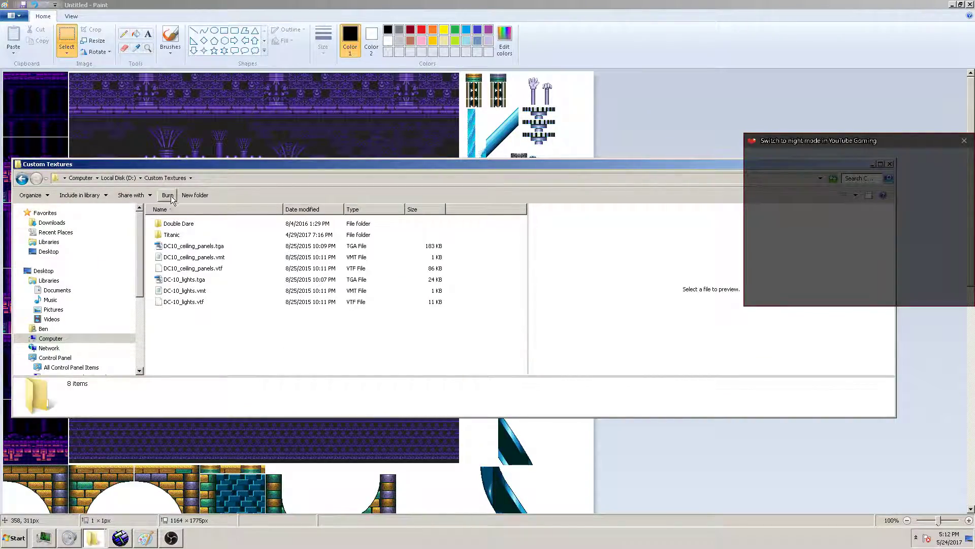
Create a folder named "Sonic 3 - Hydrocity" inside Custom Textures
left_click(195, 196)
type("Sonic ")
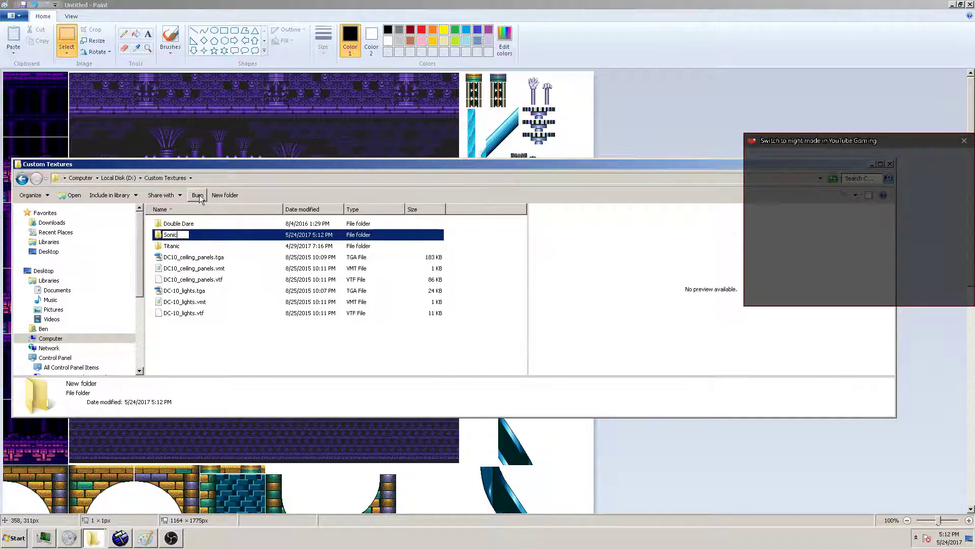
type("3 - Hydrovity")
key("Return")
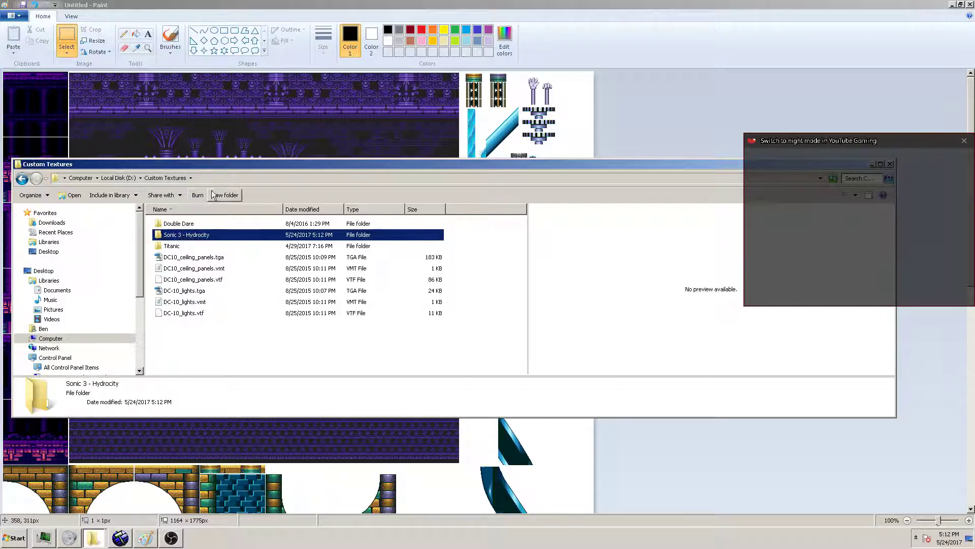
double_click(189, 235)
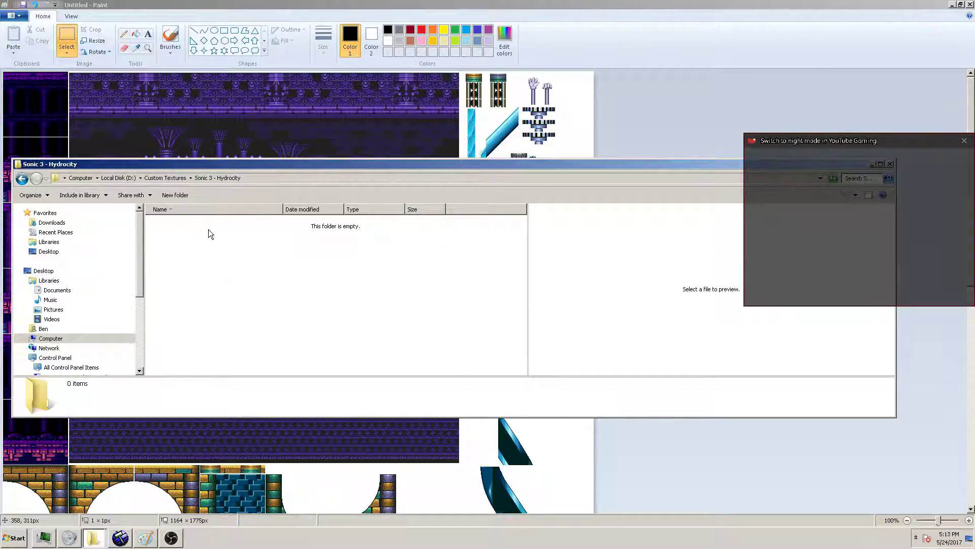
left_click(22, 178)
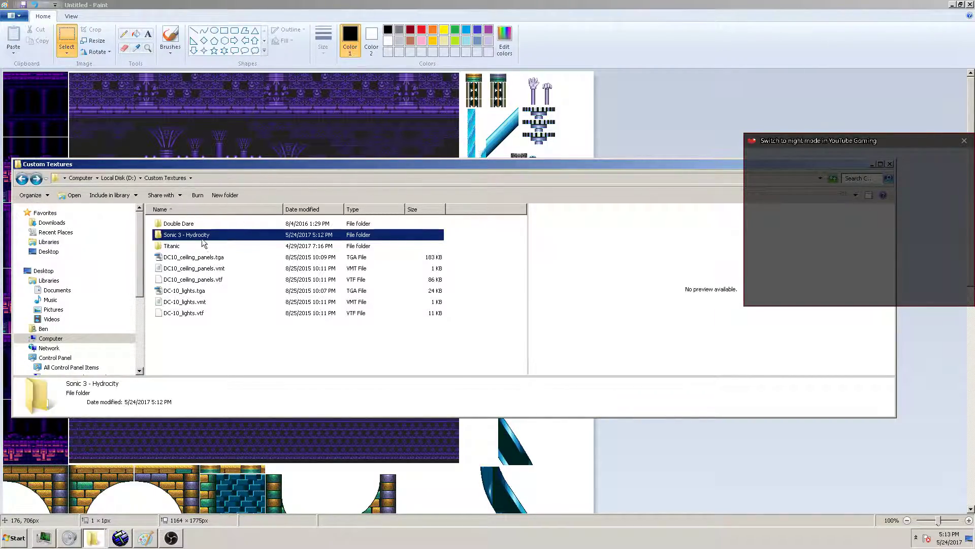
right_click(192, 256)
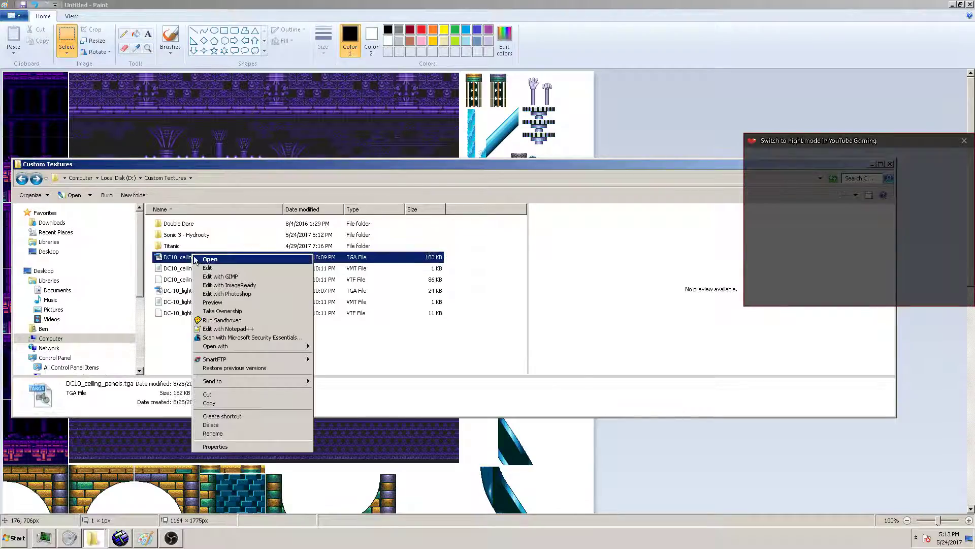
left_click(253, 276)
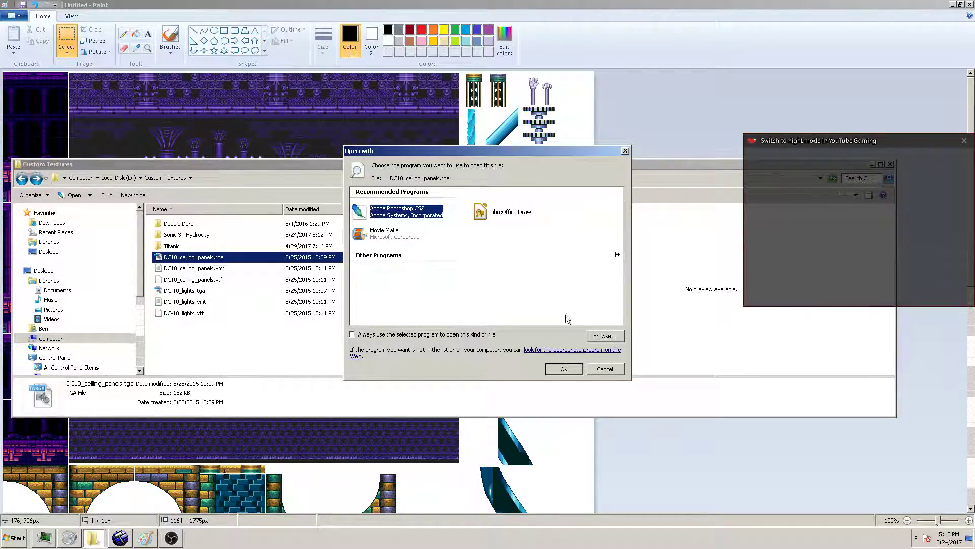
left_click(604, 369)
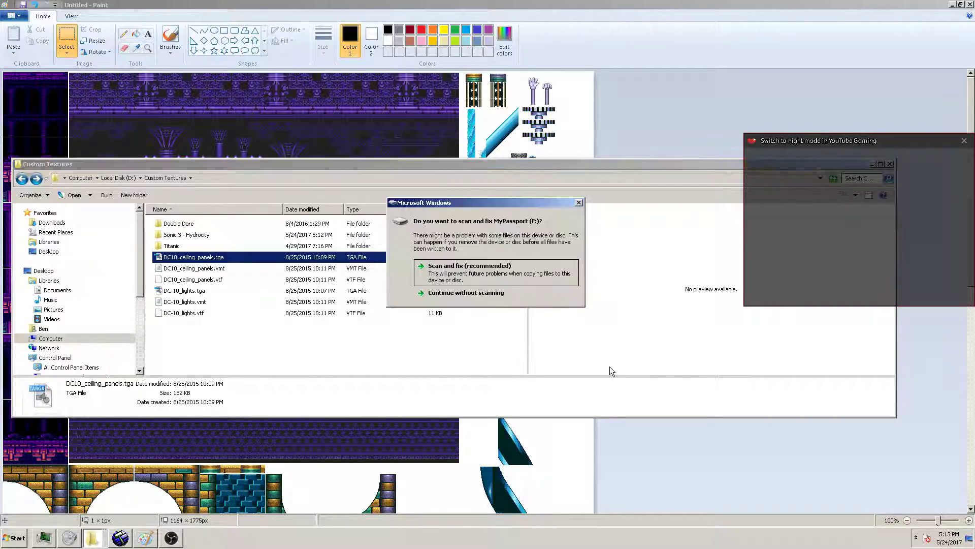
Skip scanning the MyPassport (F:) drive, open its folder to view files, and close that window
left_click(470, 296)
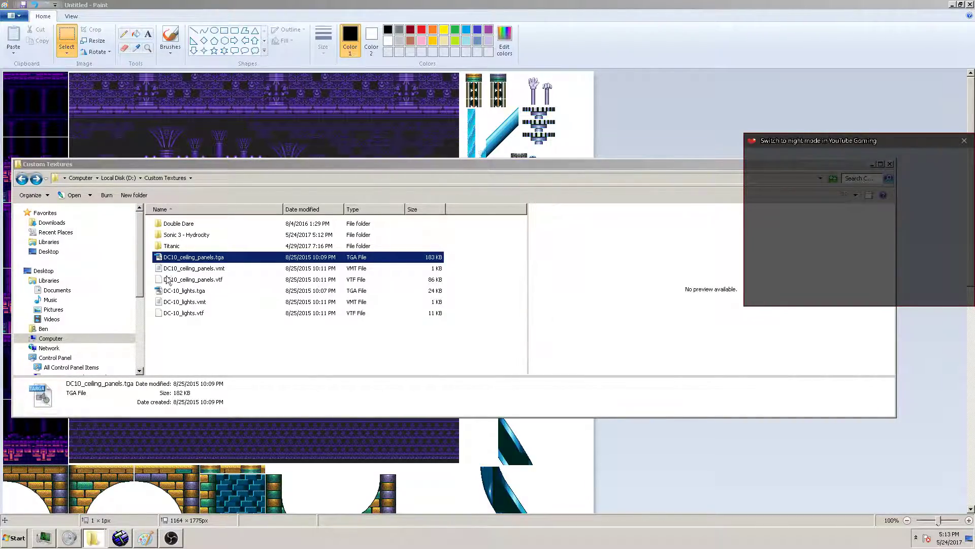
right_click(186, 259)
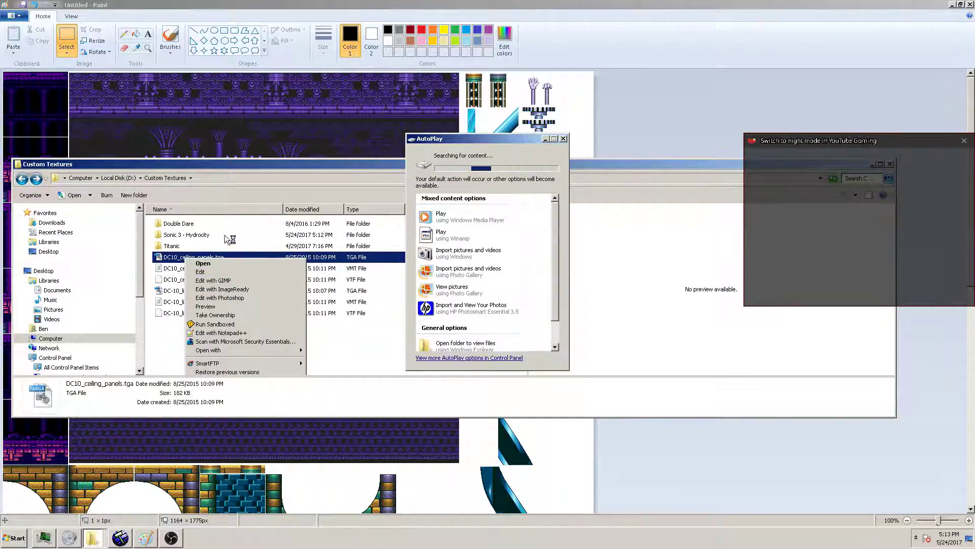
left_click(465, 343)
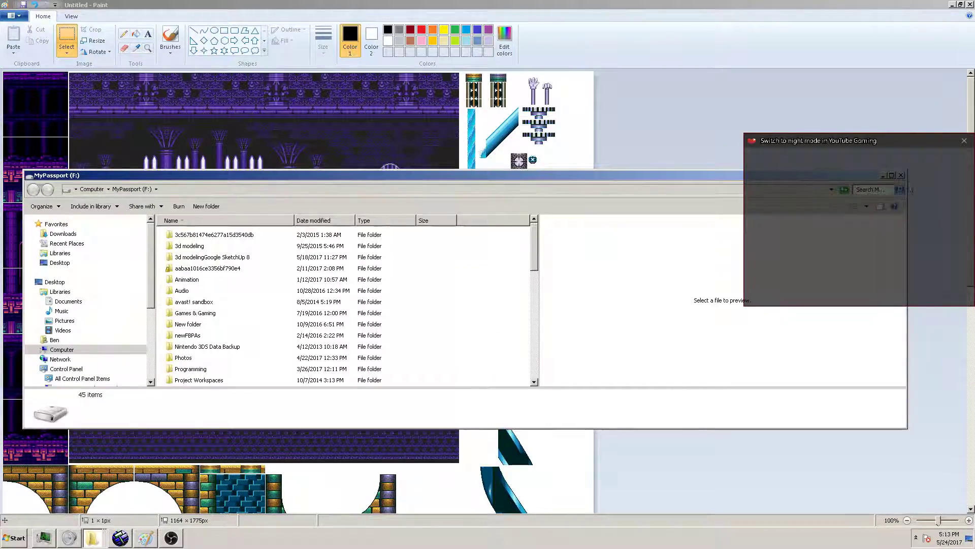
left_click(901, 174)
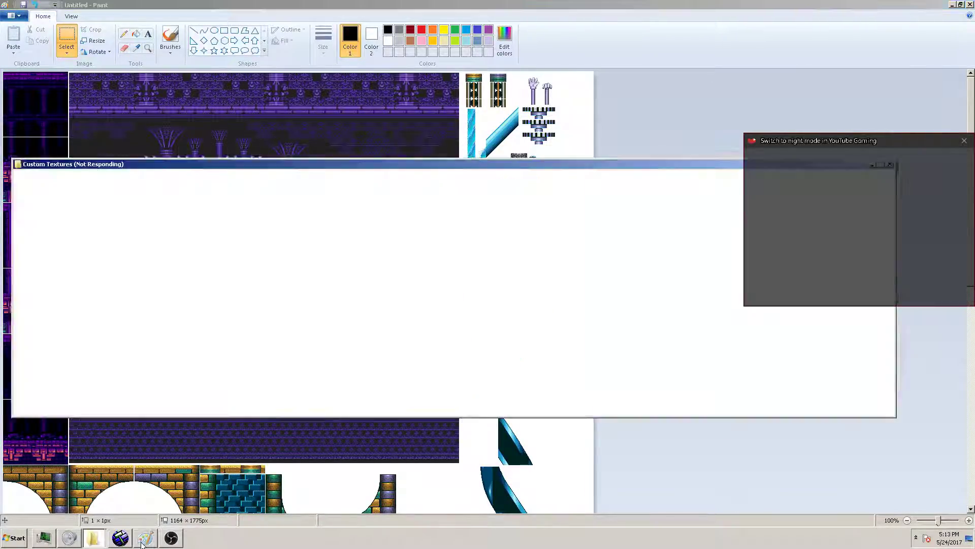
left_click(142, 542)
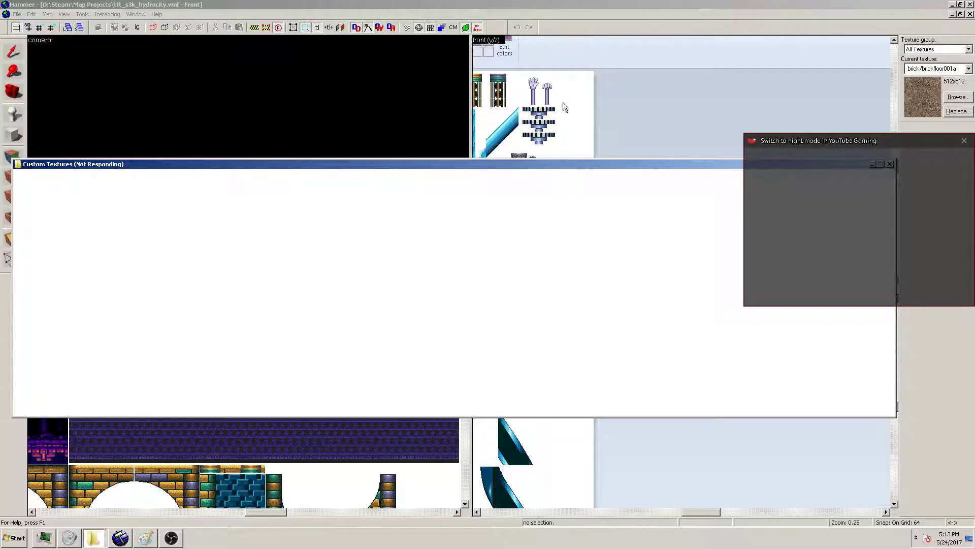
left_click(593, 5)
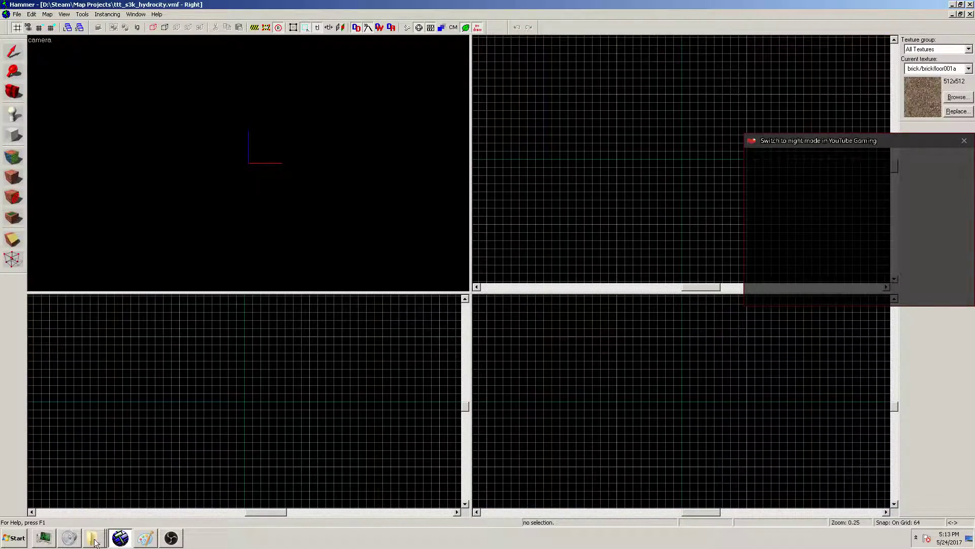
left_click(94, 539)
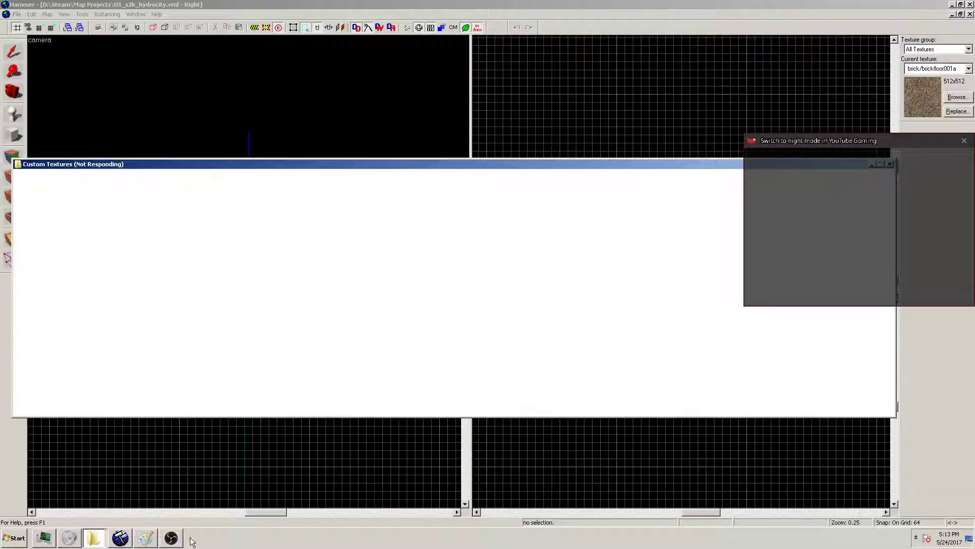
left_click(171, 537)
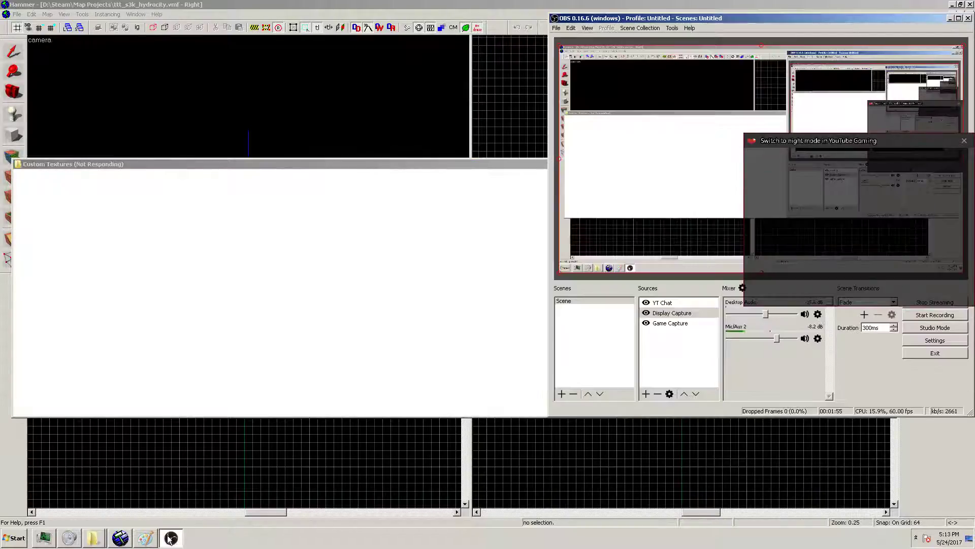
left_click(950, 18)
Open gsc_iron_1.tga from the Titanic texture folder in GIMP and dismiss the program prompt for DC10_ceiling_panels.tga
left_click(952, 4)
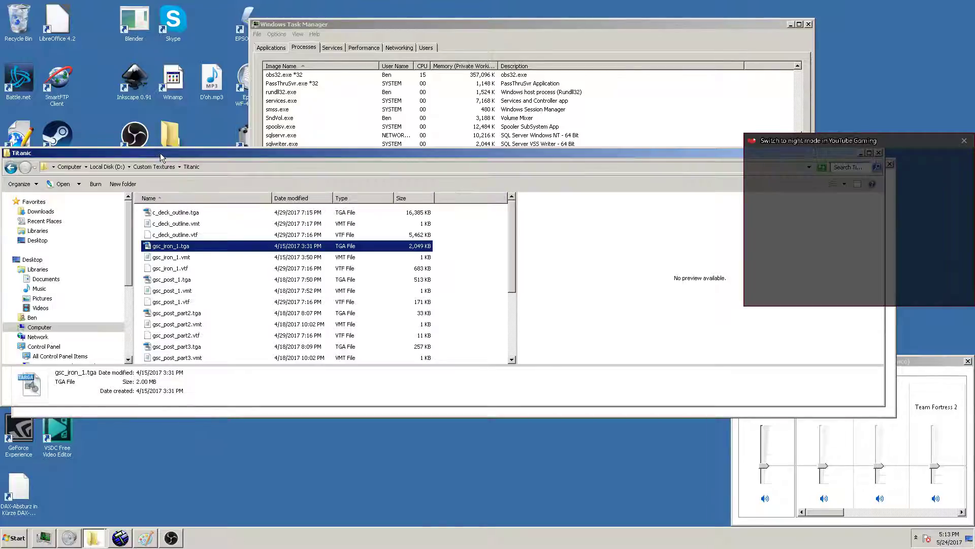
right_click(171, 246)
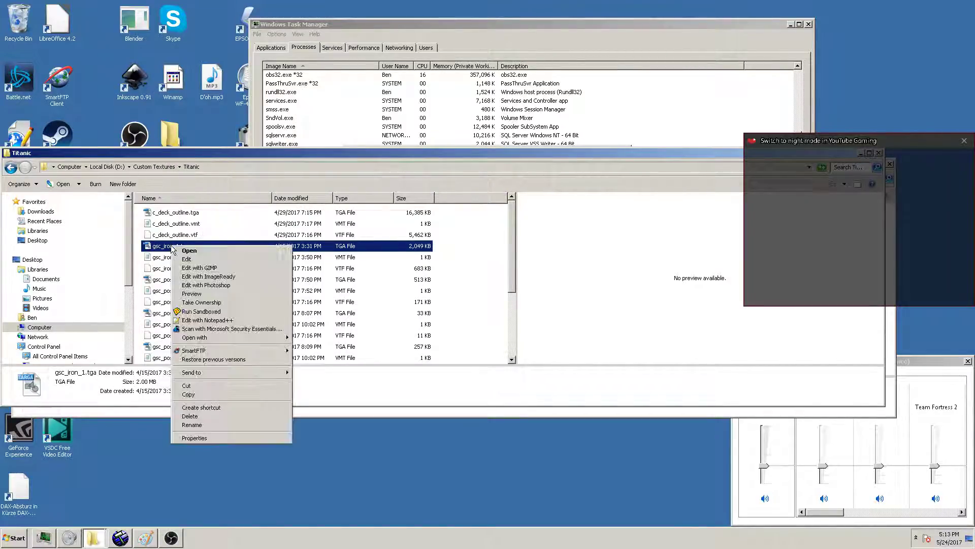
left_click(195, 271)
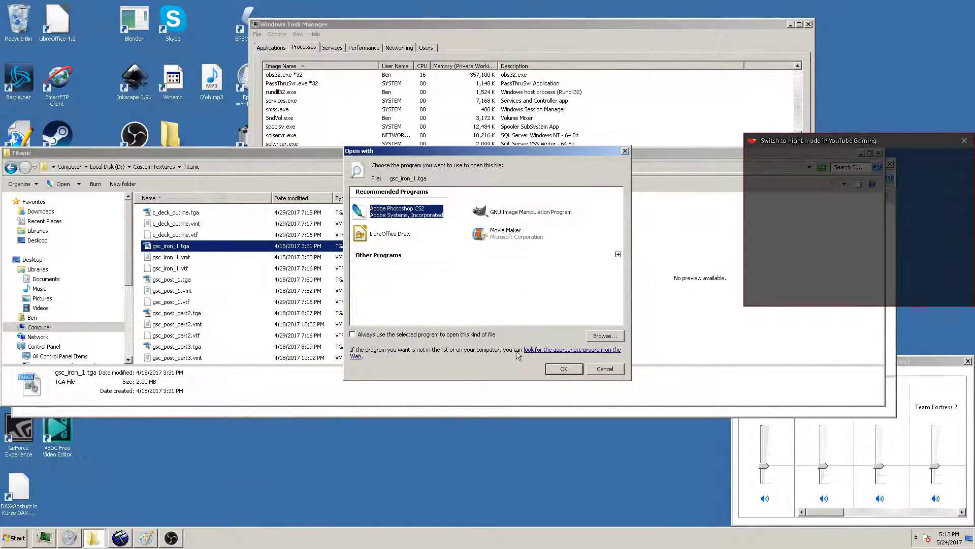
double_click(500, 209)
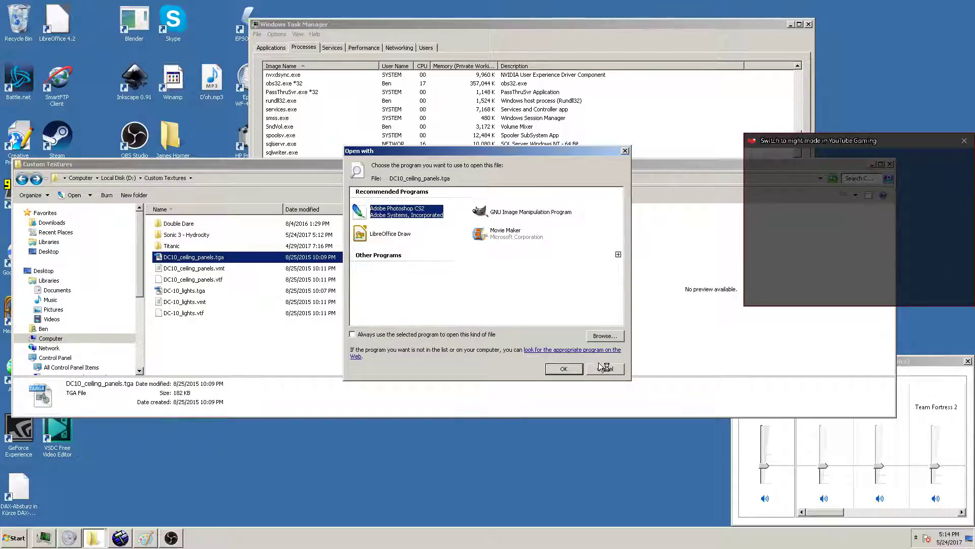
left_click(604, 368)
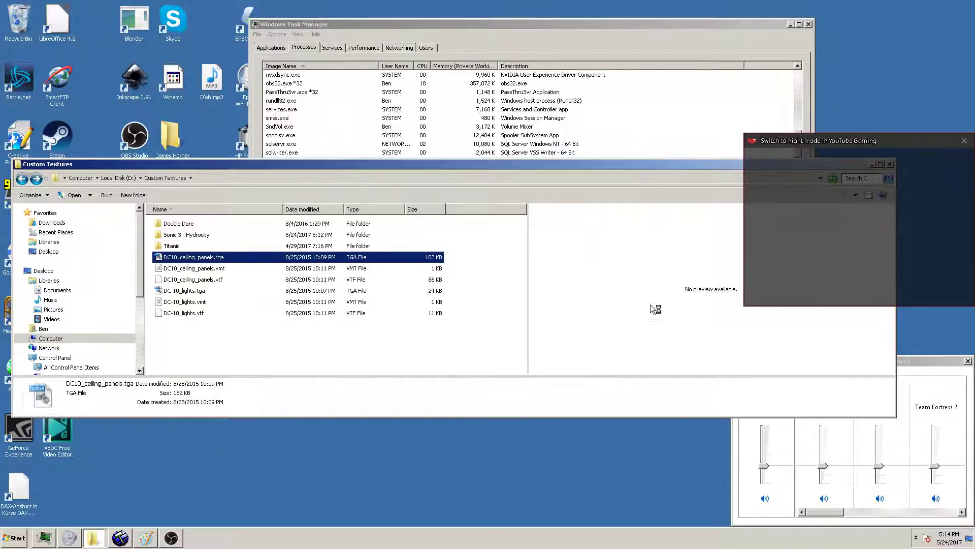
left_click(175, 539)
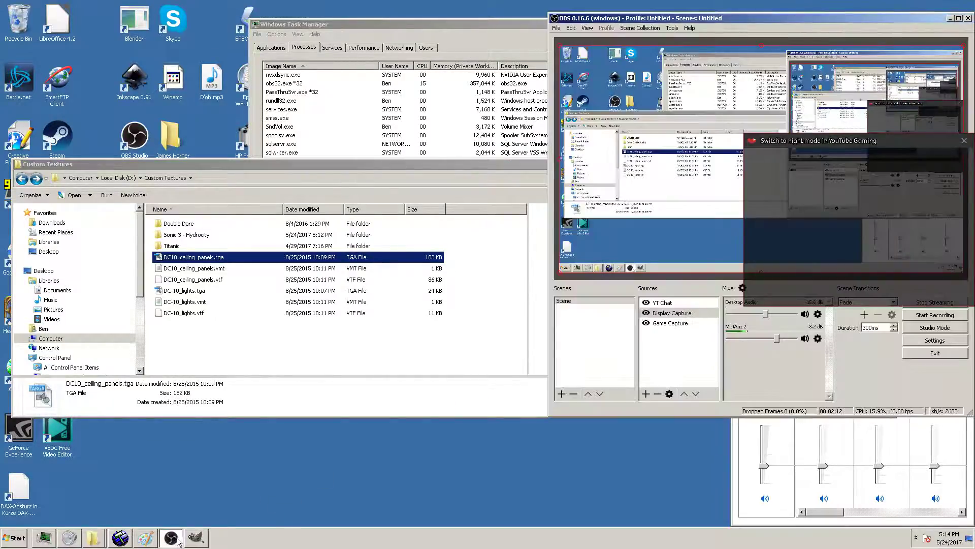
left_click(174, 539)
left_click(120, 538)
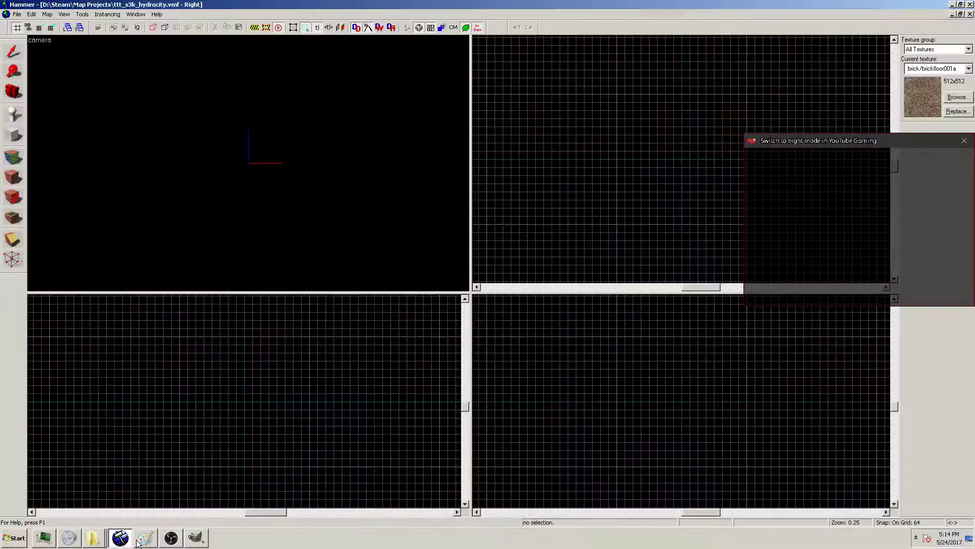
In Paint, select the 768 × 768 px purple castle background on the sprite sheet and remove it
left_click(146, 538)
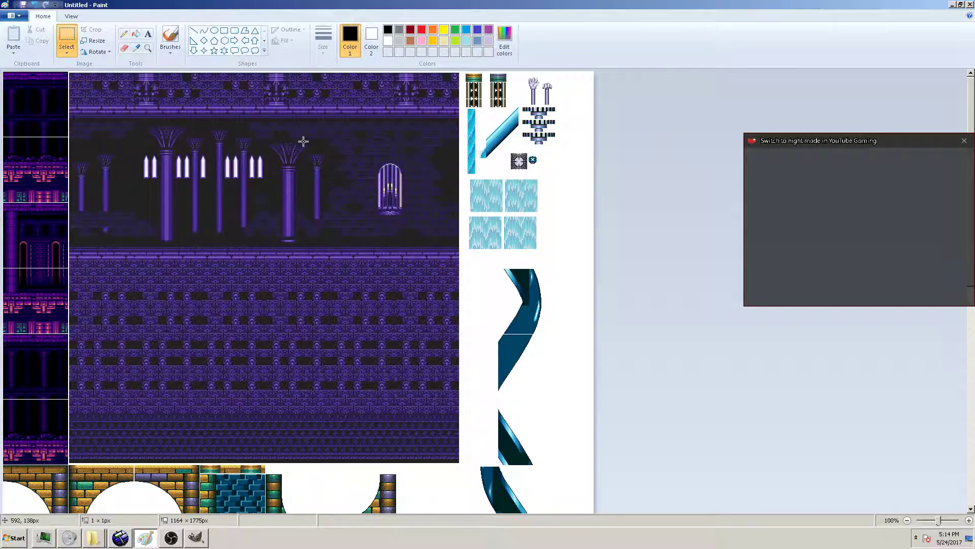
scroll(180, 94, "up", 2, "ctrl")
scroll(180, 94, "up", 2, "ctrl")
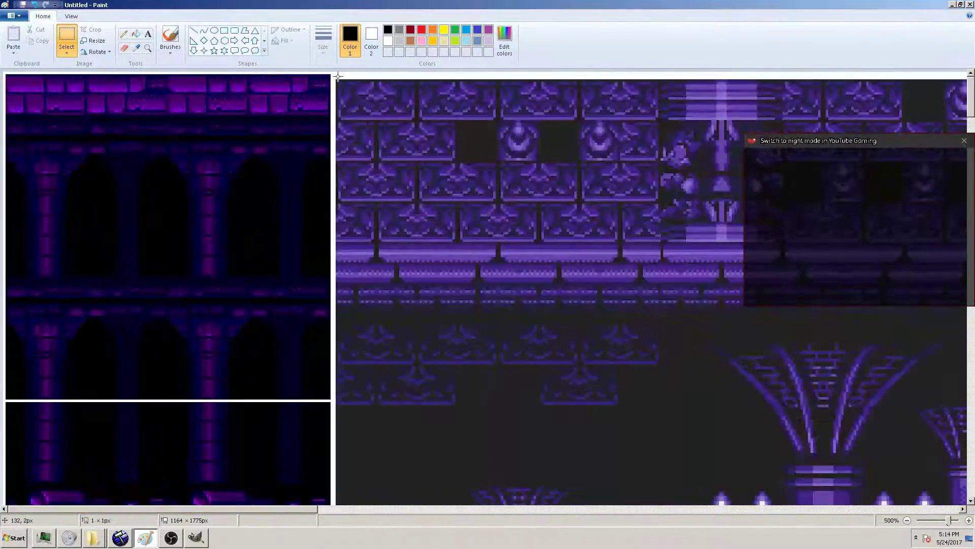
mouse_move(336, 79)
left_mouse_down()
mouse_move(512, 184)
mouse_move(609, 309)
mouse_move(326, 322)
mouse_move(261, 291)
mouse_move(425, 386)
mouse_move(592, 538)
mouse_move(766, 437)
mouse_move(880, 468)
mouse_move(943, 417)
mouse_move(926, 423)
mouse_move(929, 433)
mouse_move(722, 383)
mouse_move(645, 383)
mouse_move(834, 468)
mouse_move(891, 467)
mouse_move(960, 405)
mouse_move(924, 474)
mouse_move(950, 386)
mouse_move(818, 356)
mouse_move(843, 379)
mouse_move(804, 375)
mouse_move(806, 304)
mouse_move(914, 202)
left_mouse_up()
scroll(512, 185, "down", 5, "ctrl")
scroll(261, 291, "up", 2, "ctrl")
scroll(880, 468, "down", 2)
scroll(929, 433, "down", 1, "ctrl")
scroll(645, 383, "up", 1, "ctrl")
scroll(891, 468, "down", 1)
scroll(908, 443, "up", 2, "ctrl")
scroll(924, 474, "down", 3)
scroll(804, 375, "down", 1, "ctrl")
key("Delete")
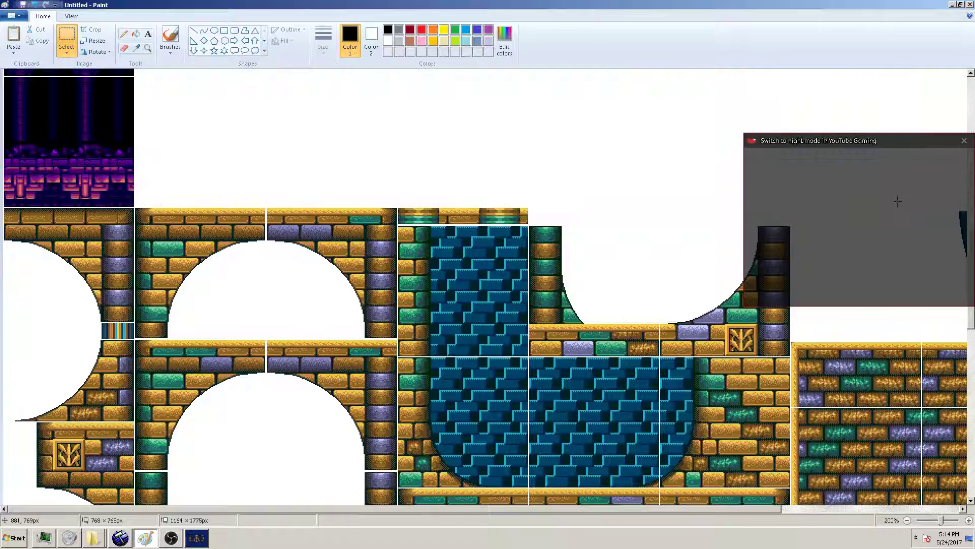
Switch to GIMP, create a new 2048 × 2048 px image, and close the gsc_iron_1 image
left_click(194, 542)
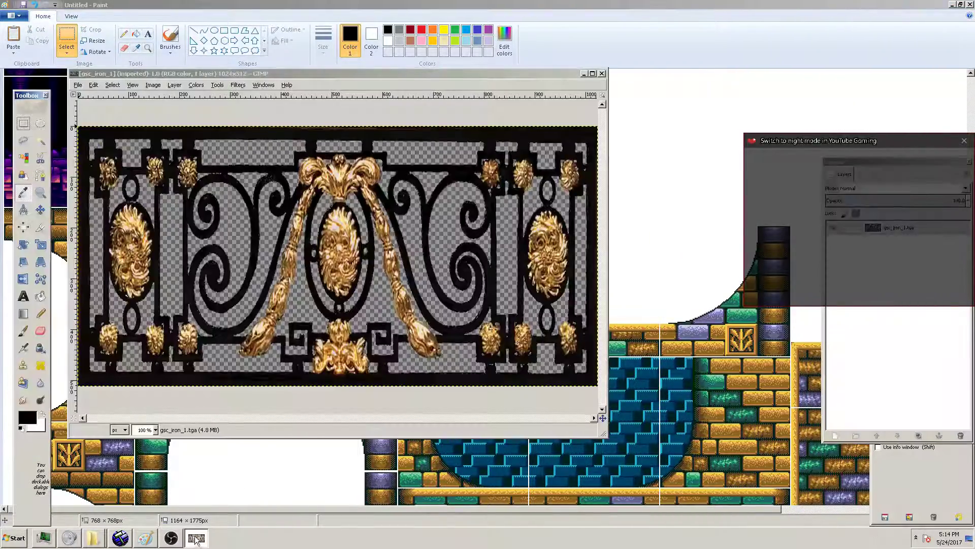
left_click(79, 86)
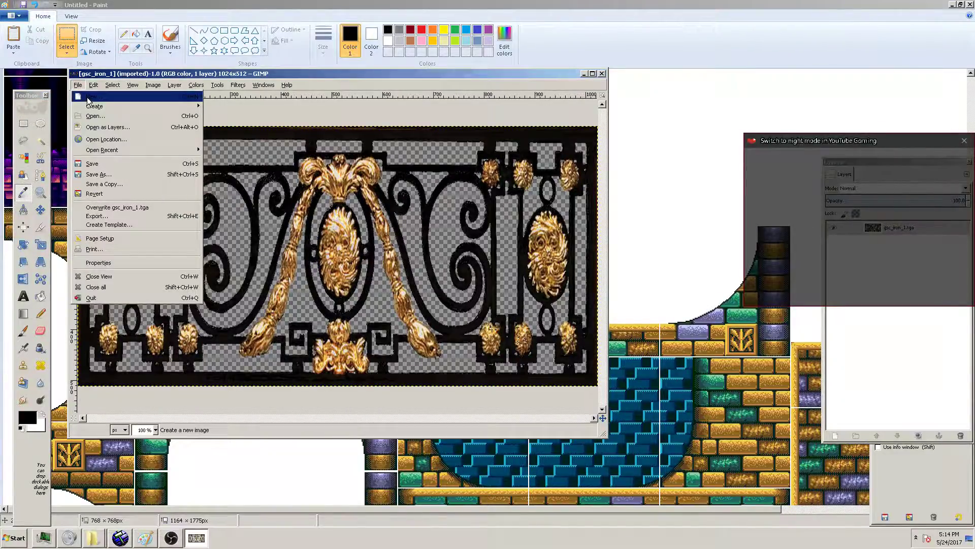
left_click(87, 96)
double_click(253, 126)
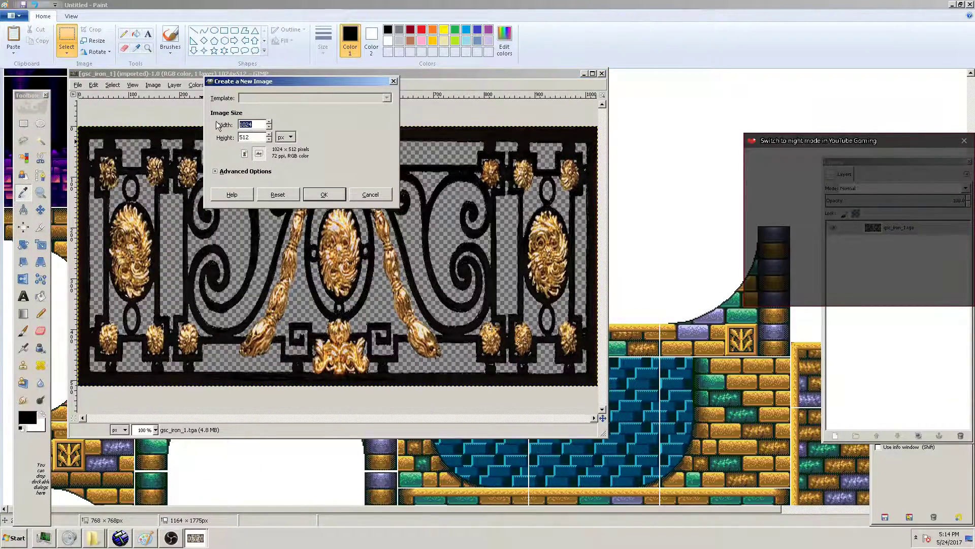
type("2048")
key("Tab")
type("2038")
key("Return")
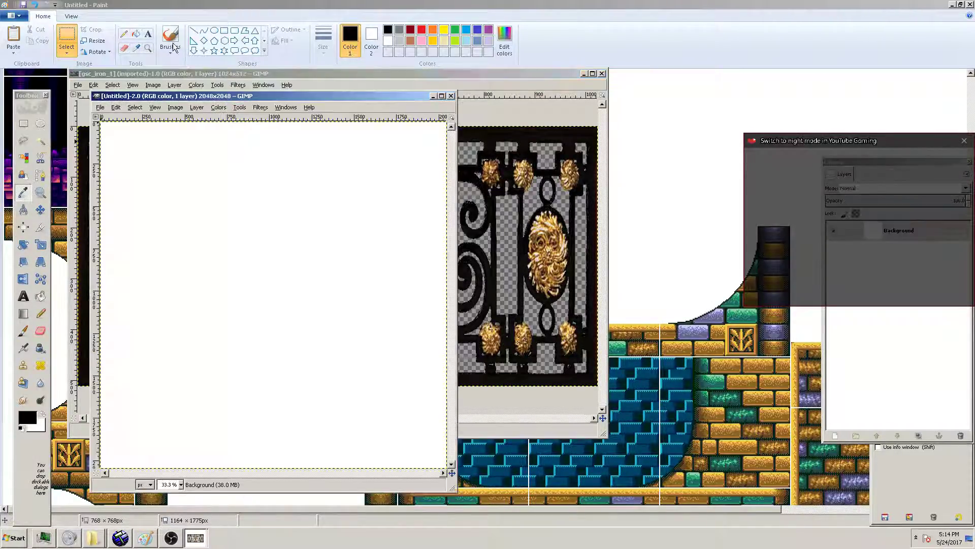
left_click(602, 74)
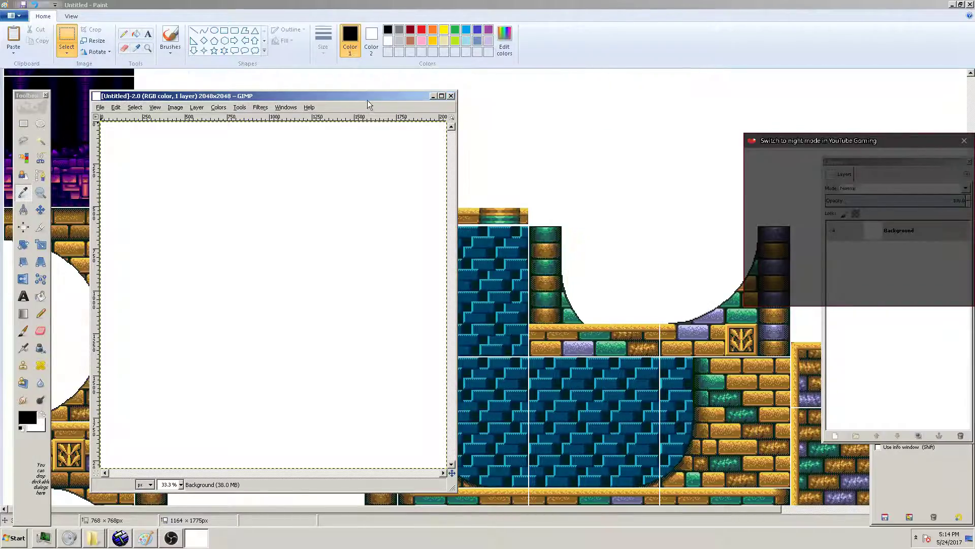
Paste the purple castle background into the blank image and turn the floating selection into a new layer
double_click(367, 100)
key("ctrl+v")
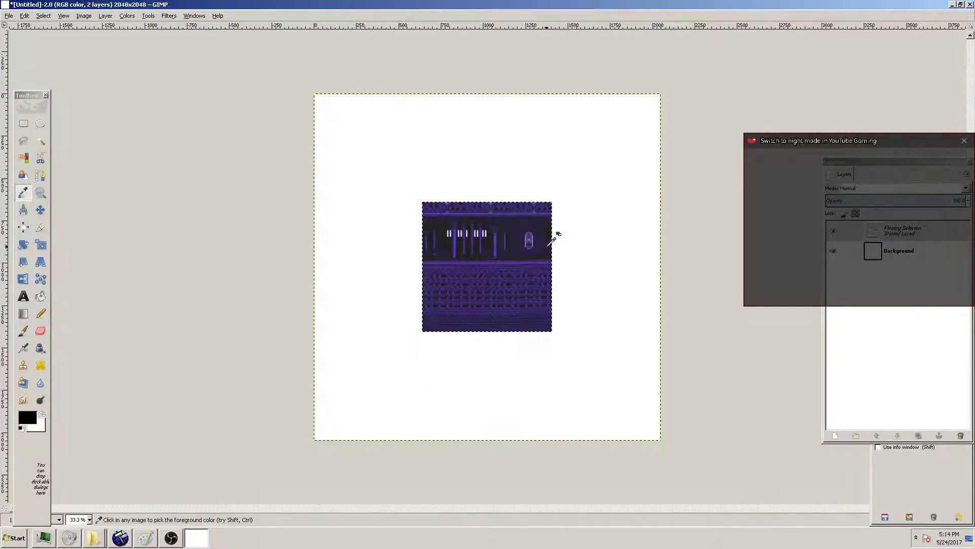
left_click(890, 232)
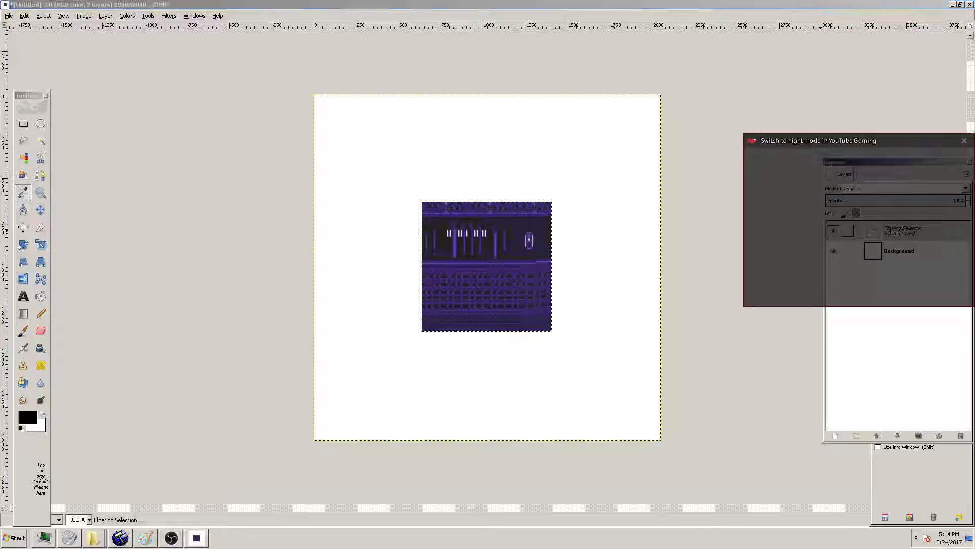
right_click(890, 231)
left_click(843, 258)
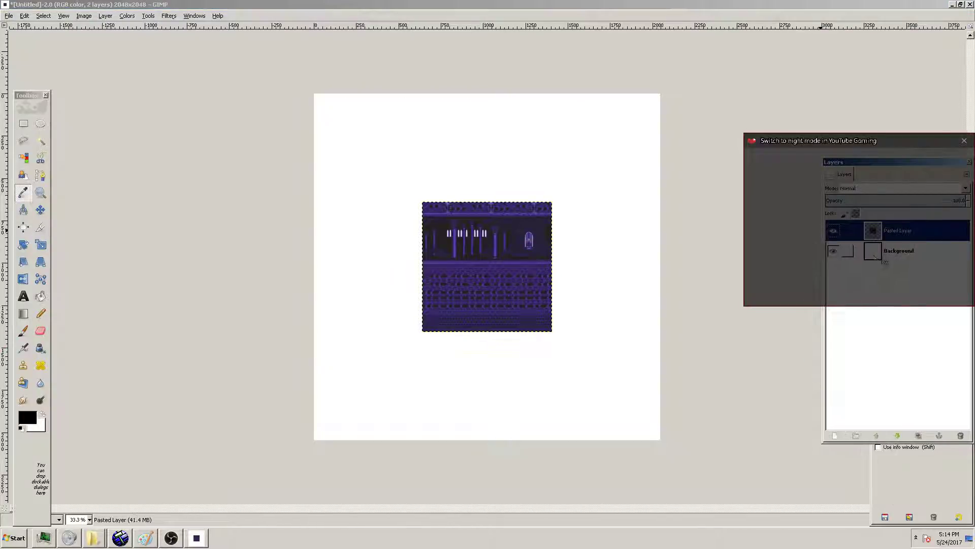
Move the pasted castle layer so its upper-left corner aligns exactly with the canvas's upper-left corner
left_click(40, 210)
left_click_drag(495, 244, 388, 141)
key("plus")
key("plus")
key("plus")
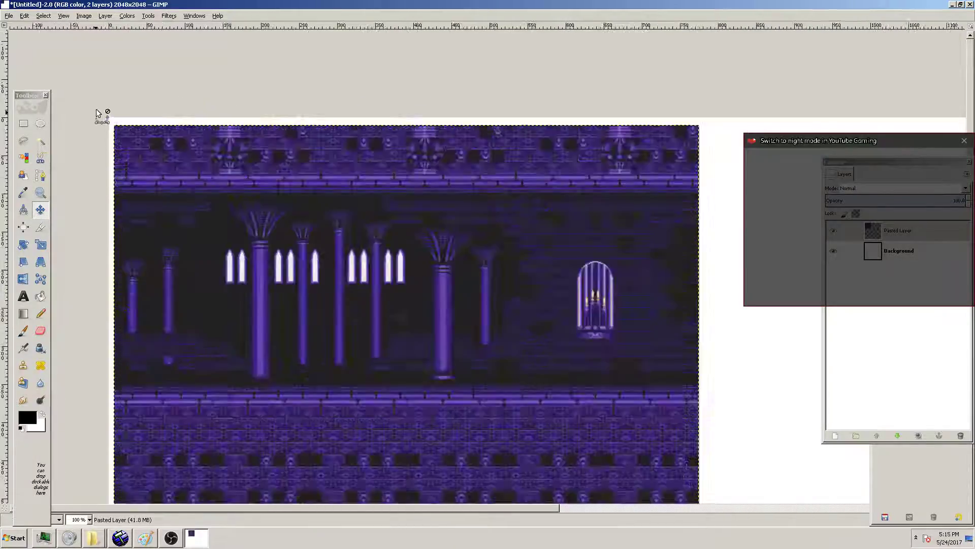
scroll(103, 112, "up", 6, "ctrl")
scroll(169, 173, "up", 2, "ctrl")
left_click_drag(253, 249, 199, 167)
key("r")
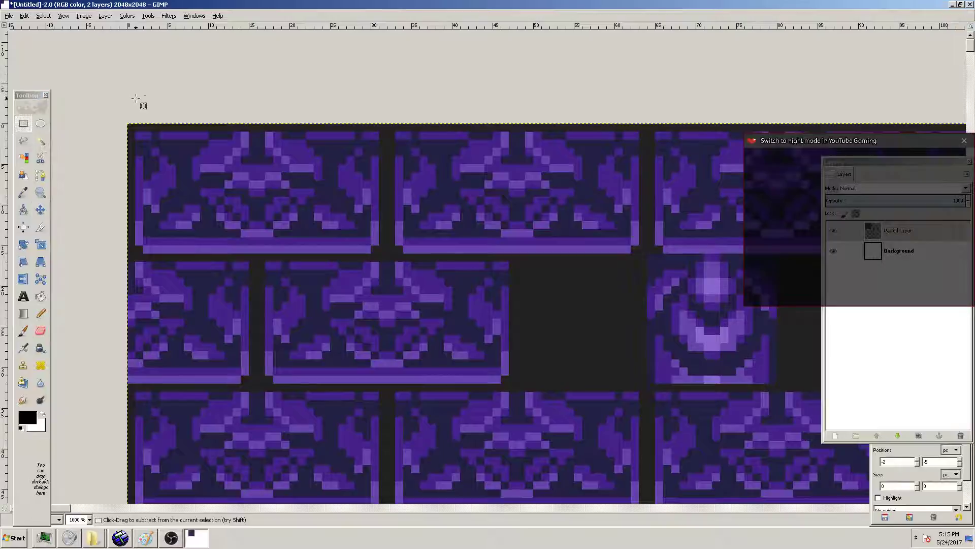
Resize the image canvas to 1024 × 1024 px, keeping the offset at 0, 0
key("minus")
key("minus")
key("minus")
key("minus")
key("minus")
key("minus")
key("minus")
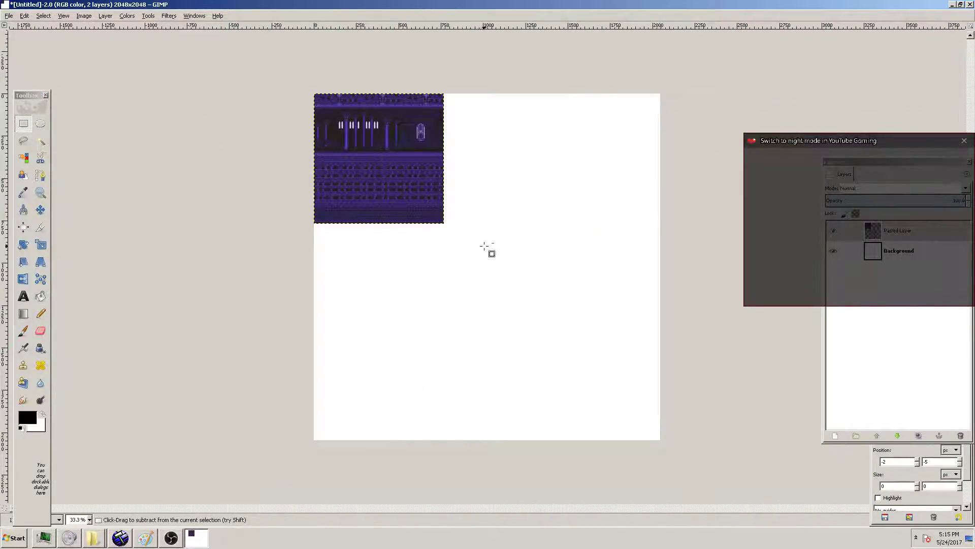
key("plus")
key("plus")
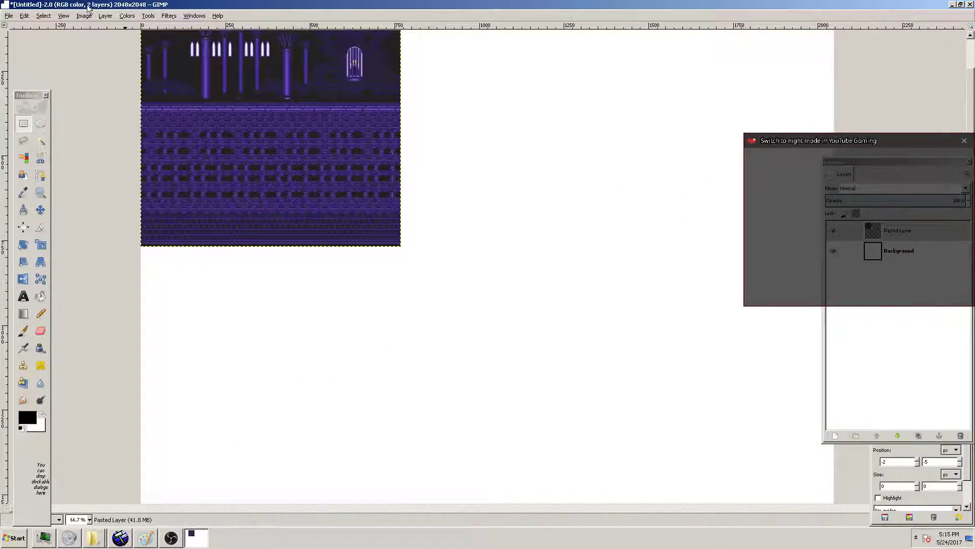
left_click(85, 15)
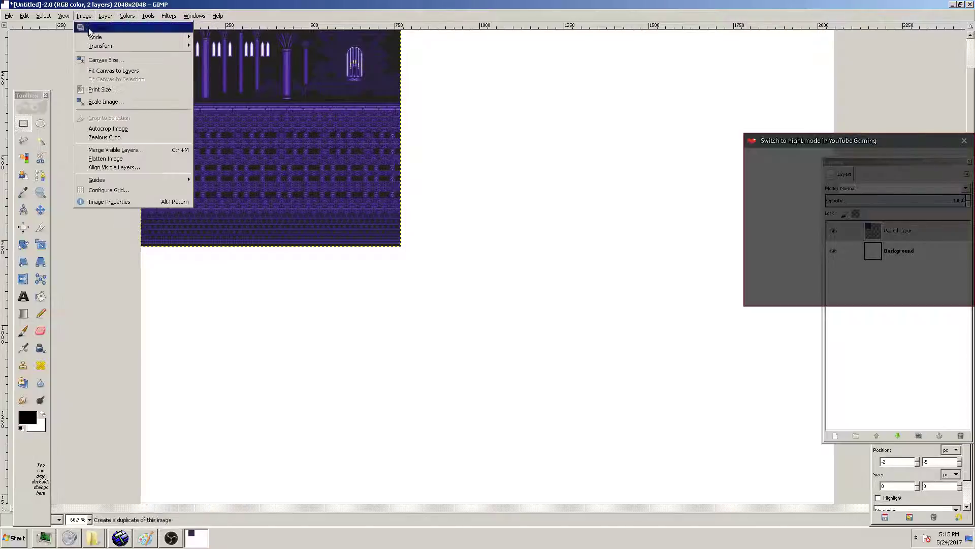
left_click(106, 60)
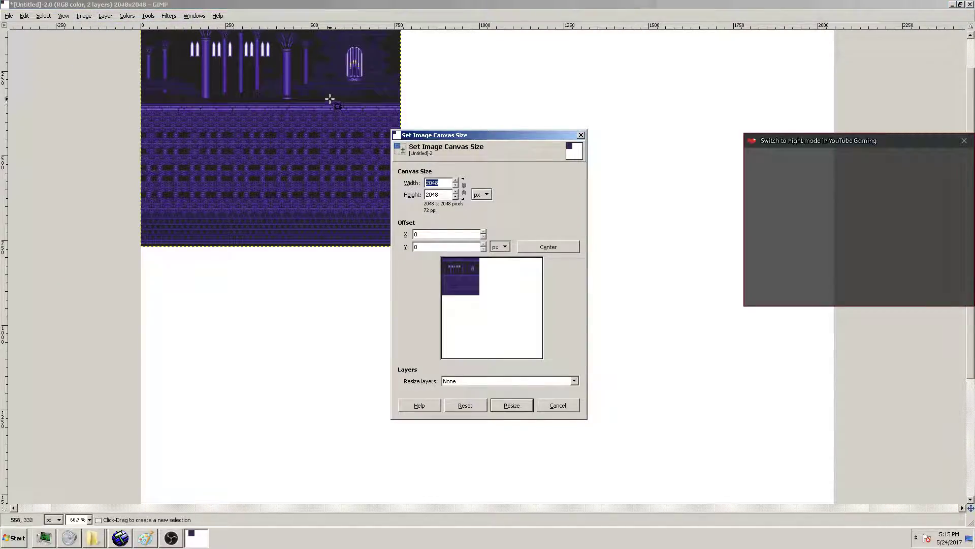
type("2043")
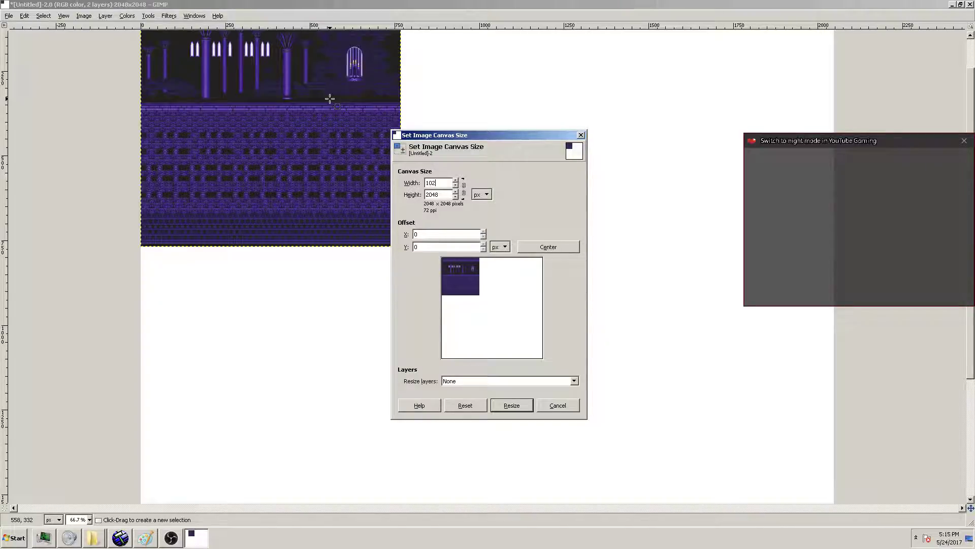
type("4")
key("Tab")
type("10")
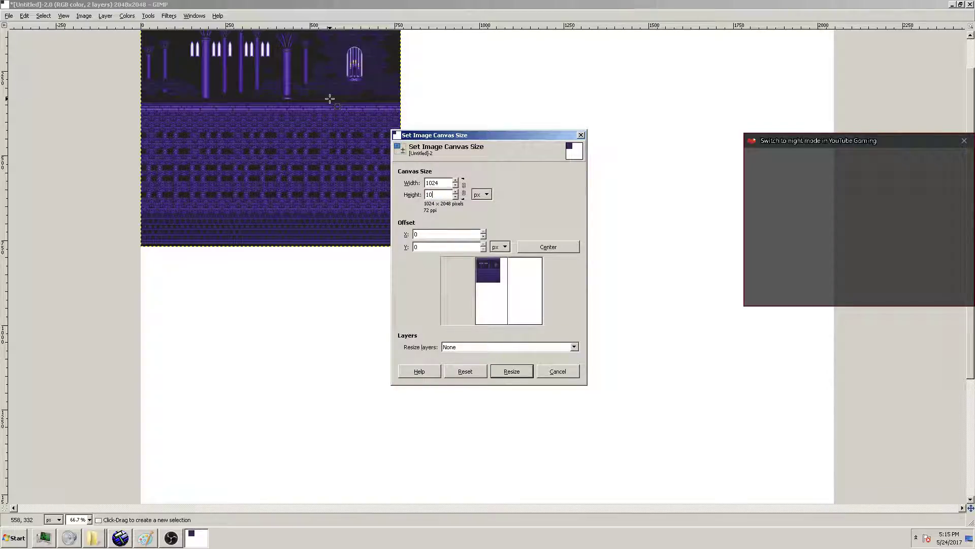
key("Tab")
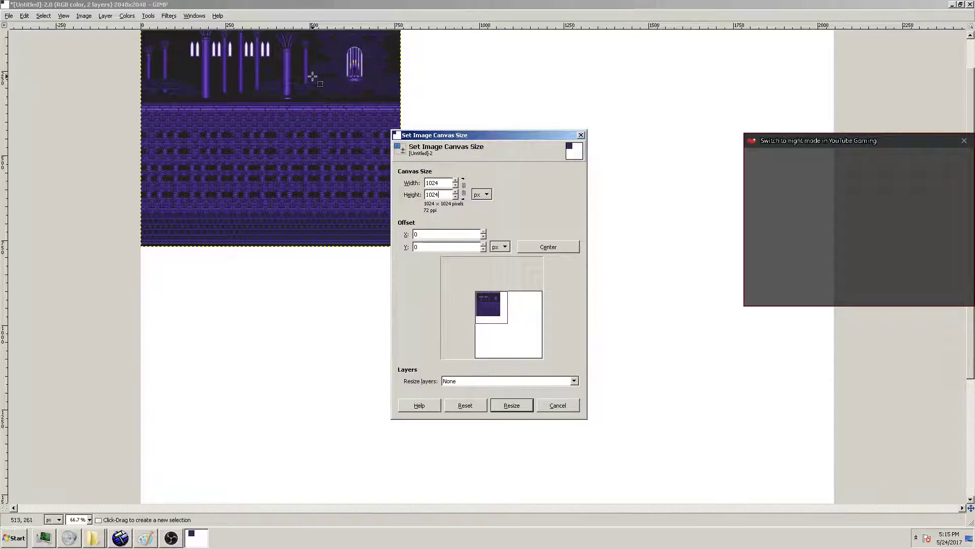
left_click(514, 406)
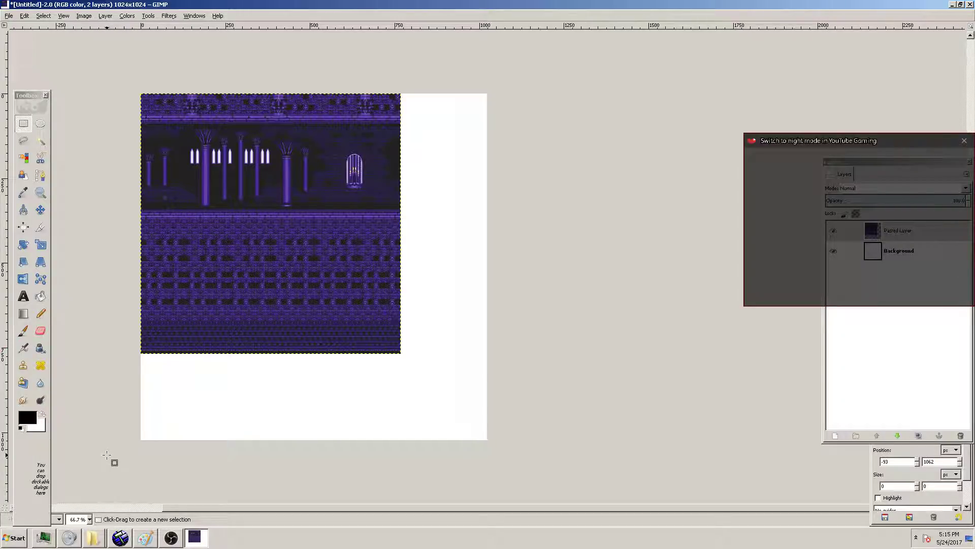
Start the Scale tool on the pasted castle layer and set its interpolation to None
left_click(41, 245)
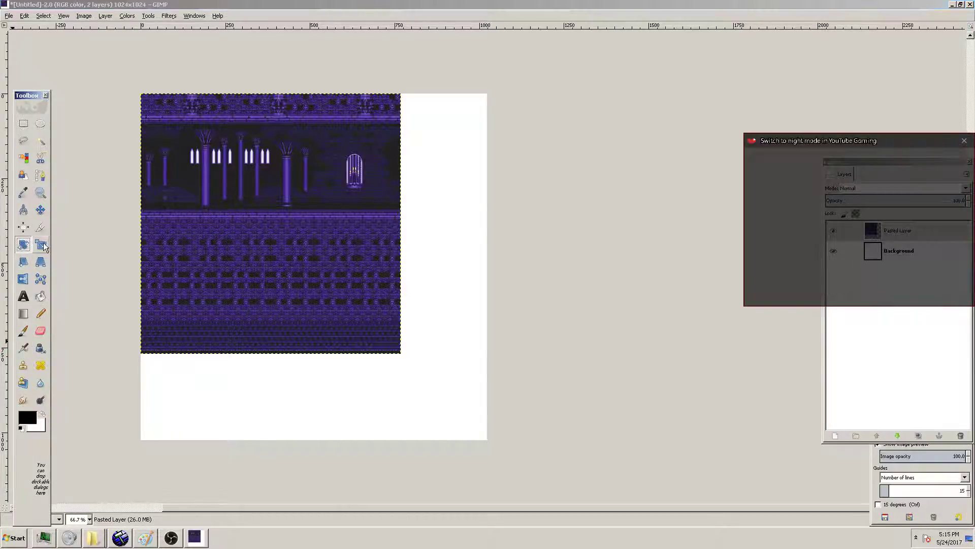
left_click(305, 256)
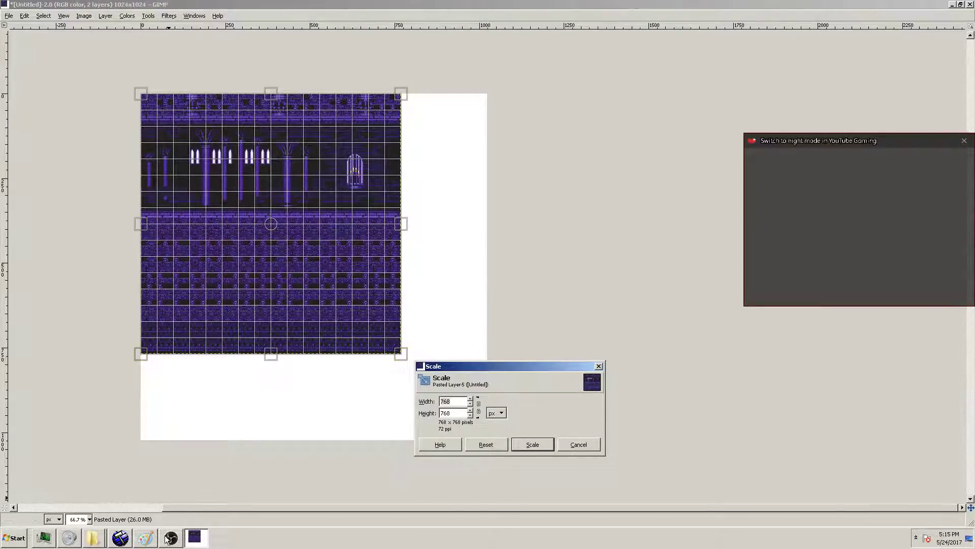
left_click(194, 538)
left_click(194, 537)
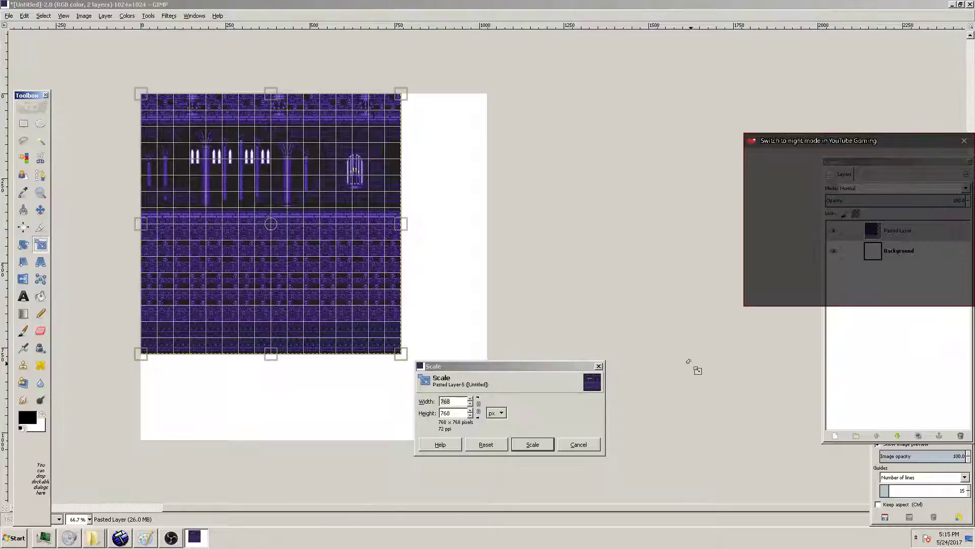
left_click(939, 507)
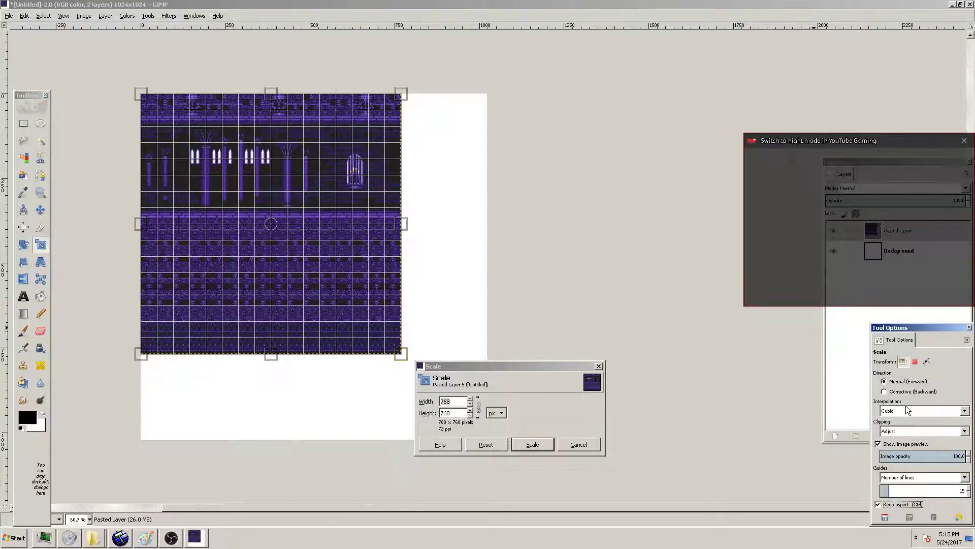
left_click(907, 408)
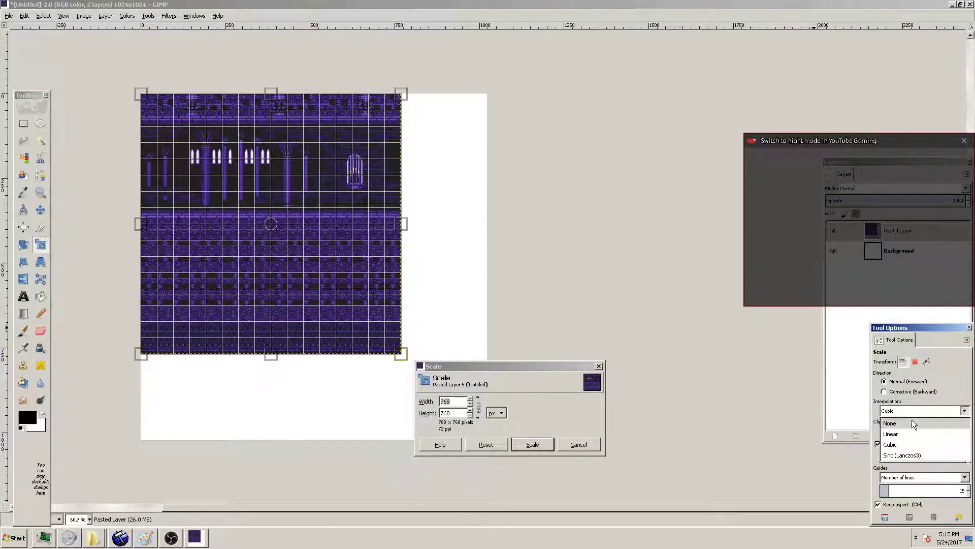
left_click(912, 422)
Scale the pasted castle layer to 1024 × 1024 px so it fills the canvas
left_click(457, 400)
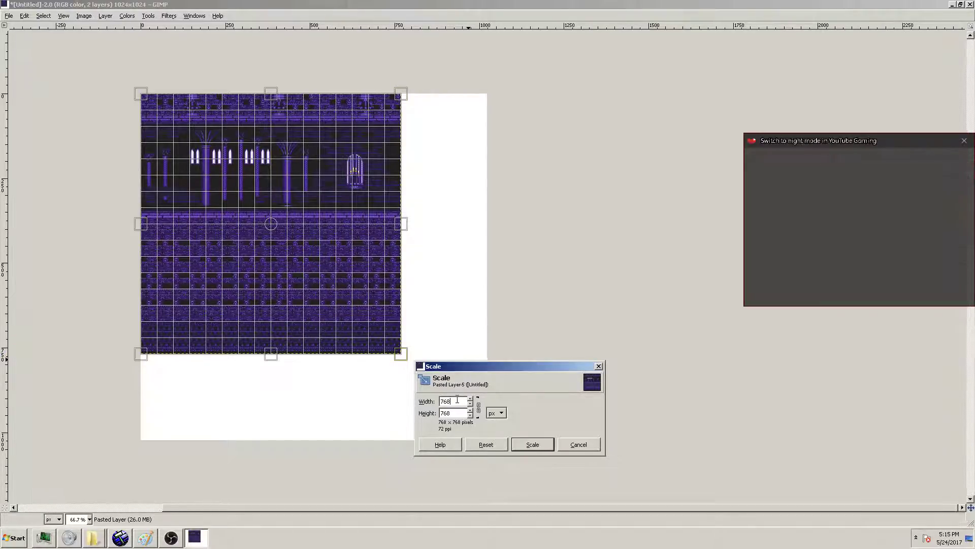
left_click(478, 406)
left_click_drag(452, 401, 432, 401)
key("Tab")
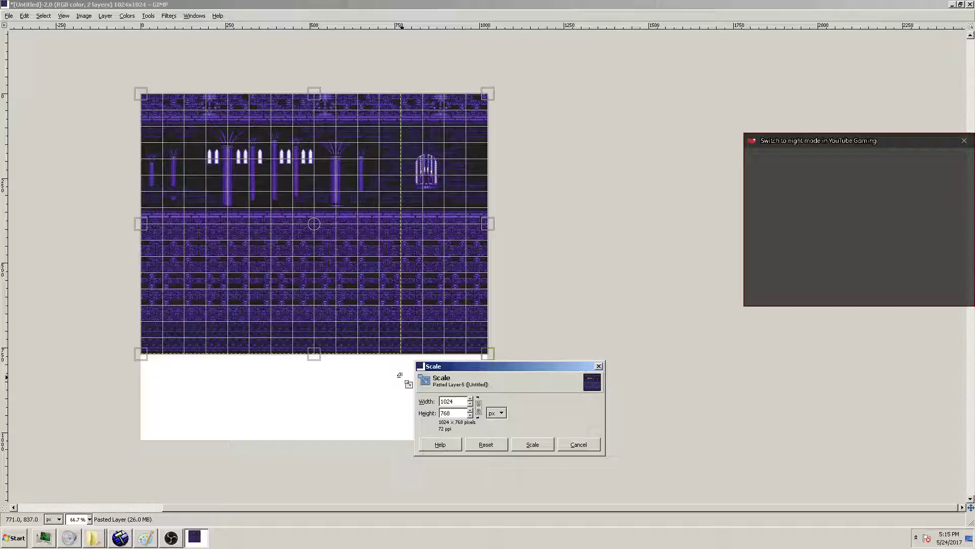
key("Tab")
type("1024")
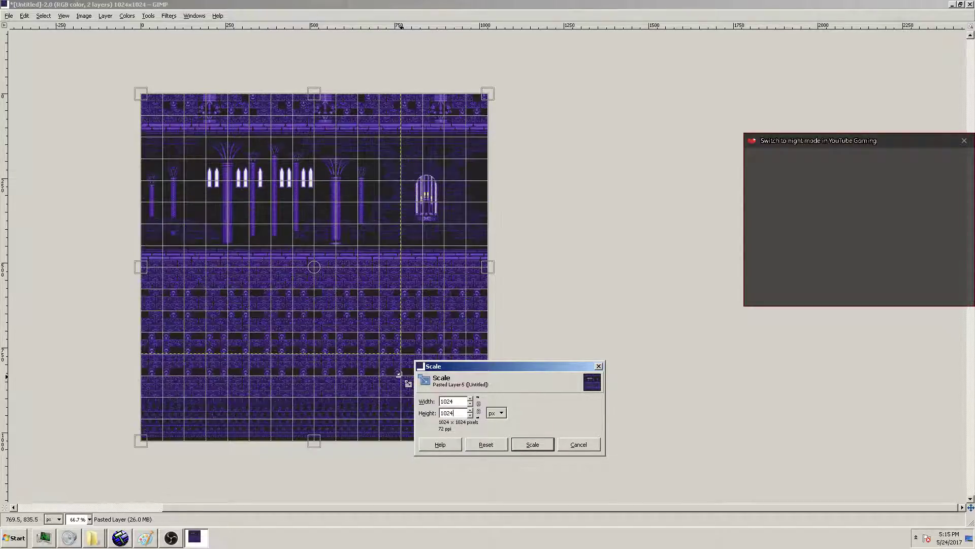
left_click(532, 445)
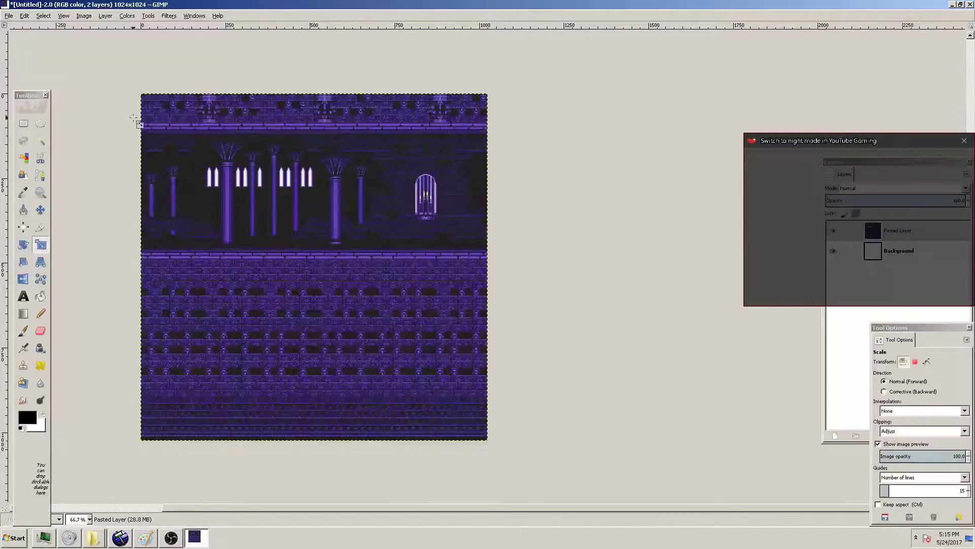
Examine the scaled castle layer up close for pixel distortion in the bricks, columns and windows
key("r")
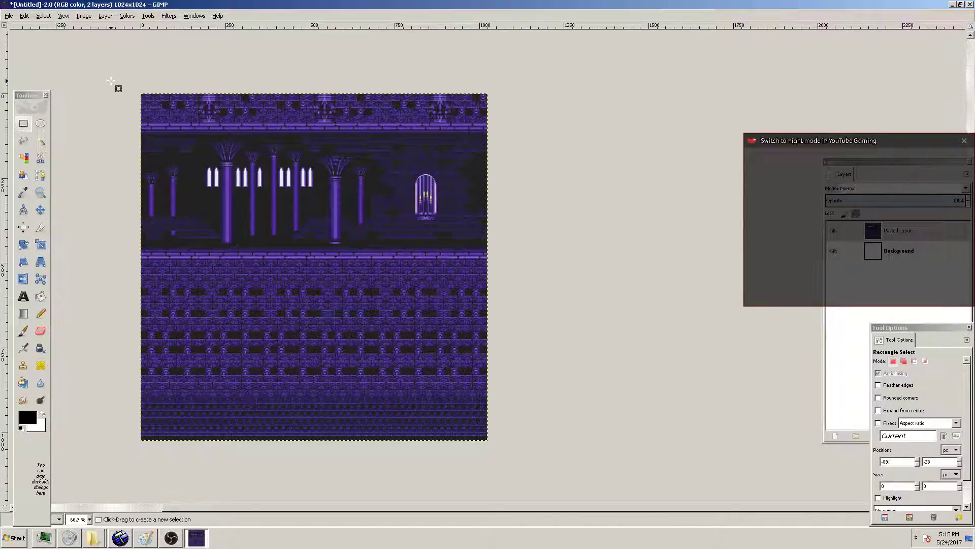
scroll(222, 126, "up", 12, "ctrl")
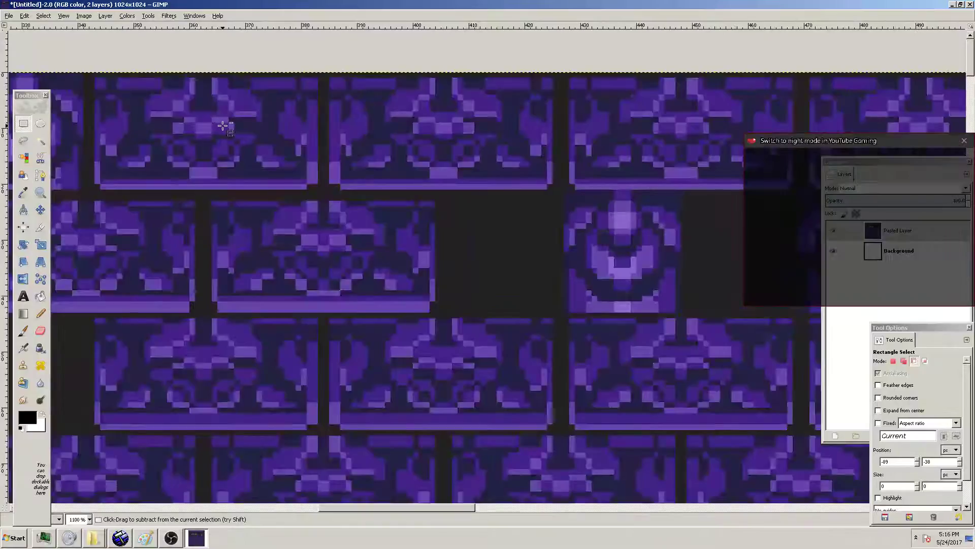
scroll(268, 182, "down", 6, "ctrl")
scroll(358, 241, "down", 3, "ctrl")
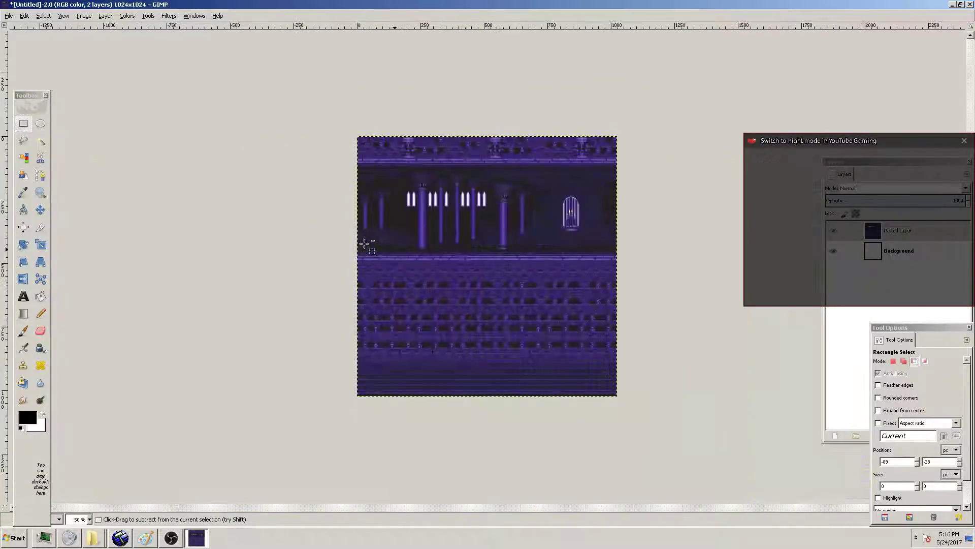
scroll(526, 350, "up", 2, "ctrl")
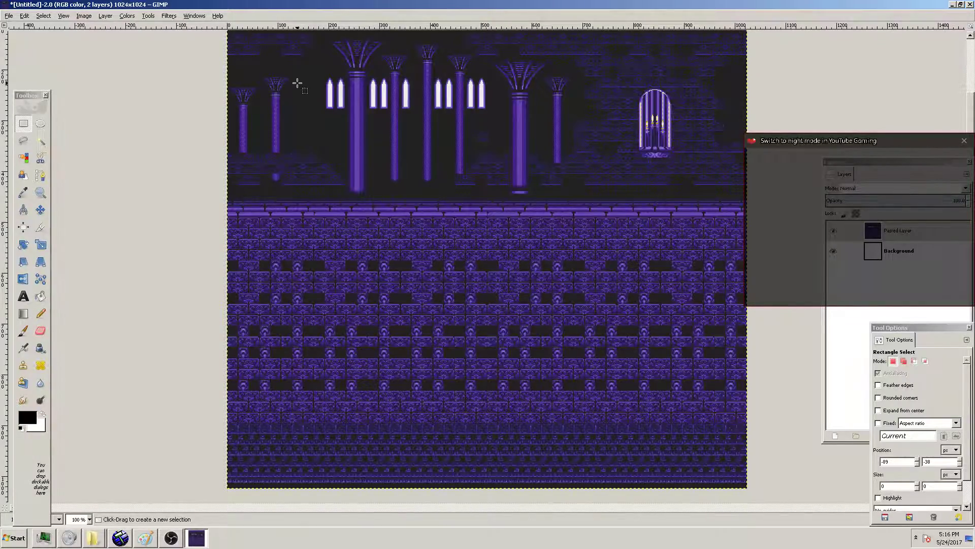
scroll(297, 82, "up", 3, "ctrl")
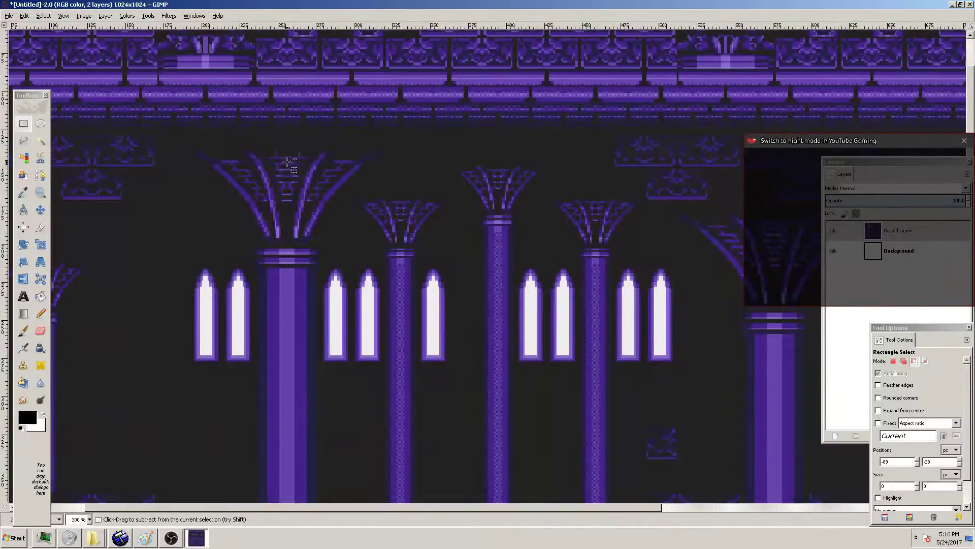
scroll(288, 163, "down", 5, "ctrl")
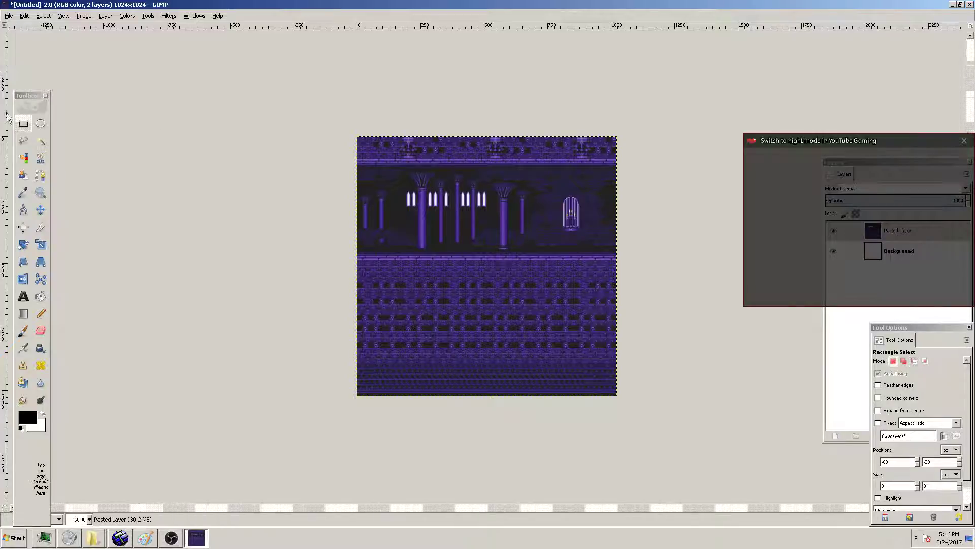
Undo the scaling of the pasted castle layer
left_click(24, 125)
key("ctrl+z")
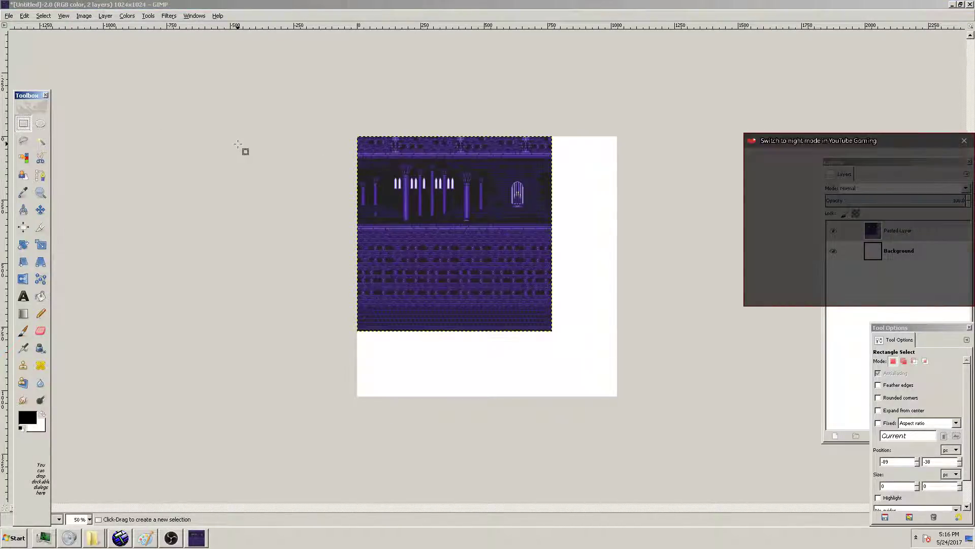
left_click(298, 97)
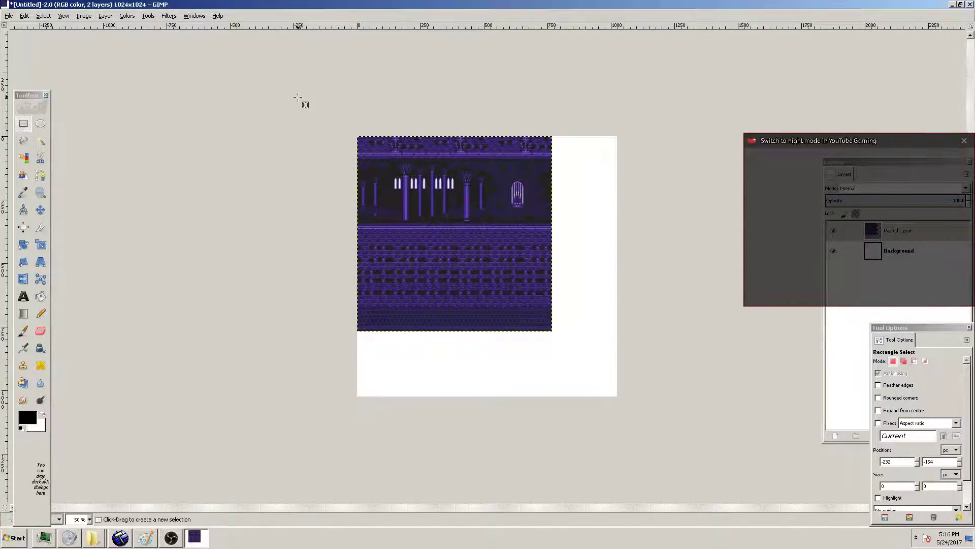
Examine the castle layer's brick and column pixels up close at its original, unscaled size
left_click(84, 16)
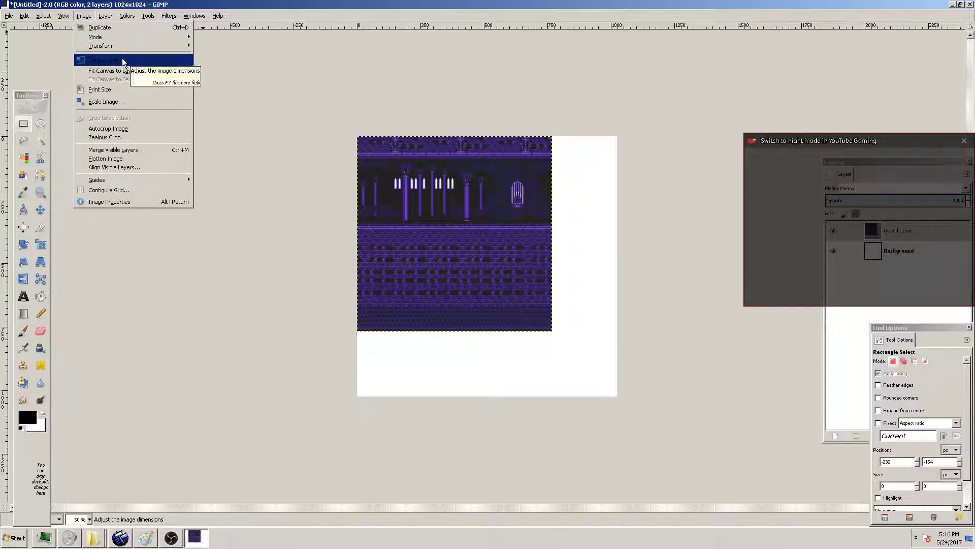
left_click(409, 86)
left_click(409, 84)
scroll(493, 109, "up", 3, "ctrl")
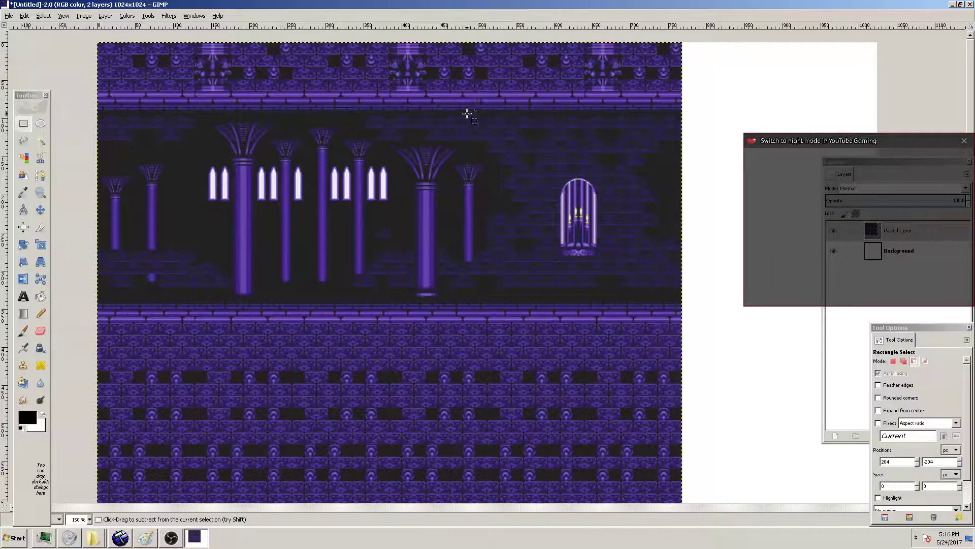
scroll(470, 114, "up", 2, "ctrl")
scroll(315, 75, "up", 4, "ctrl")
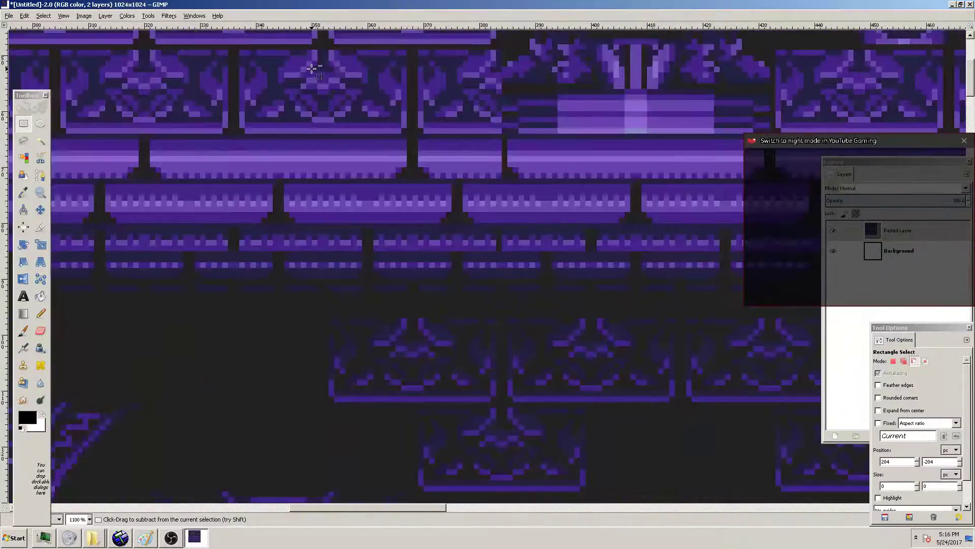
scroll(315, 69, "down", 8, "ctrl")
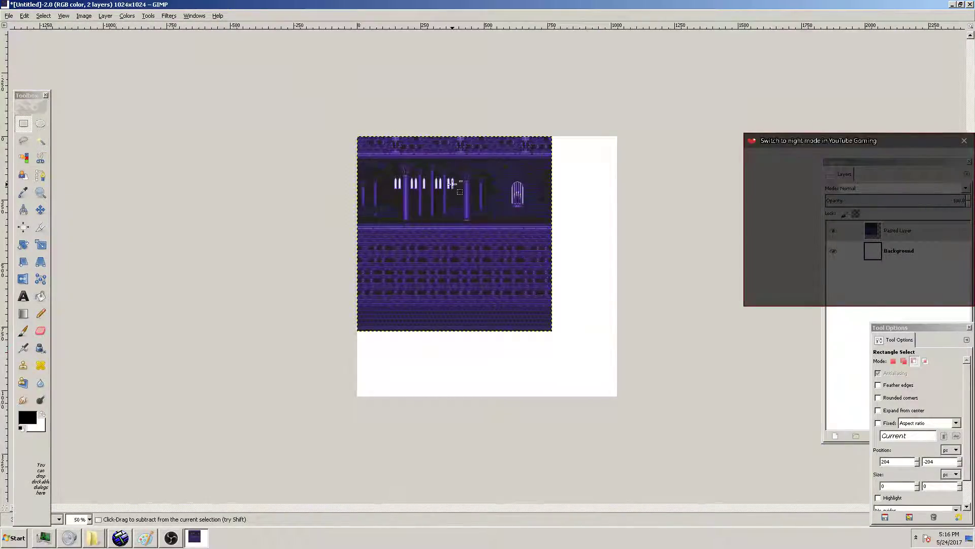
scroll(443, 176, "up", 1, "ctrl")
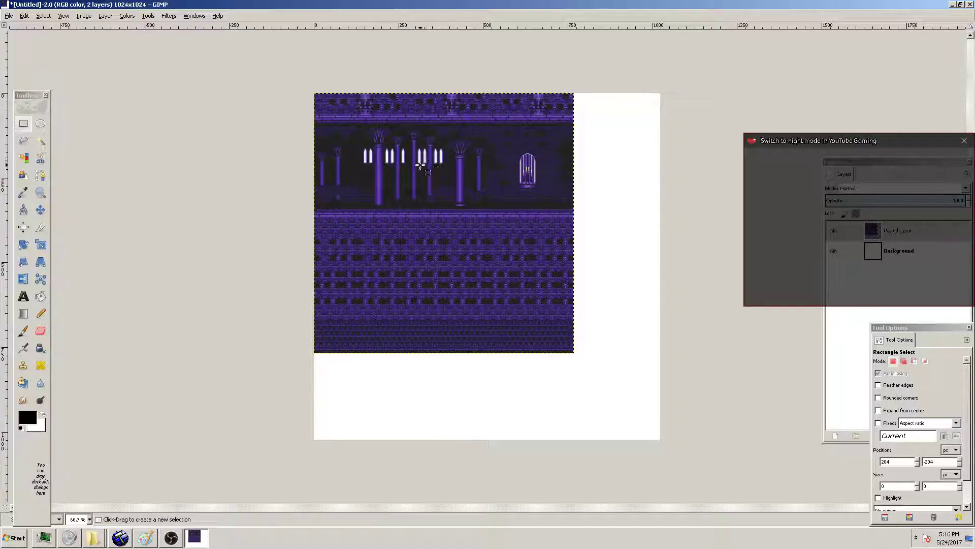
Move the castle layer down about 70 px, flush with the canvas's left edge, and expand its boundary to the image size
left_click(40, 211)
left_click_drag(363, 266, 364, 292)
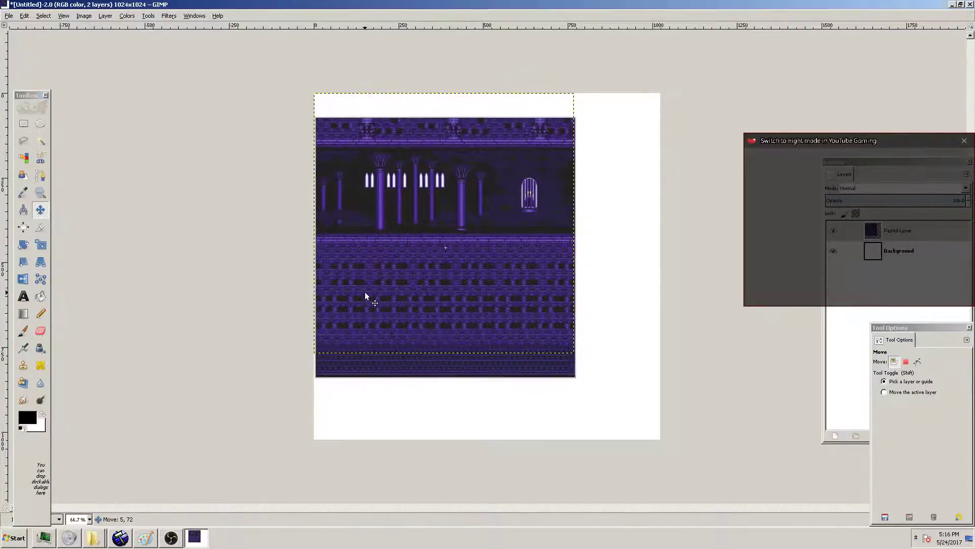
scroll(305, 102, "up", 2, "ctrl")
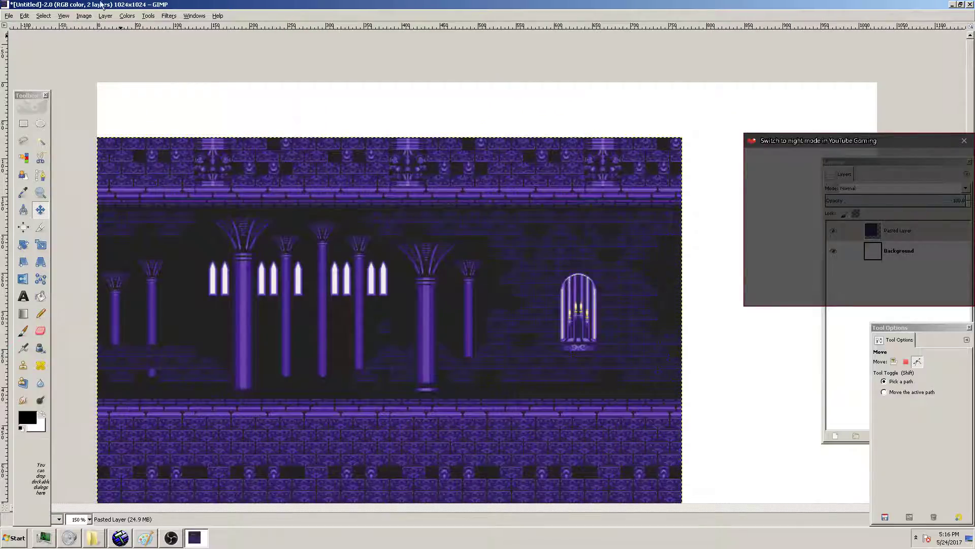
left_click(105, 16)
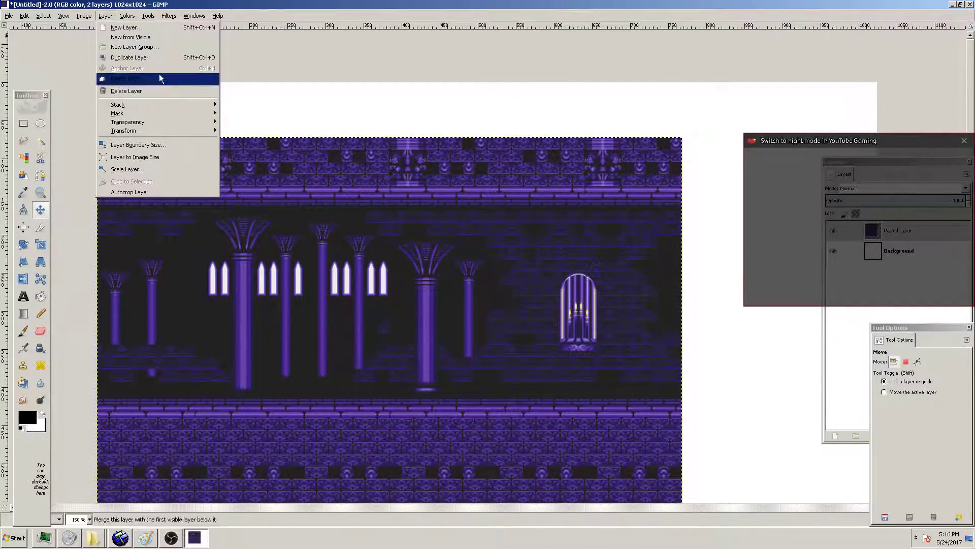
left_click(188, 157)
scroll(79, 143, "up", 1, "ctrl")
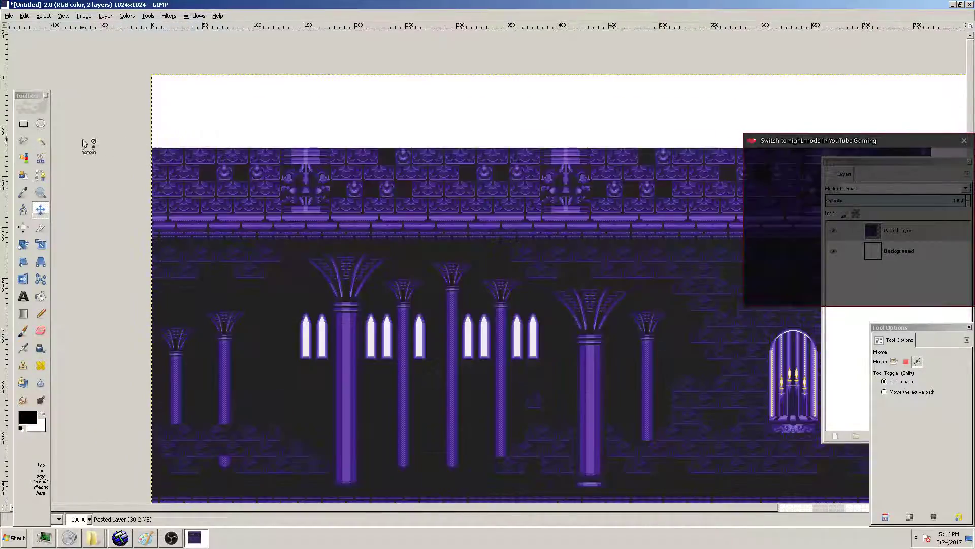
Select the top brick band above the ledge across the castle's full width, 856 × 78 px, and copy it
left_click(23, 122)
left_click_drag(99, 134, 960, 214)
scroll(571, 149, "up", 6, "ctrl")
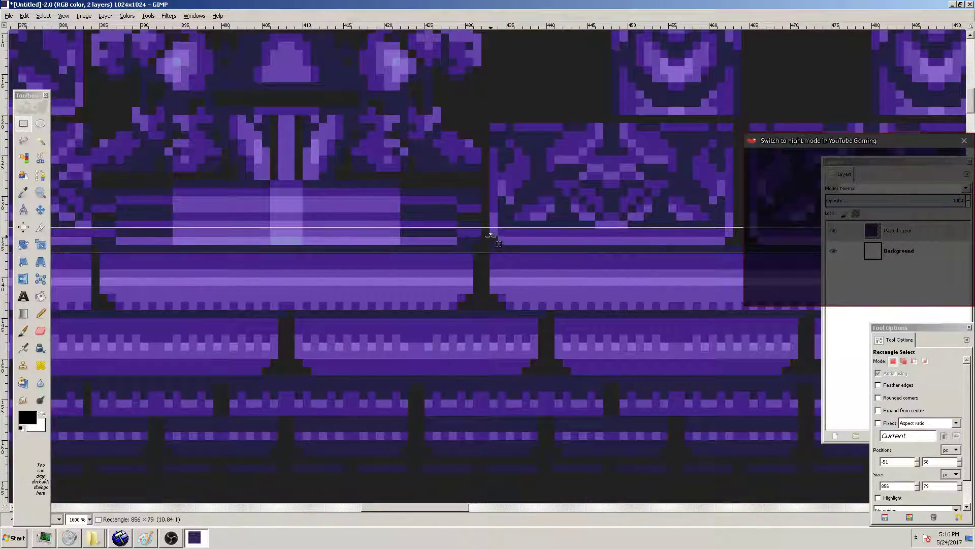
left_click_drag(490, 236, 489, 226)
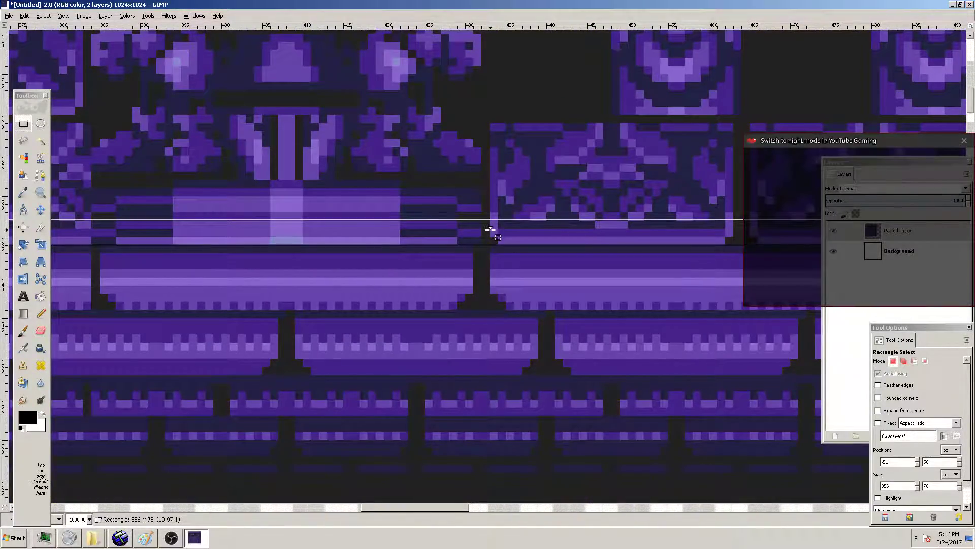
key("ctrl+c")
scroll(463, 138, "down", 4, "ctrl")
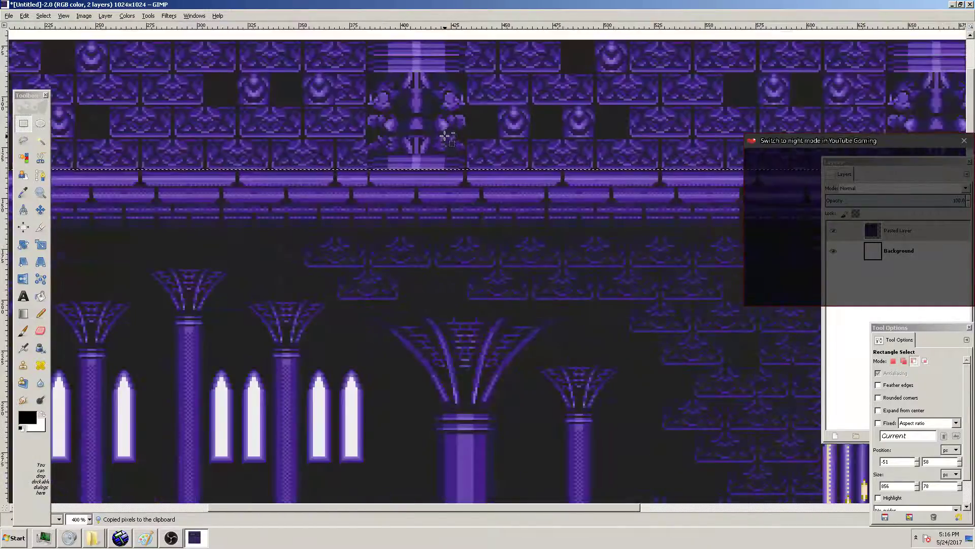
Paste the copied brick band and place it directly above the castle's top edge
scroll(409, 135, "down", 2, "ctrl")
key("ctrl+v")
left_click_drag(362, 139, 218, 67)
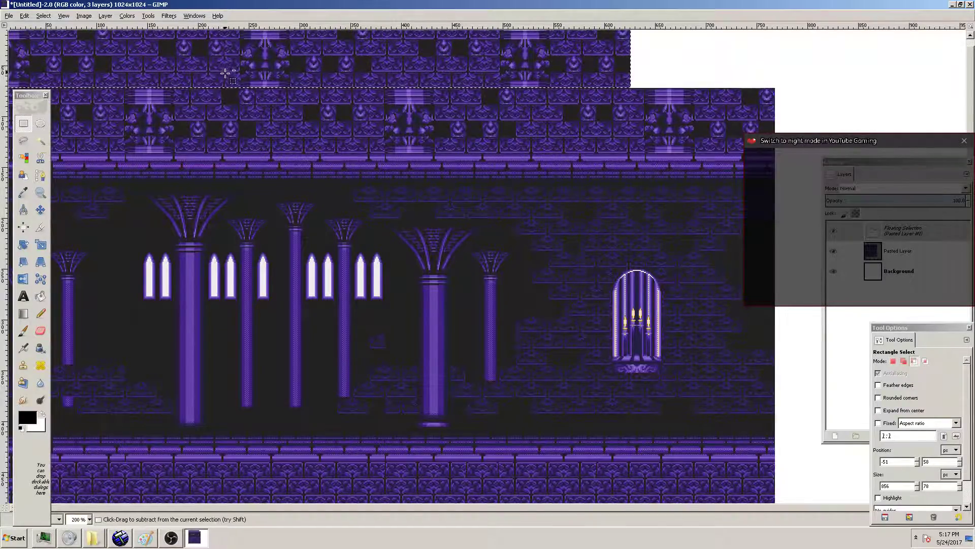
scroll(227, 74, "down", 3, "ctrl")
scroll(374, 69, "up", 3, "ctrl")
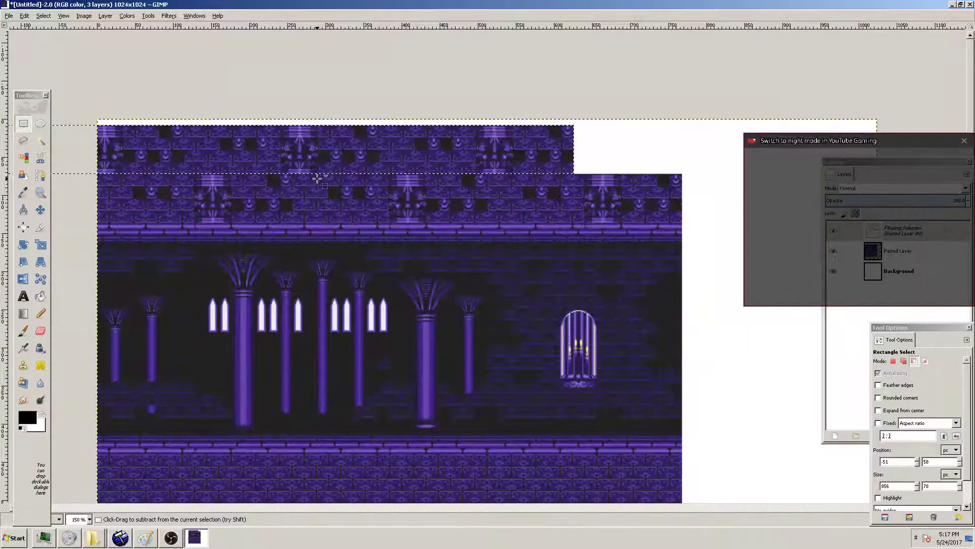
scroll(150, 155, "up", 1, "ctrl")
scroll(150, 155, "up", 3, "ctrl")
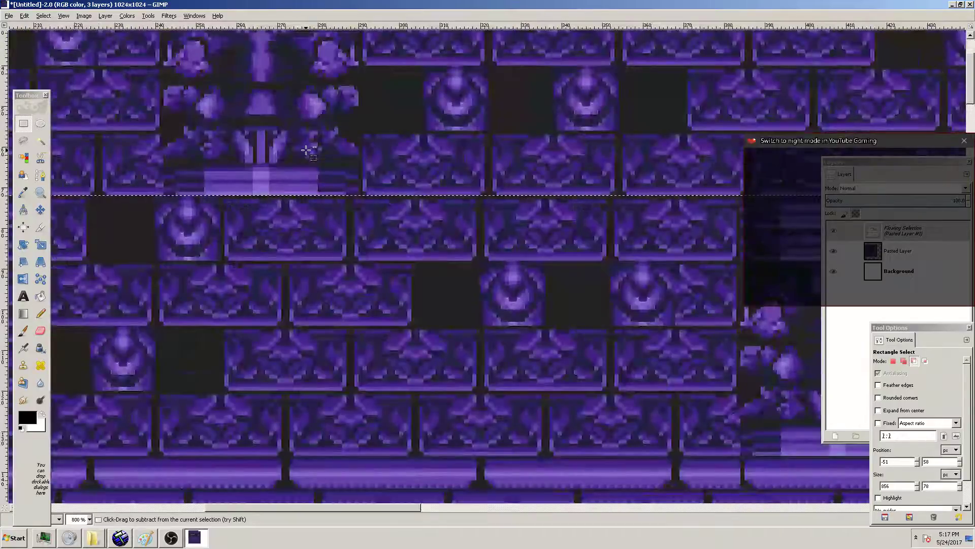
Shift the pasted brick band about 18 px left to align its bricks with the rows below, and anchor it
left_click_drag(309, 152, 295, 149)
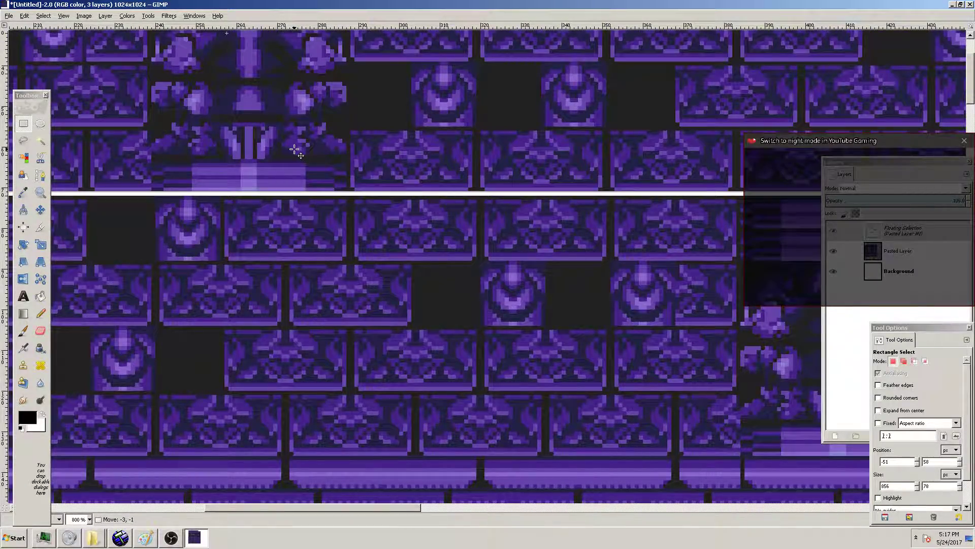
left_click_drag(294, 149, 235, 154)
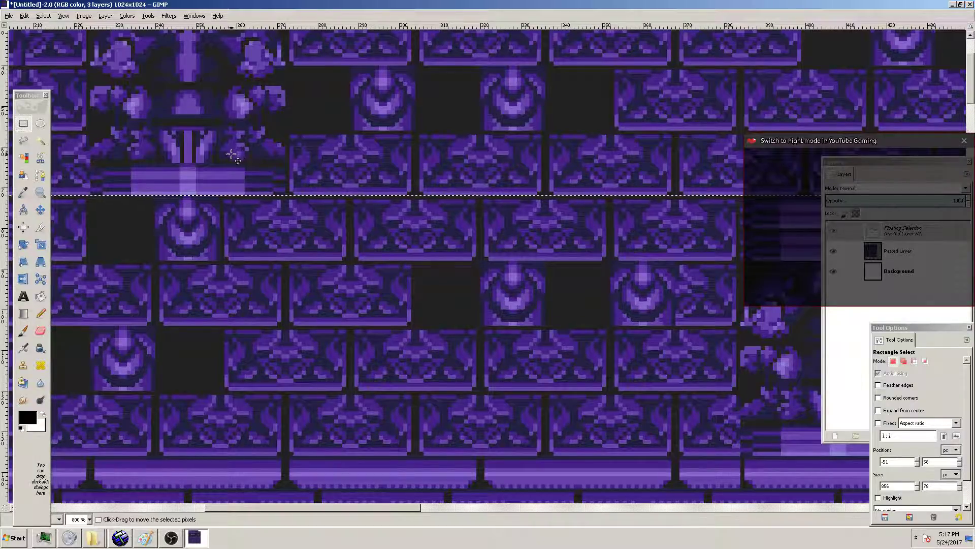
scroll(239, 152, "down", 3, "ctrl")
scroll(247, 151, "down", 2, "ctrl")
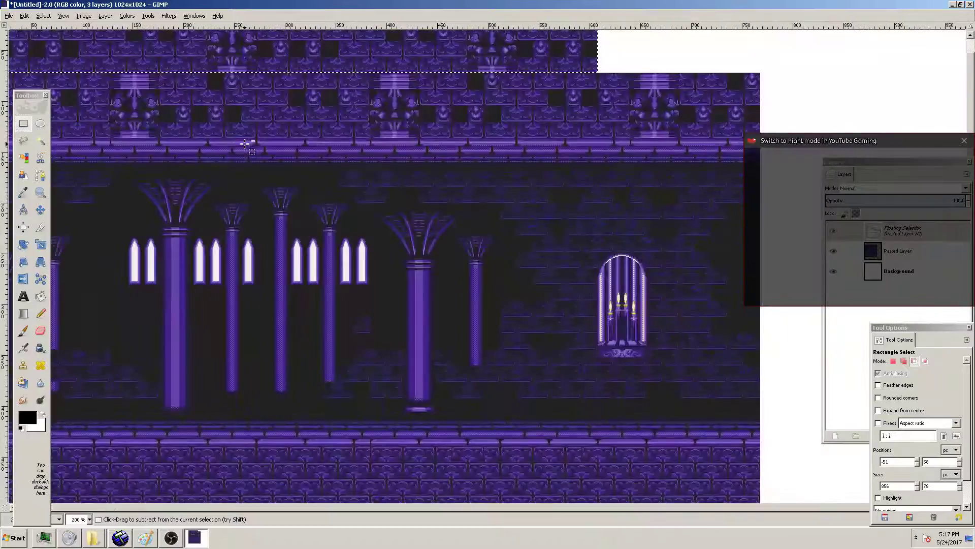
left_click(284, 120)
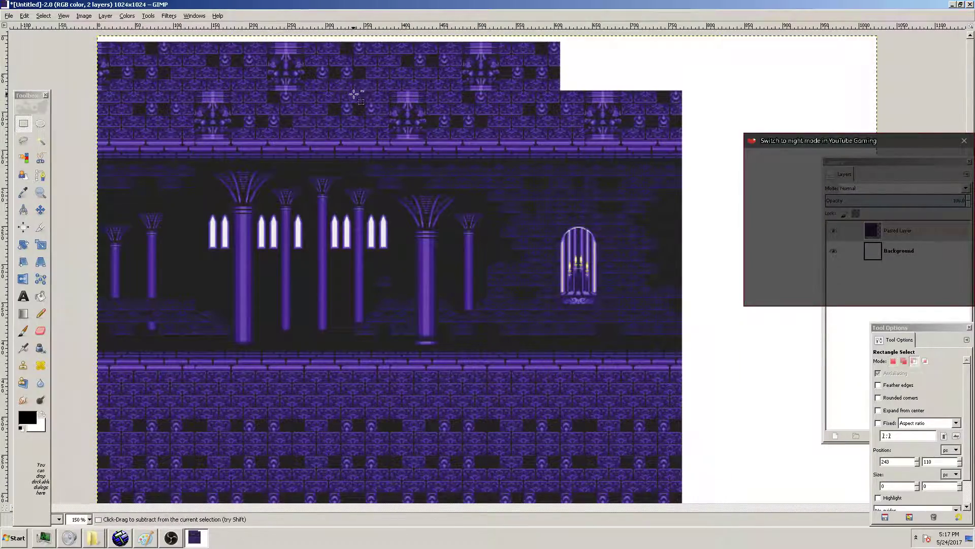
Select the thin dark strip along the castle's bottom edge with an 859 × 45 px rectangle and copy it
scroll(354, 101, "down", 1, "ctrl")
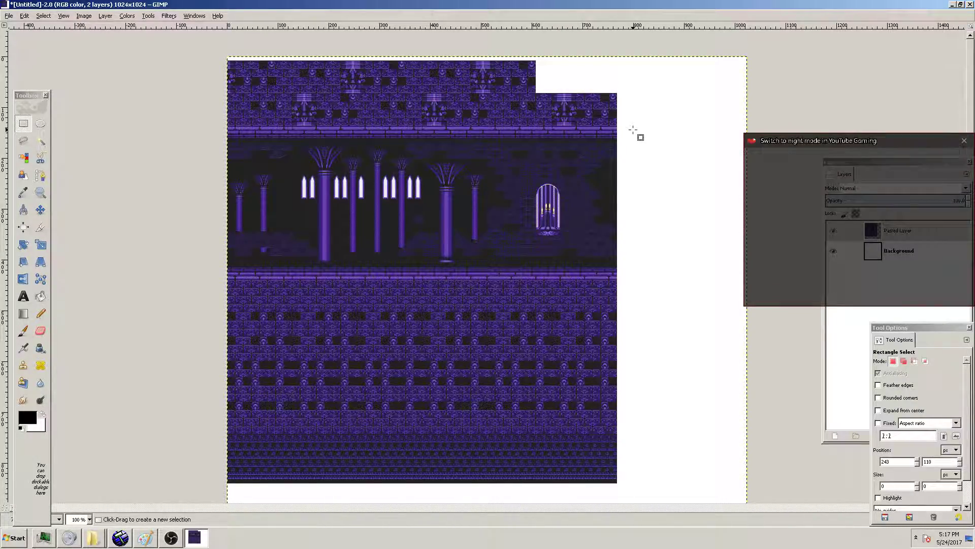
scroll(637, 338, "up", 2, "ctrl")
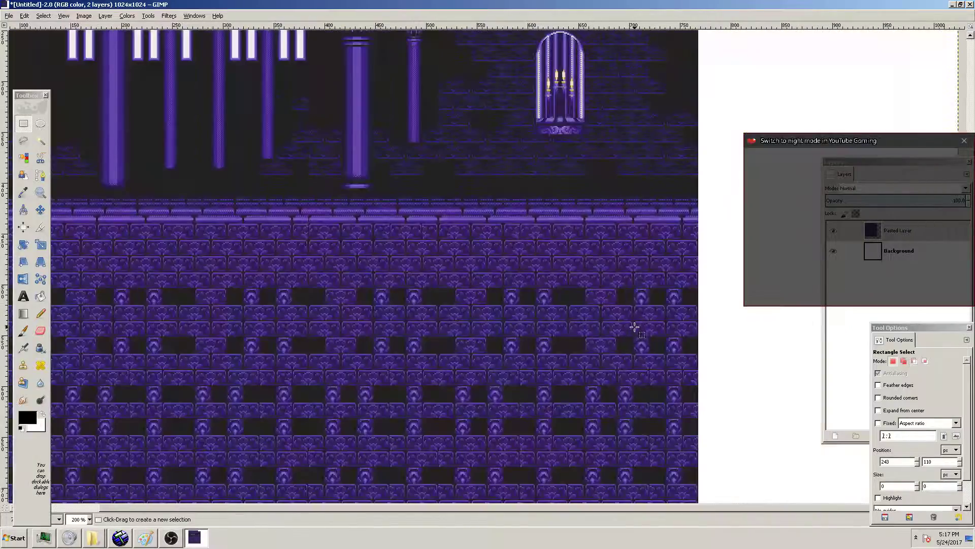
scroll(632, 326, "down", 5)
left_click_drag(761, 340, 5, 306)
left_click_drag(70, 338, 767, 308)
key("ctrl+c")
Paste copies of the dark strip side by side and beneath each other to start filling the white area below the castle
key("ctrl+v")
left_click_drag(652, 314, 216, 315)
left_click(649, 284)
key("1")
key("ctrl+v")
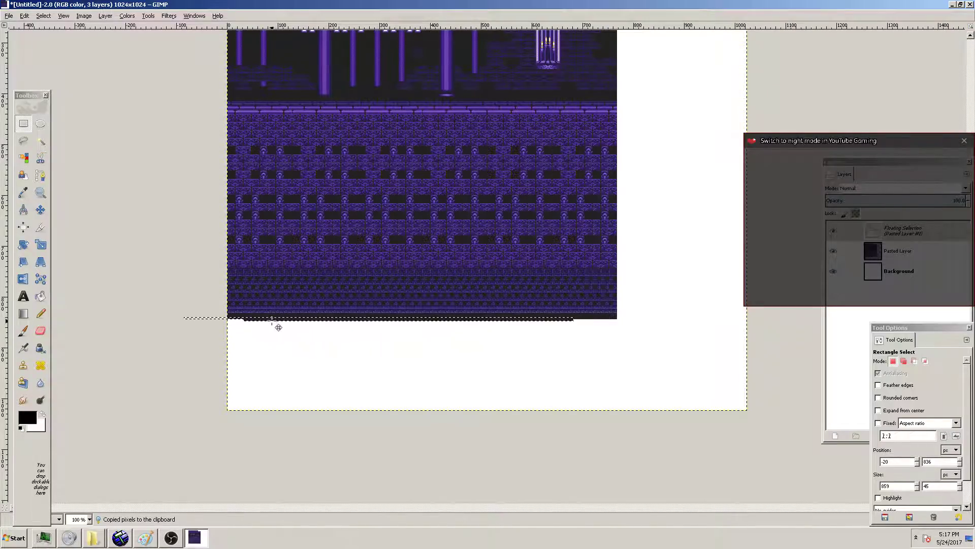
key("ctrl+v")
mouse_move(286, 328)
left_mouse_down()
mouse_move(297, 337)
mouse_move(672, 315)
left_mouse_up()
key("ctrl+v")
key("ctrl+v")
key("ctrl+v")
left_click(290, 332)
Copy a 799 × 64 px dark block from below the castle and paste it repeatedly over the white area underneath
key("ctrl+c")
key("ctrl+v")
left_click_drag(516, 328, 457, 370)
key("ctrl+v")
key("ctrl+v")
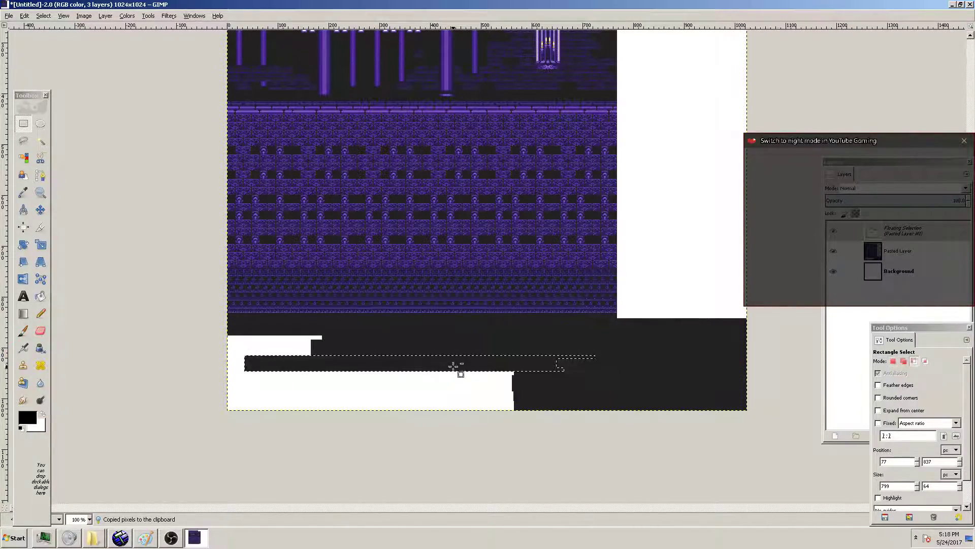
left_click(551, 332)
Copy the dark block in the canvas's lower-right corner and paste it over the remaining white at the lower left
left_click_drag(551, 334, 836, 452)
key("ctrl+c")
key("ctrl+v")
left_click_drag(682, 370, 540, 376)
left_click(564, 320)
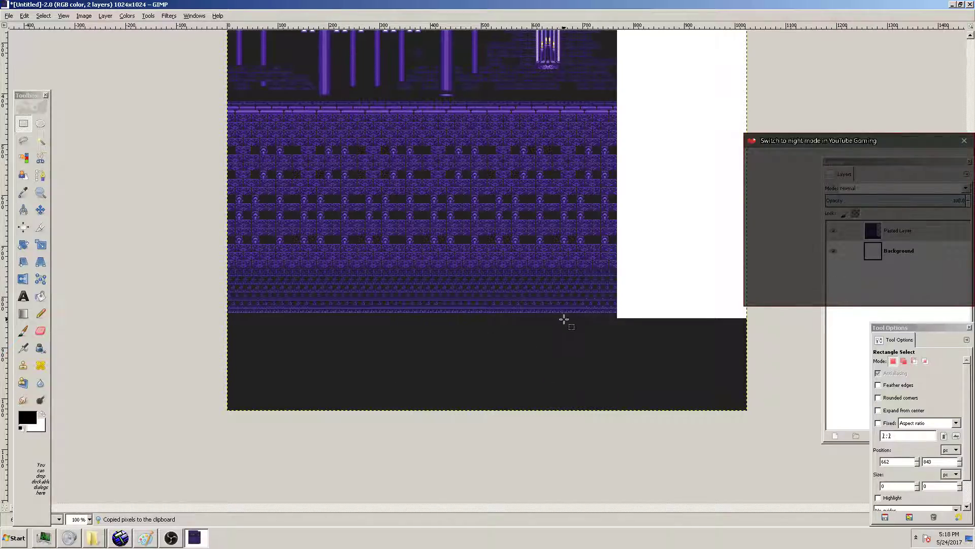
Copy the dark area below the castle with a 1368 × 276 px selection and paste it further left over the bottom band
scroll(346, 320, "up", 5, "ctrl")
scroll(391, 285, "down", 5, "ctrl")
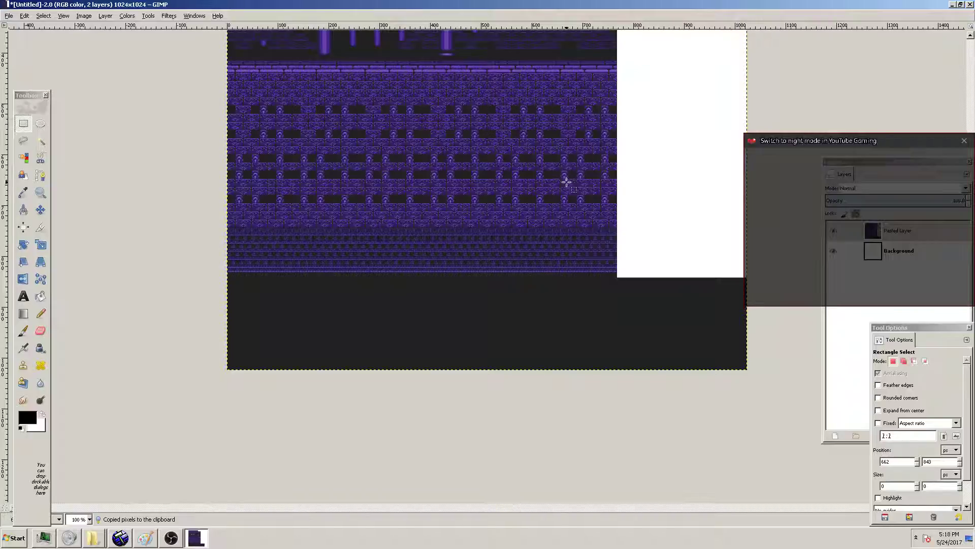
scroll(591, 190, "up", 5)
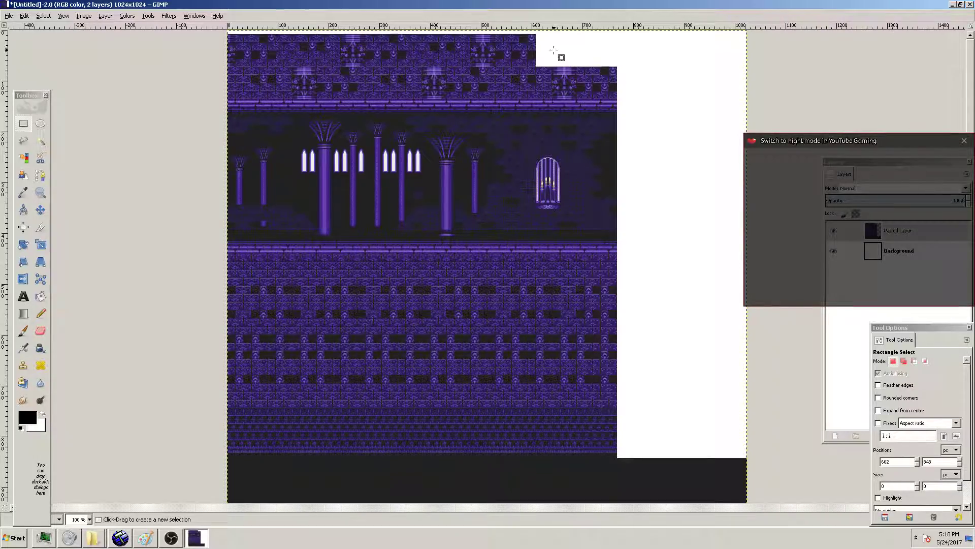
scroll(235, 266, "down", 2)
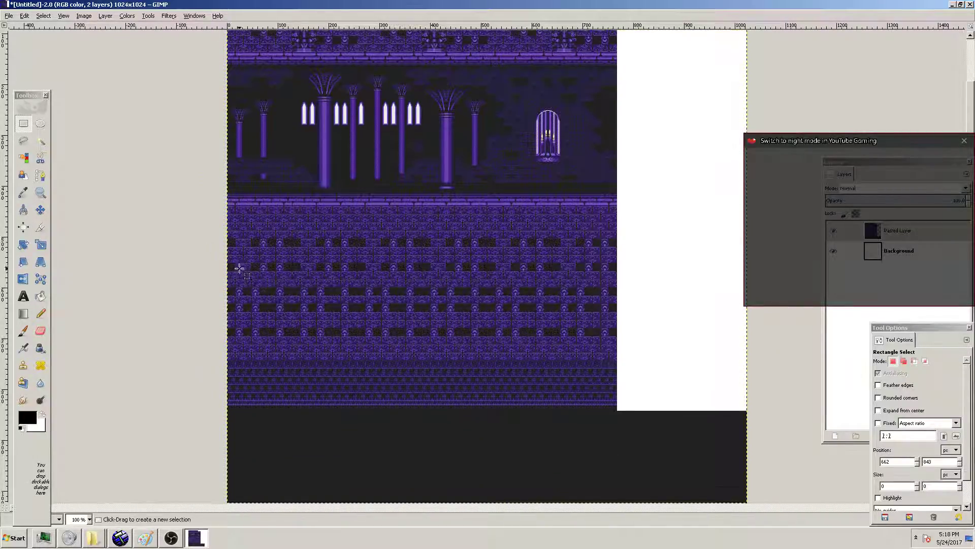
left_click_drag(279, 406, 965, 546)
key("ctrl+c")
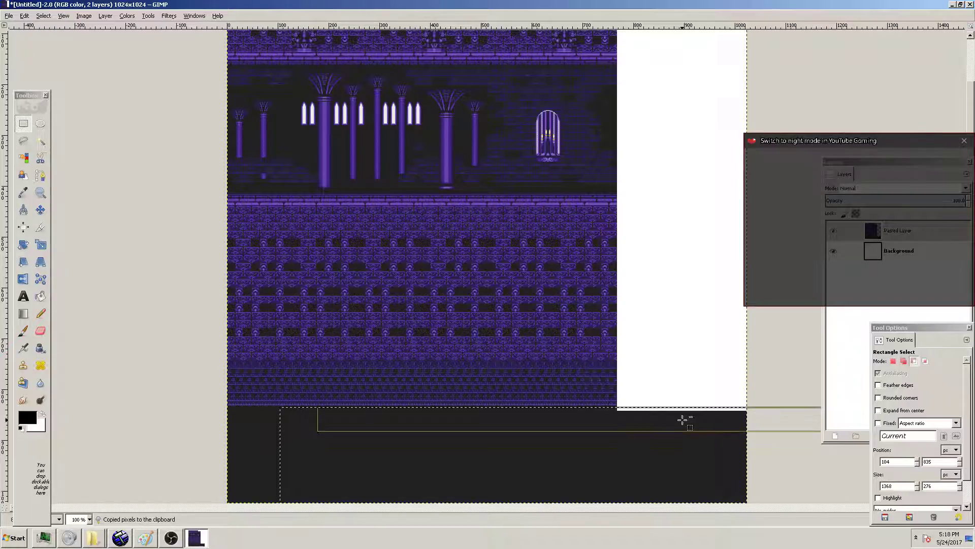
key("ctrl+v")
left_click_drag(530, 452, 438, 451)
left_click(401, 338)
Paste further copies of the dark block over the right and left parts of the bottom band and anchor them
key("ctrl+v")
left_click_drag(417, 269, 818, 449)
left_click(733, 369)
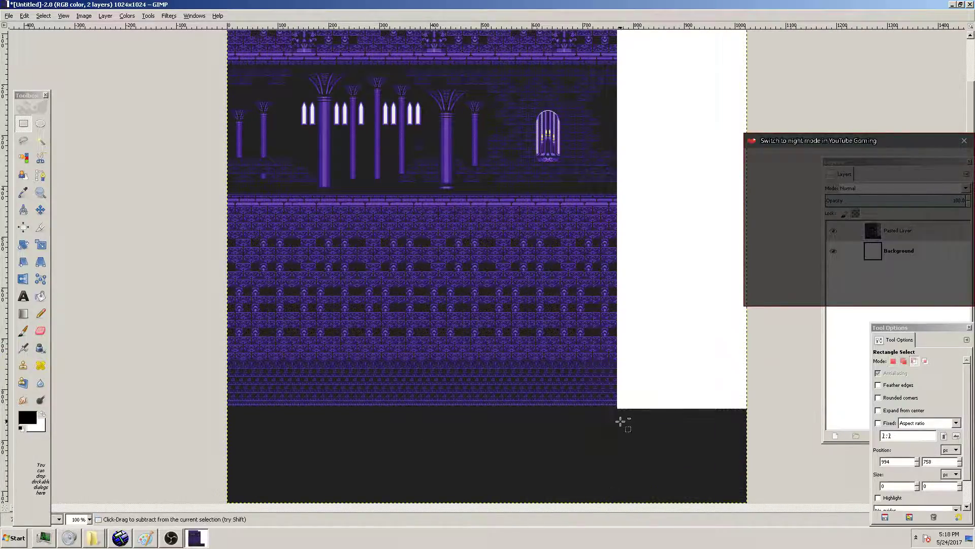
key("2")
scroll(265, 436, "down", 3)
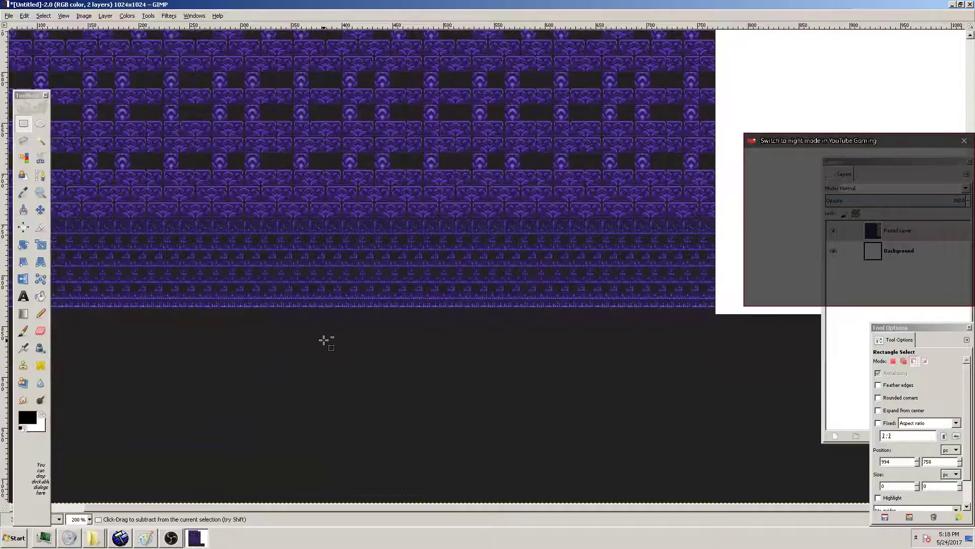
key("ctrl+v")
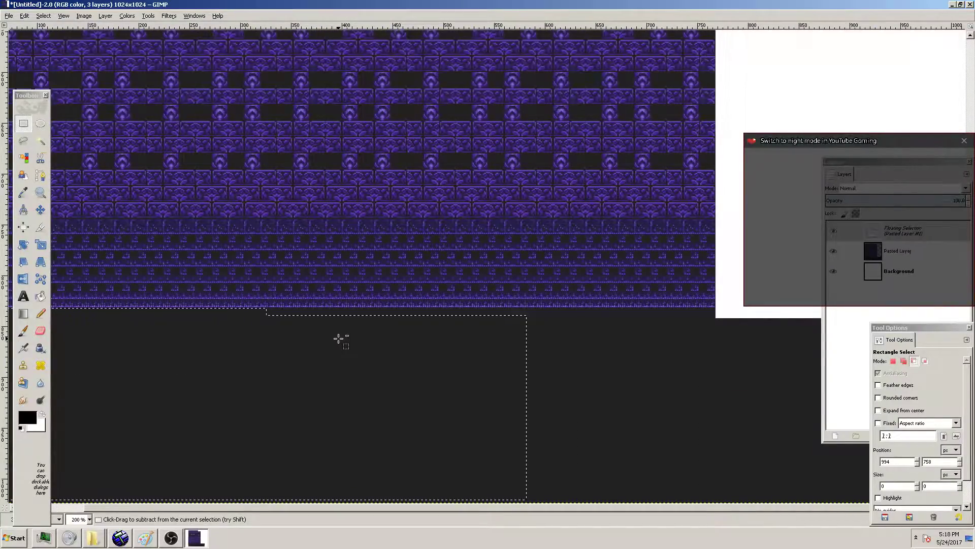
left_click(339, 326)
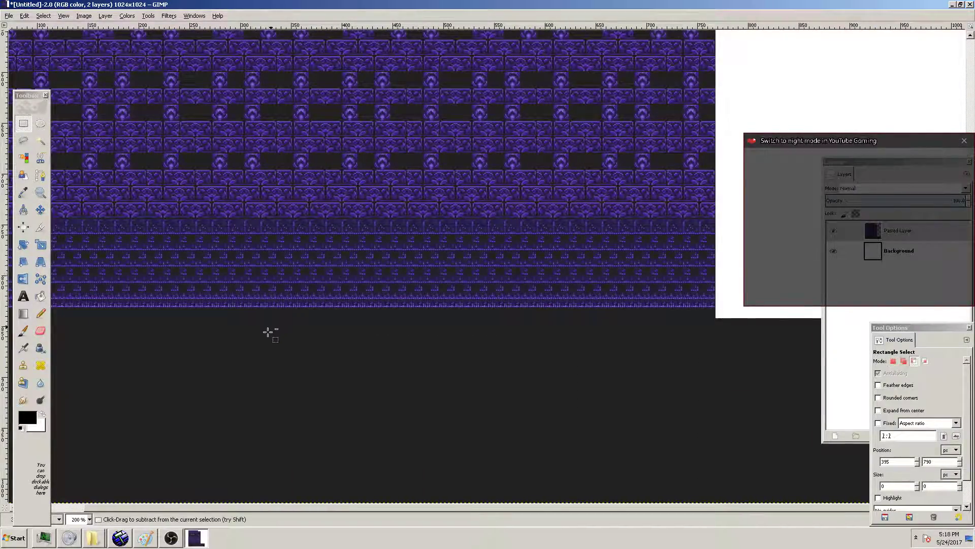
Copy the dark area directly beneath the castle's base again, paste it slightly further left over the bottom band, and anchor it
scroll(226, 351, "down", 2, "ctrl")
scroll(217, 340, "up", 2, "ctrl")
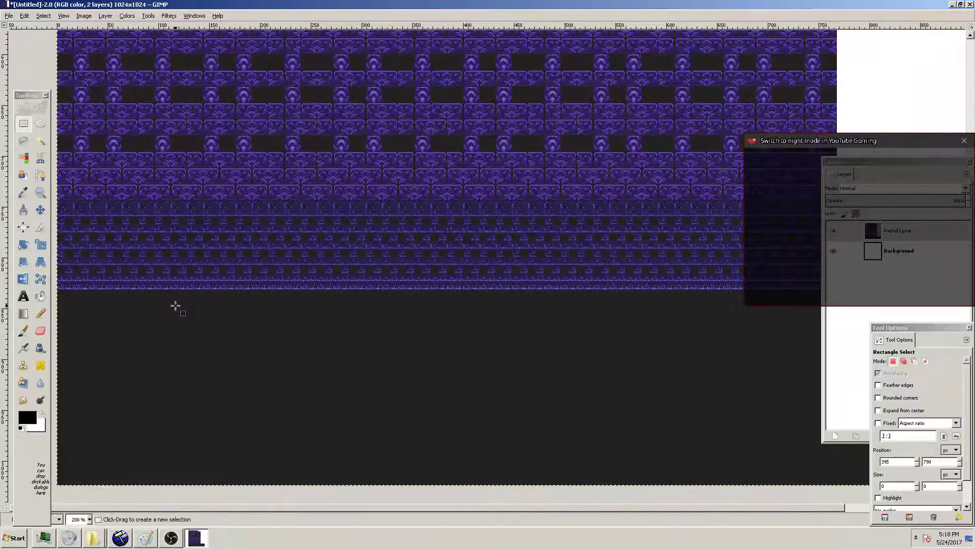
left_click_drag(206, 291, 972, 546)
key("ctrl+c")
key("ctrl+v")
left_click_drag(318, 344, 294, 346)
left_click(340, 238)
left_click(341, 247)
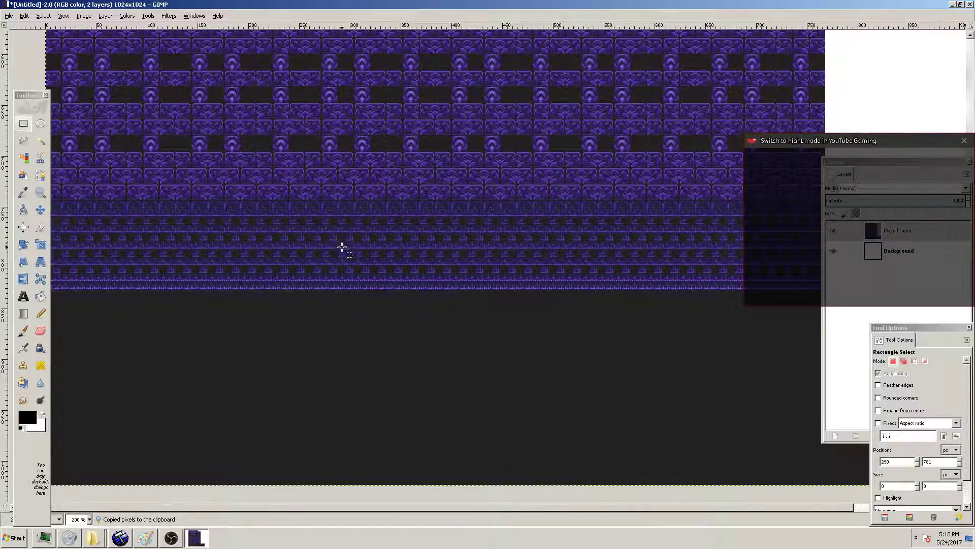
scroll(296, 324, "down", 2, "ctrl")
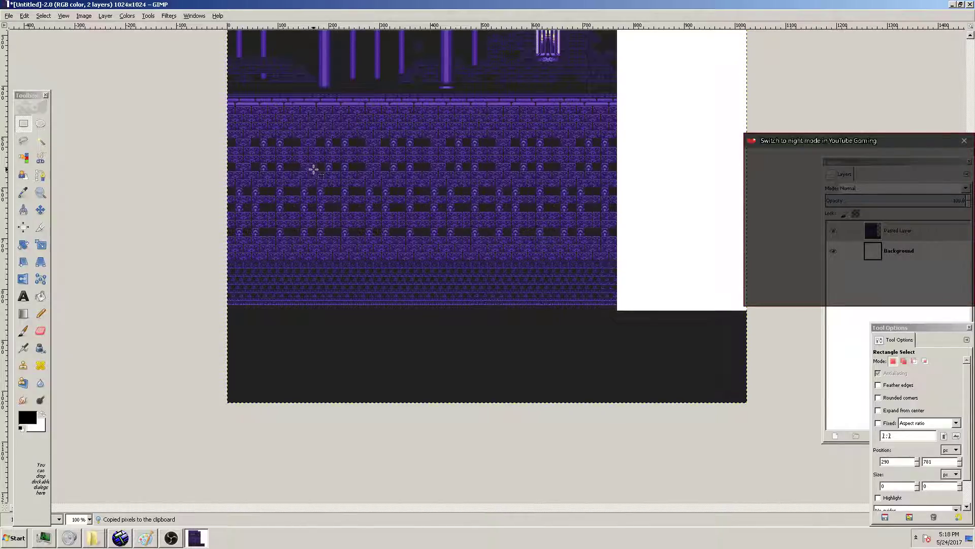
Move the castle layer about 103 px to the right and about 12 px down on the canvas
left_click(189, 199)
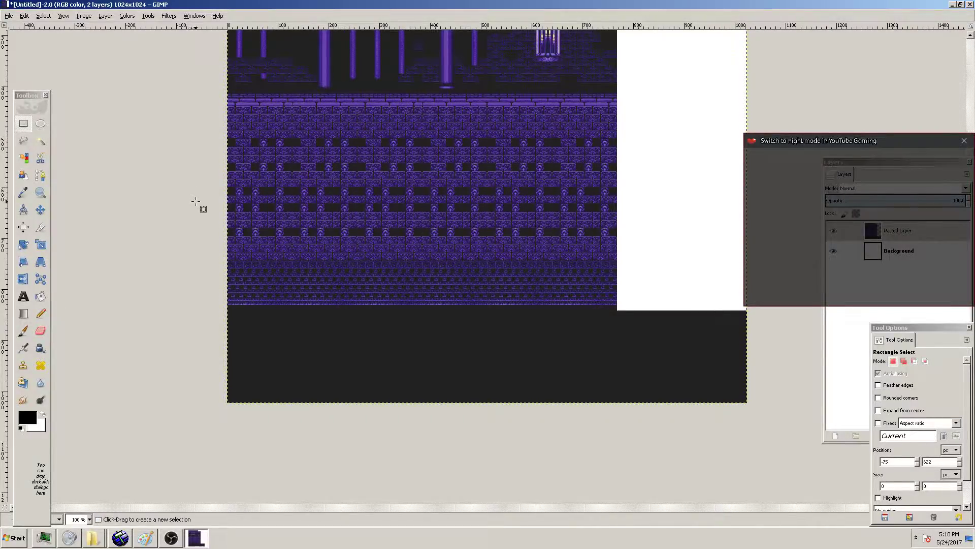
left_click(40, 210)
left_click_drag(333, 215, 388, 216)
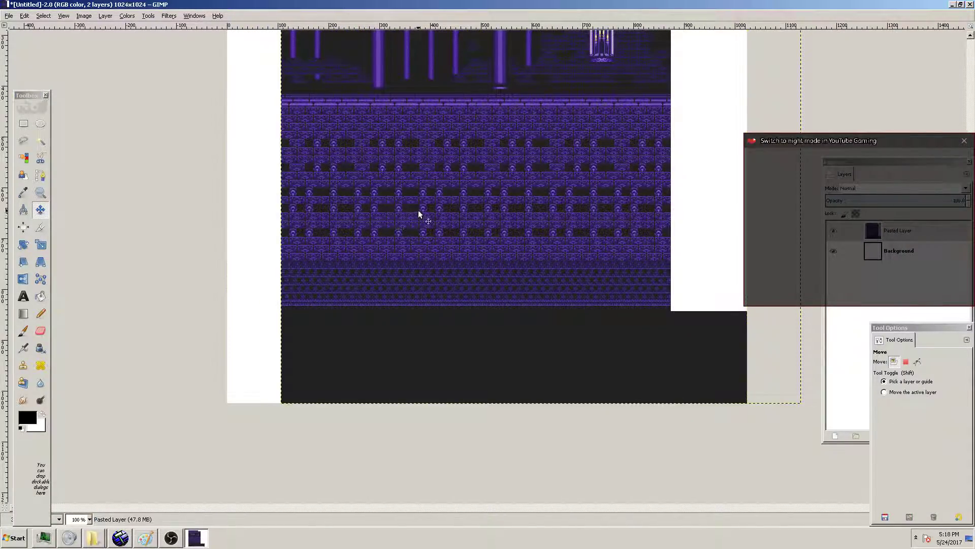
scroll(457, 205, "up", 5)
left_click_drag(491, 203, 490, 205)
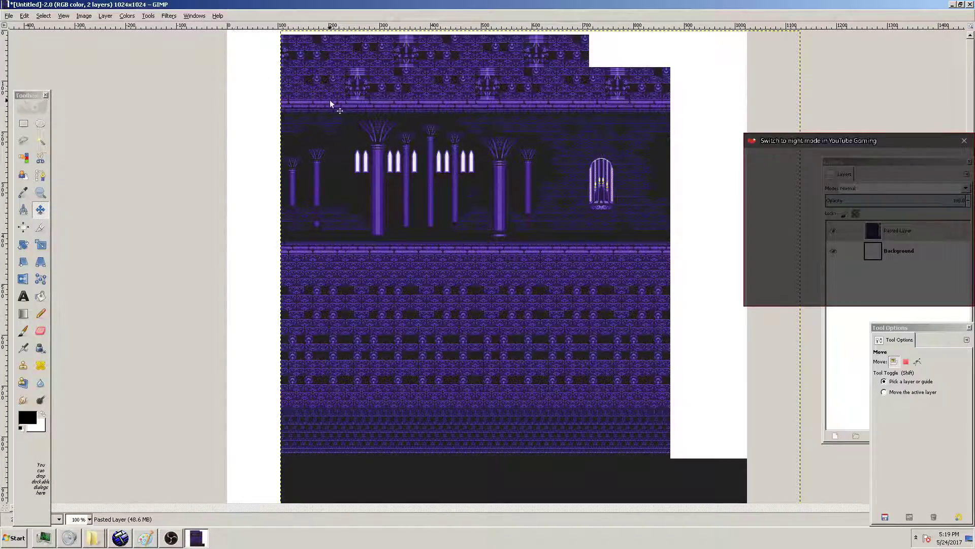
left_click_drag(337, 99, 343, 100)
left_click_drag(513, 397, 514, 393)
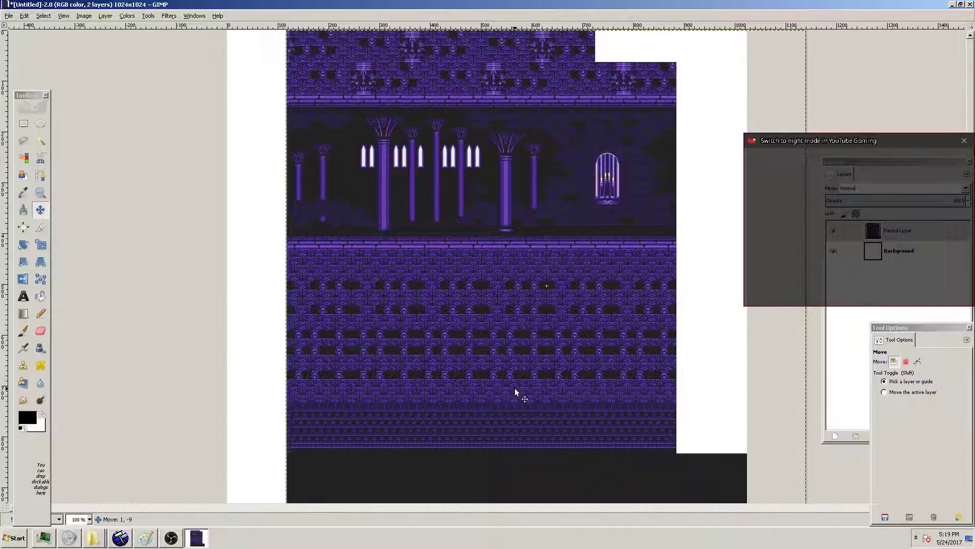
scroll(589, 284, "down", 2, "ctrl")
scroll(541, 299, "up", 1, "ctrl")
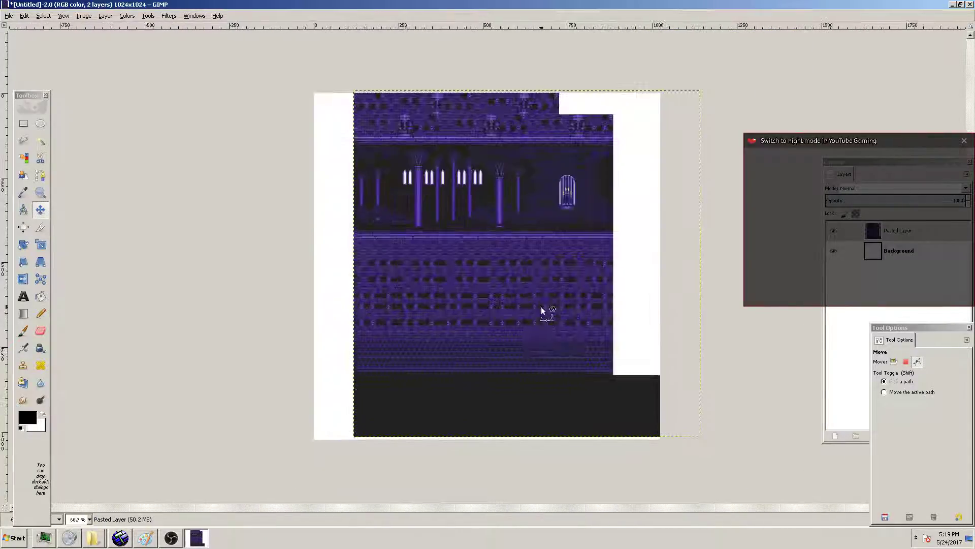
left_click_drag(523, 344, 522, 349)
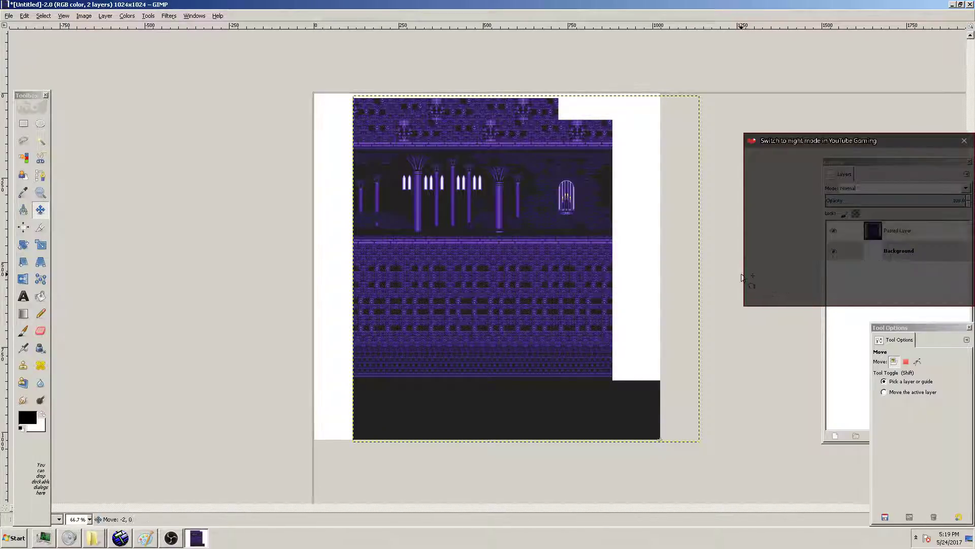
left_click_drag(413, 239, 448, 247)
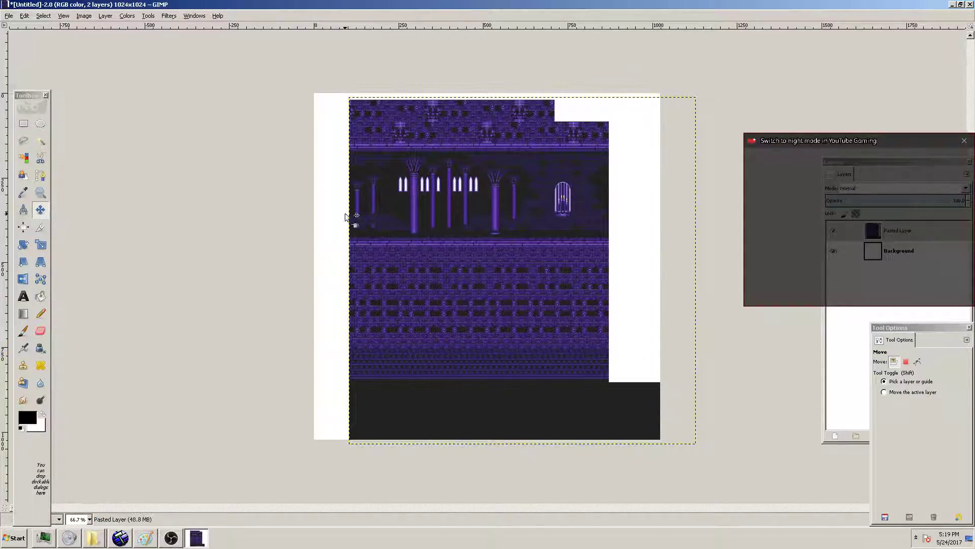
Copy a two-brick section of 62 × 17 px from the wall's top row and paste it directly above, offset by half a brick
left_click(39, 124)
left_click(24, 124)
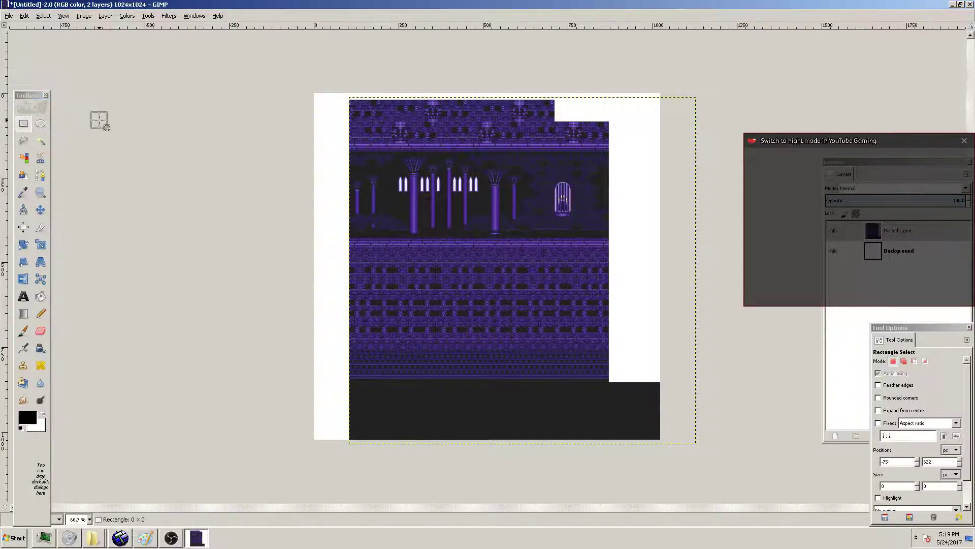
scroll(350, 51, "up", 8, "ctrl")
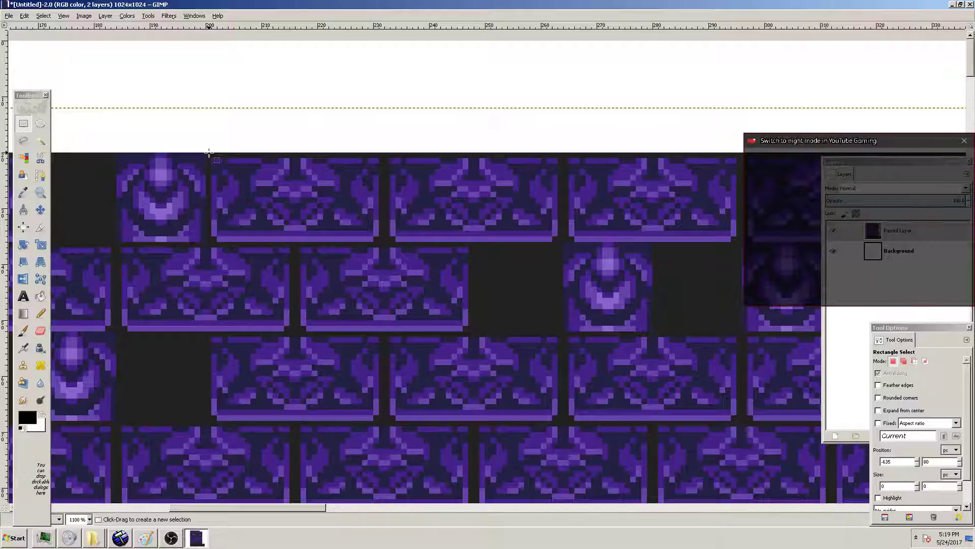
left_click_drag(209, 152, 557, 247)
key("ctrl+c")
key("ctrl+v")
left_click_drag(376, 226, 289, 125)
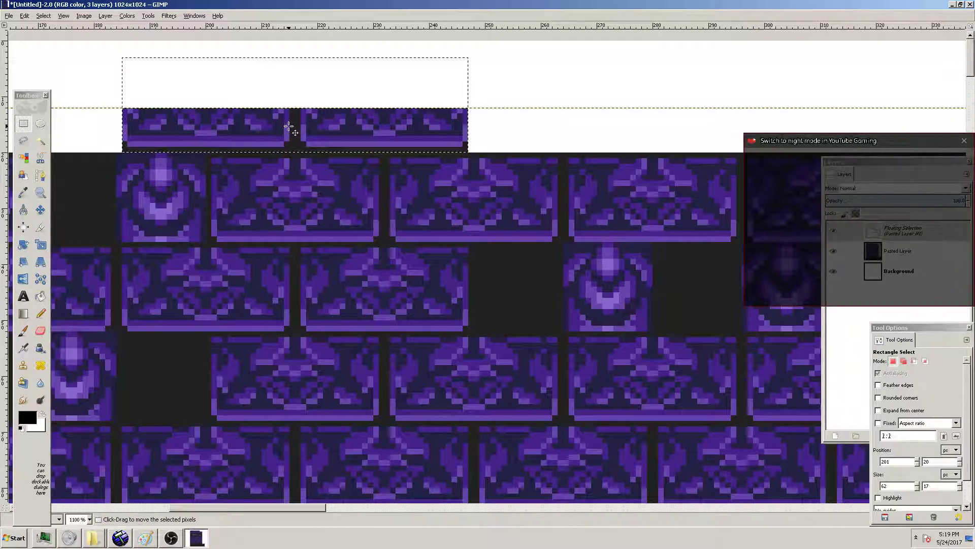
Turn the floating two-brick selection into a new layer of its own
right_click(355, 134)
right_click(898, 238)
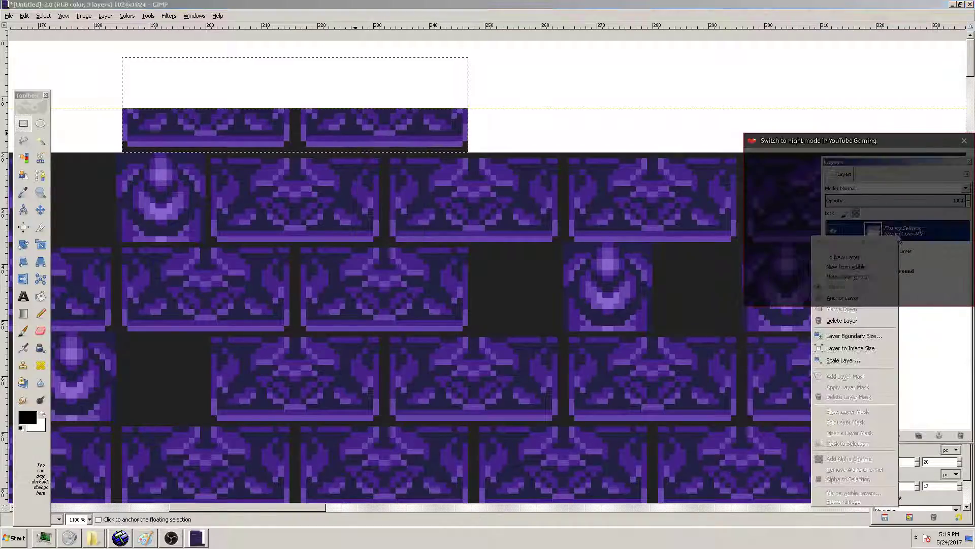
left_click(844, 257)
left_click(554, 69)
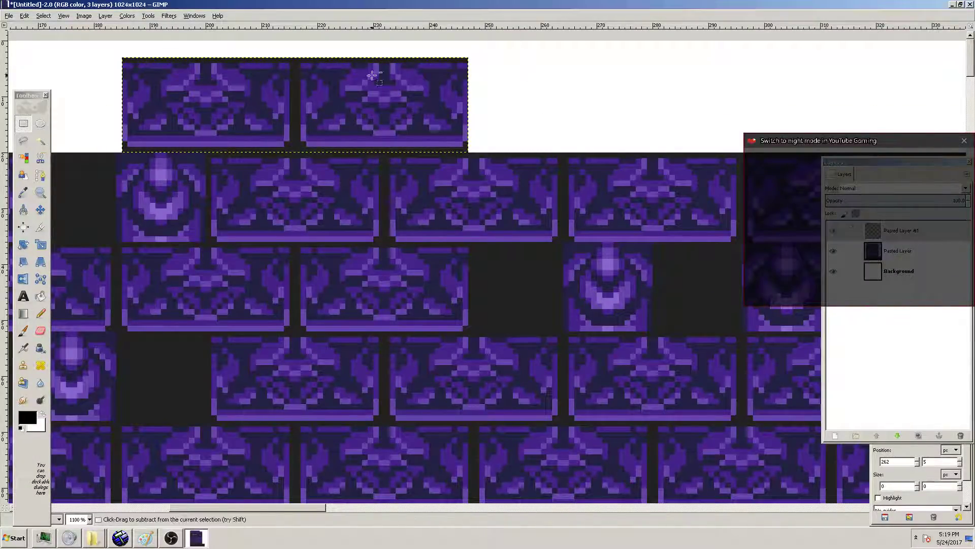
key("ctrl+c")
key("ctrl+v")
left_click_drag(200, 108, 530, 103)
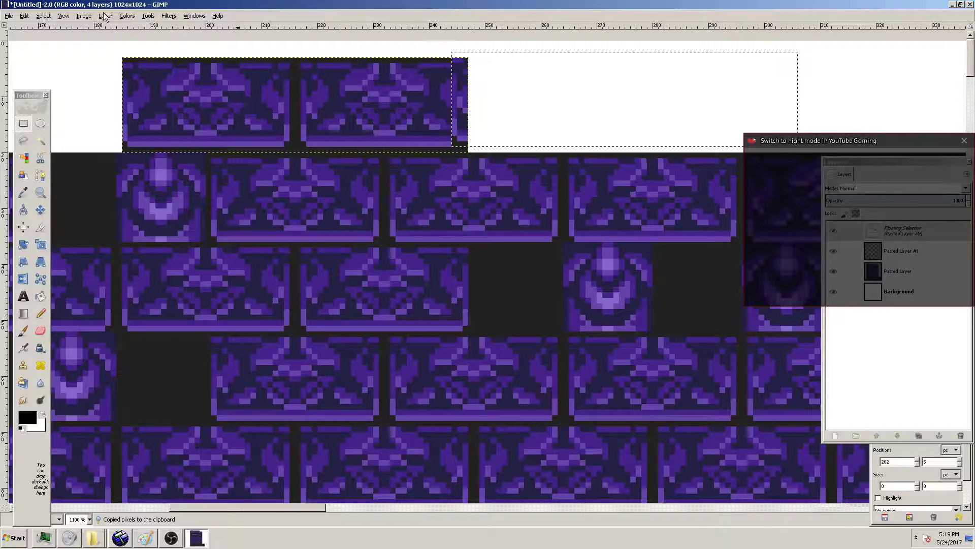
left_click(104, 15)
left_click(160, 156)
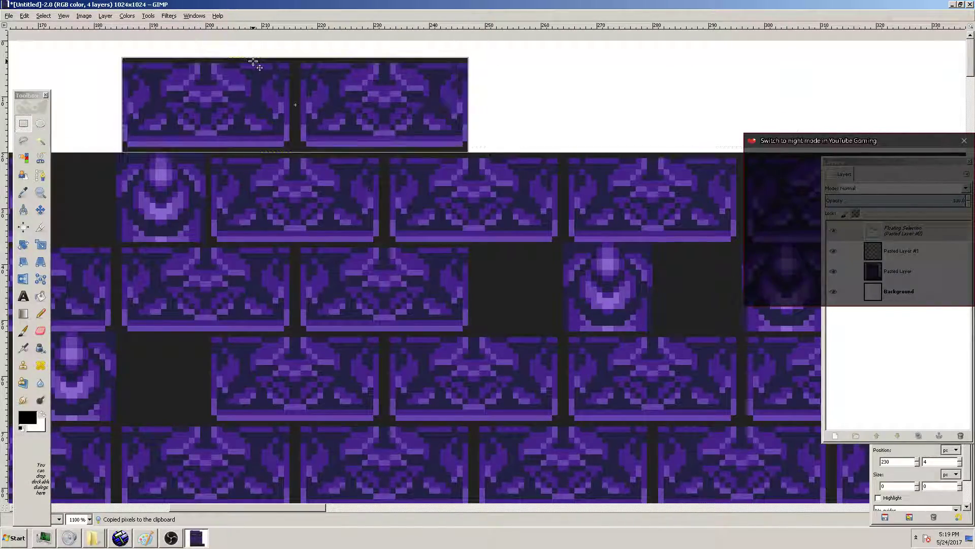
left_click(118, 59)
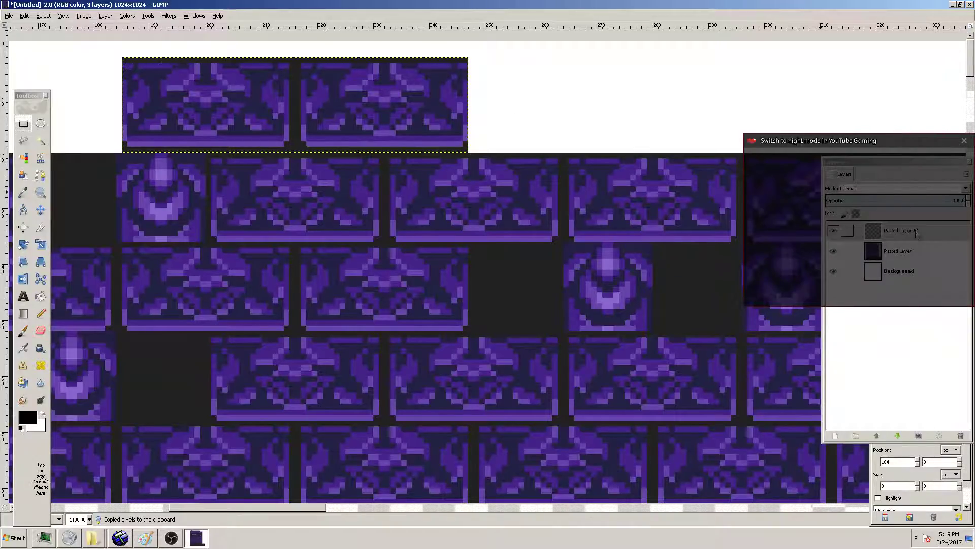
Enlarge the brick layer to the image size and paste another copy of the bricks to extend the row rightward
left_click(102, 15)
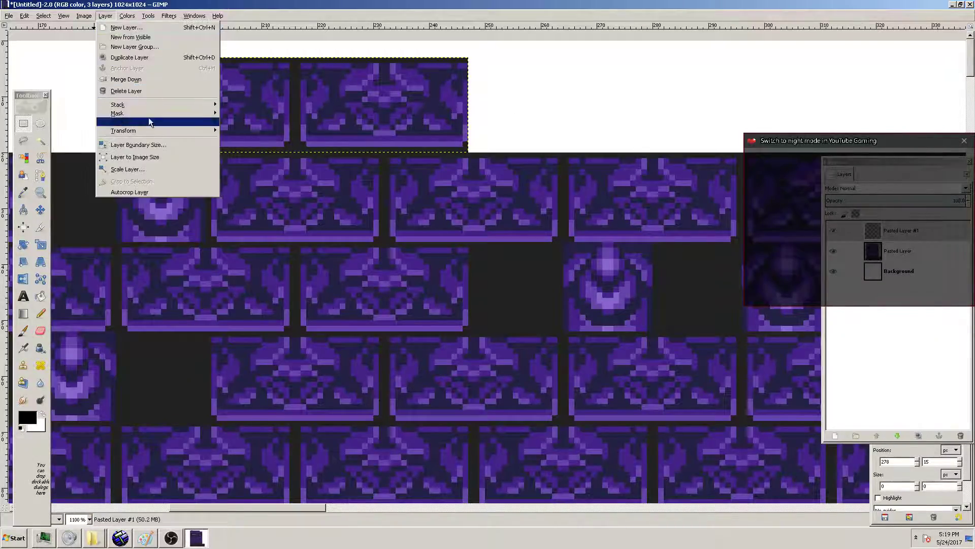
left_click(158, 158)
key("ctrl+c")
key("ctrl+v")
left_click_drag(198, 66, 339, 105, "ctrl+alt")
left_click(393, 103)
key("ctrl+z")
left_click(134, 54)
Copy the extended brick row and paste it further right to make a row of five bricks, then anchor it
left_click_drag(118, 55, 690, 151)
key("ctrl+c")
key("ctrl+v")
left_click_drag(185, 112, 542, 116)
left_click(430, 109)
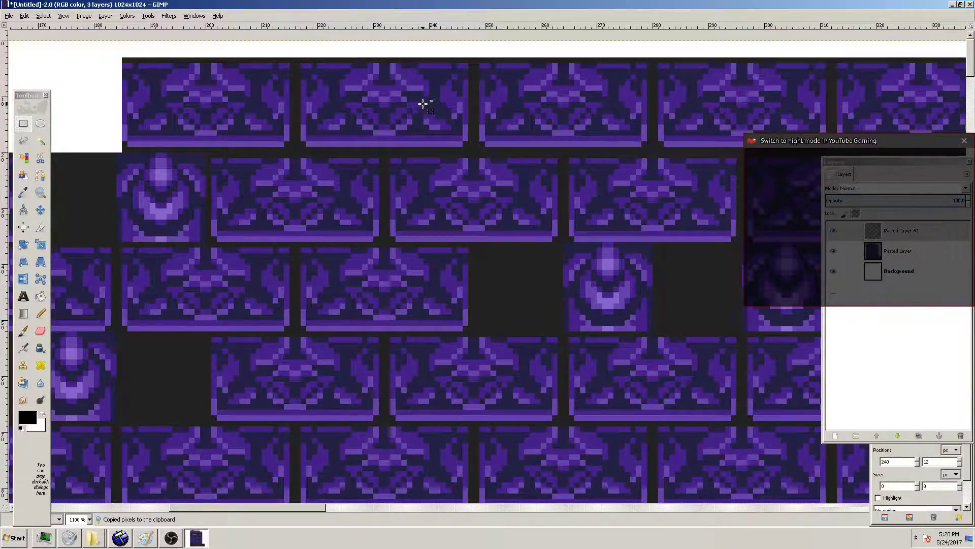
Cut the five-brick row with a 195 × 16 px selection, paste it back directly above the wall, and anchor it
scroll(436, 110, "down", 5, "ctrl")
scroll(447, 110, "up", 3, "ctrl")
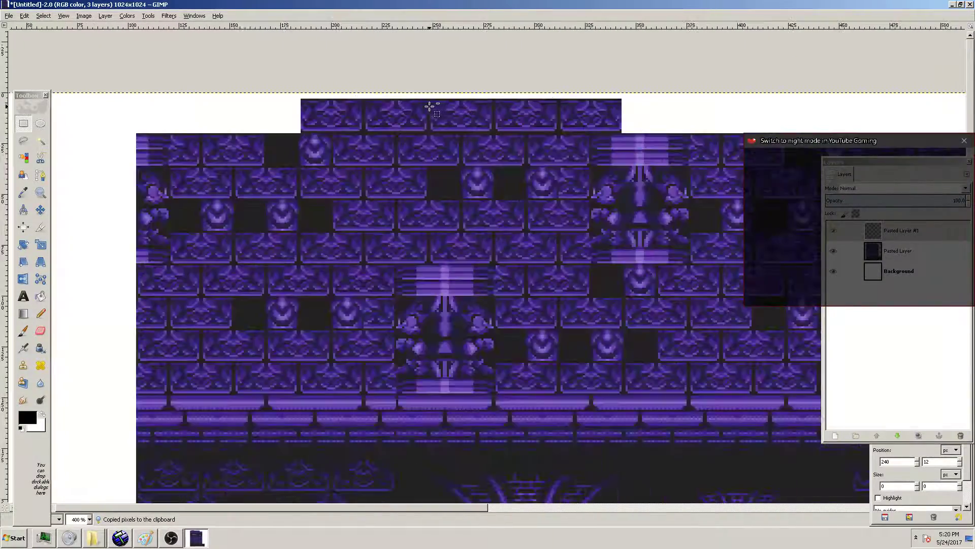
left_click_drag(251, 95, 773, 133)
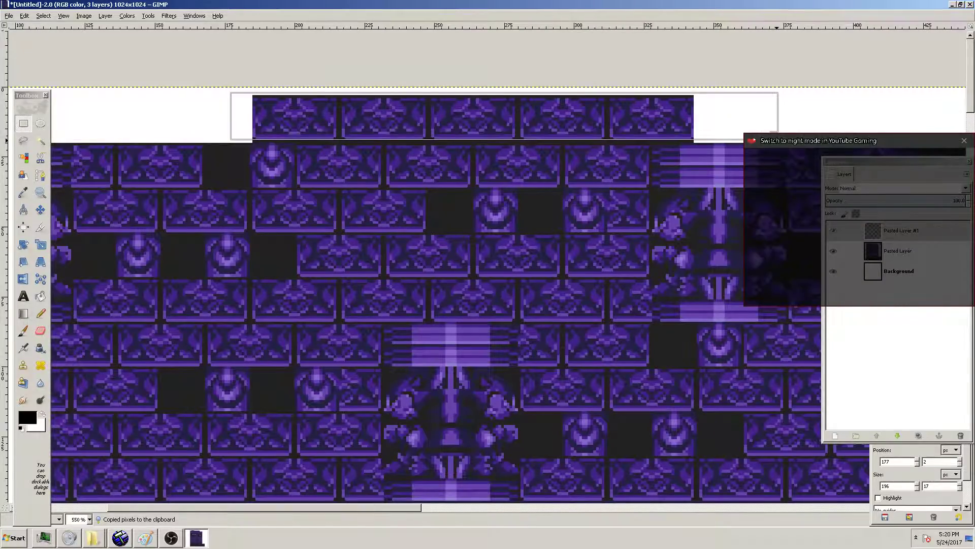
left_click_drag(682, 123, 682, 125)
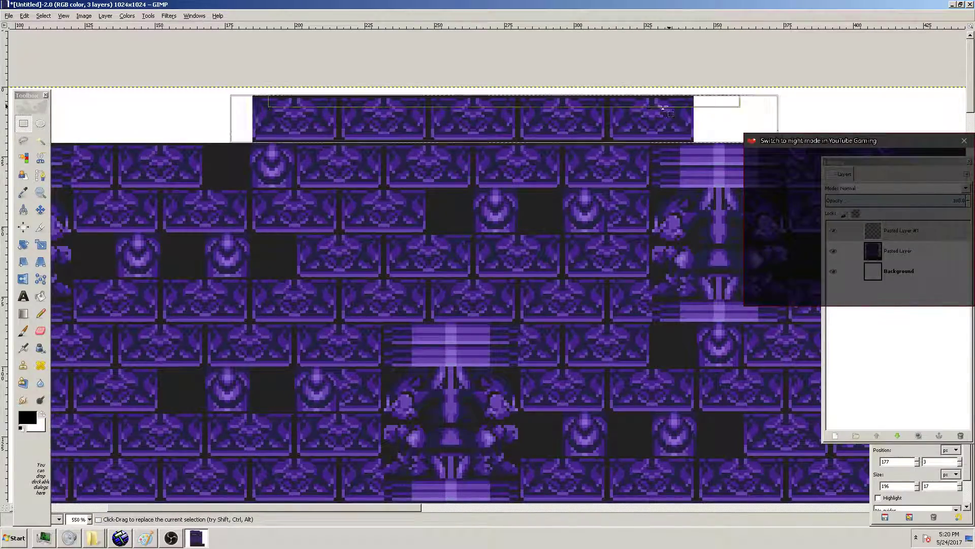
key("ctrl+x")
key("ctrl+v")
left_click_drag(354, 122, 350, 125)
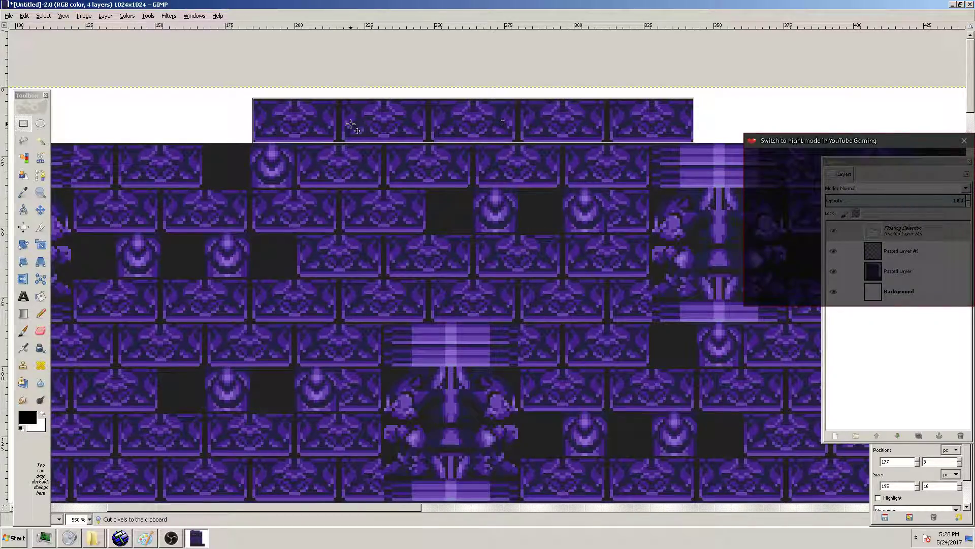
left_click(242, 118)
Paste a copy of the five-brick row flush against the row's left end and anchor it
scroll(409, 113, "down", 4, "ctrl")
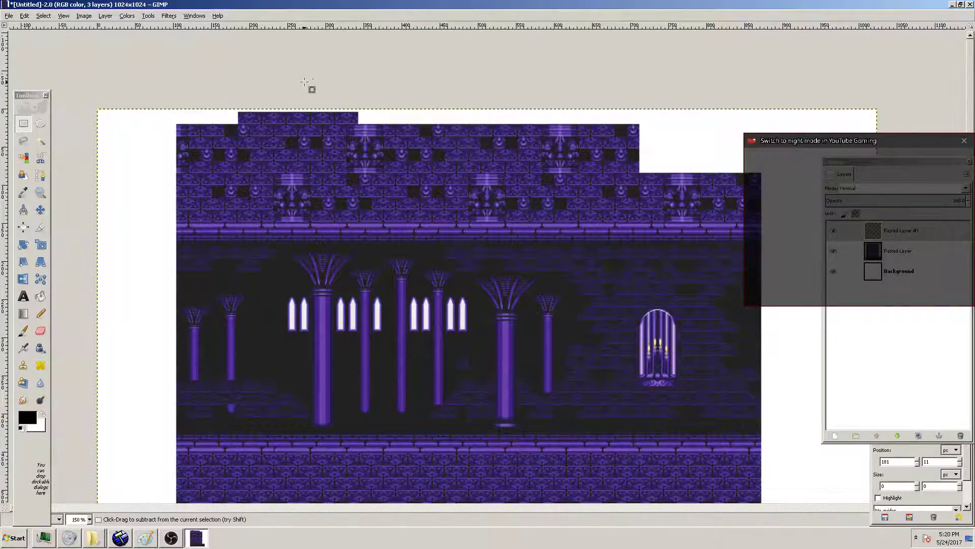
scroll(286, 83, "up", 1, "ctrl")
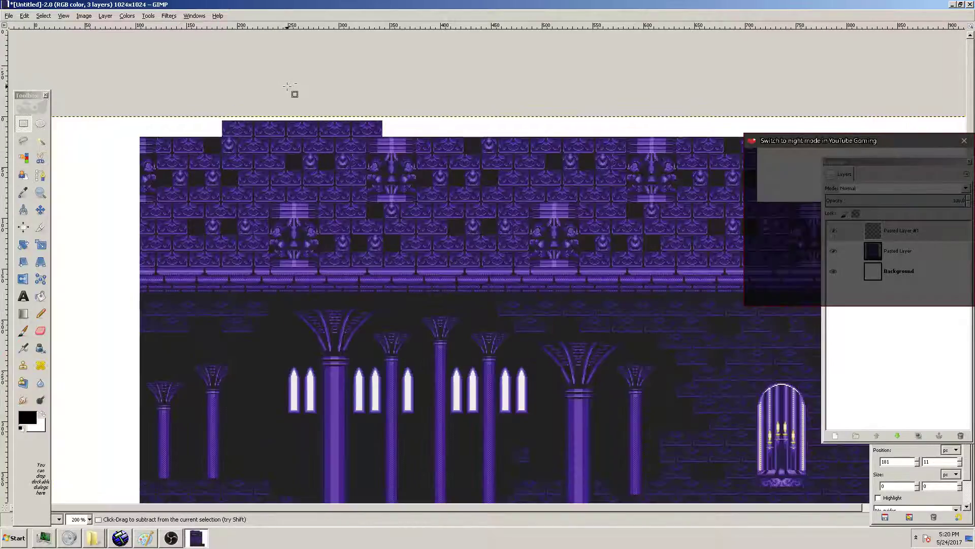
key("ctrl+v")
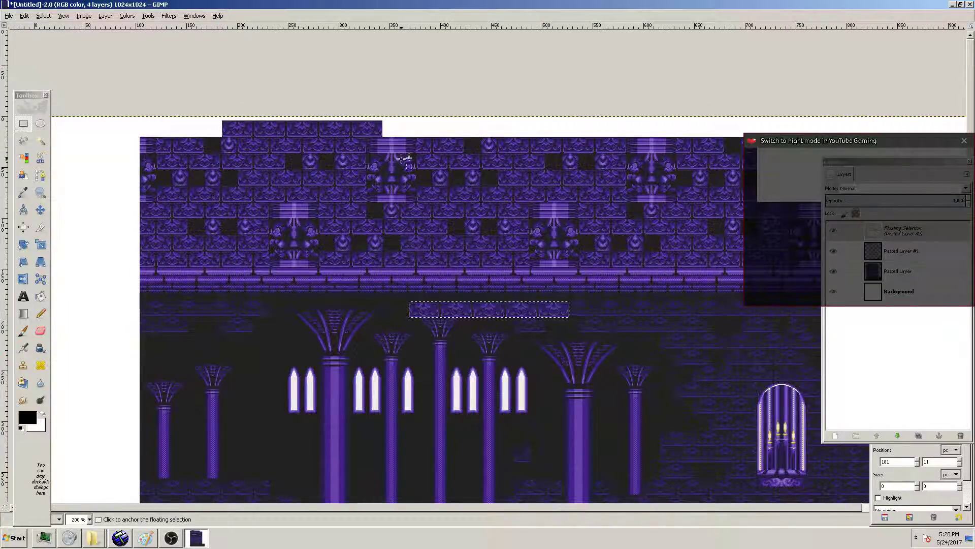
left_click_drag(518, 309, 171, 131)
scroll(172, 131, "up", 6, "ctrl")
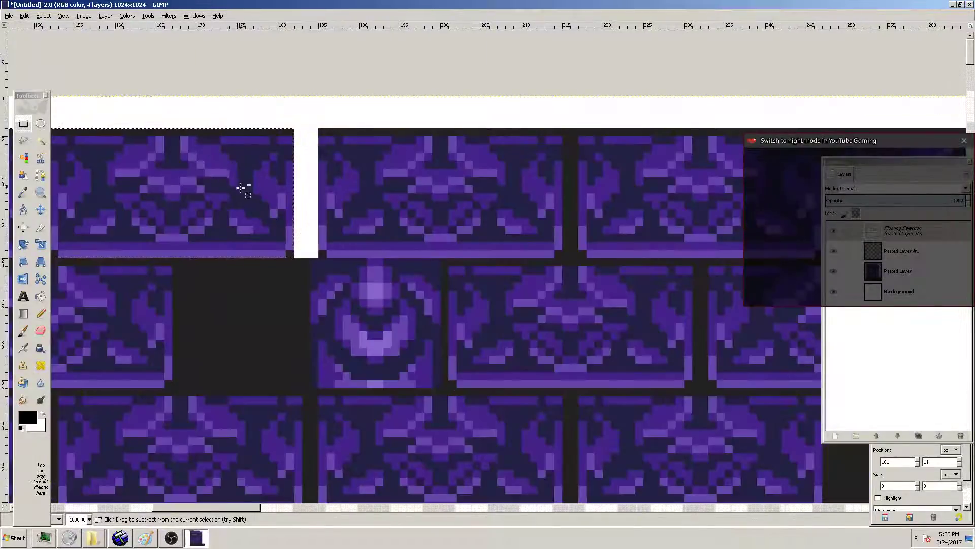
left_click_drag(239, 185, 523, 189)
left_click(615, 155)
Copy the widened brick row with a 343 × 18 px selection, paste it further left to reach the canvas edge, and anchor it
scroll(512, 179, "down", 5, "ctrl")
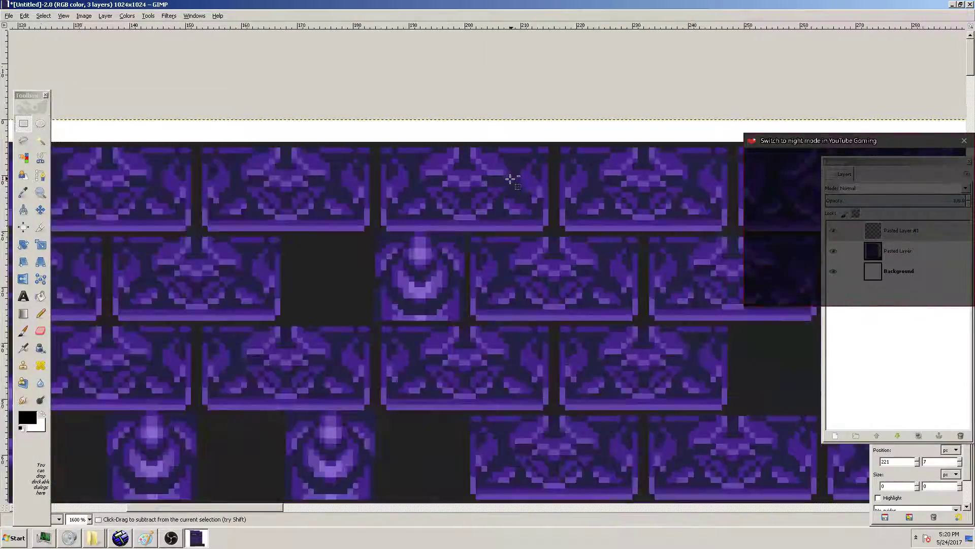
left_click_drag(188, 169, 710, 198)
key("ctrl+c")
key("ctrl+v")
left_click_drag(607, 187, 253, 175)
scroll(252, 175, "up", 5, "ctrl")
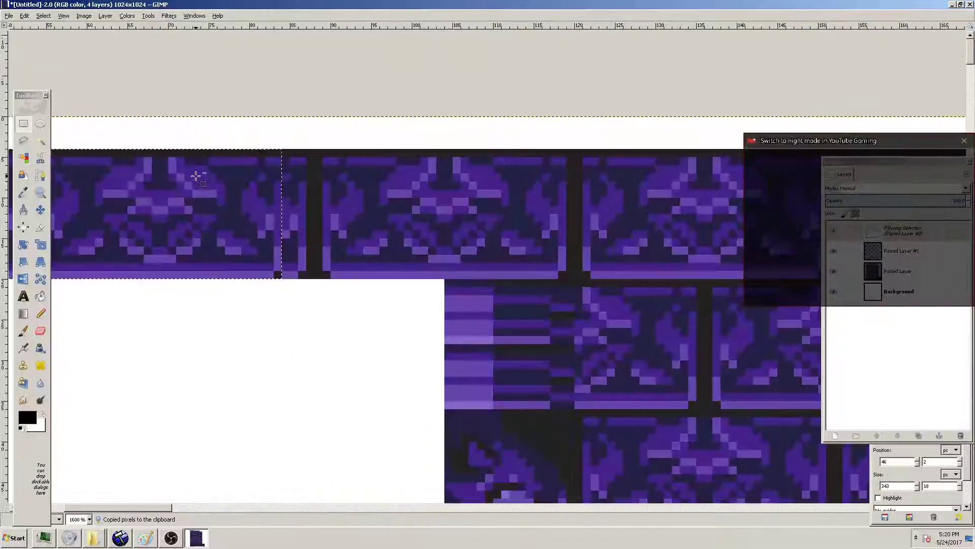
left_click(389, 175)
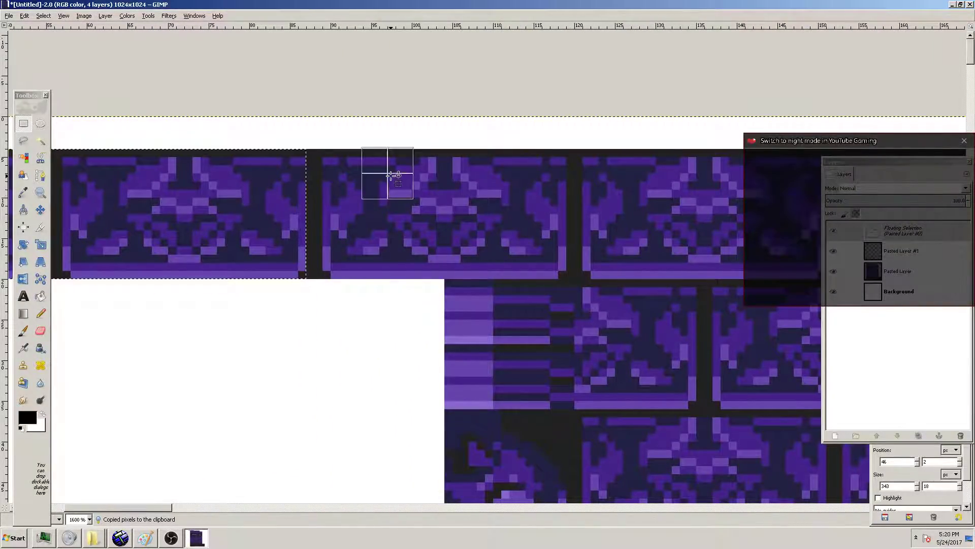
scroll(401, 193, "down", 8, "ctrl")
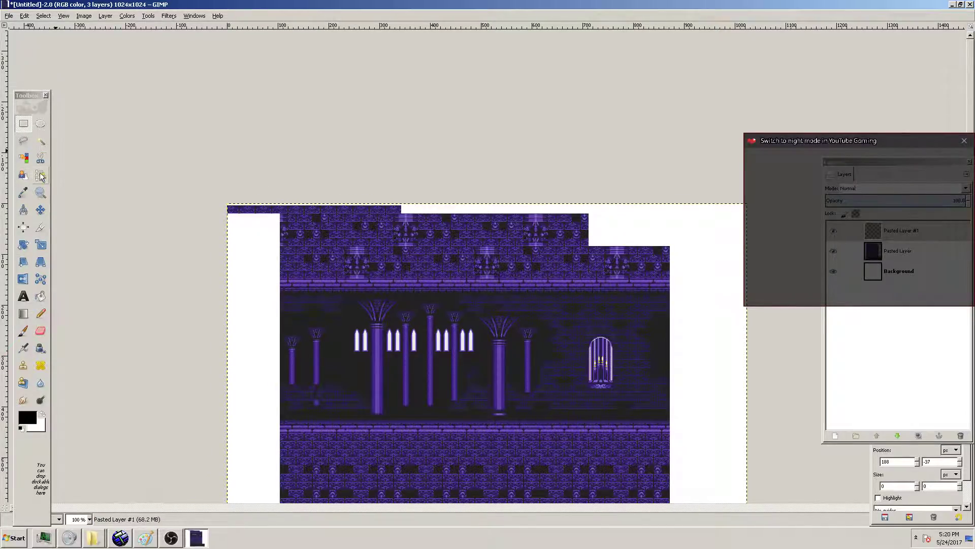
left_click(40, 209)
left_click_drag(310, 233, 307, 246)
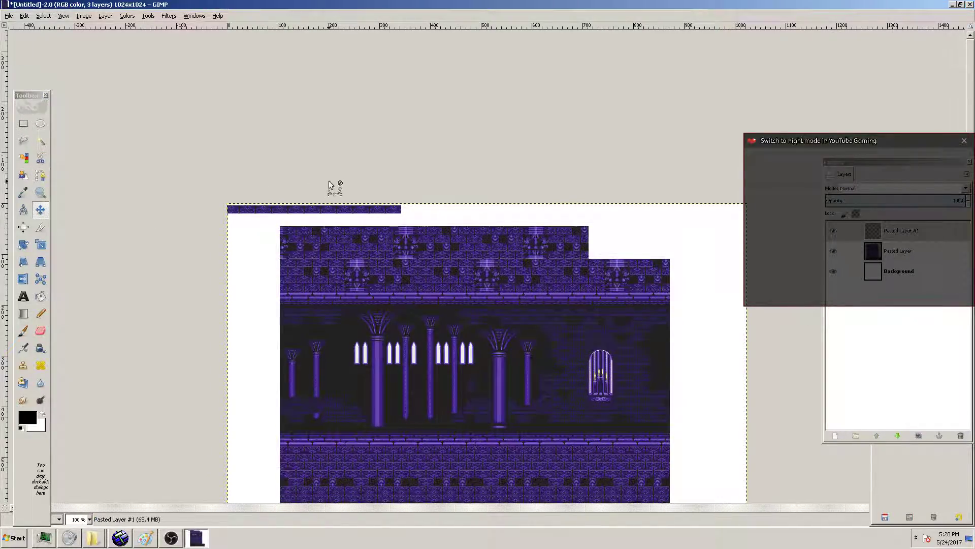
left_click_drag(327, 187, 332, 176)
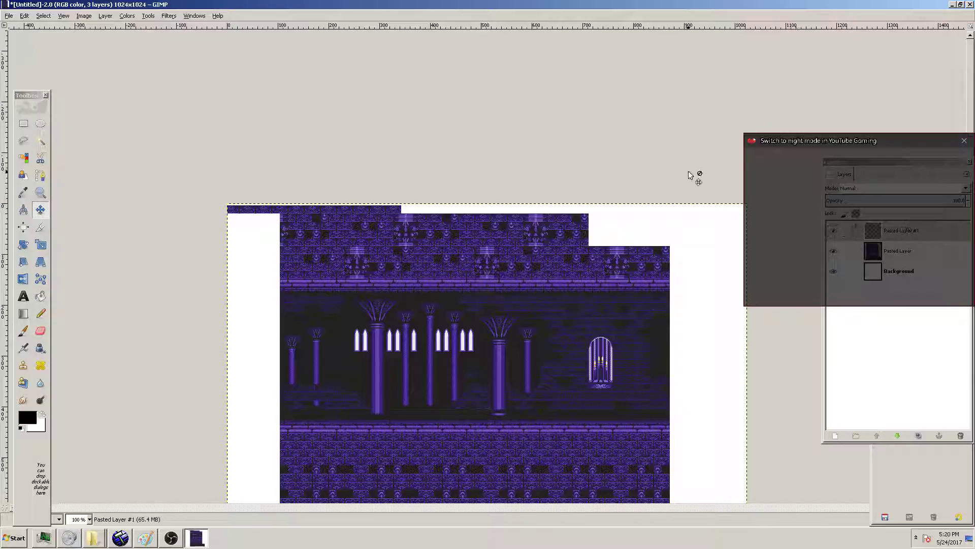
Merge the brick-row layer down into the castle layer and shift the merged layer slightly down and right on the canvas
scroll(663, 180, "down", 5)
right_click(849, 233)
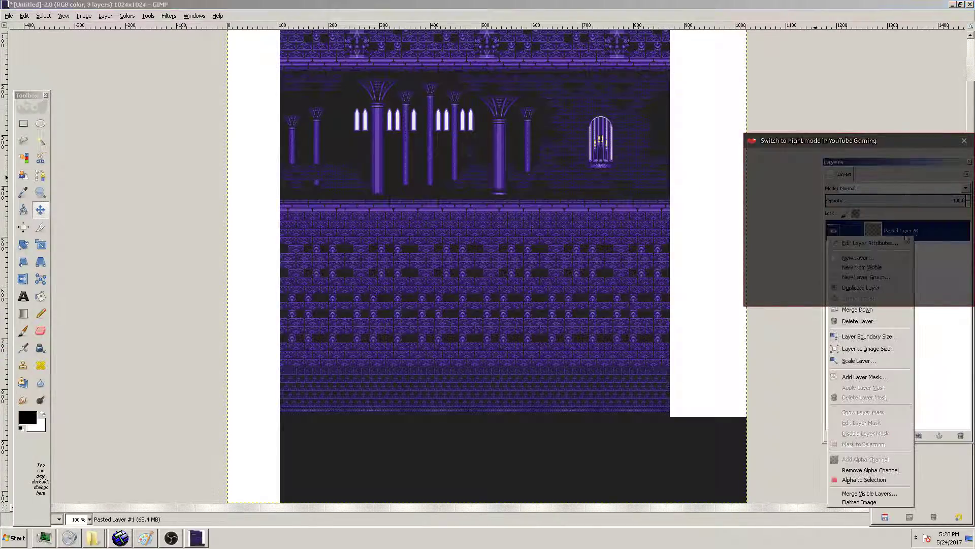
left_click(886, 311)
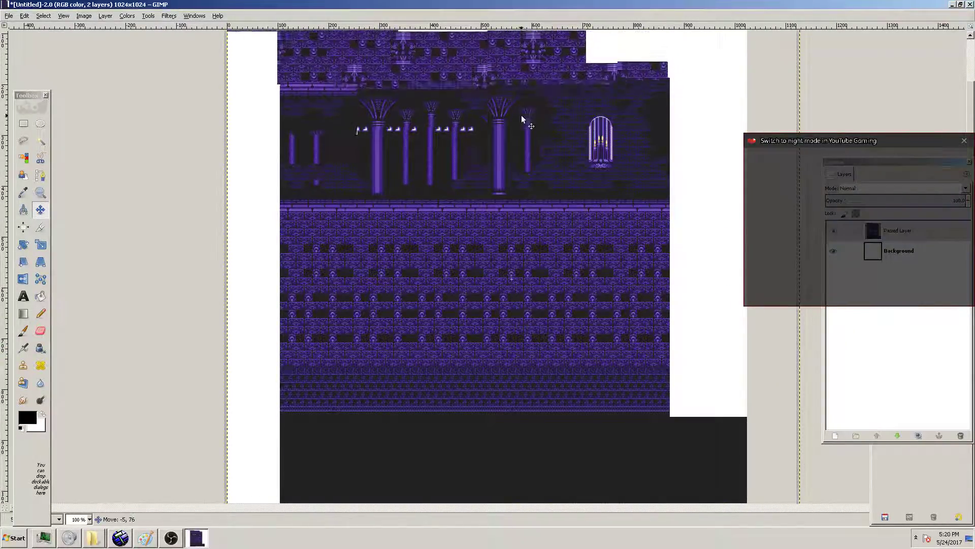
scroll(522, 119, "up", 2)
left_click_drag(486, 127, 494, 96)
scroll(415, 50, "up", 2, "ctrl")
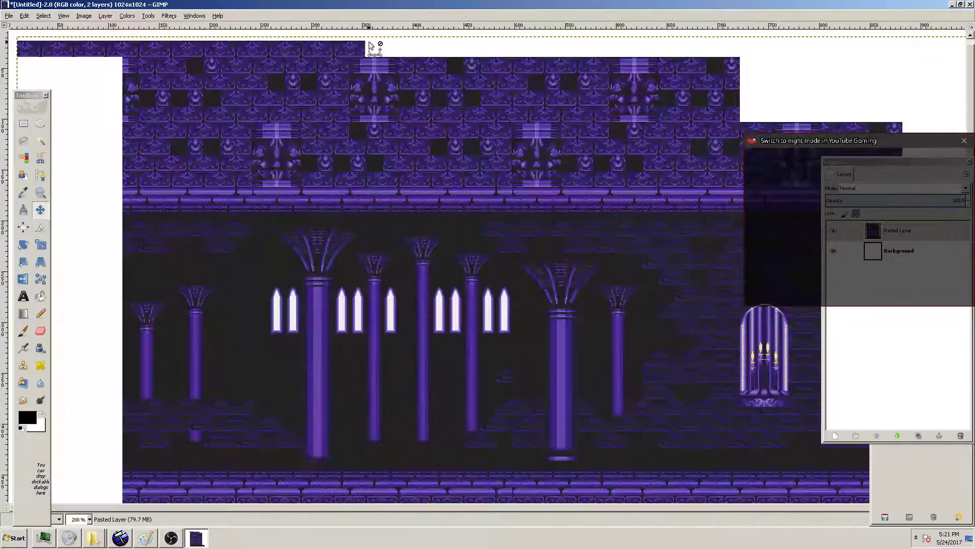
left_click(20, 123)
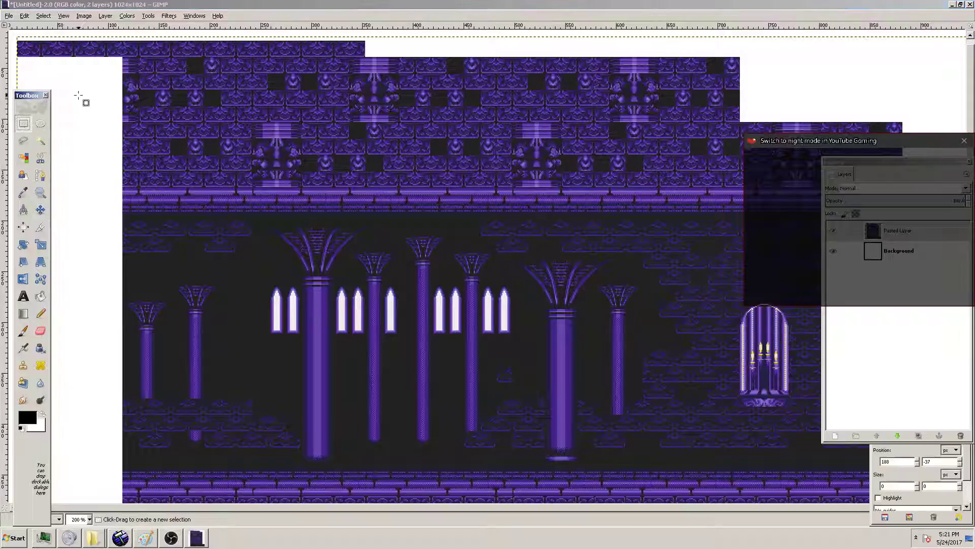
Copy the left part of the top brick row with a 194 × 24 px selection and paste it directly above, staggered against that row
scroll(109, 69, "down", 2, "ctrl")
scroll(218, 40, "up", 4, "ctrl")
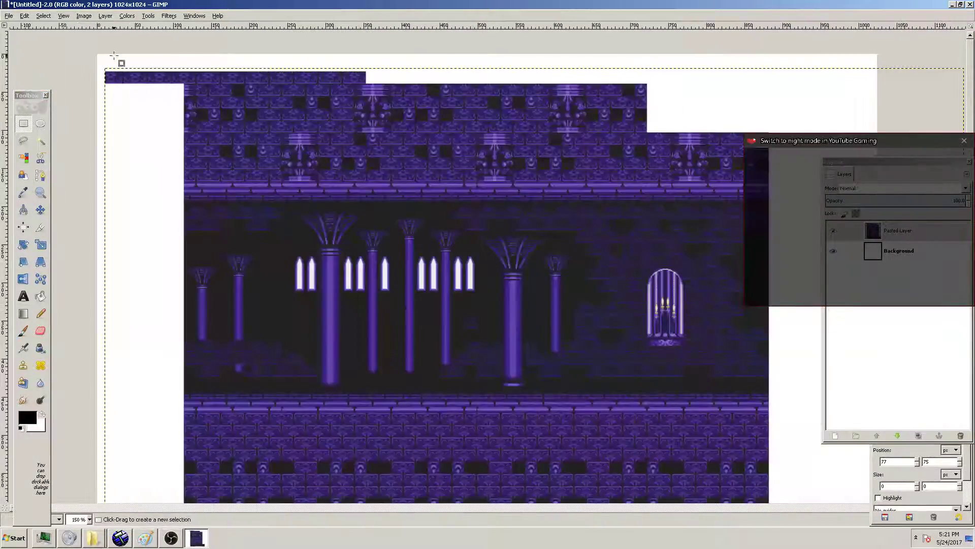
left_click_drag(217, 88, 508, 123)
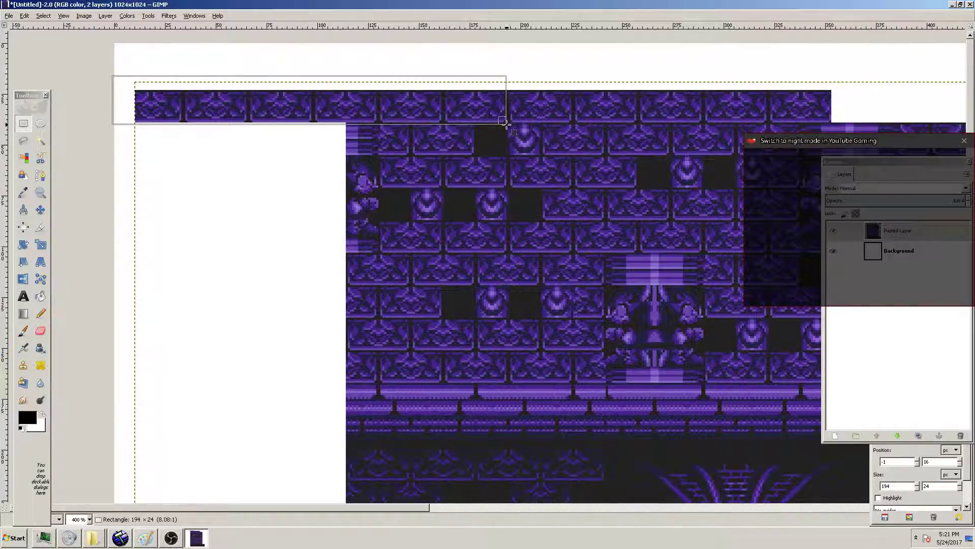
left_click_drag(504, 122, 503, 122)
key("ctrl+c")
key("ctrl+v")
scroll(440, 116, "up", 2, "ctrl")
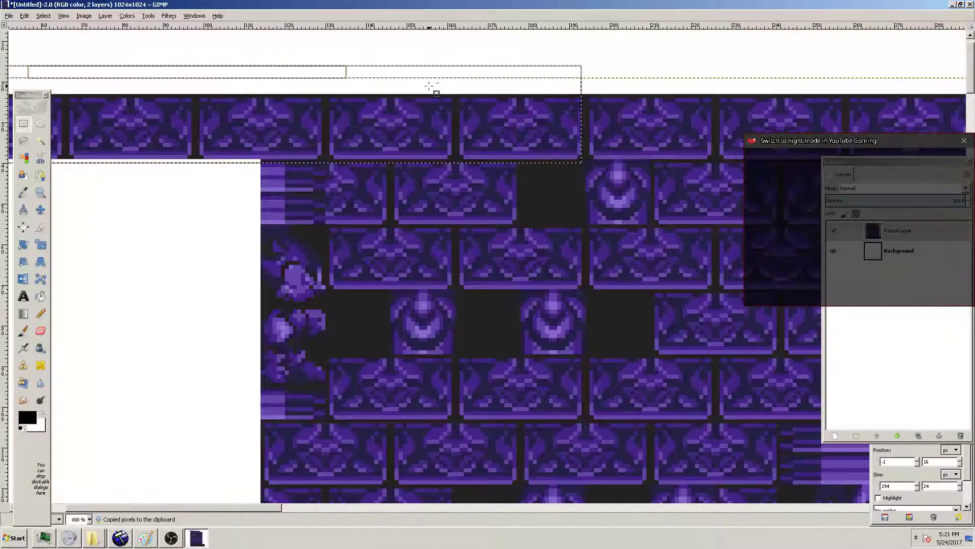
left_click_drag(550, 145, 478, 83)
Turn the floating brick row into a new layer and merge it down into the castle layer
right_click(893, 234)
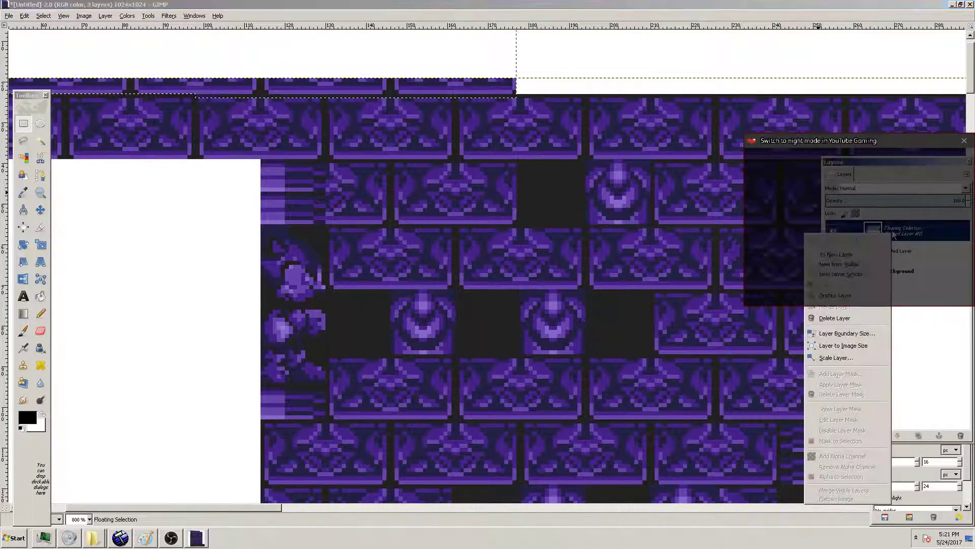
left_click(836, 254)
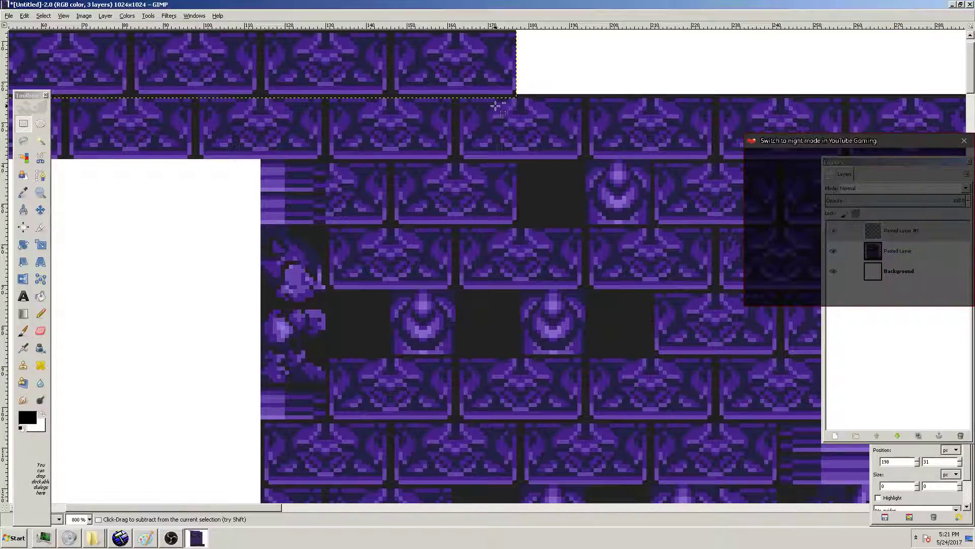
scroll(497, 106, "down", 2, "ctrl")
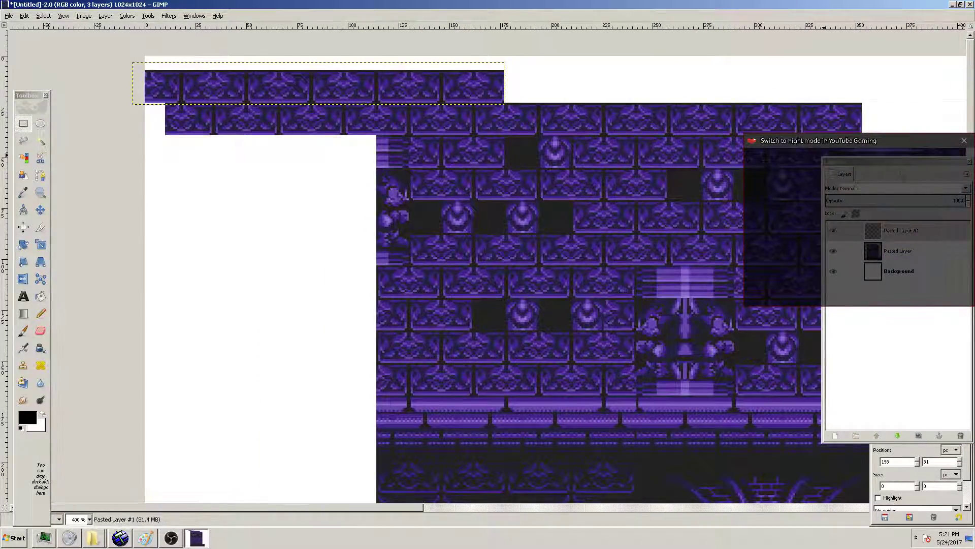
right_click(829, 230)
left_click(854, 303)
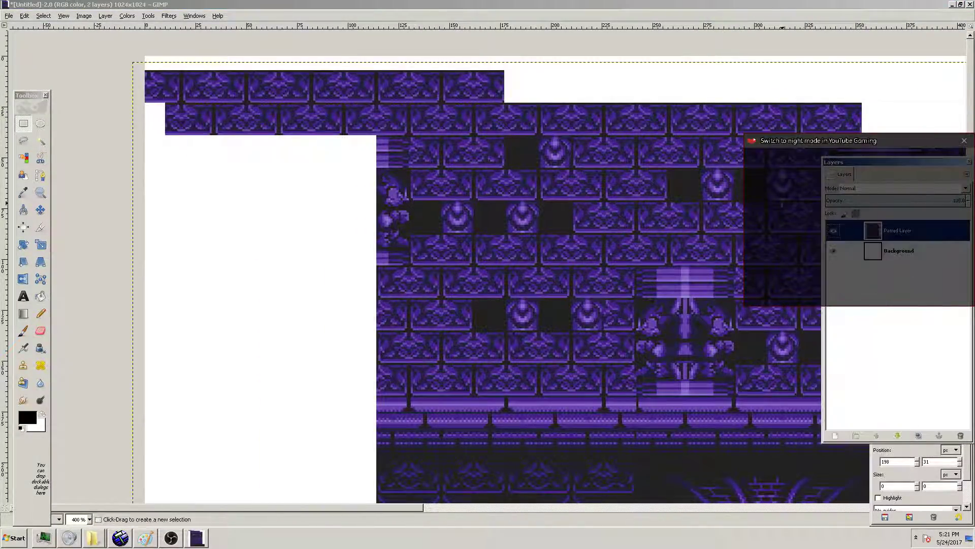
left_click(668, 130)
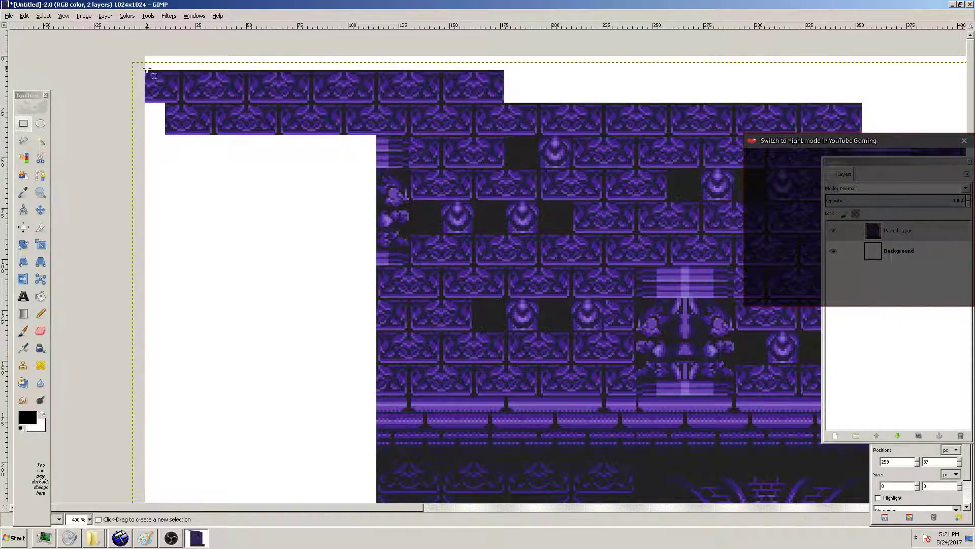
Copy a small piece of brick, paste it into the gap at the lower brick row's left end, and anchor it
scroll(197, 67, "up", 1, "ctrl")
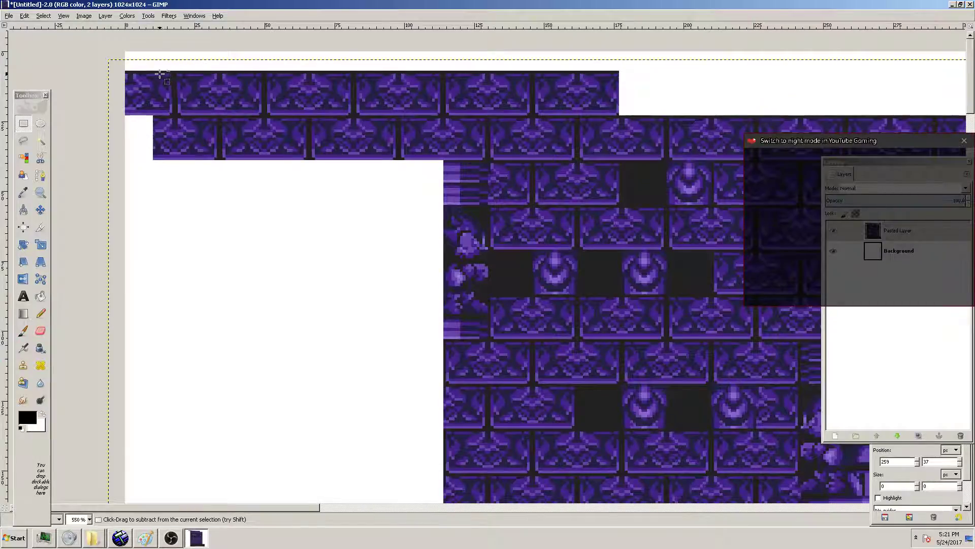
left_click_drag(184, 79, 220, 131)
key("ctrl+c")
key("ctrl+v")
left_click(294, 110)
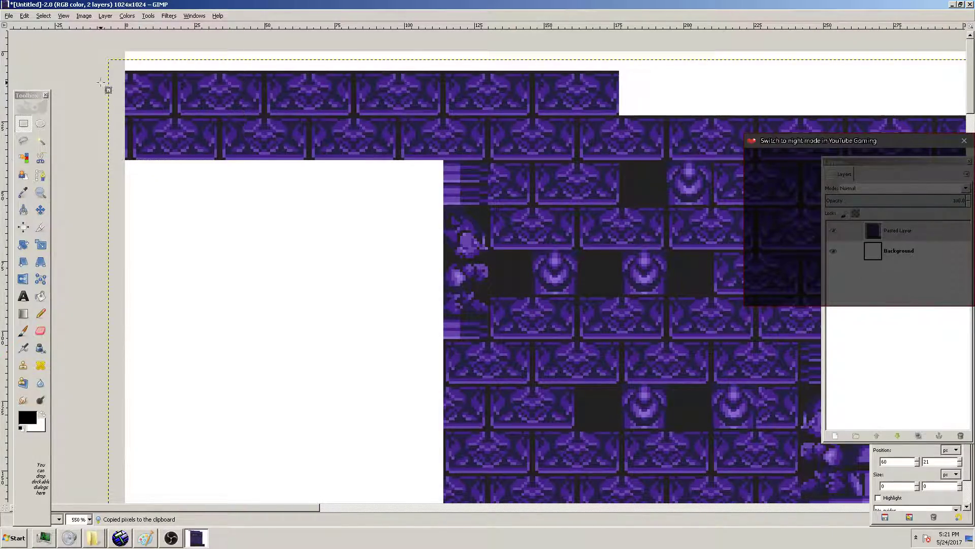
Copy the carved column ornament with a 50 × 65 px selection, paste it over the cut-off ornament at the wall's left edge, and anchor it
scroll(394, 101, "down", 3, "ctrl")
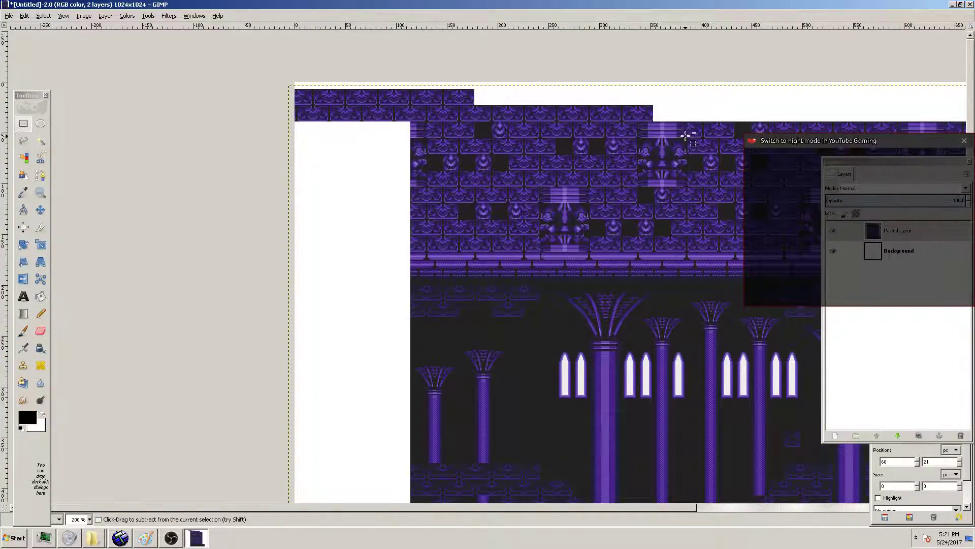
scroll(686, 135, "up", 2, "ctrl")
scroll(619, 118, "up", 2, "ctrl")
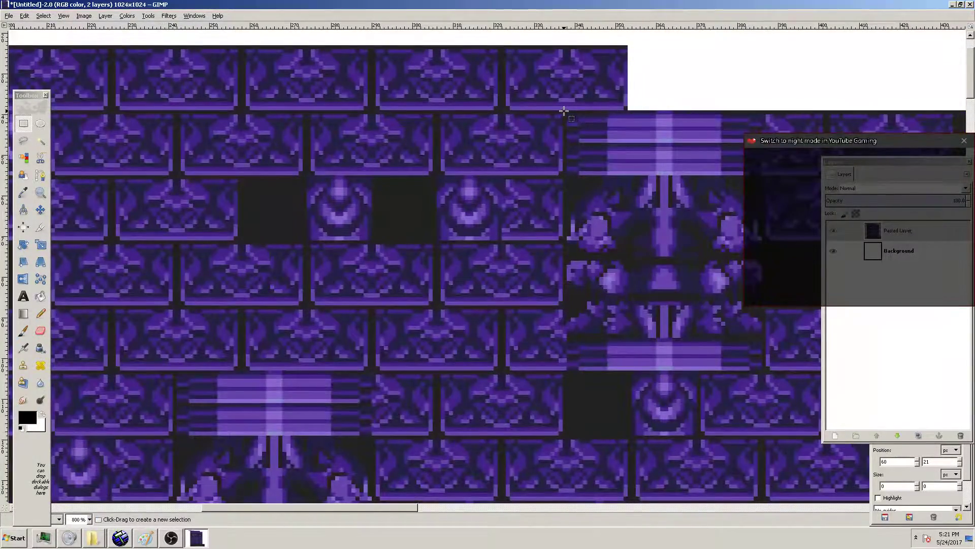
left_click_drag(602, 137, 765, 373)
key("ctrl+c")
key("ctrl+v")
left_click_drag(676, 152, 18, 192)
left_click_drag(311, 508, 200, 508)
left_click_drag(516, 261, 119, 219)
left_click_drag(125, 219, 130, 220)
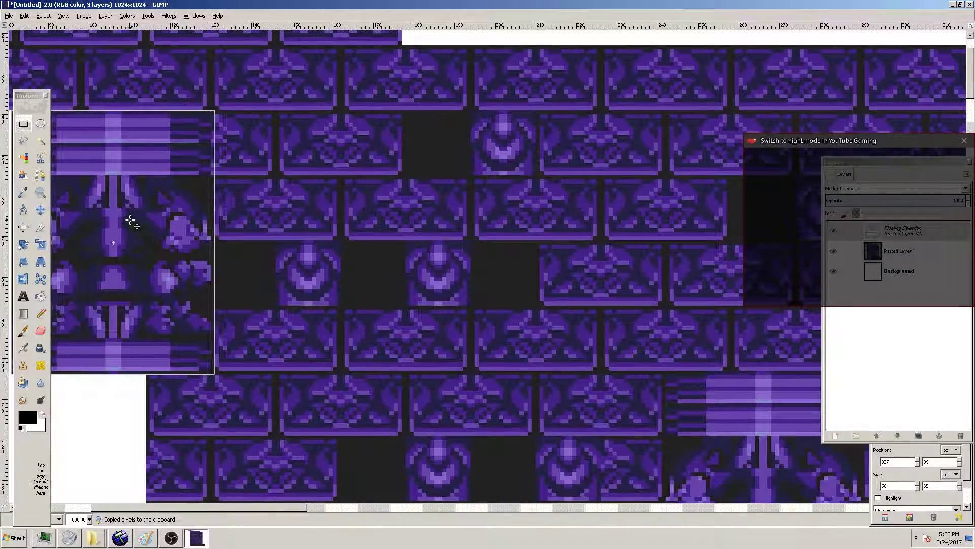
left_click(234, 220)
Move the castle layer right and down so its upper brick row starts at about X 11, Y 32 on the canvas
scroll(224, 225, "down", 6, "ctrl")
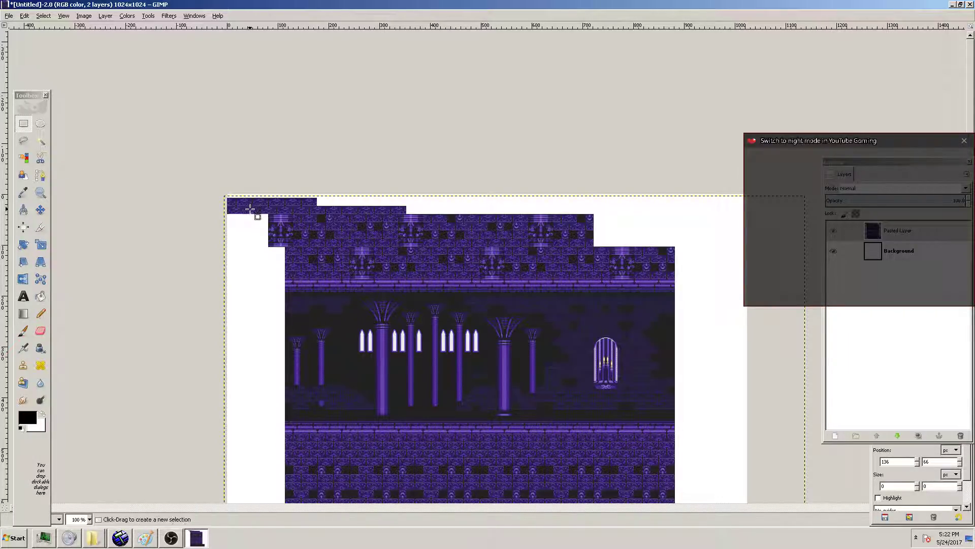
scroll(219, 188, "up", 1, "ctrl")
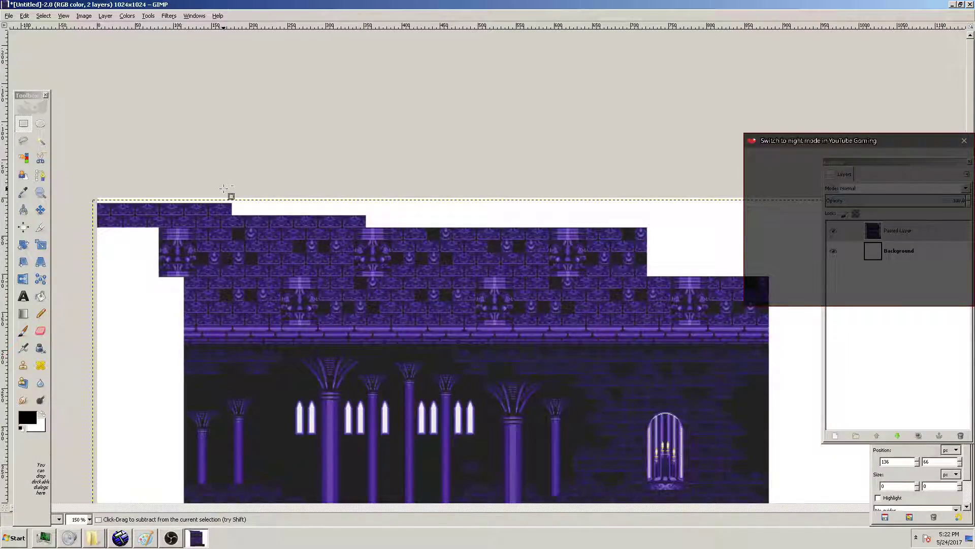
scroll(229, 195, "down", 1, "ctrl")
scroll(213, 200, "up", 2, "ctrl")
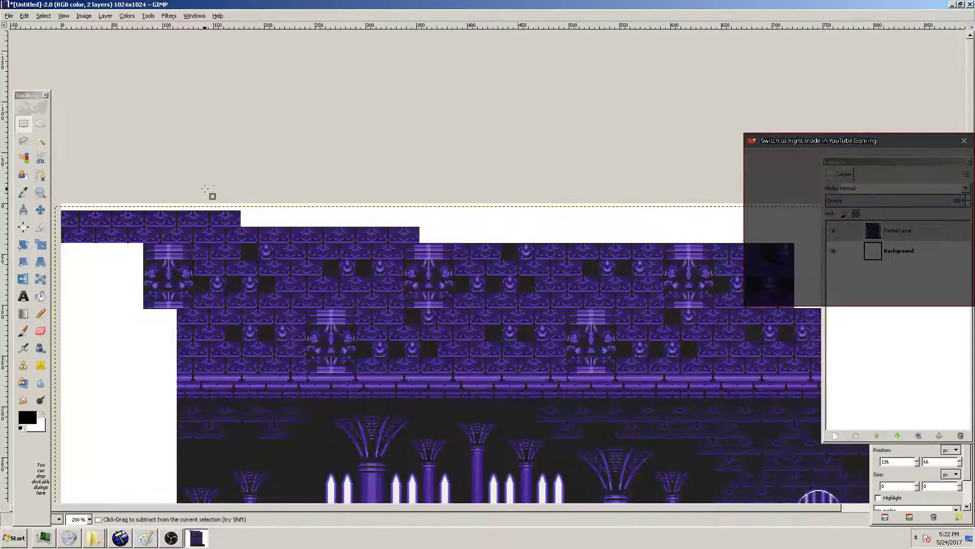
scroll(117, 226, "down", 2, "ctrl")
scroll(138, 213, "up", 3, "ctrl")
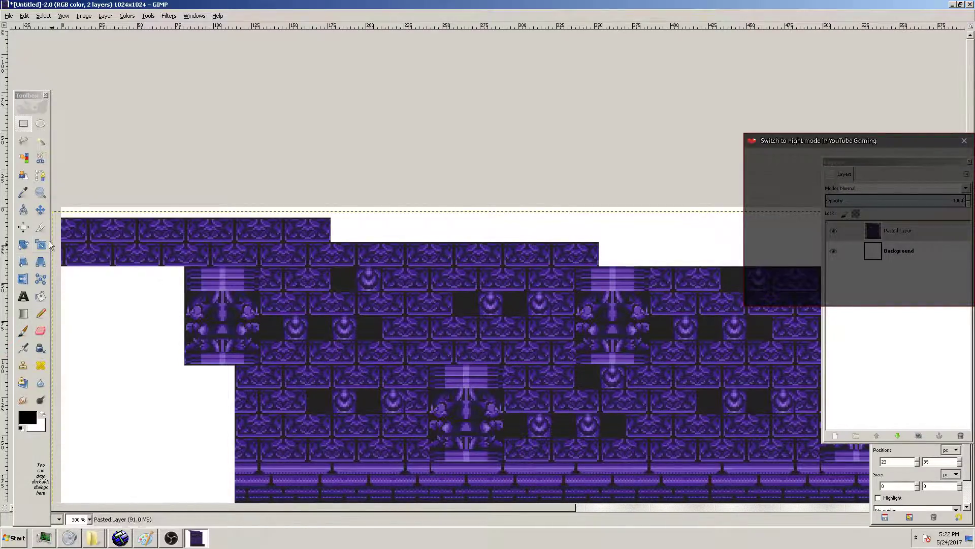
key("m")
left_click_drag(95, 235, 121, 269)
Copy the two upper brick rows with a 314 × 32 px selection and paste them as a new layer
left_click(23, 124)
scroll(79, 259, "up", 4, "ctrl")
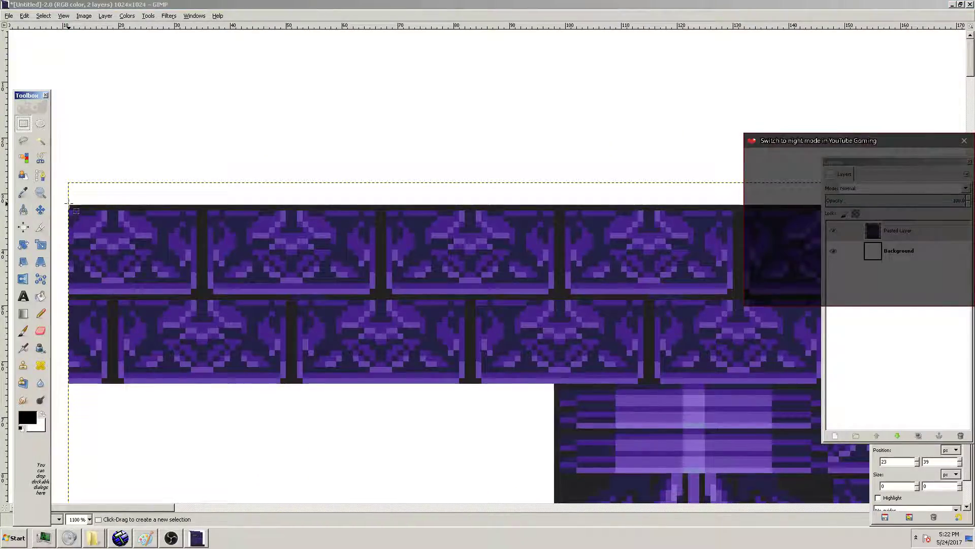
left_click_drag(70, 203, 972, 381)
scroll(704, 381, "down", 1, "ctrl")
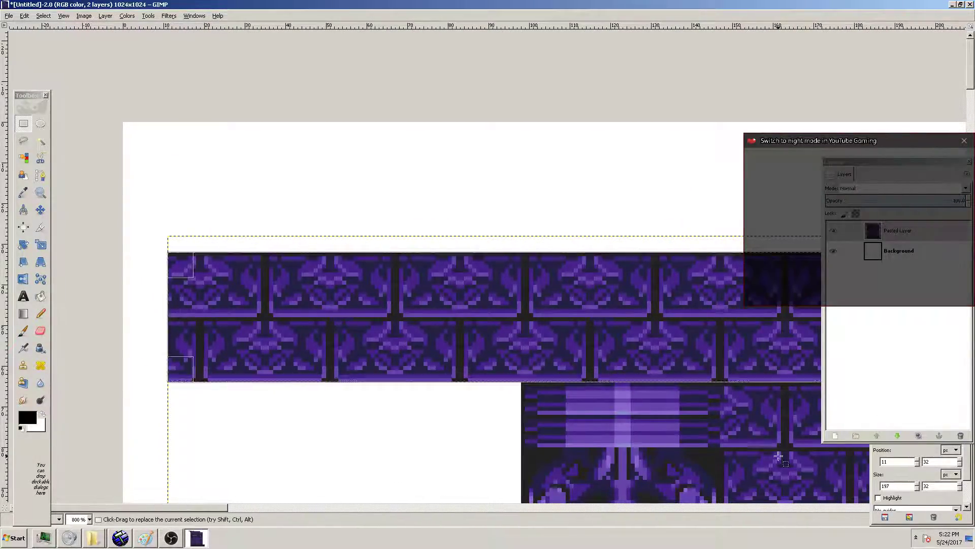
scroll(251, 508, "right", 6)
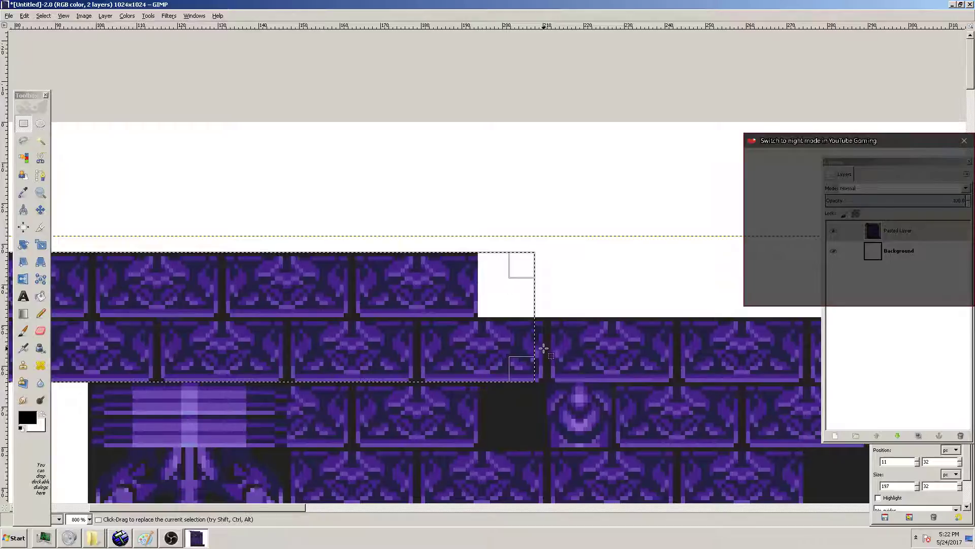
left_click_drag(523, 337, 970, 338)
key("ctrl+c")
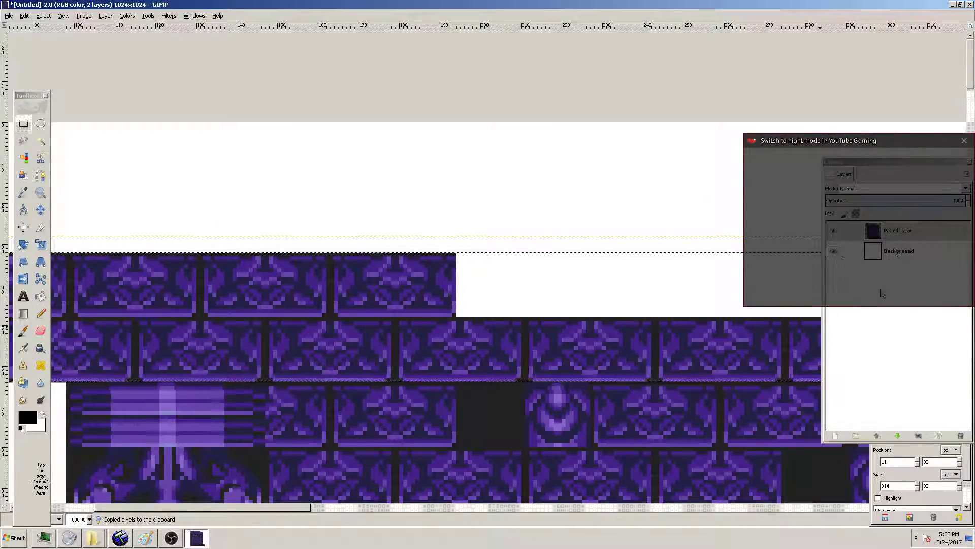
key("ctrl+v")
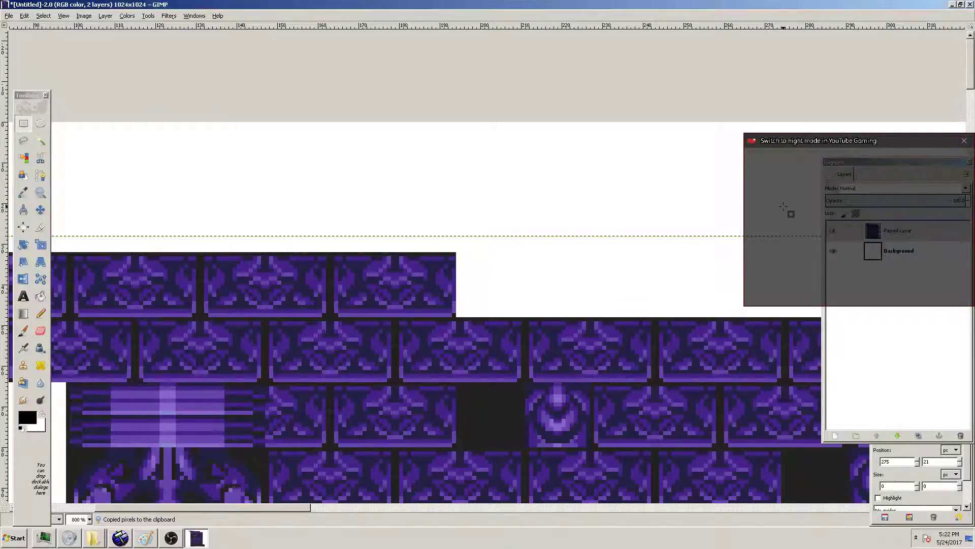
right_click(833, 234)
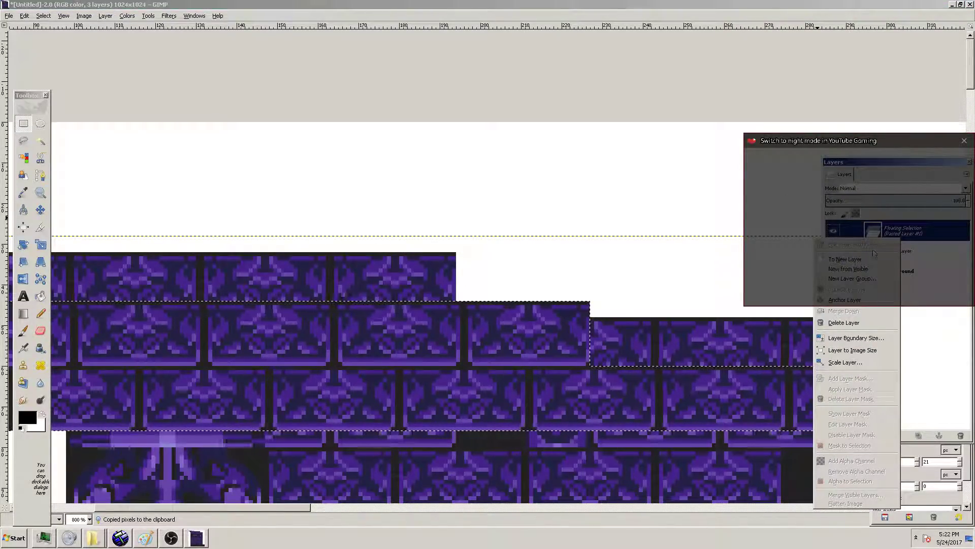
left_click(844, 259)
Move the pasted two-row layer directly above the existing rows at the canvas's upper edge and merge it down into the castle layer
left_click(40, 209)
left_click_drag(239, 377, 228, 226)
left_click_drag(254, 291, 255, 291)
scroll(224, 276, "down", 4, "ctrl")
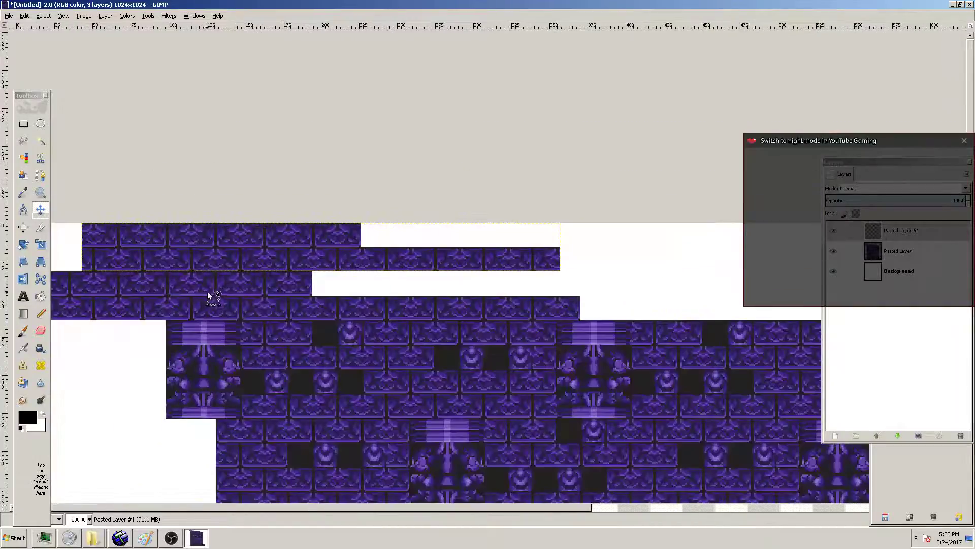
left_click(23, 124)
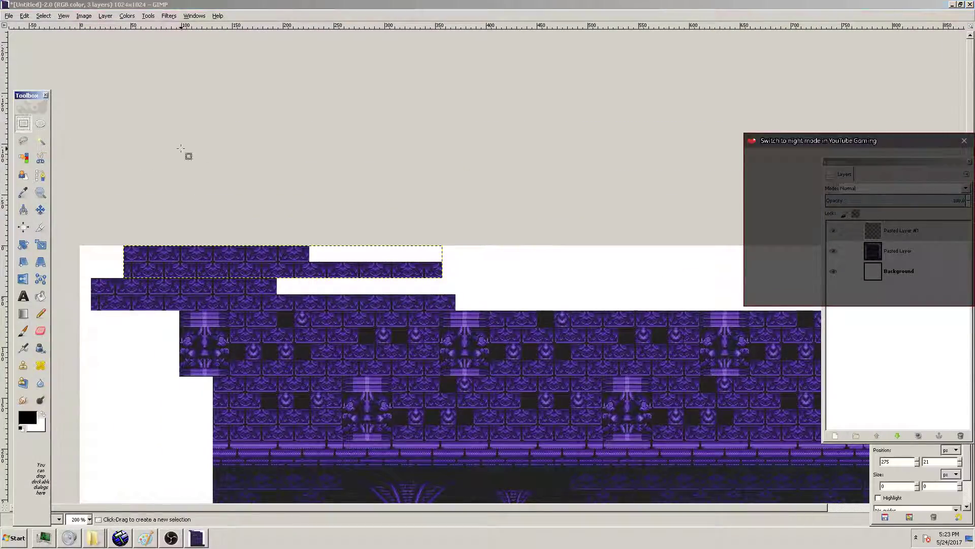
right_click(879, 233)
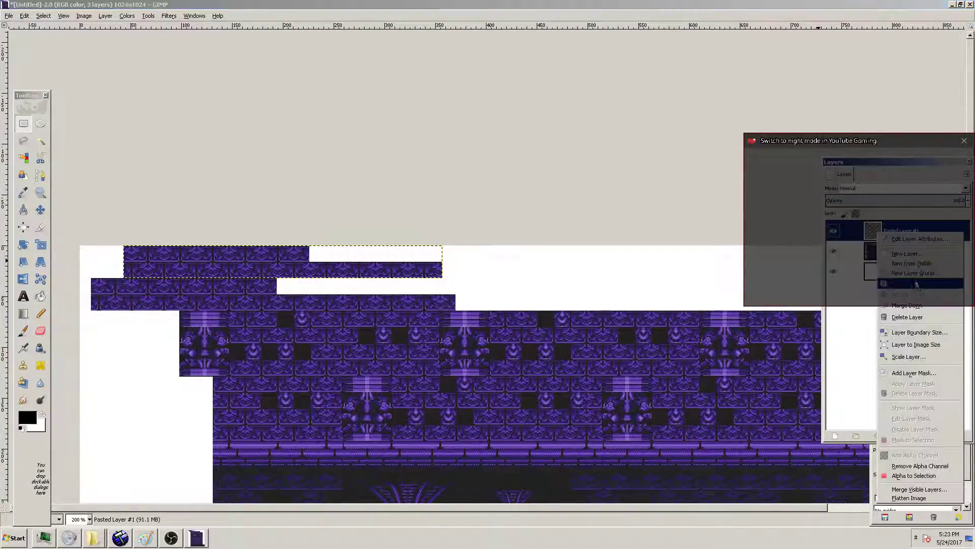
left_click(932, 317)
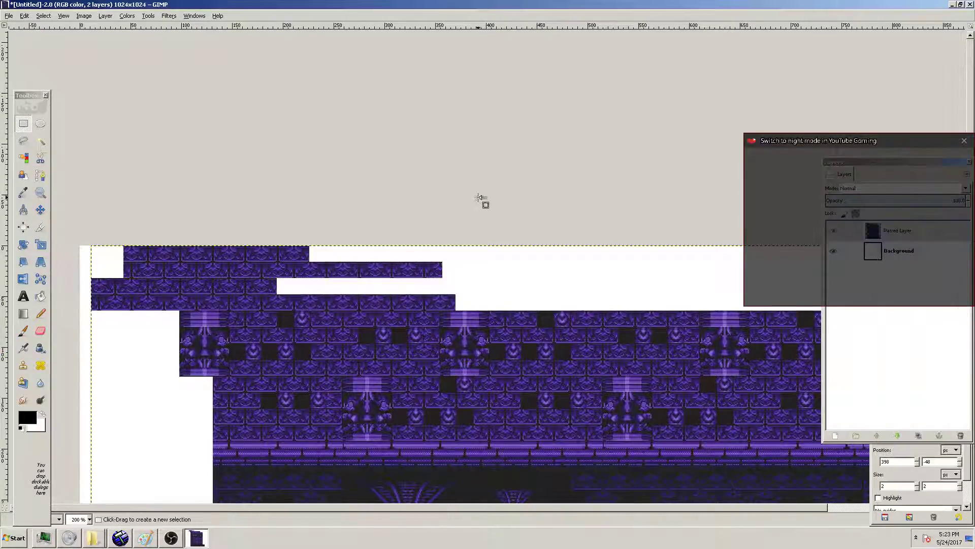
Copy the four brick rows with a 407 × 79 px selection, paste them further right in line with the existing bricks, and anchor them
scroll(82, 251, "up", 2, "ctrl")
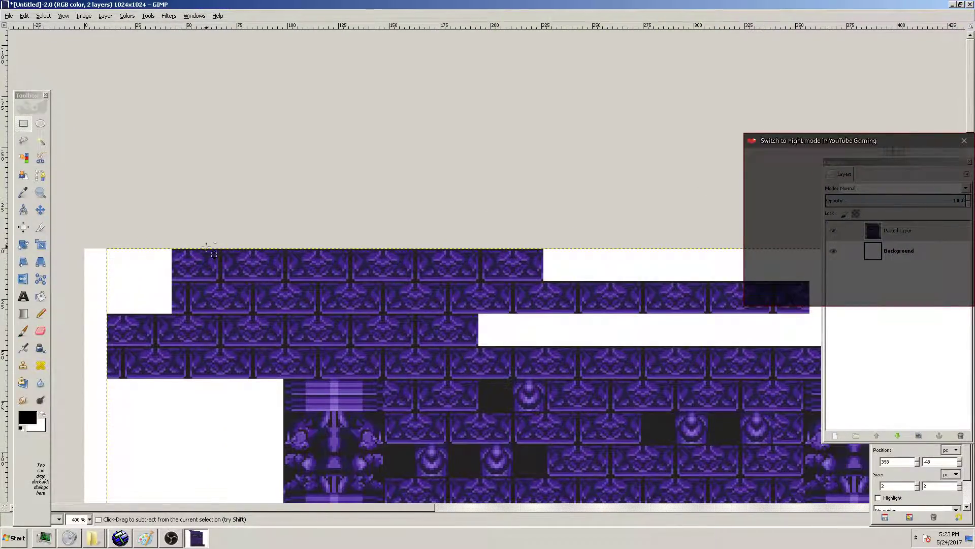
scroll(280, 247, "down", 2, "ctrl")
left_click_drag(166, 233, 579, 314)
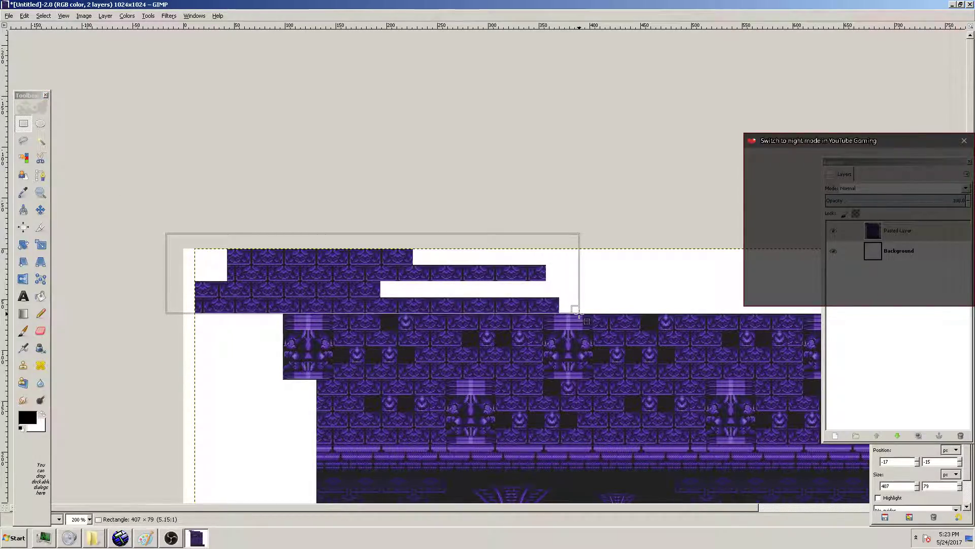
key("ctrl+c")
key("ctrl+v")
left_click_drag(219, 300, 387, 285)
scroll(388, 286, "up", 4, "ctrl")
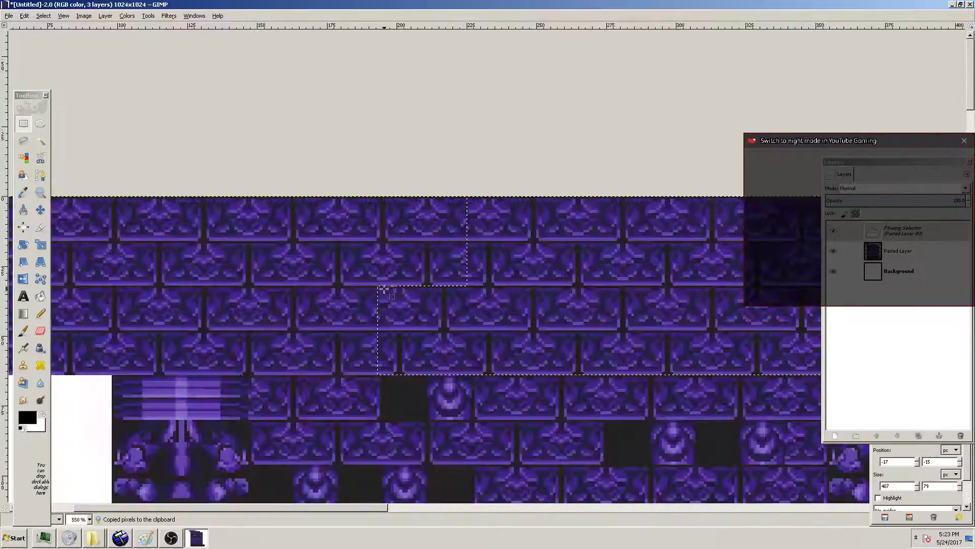
left_click_drag(335, 335, 341, 325)
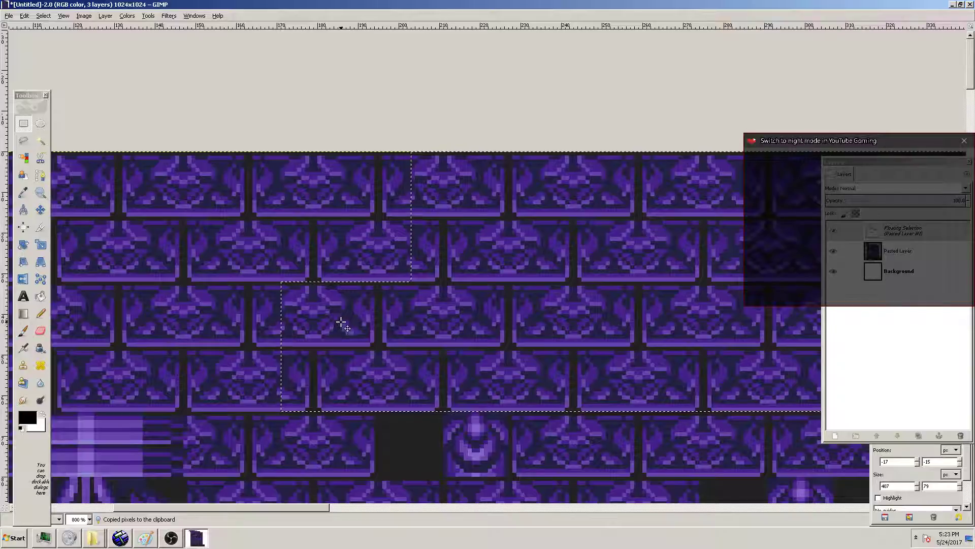
left_click(341, 325)
scroll(376, 273, "down", 4, "ctrl")
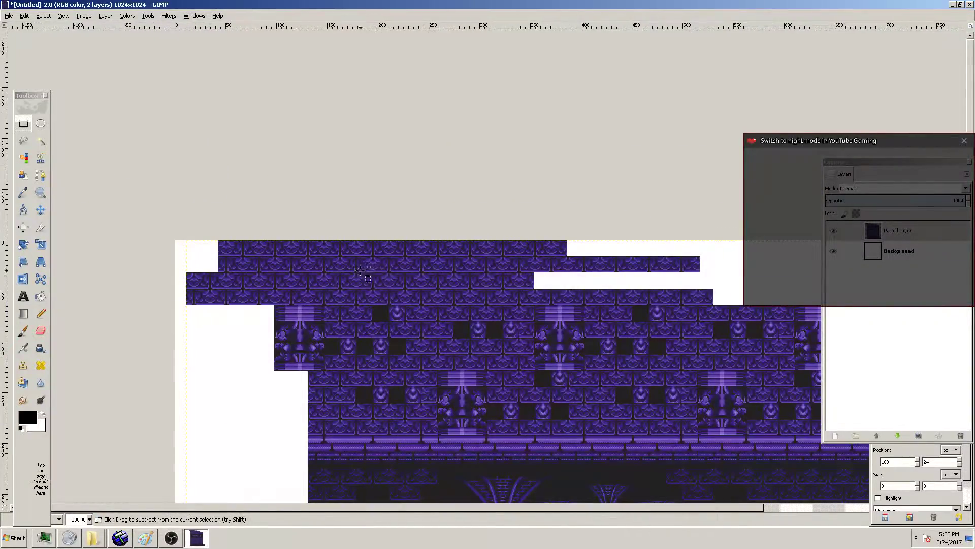
Copy the four upper brick rows with a 582 × 80 px selection and paste them onto the castle layer
left_click_drag(144, 224, 697, 297)
scroll(741, 307, "up", 3, "ctrl")
scroll(741, 308, "up", 1, "ctrl")
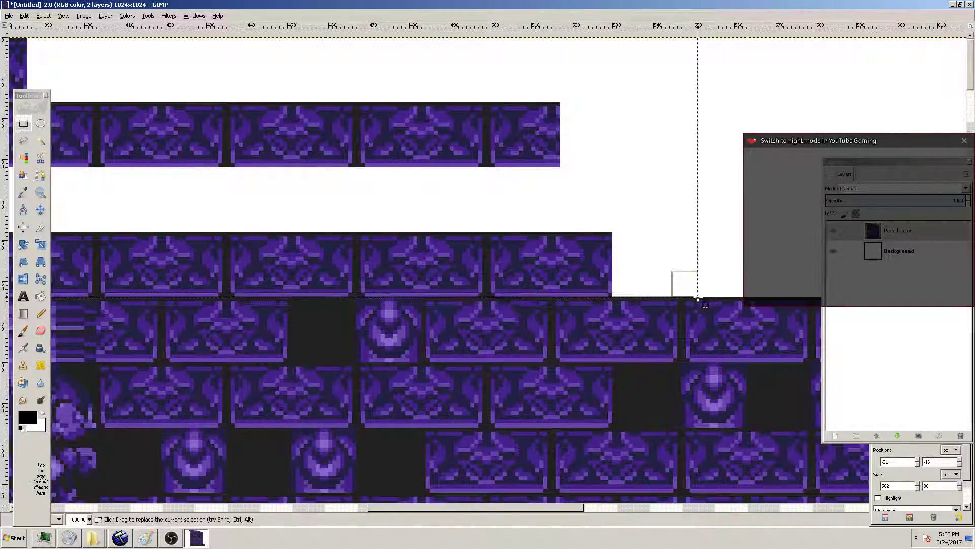
key("ctrl+c")
key("ctrl+v")
Move the pasted four brick rows further right, align them with the existing brick pattern, and anchor them
left_click_drag(169, 133, 681, 125)
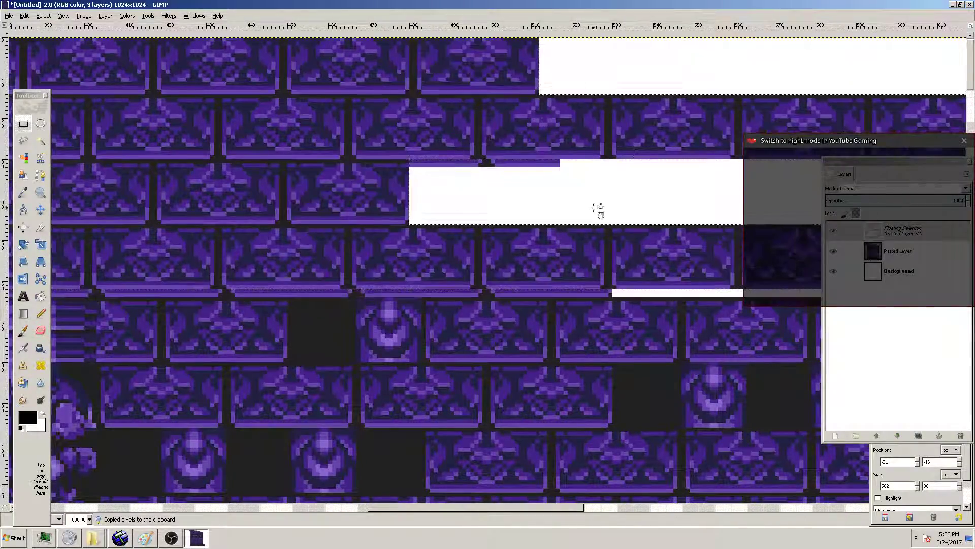
left_click_drag(455, 507, 382, 507)
left_click_drag(220, 201, 573, 190)
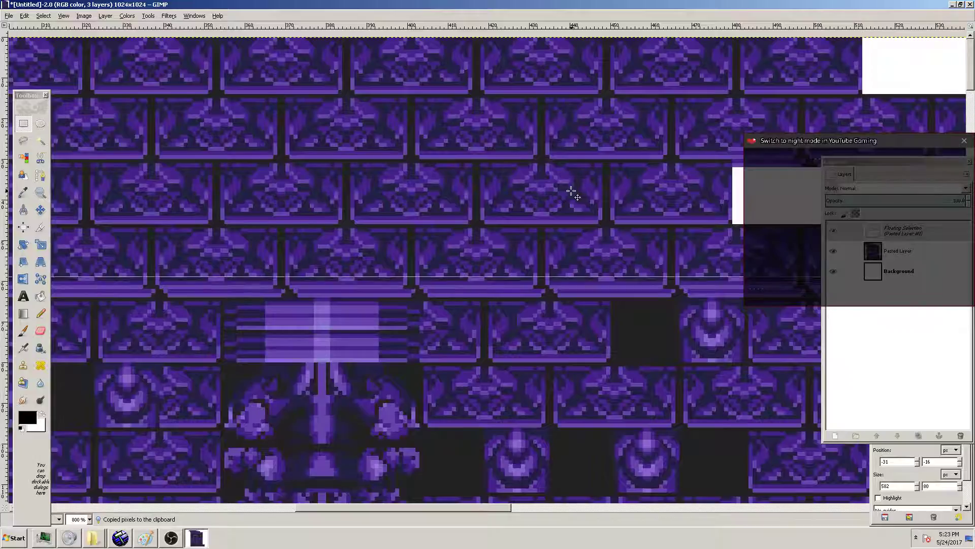
left_click_drag(290, 179, 303, 198)
left_click(218, 131)
Copy the extended brick rows with a 918 × 93 px selection, paste them in line up to the canvas's right edge, and anchor them
scroll(244, 161, "down", 4, "ctrl")
scroll(257, 169, "down", 2, "ctrl")
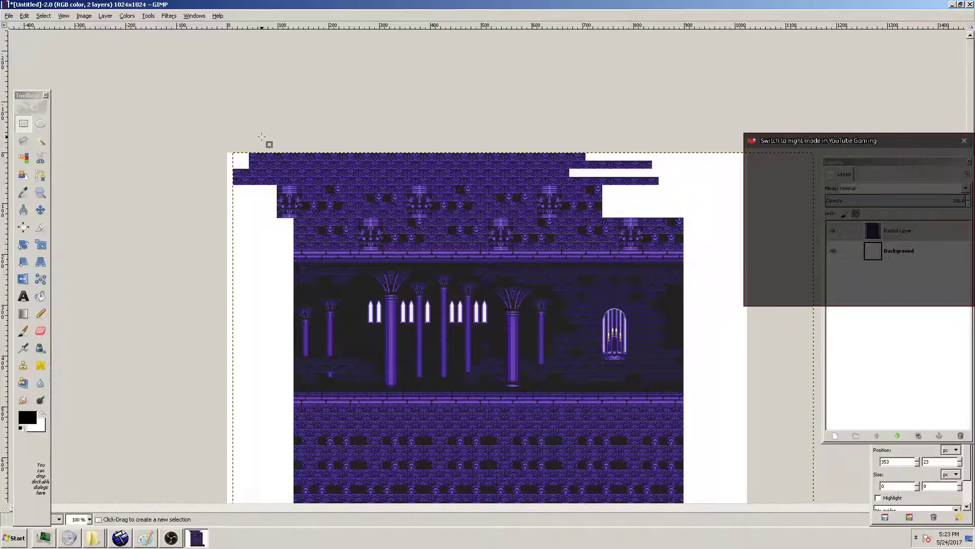
left_click_drag(196, 137, 803, 186)
scroll(701, 180, "up", 3, "ctrl")
scroll(802, 185, "up", 2, "ctrl")
key("ctrl+c")
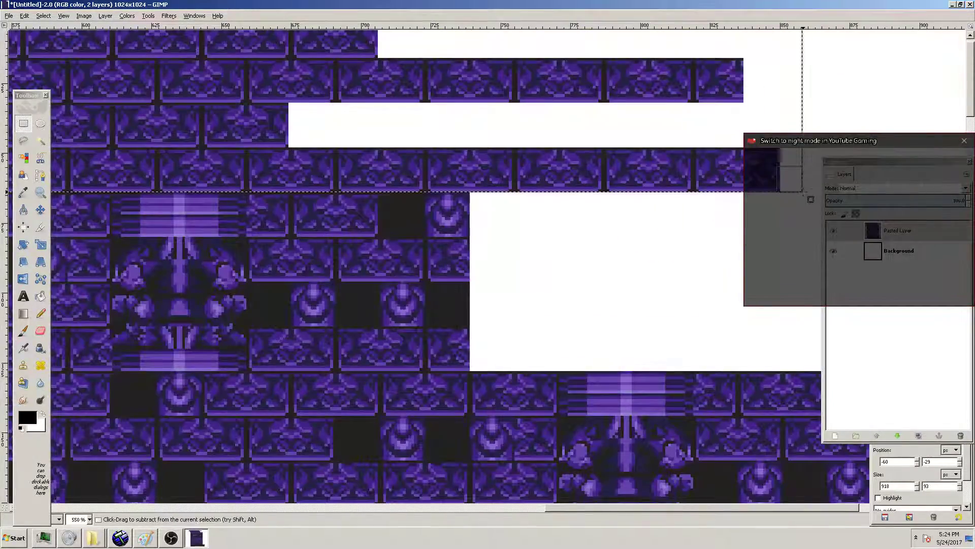
key("ctrl+v")
left_click_drag(184, 127, 401, 128)
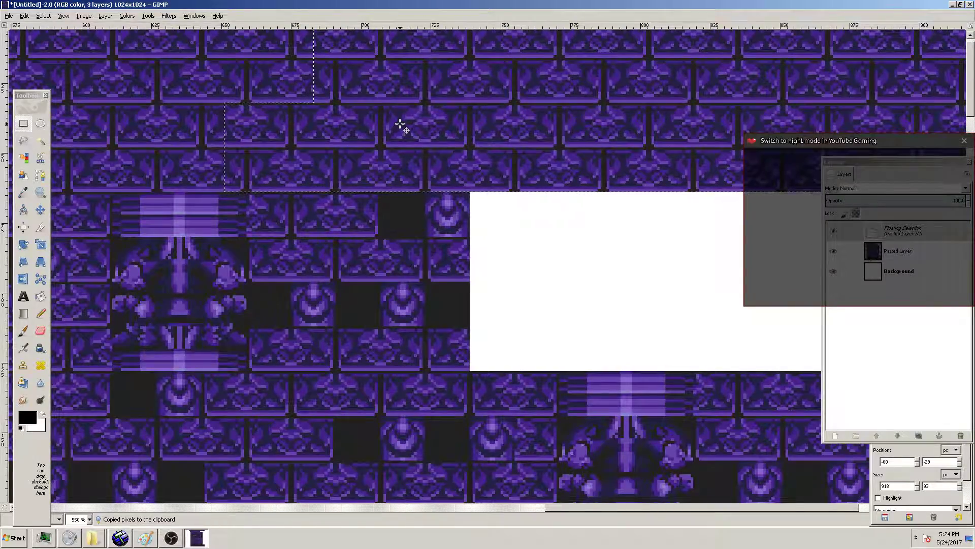
left_click(301, 79)
key("1")
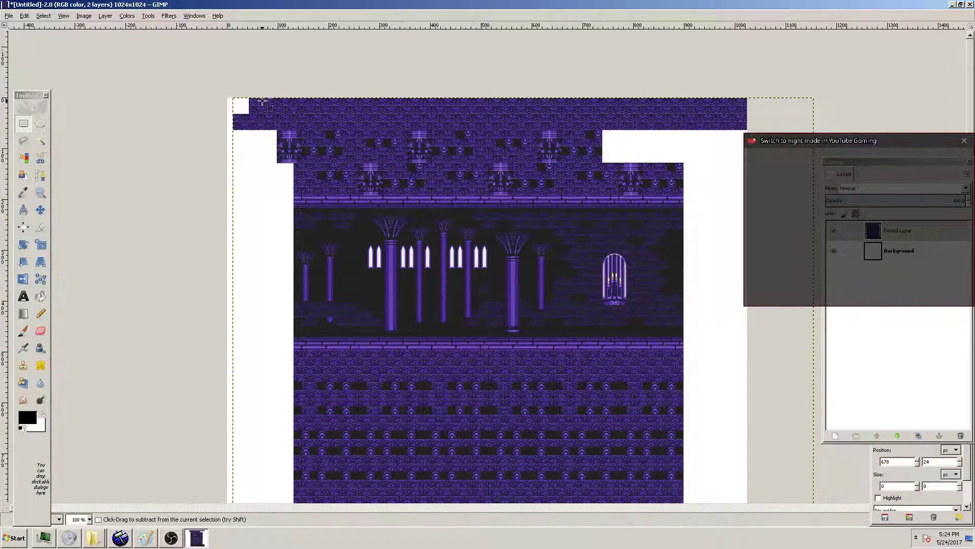
Copy the plain black gap block beneath a carved column piece in the brick wall
left_click(46, 210)
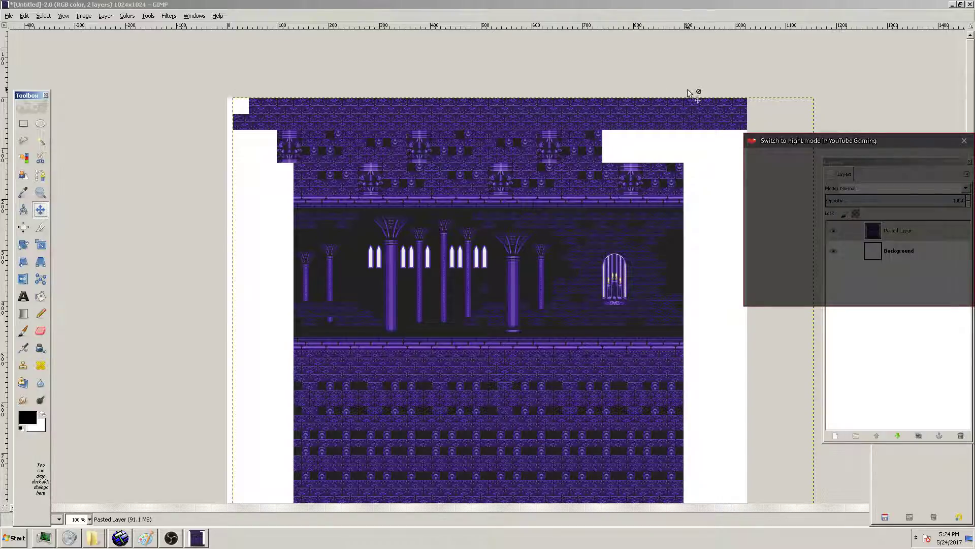
key("2")
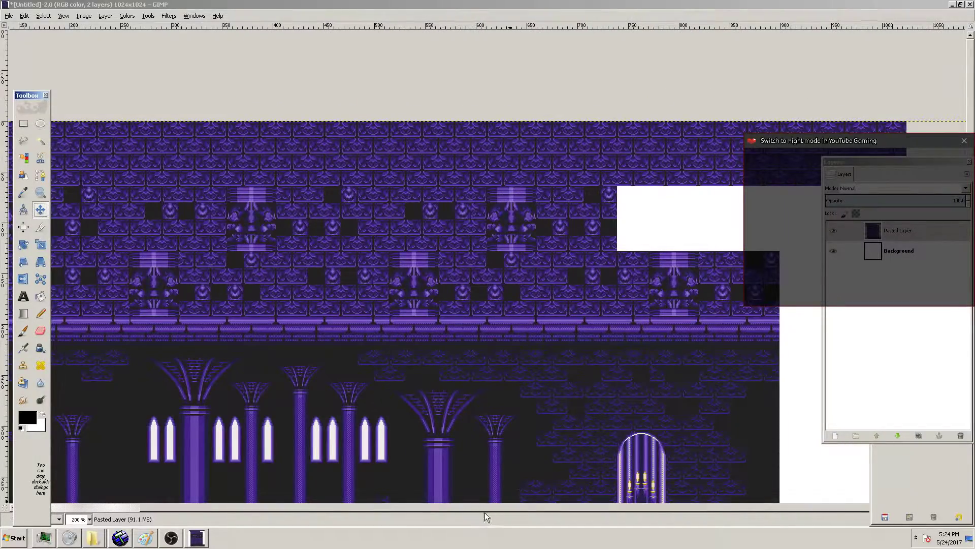
left_click(646, 506)
scroll(554, 260, "up", 5, "ctrl")
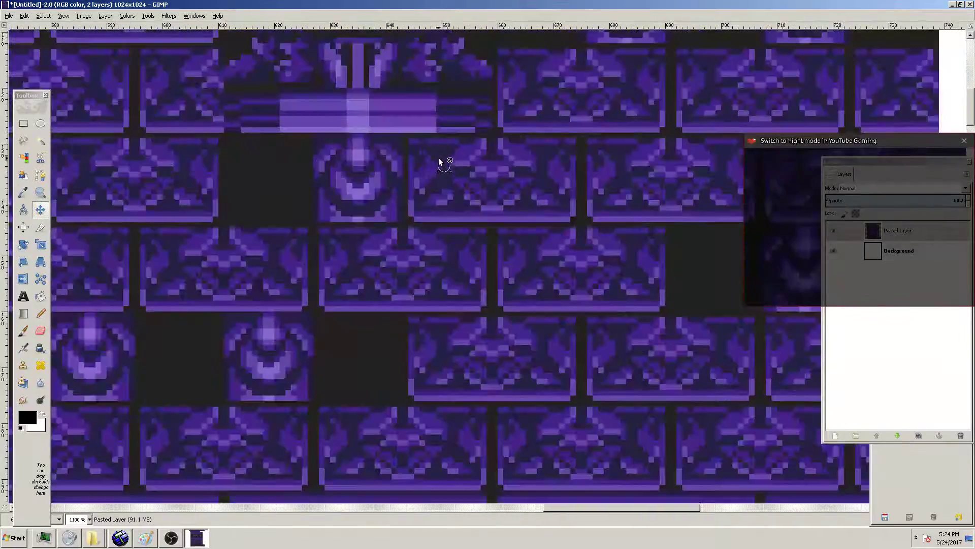
left_click(24, 123)
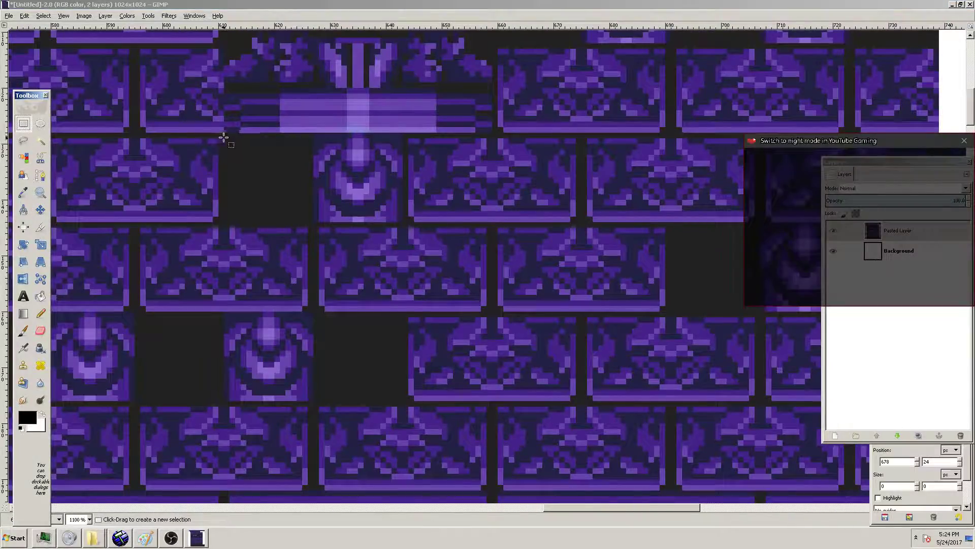
left_click_drag(219, 134, 307, 227)
key("ctrl+c")
left_click(333, 385)
key("ctrl+v")
key("ctrl+x")
left_click_drag(611, 508, 872, 503)
scroll(745, 207, "up", 6)
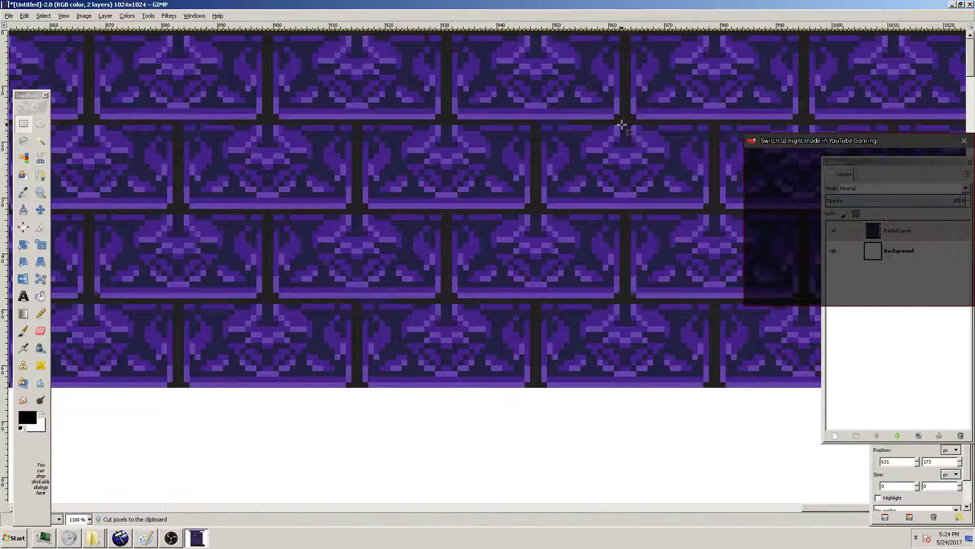
Move the Layers dialog aside and paste the black block over the right-hand ends of the four brick rows
left_click_drag(949, 163, 762, 350)
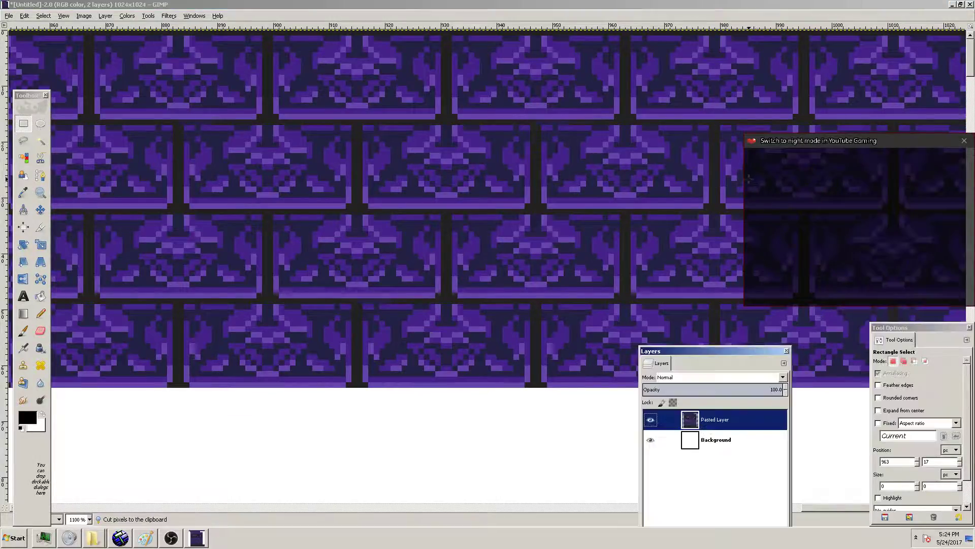
key("ctrl+v")
mouse_move(484, 260)
left_mouse_down()
mouse_move(889, 167)
mouse_move(871, 91)
mouse_move(853, 71)
mouse_move(847, 76)
mouse_move(897, 90)
mouse_move(927, 178)
mouse_move(906, 212)
mouse_move(829, 273)
mouse_move(922, 269)
mouse_move(856, 355)
left_mouse_up()
left_click(859, 251)
Copy a 27 × 10 px black patch, paste it over the leftover brick fragment at the fourth row's right end, and anchor it
left_click_drag(826, 225, 972, 281)
key("ctrl+c")
key("ctrl+v")
left_click_drag(890, 263, 798, 377)
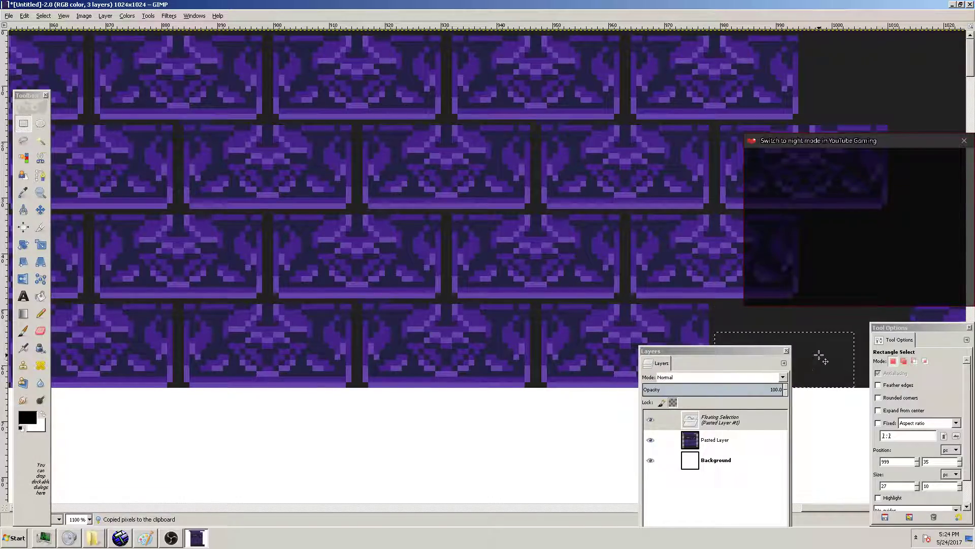
left_click_drag(737, 351, 573, 357)
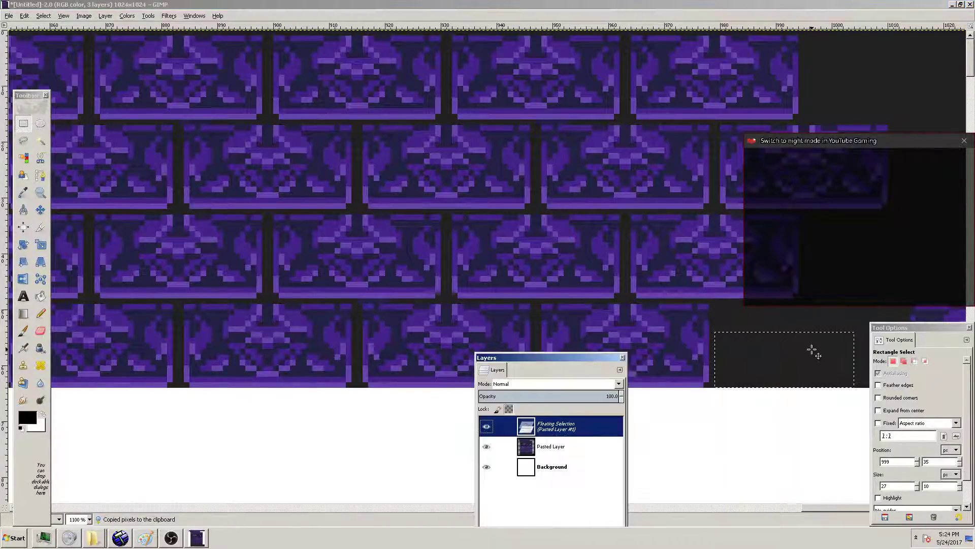
left_click_drag(784, 356, 892, 446)
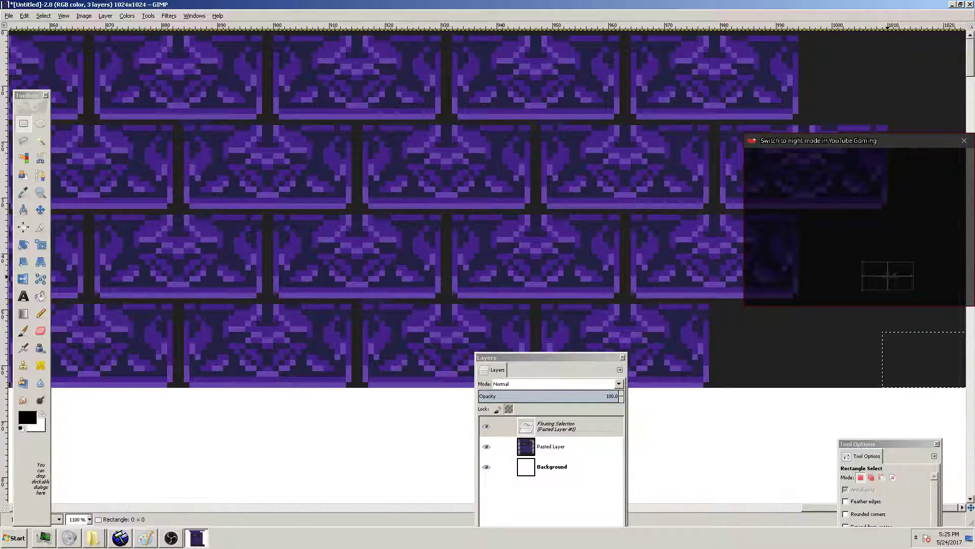
left_click(888, 275)
Resize the castle layer to the image size
scroll(649, 244, "down", 3, "ctrl")
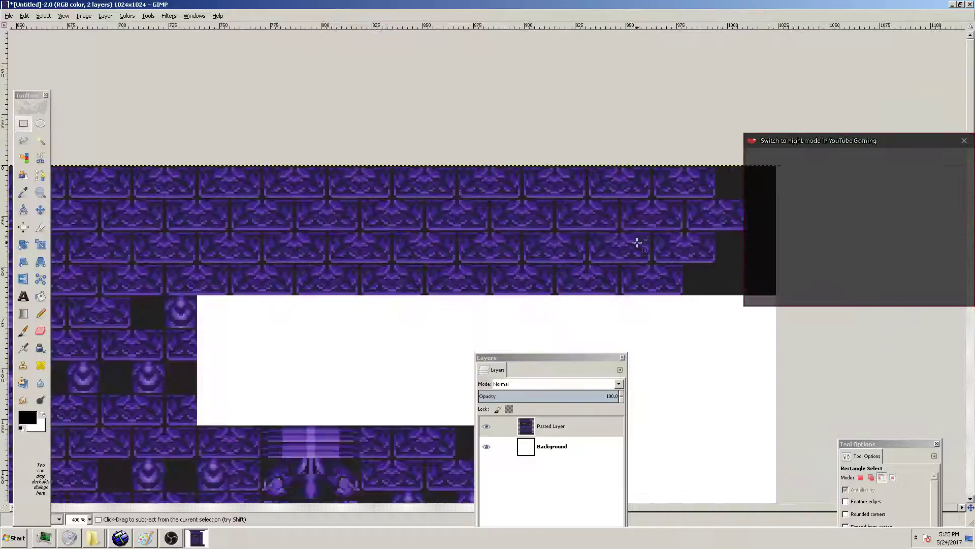
scroll(374, 233, "down", 3, "ctrl")
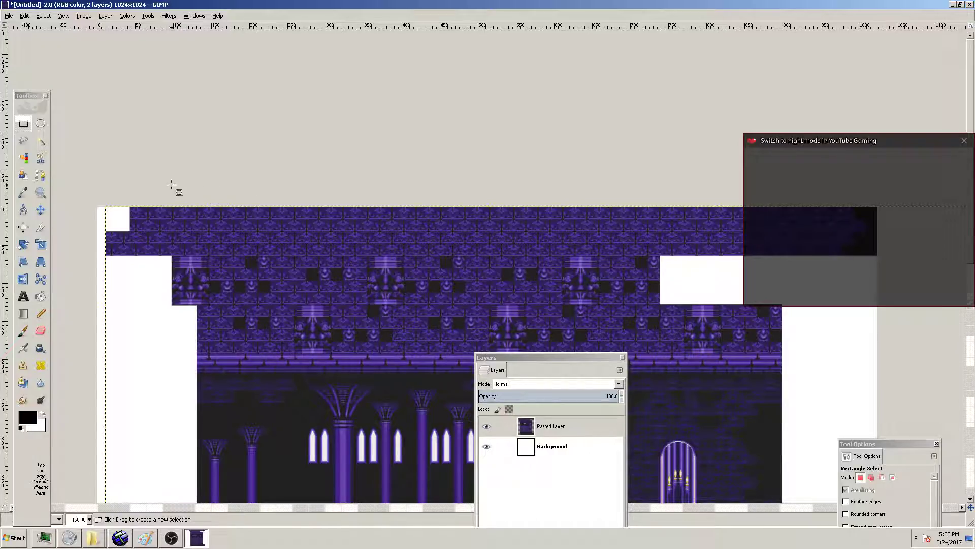
left_click(105, 15)
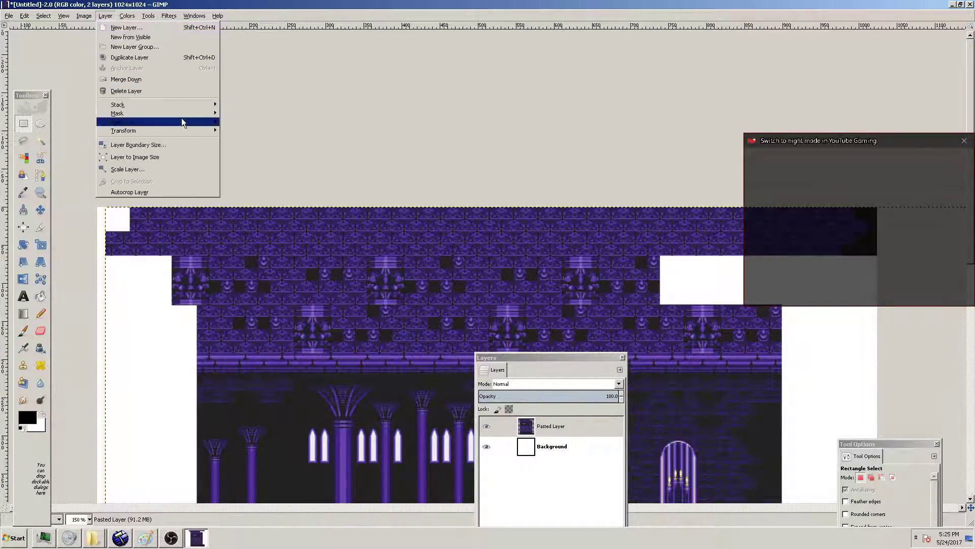
left_click(202, 155)
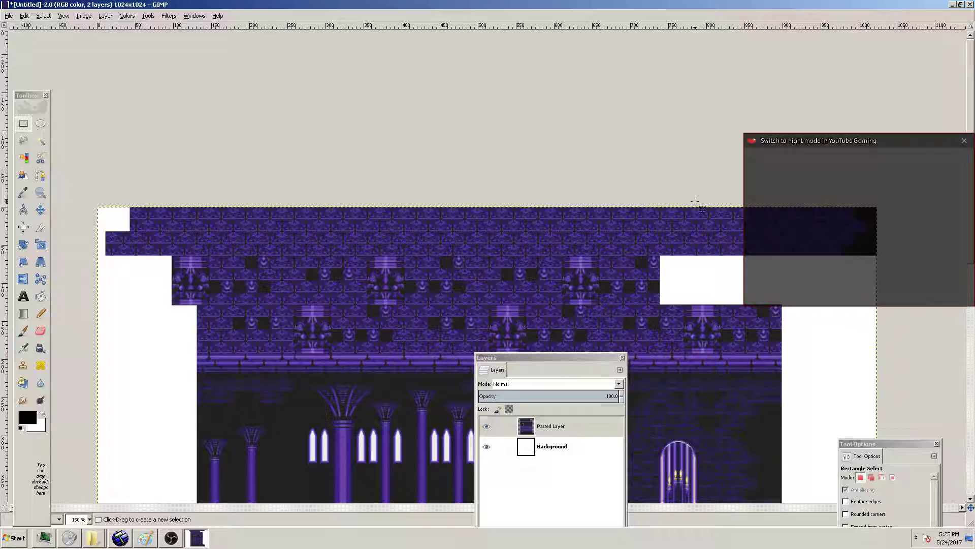
Copy the right-hand part of the four brick rows, including their black end, and paste it
left_click_drag(772, 238, 435, 250)
key("ctrl+c")
scroll(447, 249, "up", 3, "ctrl")
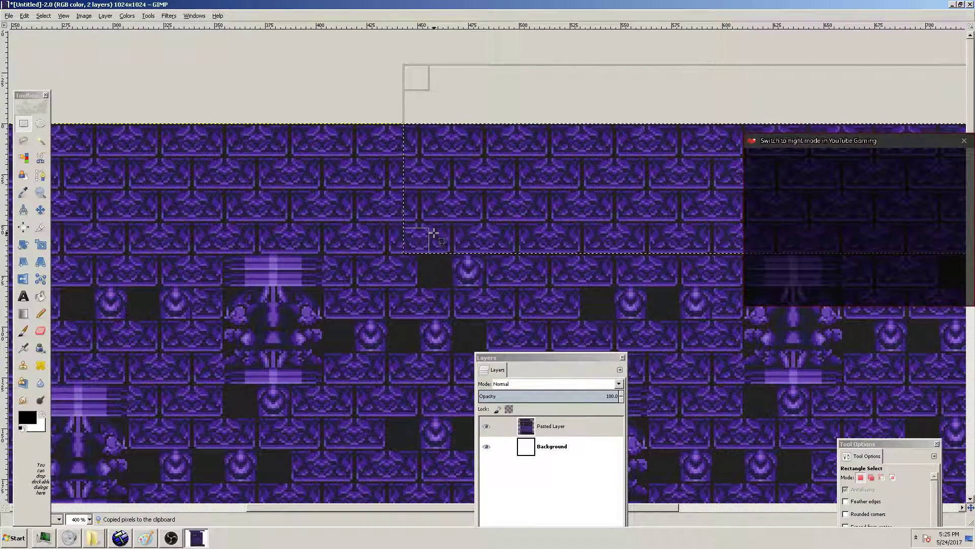
key("ctrl+v")
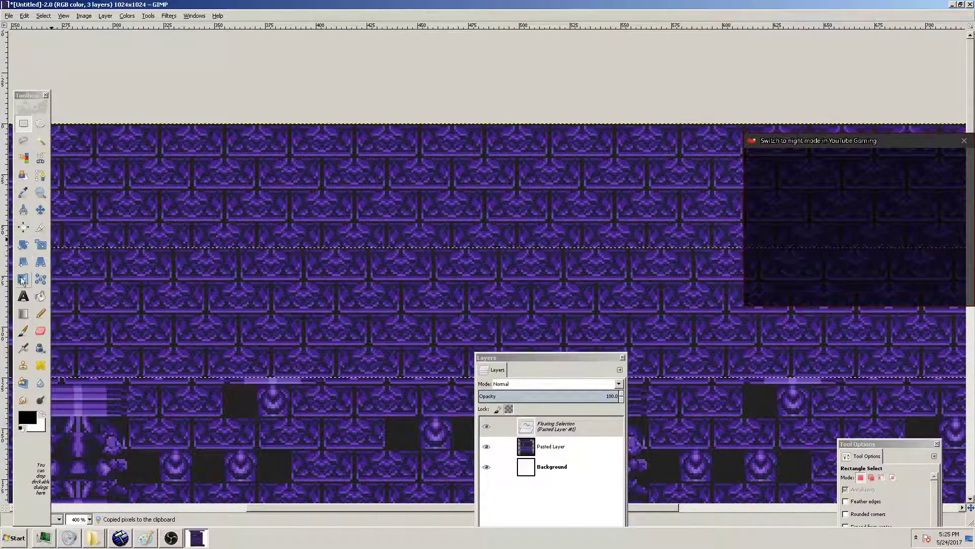
Flip the pasted rows horizontally, align them with the bricks at the canvas's upper-left corner, and anchor them
key("m")
left_click_drag(184, 261, 124, 246)
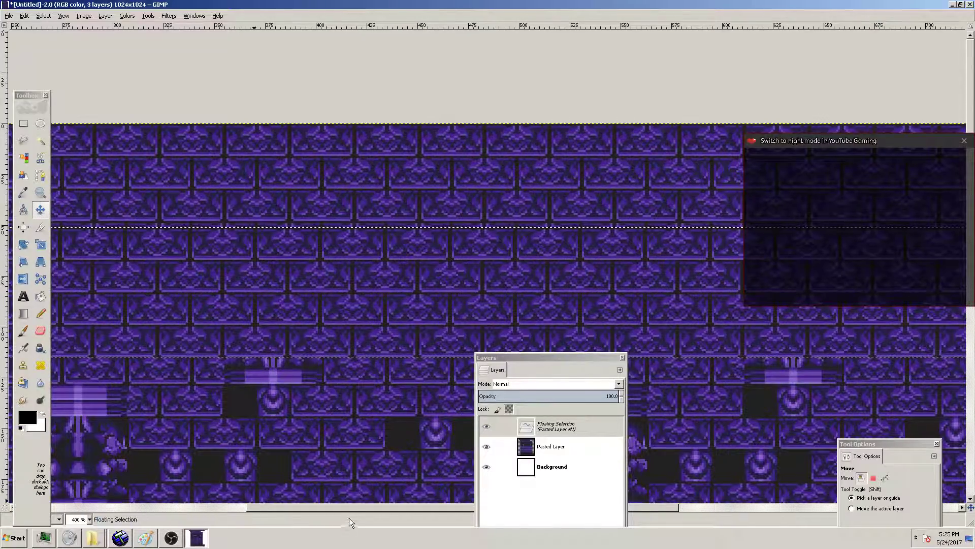
left_click_drag(346, 506, 87, 501)
left_click_drag(398, 235, 75, 139)
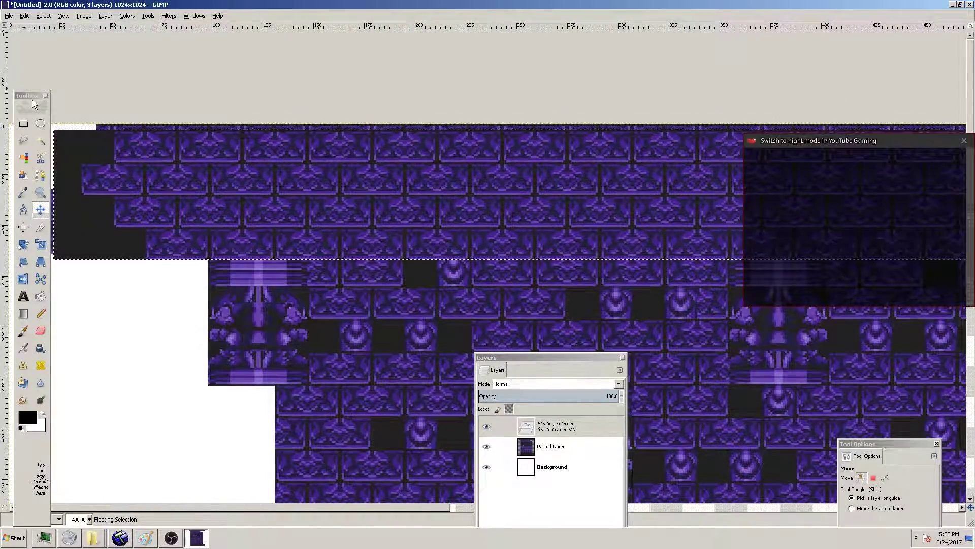
left_click_drag(24, 94, 123, 309)
scroll(28, 136, "up", 2, "ctrl")
scroll(69, 261, "up", 1, "ctrl")
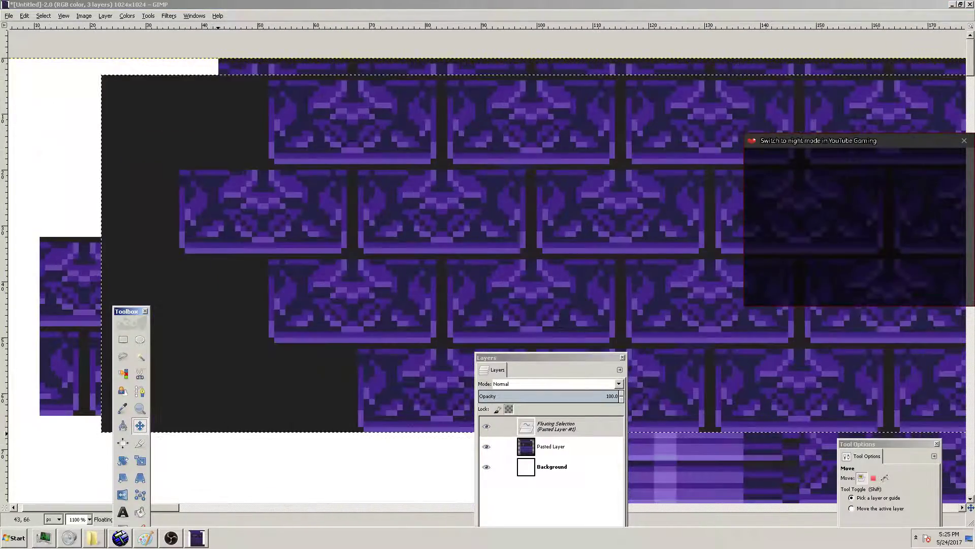
left_click_drag(172, 507, 77, 505)
left_click_drag(442, 134, 172, 115)
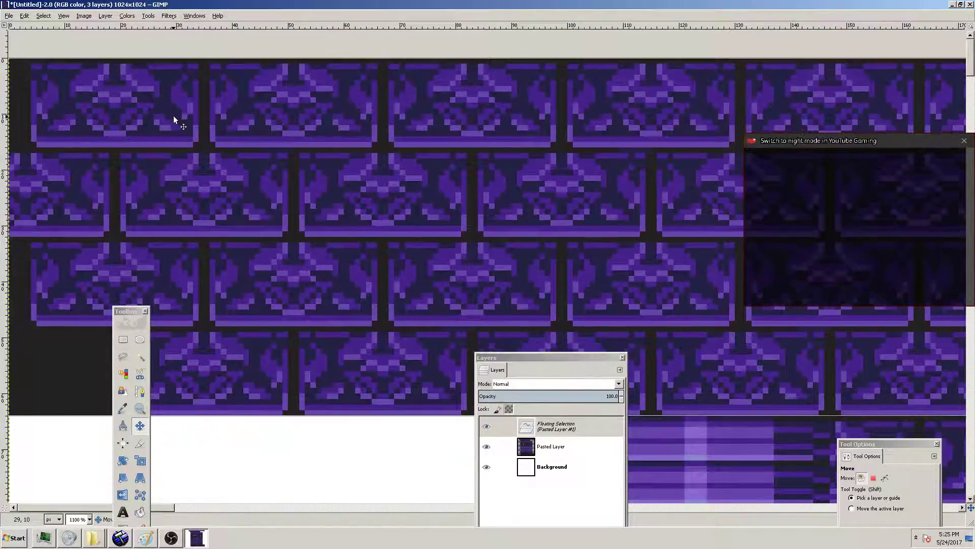
scroll(187, 191, "down", 3, "ctrl")
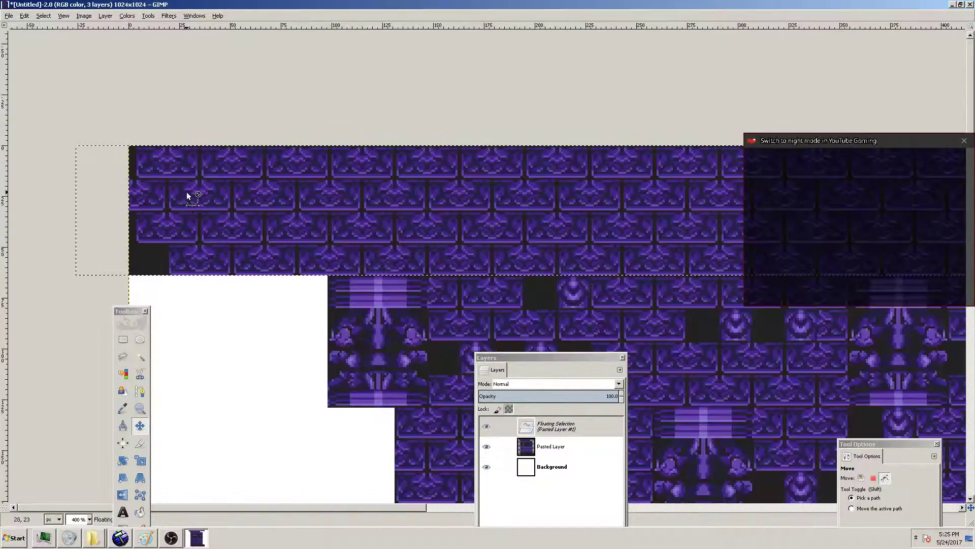
left_click(246, 325)
Copy the black block at the fourth row's left end, paste it over the partial brick starting the second row, and anchor it
scroll(260, 276, "down", 4, "ctrl")
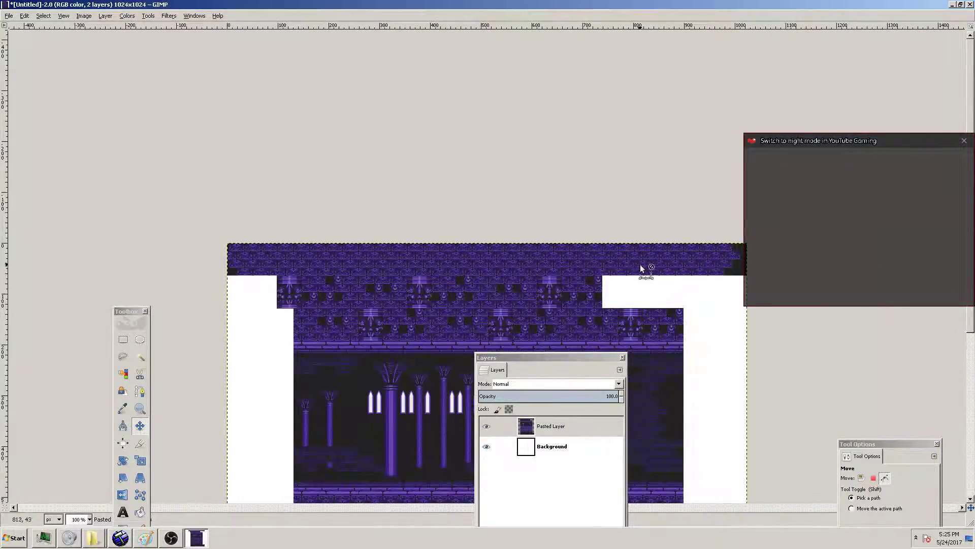
scroll(531, 260, "up", 2, "ctrl")
scroll(67, 291, "down", 1, "ctrl")
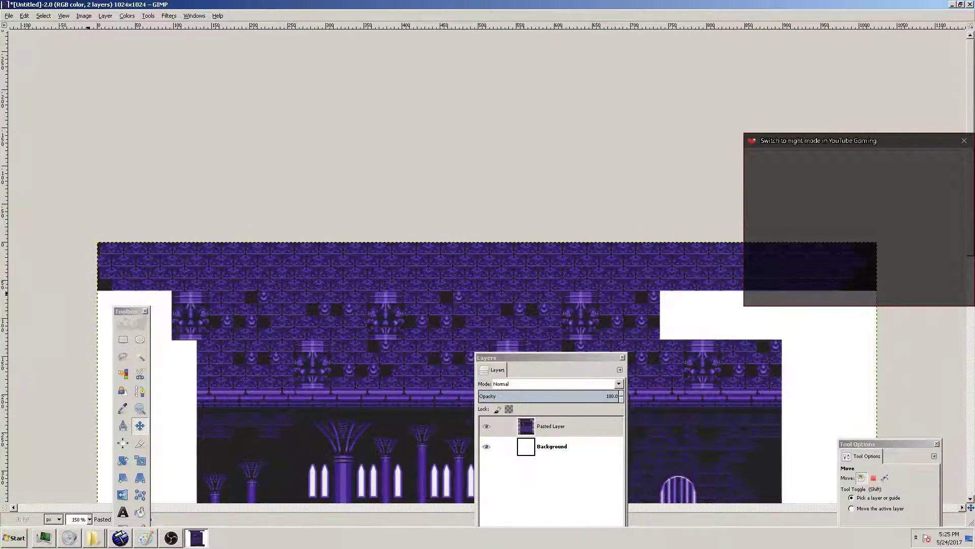
scroll(43, 285, "up", 5, "ctrl")
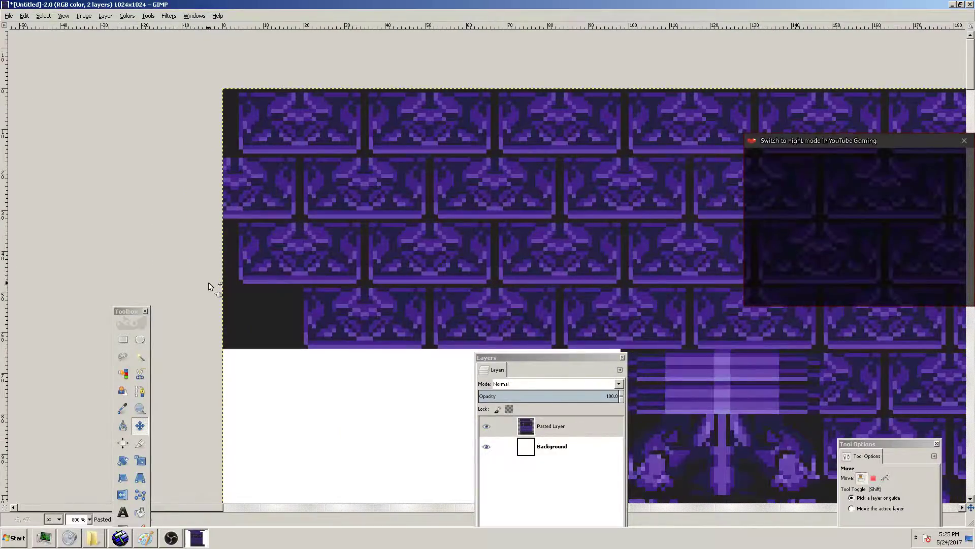
left_click(122, 339)
left_click(236, 291)
left_click_drag(220, 285, 215, 124)
key("ctrl+c")
key("ctrl+v")
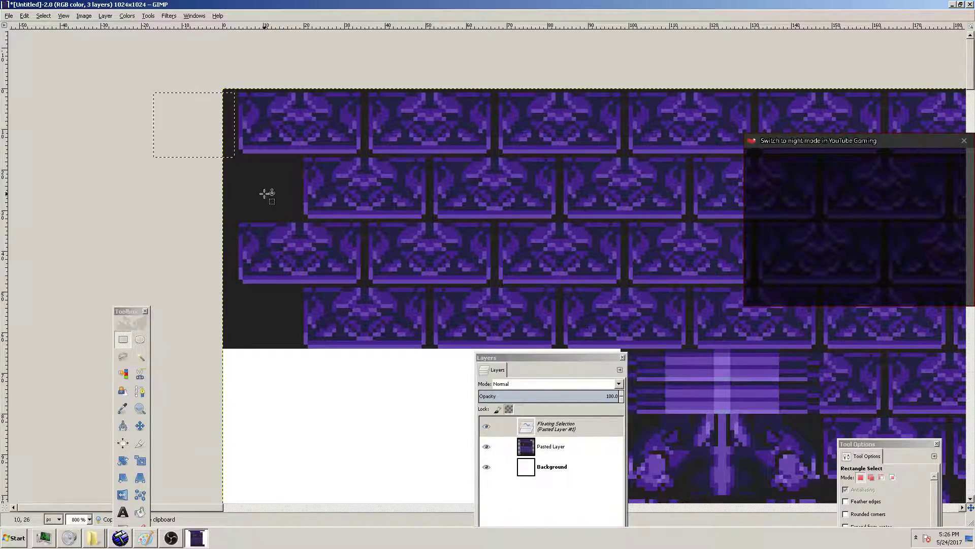
left_click(263, 193)
Copy the four brick rows between the first two upper pillar ornaments, paste them into the blank area beside the first ornament, and anchor them
scroll(287, 196, "down", 5, "ctrl")
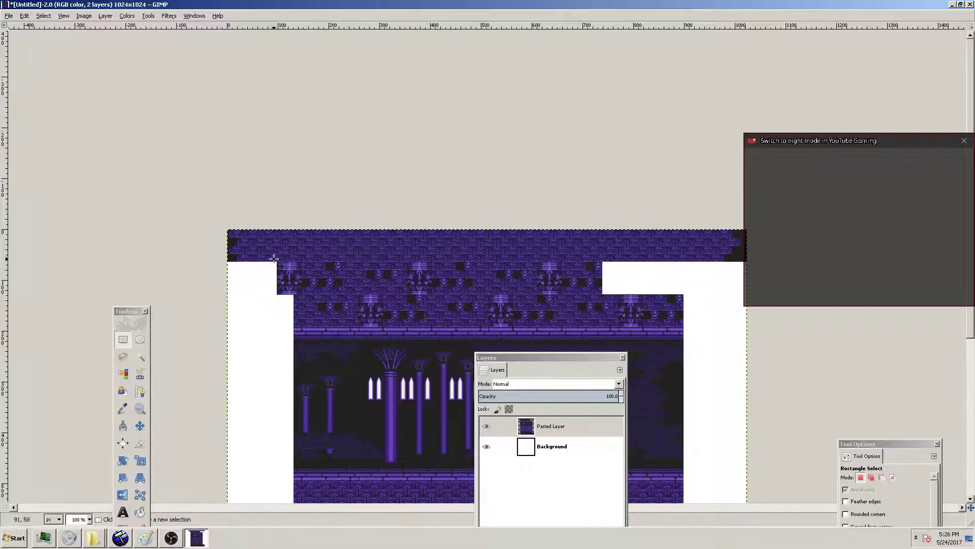
key("ctrl")
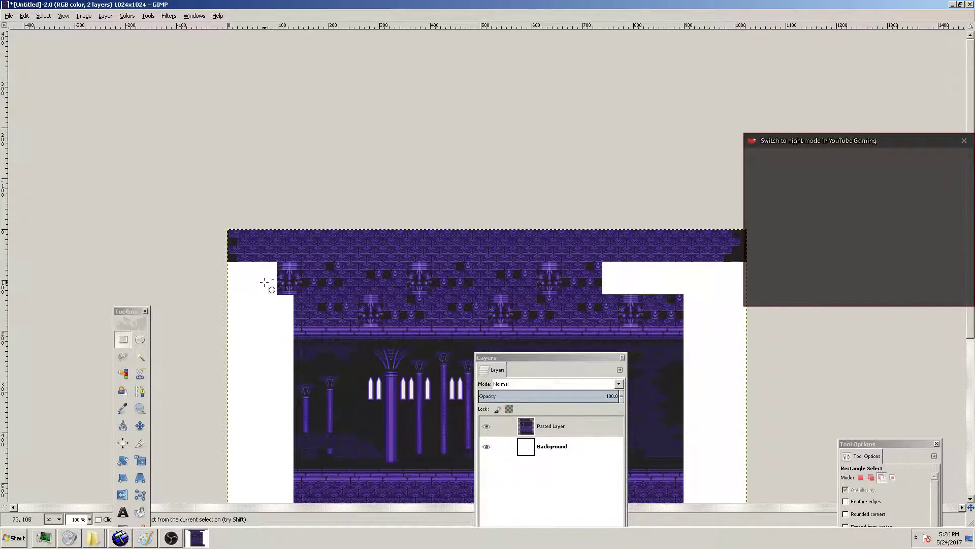
scroll(265, 283, "up", 2, "ctrl")
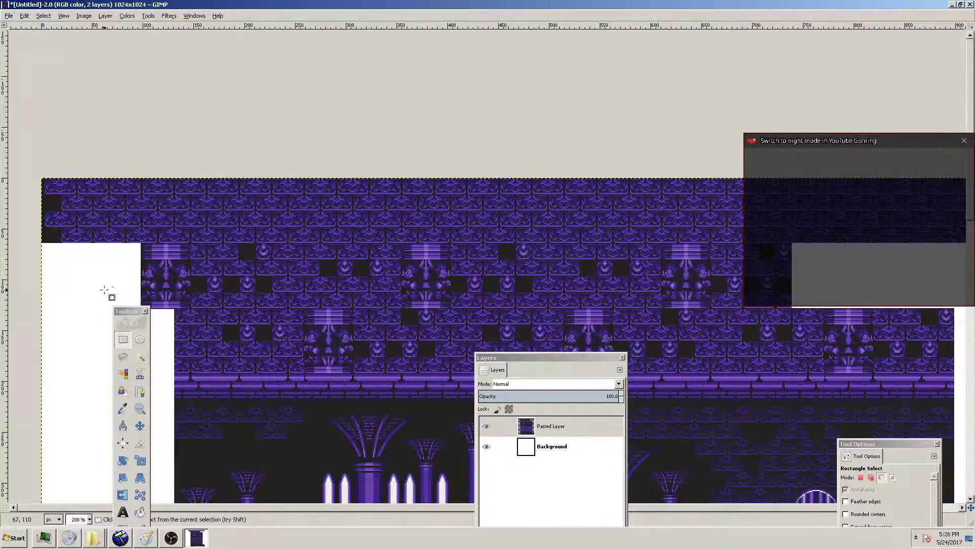
scroll(93, 286, "up", 2, "ctrl")
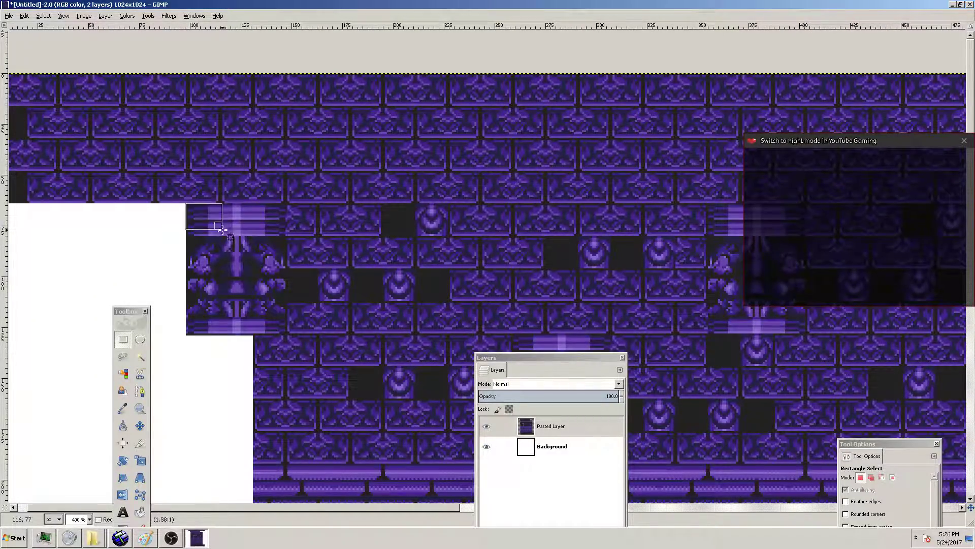
scroll(287, 205, "up", 1, "ctrl")
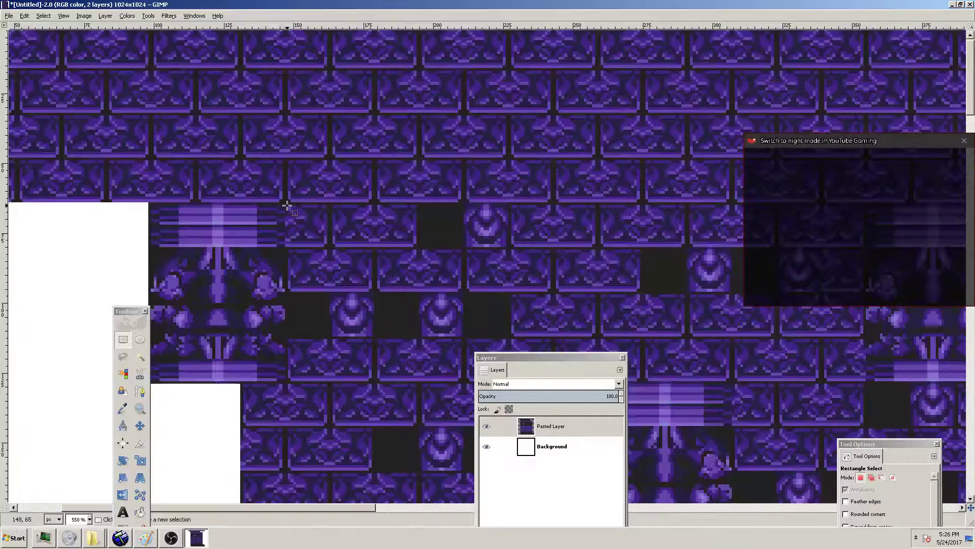
left_click_drag(287, 203, 863, 381)
key("ctrl+c")
key("ctrl+v")
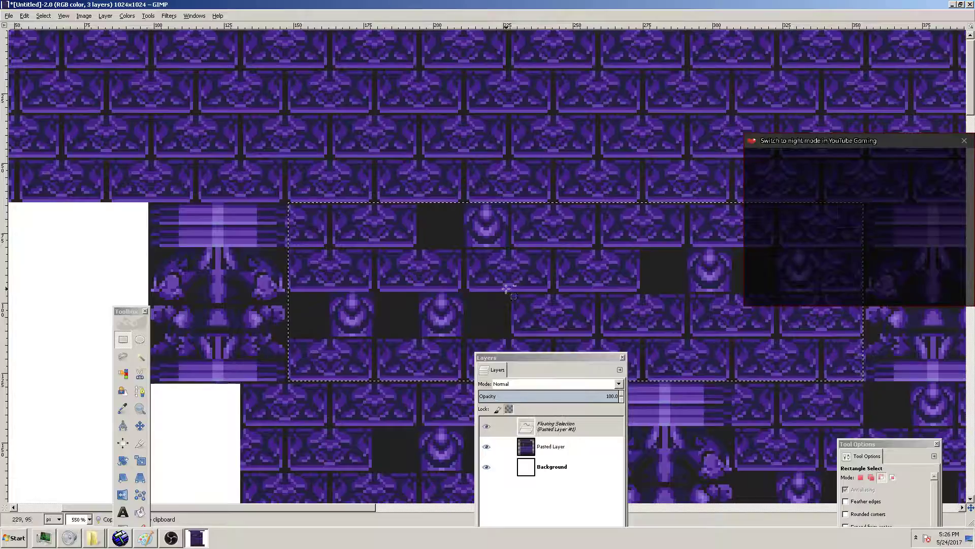
left_click_drag(631, 320, 77, 309)
left_click(70, 305)
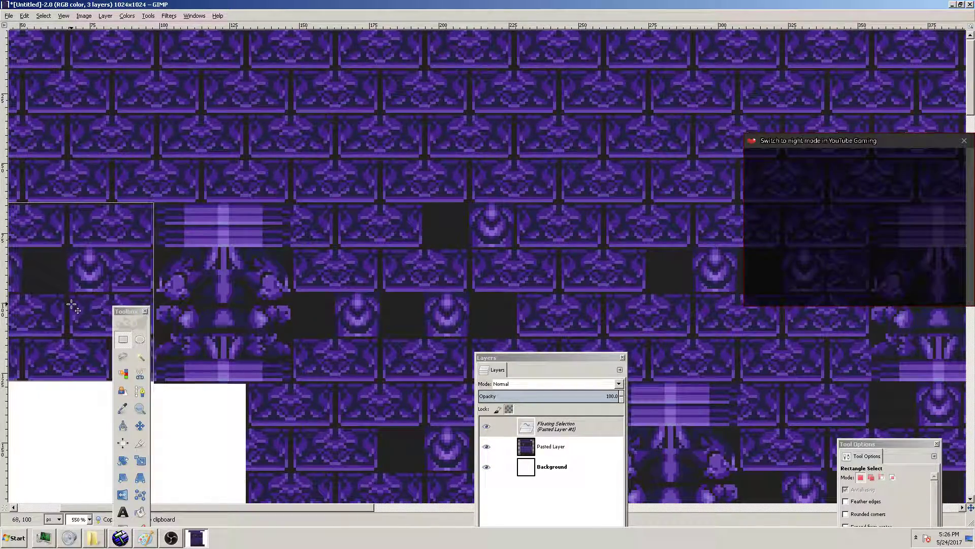
Copy the dark left end of the top four brick rows, paste it over the left end of the four rows directly below, and anchor it
left_click_drag(321, 506, 200, 506)
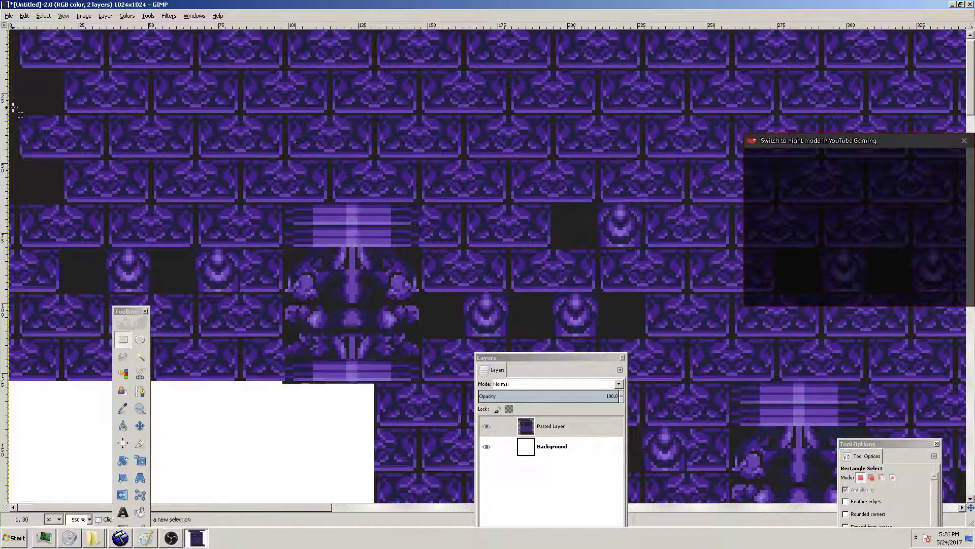
scroll(19, 123, "up", 1)
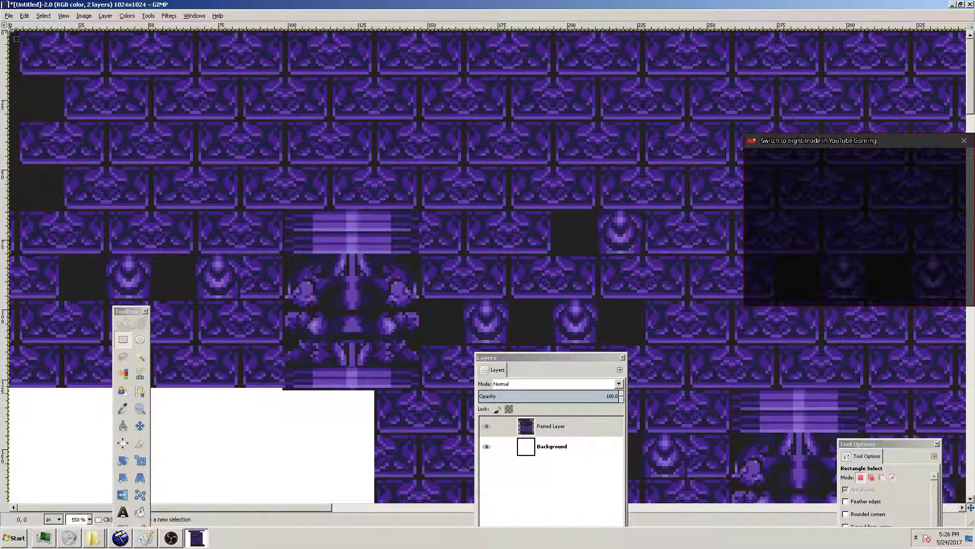
left_click_drag(68, 90, 100, 189)
left_click_drag(147, 212, 150, 211)
key("ctrl+c")
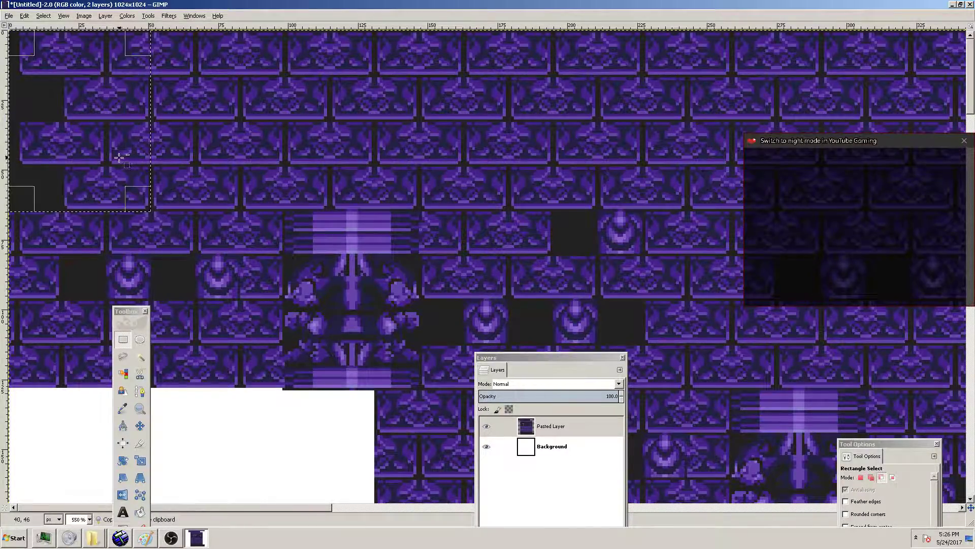
key("ctrl+v")
left_click_drag(100, 131, 96, 310)
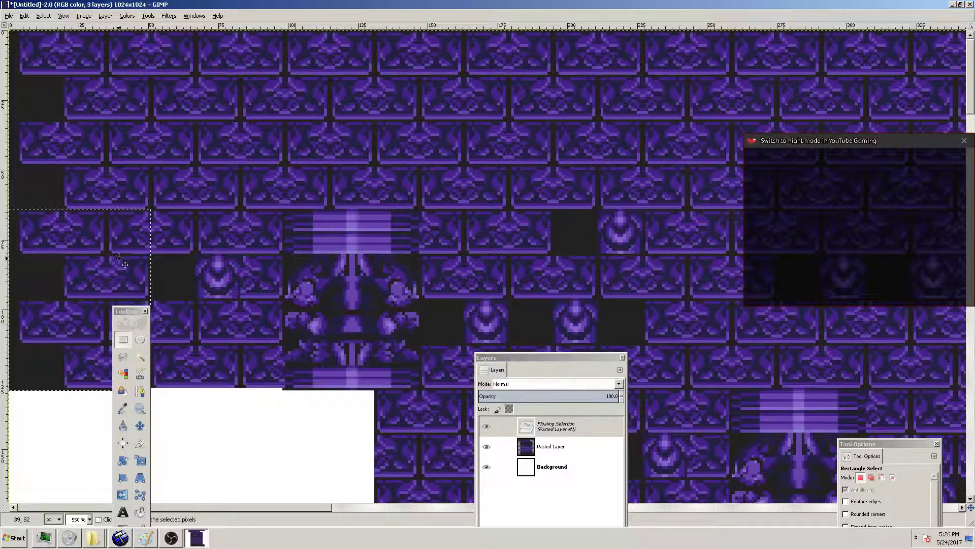
left_click(108, 148)
Examine the extended brick rows and the blank areas remaining around the castle artwork
scroll(104, 150, "down", 4, "ctrl")
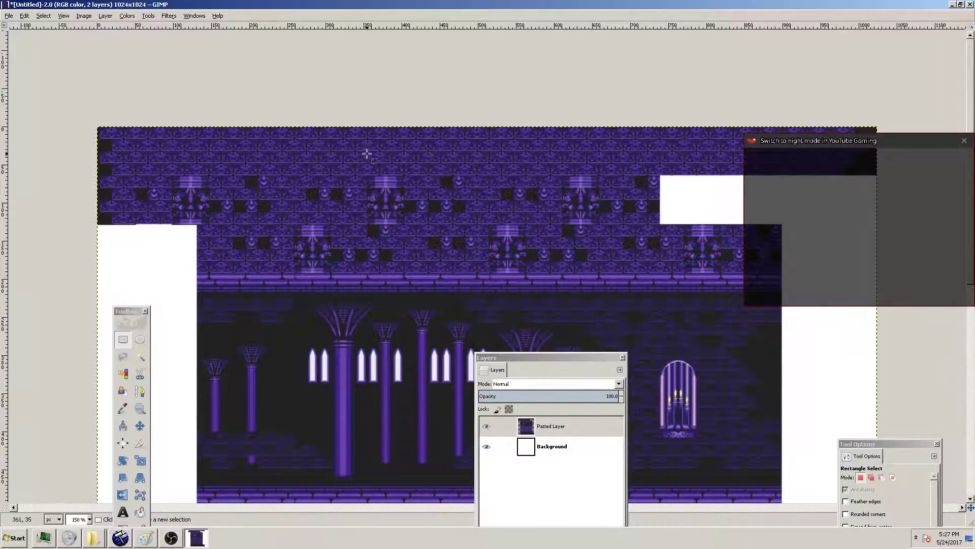
scroll(222, 219, "up", 4, "ctrl")
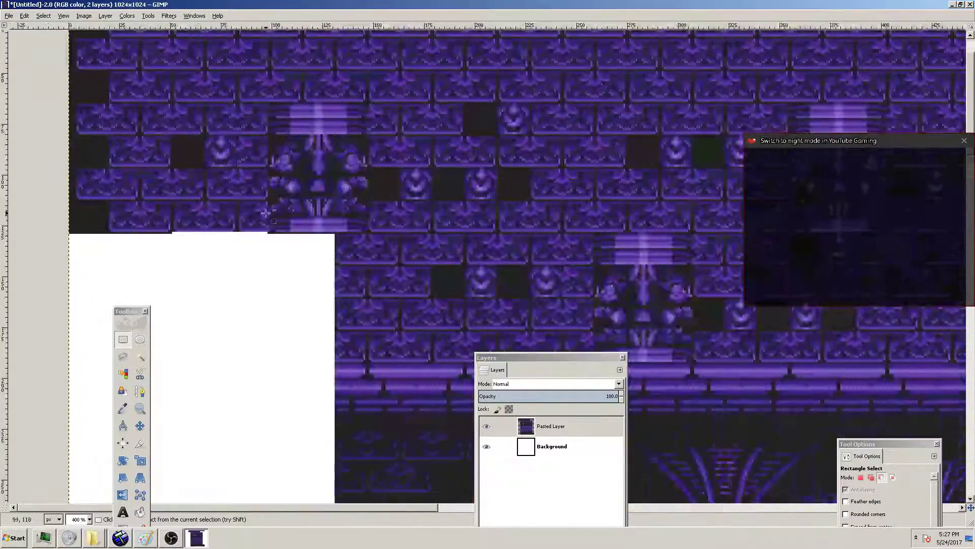
scroll(244, 292, "down", 4, "ctrl")
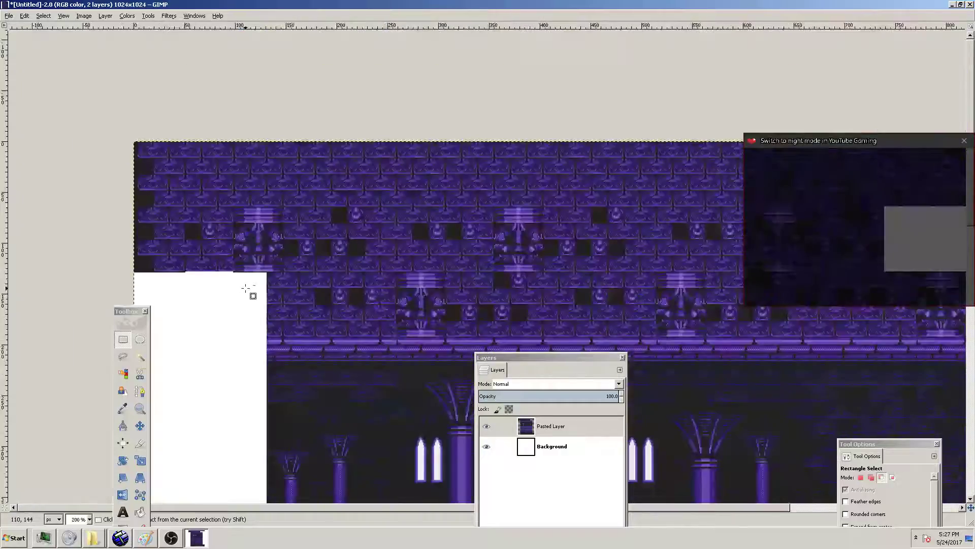
scroll(304, 363, "down", 1, "ctrl")
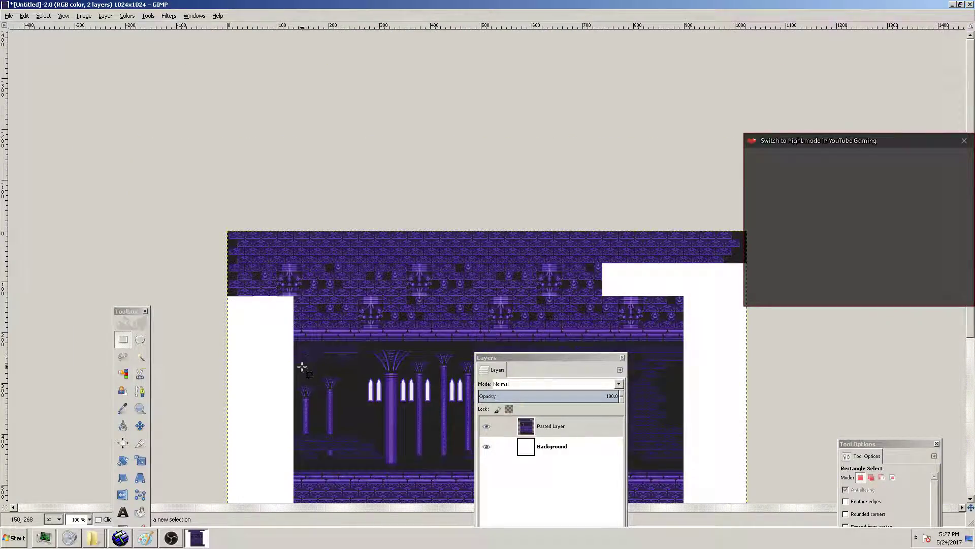
scroll(299, 364, "down", 5)
key("ctrl")
scroll(305, 315, "up", 2, "ctrl")
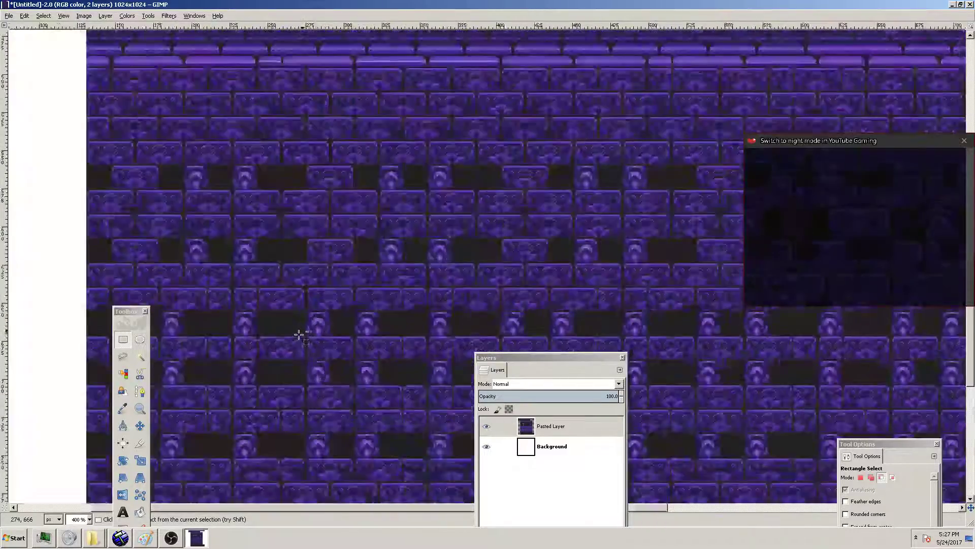
scroll(300, 331, "down", 4, "ctrl")
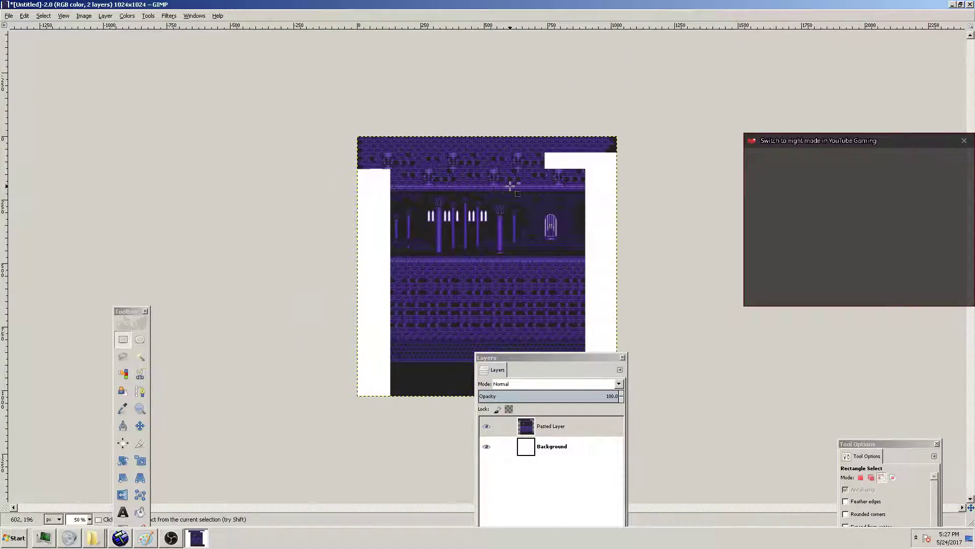
Select the eight decorated brick rows above the ledge, starting just after the second upper pillar ornament
scroll(599, 125, "up", 1, "ctrl")
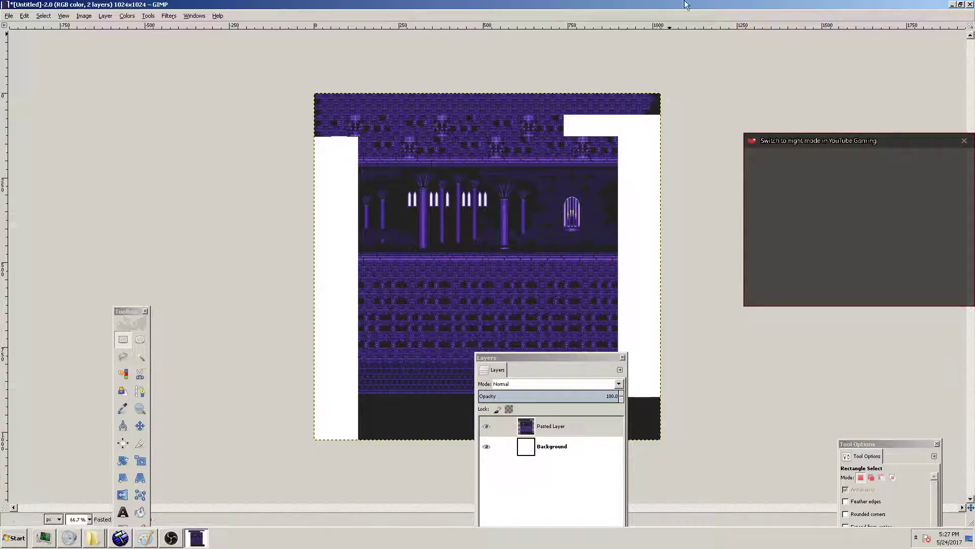
scroll(665, 66, "up", 3, "ctrl")
scroll(714, 292, "up", 1, "ctrl")
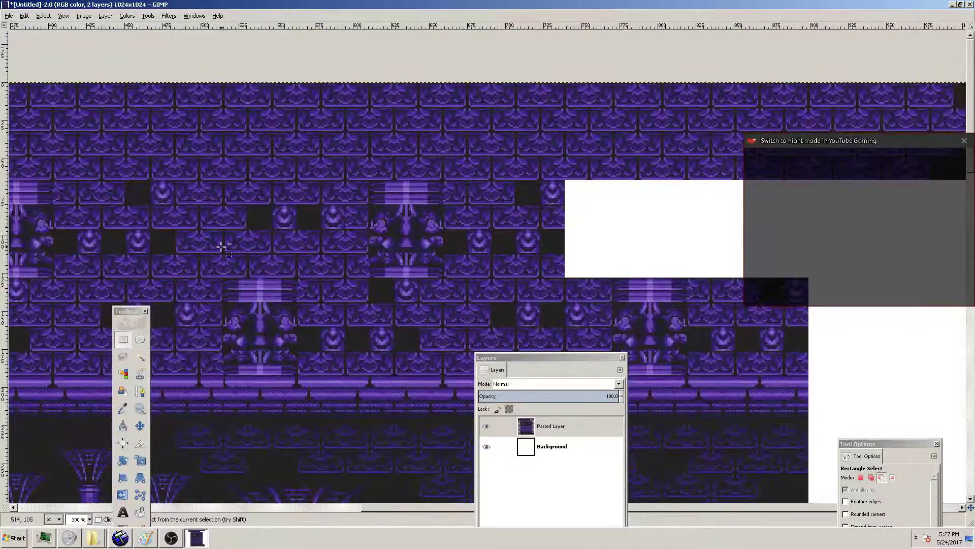
scroll(20, 183, "up", 2, "ctrl")
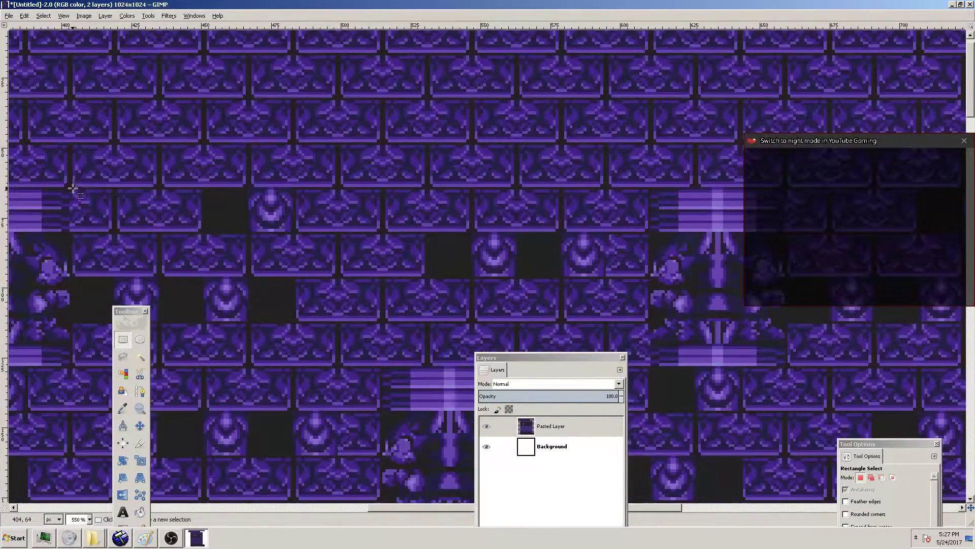
left_click_drag(118, 188, 686, 298)
scroll(356, 285, "down", 3)
scroll(626, 298, "down", 1)
scroll(664, 294, "down", 1, "ctrl")
Align the selection's left edge with the bricks, extend its right edge past the third upper pillar ornament, and copy the block
left_click_drag(286, 122, 252, 125)
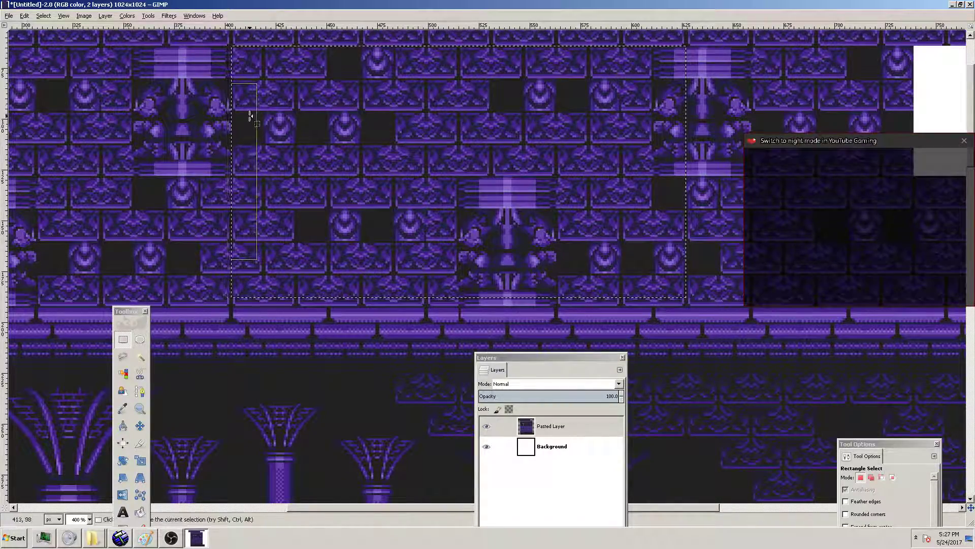
scroll(210, 49, "up", 1, "ctrl")
scroll(210, 49, "up", 2, "ctrl")
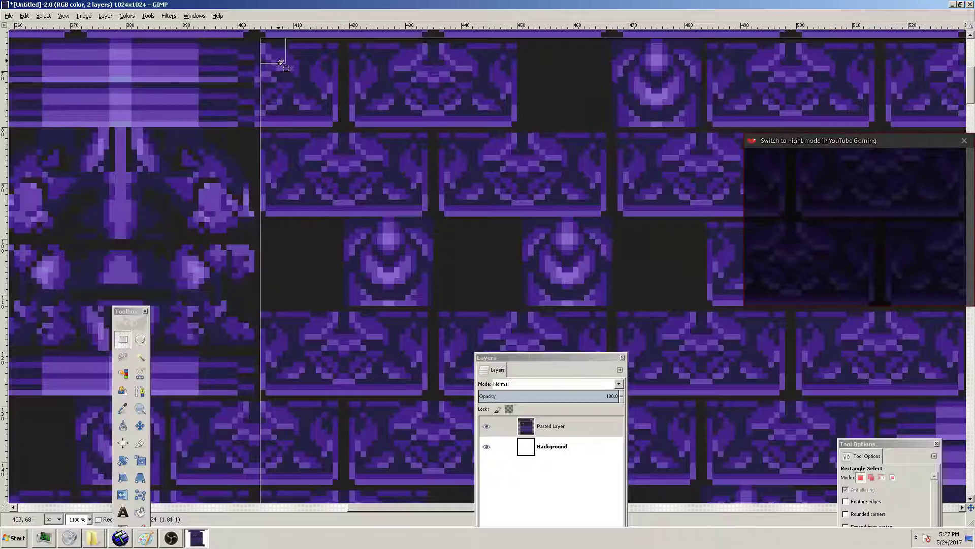
scroll(406, 212, "down", 3, "ctrl")
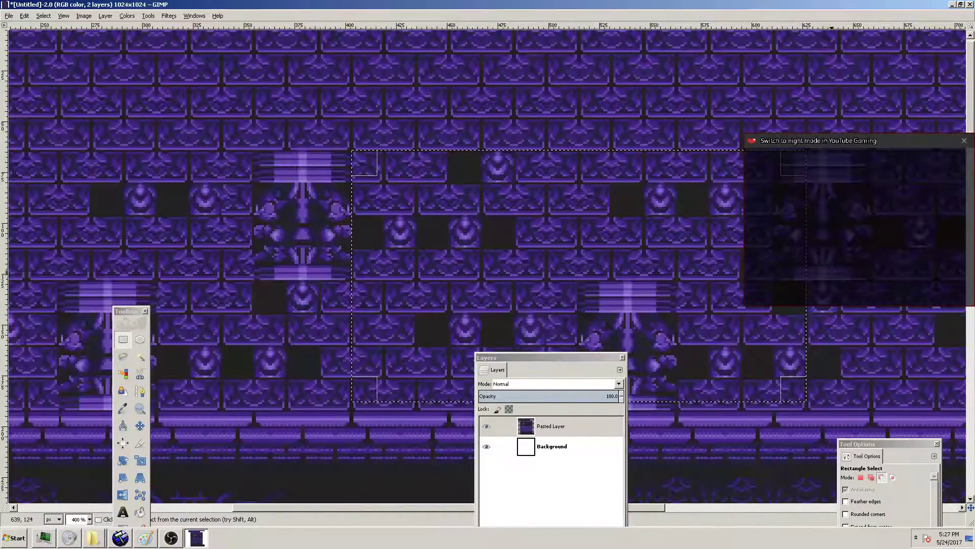
left_click_drag(795, 287, 971, 284)
scroll(878, 264, "down", 2, "ctrl")
left_click_drag(830, 261, 835, 260)
scroll(831, 259, "up", 3, "ctrl")
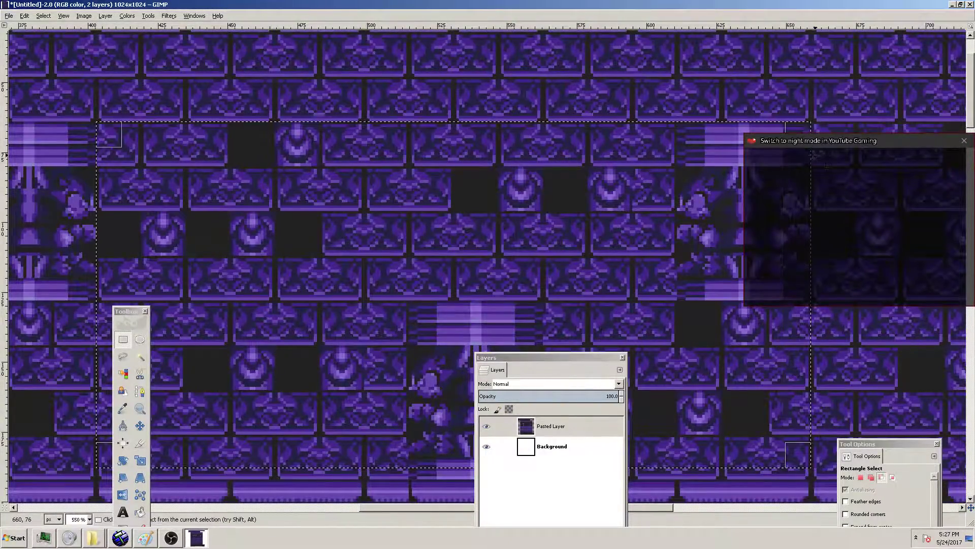
scroll(813, 155, "up", 2, "ctrl")
key("ctrl+c")
scroll(684, 181, "down", 6, "ctrl")
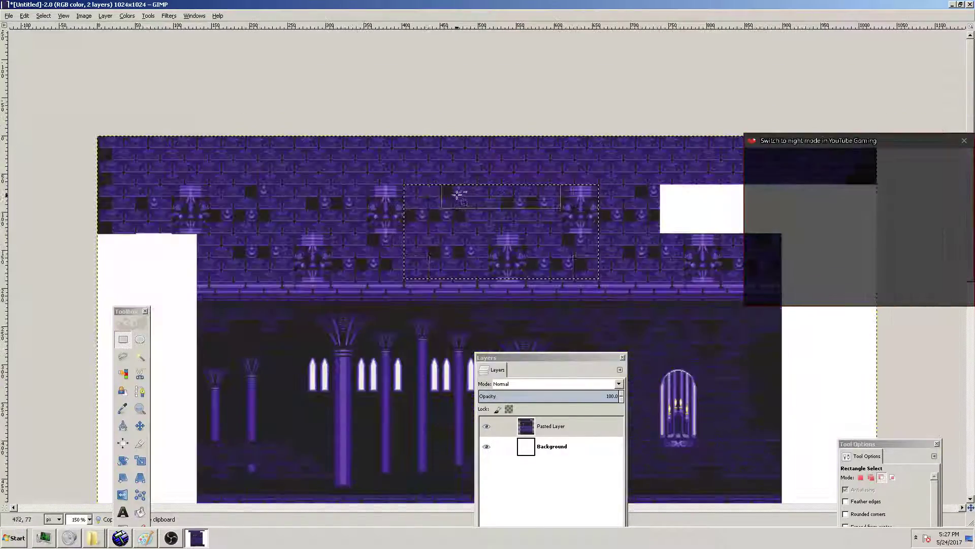
Paste the decorated brick block, align it directly after the third upper pillar ornament, and anchor it
key("ctrl+v")
left_click_drag(429, 217, 634, 205)
scroll(621, 173, "up", 4, "ctrl")
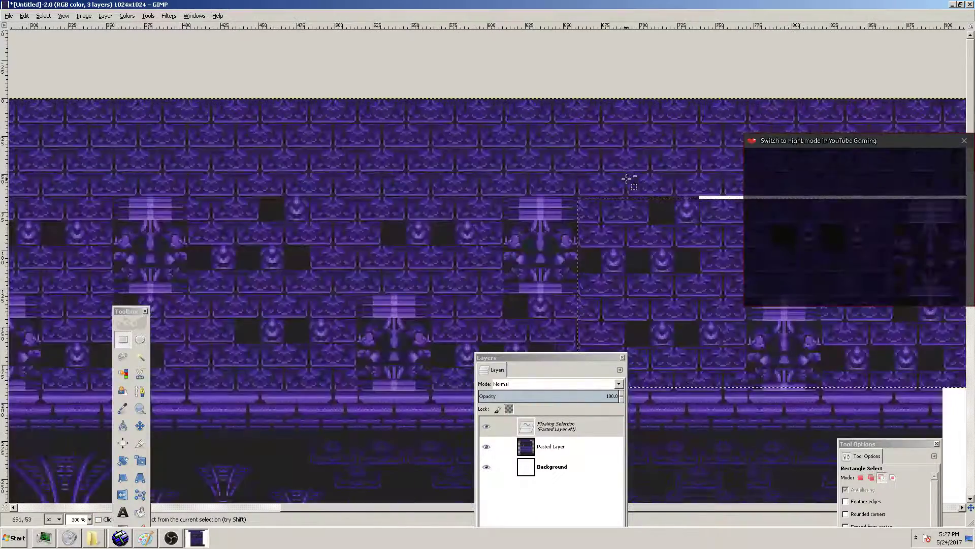
left_click_drag(737, 236, 742, 237)
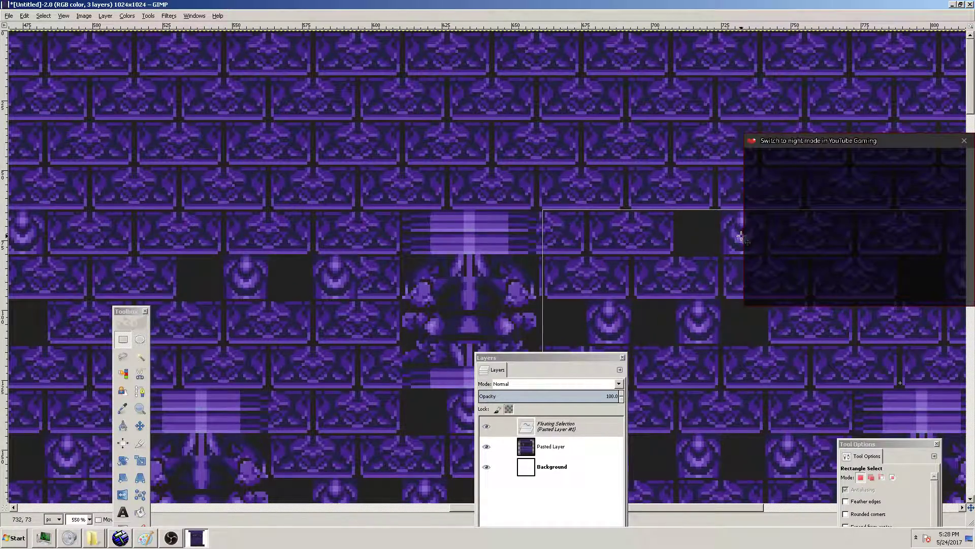
left_click(741, 237)
Paste the decorated brick block again after the fourth upper pillar ornament, filling the rows to the canvas's right edge, and anchor it
scroll(741, 237, "down", 2, "ctrl")
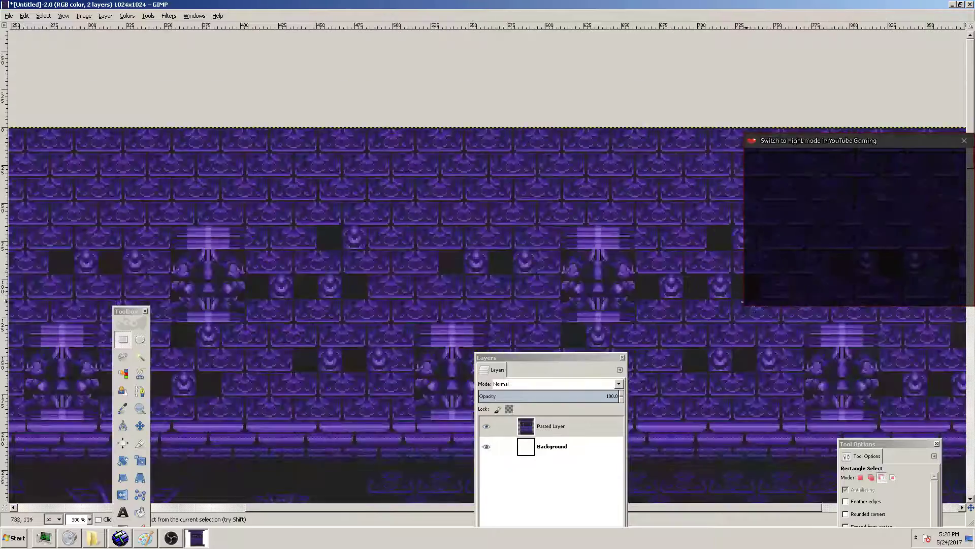
scroll(746, 297, "down", 1, "ctrl")
left_click_drag(773, 507, 955, 500)
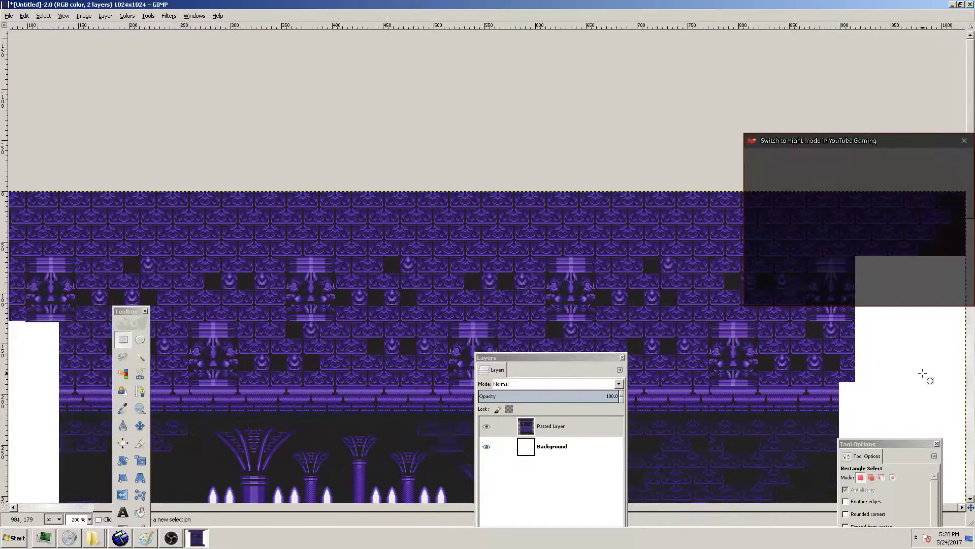
scroll(923, 374, "up", 3, "ctrl")
key("ctrl+v")
left_click_drag(693, 207, 891, 132)
left_click(889, 132)
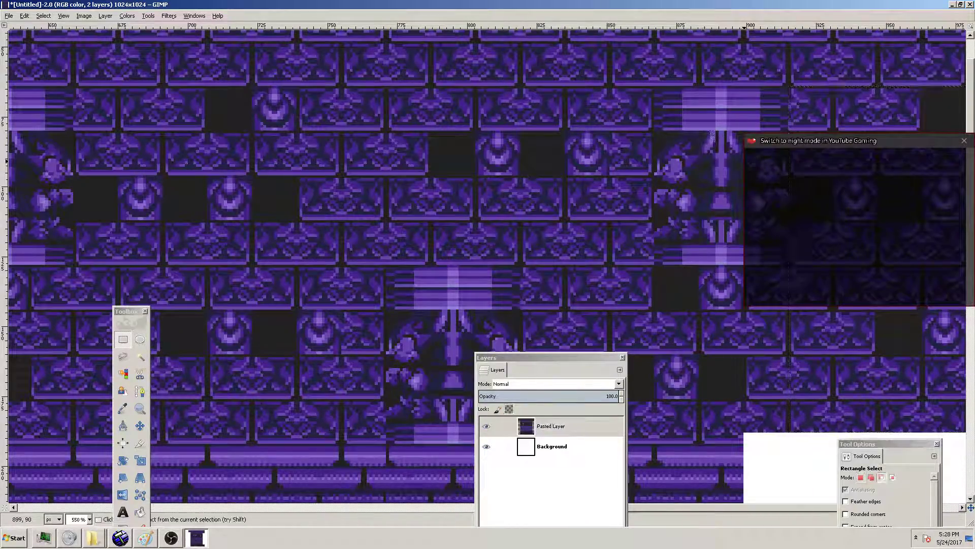
Copy the black block at the fourth row's right end, paste it over the right-edge bricks of the fifth to seventh rows, and anchor it
scroll(767, 176, "down", 3, "ctrl")
scroll(901, 163, "up", 2, "ctrl")
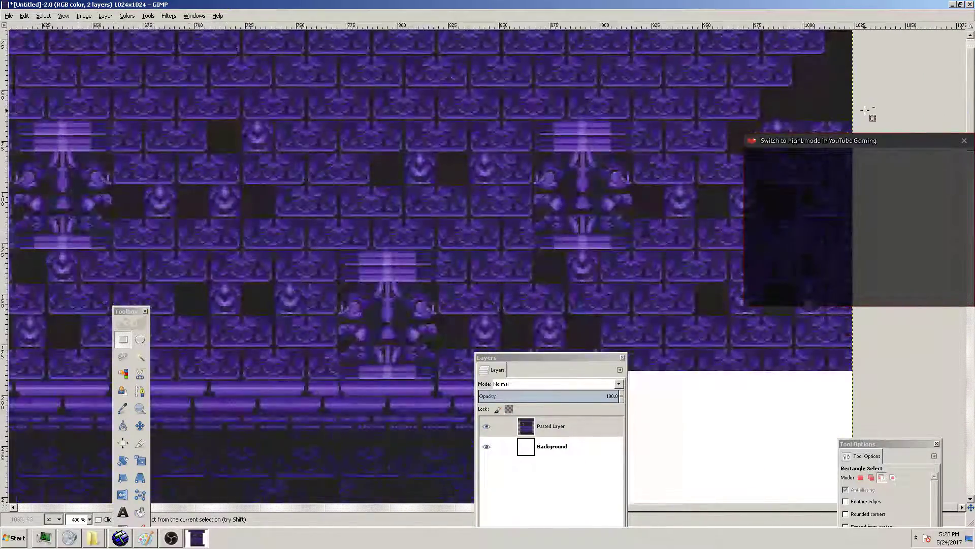
scroll(849, 98, "up", 2, "ctrl")
left_click_drag(690, 112, 769, 175)
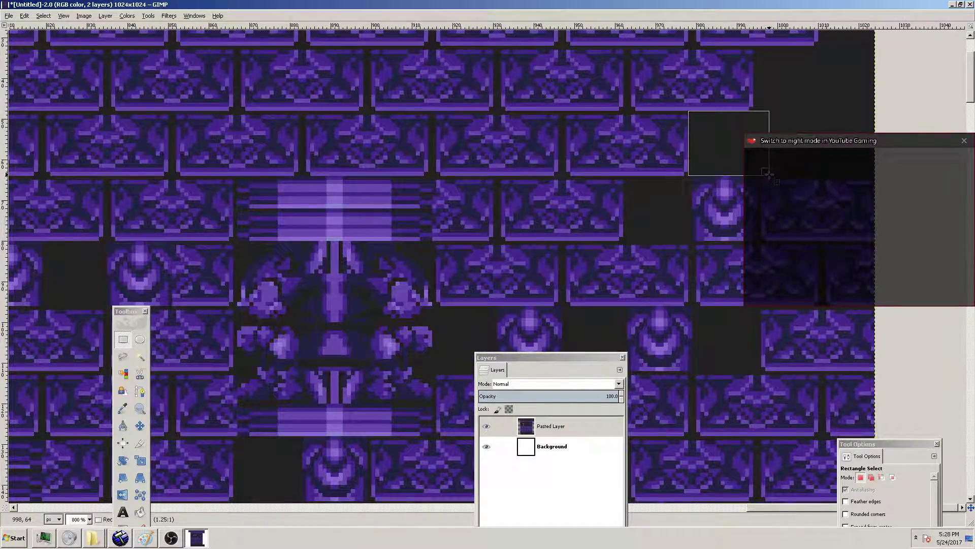
key("ctrl+c")
key("ctrl+v")
left_click_drag(734, 149, 863, 346)
left_click(840, 246)
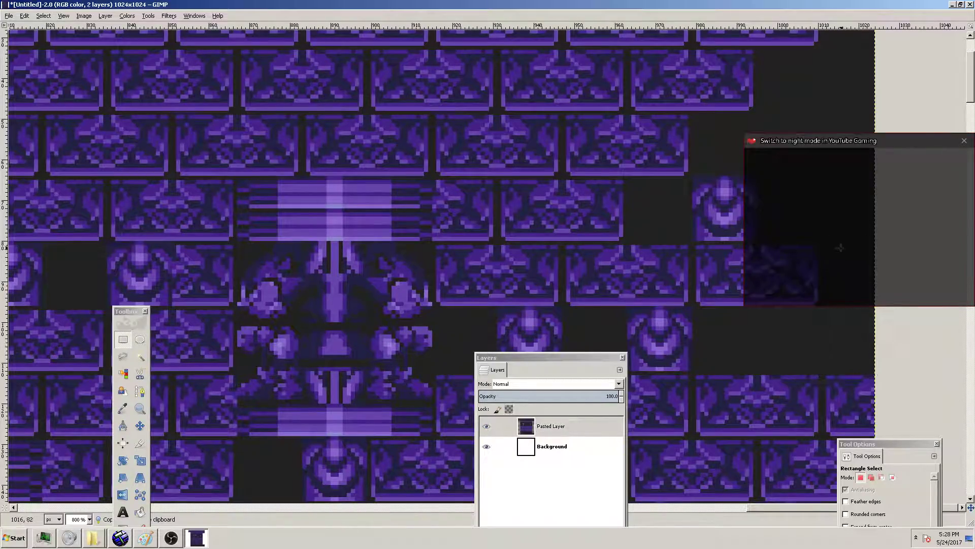
Paste the black block over the right-edge bricks of the remaining rows down to the blank area, and anchor it
scroll(840, 247, "down", 2)
key("ctrl+v")
left_click_drag(472, 233, 798, 215)
left_click_drag(725, 237, 852, 417)
left_click(851, 343)
scroll(651, 235, "down", 4, "ctrl")
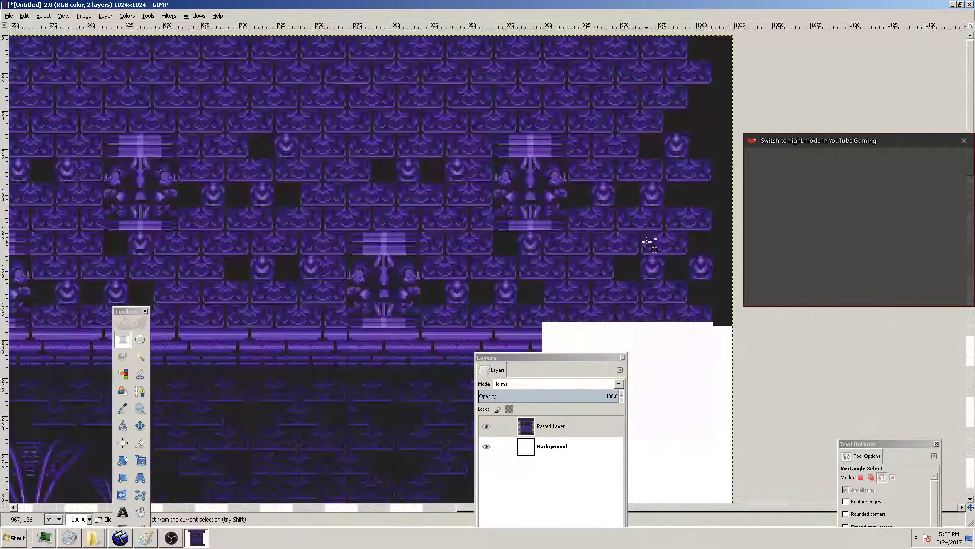
scroll(433, 237, "down", 2, "ctrl")
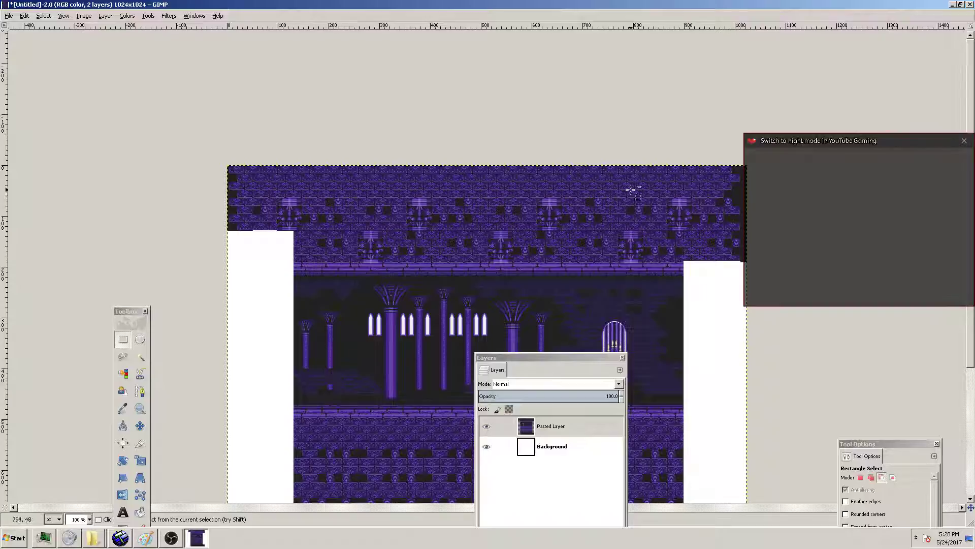
Select the castle scene between the blank side columns, starting at the upper stone ledge and running down, and copy it
scroll(209, 180, "up", 1, "ctrl")
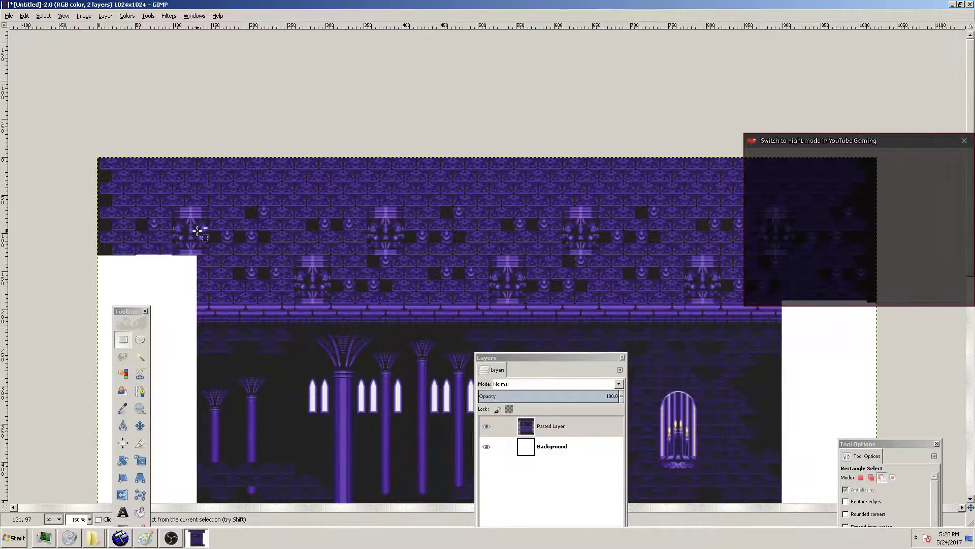
scroll(187, 238, "down", 2, "ctrl")
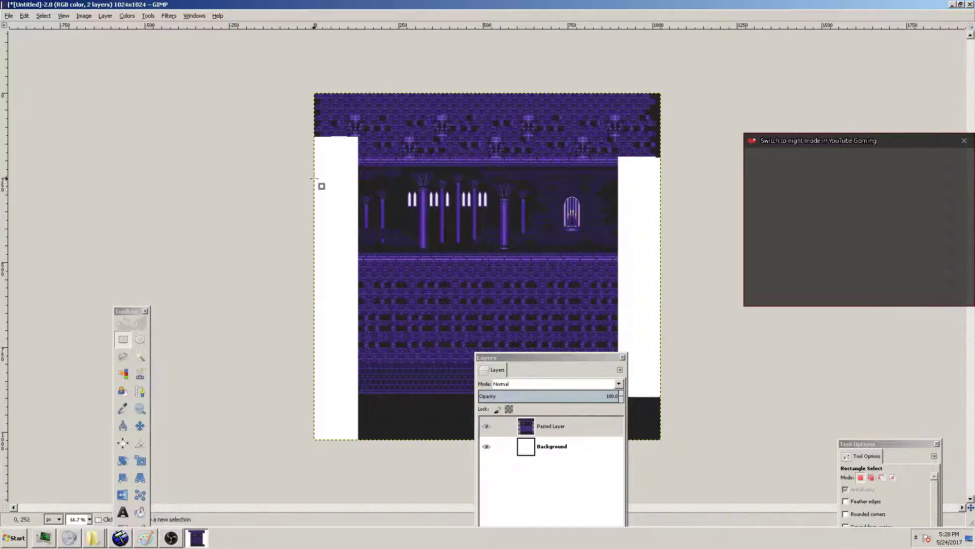
scroll(269, 109, "up", 3, "ctrl")
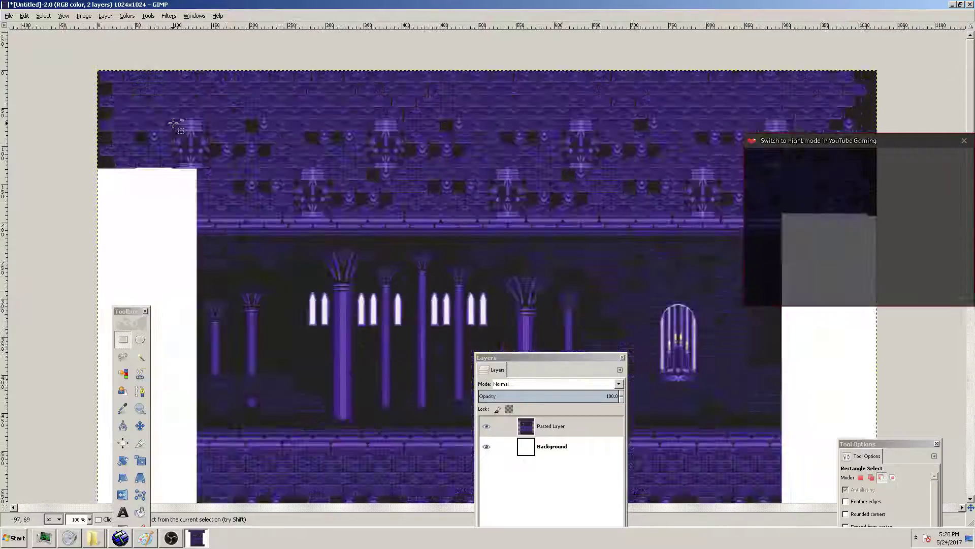
scroll(184, 190, "up", 2, "ctrl")
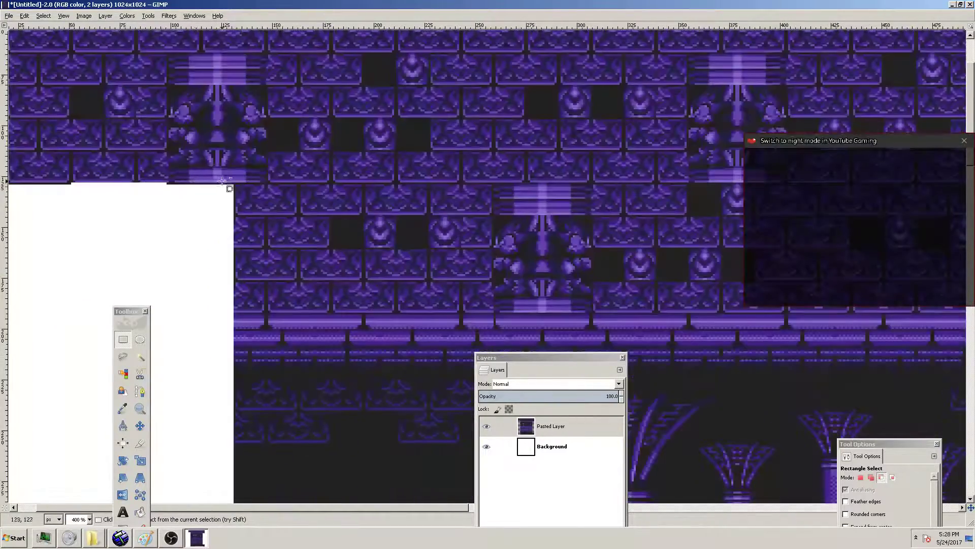
scroll(236, 183, "down", 3, "ctrl")
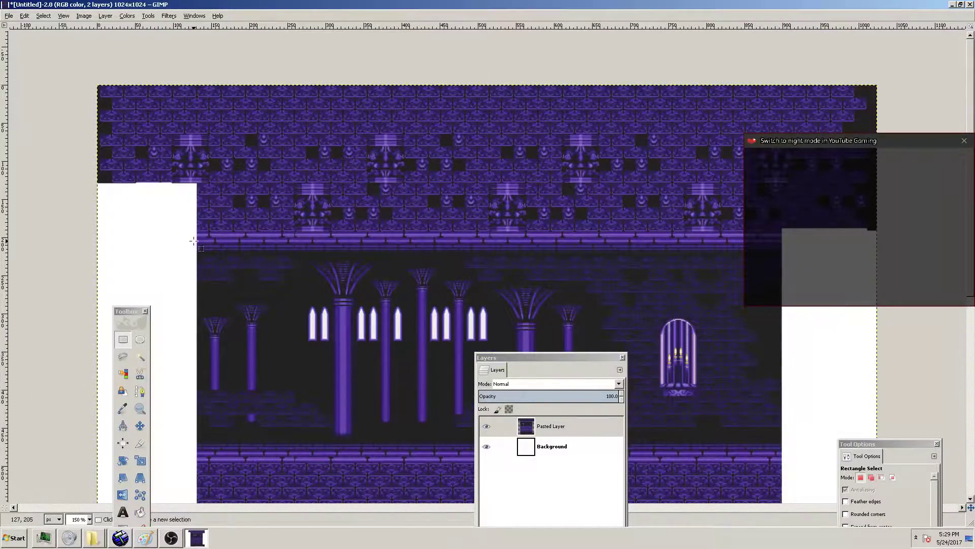
scroll(188, 237, "up", 3, "ctrl")
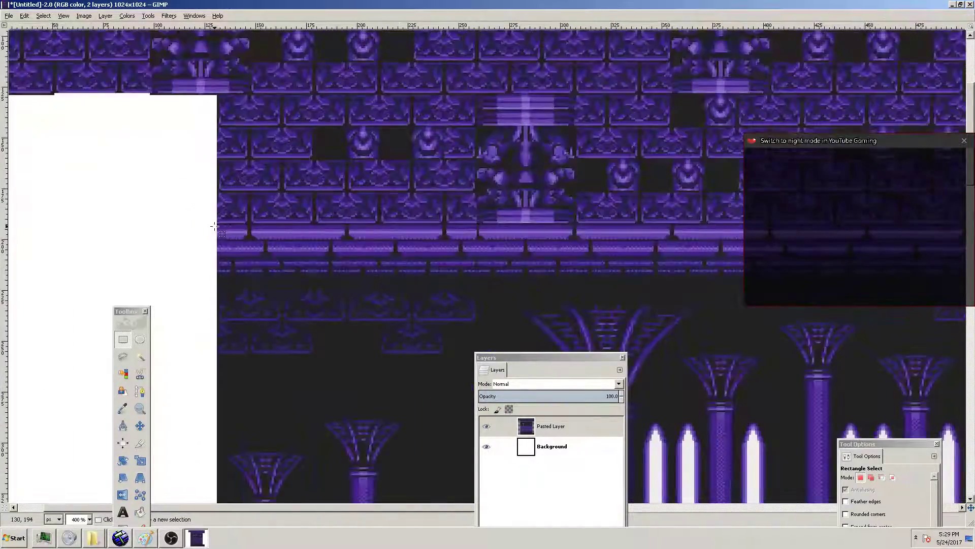
left_click_drag(216, 222, 709, 452)
scroll(393, 325, "down", 2, "ctrl")
scroll(529, 281, "down", 9)
scroll(831, 383, "down", 3)
scroll(862, 377, "down", 2, "ctrl")
key("ctrl+c")
Paste the copied scene over the left blank column, line its ledge up with the existing one, and anchor it
scroll(305, 66, "up", 5)
key("ctrl+v")
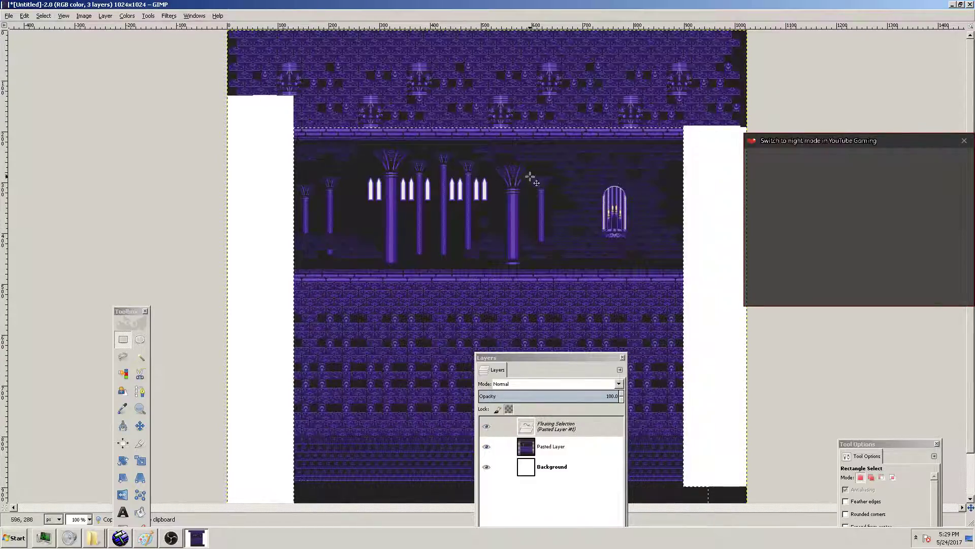
scroll(276, 102, "up", 5, "ctrl")
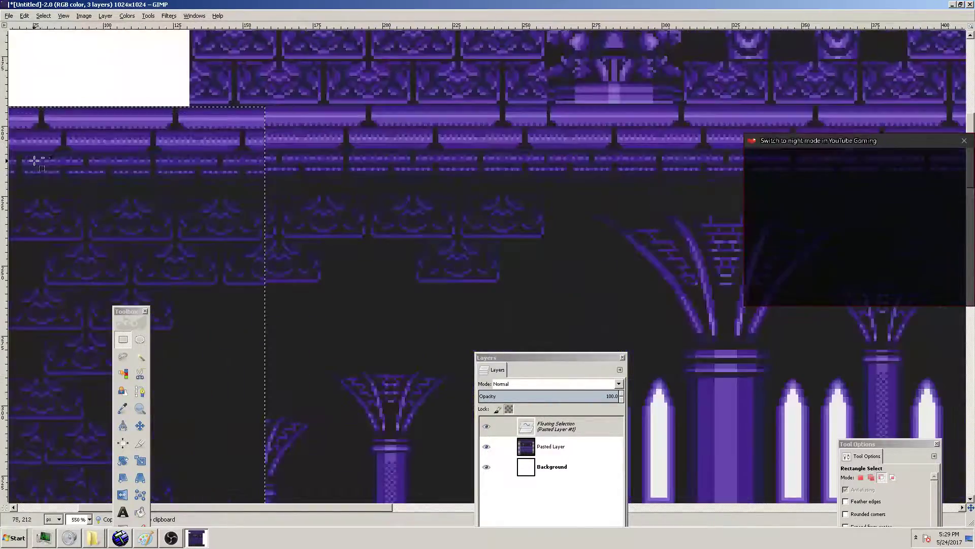
left_click_drag(34, 161, 124, 171)
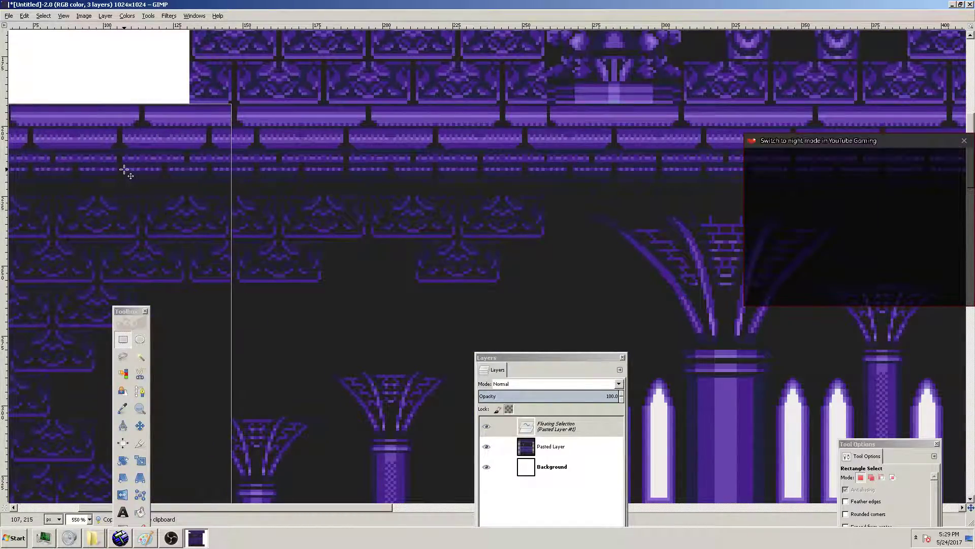
left_click(300, 203)
scroll(300, 203, "down", 3, "ctrl")
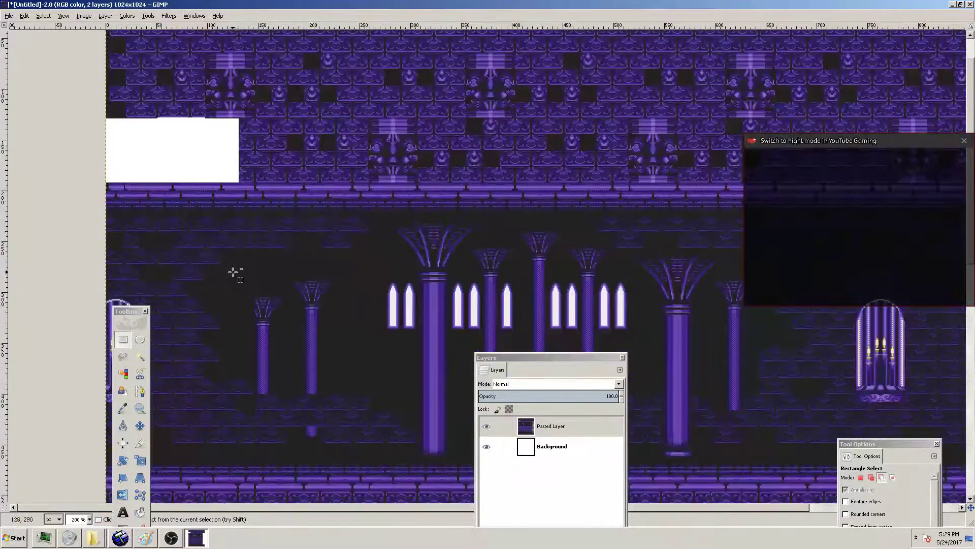
Copy the left part of a small pillar capital, paste it over the first thin pillar's cut-off capital, realign it, and anchor it
scroll(269, 323, "up", 3, "ctrl")
left_click_drag(315, 185, 236, 279)
key("ctrl+c")
key("ctrl+v")
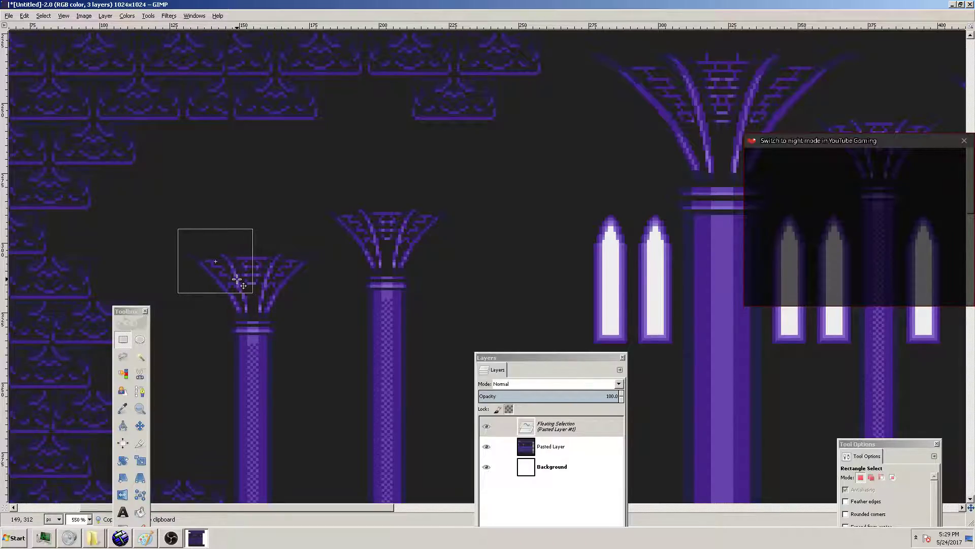
left_click(296, 240)
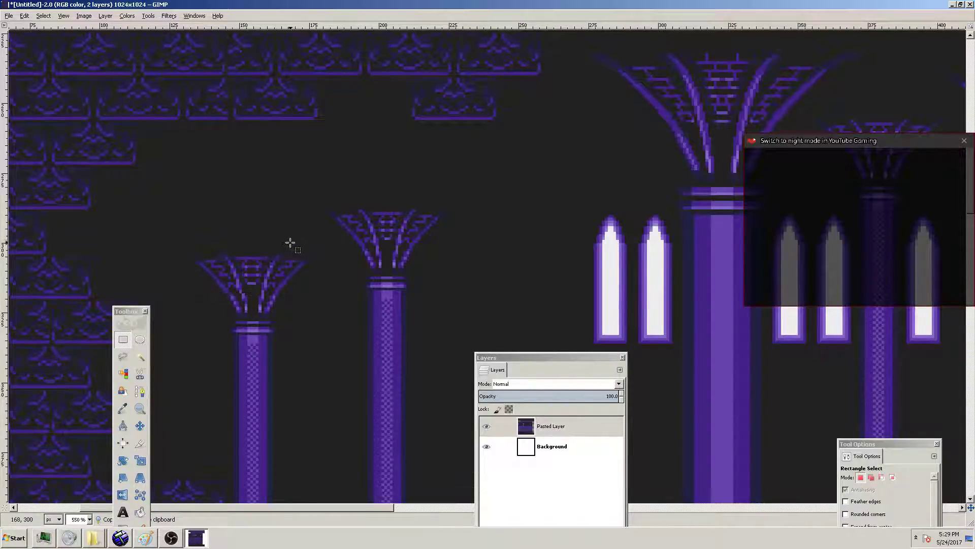
key("ctrl+z")
left_click_drag(231, 274, 234, 275)
left_click(295, 250)
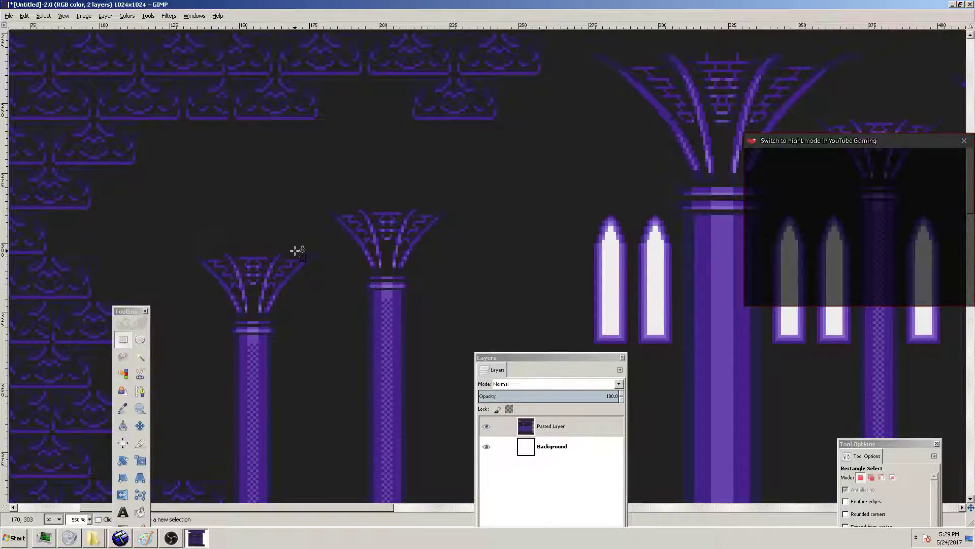
scroll(290, 250, "down", 3, "ctrl")
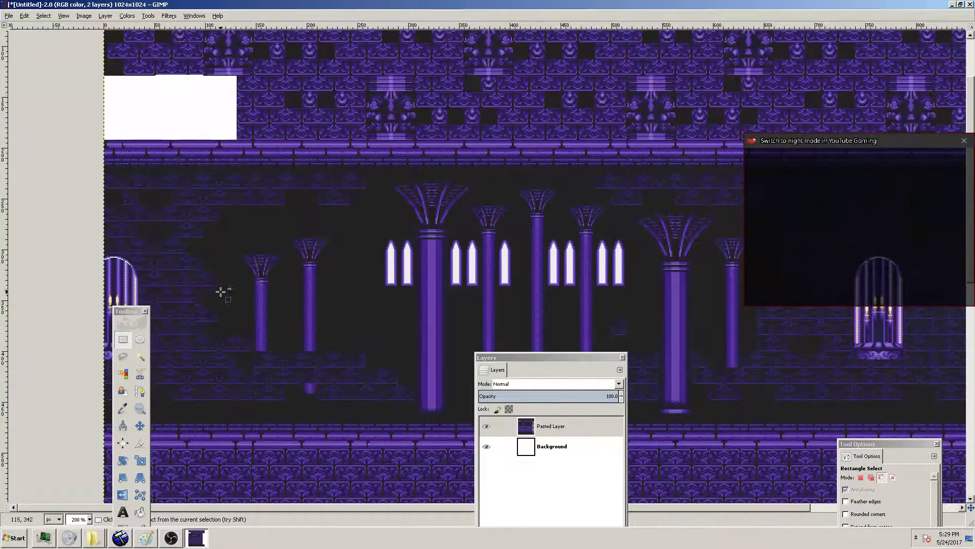
scroll(222, 291, "down", 1, "ctrl")
scroll(139, 283, "down", 1, "ctrl")
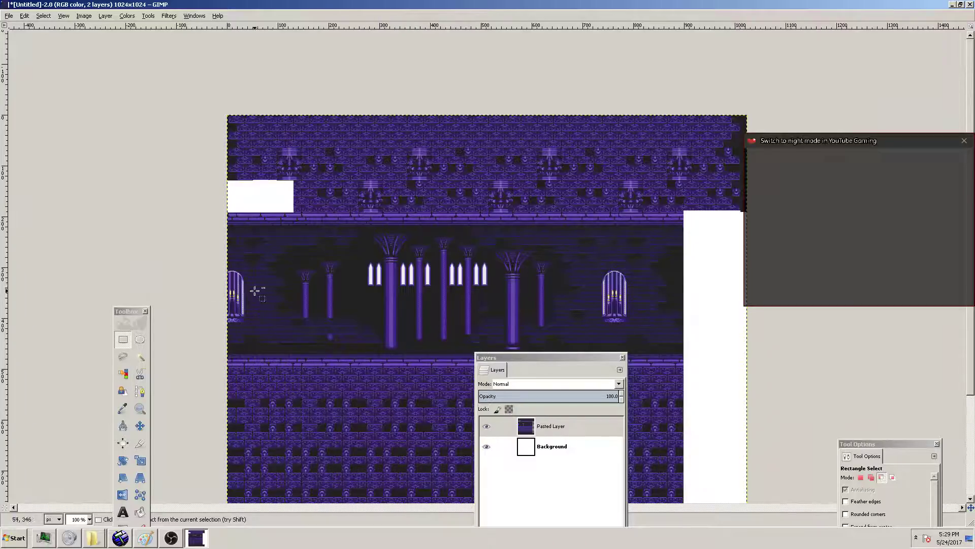
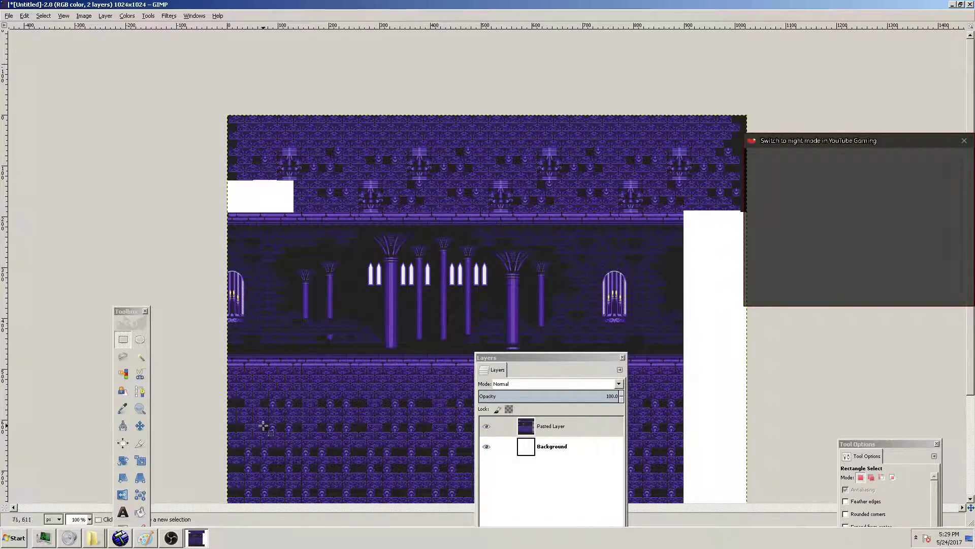
Switch to OBS, check the Display Capture source's properties, accept them, and return to GIMP
left_click(170, 537)
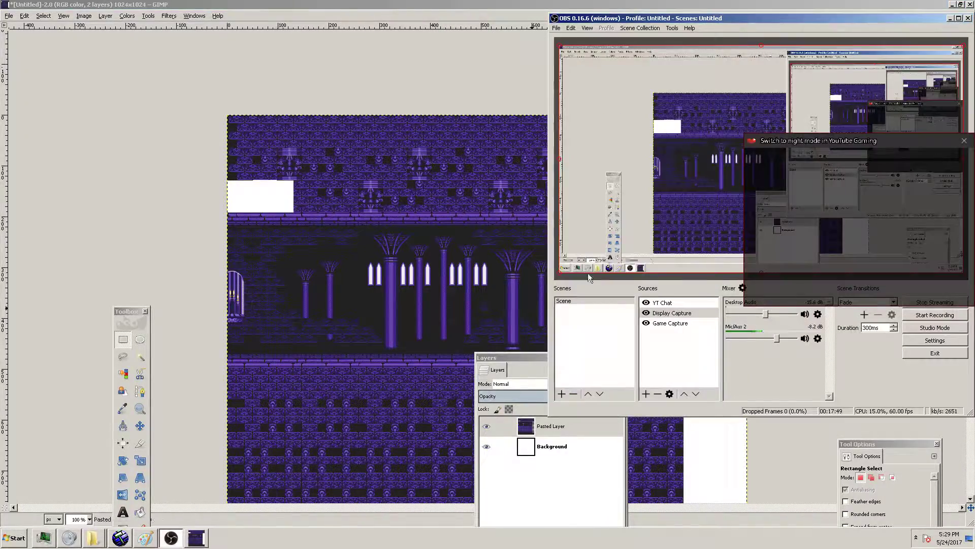
right_click(665, 312)
left_click(675, 430)
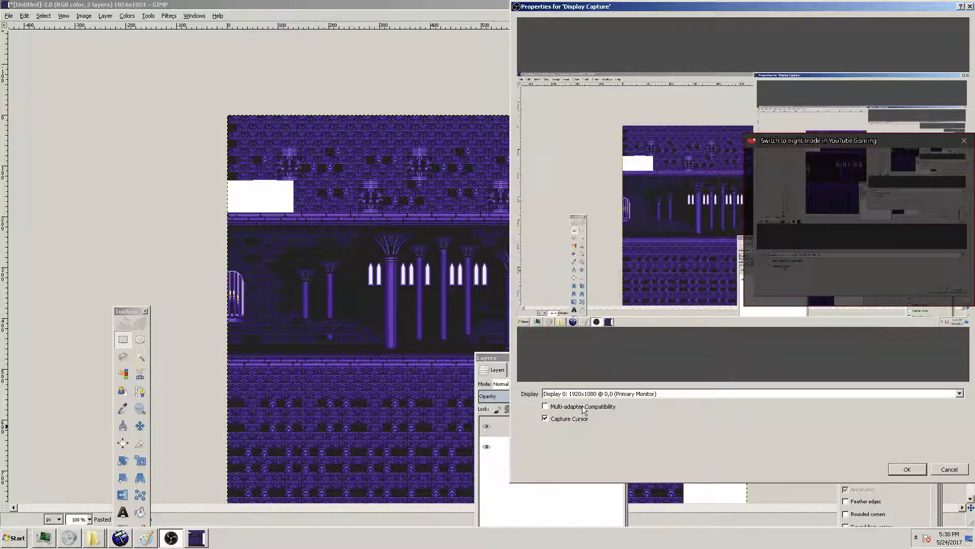
left_click(907, 468)
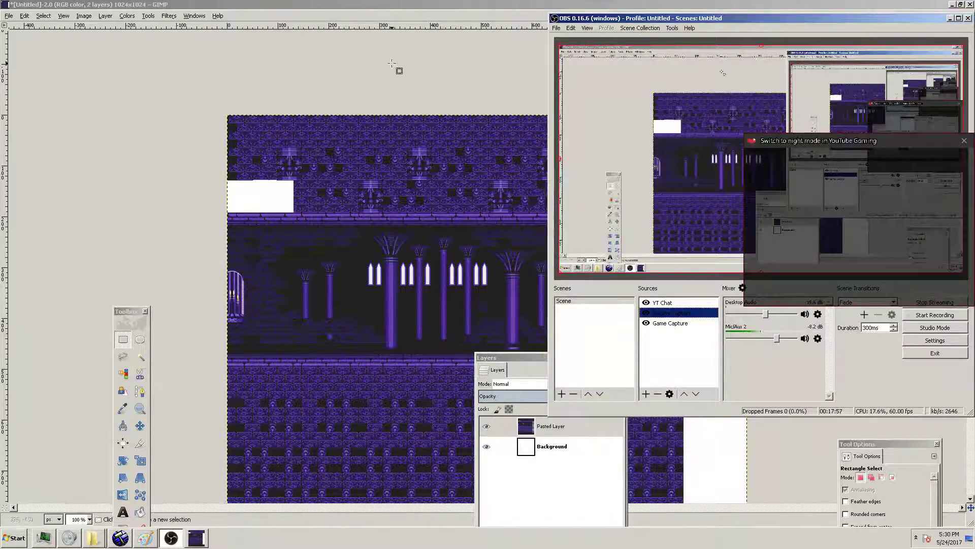
left_click(950, 18)
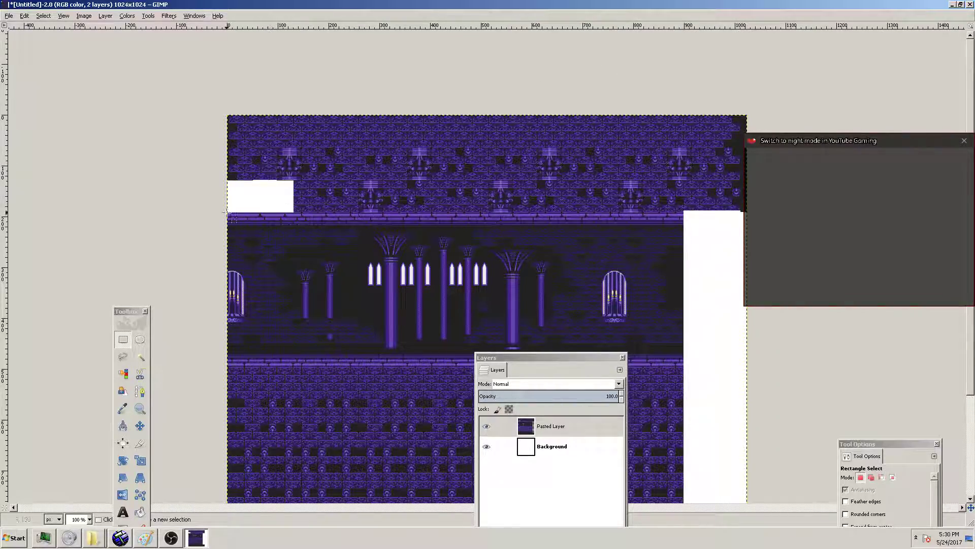
Copy a patch of plain dark background, paste it over the bricks at the left edge just below the ledge, and anchor it
scroll(201, 223, "up", 4, "ctrl")
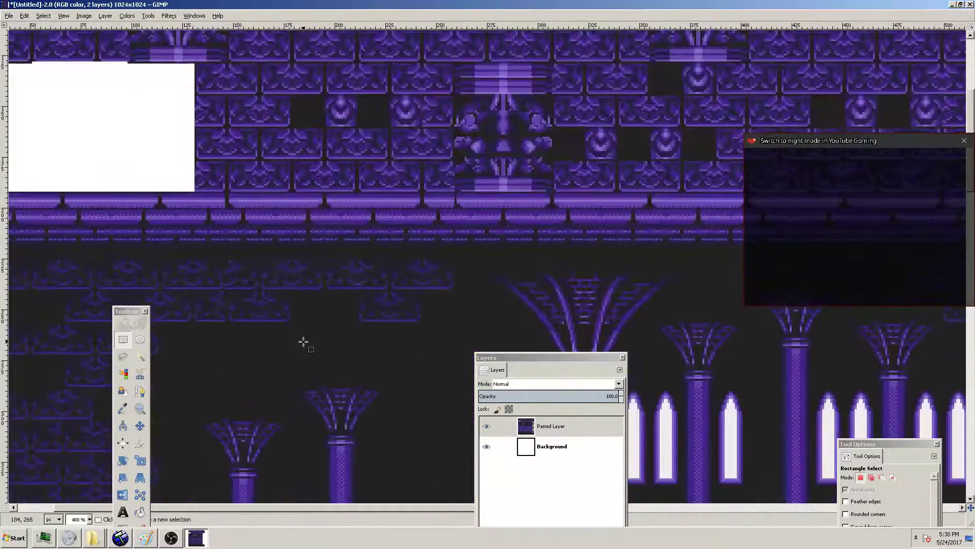
left_click_drag(315, 337, 44, 264)
key("ctrl+c")
key("ctrl+v")
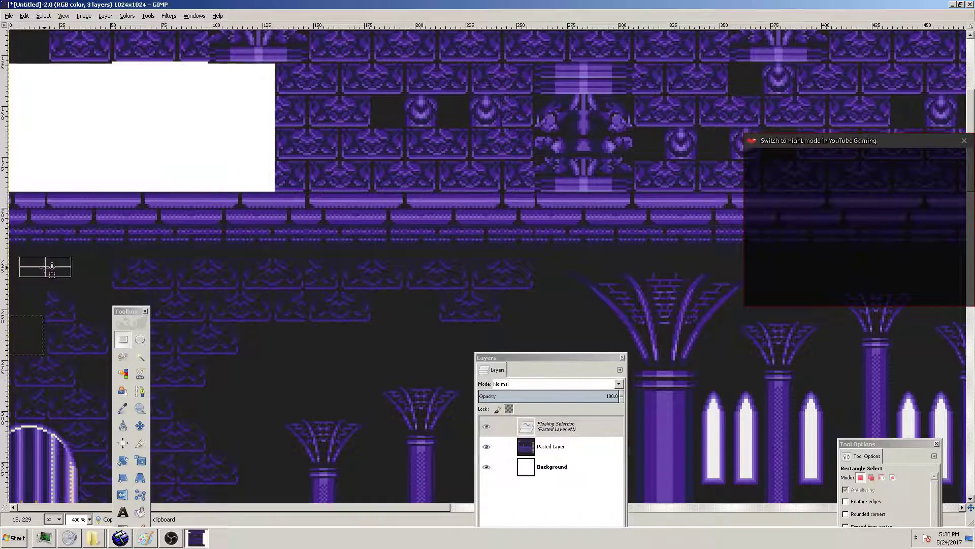
left_click(41, 273)
scroll(36, 275, "down", 5)
scroll(38, 270, "up", 3)
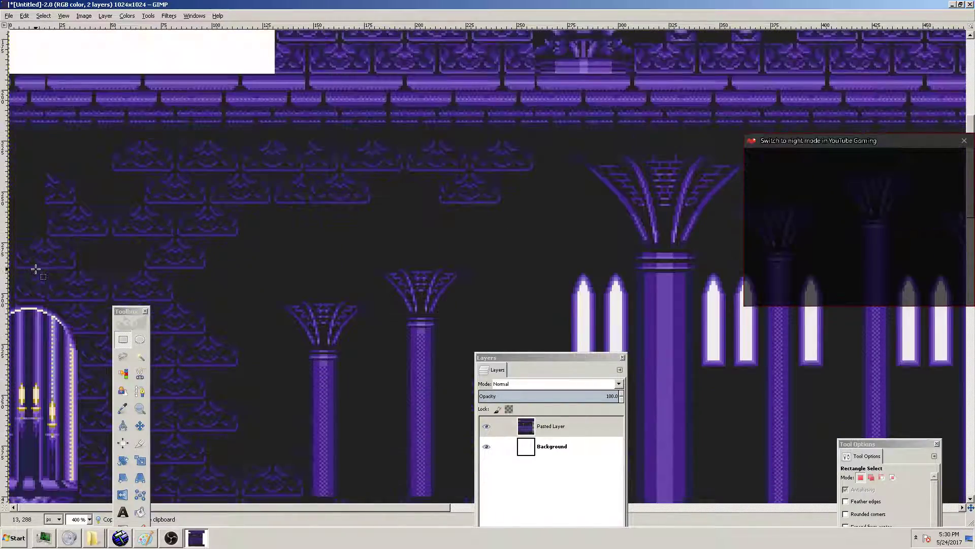
Paste further copies of the dark patch along the left edge above the arched window, moving the toolbox out of the way
key("ctrl+v")
left_click_drag(505, 272, 6, 288)
left_click(36, 237)
key("ctrl+v")
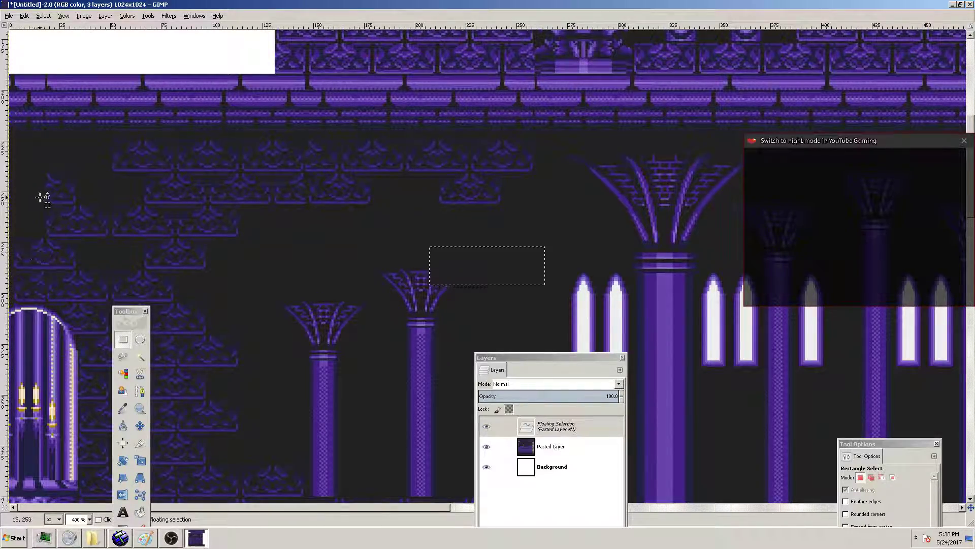
left_click_drag(510, 273, 74, 329)
left_click_drag(127, 311, 403, 331)
key("ctrl+z")
key("ctrl+z")
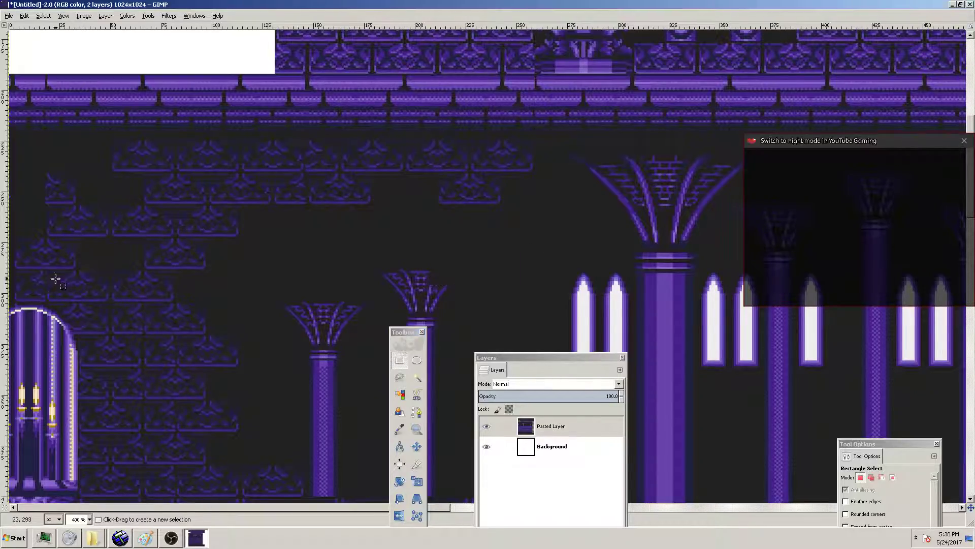
key("ctrl+y")
left_click(377, 237)
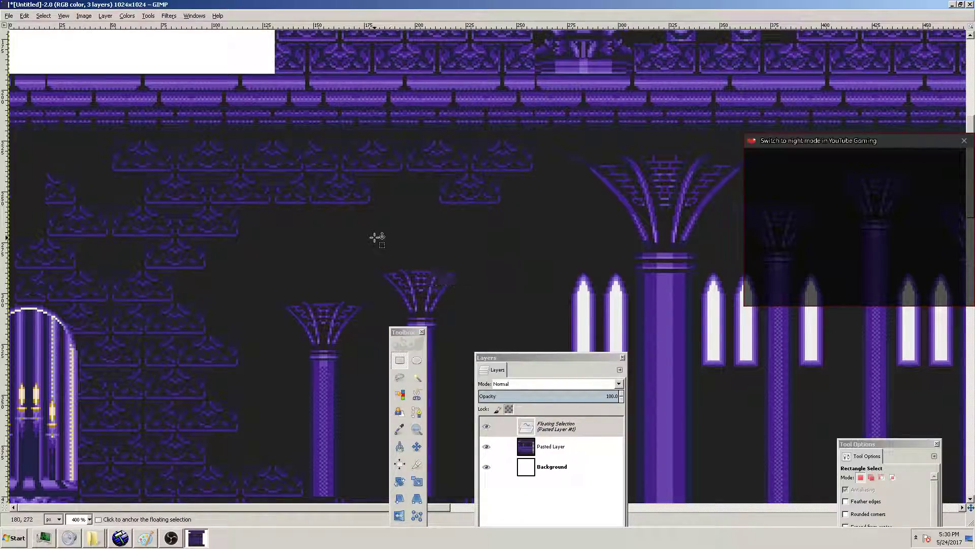
Cut the half arched window at the canvas's left edge, paste it back farther right, and anchor it
scroll(21, 264, "down", 3)
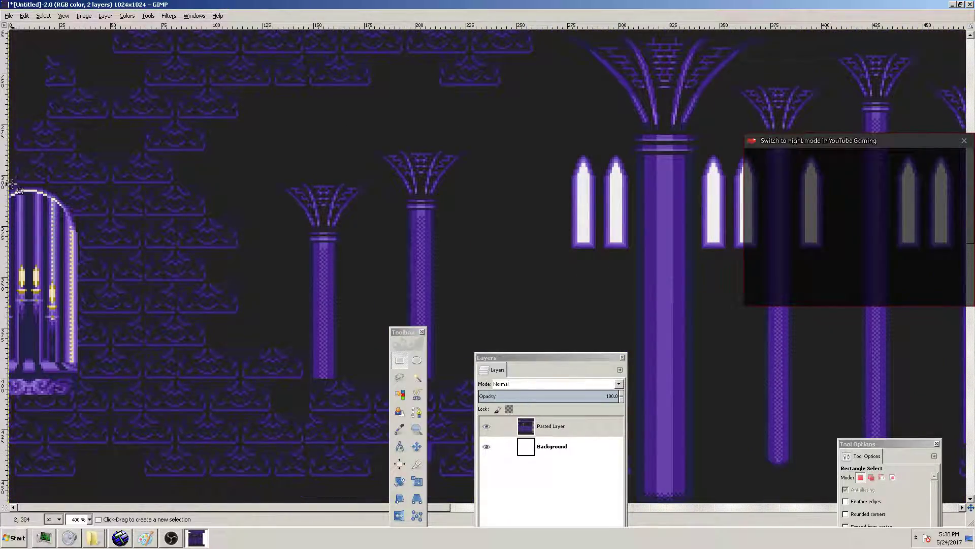
left_click_drag(84, 183, 9, 394)
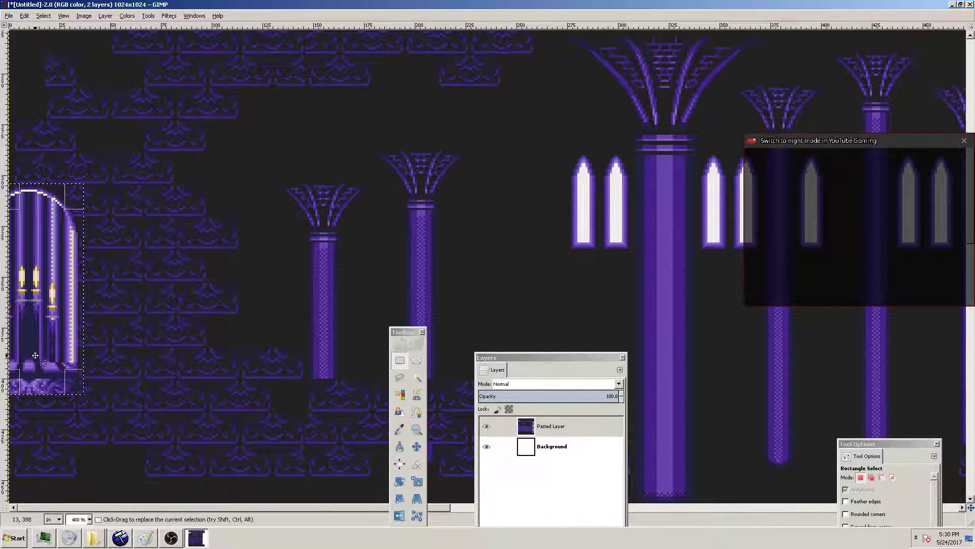
key("ctrl+x")
key("ctrl+v")
left_click_drag(46, 237, 90, 238)
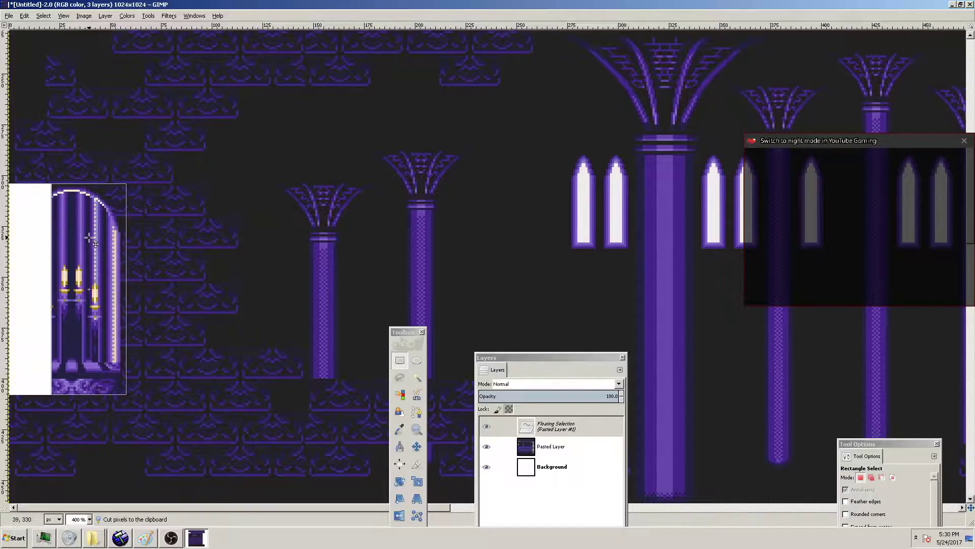
key("ctrl+z")
left_click_drag(50, 273, 110, 273)
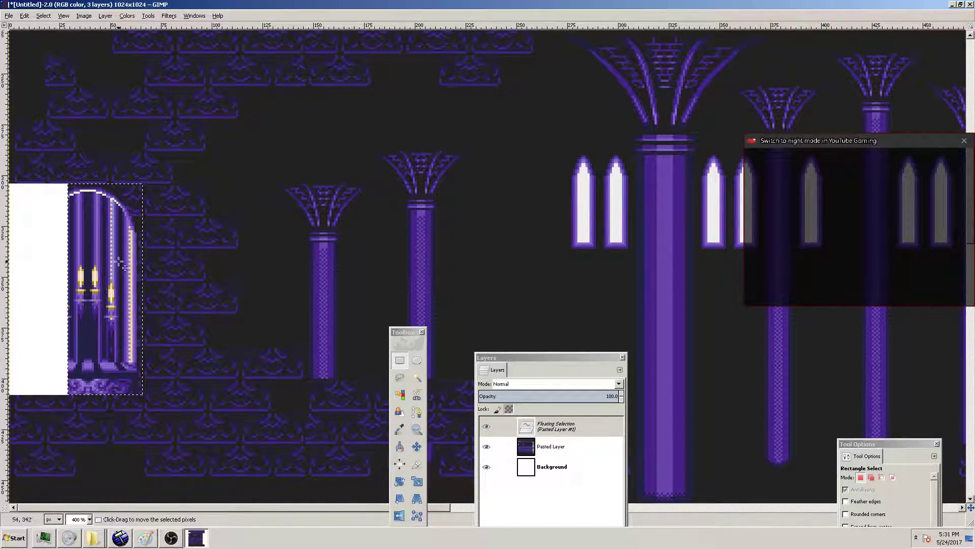
left_click(177, 249)
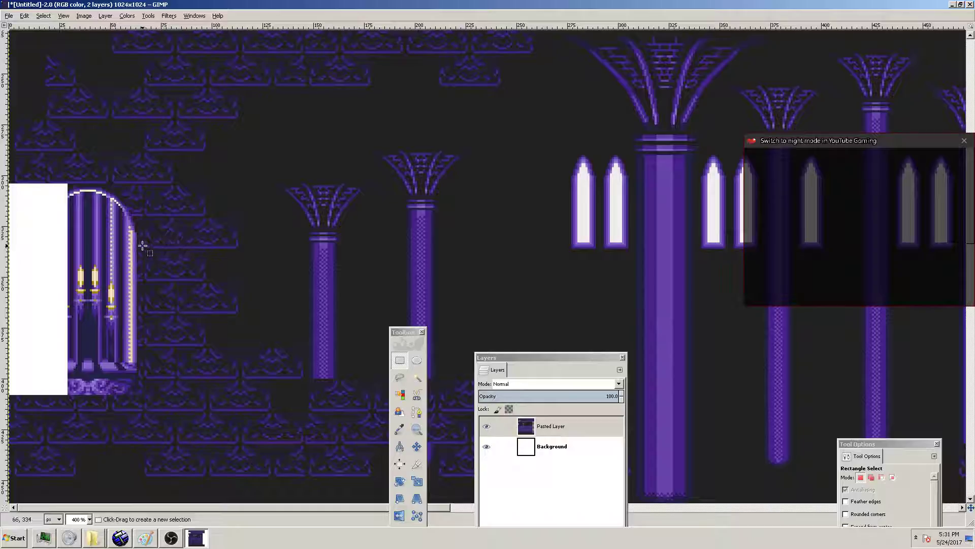
Put the half arched window back flush against the canvas's left edge and anchor it
key("ctrl")
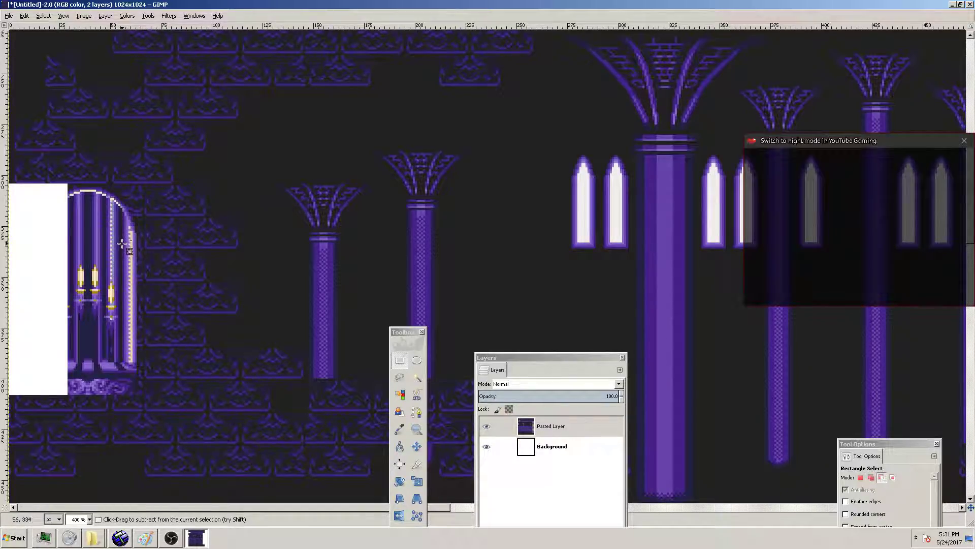
scroll(121, 244, "up", 3, "ctrl")
key("ctrl+v")
left_click_drag(114, 211, 6, 213)
left_click(226, 429)
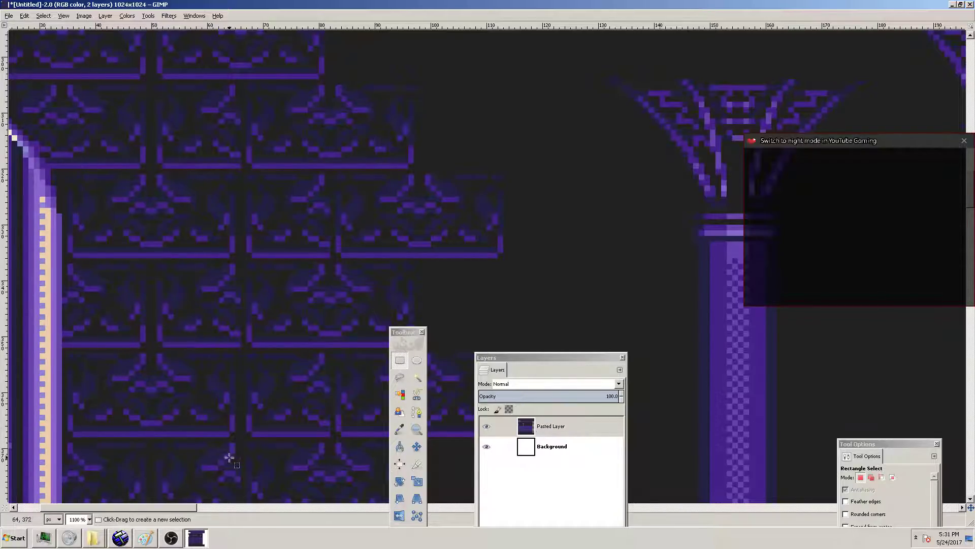
Cut the half arched window with its surrounding bricks, about 49 × 149 px, paste it immediately right of the emptied area, and anchor it
left_click_drag(196, 507, 117, 498)
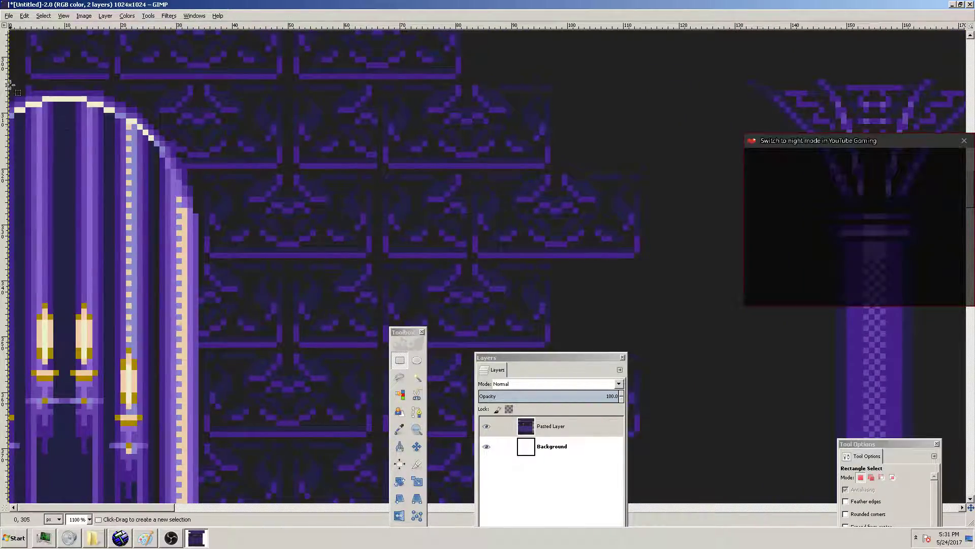
left_click_drag(10, 84, 288, 446)
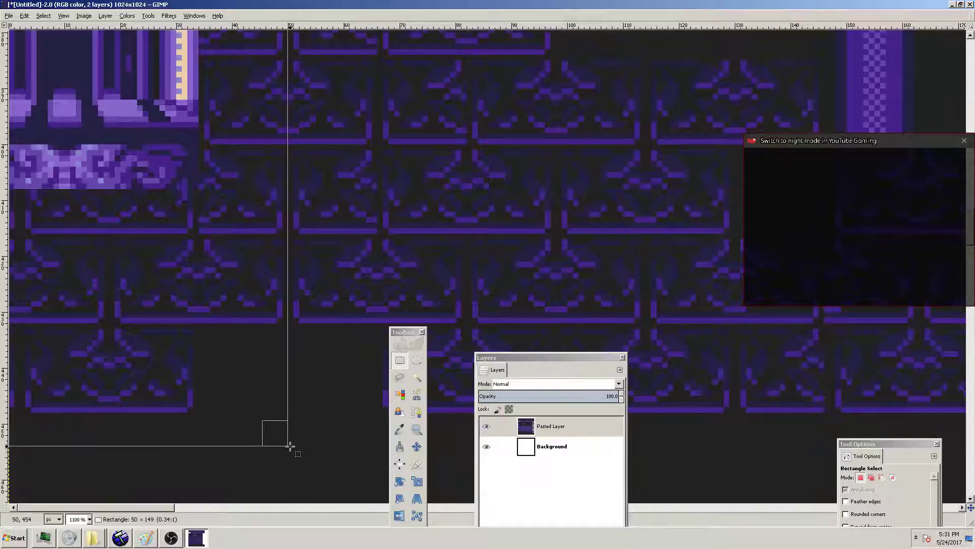
scroll(302, 218, "up", 10)
left_click_drag(278, 258, 268, 263)
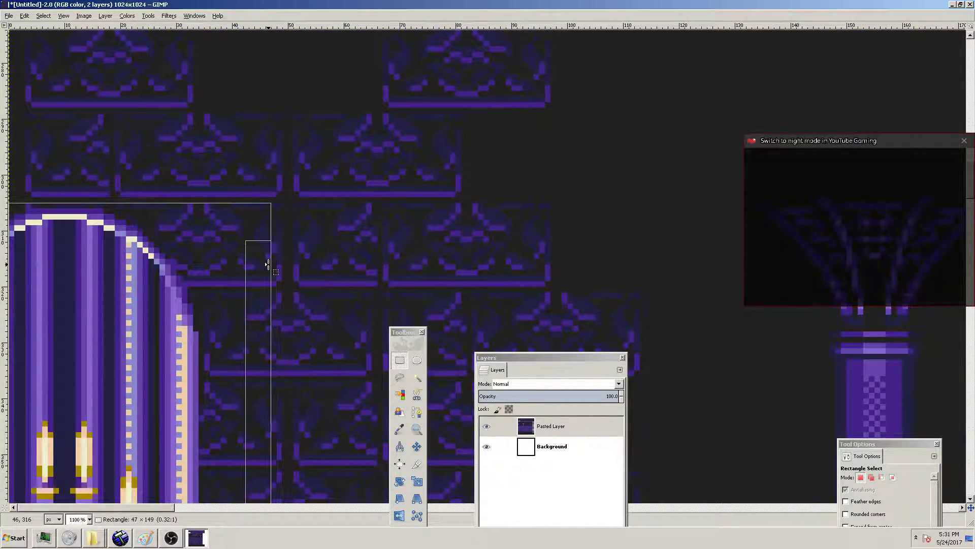
left_click_drag(269, 261, 273, 262)
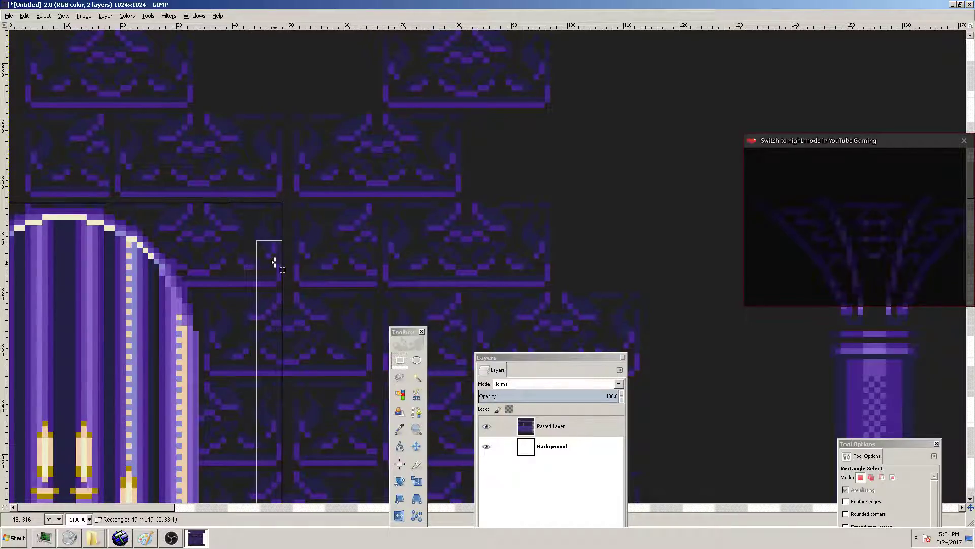
key("ctrl+x")
key("ctrl+v")
left_click_drag(216, 251, 492, 253)
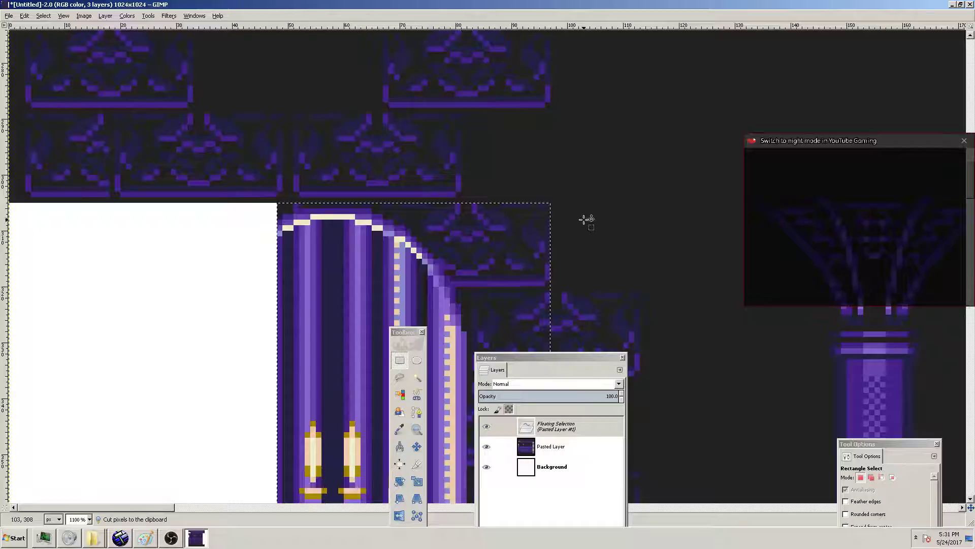
left_click(486, 208)
Examine the blank area beside the shifted half window and the surrounding castle scenery
scroll(486, 208, "down", 4, "ctrl")
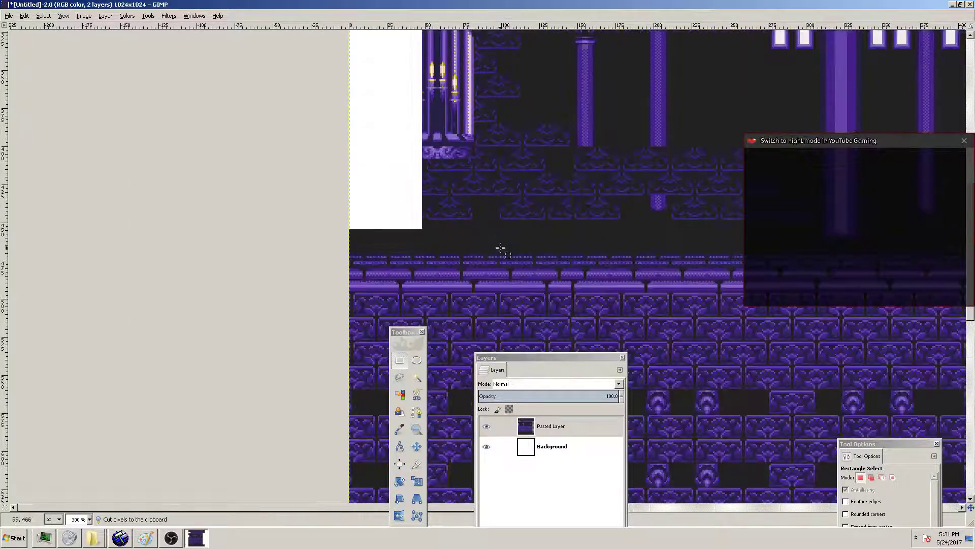
scroll(496, 227, "up", 2)
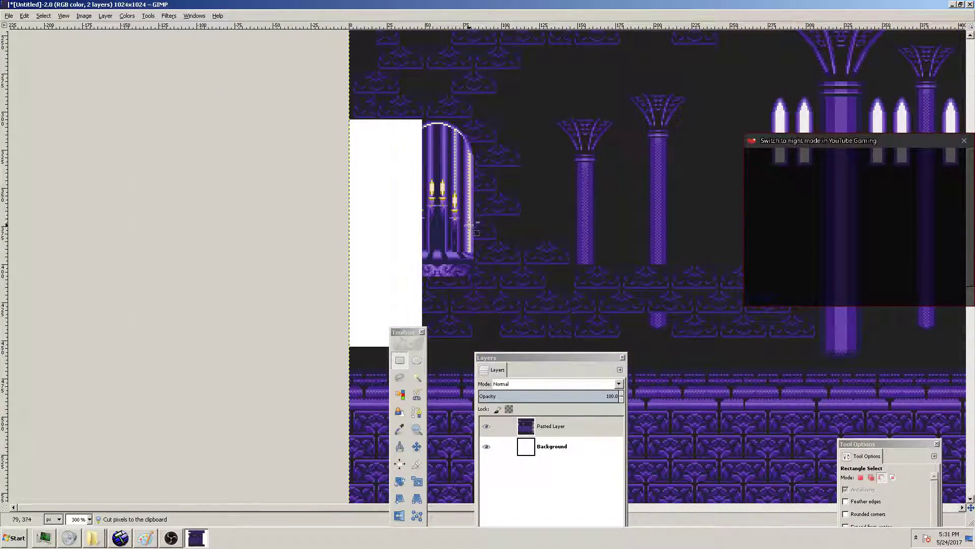
scroll(458, 232, "down", 1, "ctrl")
scroll(459, 232, "down", 3)
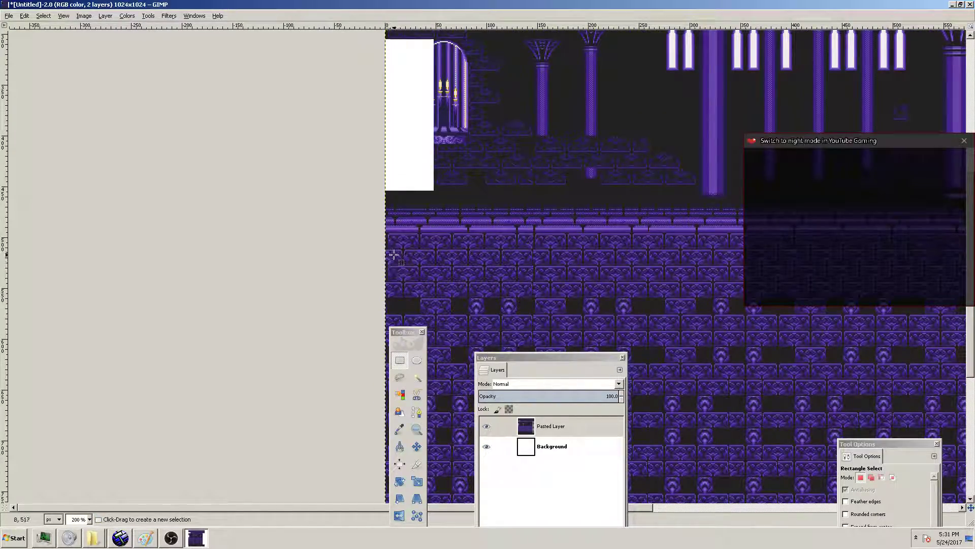
scroll(391, 257, "up", 5)
scroll(394, 264, "down", 6)
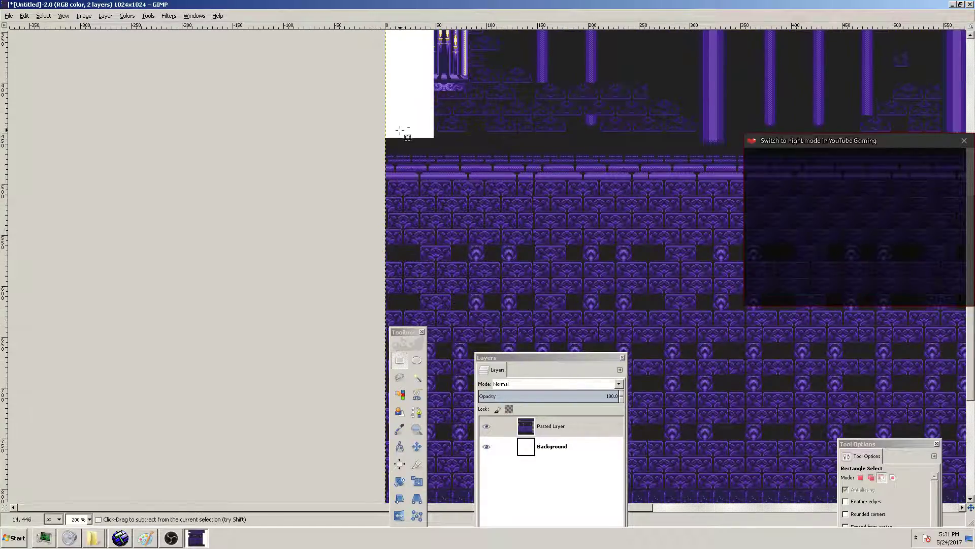
scroll(400, 130, "up", 3, "ctrl")
scroll(354, 166, "up", 1, "ctrl")
scroll(403, 167, "up", 8)
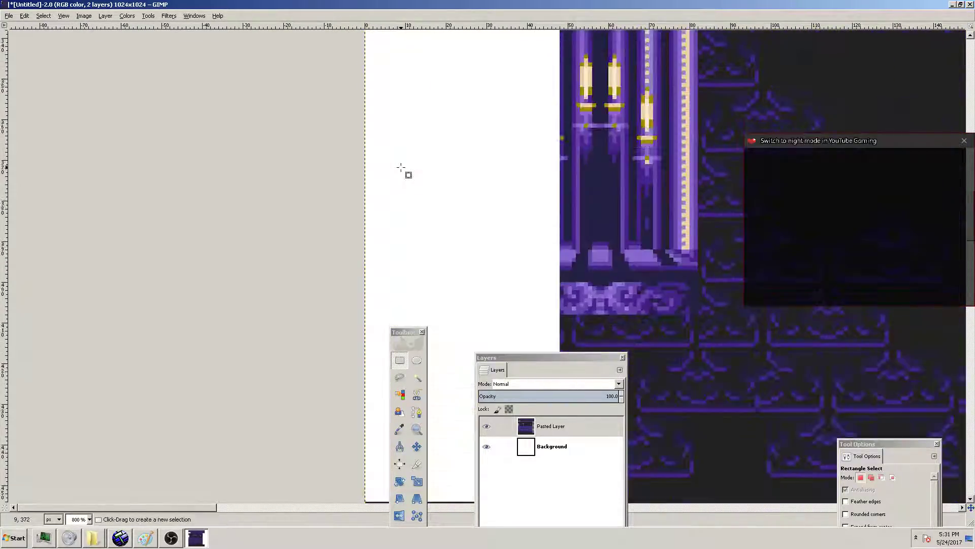
scroll(411, 173, "down", 3, "ctrl")
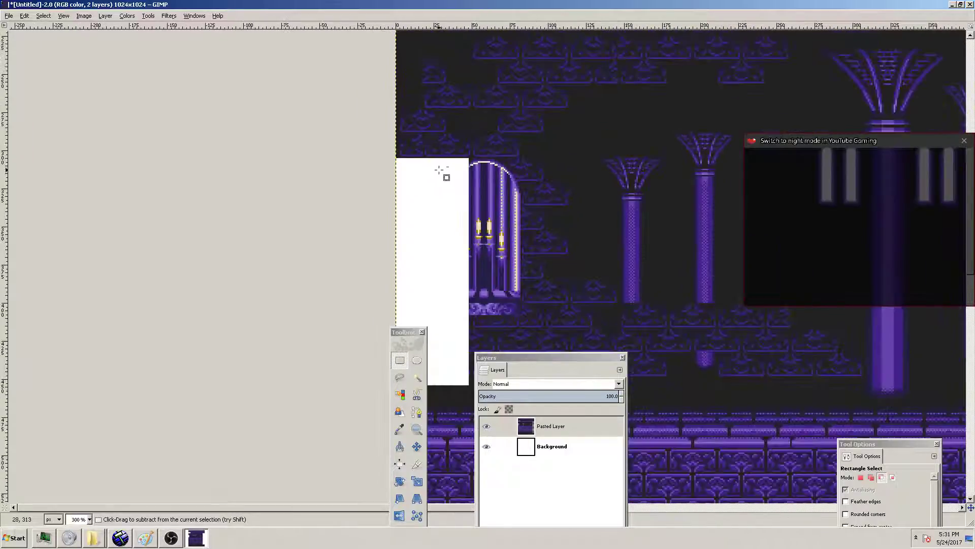
scroll(522, 159, "up", 3)
scroll(495, 167, "down", 3)
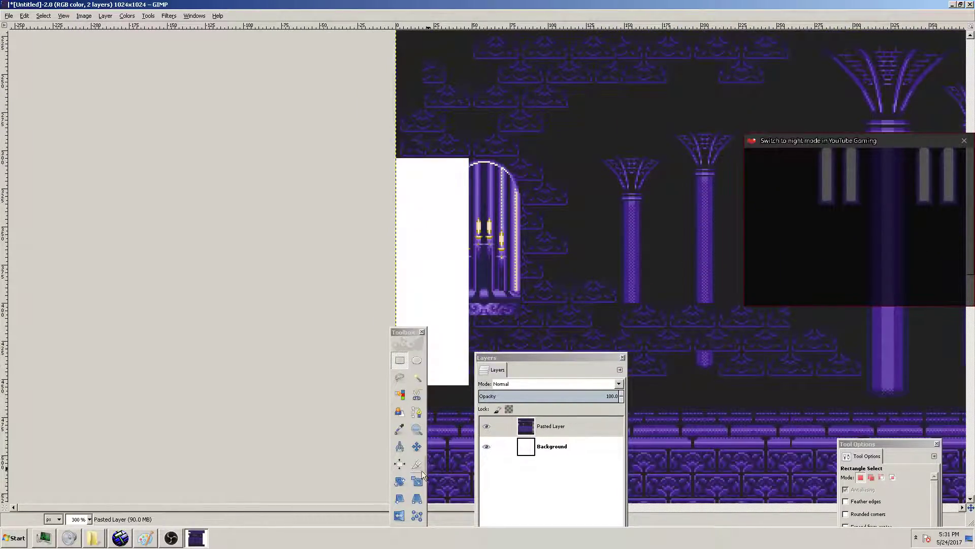
Move the toolbox and Layers windows clear of the blank area, and select the arched window's right half with the bricks beside it
left_click_drag(404, 337, 251, 328)
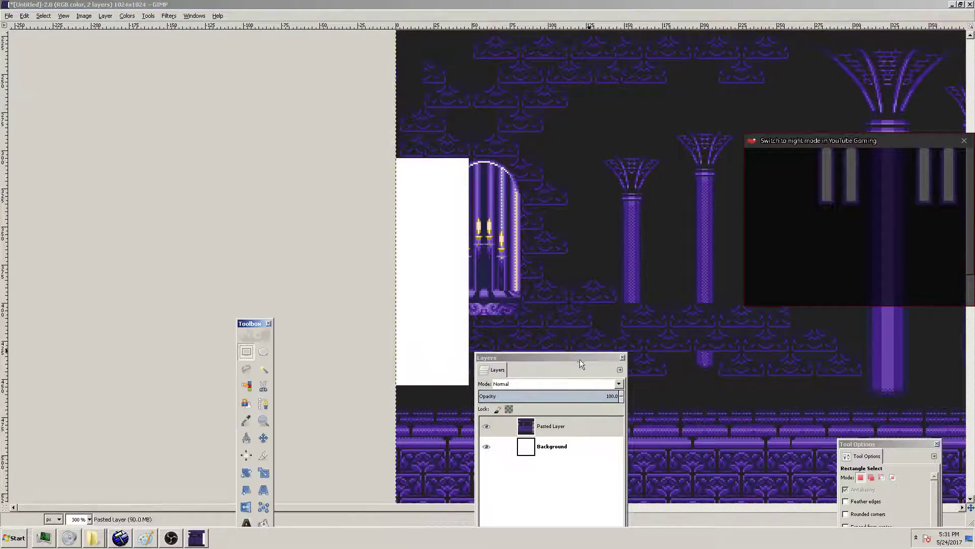
left_click_drag(578, 356, 806, 352)
scroll(449, 148, "up", 4, "ctrl")
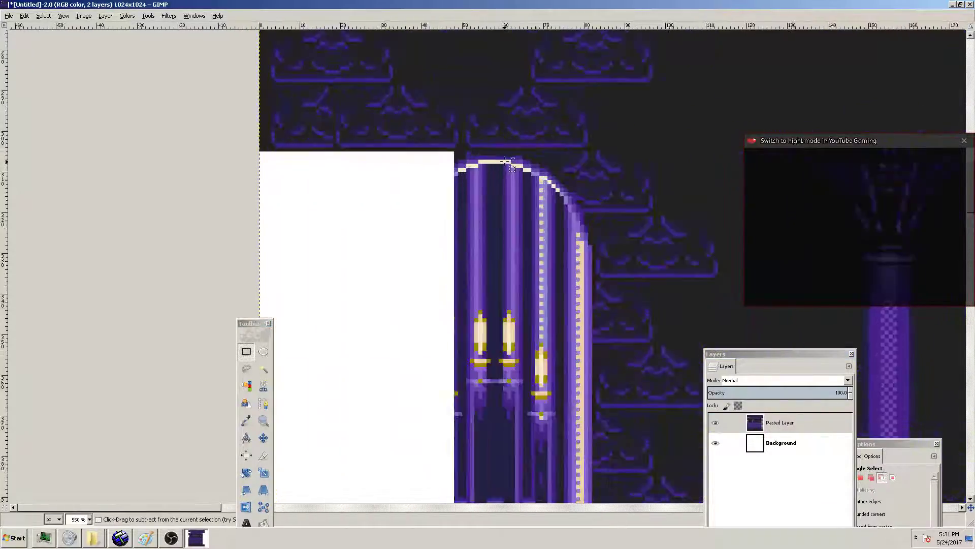
left_click_drag(485, 149, 579, 393)
mouse_move(487, 268)
left_mouse_down()
mouse_move(512, 278)
mouse_move(502, 274)
left_mouse_up()
left_click_drag(564, 384, 906, 347)
scroll(961, 350, "down", 2, "ctrl")
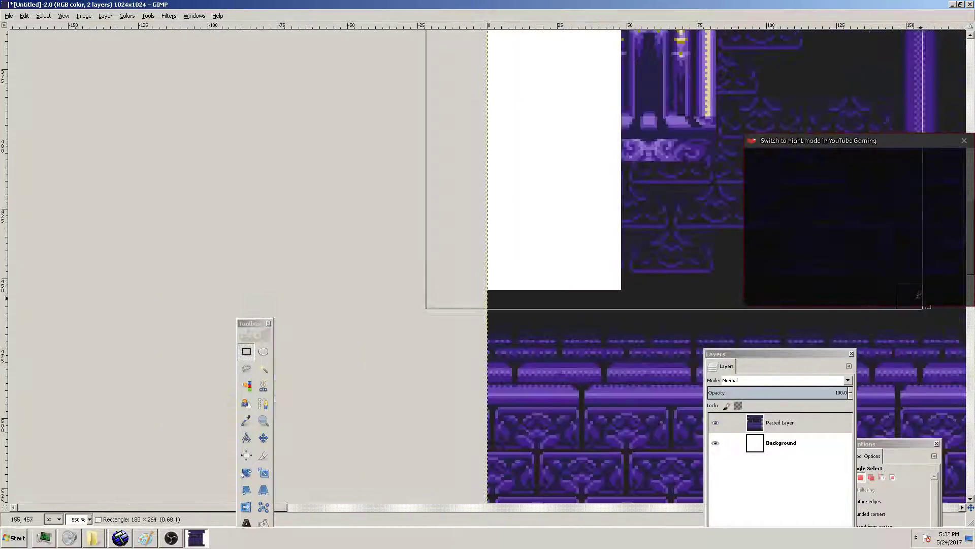
left_click_drag(879, 326, 881, 279)
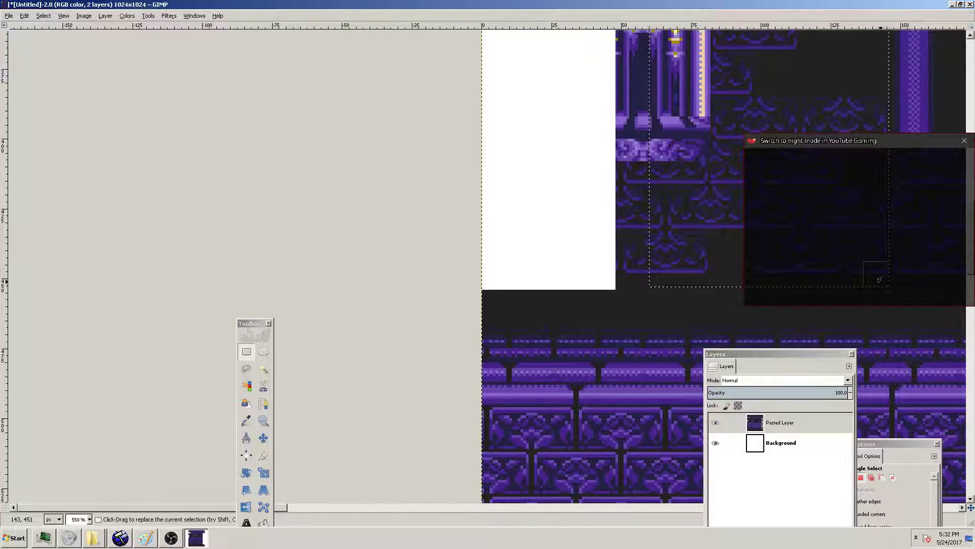
Copy and paste the selected window half and bricks, and flip the pasted copy horizontally
key("ctrl+c")
key("ctrl+v")
left_click(245, 507)
left_click(690, 142)
Move the mirrored copy over the blank area until it completes the arched window symmetrically, and anchor it
left_click(263, 437)
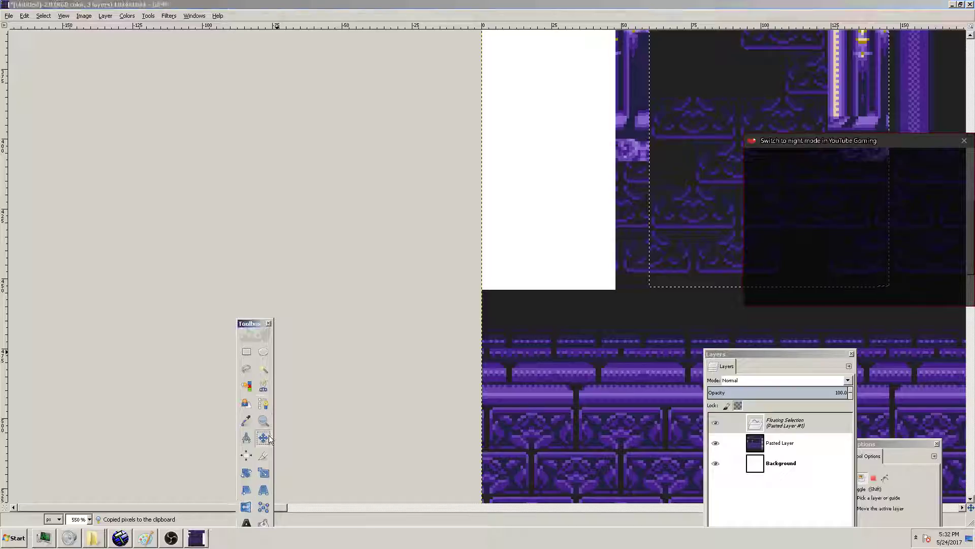
left_click_drag(705, 191, 474, 191)
scroll(603, 65, "up", 2)
left_click_drag(634, 178, 618, 178)
scroll(613, 244, "down", 4)
scroll(624, 275, "up", 5)
scroll(639, 262, "up", 3, "ctrl")
mouse_move(609, 285)
left_mouse_down()
mouse_move(573, 285)
mouse_move(590, 287)
left_mouse_up()
left_click(647, 249)
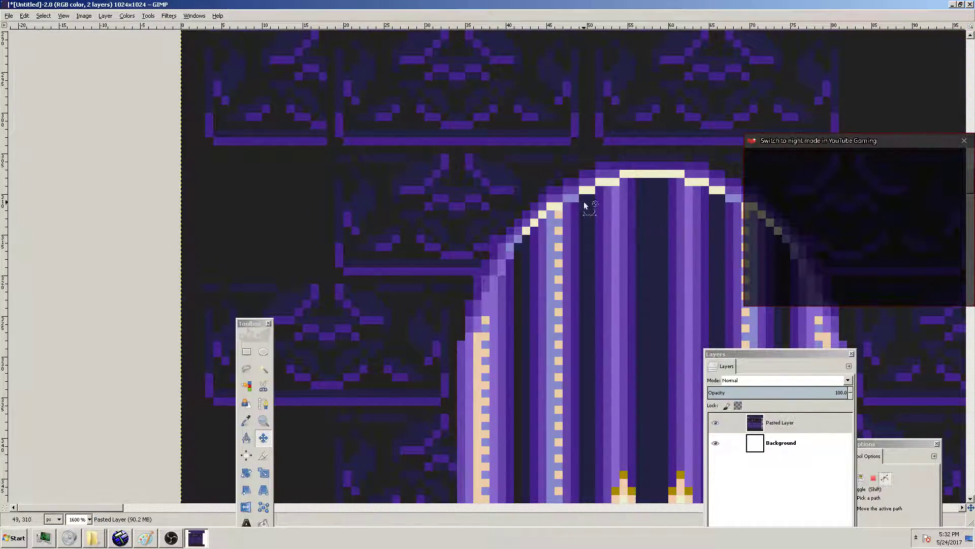
Copy a patch of plain dark background and paste it over the white strip below the arched window's bricks
scroll(511, 249, "down", 2, "ctrl")
scroll(487, 246, "down", 7)
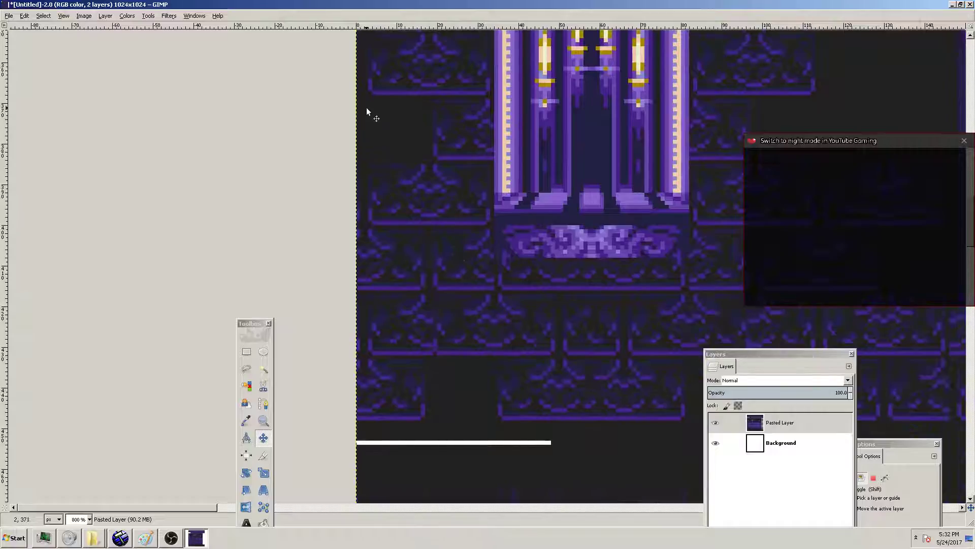
left_click(248, 353)
left_click_drag(436, 371, 486, 453)
key("ctrl+c")
key("ctrl+v")
left_click(374, 349)
Paste further dark patches over the cut-off bricks along the canvas's left edge below the arched window, and anchor them
key("ctrl+c")
key("ctrl+v")
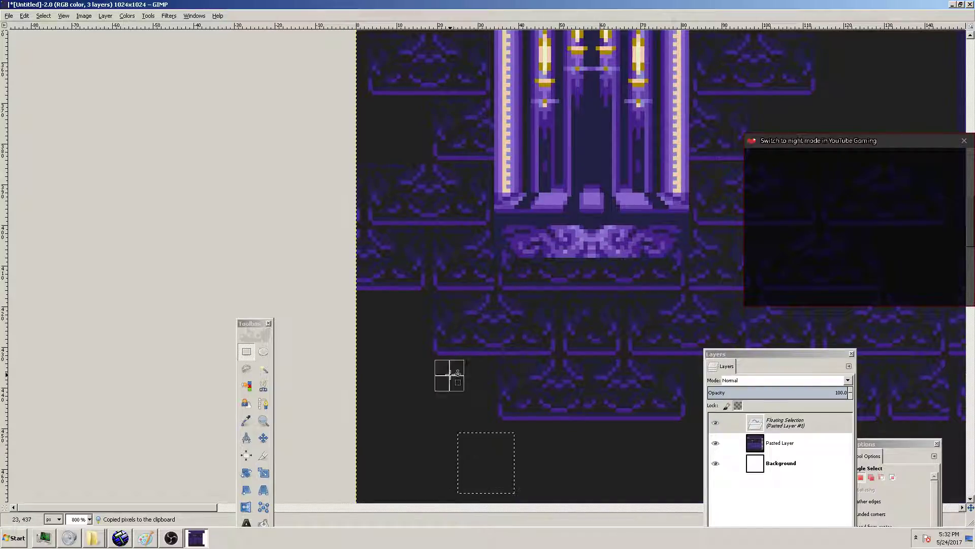
left_click(449, 374)
key("ctrl+v")
left_click_drag(653, 269, 355, 196)
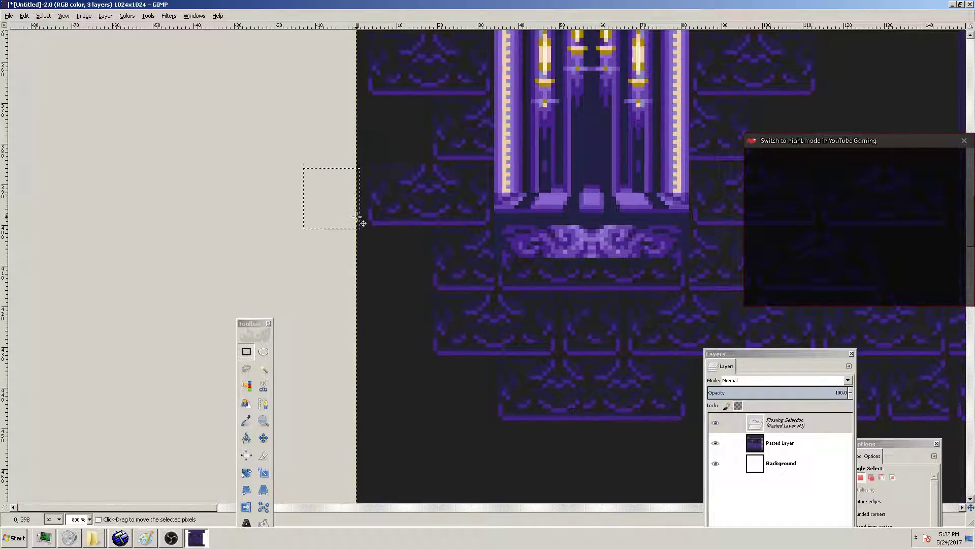
left_click(397, 242)
Check the whole canvas, including the completed window, for remaining blank white areas
scroll(397, 209, "up", 5)
scroll(404, 223, "down", 3, "ctrl")
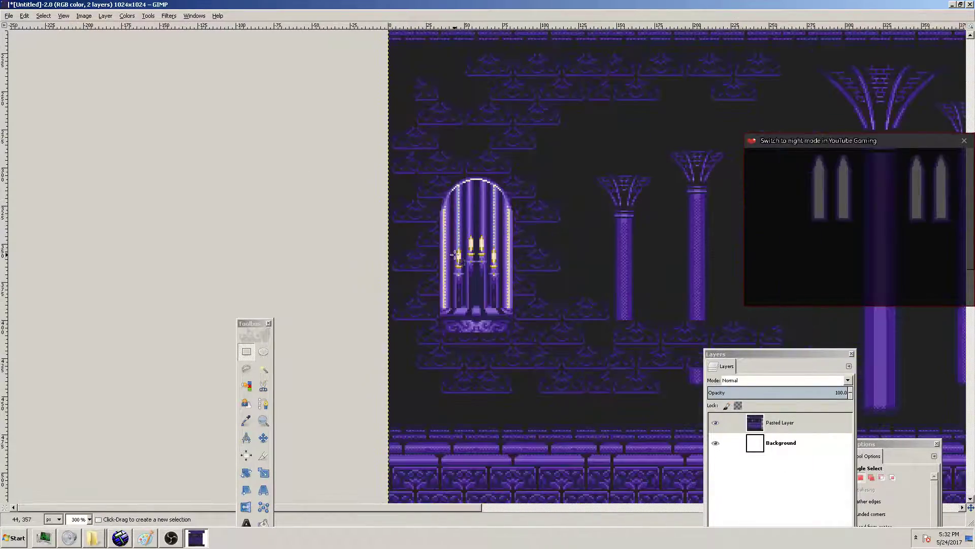
scroll(464, 241, "down", 2, "ctrl")
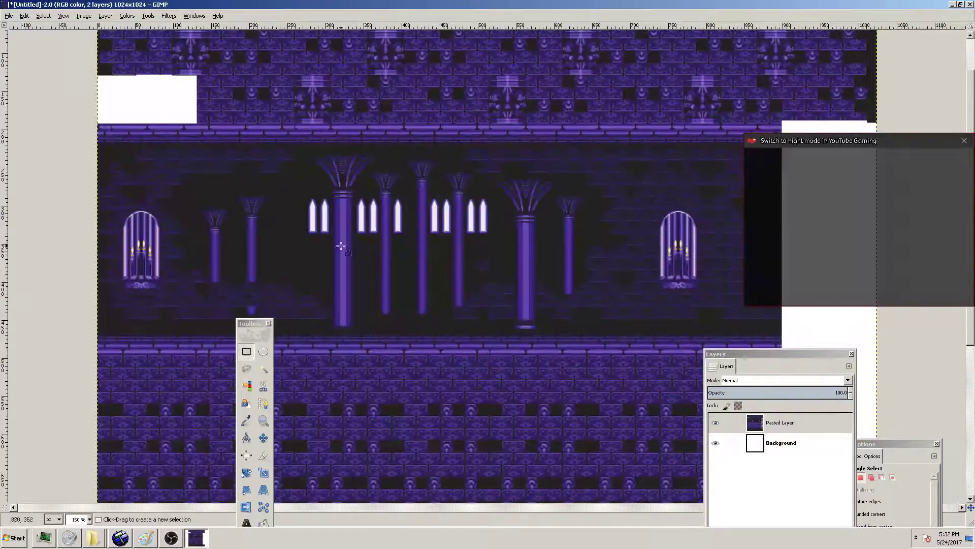
scroll(116, 288, "down", 5)
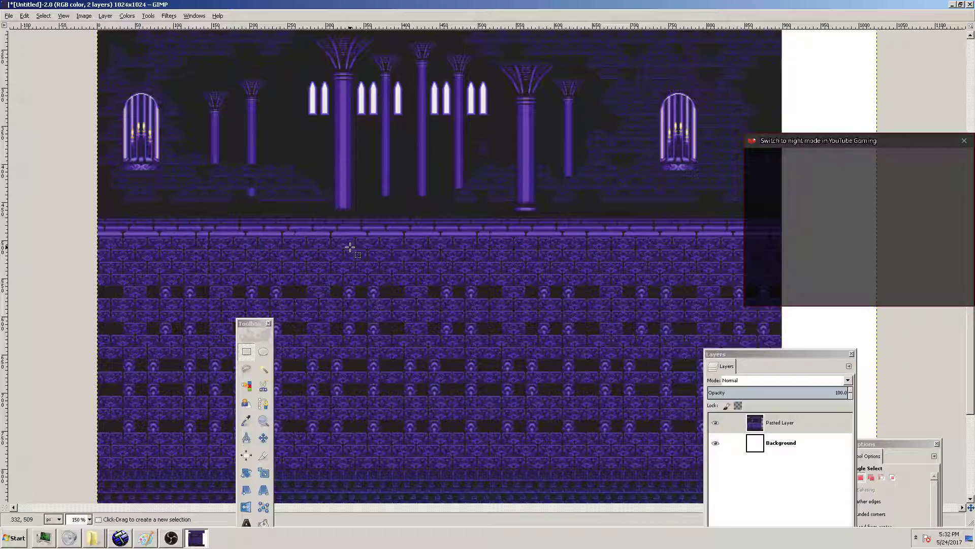
scroll(372, 235, "down", 2, "ctrl")
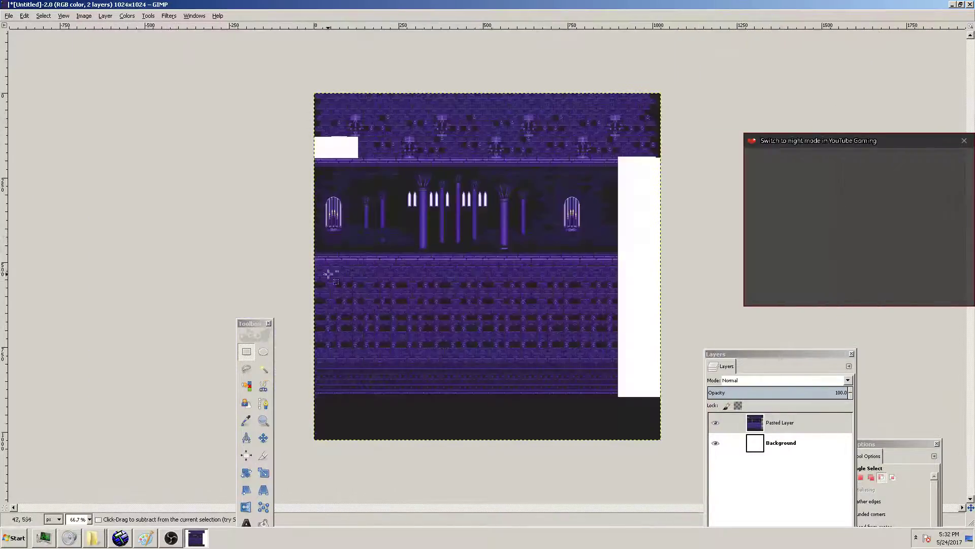
scroll(489, 398, "up", 1, "ctrl")
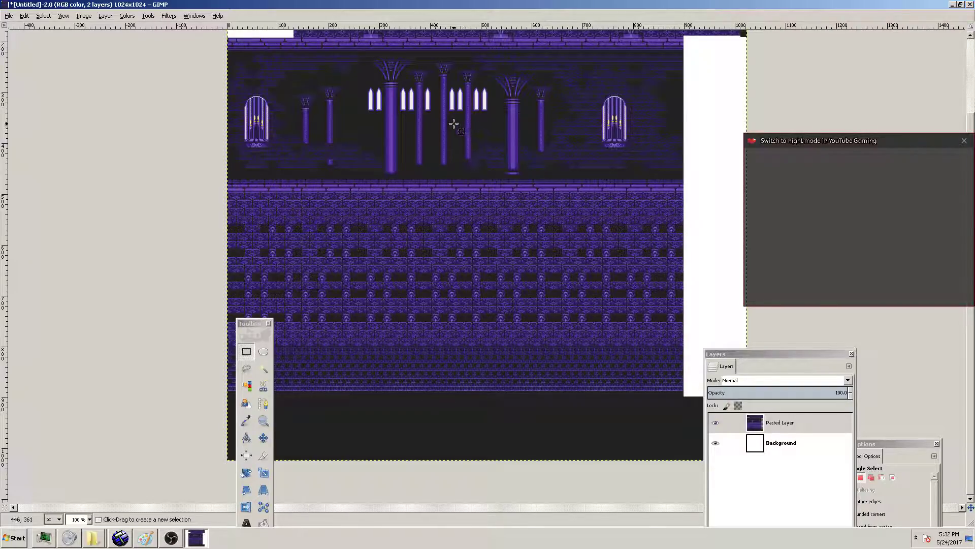
scroll(453, 122, "up", 3)
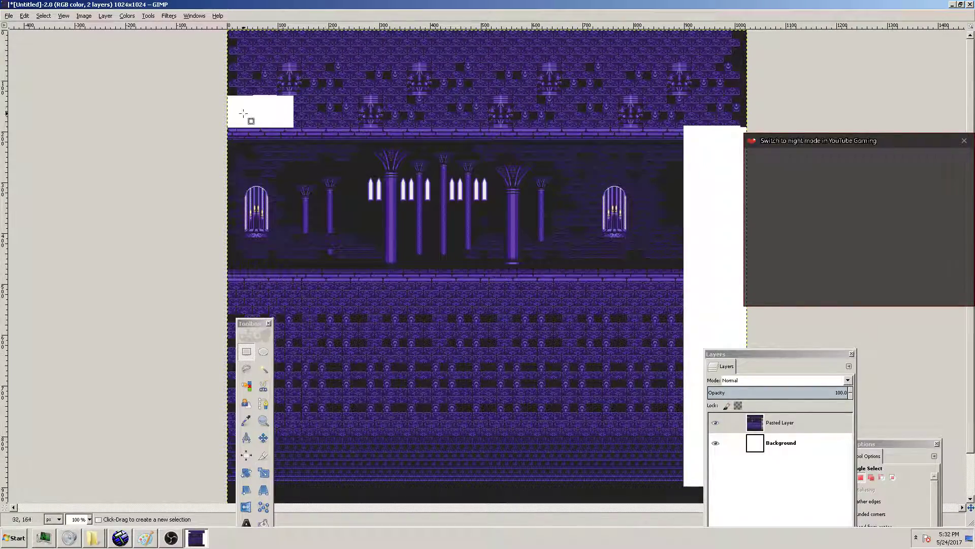
Copy and paste the brick block with its ornament beside the upper blank area, about 208 × 64 px
scroll(247, 112, "up", 2, "ctrl")
scroll(96, 107, "up", 1, "ctrl")
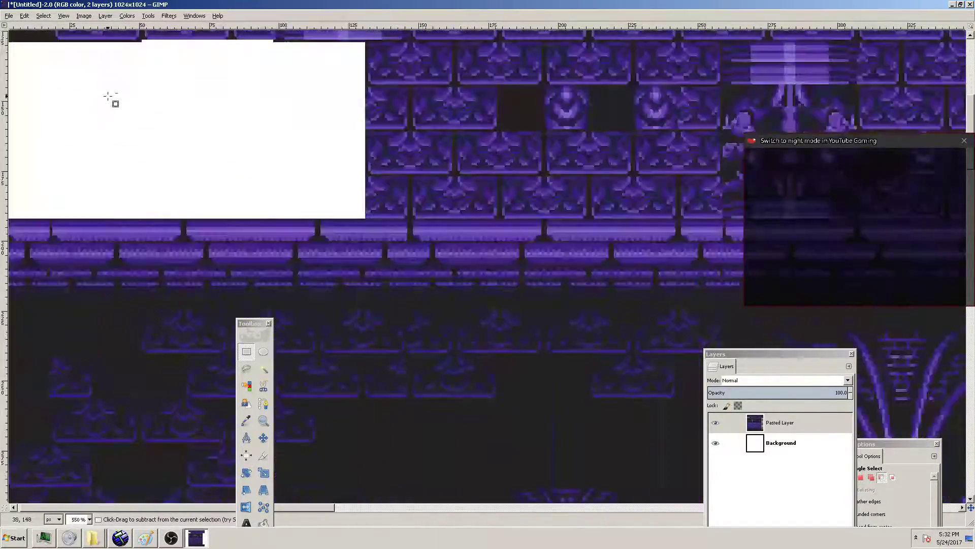
scroll(320, 146, "up", 2, "ctrl")
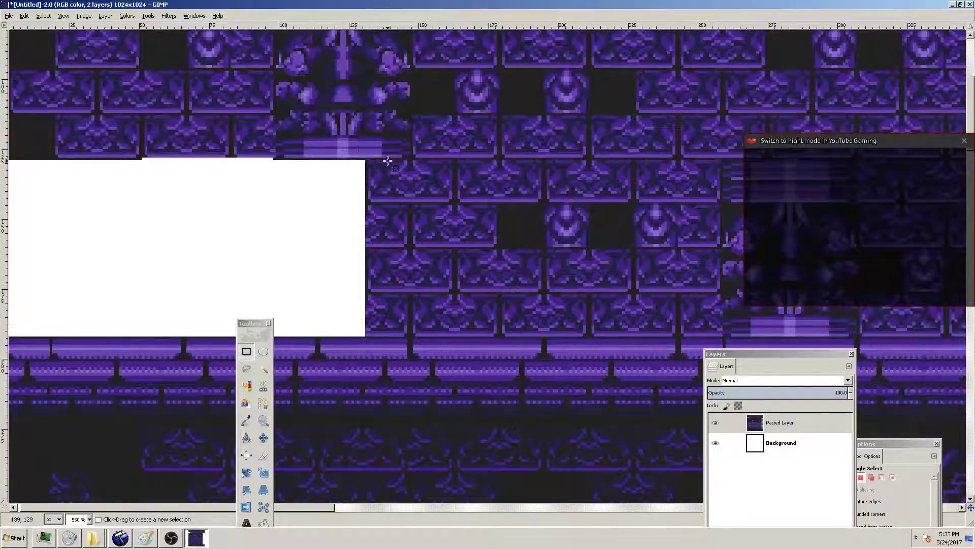
left_click_drag(365, 159, 949, 221)
scroll(807, 325, "down", 3)
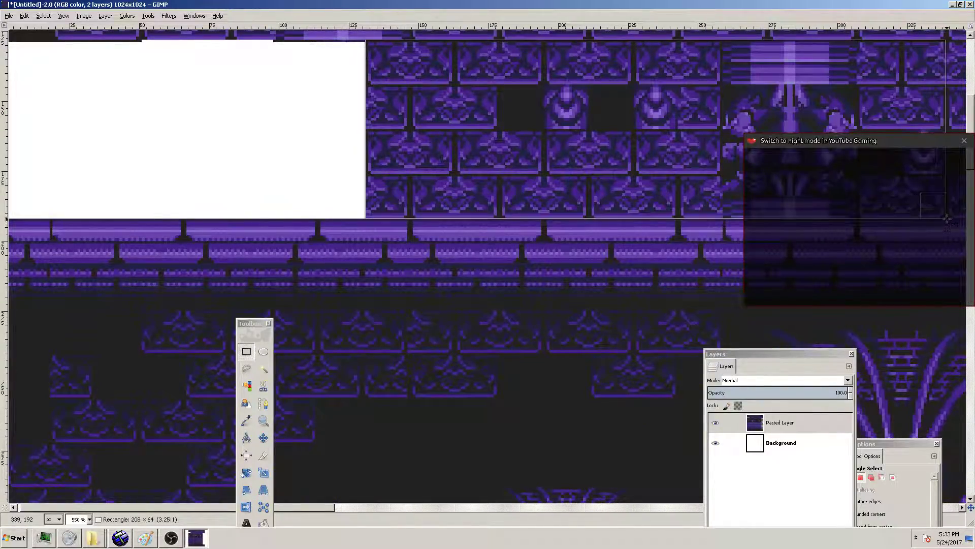
key("ctrl+c")
key("ctrl+v")
Move the pasted brick block over the upper blank area with its ornament flush against the canvas's left edge, and anchor it
left_click_drag(770, 145, 167, 142)
scroll(139, 108, "down", 3, "ctrl")
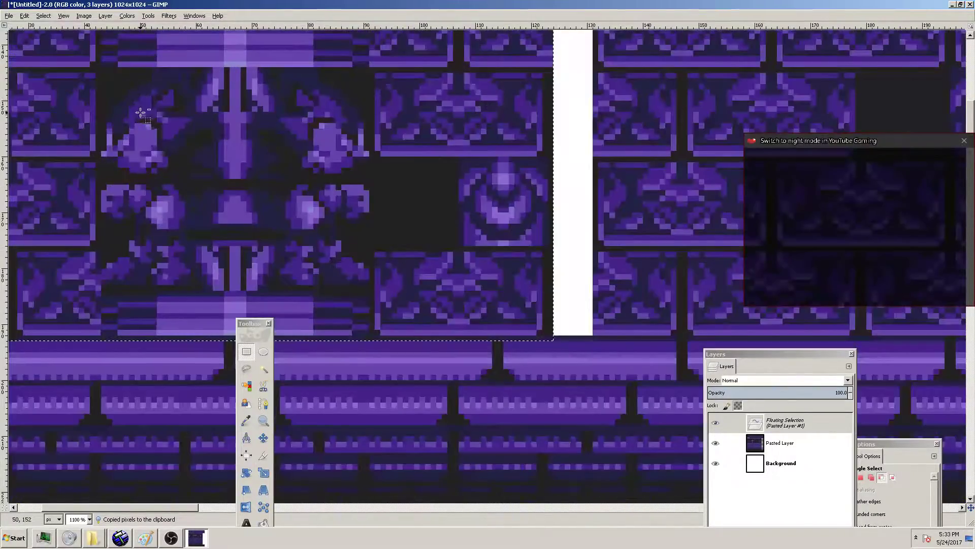
scroll(130, 87, "up", 2)
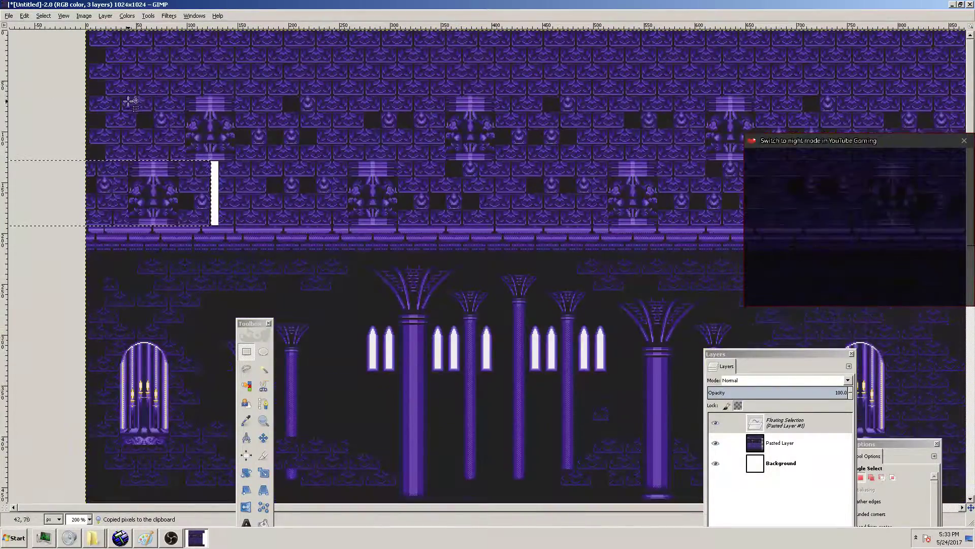
scroll(69, 160, "up", 2, "ctrl")
left_click_drag(268, 193, 183, 193)
left_click(197, 130)
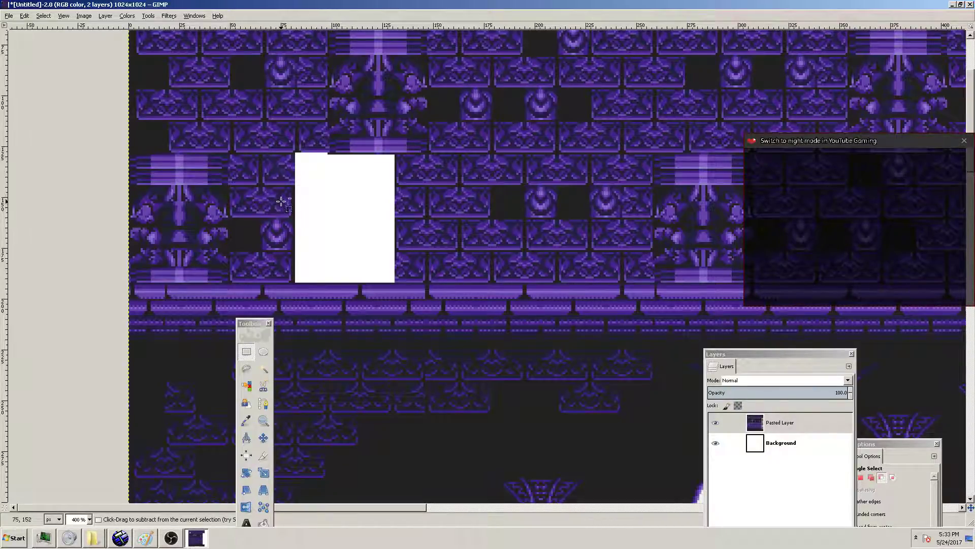
Cut the ornament and bricks at the left edge, about 83 × 63 px, paste them slightly farther right, and anchor them
scroll(184, 167, "up", 2, "ctrl")
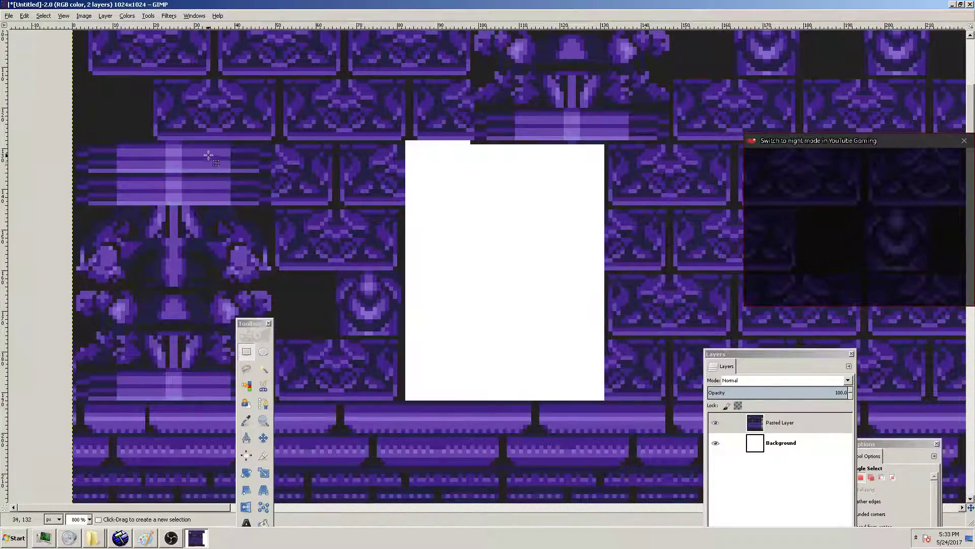
left_click_drag(72, 145, 410, 400)
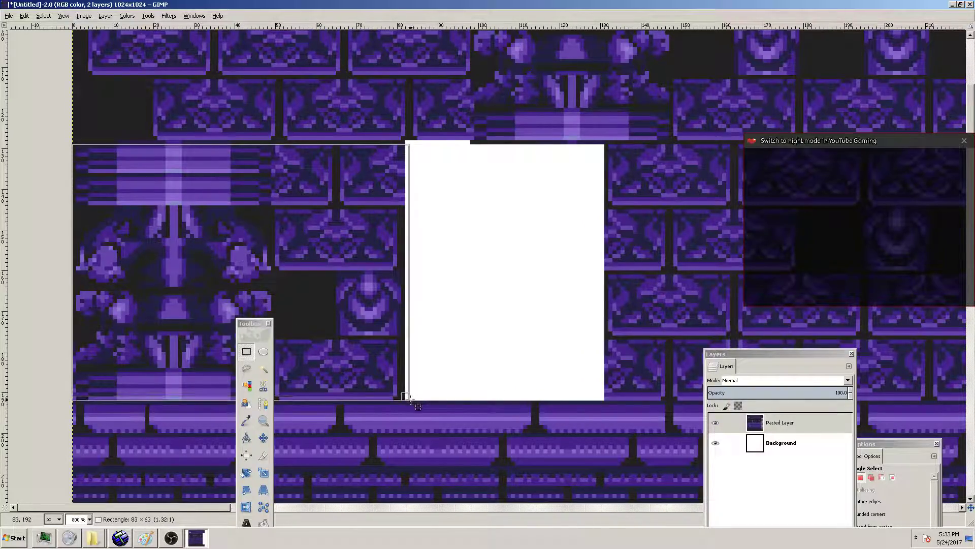
key("ctrl+x")
key("ctrl+v")
mouse_move(330, 211)
left_mouse_down("ctrl+alt")
mouse_move(316, 152)
mouse_move(338, 146)
mouse_move(333, 212)
left_mouse_up("ctrl+alt")
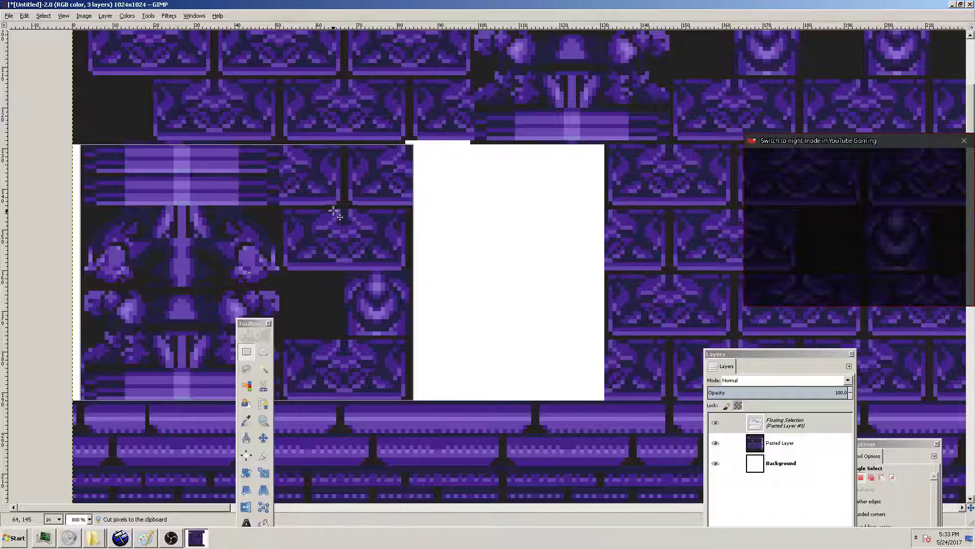
left_click(197, 102)
Copy dark background from beside the upper-left bricks, paste strips of it along the seam above the ornament, and anchor them
left_click_drag(89, 81, 136, 122)
key("ctrl+c")
mouse_move(122, 49)
left_mouse_down()
mouse_move(125, 80)
mouse_move(65, 173)
mouse_move(109, 103)
left_mouse_up()
key("ctrl+v")
left_click(140, 80)
left_click_drag(109, 141, 295, 147)
left_click(280, 137)
key("ctrl+v")
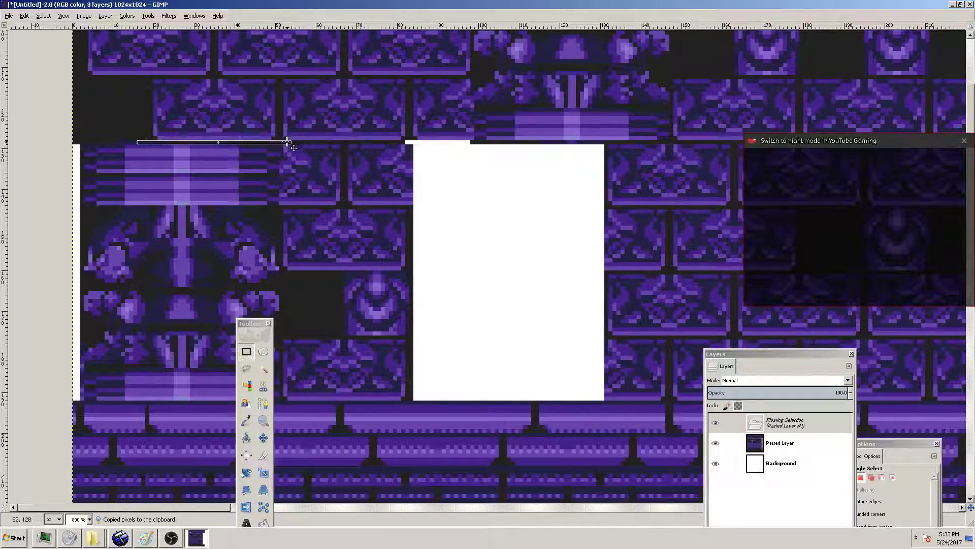
left_click(261, 117)
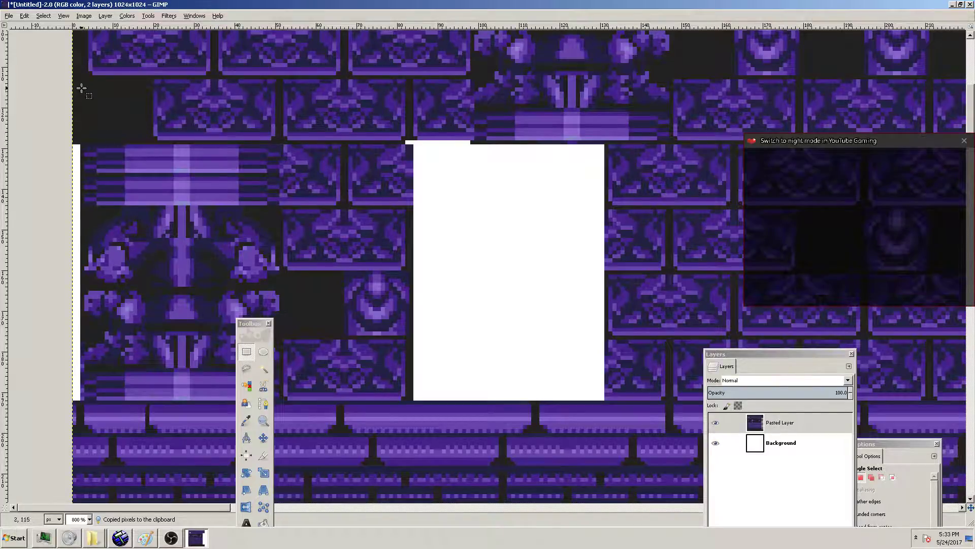
Copy a narrow dark patch and paste copies down the white sliver between the canvas's left edge and the ornament
left_click_drag(111, 134, 77, 173)
key("ctrl+c")
key("ctrl+v")
key("ctrl+z")
left_click(152, 92)
key("ctrl+v")
left_click_drag(75, 210, 80, 383)
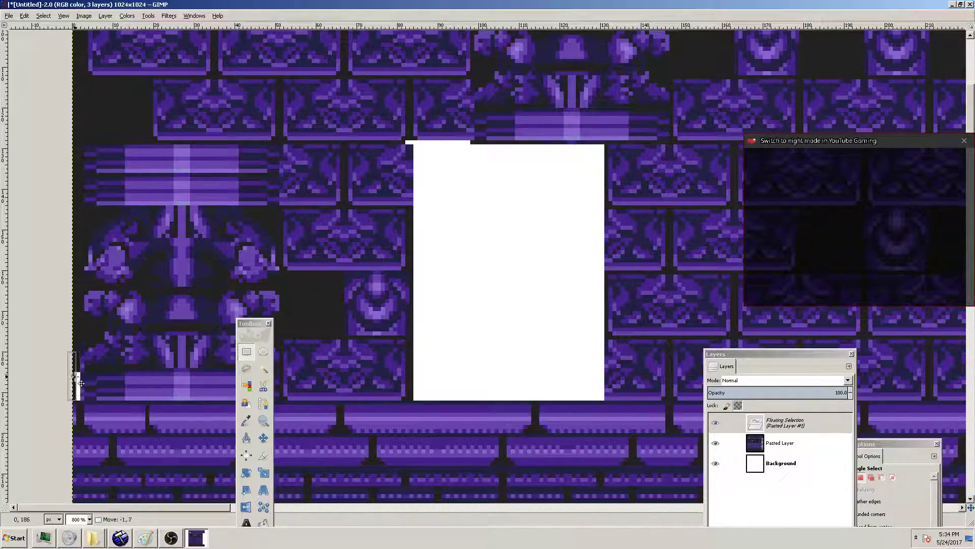
Anchor the floating selection and clear the narrow strip along the canvas's left edge beside the lower half of the statue
left_click(101, 352)
left_click_drag(246, 326, 400, 325)
left_click_drag(69, 331, 84, 400)
key("Delete")
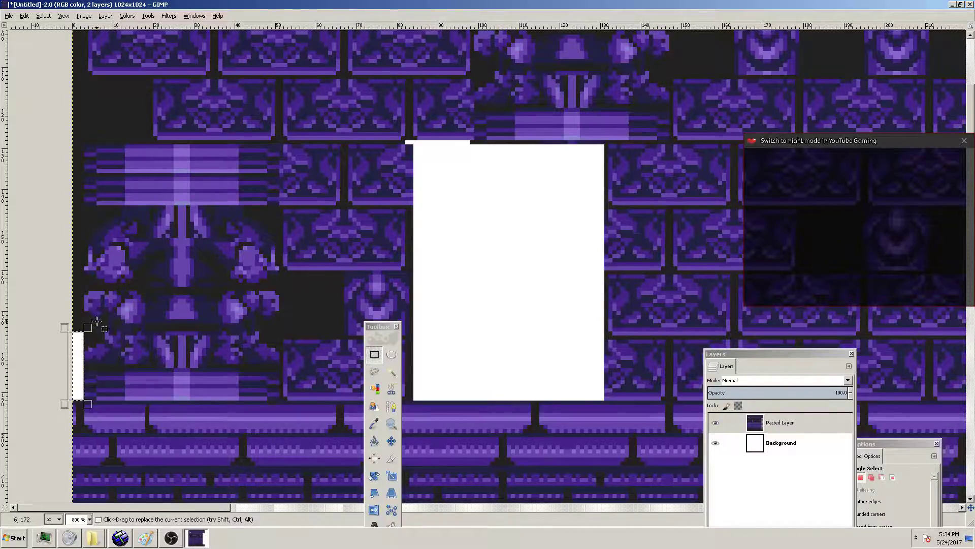
Copy a patch of plain dark background and paste it over the cleared strip at the canvas's left edge
left_click(173, 303)
left_click_drag(293, 281, 75, 350)
key("ctrl+c")
key("ctrl+v")
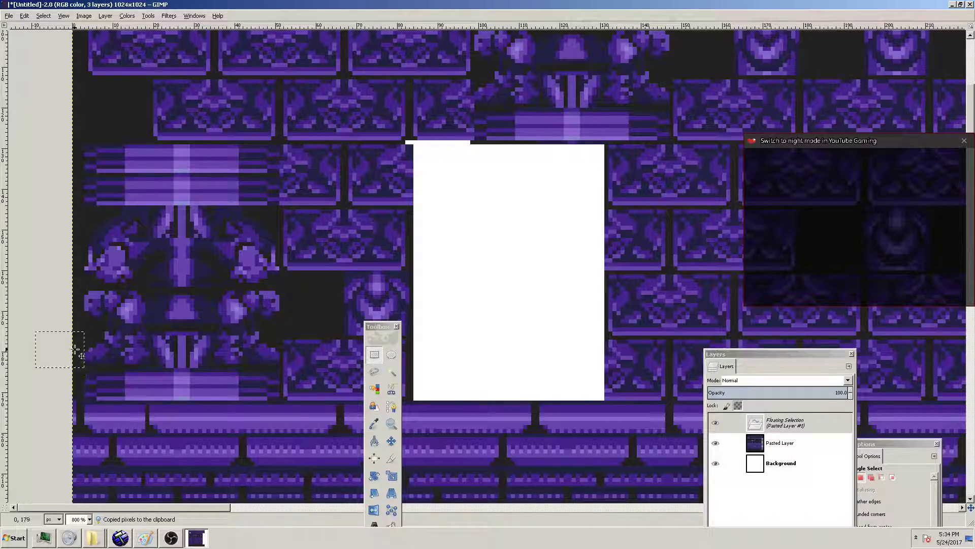
left_click(95, 321)
Copy the brickwork right of the large white gap and paste it shifted left, narrowing the gap to one half-brick column
scroll(110, 269, "down", 2, "ctrl")
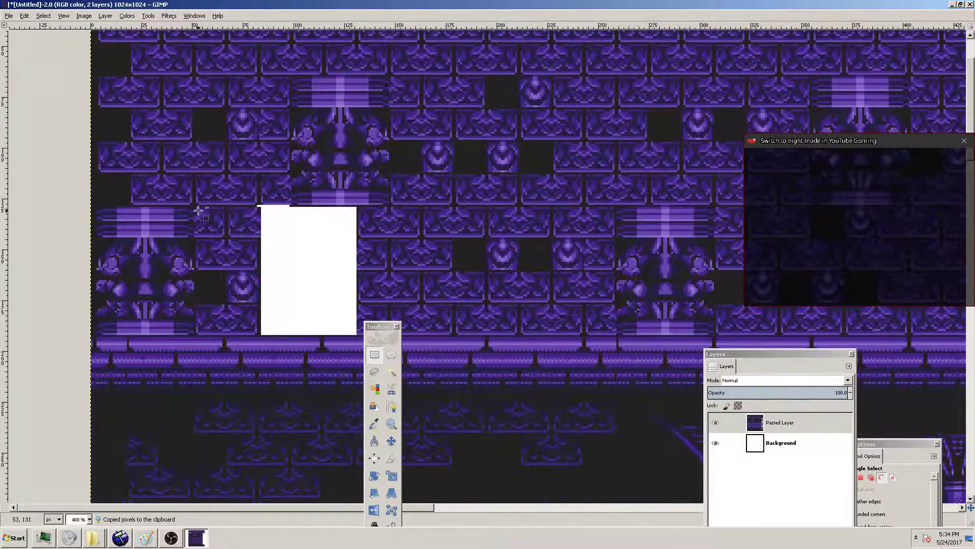
key("minus")
key("minus")
key("minus")
key("minus")
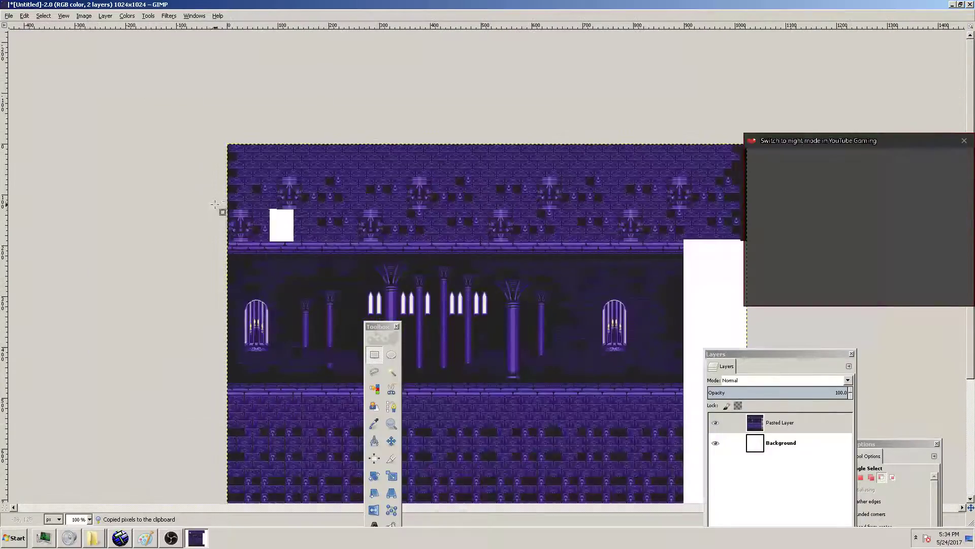
scroll(266, 199, "up", 2, "ctrl")
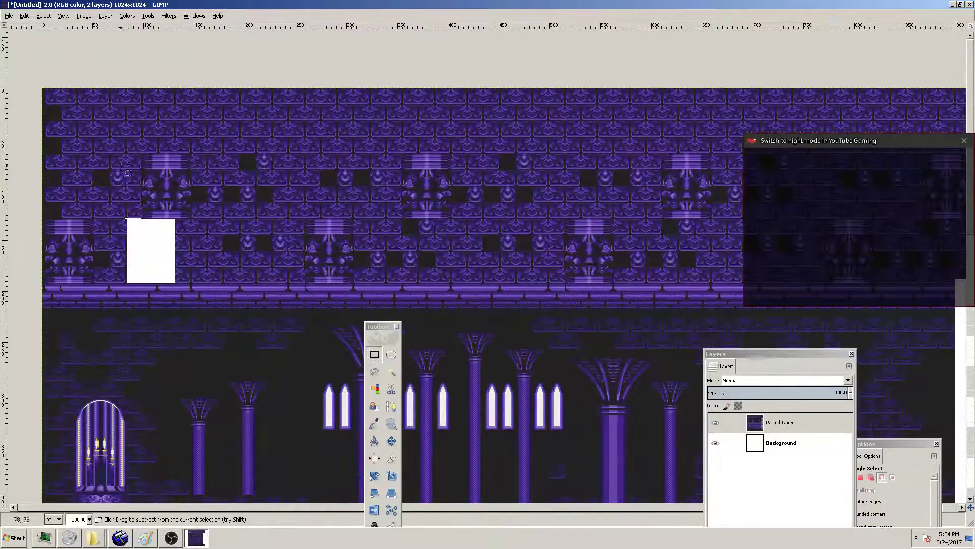
scroll(123, 158, "up", 4, "ctrl")
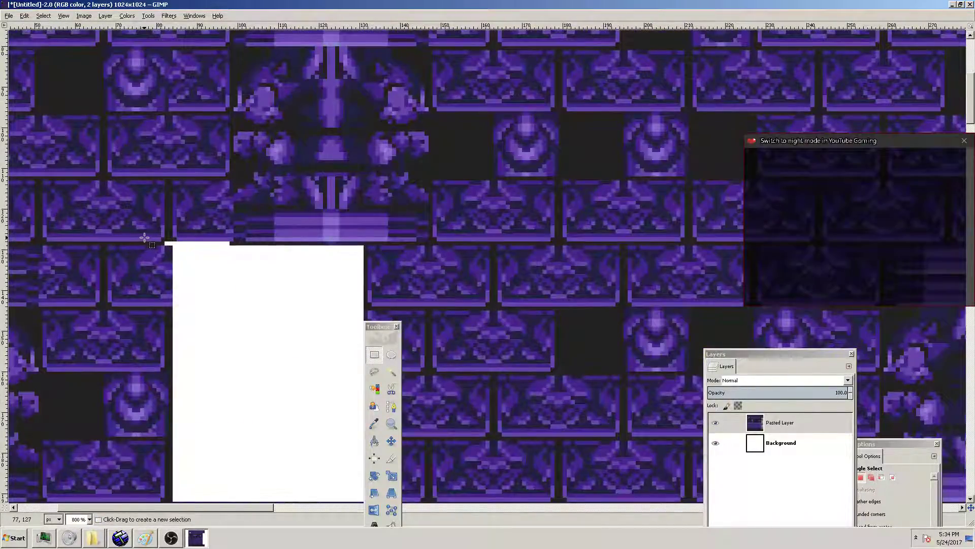
scroll(523, 322, "down", 5)
left_click_drag(368, 248, 816, 264)
key("ctrl+c")
key("ctrl+v")
left_click_drag(472, 158, 341, 164)
left_click_drag(624, 180, 635, 176)
left_click(700, 189)
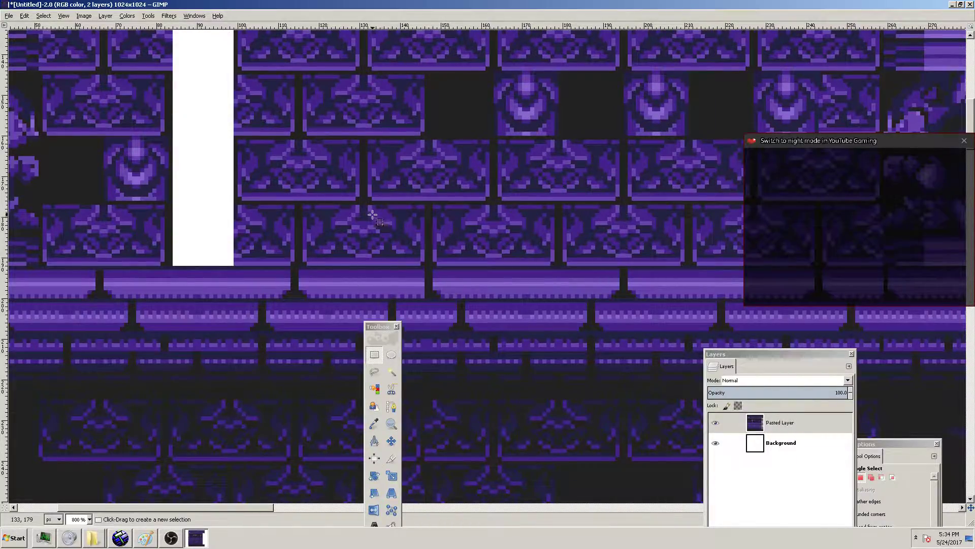
Copy the left end of the neighbouring second-row brick and paste it against the left edge of the white gap
scroll(174, 187, "up", 3)
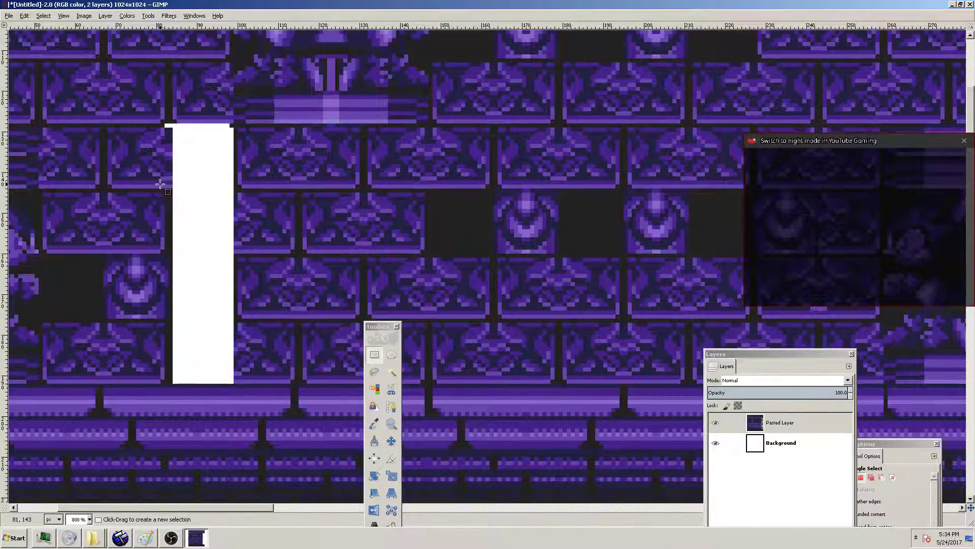
key("ctrl")
scroll(140, 279, "up", 1, "ctrl")
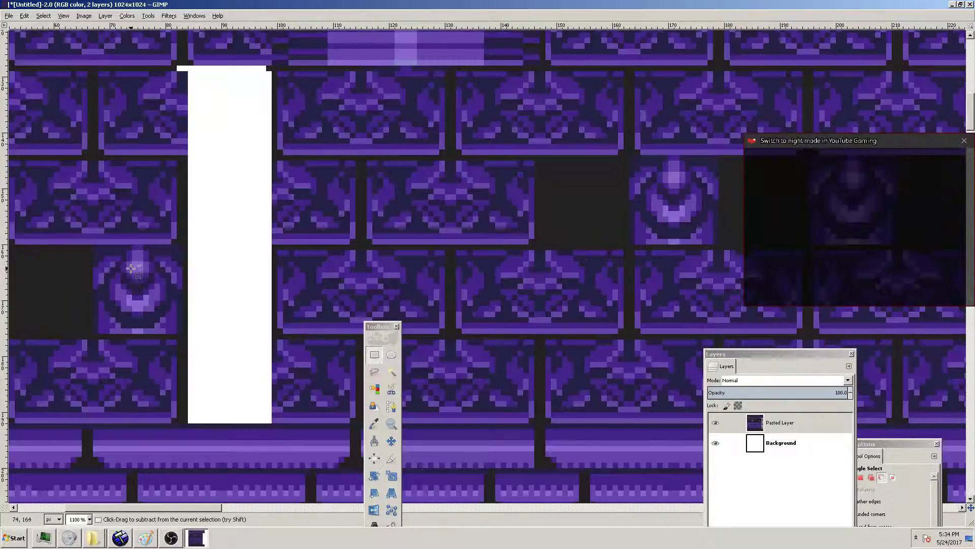
left_click_drag(382, 177, 540, 248)
key("ctrl+c")
key("ctrl+v")
left_click_drag(451, 232, 509, 229)
left_click_drag(435, 185, 394, 243)
left_click(470, 133)
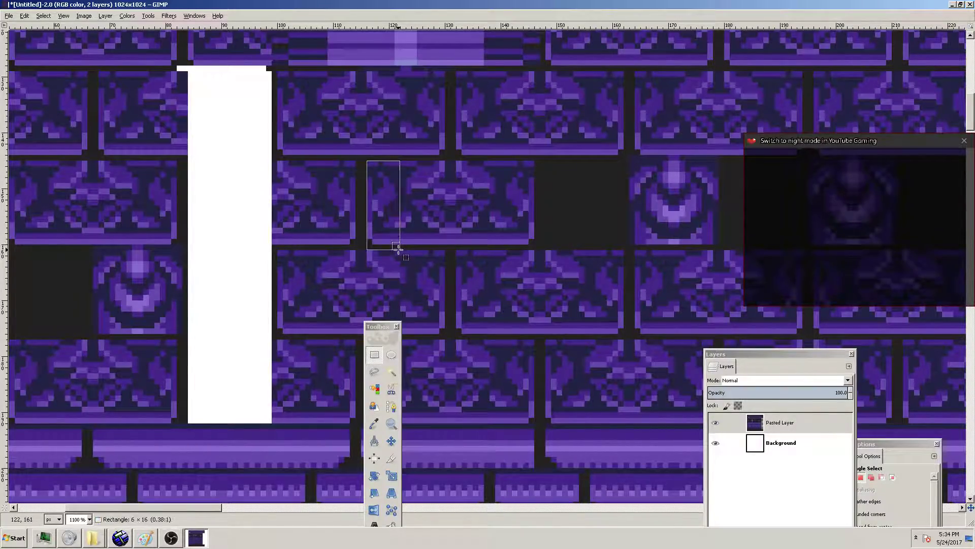
key("ctrl+c")
key("ctrl+v")
left_click_drag(379, 205, 201, 205)
left_click(463, 164)
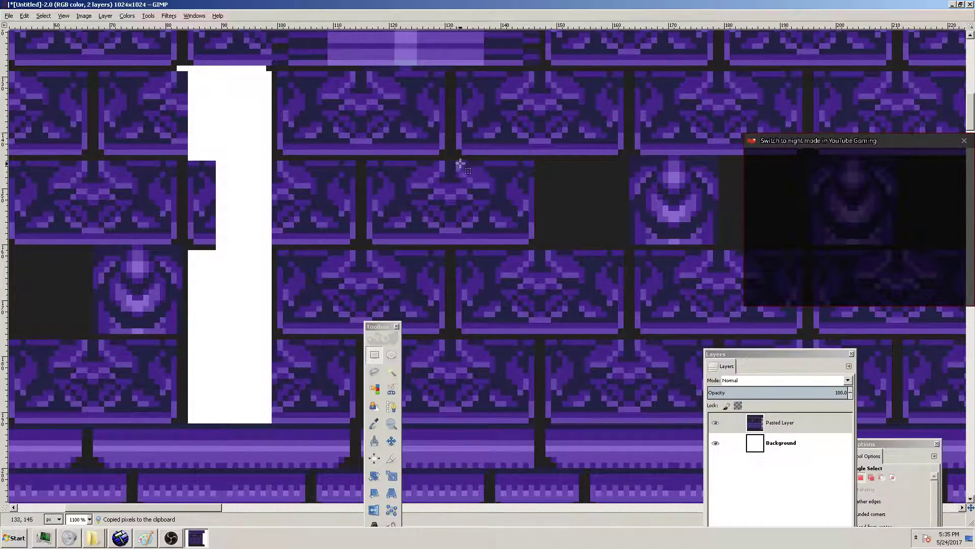
left_click_drag(456, 163, 406, 232)
left_click(406, 158)
left_click_drag(407, 161, 444, 248)
key("ctrl+c")
key("ctrl+v")
left_click(487, 176)
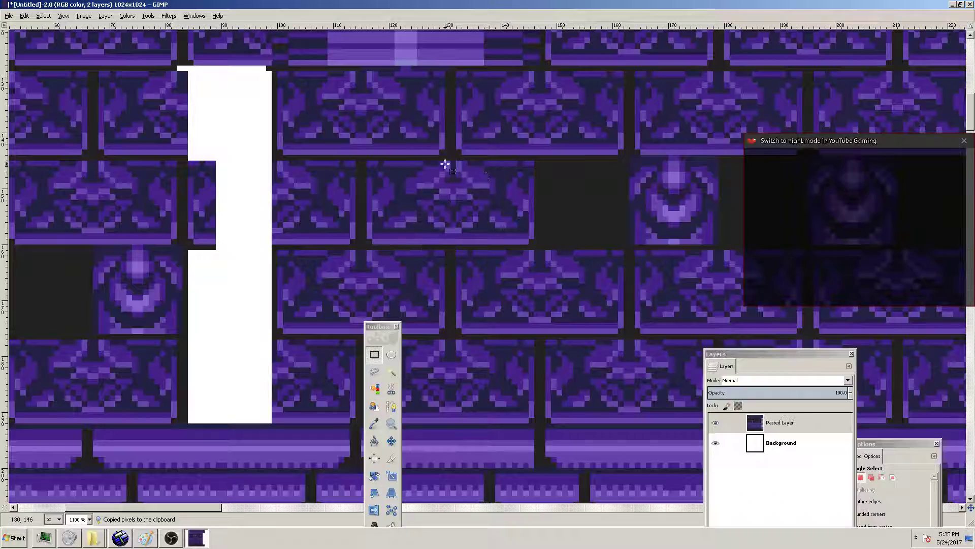
left_click_drag(439, 214, 493, 250)
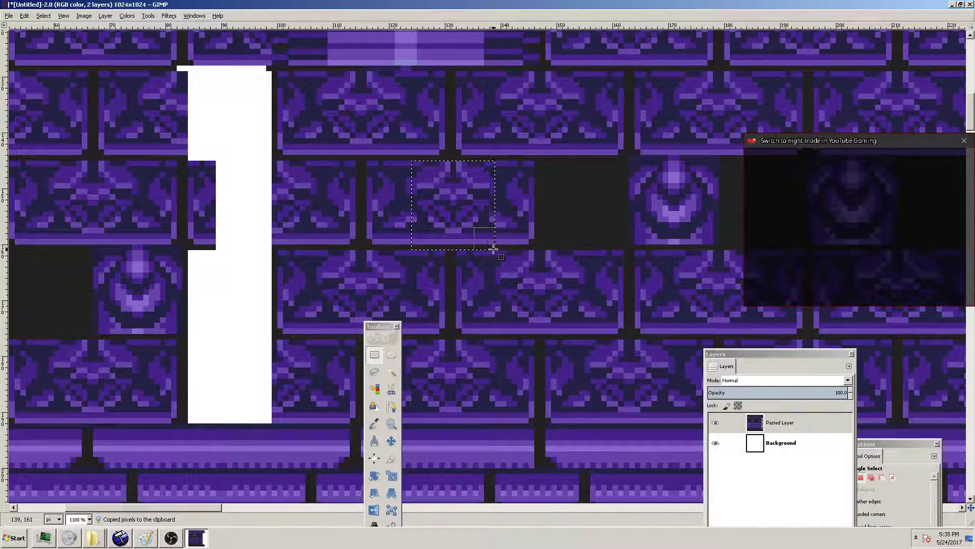
key("ctrl+v")
left_click(477, 213)
key("ctrl+v")
left_click_drag(484, 265, 246, 208)
key("ctrl+z")
key("ctrl+z")
key("ctrl+z")
key("ctrl+z")
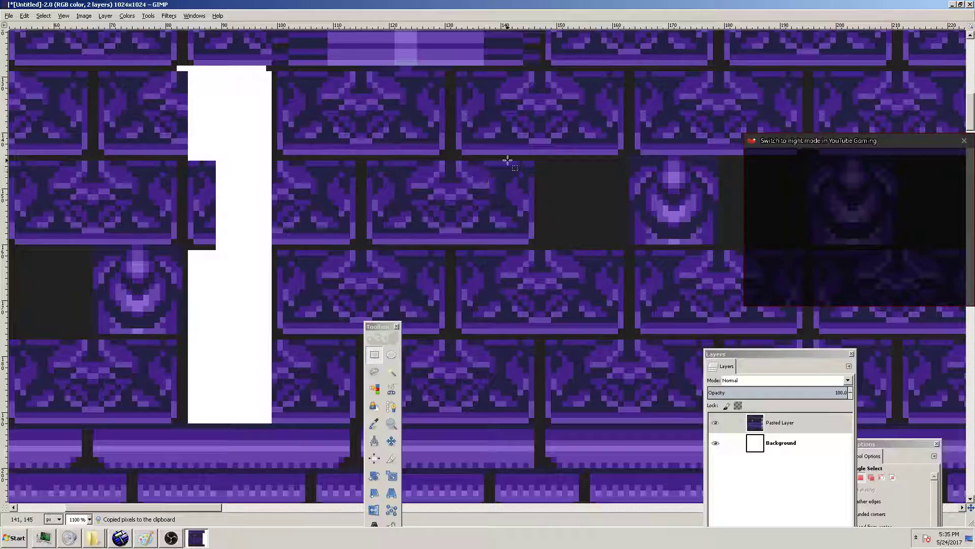
Copy the right end of the second-row brick and paste it into the white gap beside its right edge
left_click_drag(503, 161, 531, 247)
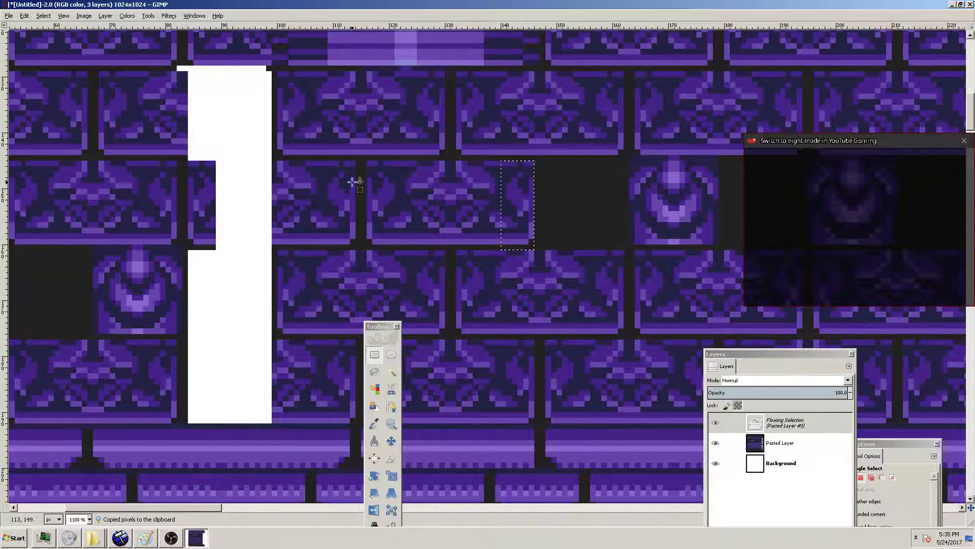
key("ctrl+v")
left_click_drag(517, 207, 245, 206)
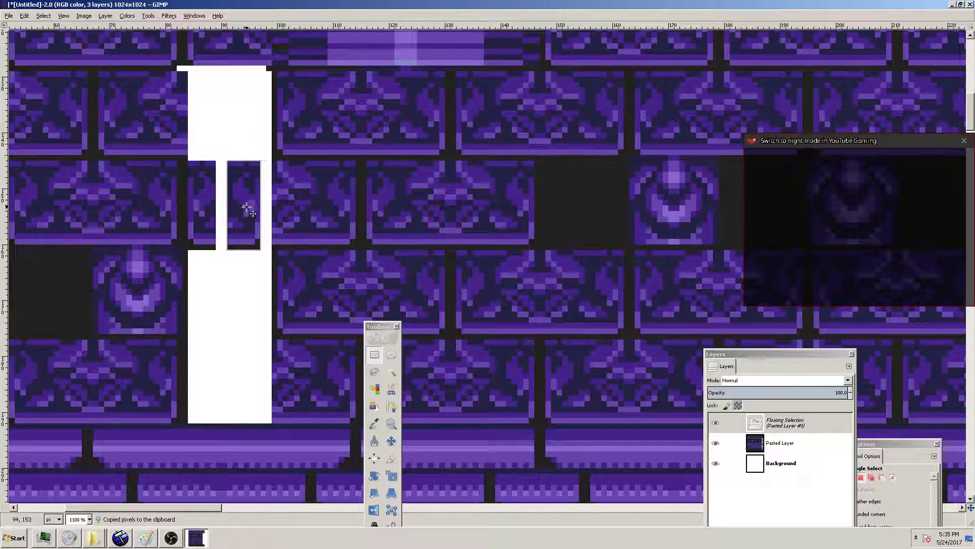
left_click(386, 176)
Copy the 4 × 16 px mortar joint between two second-row bricks and paste it along the right side of the new brick end
left_click_drag(352, 163, 369, 248)
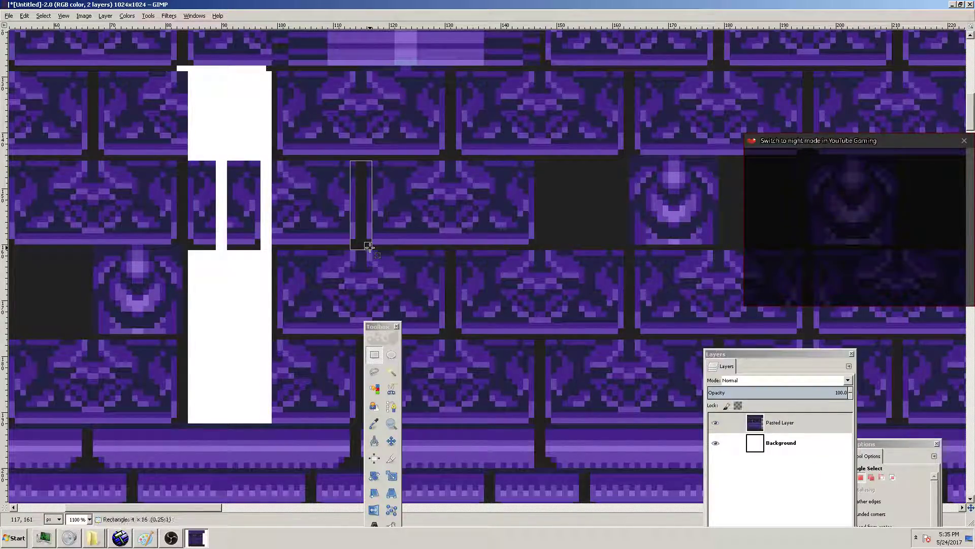
key("ctrl+v")
left_click_drag(355, 194, 273, 192)
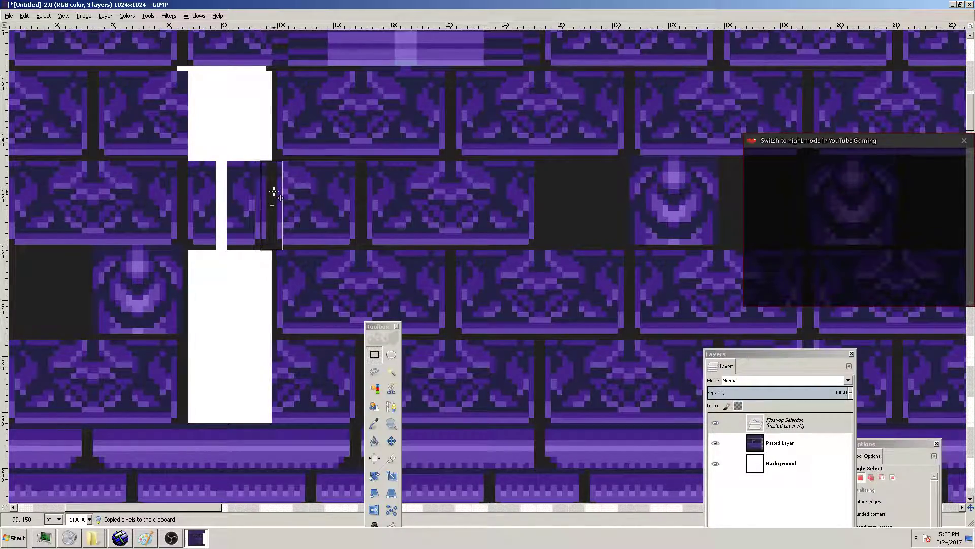
left_click(227, 159)
Flip a copy of the right brick end horizontally and place it as the left end of the new half brick
left_click_drag(227, 161, 260, 257)
key("ctrl+x")
key("ctrl+v")
left_click_drag(254, 220, 498, 274)
left_click(373, 510)
left_click(490, 254)
left_click(392, 442)
left_click_drag(478, 252, 199, 196)
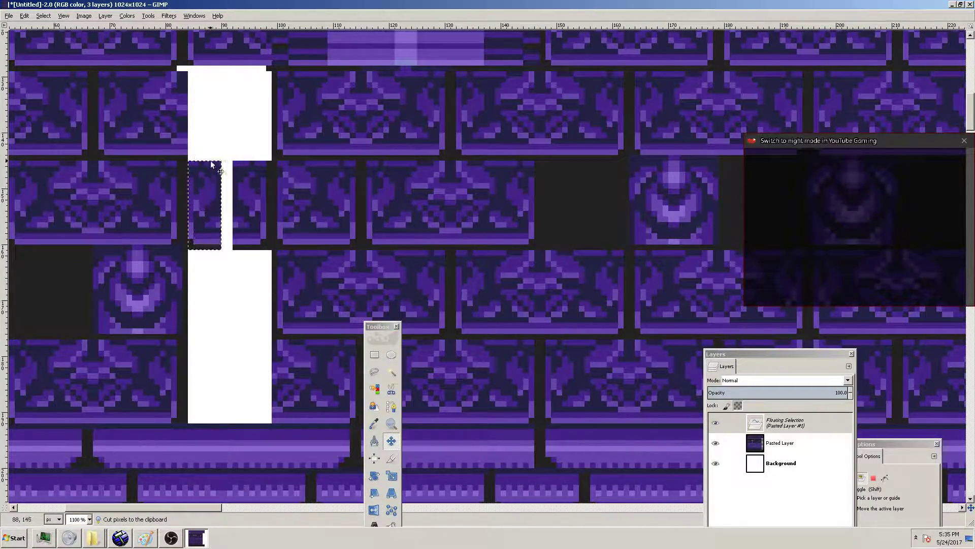
key("ctrl+h")
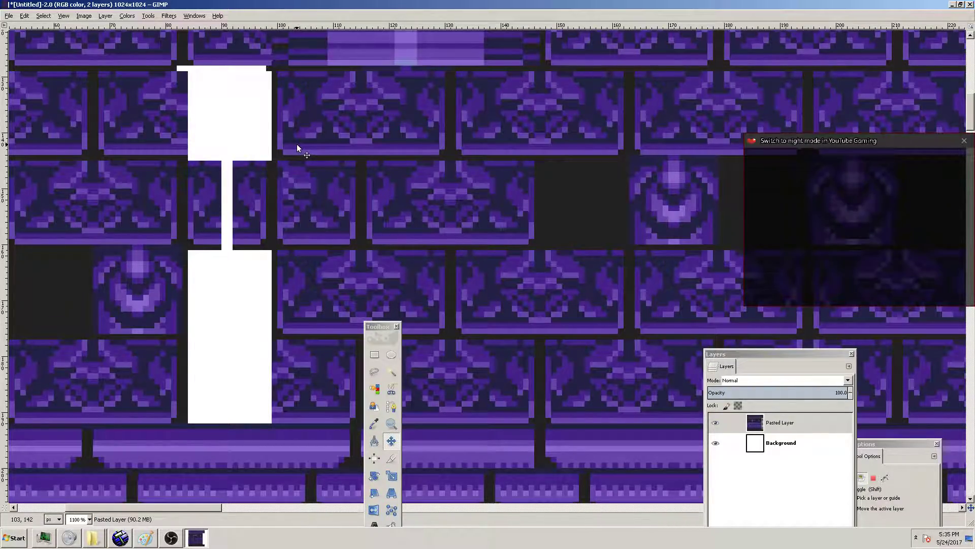
left_click(216, 94)
Copy the crescent ornament block left of the gap and paste it into the bottom row of the white column
key("r")
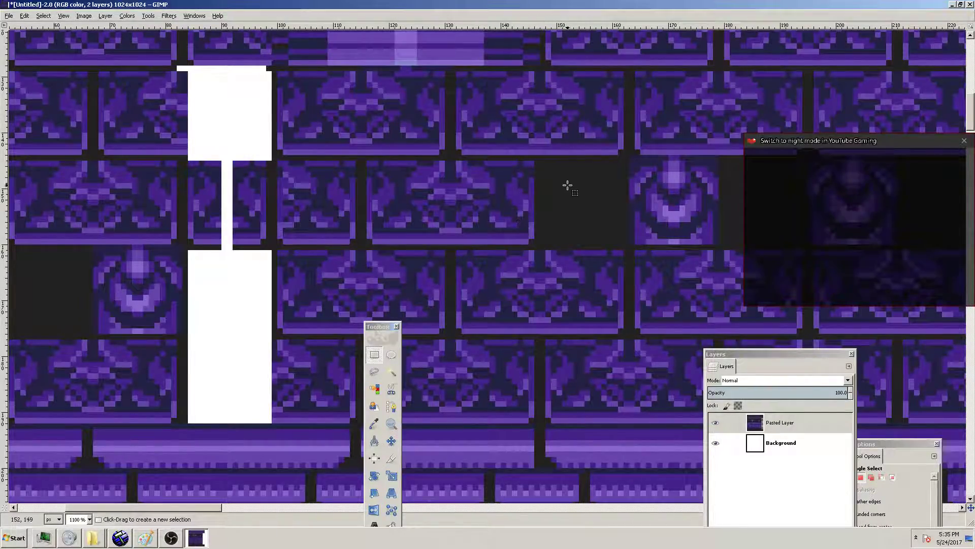
left_click_drag(93, 245, 175, 338)
key("ctrl+c")
key("ctrl+v")
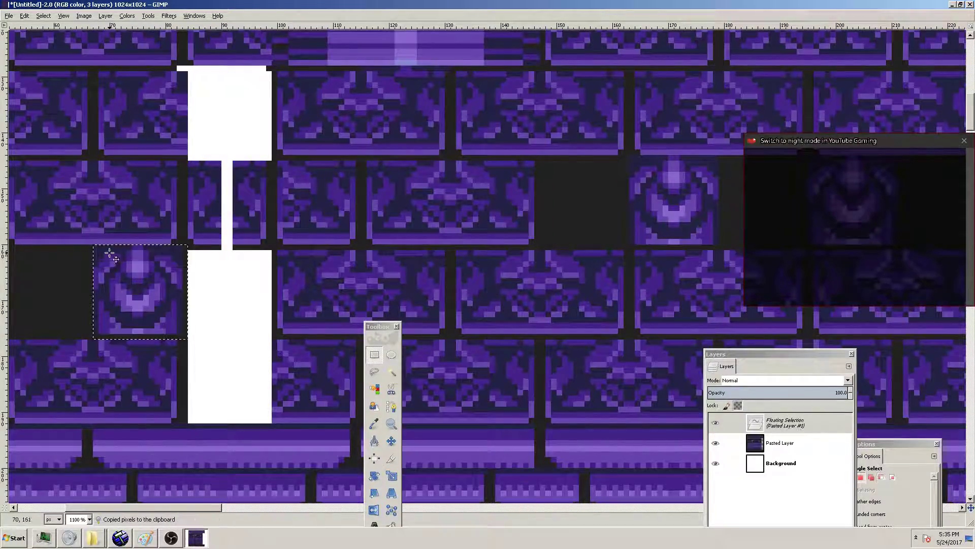
left_click_drag(175, 280, 248, 354)
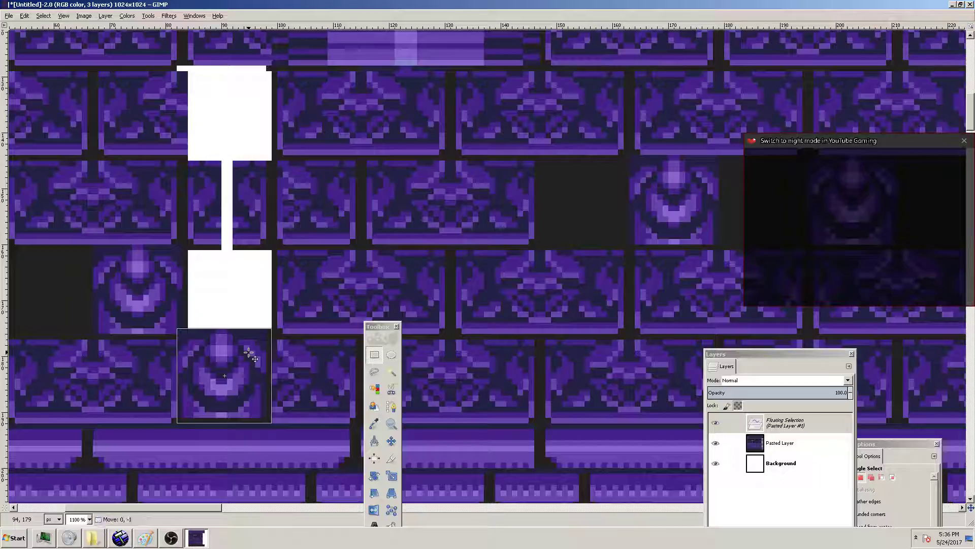
left_click_drag(248, 352, 248, 352)
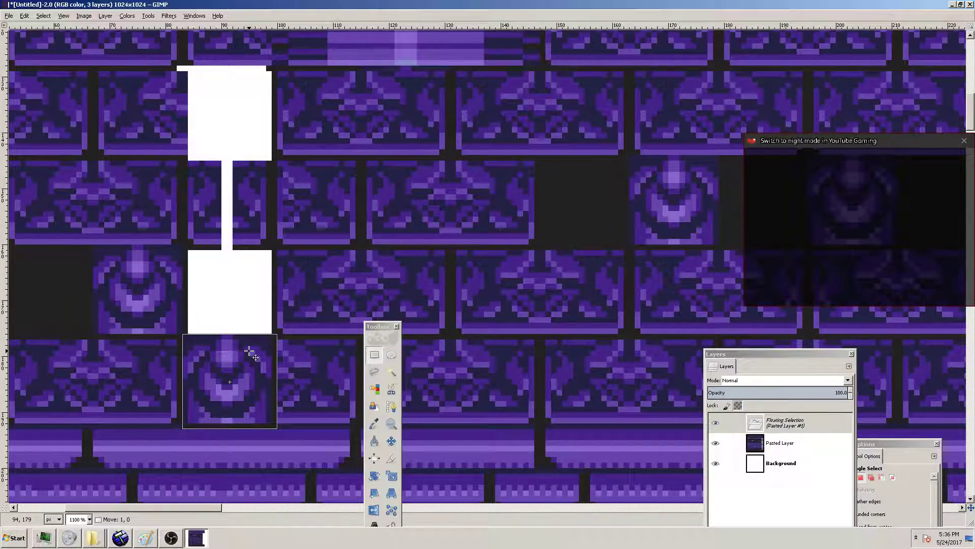
left_click_drag(250, 352, 251, 352)
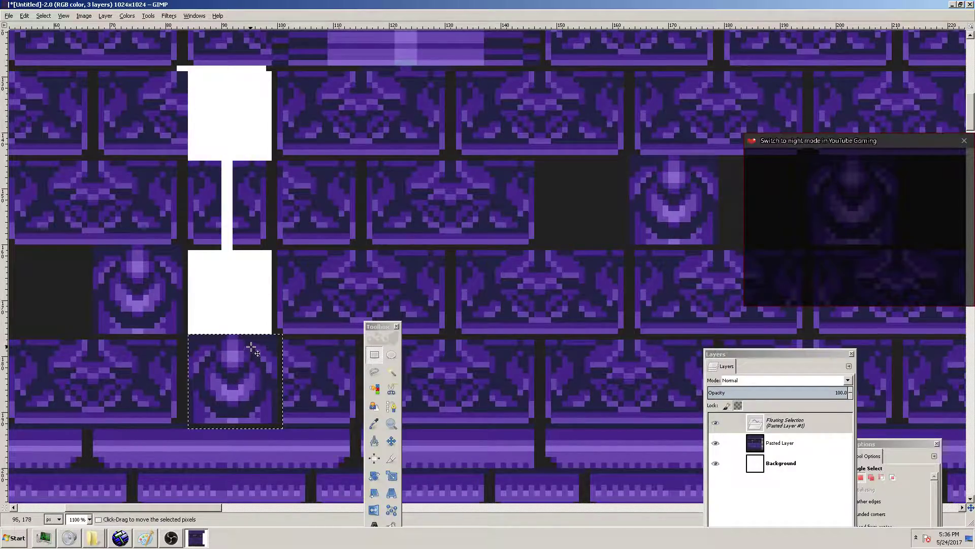
left_click(241, 294)
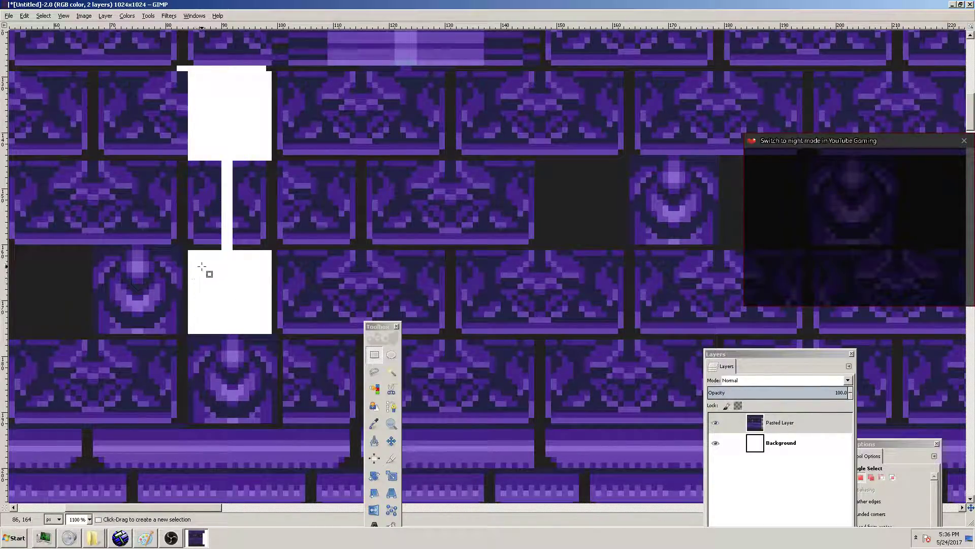
Fill the white slit in the middle of the new half brick with pasted copies of the adjacent brick pixels
key("ctrl")
scroll(199, 184, "up", 1, "ctrl")
left_click_drag(225, 152, 256, 269, "ctrl")
key("ctrl+c")
key("ctrl+v")
key("ctrl+v")
left_click(251, 166)
key("ctrl+c")
key("ctrl+v")
left_click(234, 199)
key("ctrl+c")
key("ctrl+v")
left_click(254, 204)
key("ctrl+c")
key("ctrl+v")
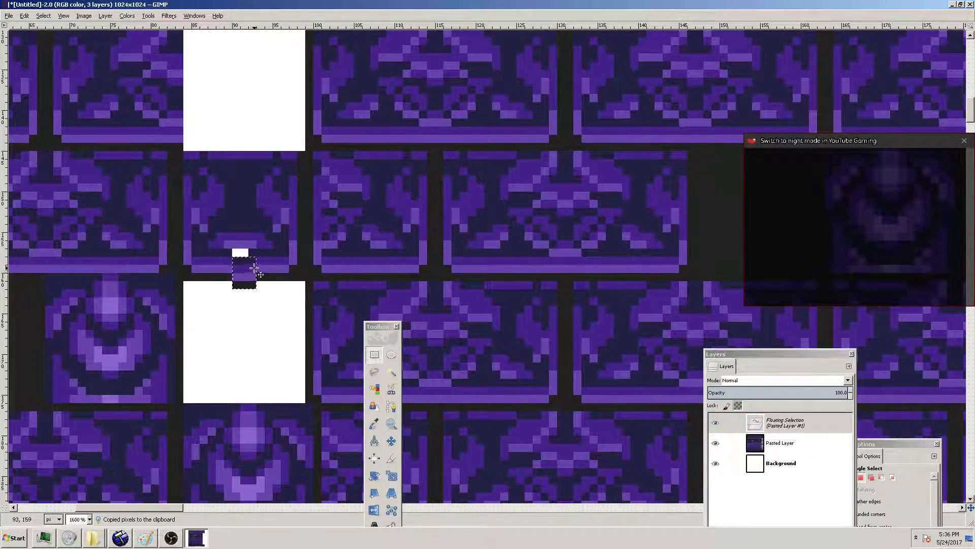
left_click(266, 213)
Examine the repaired half brick and the remaining white gaps against the surrounding brick rows
scroll(213, 223, "down", 3, "ctrl")
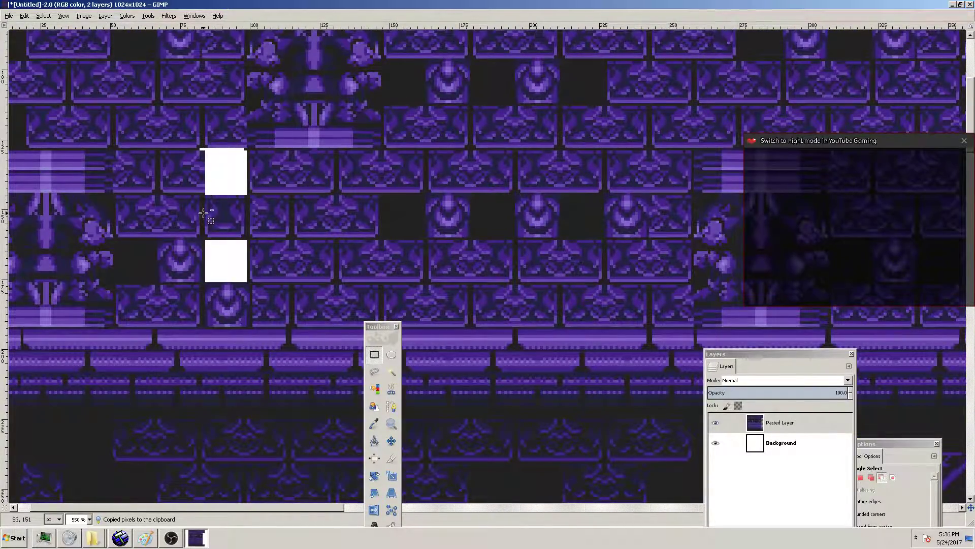
scroll(203, 212, "up", 2, "ctrl")
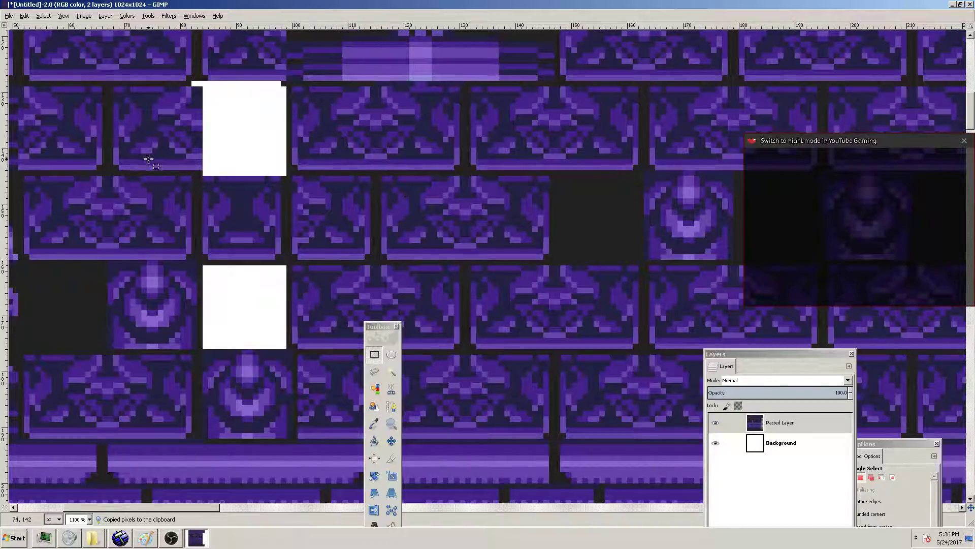
scroll(213, 119, "down", 2, "ctrl")
scroll(196, 102, "up", 1, "ctrl")
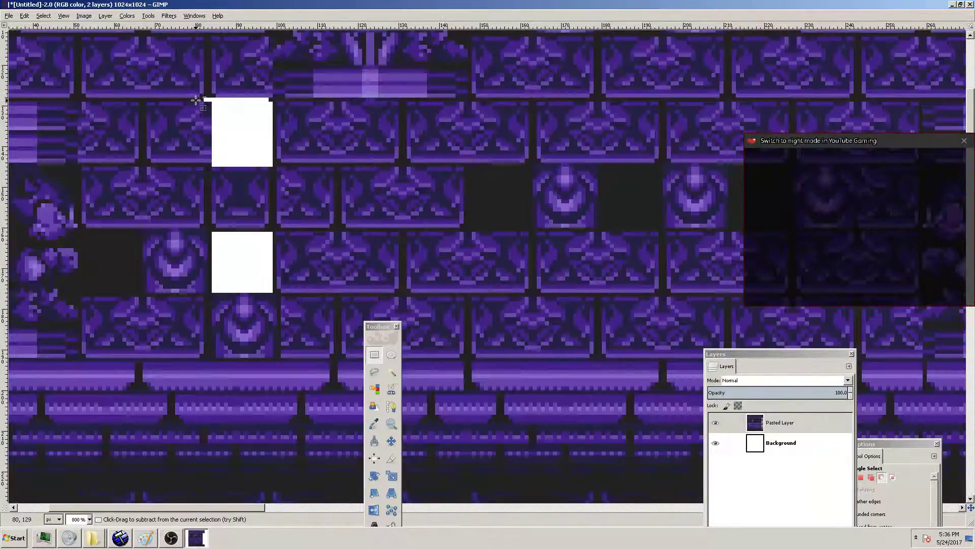
scroll(196, 113, "up", 5)
scroll(195, 117, "down", 2)
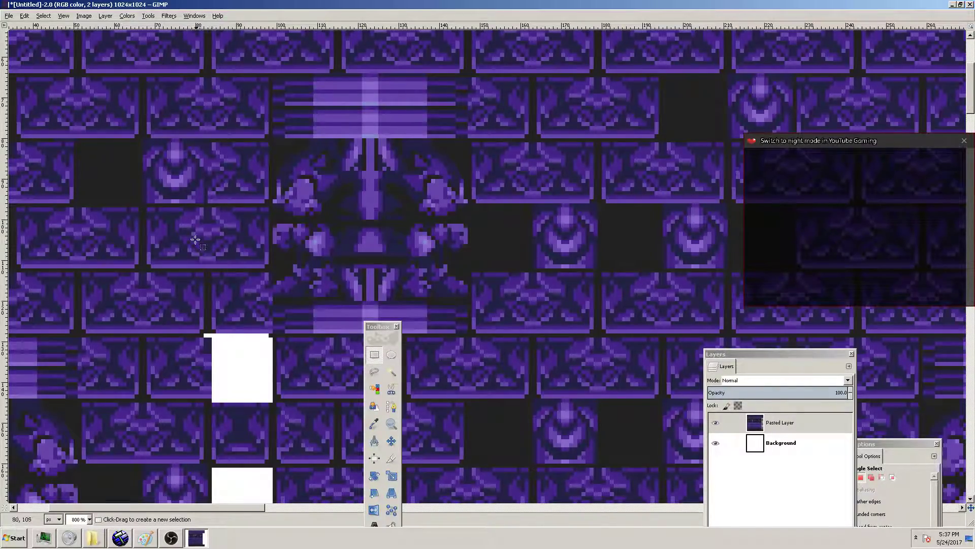
scroll(203, 265, "down", 3)
scroll(191, 283, "up", 2, "ctrl")
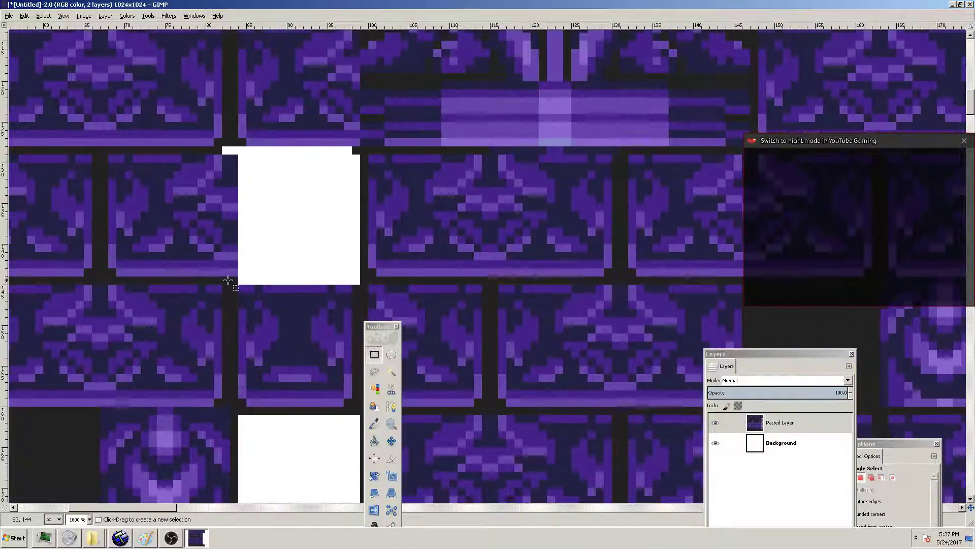
scroll(226, 279, "down", 1, "ctrl")
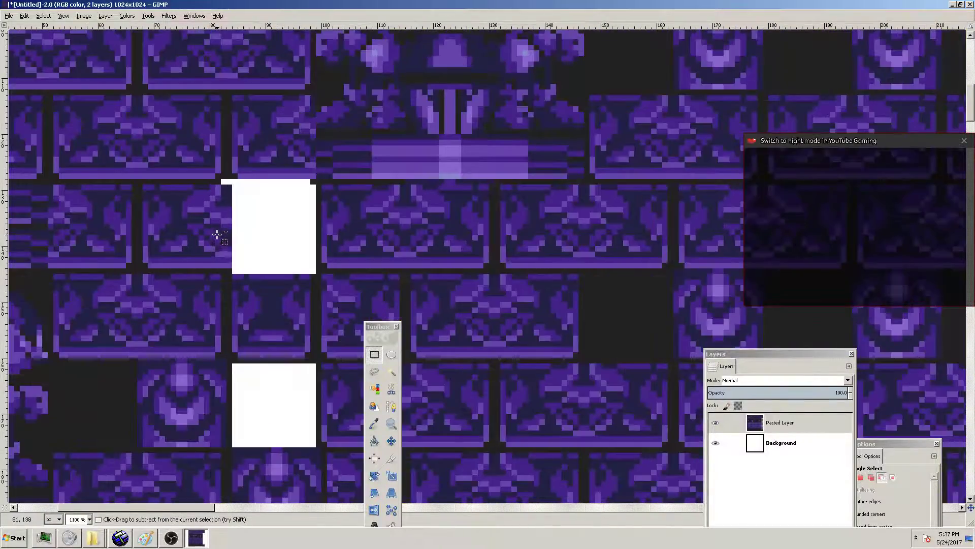
Copy the bottom-row crescent ornament tile with its mortar and paste it into the white gap above and over the second-row half brick
scroll(216, 230, "down", 3)
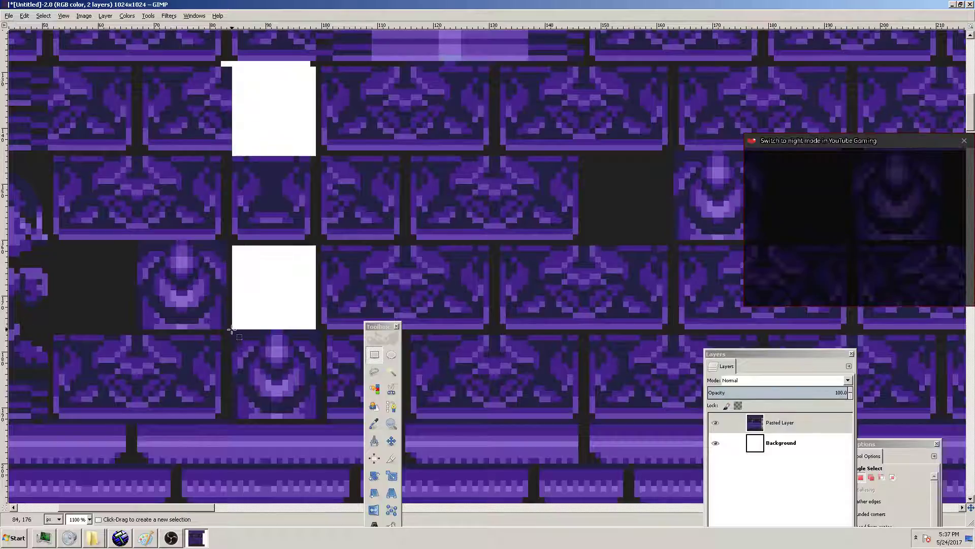
left_click_drag(224, 330, 326, 423)
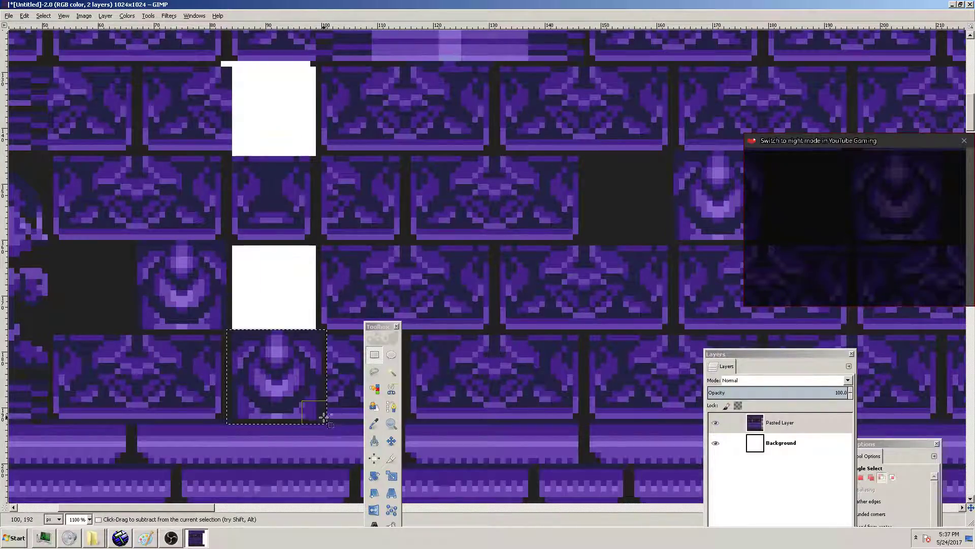
key("ctrl+c")
key("ctrl+v")
left_click_drag(306, 389, 302, 121)
key("ctrl+z")
left_click(372, 174)
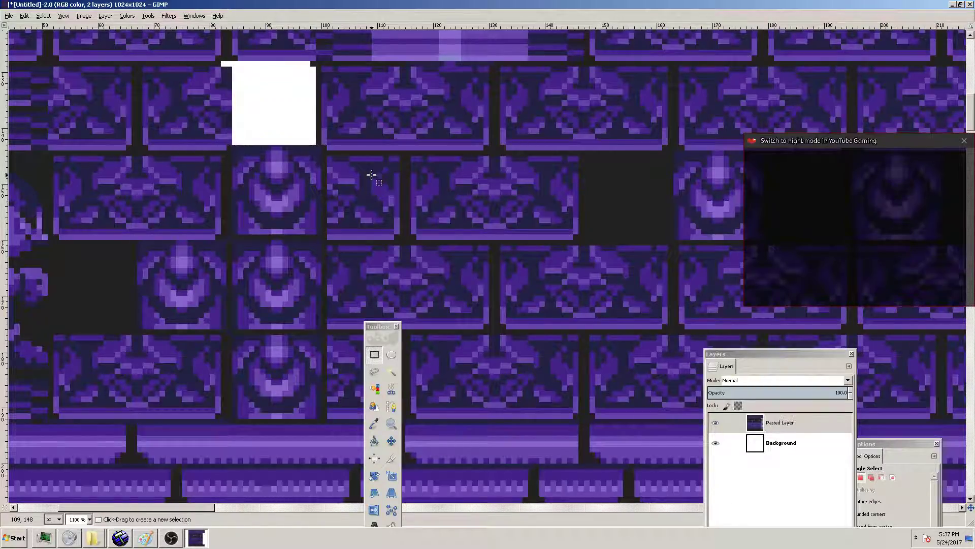
Copy the empty dark block beside the crescent ornament and paste it over the remaining white gap in the upper row
scroll(272, 150, "down", 2, "ctrl")
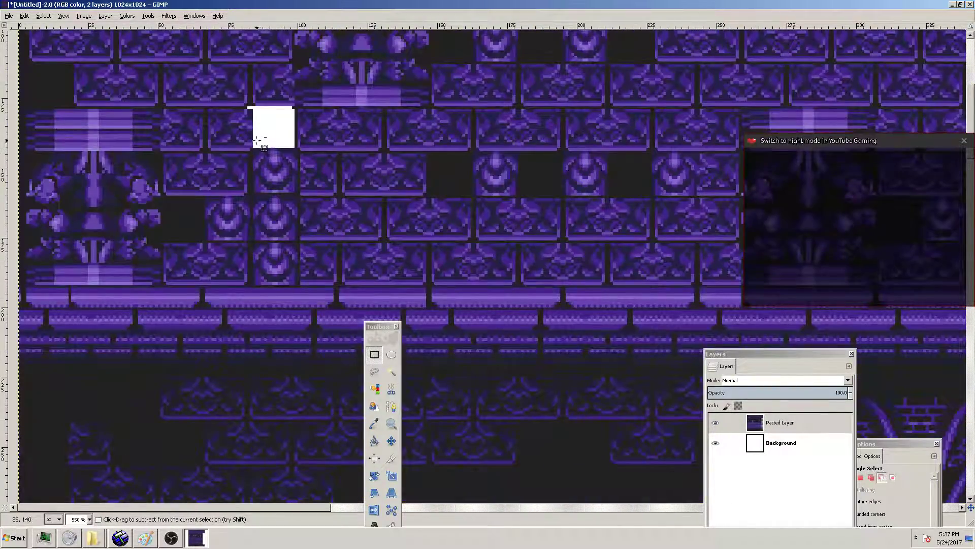
scroll(250, 138, "up", 2, "ctrl")
left_click_drag(102, 258, 288, 115)
key("ctrl+c")
key("ctrl+v")
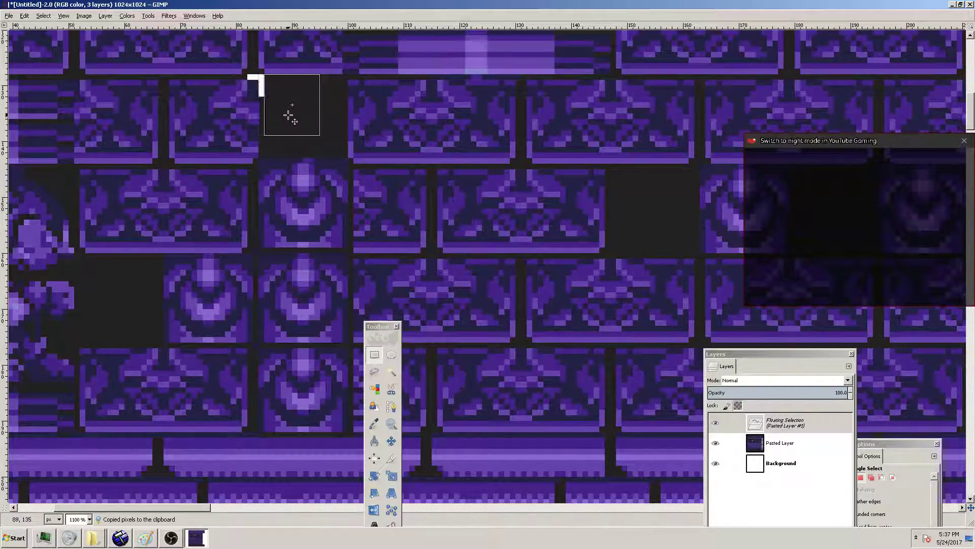
Cover the leftover white slivers around the new dark block with pasted copies of small dark patches
left_click(283, 76)
mouse_move(275, 75)
left_mouse_down()
mouse_move(335, 79)
mouse_move(298, 79)
mouse_move(326, 96)
mouse_move(284, 90)
left_mouse_up()
key("ctrl+c")
key("ctrl+v")
left_click(295, 89)
key("ctrl+c")
key("ctrl+v")
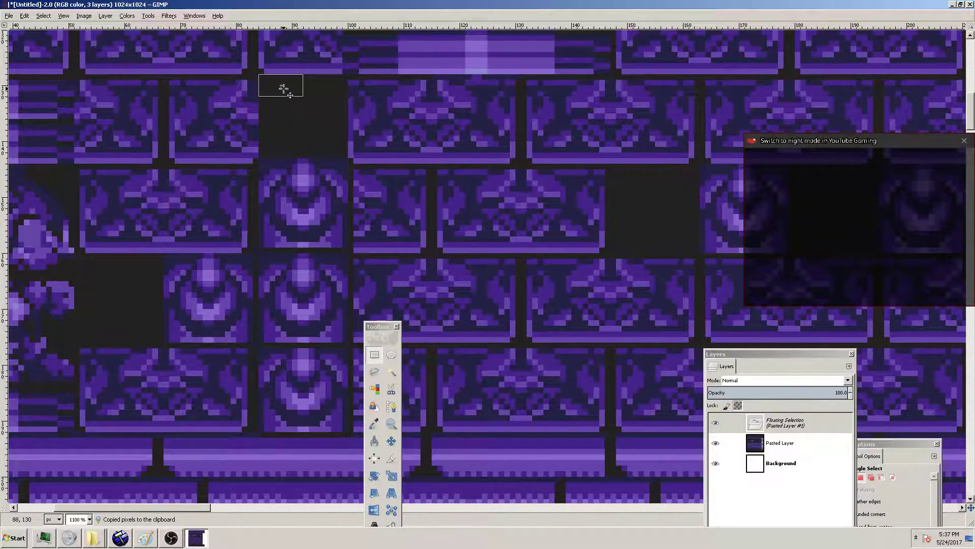
left_click(306, 106)
Copy thin strips of the dark wall and paste them as mortar along the lower edges of the upper ornament tiles
key("ctrl")
scroll(318, 135, "down", 4, "ctrl")
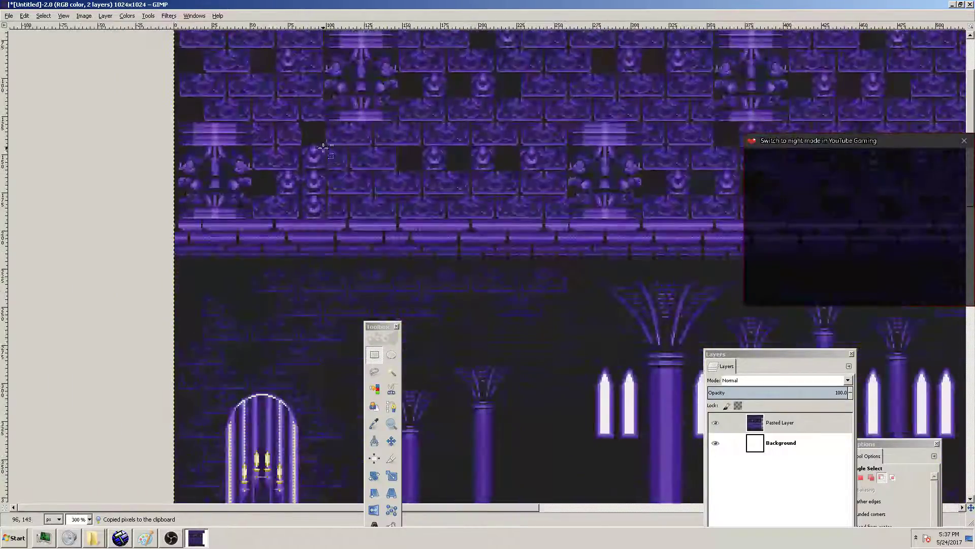
scroll(336, 205, "up", 4, "ctrl")
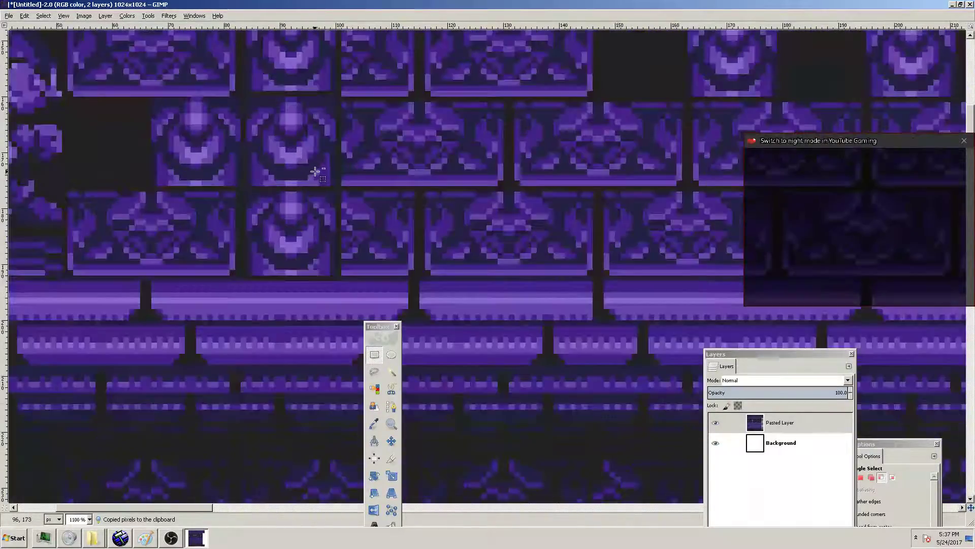
scroll(308, 163, "up", 3)
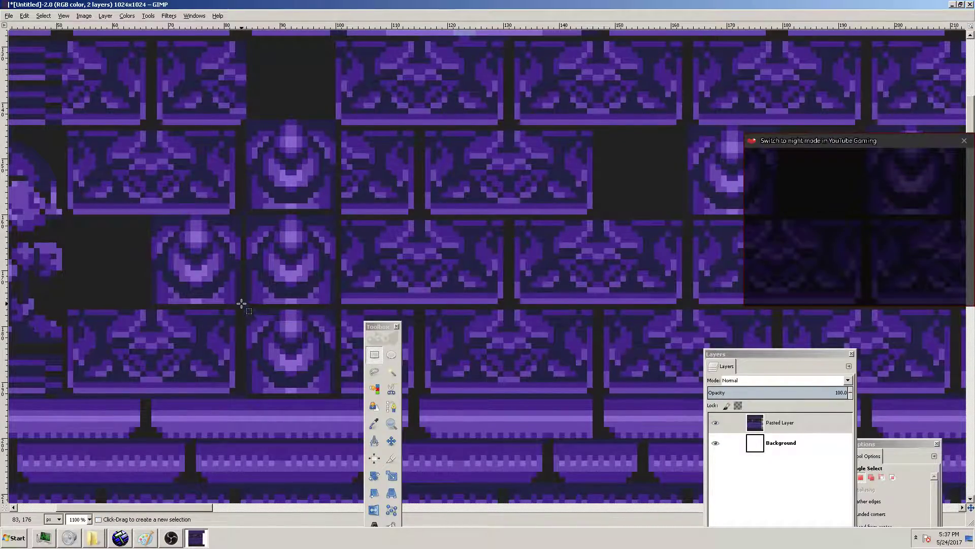
left_click_drag(89, 303, 208, 309)
key("ctrl+c")
key("ctrl+v")
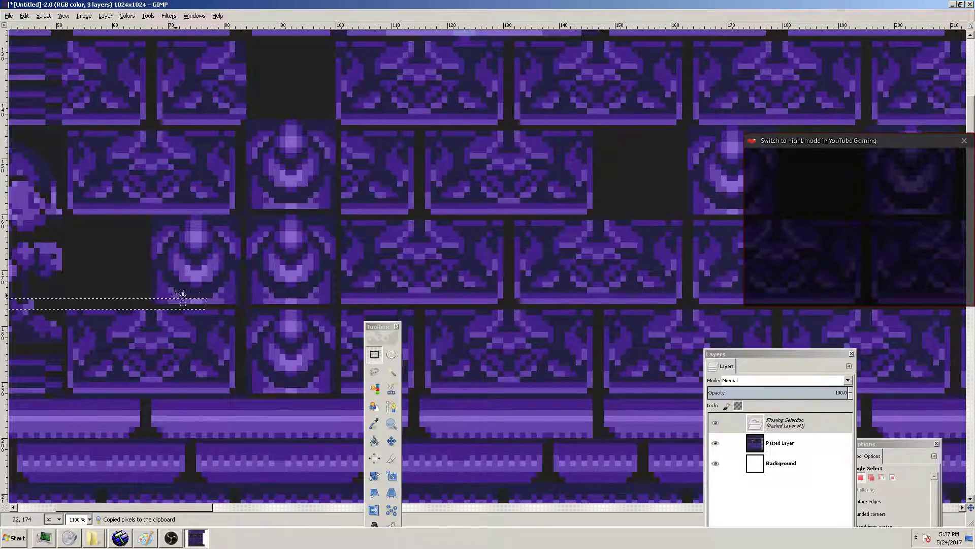
left_click(136, 275)
left_click_drag(112, 306, 334, 219)
key("ctrl+c")
key("ctrl+v")
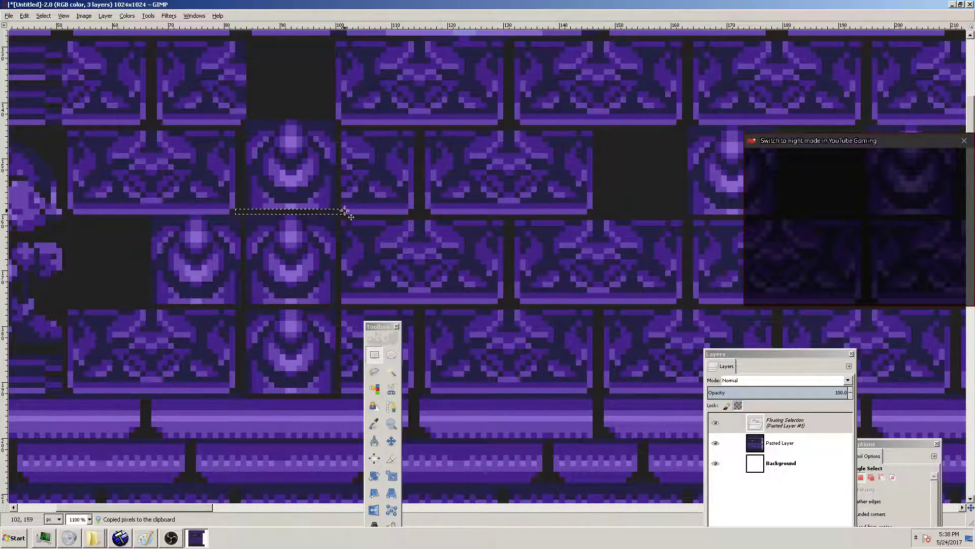
Copy another dark mortar piece and paste it around the second-row ornament and beneath the bottom-row ornament
left_click(60, 264)
left_click_drag(108, 258, 277, 181)
key("ctrl+c")
key("ctrl+v")
left_click(277, 182)
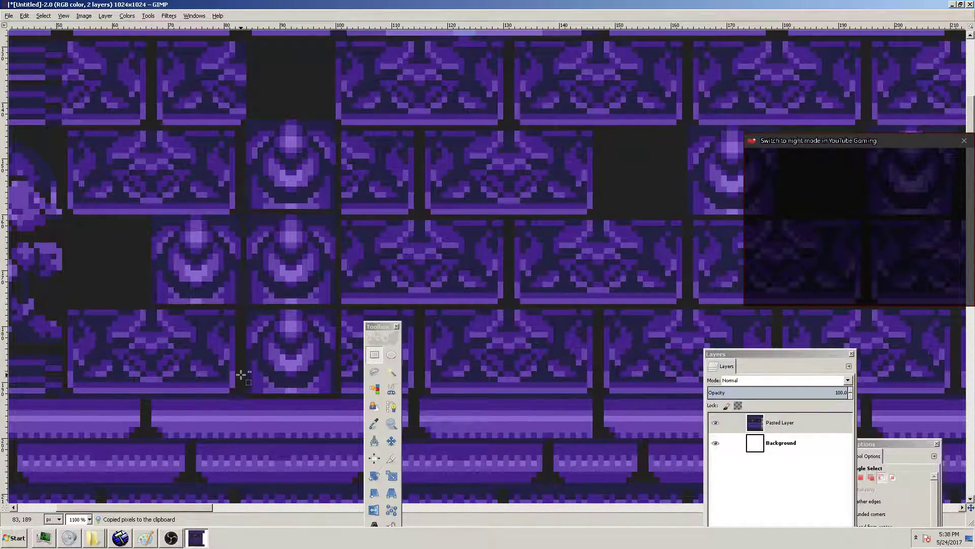
key("ctrl+v")
left_click_drag(468, 263, 242, 396)
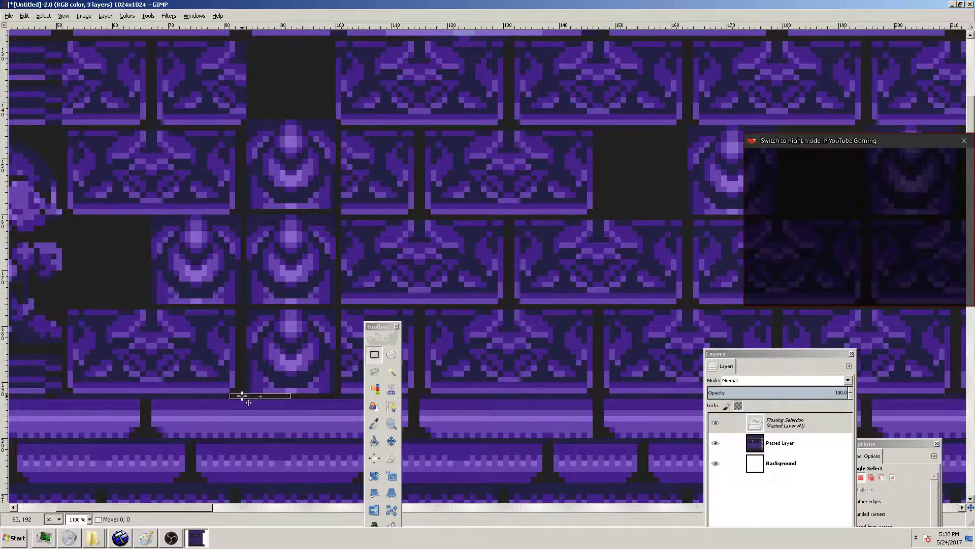
left_click(249, 363)
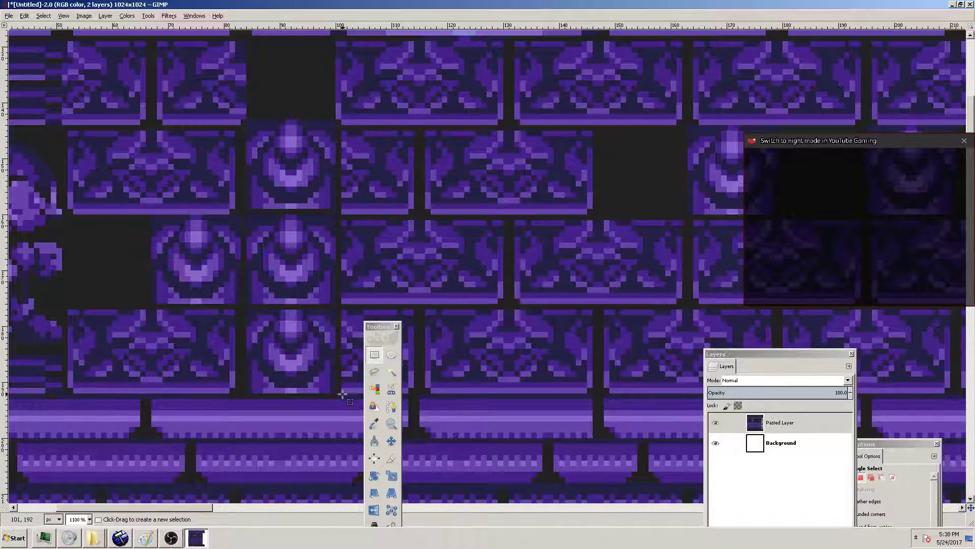
Look over the whole castle background to check the repaired column and find the remaining white areas
scroll(269, 330, "down", 4, "ctrl")
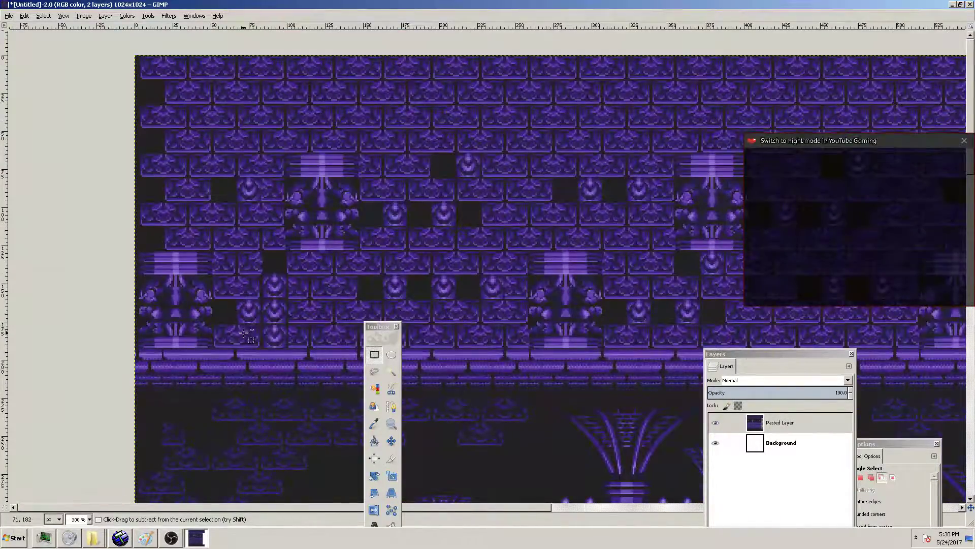
scroll(275, 325, "down", 3, "ctrl")
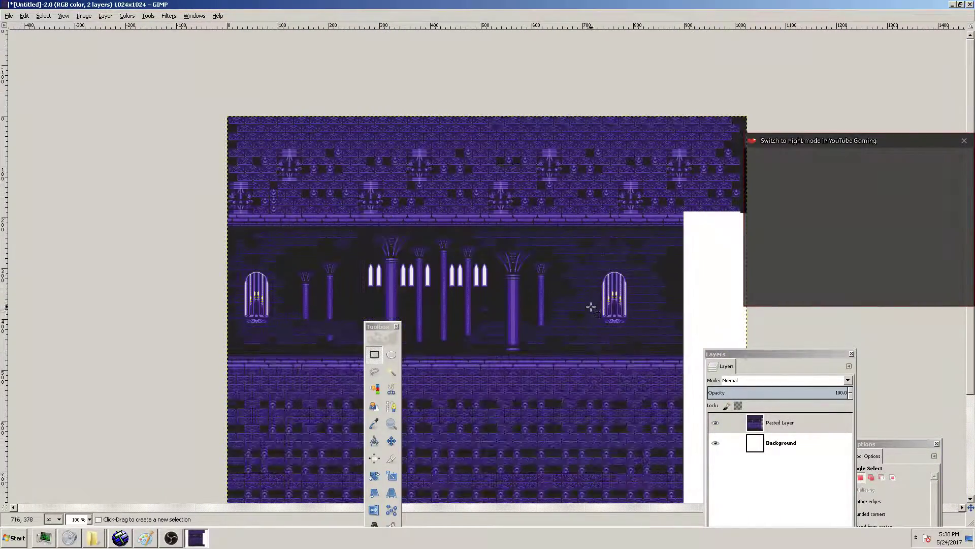
scroll(583, 256, "down", 3)
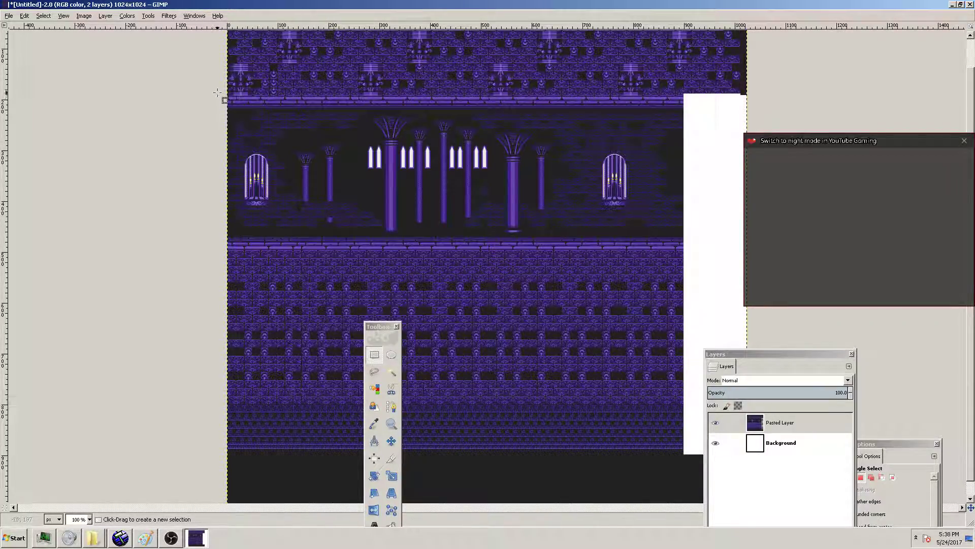
scroll(211, 95, "up", 2, "ctrl")
scroll(276, 145, "down", 1)
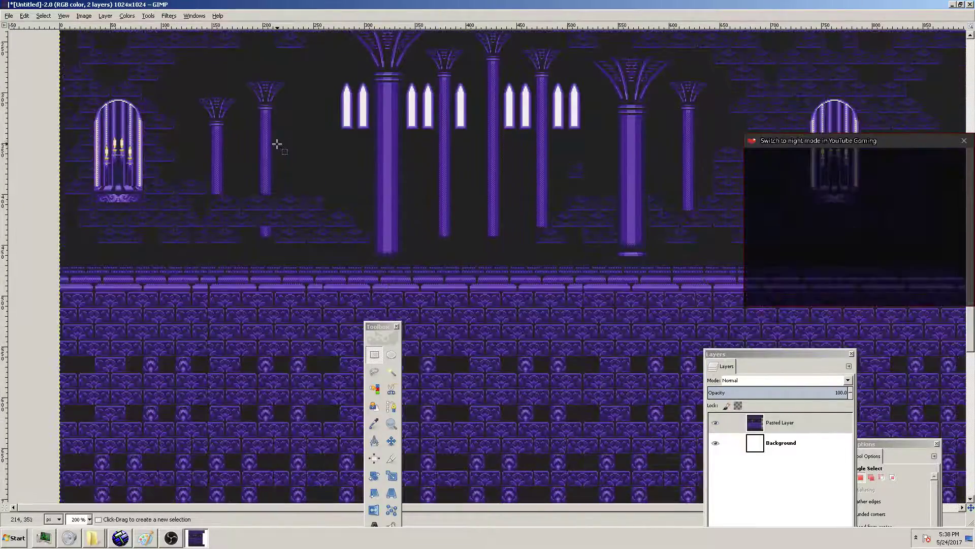
scroll(277, 146, "down", 3, "ctrl")
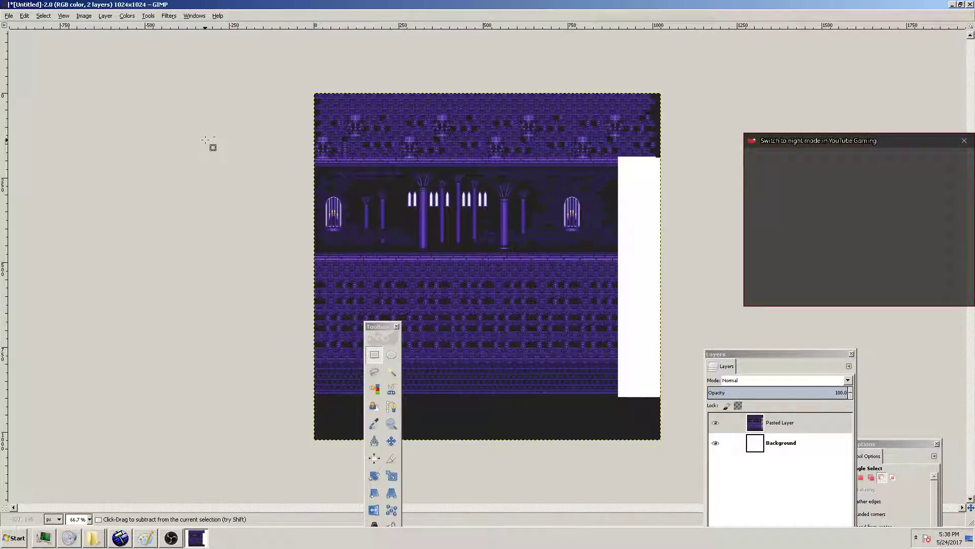
scroll(213, 137, "up", 1, "ctrl")
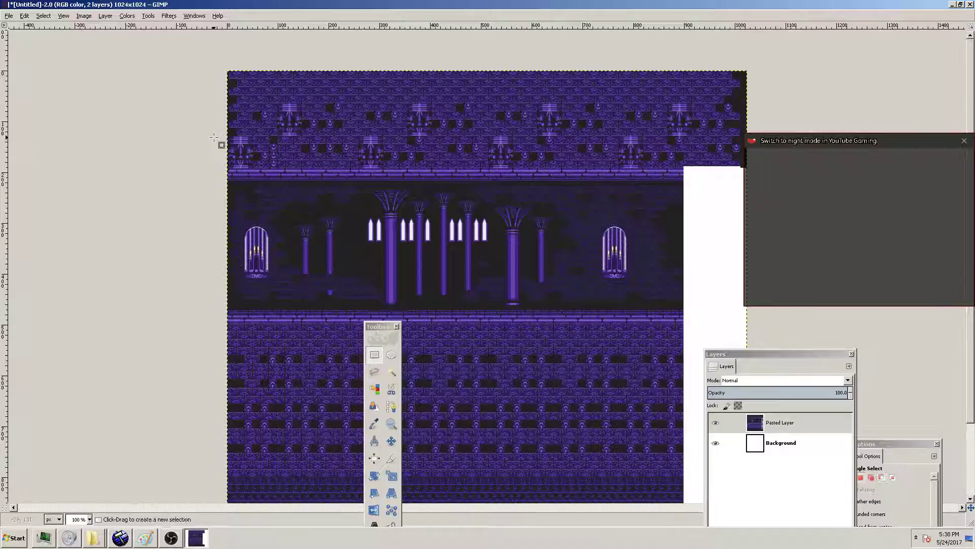
scroll(822, 151, "up", 2, "ctrl")
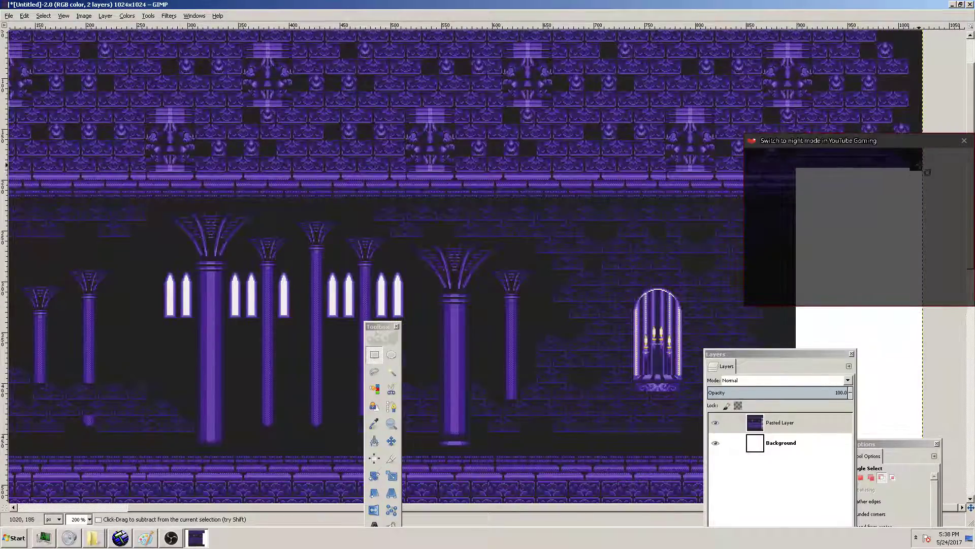
Copy the three-brick row above the large white area and paste it one row lower to complete the cut-off bricks
scroll(926, 171, "up", 3, "ctrl")
left_click_drag(572, 94, 869, 137)
key("ctrl+c")
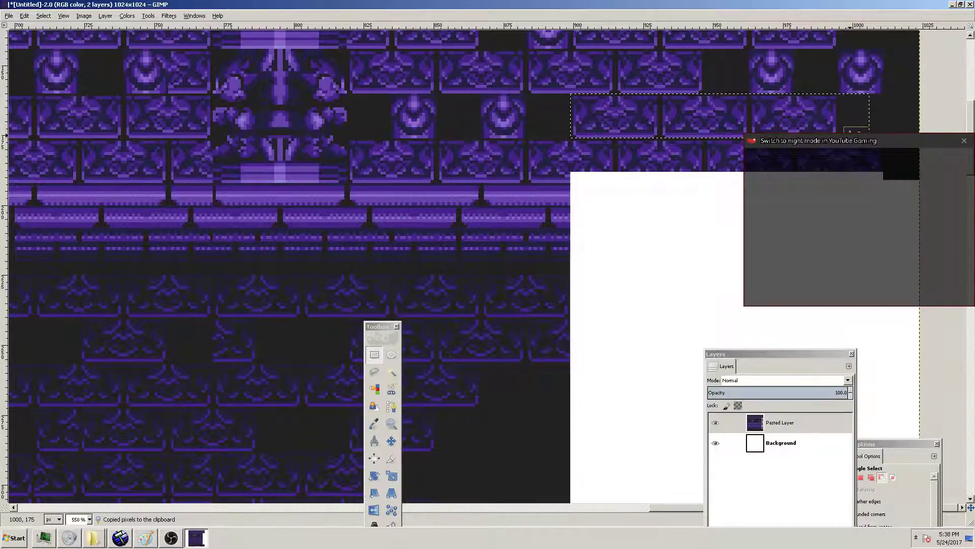
key("ctrl+v")
left_click_drag(682, 121, 750, 167)
left_click(788, 124)
Copy an empty dark patch at the canvas's right edge and paste it for the end of the completed brick row
mouse_move(860, 101)
left_mouse_down()
mouse_move(943, 133)
mouse_move(912, 165)
left_mouse_up()
key("ctrl+c")
key("ctrl+v")
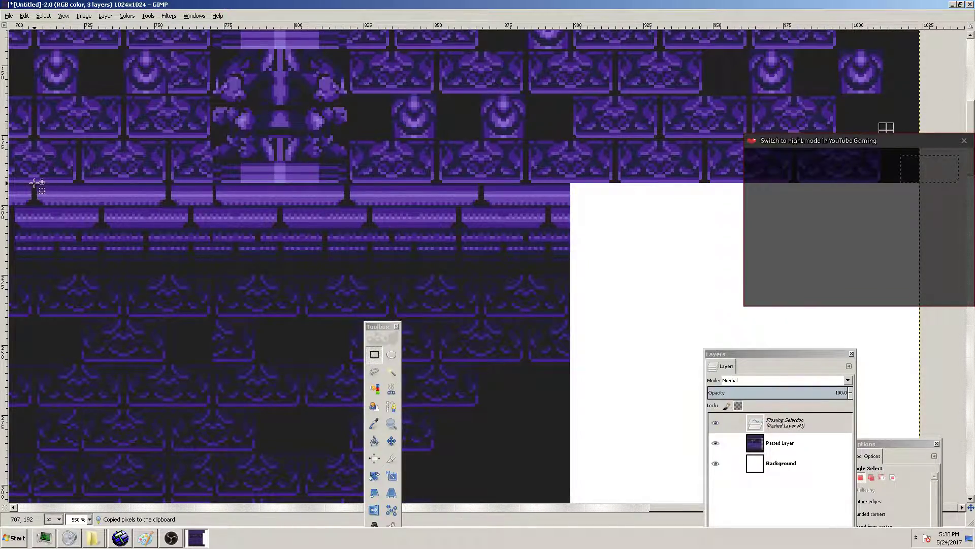
Try to copy the horizontal trim bands below the bricks and paste them into the white area
mouse_move(35, 183)
left_mouse_down()
mouse_move(405, 242)
mouse_move(584, 255)
mouse_move(626, 276)
left_mouse_up()
key("ctrl+c")
key("ctrl+v")
left_click_drag(238, 222, 576, 231)
key("ctrl+z")
left_click(528, 149)
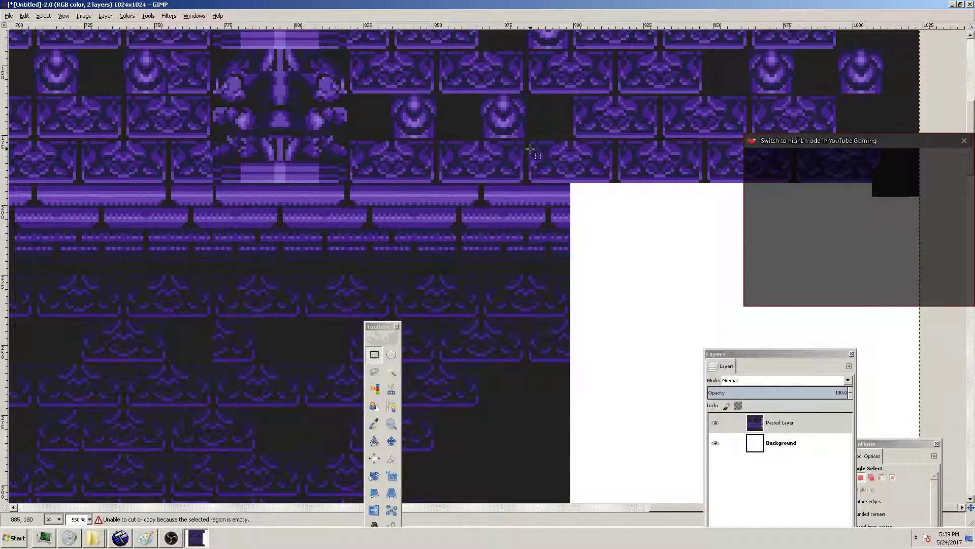
Paste the dark patch again to cover the remaining white at the right end of the lowest brick row
key("ctrl+v")
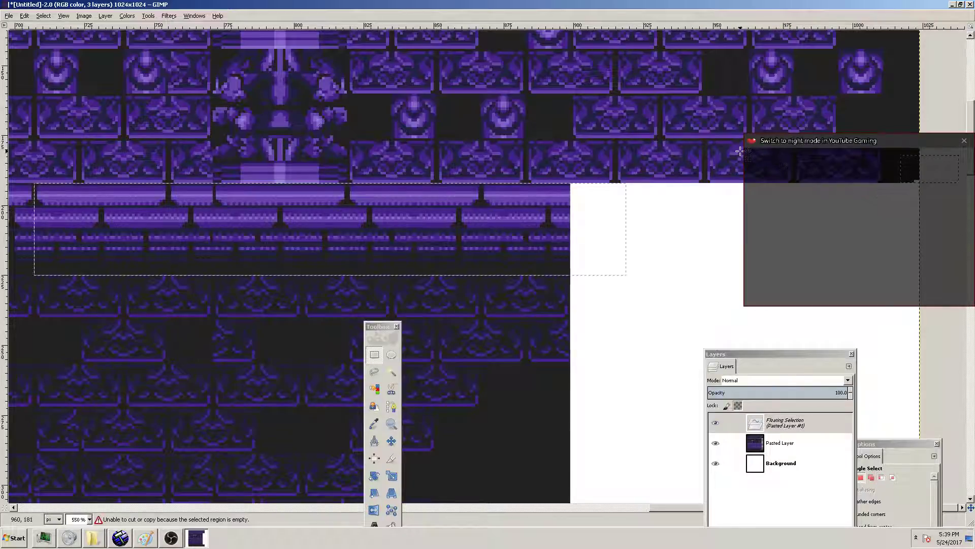
left_click(735, 148)
key("ctrl+v")
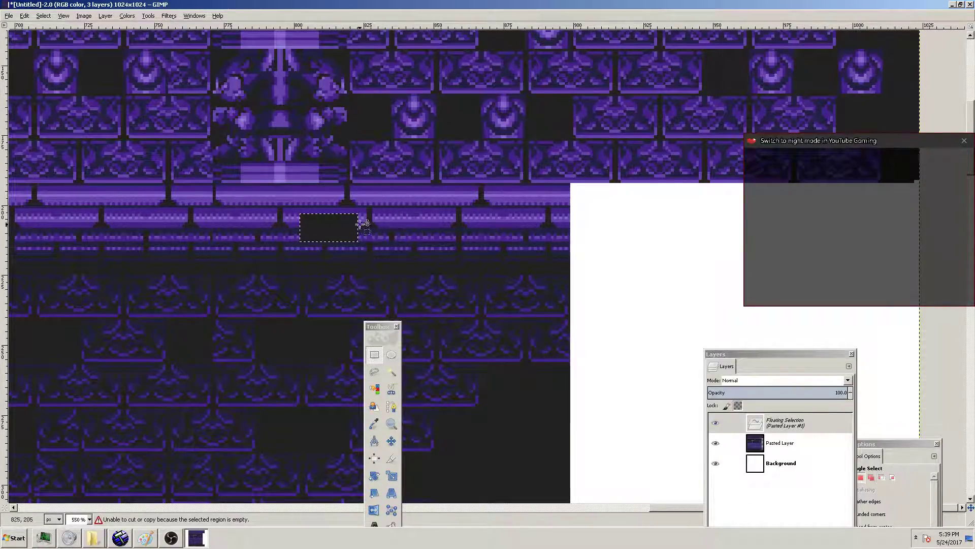
left_click_drag(327, 228, 770, 224)
key("ctrl+z")
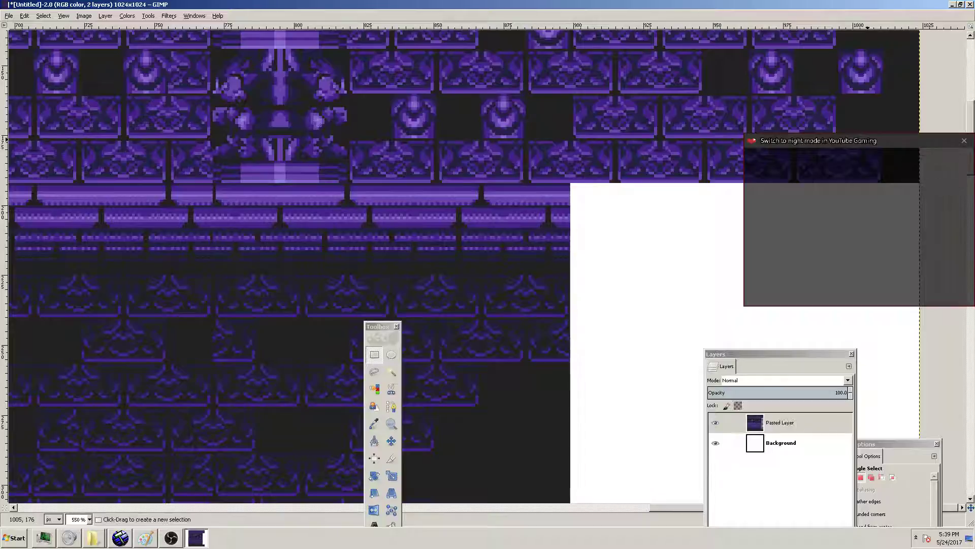
Copy the horizontal trim bands on the pasted layer and extend them across the white area to the canvas's right edge
left_click(722, 425)
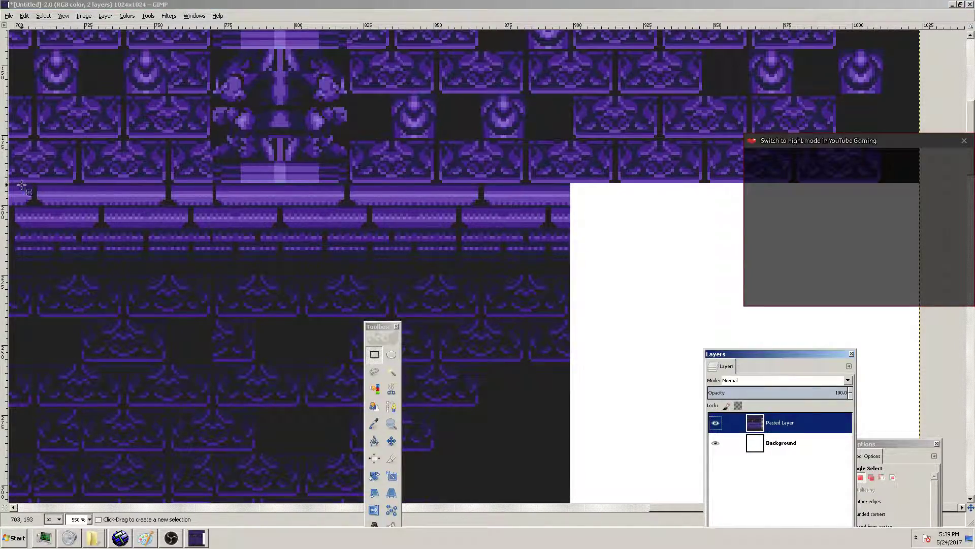
left_click_drag(12, 184, 680, 274)
key("ctrl+c")
key("ctrl+v")
left_click_drag(173, 222, 621, 224)
key("ctrl+h")
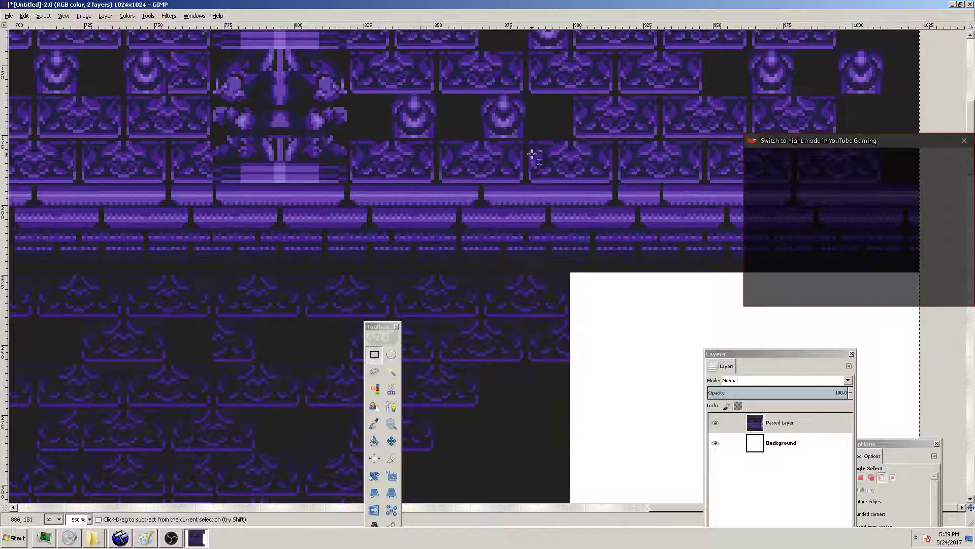
Paste the copied trim piece at the right end of the horizontal trim bands
scroll(417, 198, "down", 3, "ctrl")
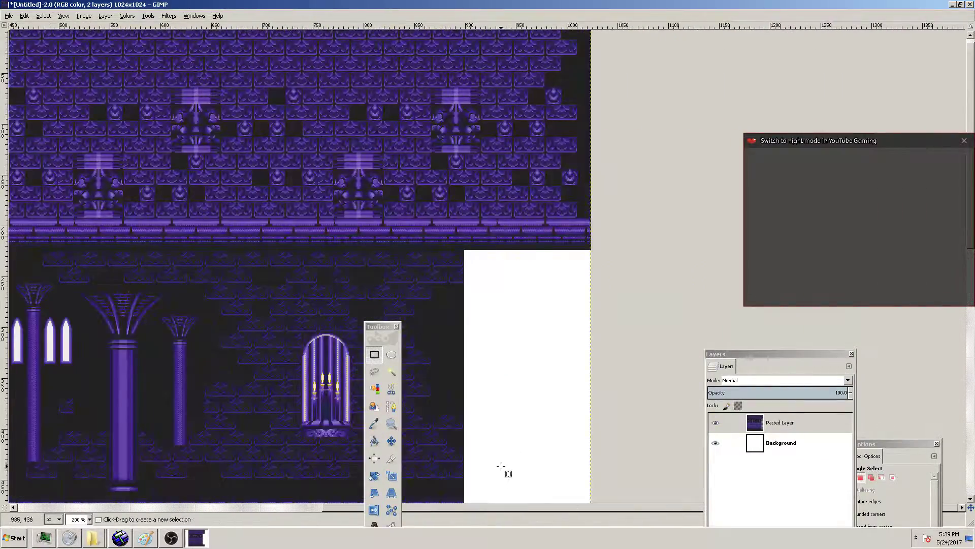
scroll(544, 238, "up", 4, "ctrl")
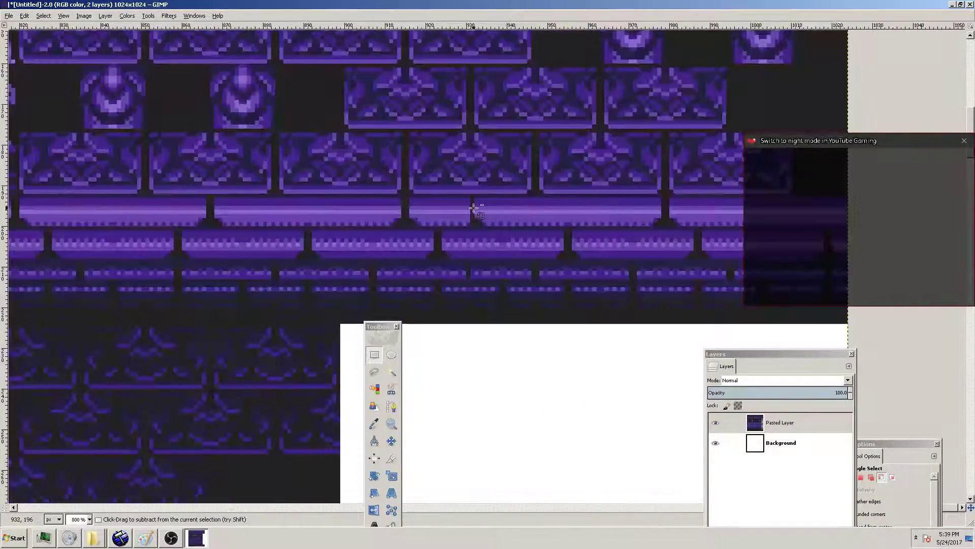
key("ctrl+v")
left_click(450, 145)
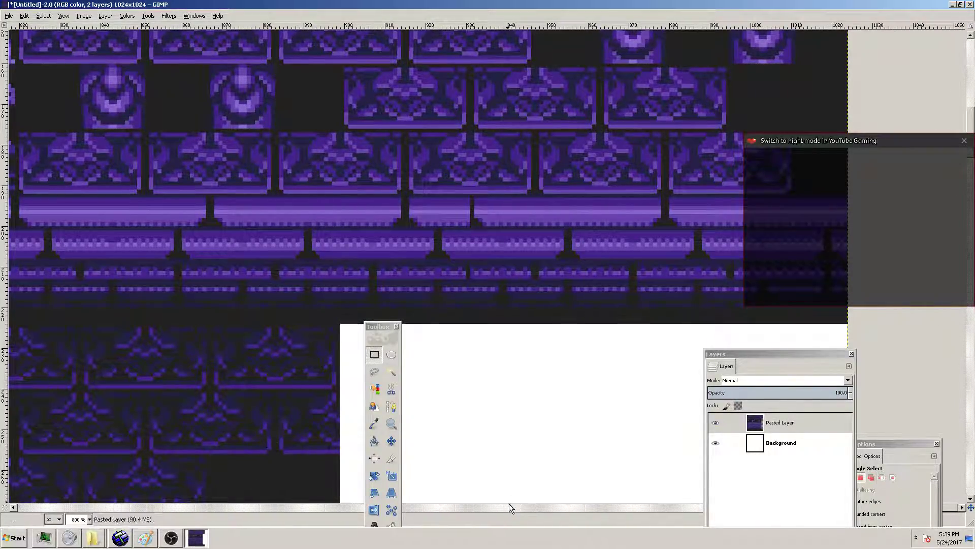
Try to clear the two upper trim bands from the lower pillar ornament's left side to the canvas's right edge
scroll(102, 337, "down", 3, "ctrl")
scroll(75, 311, "up", 2, "ctrl")
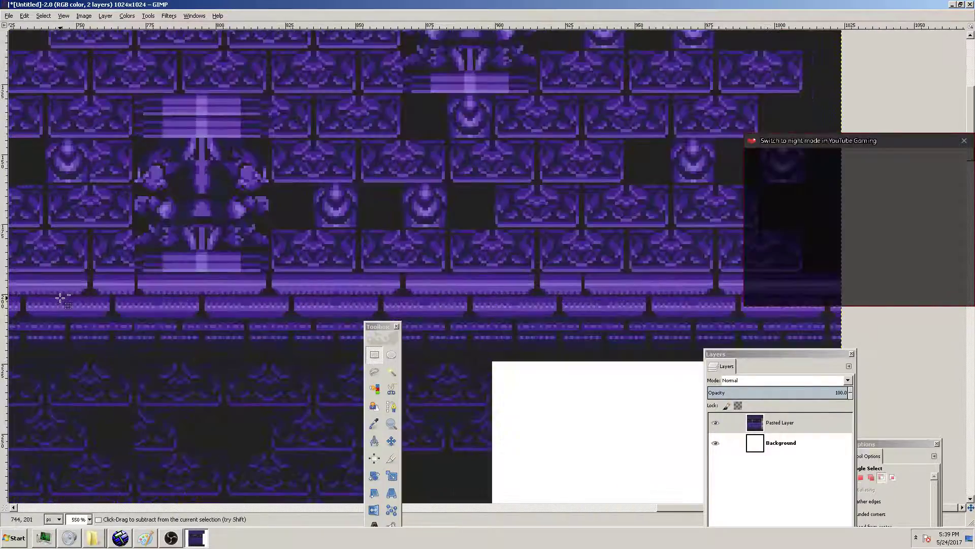
scroll(137, 287, "up", 1, "ctrl")
scroll(136, 287, "up", 1, "ctrl")
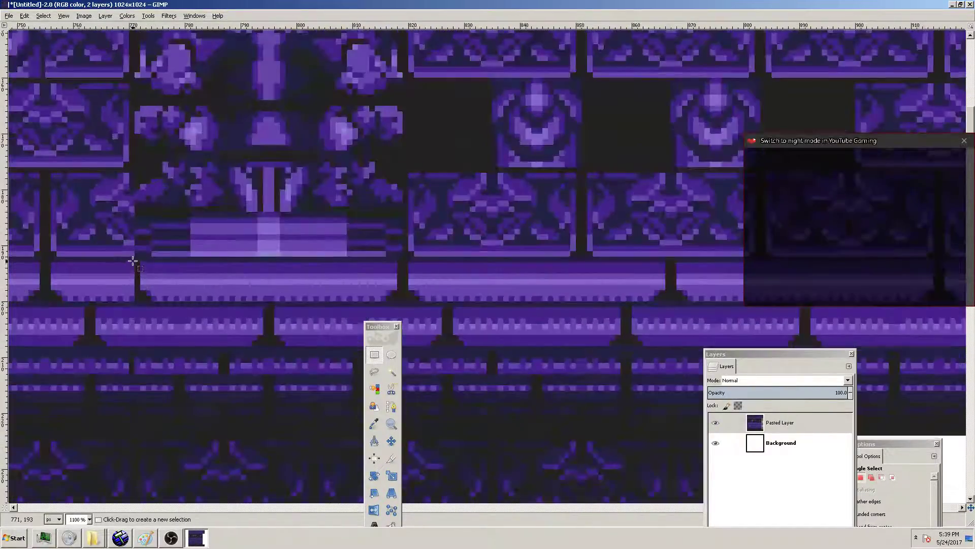
left_click_drag(142, 259, 968, 291)
scroll(487, 373, "down", 1, "ctrl")
scroll(589, 361, "down", 1, "ctrl")
scroll(577, 351, "down", 1, "ctrl")
scroll(577, 342, "down", 1, "ctrl")
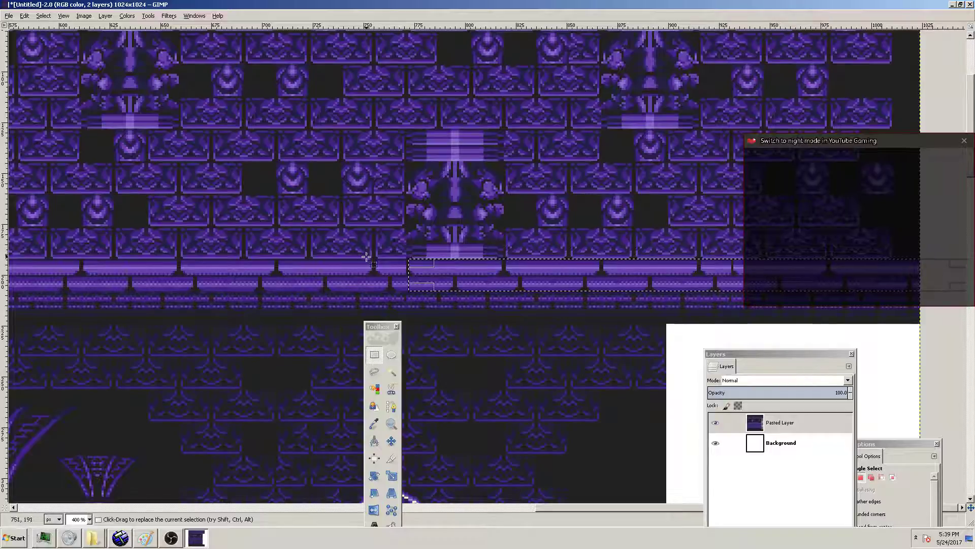
key("Delete")
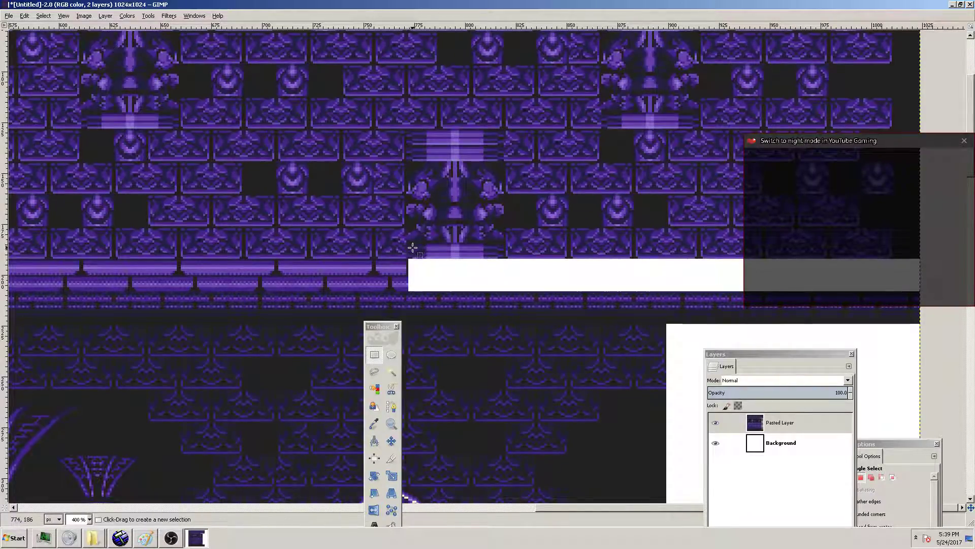
Try to clear the thin lower trim bands across to the canvas's right edge as well
left_click_drag(310, 293, 957, 316)
key("Delete")
left_click(666, 275)
left_click_drag(309, 305, 760, 297)
left_click(771, 267)
mouse_move(947, 305)
left_mouse_down()
mouse_move(314, 307)
mouse_move(321, 291)
left_mouse_up()
key("Delete")
left_click(325, 271)
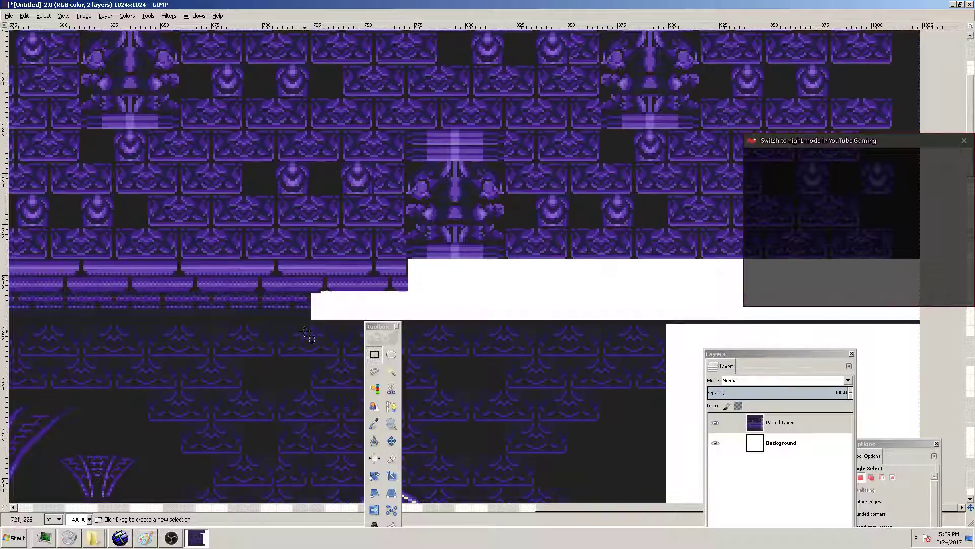
Undo the deletions of the upper and lower trim bands
left_click_drag(572, 509, 196, 506)
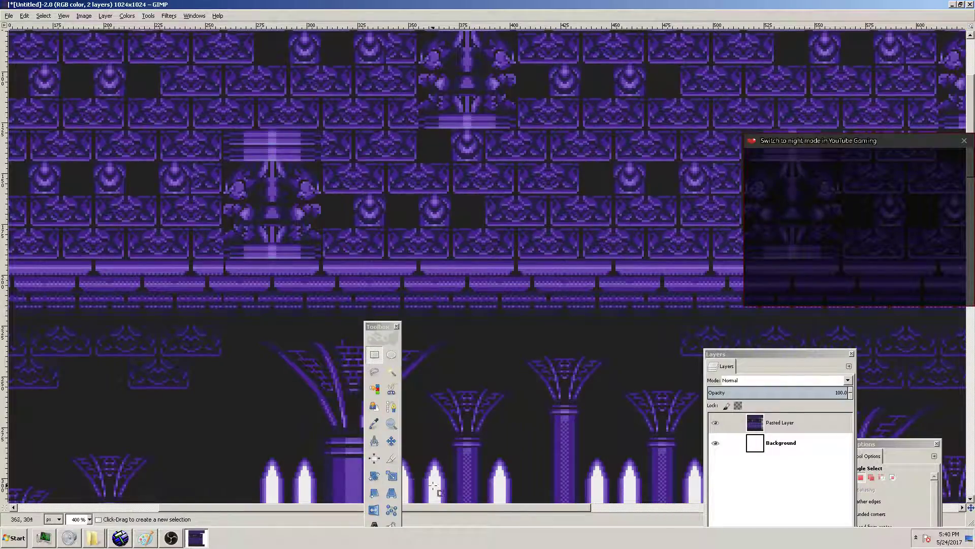
left_click_drag(473, 509, 854, 532)
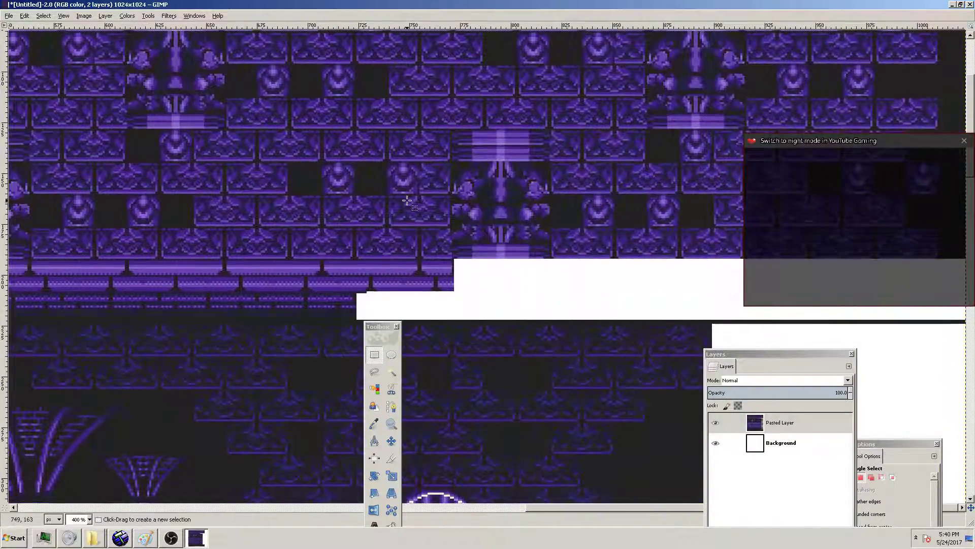
key("ctrl+z")
key("ctrl+z")
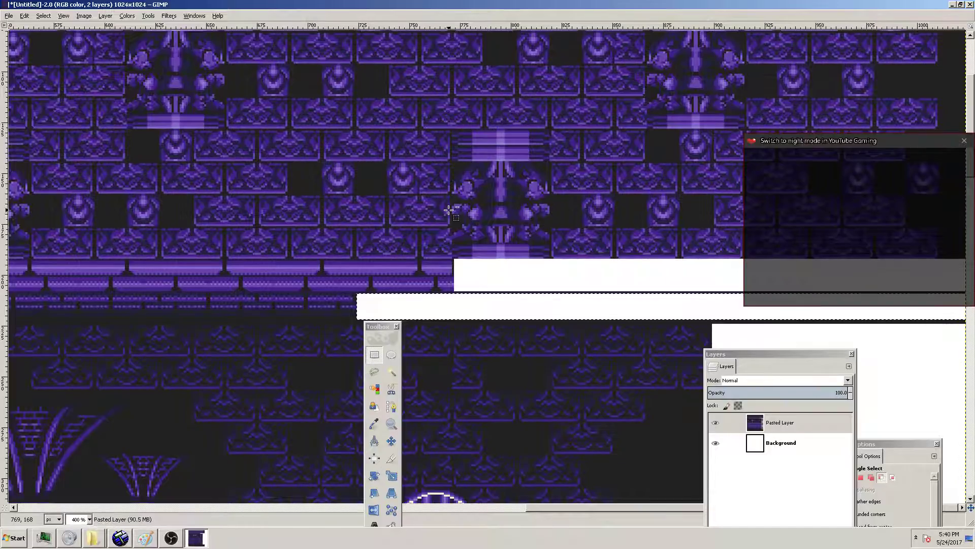
key("ctrl+z")
key("ctrl+z")
key("ctrl+z")
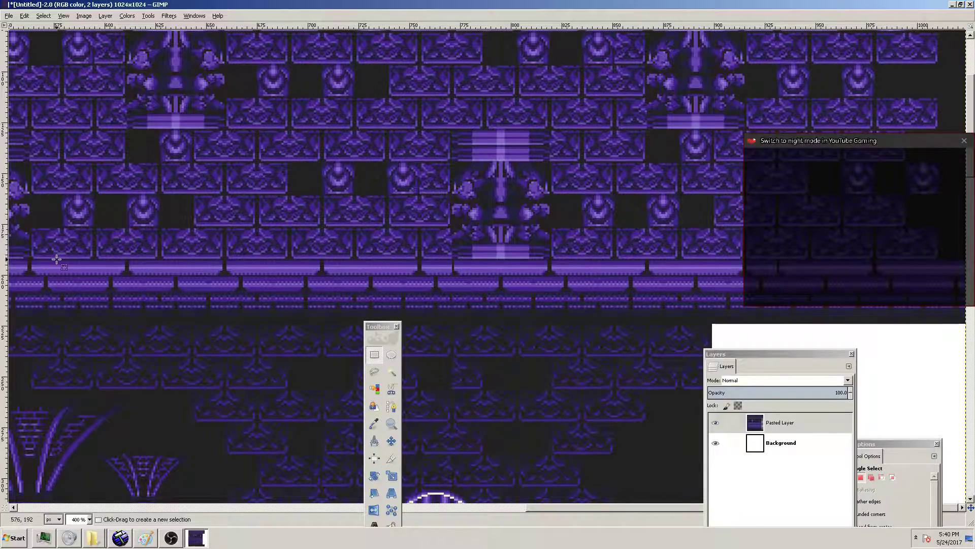
Copy a section of all the trim bands and paste it twice over the mismatched trim toward the canvas's right edge
left_click_drag(64, 272, 322, 319)
key("ctrl+c")
key("ctrl+v")
left_click_drag(88, 285, 707, 287)
left_click(693, 220)
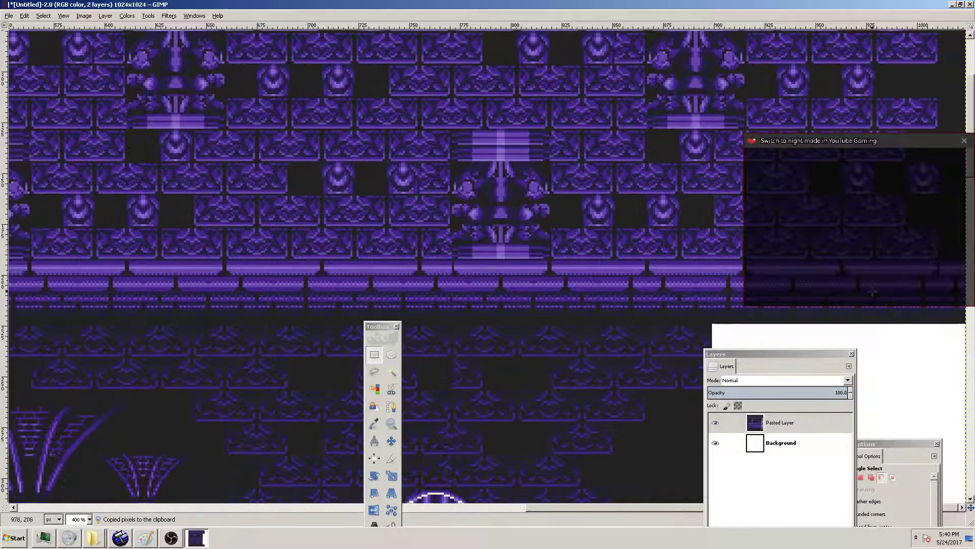
key("ctrl+v")
left_click_drag(383, 261, 890, 288)
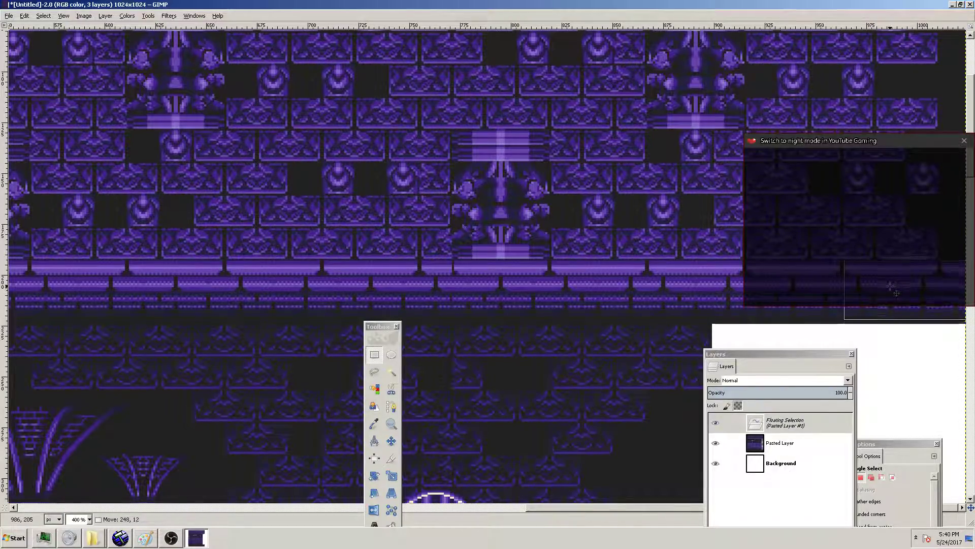
left_click(828, 229)
Copy a small piece near the trim bands' right end and paste it at the canvas's right edge
scroll(350, 280, "down", 2, "ctrl")
scroll(351, 280, "down", 2, "ctrl")
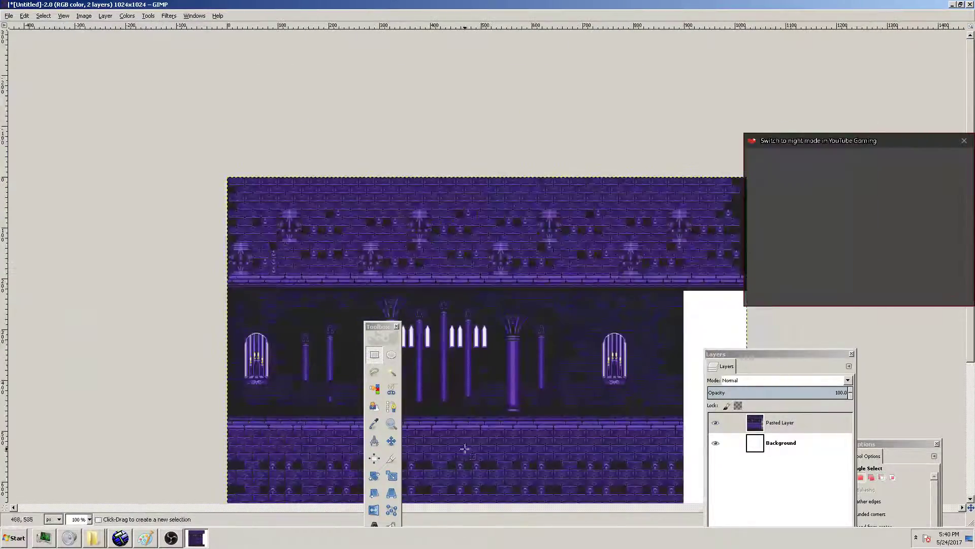
scroll(210, 269, "up", 2, "ctrl")
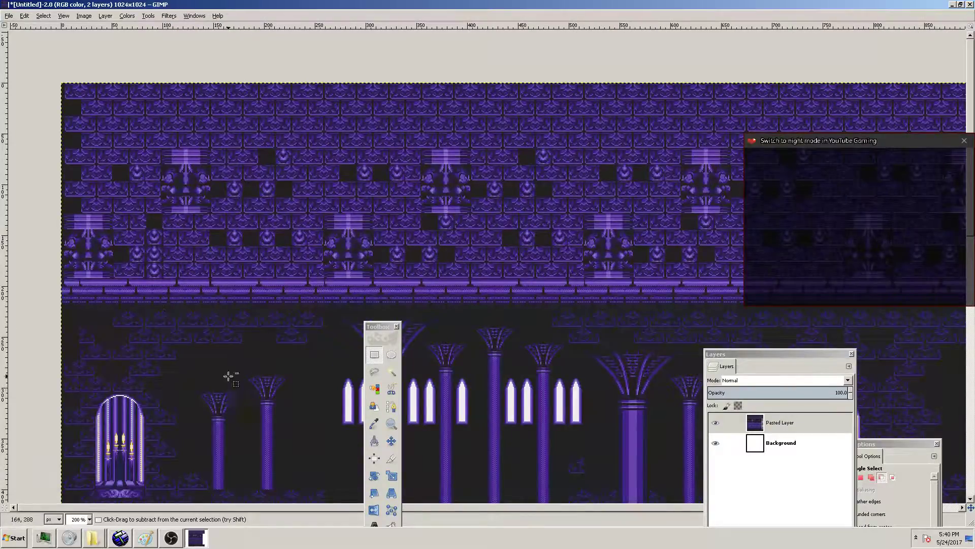
scroll(46, 287, "up", 4, "ctrl")
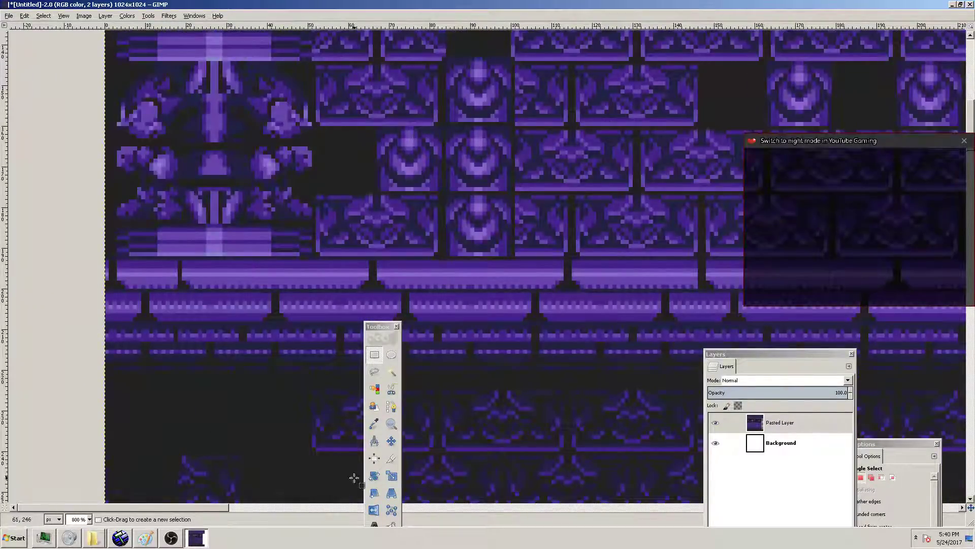
left_click_drag(206, 507, 937, 507)
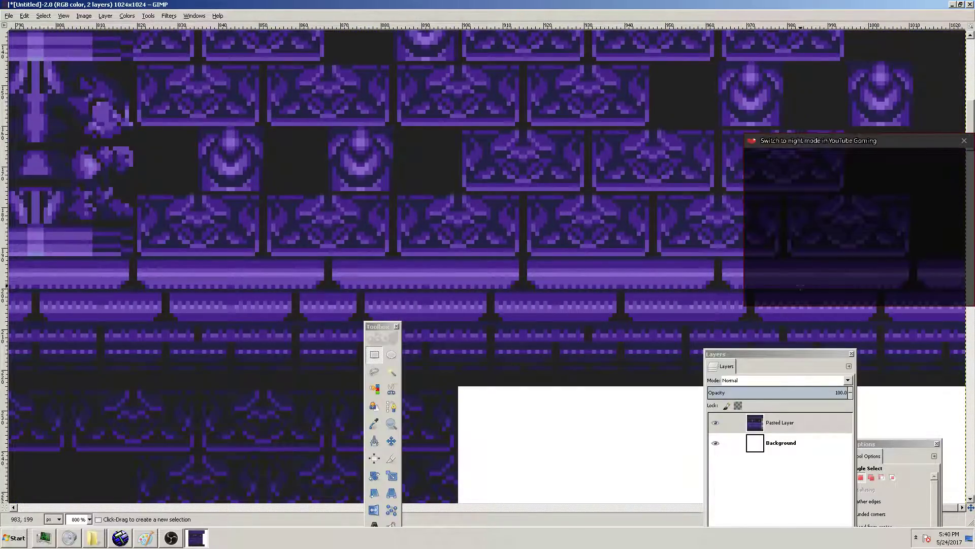
key("ctrl+c")
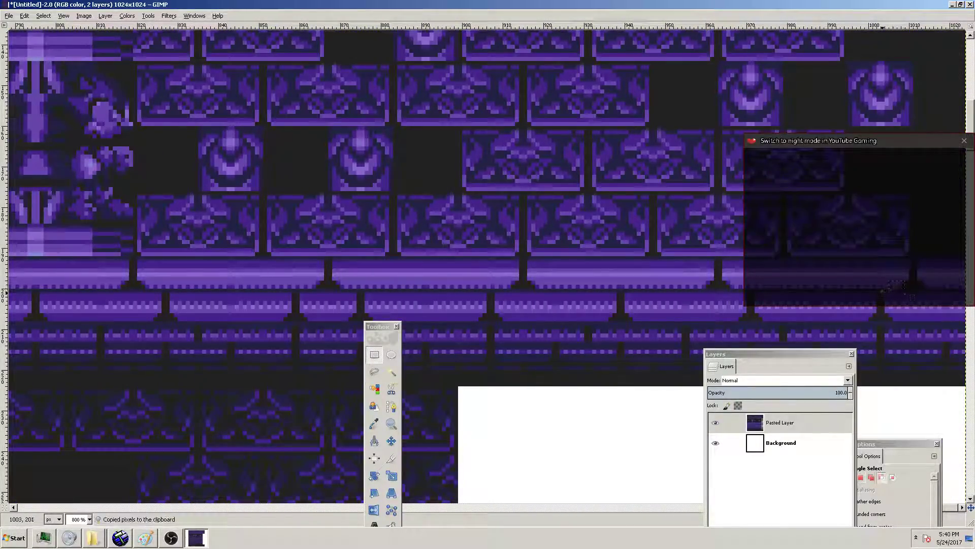
key("ctrl+v")
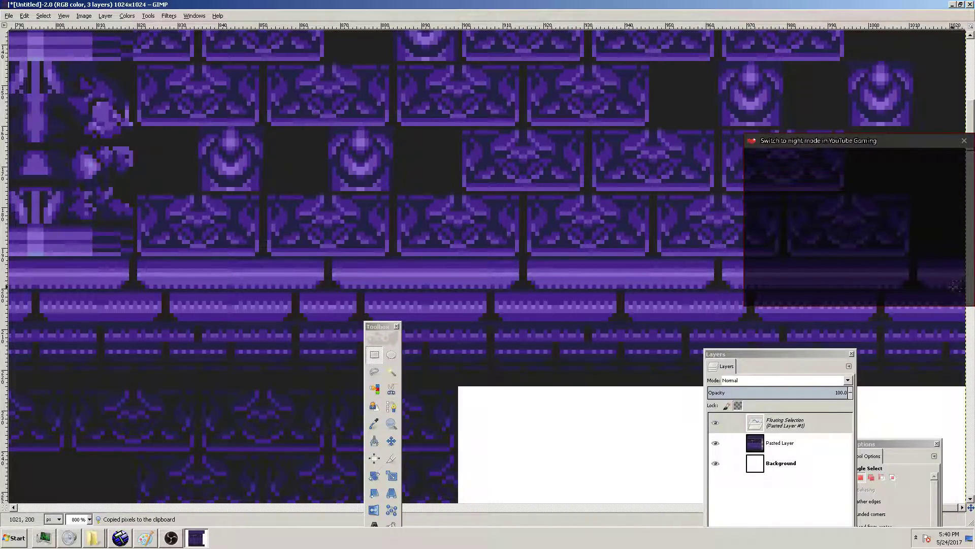
key("ctrl+h")
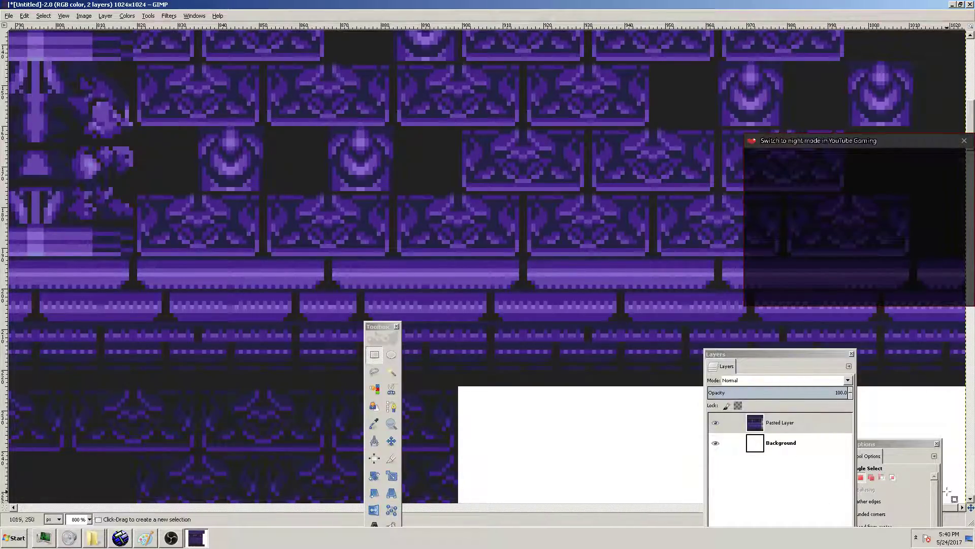
mouse_move(957, 507)
left_mouse_down()
mouse_move(172, 513)
mouse_move(971, 512)
left_mouse_up()
scroll(335, 259, "down", 4, "ctrl")
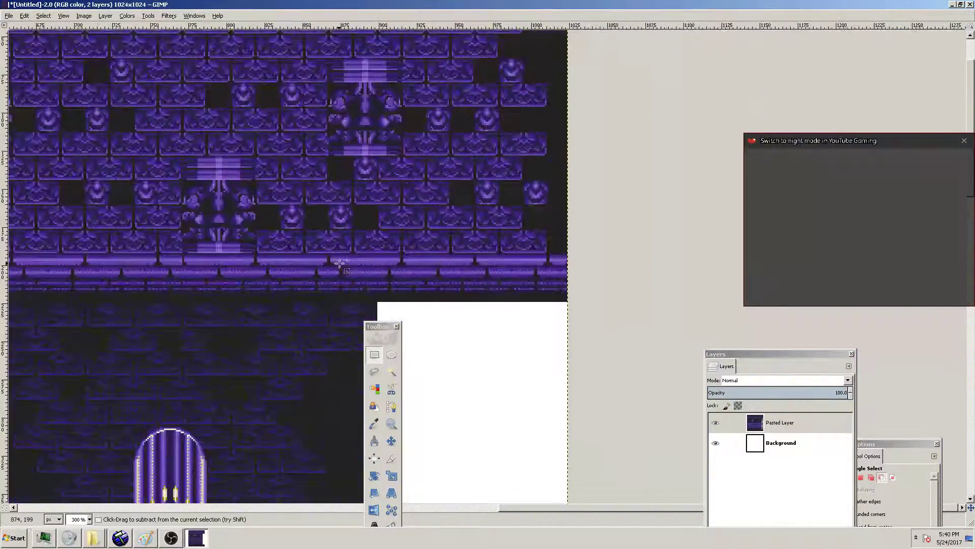
key("minus")
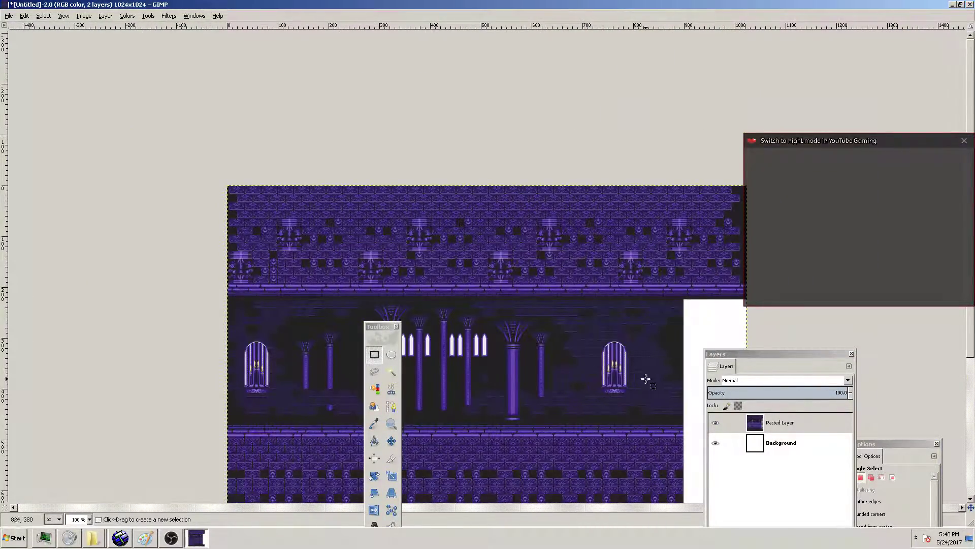
scroll(628, 434, "down", 5)
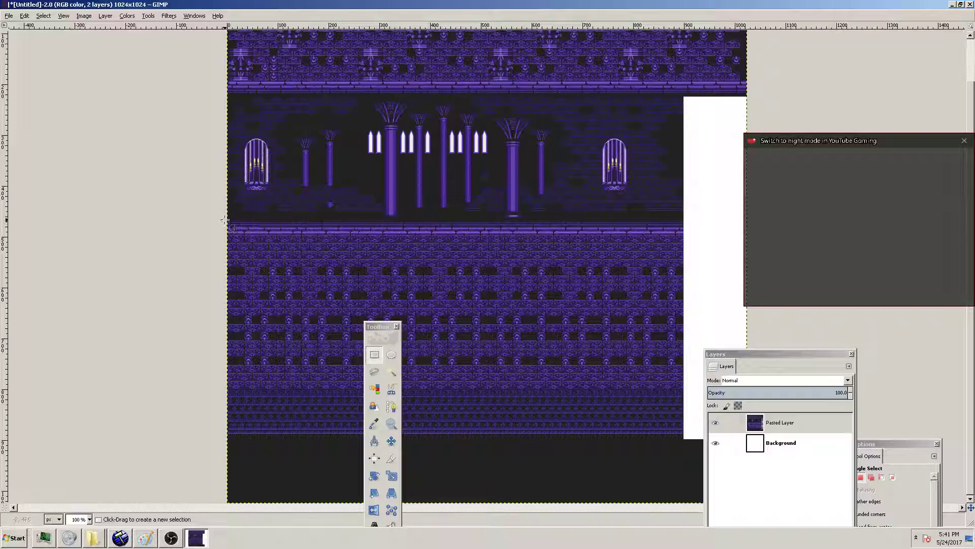
left_click_drag(248, 221, 405, 353)
left_click(574, 220)
left_click_drag(206, 210, 295, 453)
left_click(356, 271)
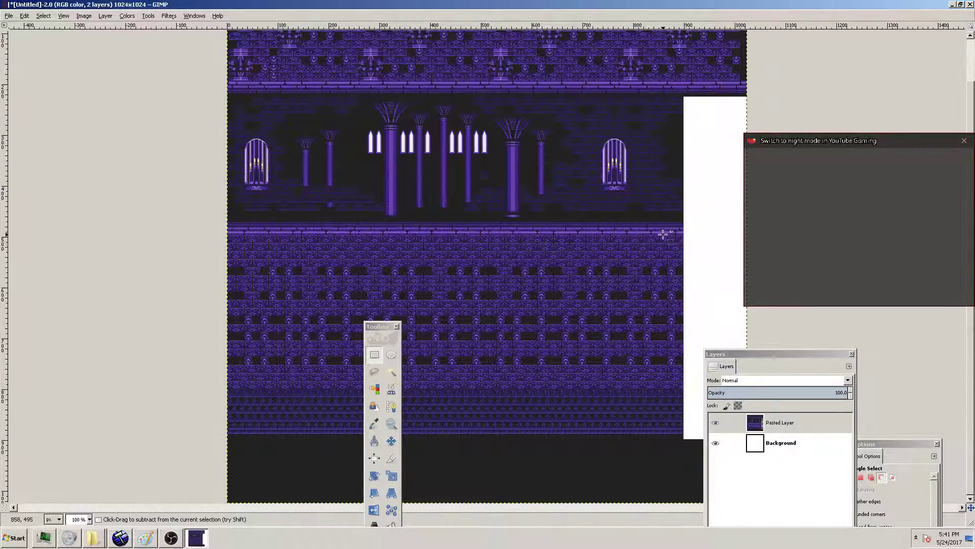
Select the lower brick wall from just above its trim bands to the canvas bottom, fitting the selection's edges to the artwork
left_click_drag(248, 218, 683, 523)
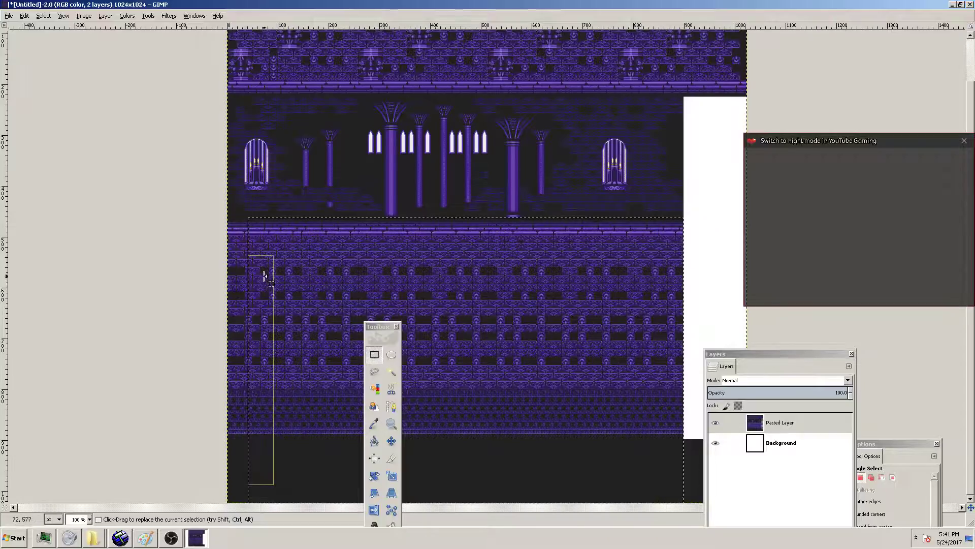
scroll(220, 264, "up", 3, "ctrl")
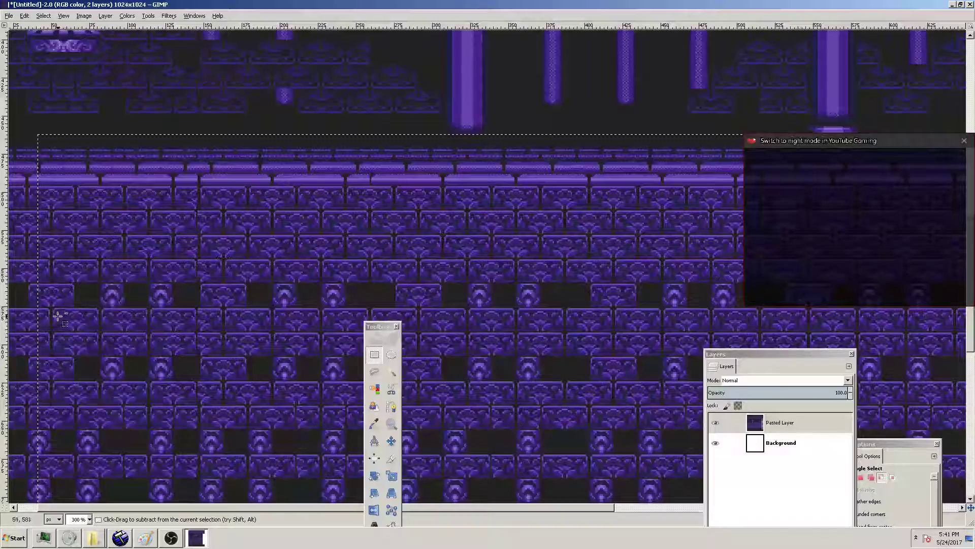
scroll(17, 294, "up", 4, "ctrl")
left_click_drag(93, 292, 90, 292)
scroll(308, 279, "down", 7, "ctrl")
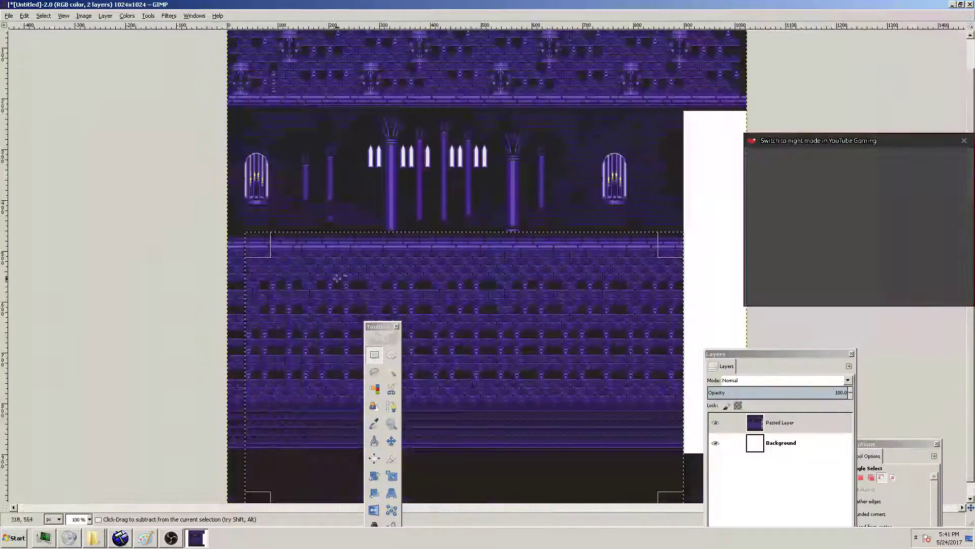
scroll(714, 229, "up", 2, "ctrl")
left_click_drag(740, 249, 701, 248)
left_click(699, 239)
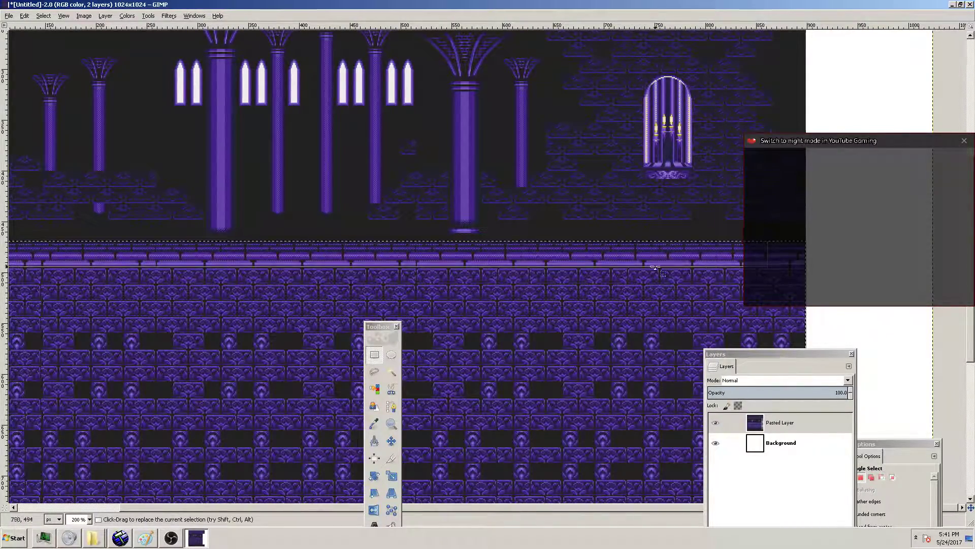
Copy the selected lower wall and paste it over the white area beside it, aligning its bricks and trim with the existing pattern
scroll(213, 295, "down", 2, "ctrl")
key("ctrl+c")
left_click(391, 440)
key("ctrl+v")
left_click_drag(318, 297, 715, 288)
scroll(687, 263, "up", 7, "ctrl")
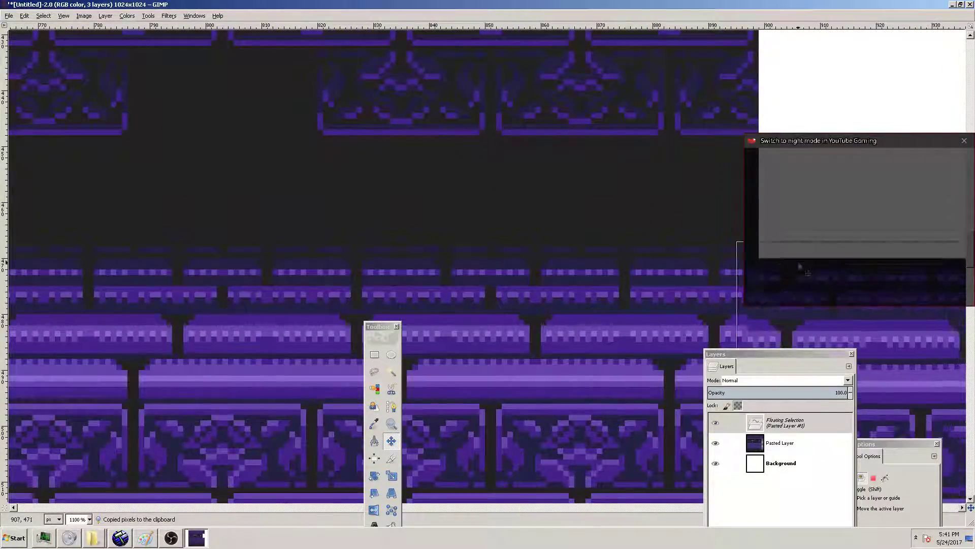
left_click_drag(799, 266, 752, 281)
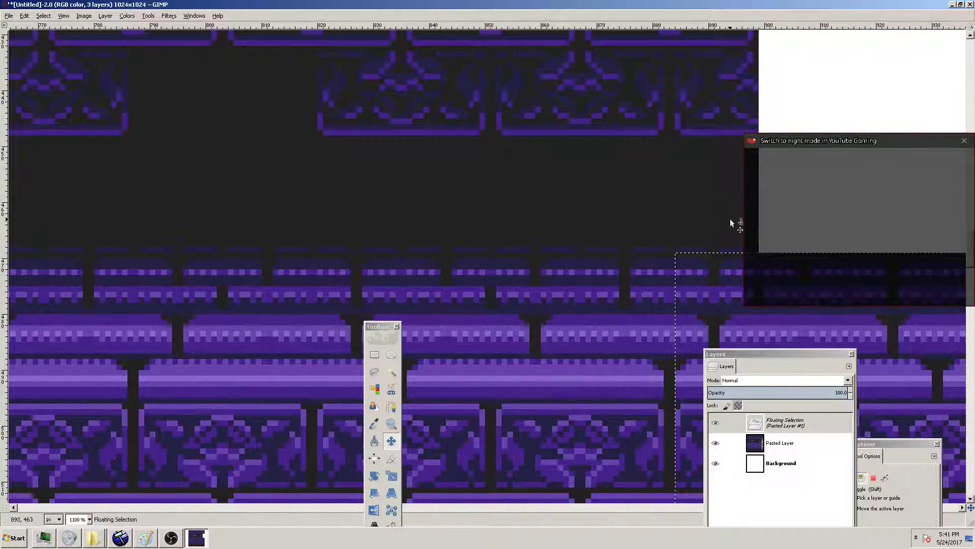
key("ctrl+h")
scroll(706, 243, "down", 5, "ctrl")
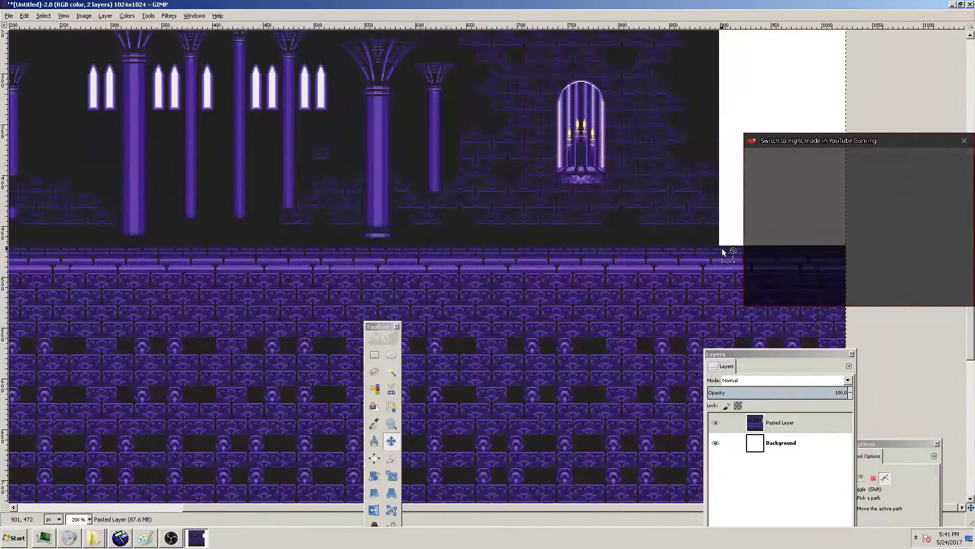
scroll(729, 249, "down", 1, "ctrl")
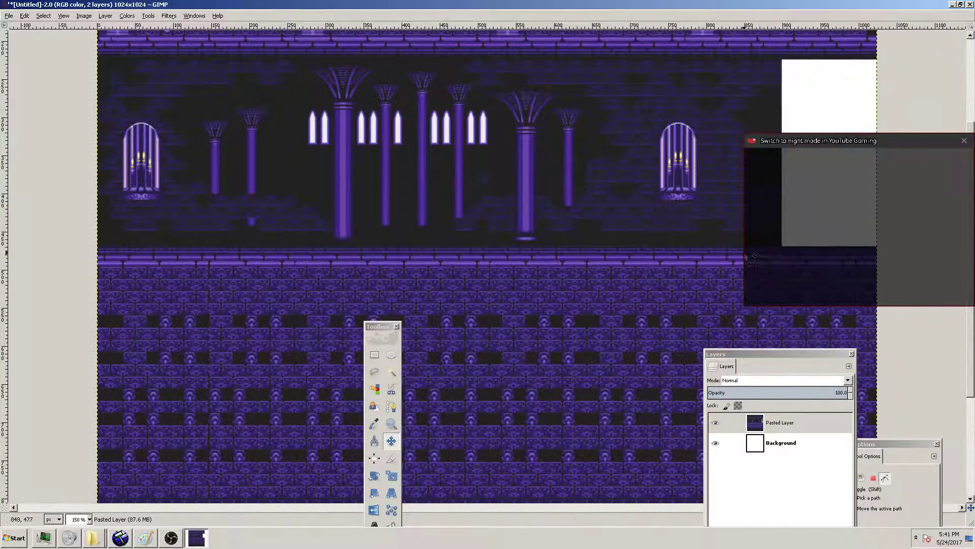
scroll(914, 265, "up", 4, "ctrl")
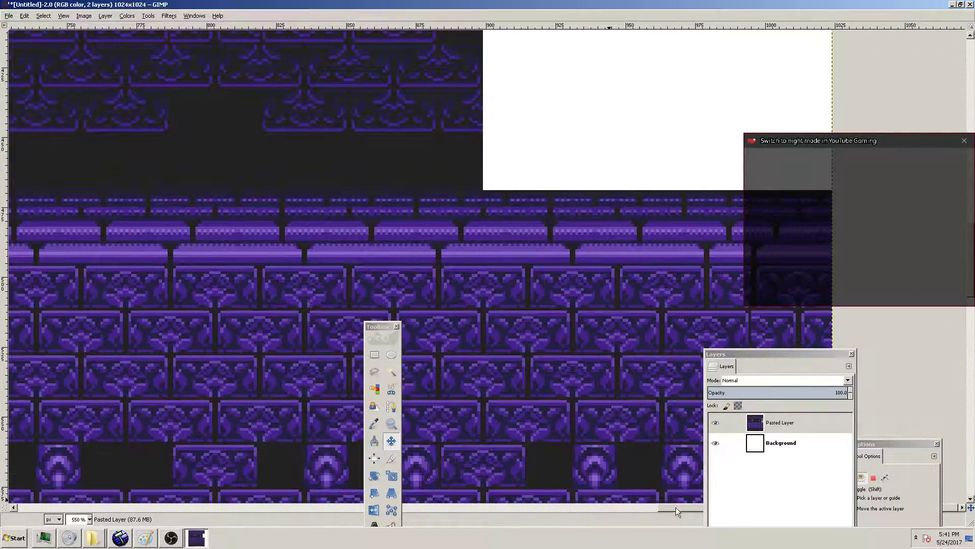
left_click_drag(675, 507, 198, 506)
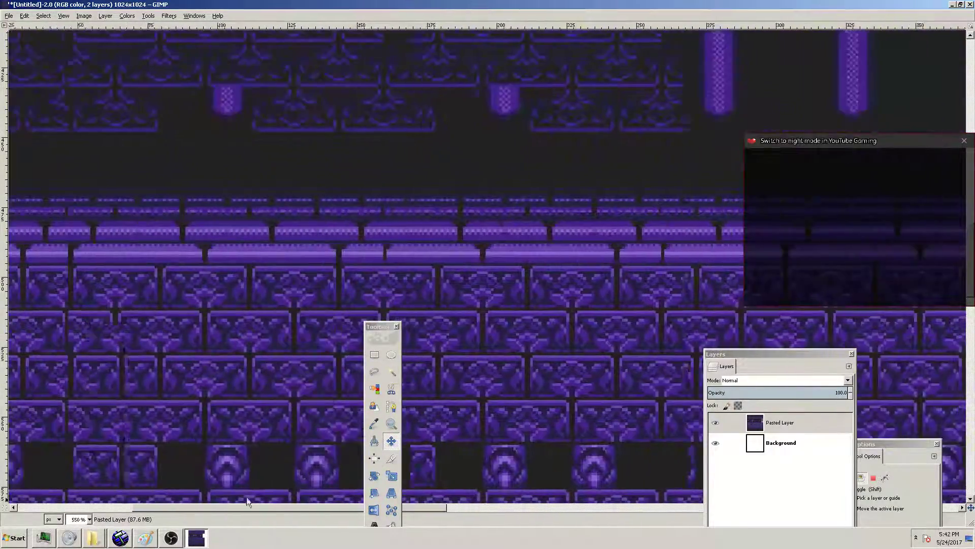
Select the middle hall's tall pillars and lit windows with the surrounding dark wall, from below the upper trim to just above the lower trim
scroll(613, 187, "down", 3, "ctrl")
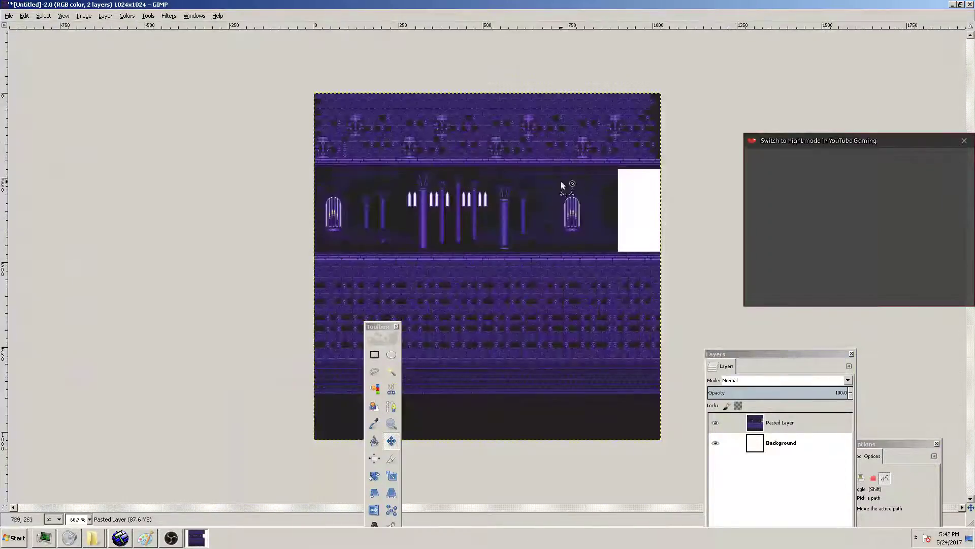
scroll(653, 211, "up", 4, "ctrl")
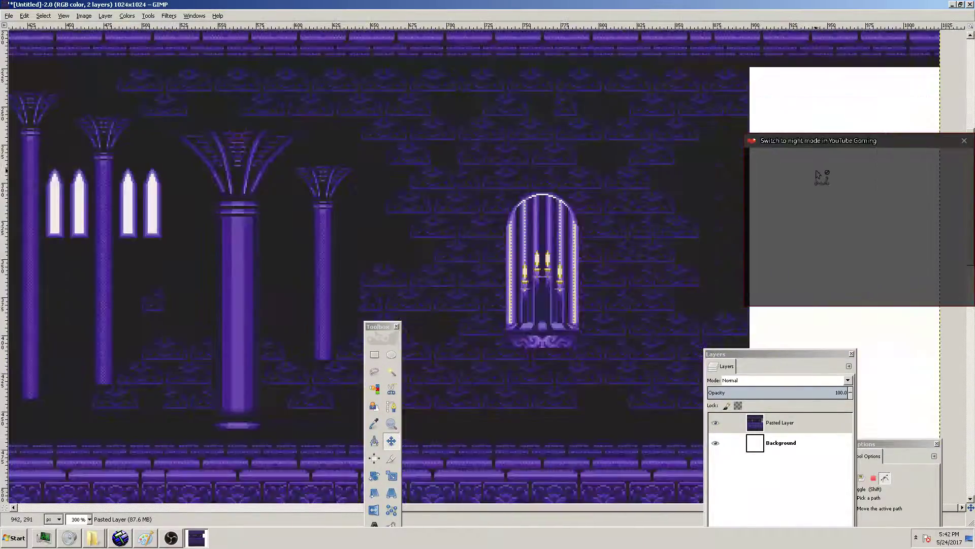
scroll(407, 152, "down", 2, "ctrl")
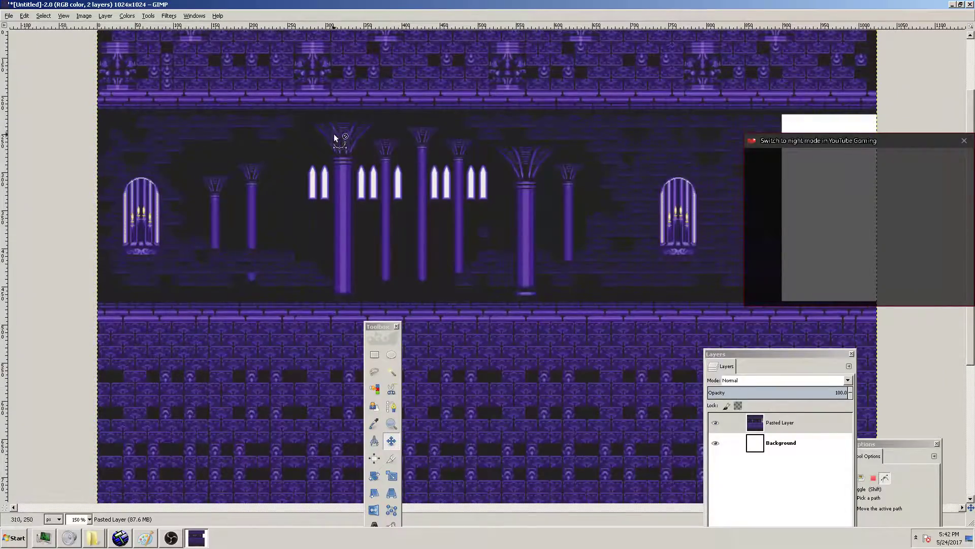
scroll(305, 133, "up", 1, "ctrl")
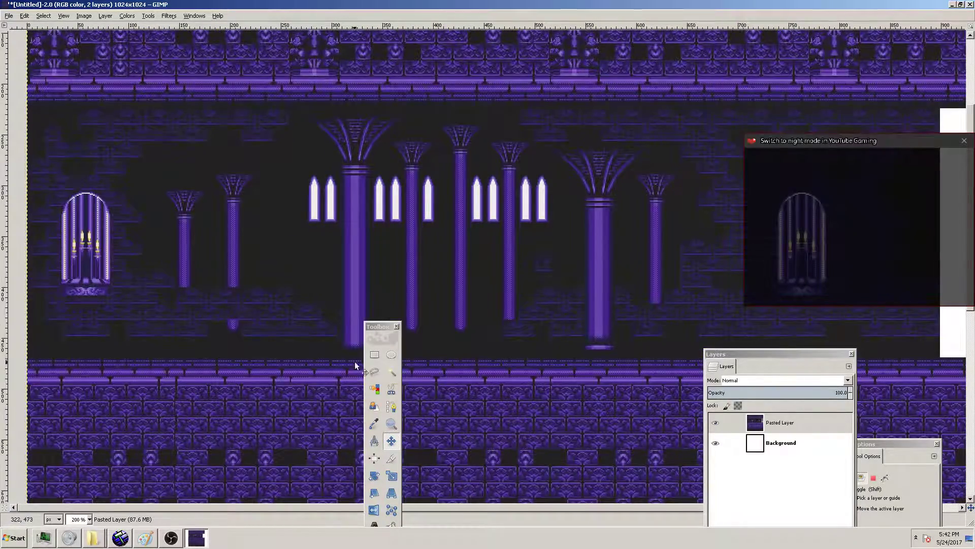
left_click(375, 354)
left_click_drag(303, 113, 625, 361)
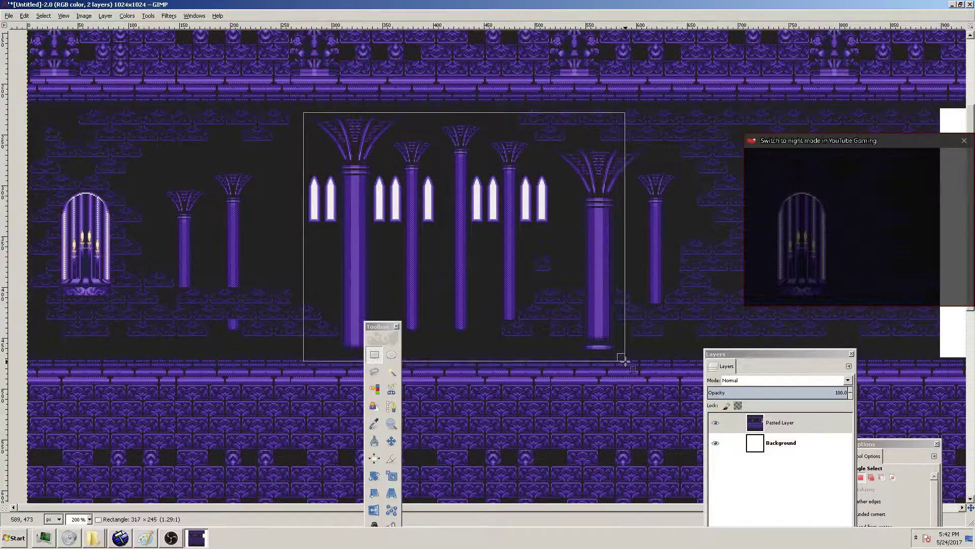
mouse_move(312, 250)
left_mouse_down()
mouse_move(240, 252)
mouse_move(267, 257)
left_mouse_up()
left_click_drag(387, 131, 390, 122)
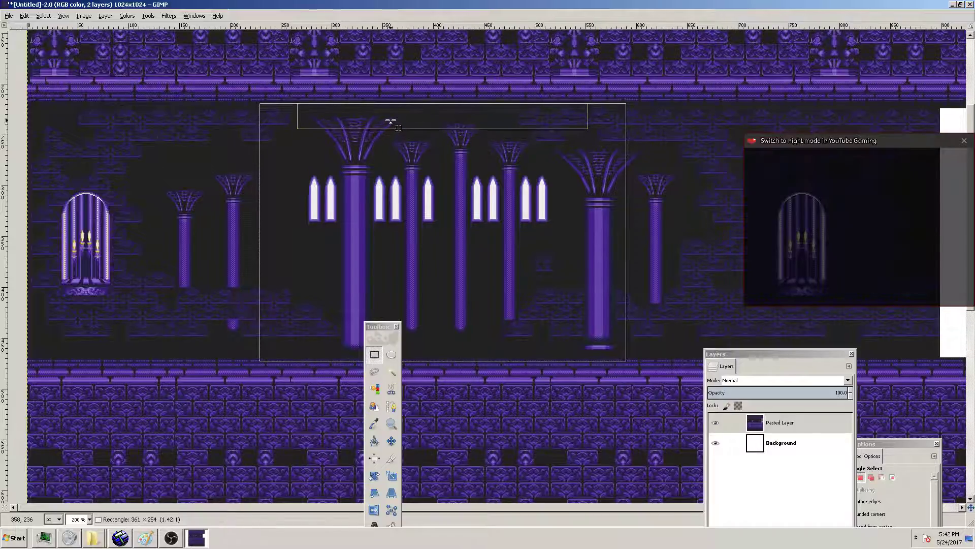
left_click_drag(626, 217, 659, 222)
Copy the selected hall section and paste it over the remaining white area at the canvas's right edge, aligning its bricks with the existing wall
key("ctrl+c")
key("ctrl+v")
left_click_drag(483, 157, 960, 144)
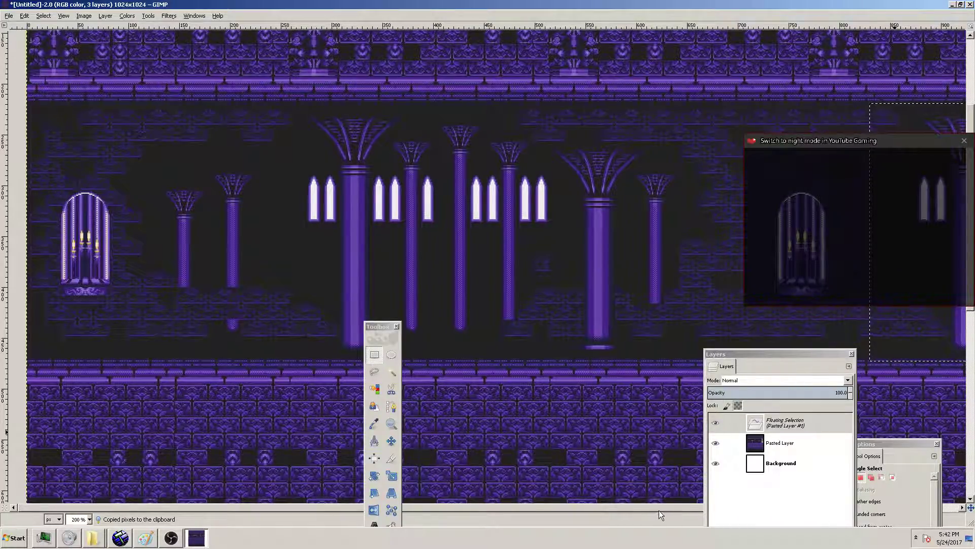
left_click_drag(660, 509, 921, 497)
left_click_drag(811, 254, 891, 262)
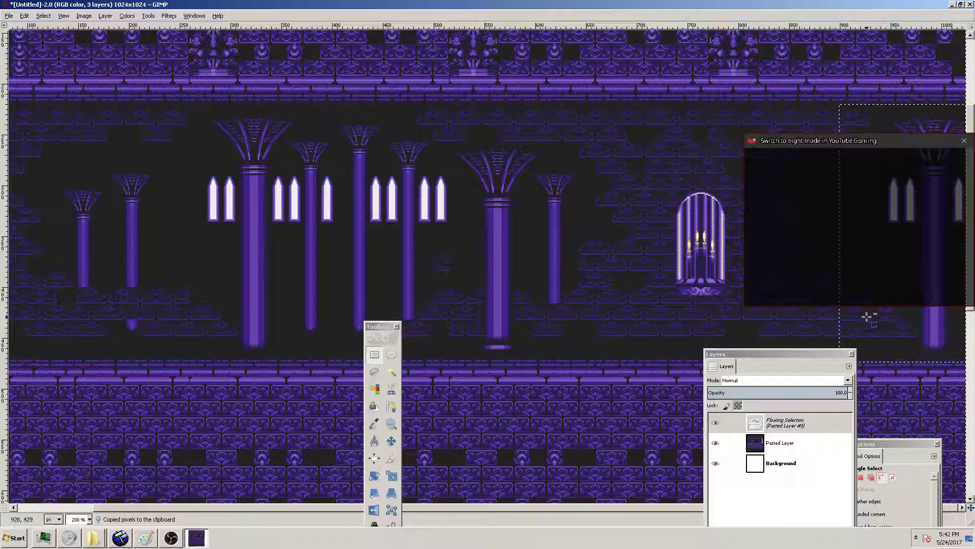
scroll(841, 338, "up", 1, "ctrl")
scroll(841, 337, "up", 5, "ctrl")
left_click_drag(896, 298, 653, 288)
left_click(566, 276)
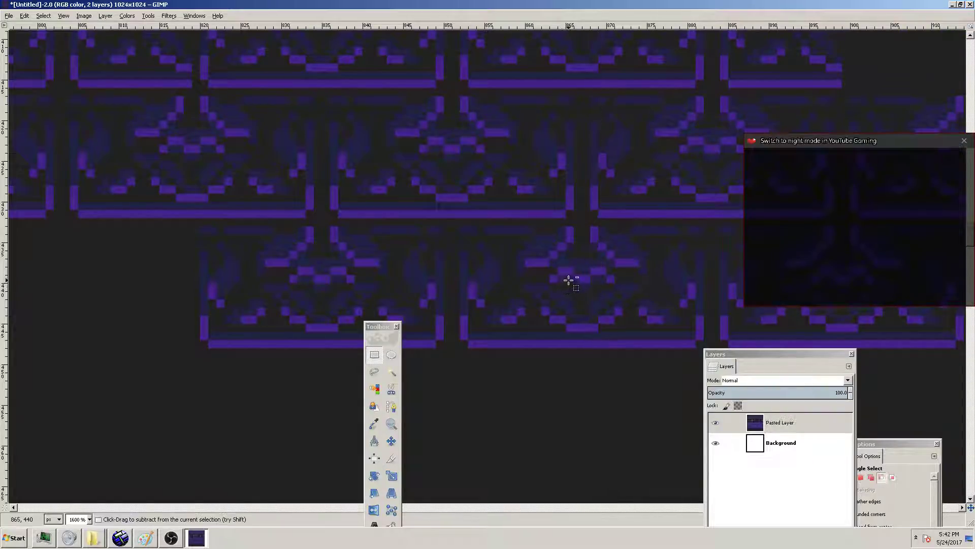
Copy a piece of plain dark wall and paste it over the top of the cut-off pillar at the canvas's right edge
scroll(566, 277, "down", 4, "ctrl")
scroll(768, 267, "down", 1, "ctrl")
scroll(899, 121, "up", 5)
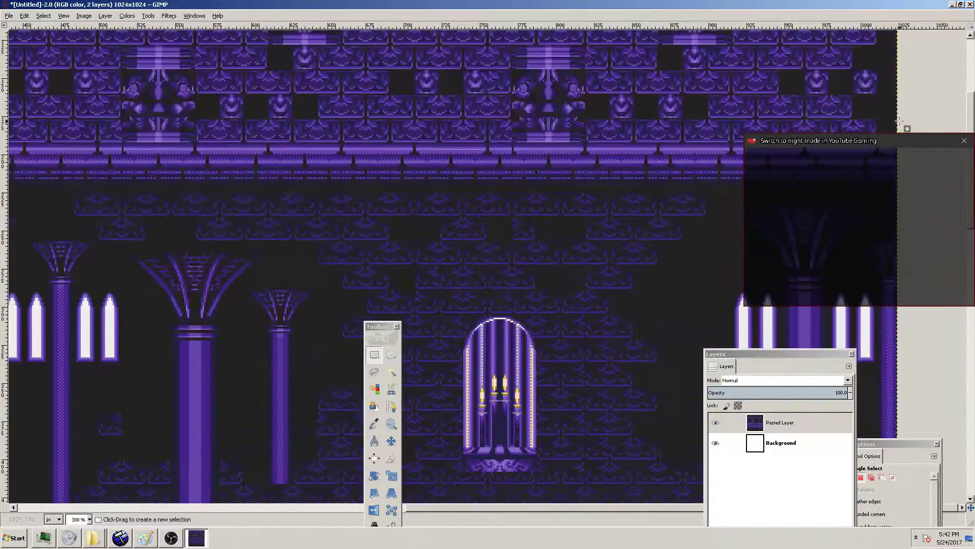
left_click_drag(695, 246, 900, 286)
key("ctrl+c")
key("ctrl+v")
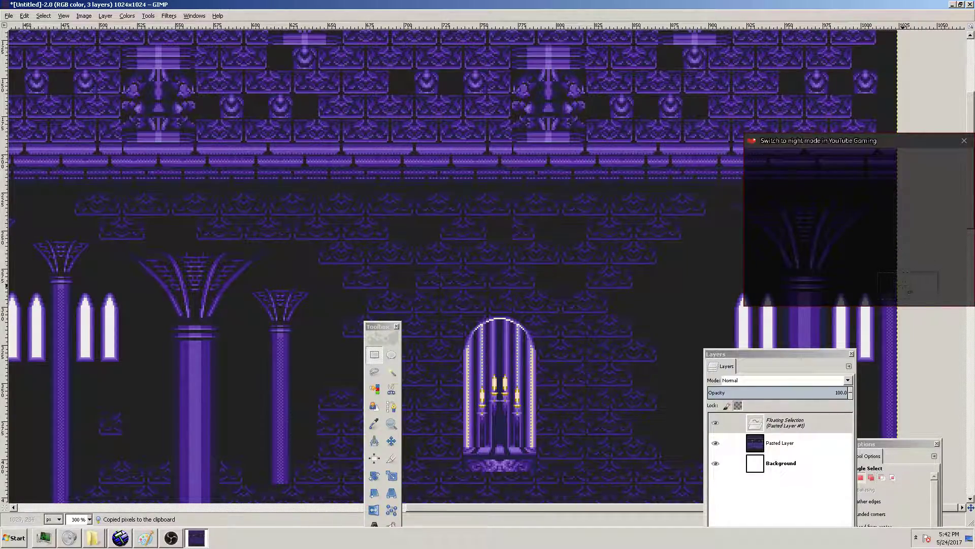
left_click_drag(845, 219, 859, 227)
Copy another piece of plain dark wall and paste it over the rest of the cut-off pillar's shaft at the canvas's right edge
left_click_drag(677, 272, 720, 211)
scroll(706, 269, "down", 3)
scroll(710, 140, "up", 1)
key("ctrl+c")
key("ctrl+v")
left_click_drag(701, 150, 915, 116)
left_click(853, 185)
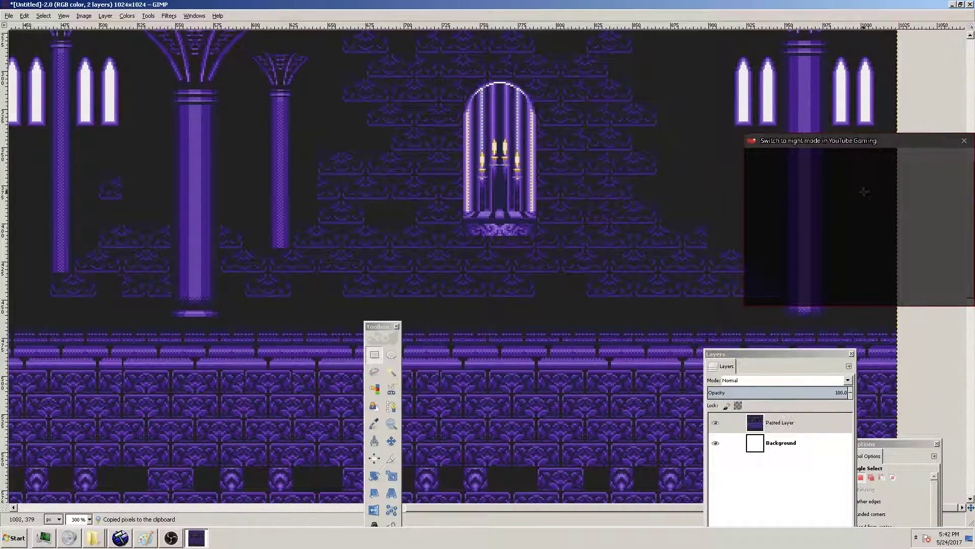
scroll(870, 192, "up", 5)
scroll(522, 250, "down", 3, "ctrl")
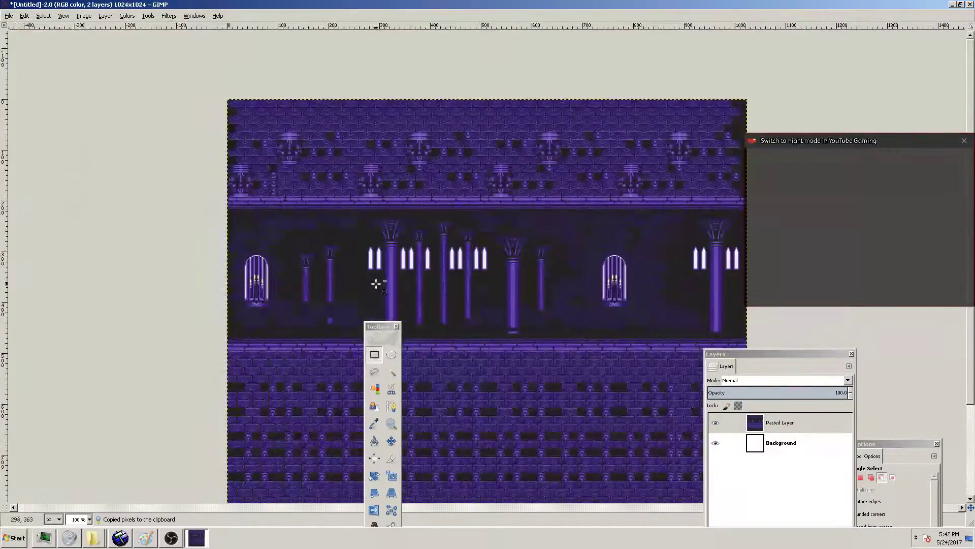
scroll(387, 275, "down", 1, "ctrl")
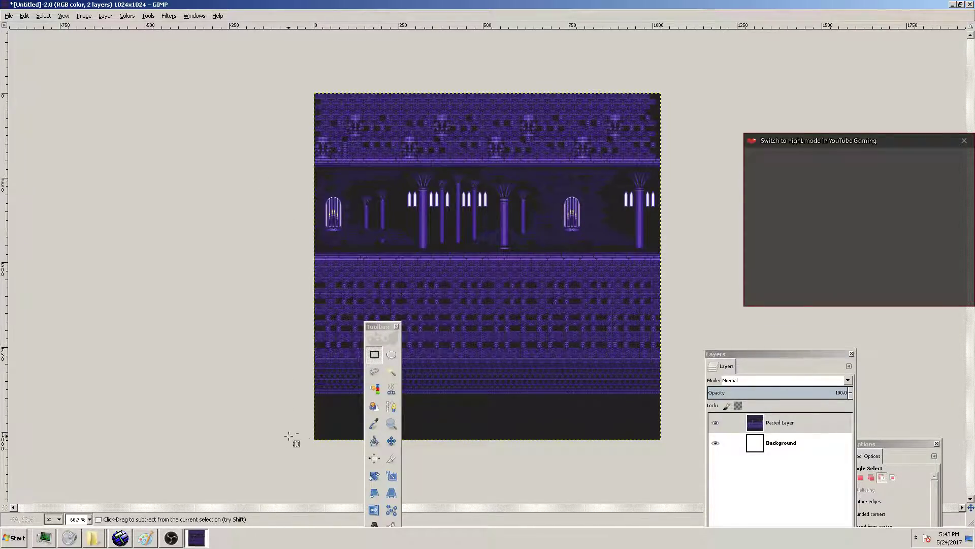
scroll(289, 440, "up", 3, "ctrl")
scroll(295, 424, "down", 4, "ctrl")
Export the image as background.tga with RLE compression into the Custom Textures\Sonic 3 - Hydrocity folder on Local Disk (D:)
left_click(8, 16)
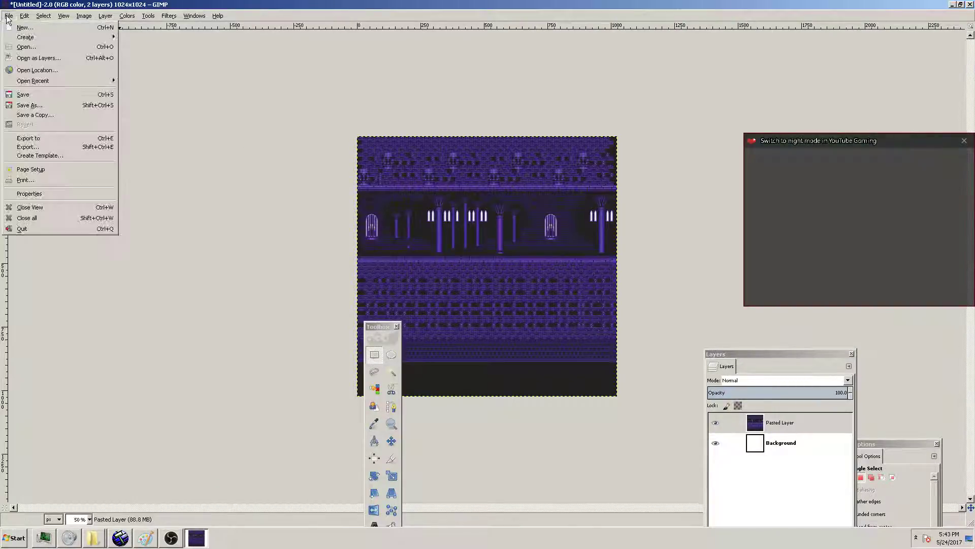
left_click(48, 148)
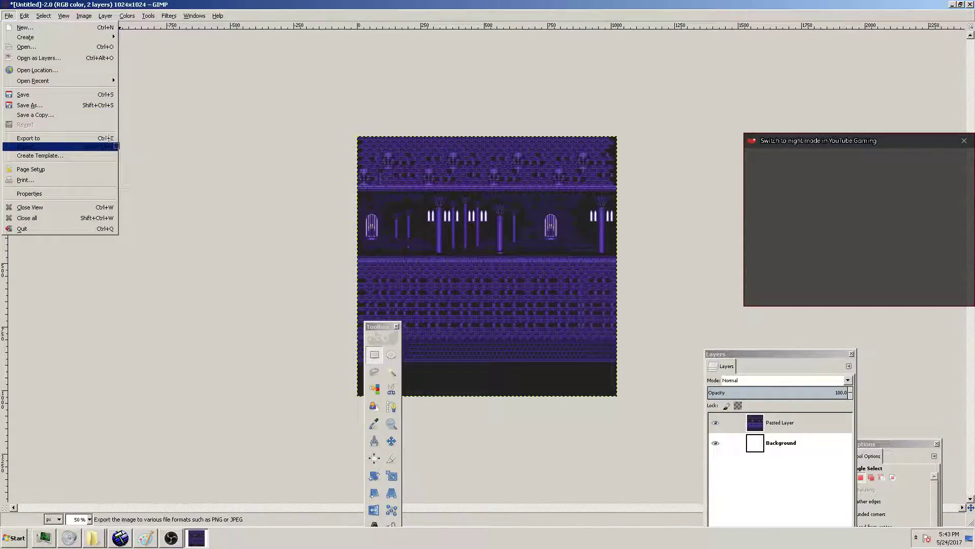
left_click(249, 272)
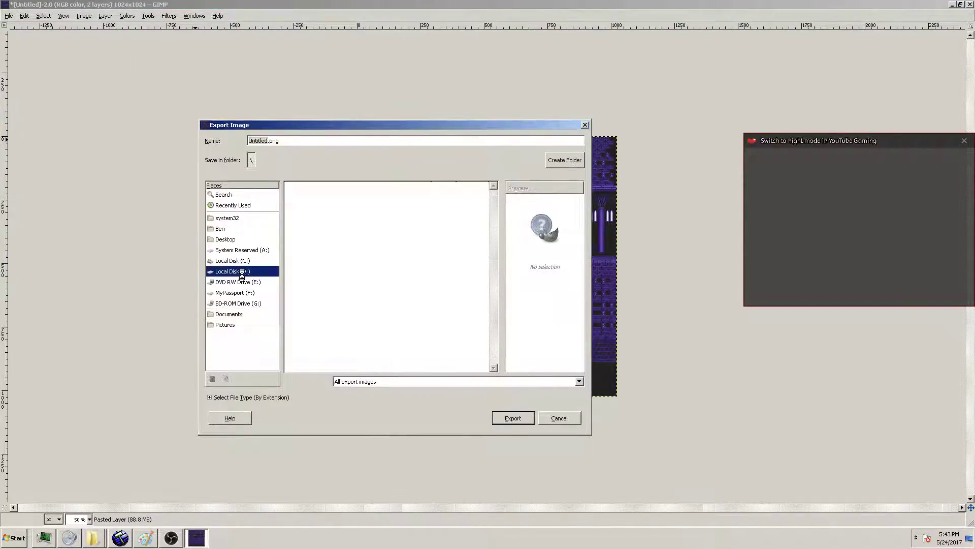
left_click(309, 230)
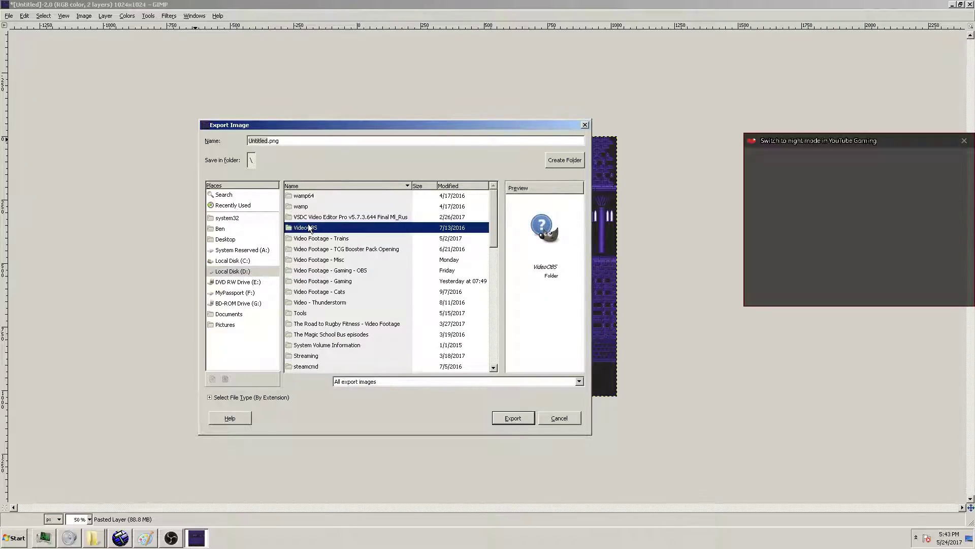
type("c")
double_click(313, 283)
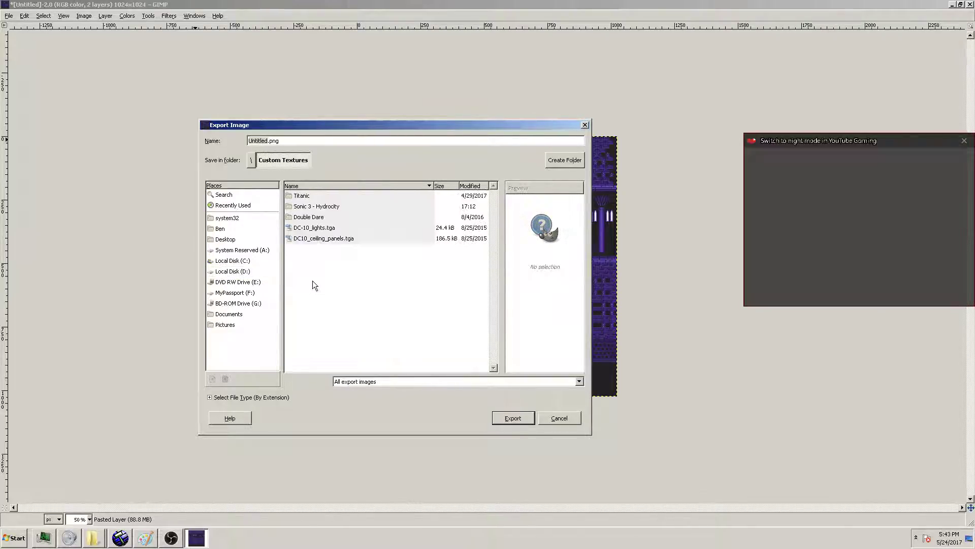
double_click(306, 207)
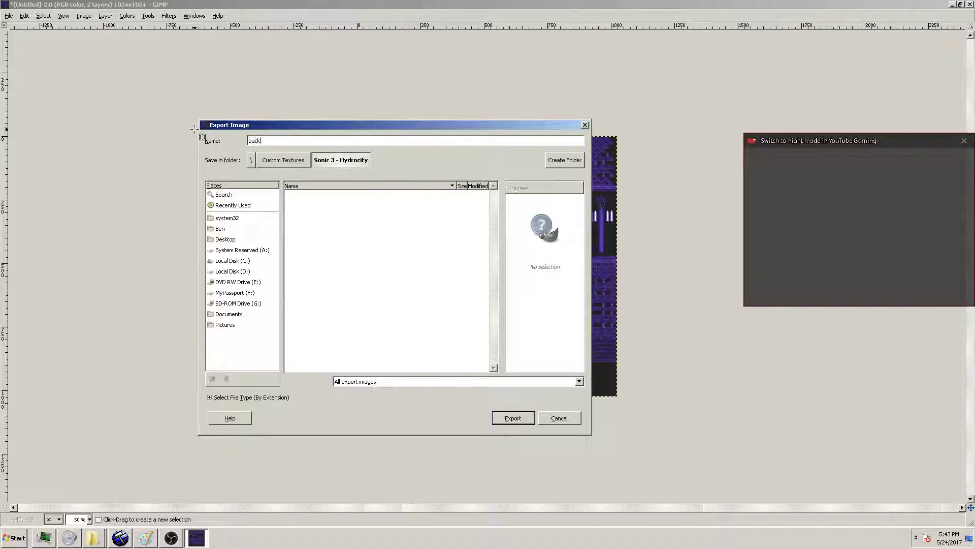
key("Return")
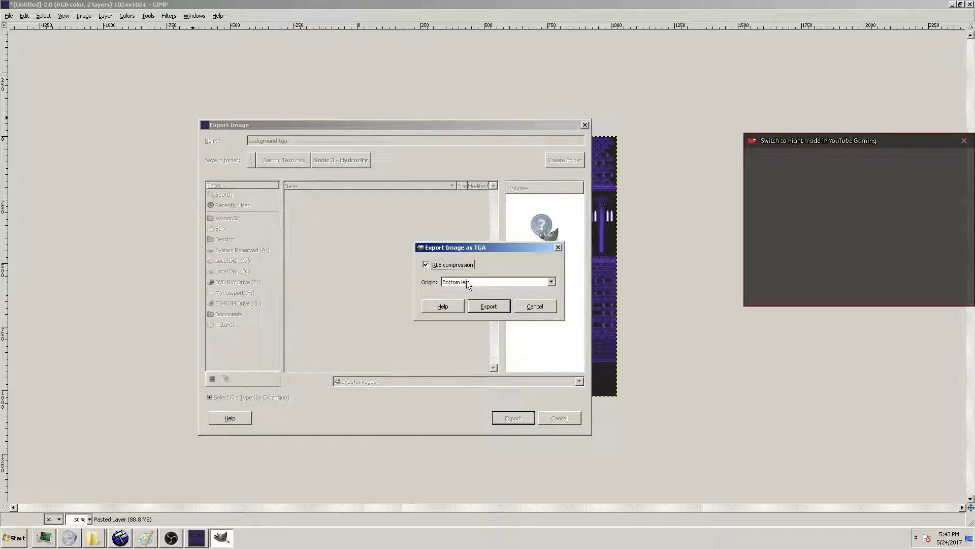
left_click(488, 307)
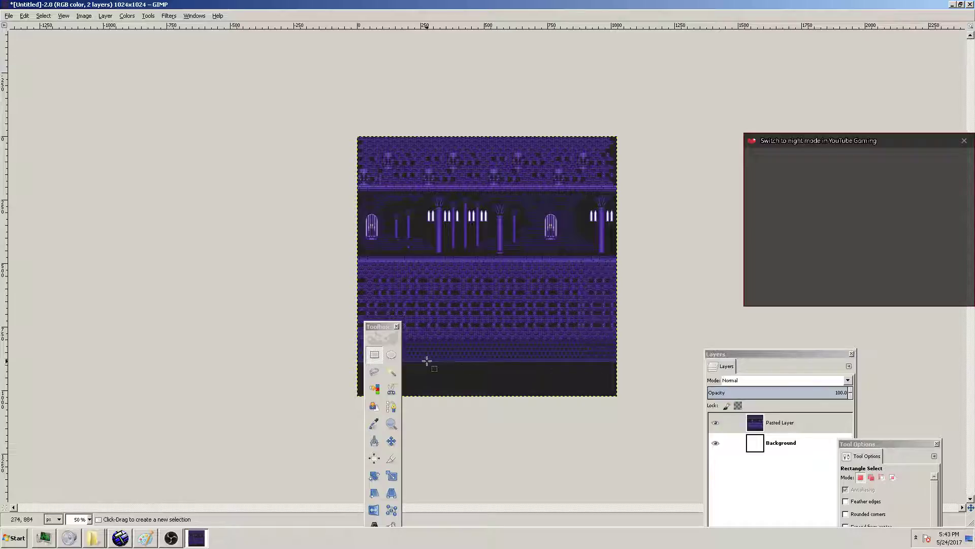
Copy the upper-left corner of a carved brick in the lower wall, about 8 × 9 pixels, then cut the pasted piece to the clipboard
scroll(271, 346, "up", 4, "ctrl")
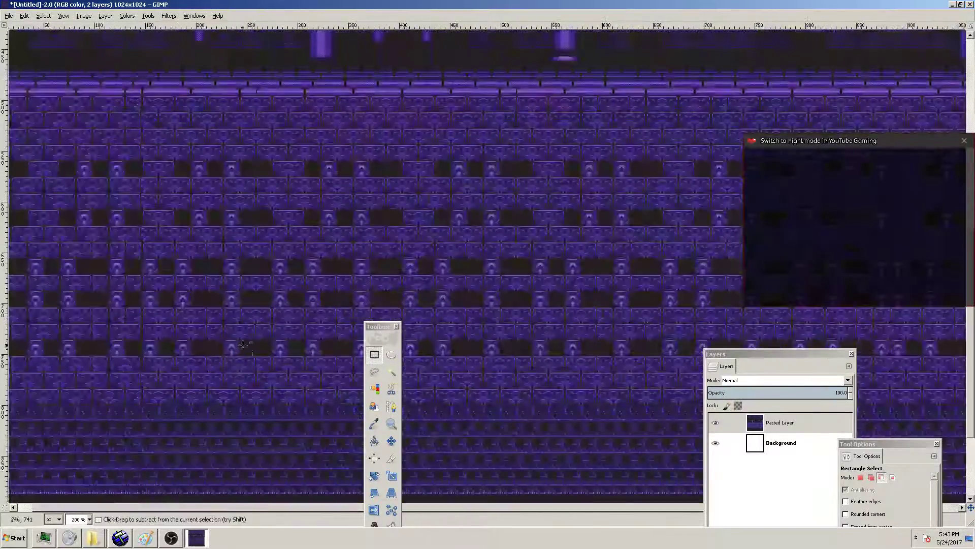
scroll(271, 346, "up", 5, "ctrl")
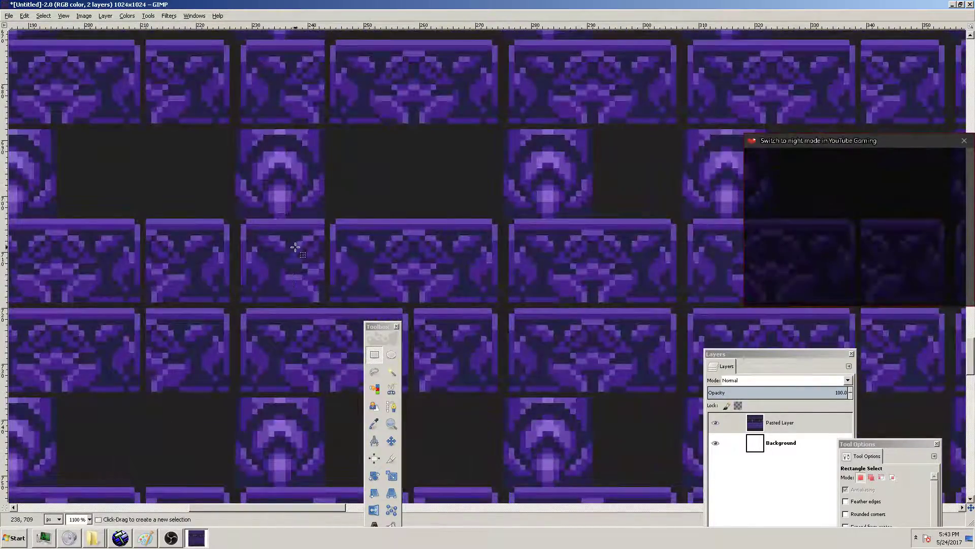
left_click_drag(331, 220, 357, 275)
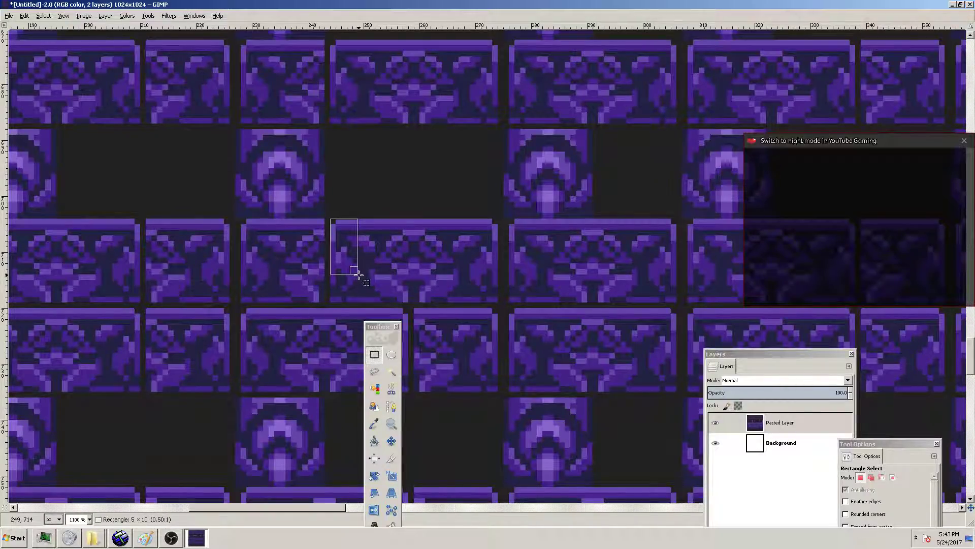
mouse_move(358, 275)
left_mouse_down()
mouse_move(373, 266)
mouse_move(363, 249)
mouse_move(366, 276)
mouse_move(361, 266)
left_mouse_up()
key("ctrl+c")
key("ctrl+v")
scroll(370, 261, "down", 13)
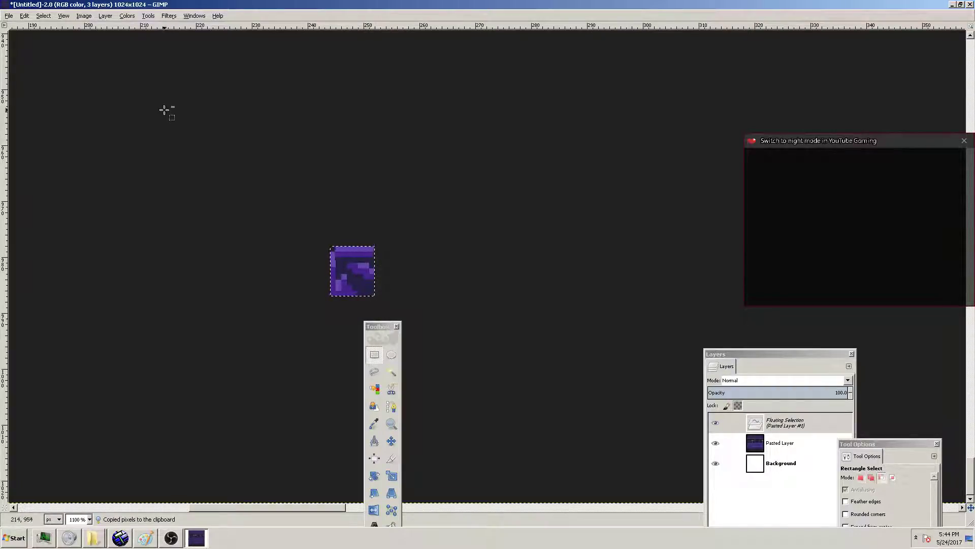
key("ctrl+x")
Create a new 16 × 16 pixel image
left_click(8, 16)
left_click(15, 27)
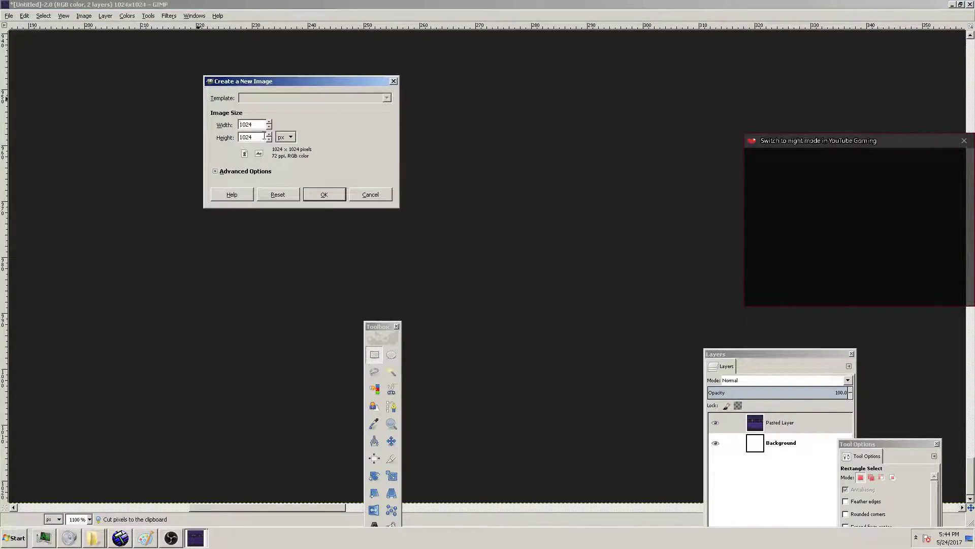
left_click_drag(253, 122, 216, 121)
left_click(244, 153)
left_click(324, 194)
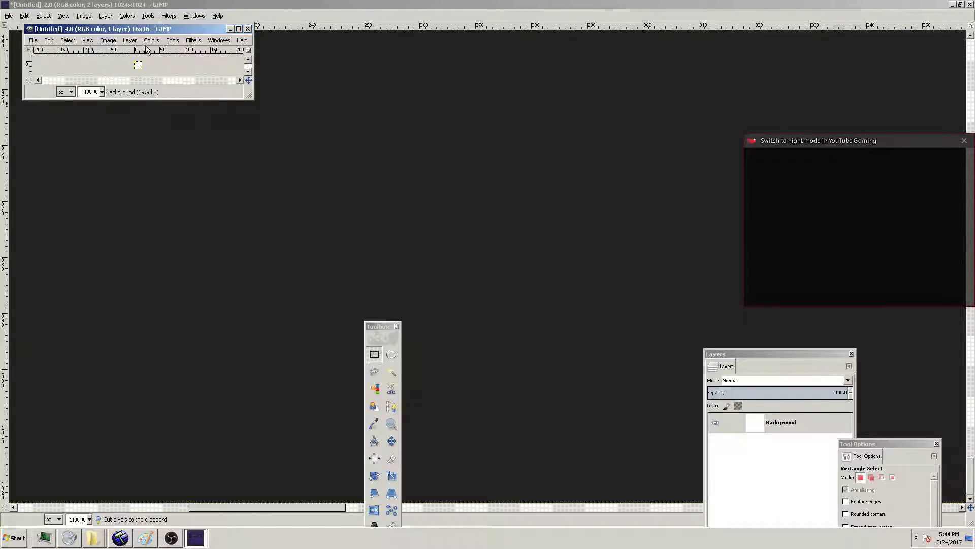
Paste the brick corner piece into the new image and anchor it flush with the canvas's upper-left corner
key("ctrl+v")
scroll(132, 60, "up", 3, "ctrl")
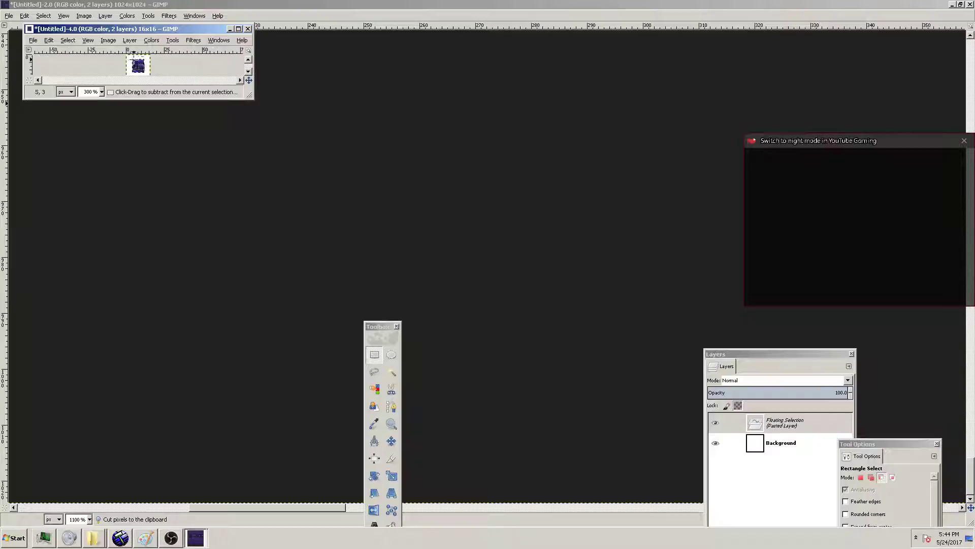
double_click(170, 29)
scroll(469, 269, "up", 4, "ctrl")
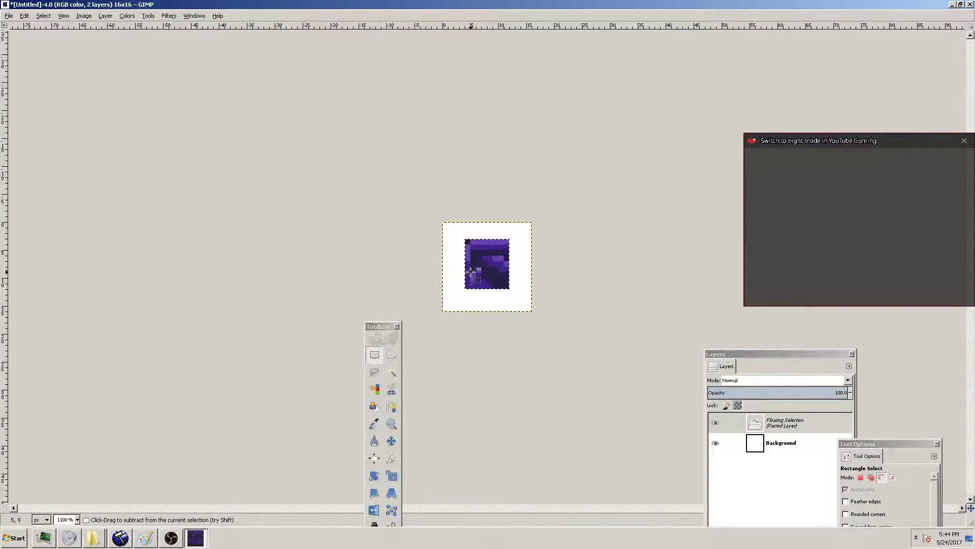
scroll(472, 272, "up", 2, "ctrl")
key("m")
left_click_drag(496, 241, 450, 209)
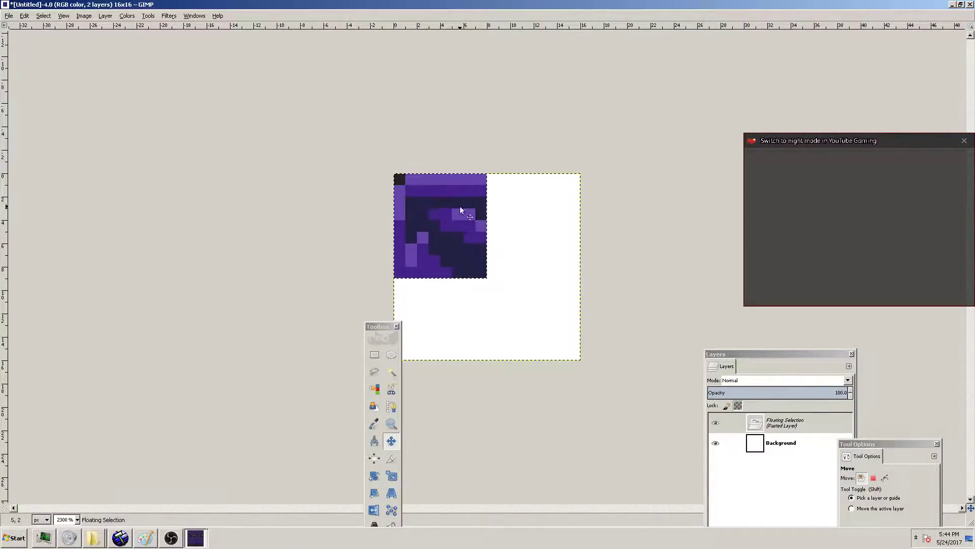
left_click(452, 282)
Paste a second copy of the brick corner piece and anchor it near the middle of the small canvas
left_click(378, 353)
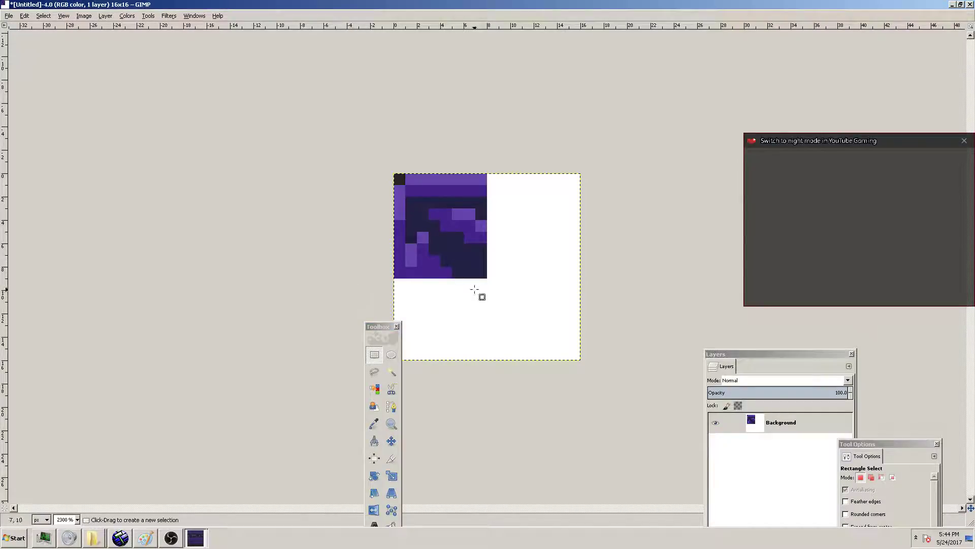
key("ctrl+v")
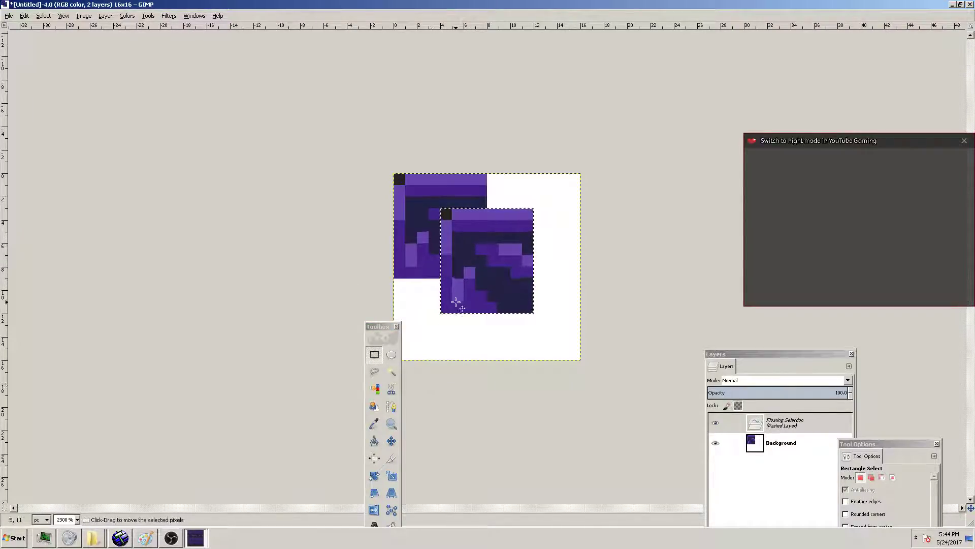
left_click(339, 274)
Anchor the second brick piece and enlarge the canvas to 32 × 32 pixels
left_click(83, 16)
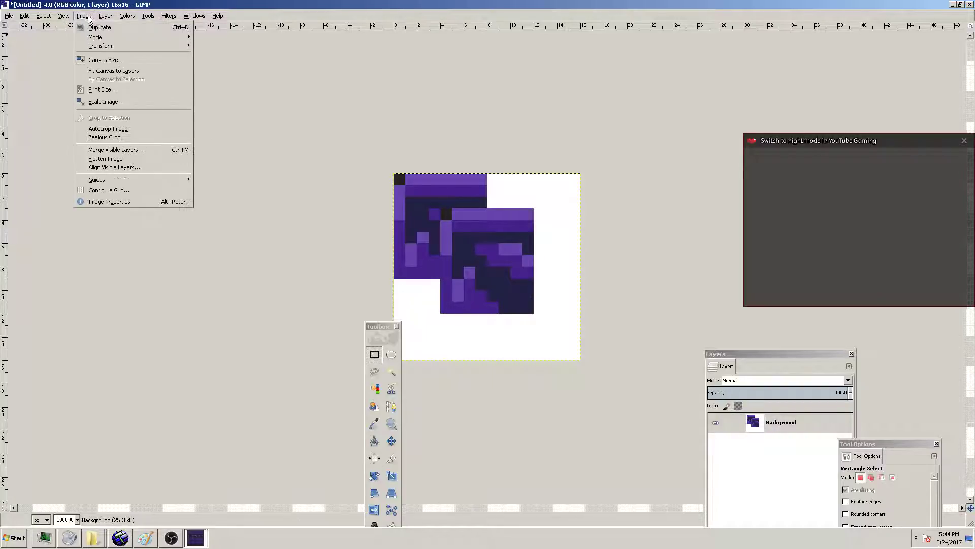
left_click(114, 59)
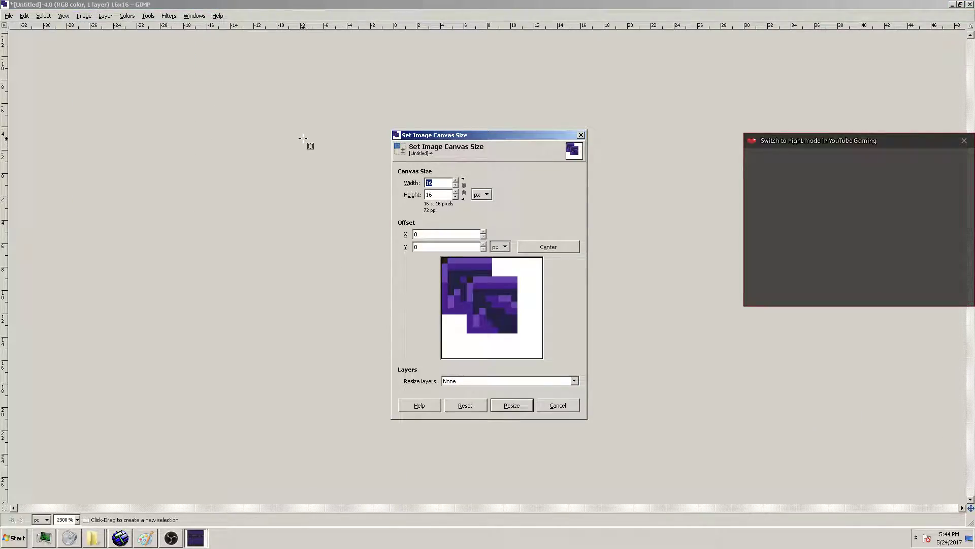
type("32")
key("Tab")
key("Tab")
type("3")
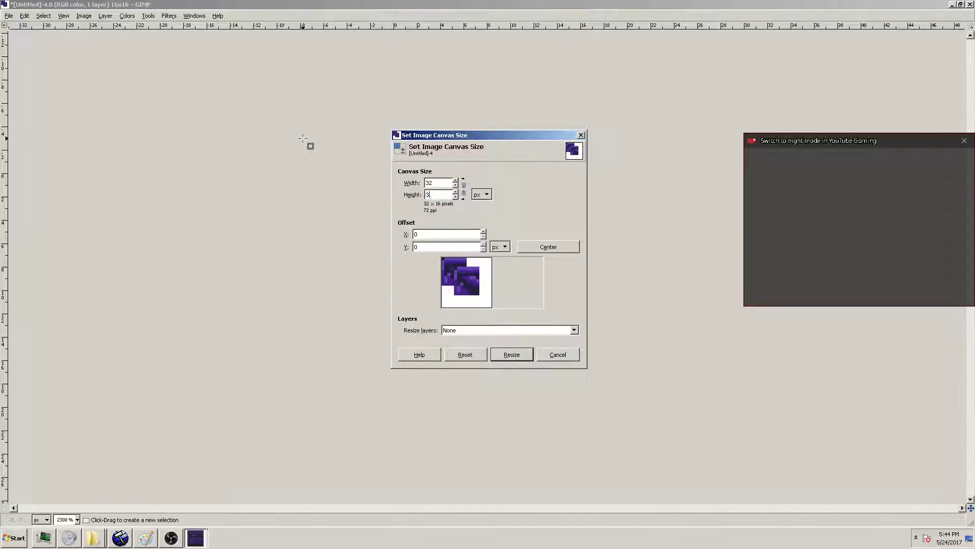
type("2")
key("Return")
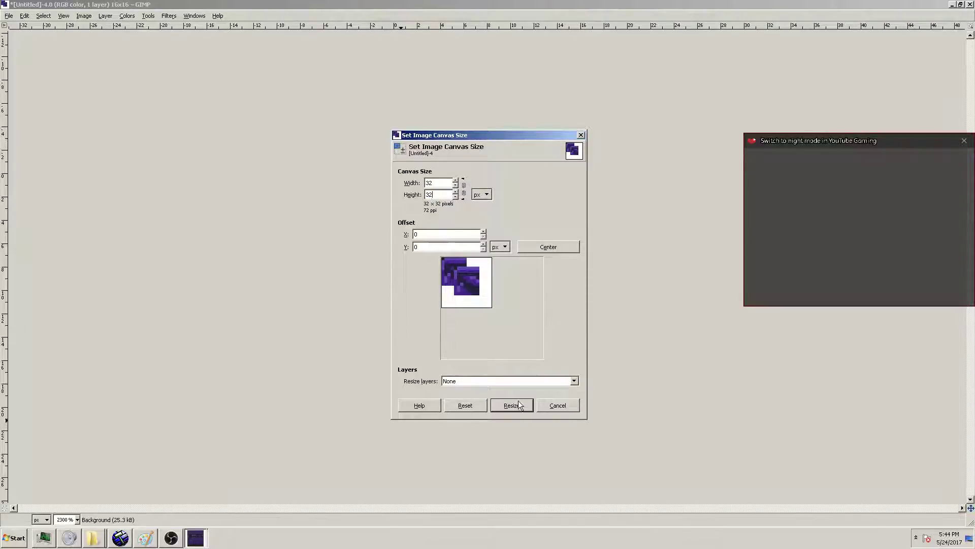
Copy the 16 × 16 pixel arch ornament tile above the carved bricks in the wall image
left_click(205, 538)
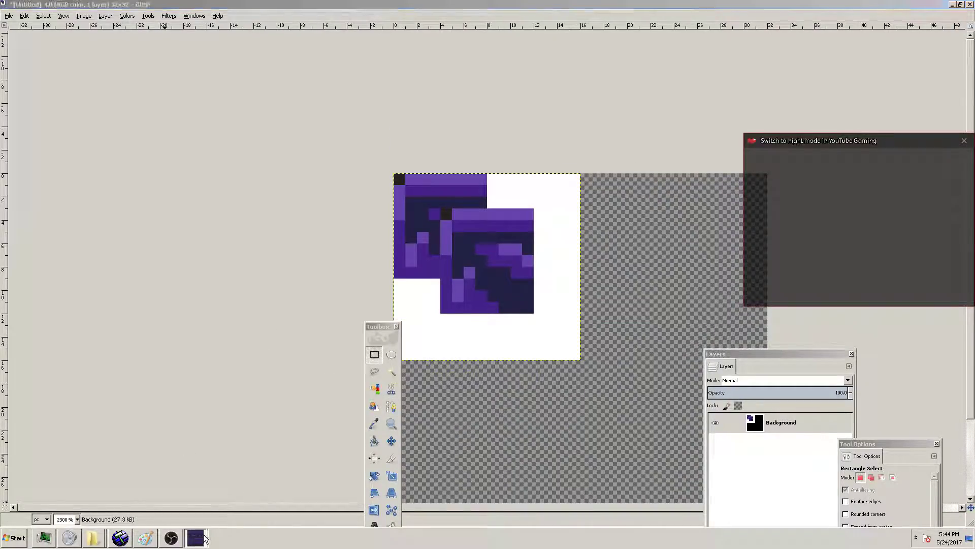
left_click(198, 517)
left_click(196, 539)
left_click(196, 504)
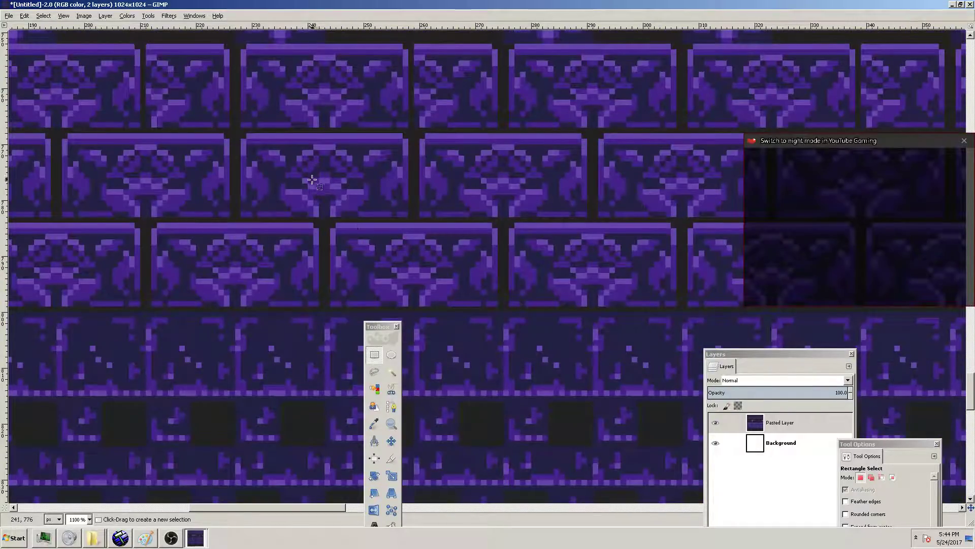
scroll(351, 197, "up", 2)
scroll(351, 193, "down", 1)
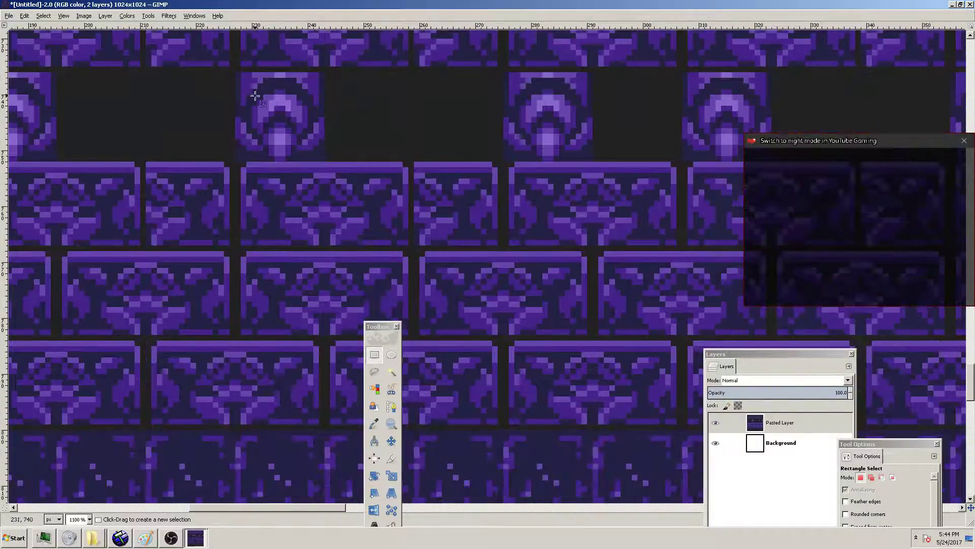
scroll(251, 95, "up", 2, "ctrl")
left_click_drag(216, 45, 401, 229)
key("ctrl+c")
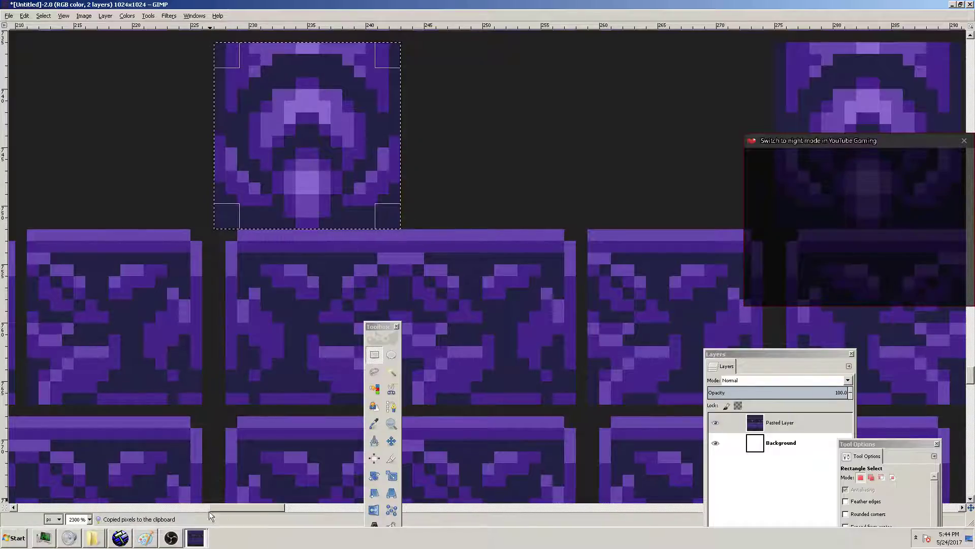
Paste the arch ornament tile into the small image and anchor it over the brick pieces
left_click(194, 544)
left_click(154, 518)
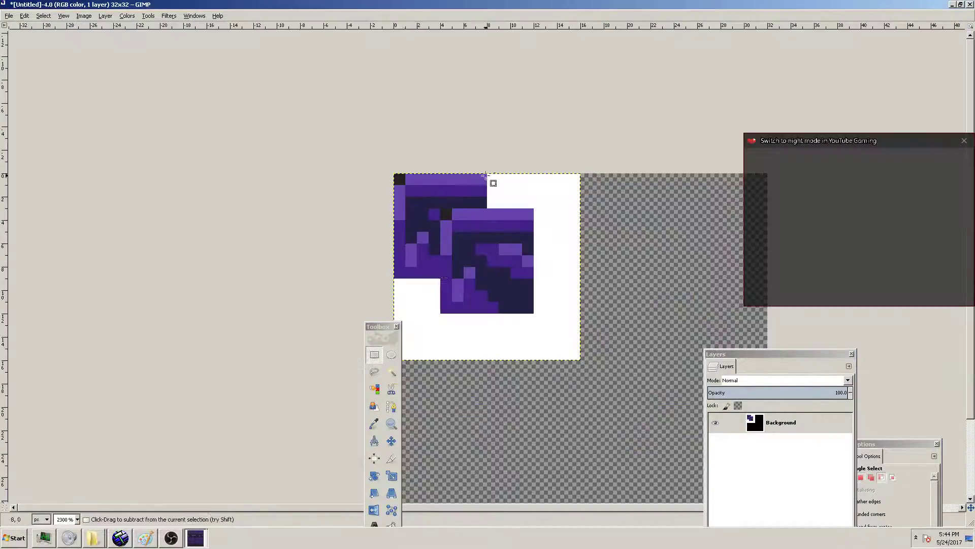
key("ctrl+v")
left_click(624, 235)
scroll(490, 232, "down", 2)
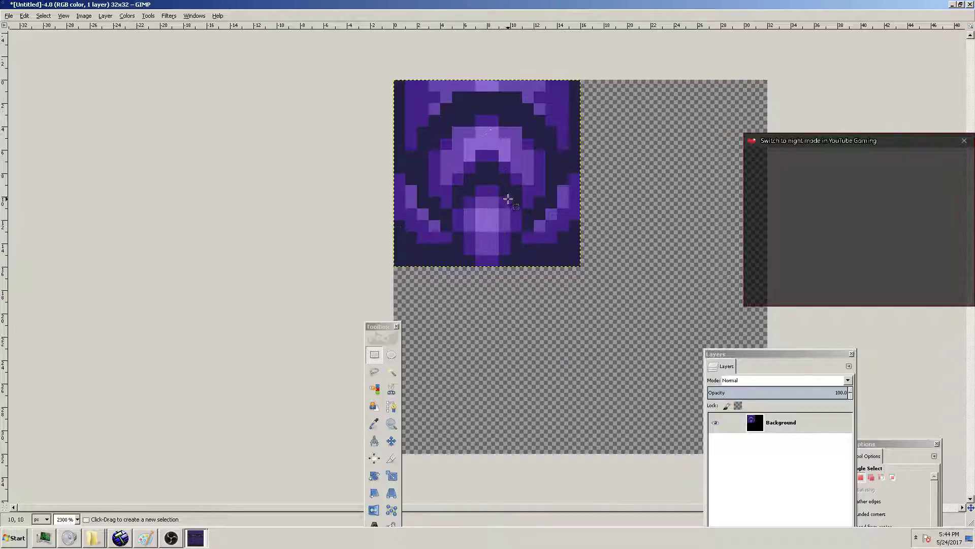
Try to anchor a second copy of the tile in the empty canvas area, and try to crop the image automatically
key("ctrl+v")
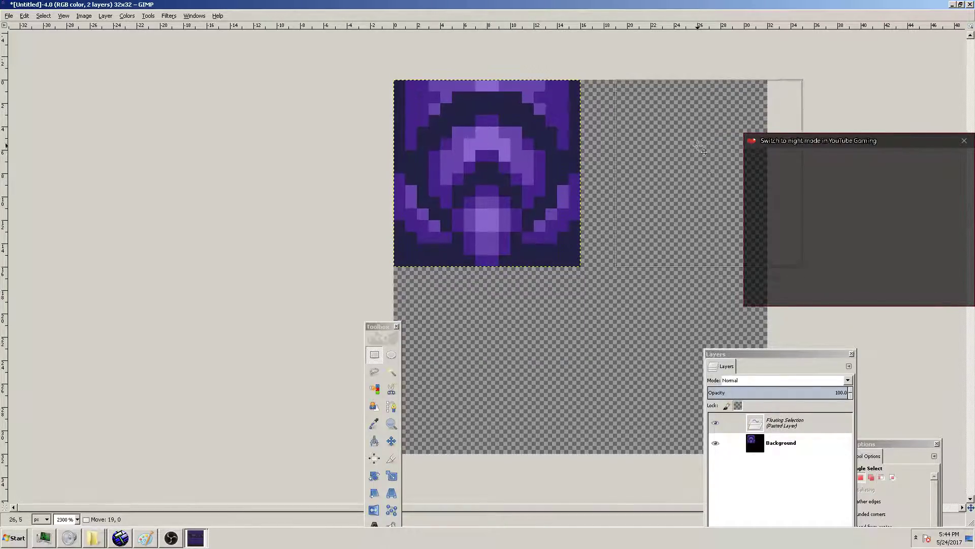
key("ctrl+h")
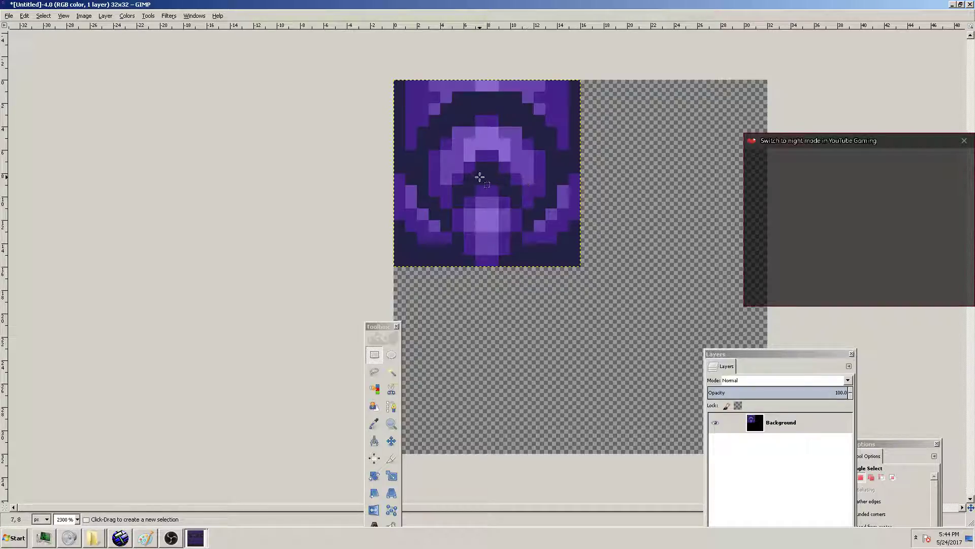
left_click(85, 16)
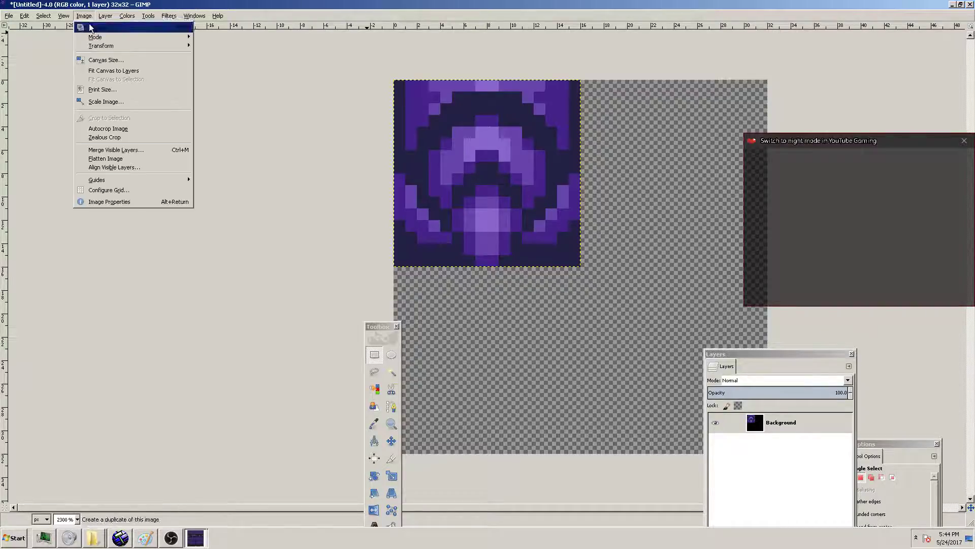
left_click(130, 133)
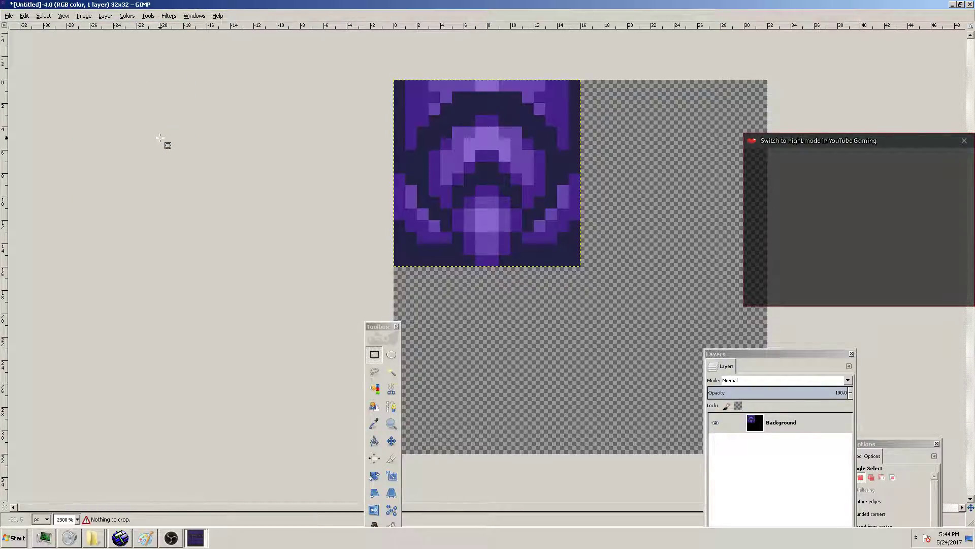
Reduce the canvas to 16 × 16 pixels so it fits the arch ornament tile
left_click(84, 16)
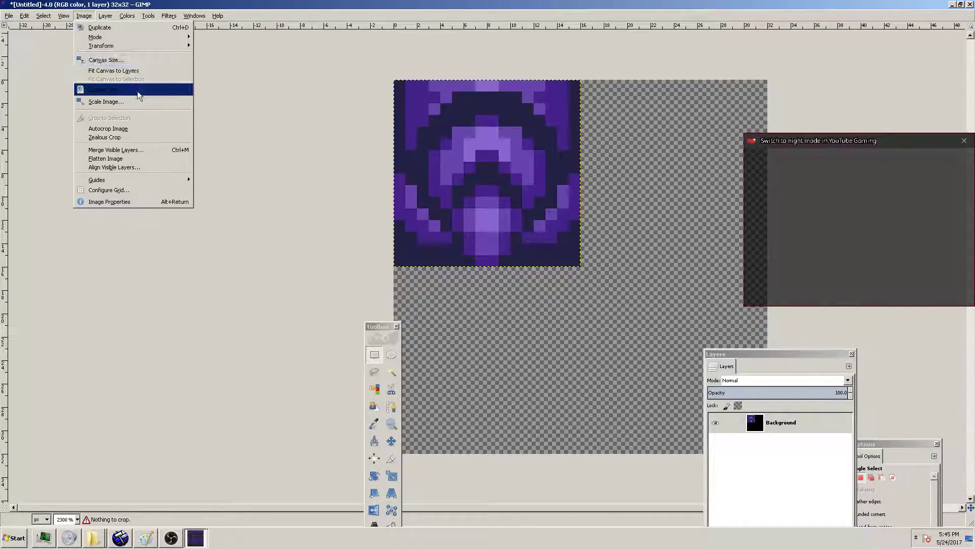
left_click(142, 59)
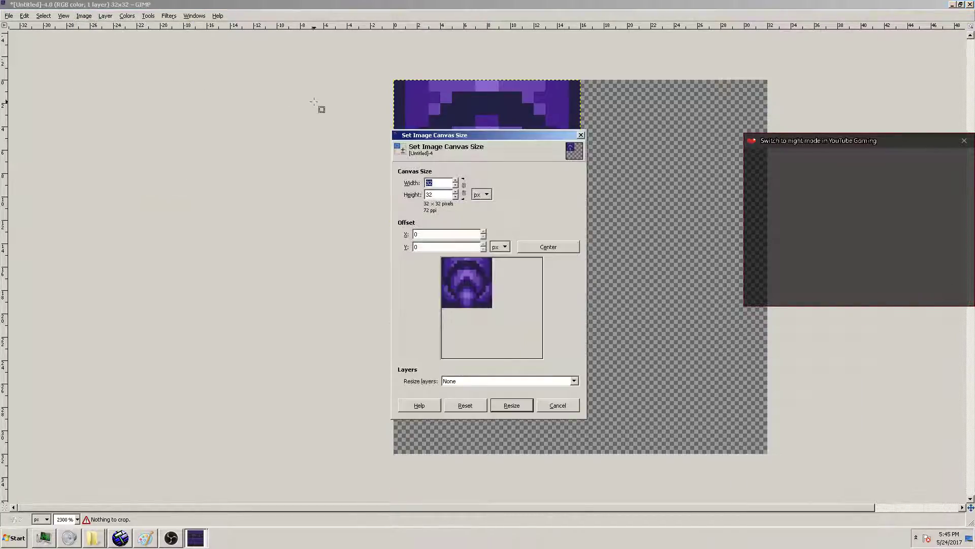
type("16")
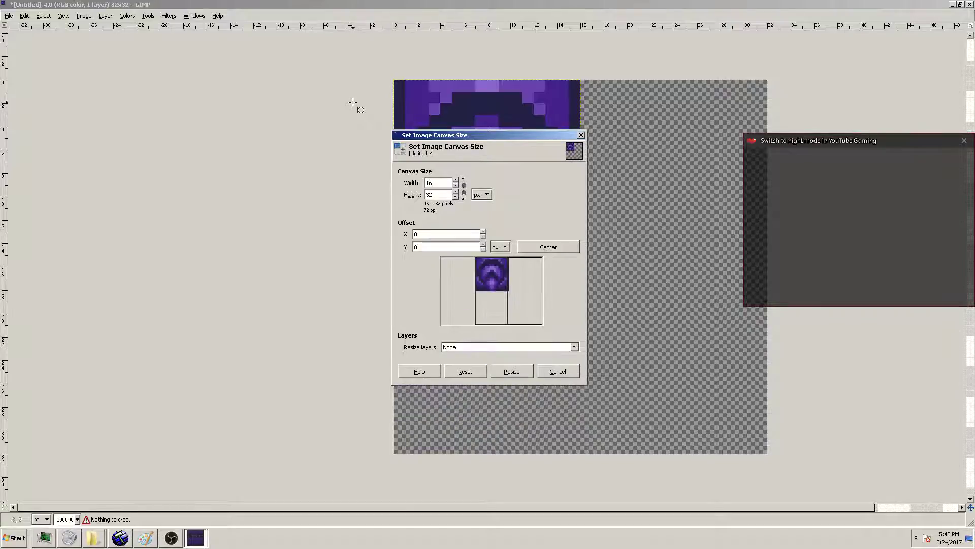
key("Tab")
type("1")
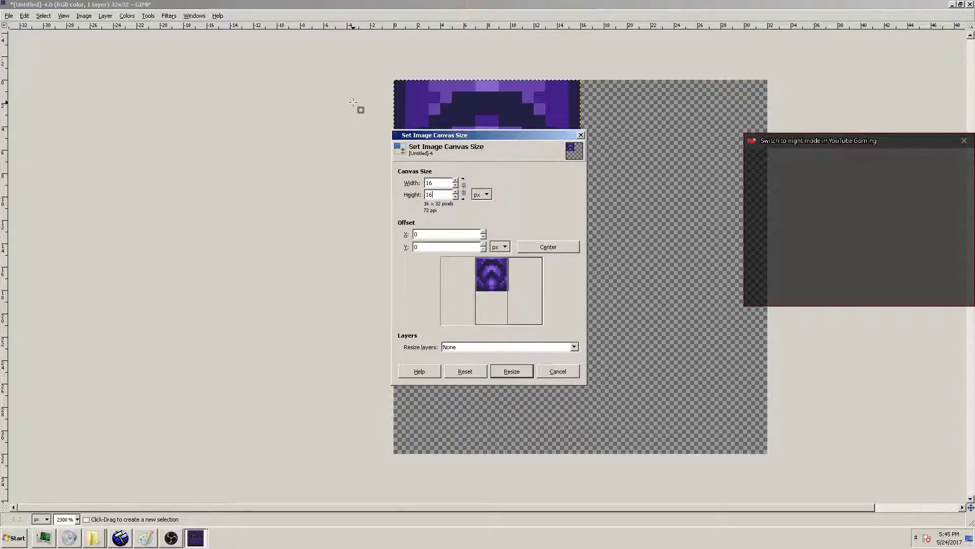
type("6")
left_click(511, 405)
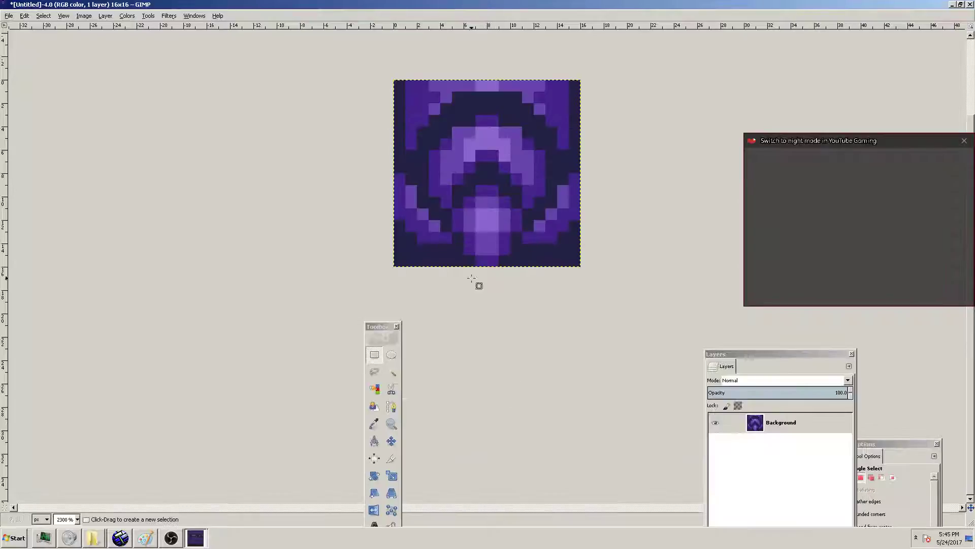
Export the tile as background_top.tga in the Sonic 3 - Hydrocity folder, without RLE compression and with a bottom-left origin
left_click(9, 15)
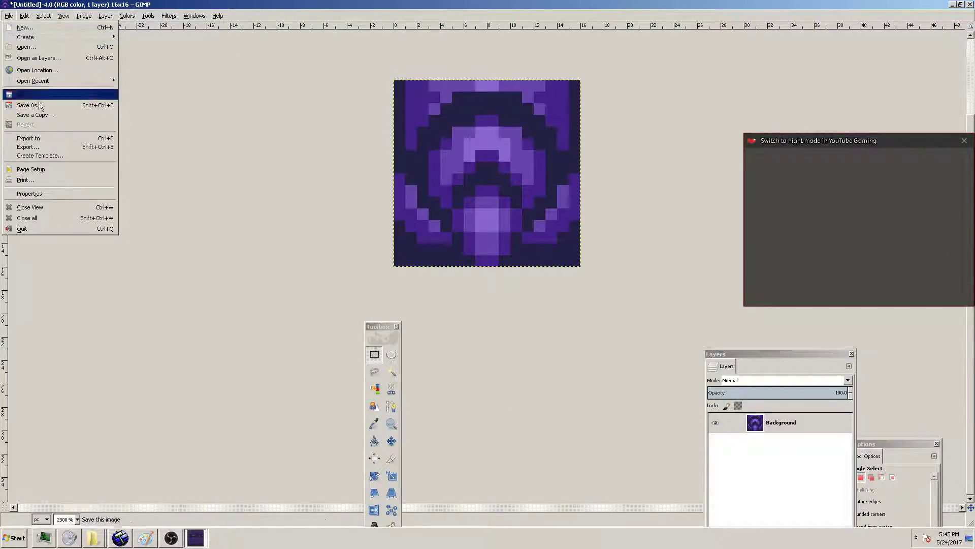
left_click(71, 138)
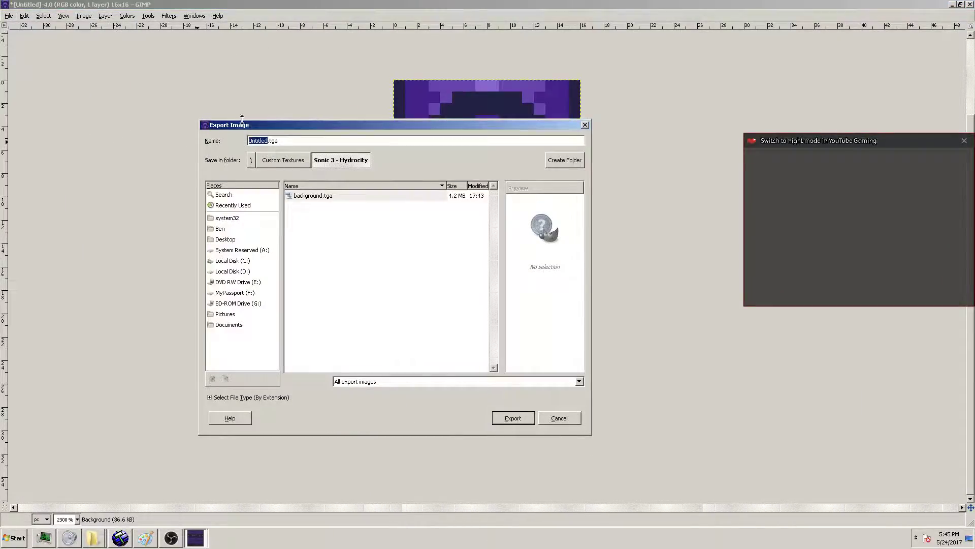
type("background_top")
key("Return")
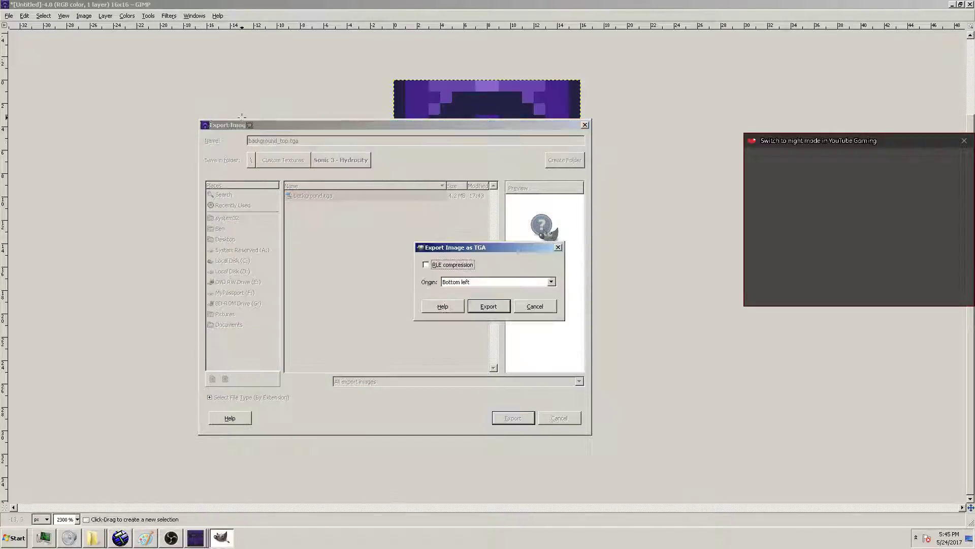
left_click(490, 307)
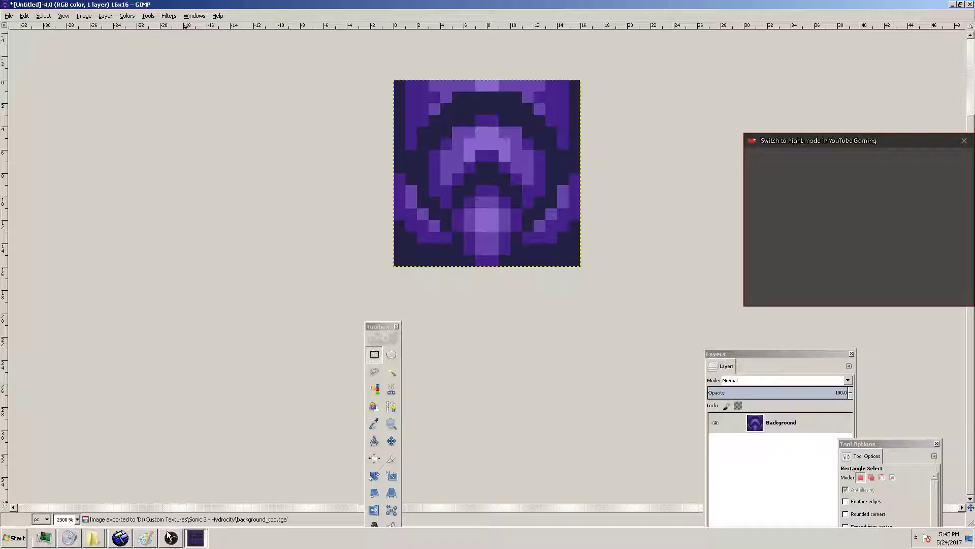
Copy a plain dark patch of about 7 × 10 pixels between the arch ornaments in the wall image
left_click(205, 537)
left_click(194, 502)
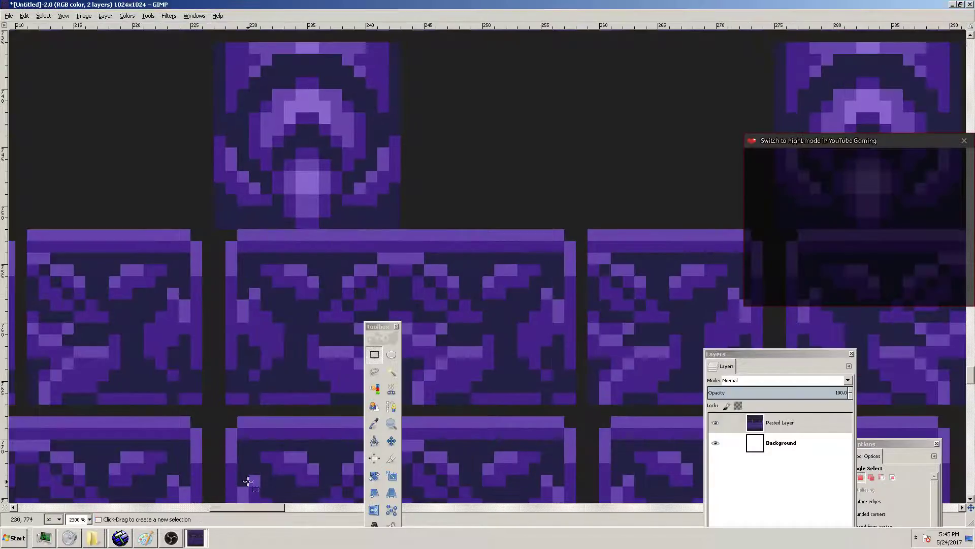
left_click_drag(460, 79, 537, 190)
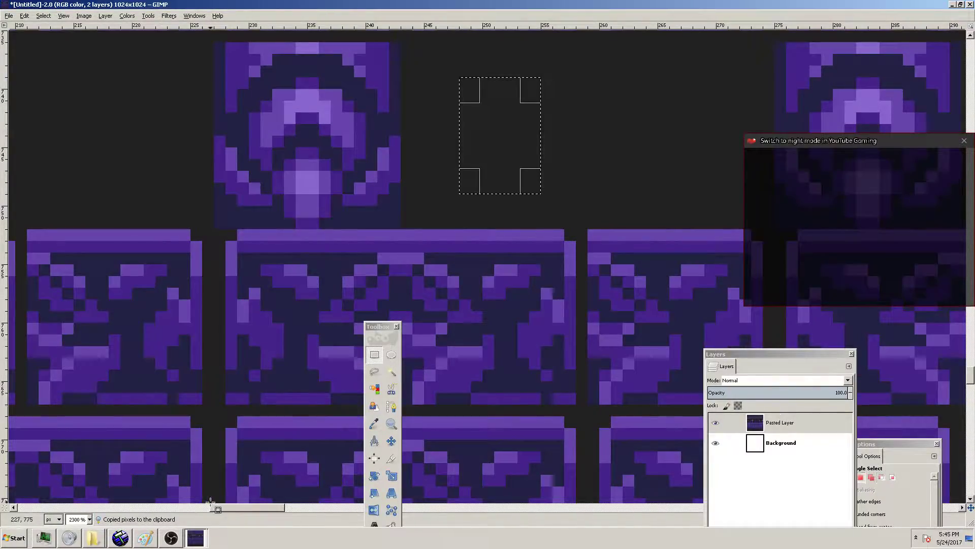
Paste and anchor copies of the dark patch in the small image until they cover the whole 16 × 16 canvas
left_click(193, 537)
left_click(198, 519)
key("ctrl+v")
key("ctrl+v")
left_click_drag(472, 187, 523, 241)
key("ctrl+v")
key("ctrl+v")
key("ctrl+h")
key("ctrl+c")
key("ctrl+v")
left_click_drag(458, 168, 547, 131)
left_click(457, 154)
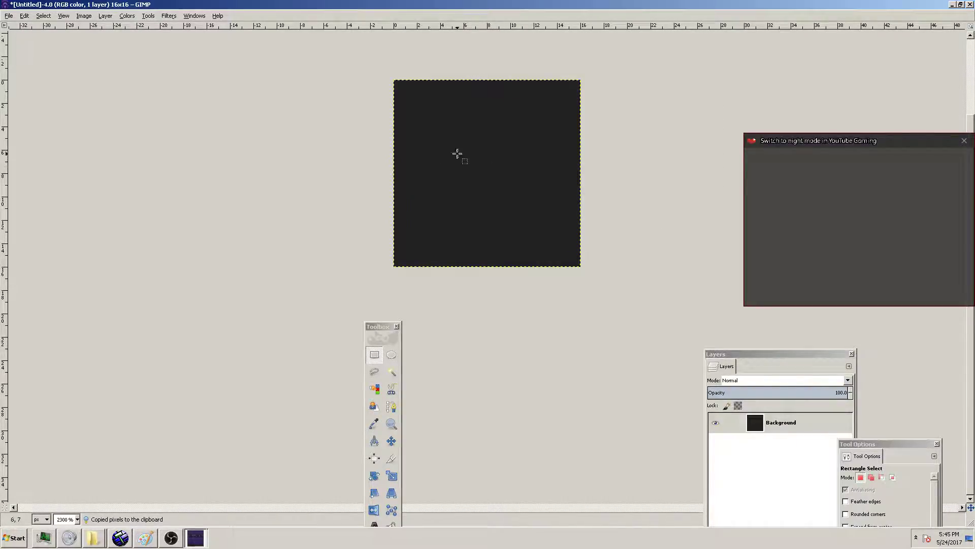
Export the plain dark tile as background_bottom.tga, without RLE compression and with a bottom-left origin
left_click(9, 15)
left_click(65, 148)
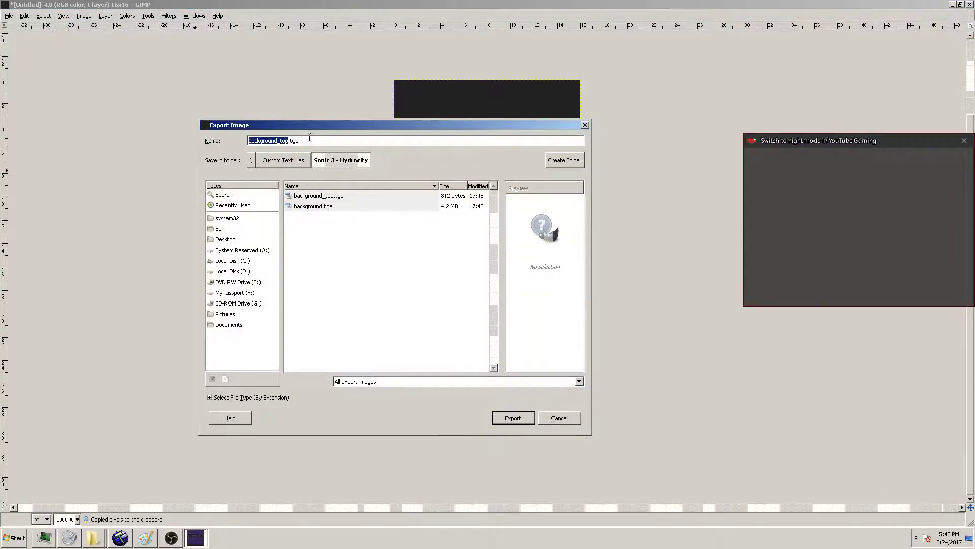
type("background_bottom")
key("Return")
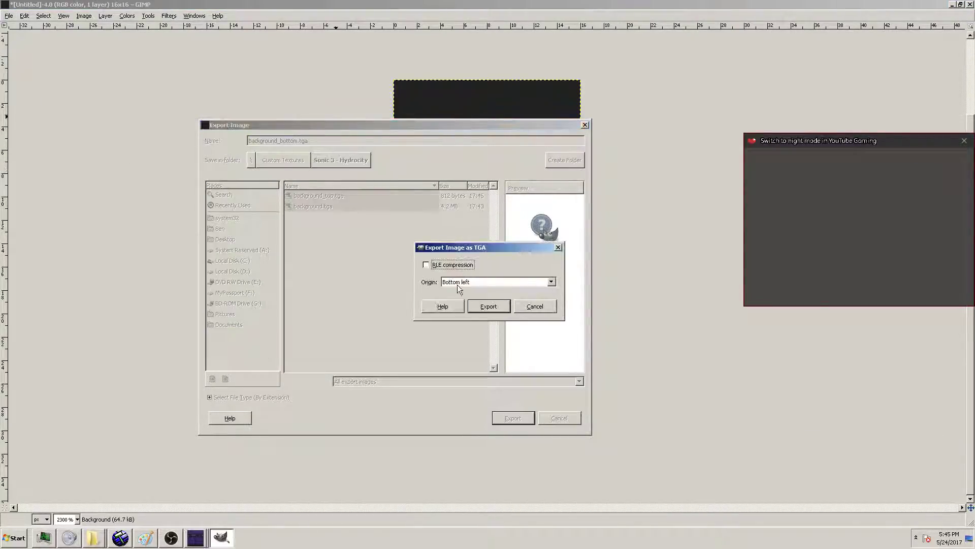
left_click(488, 306)
Close the small tile image and the castle wall image without saving either of them
key("ctrl+w")
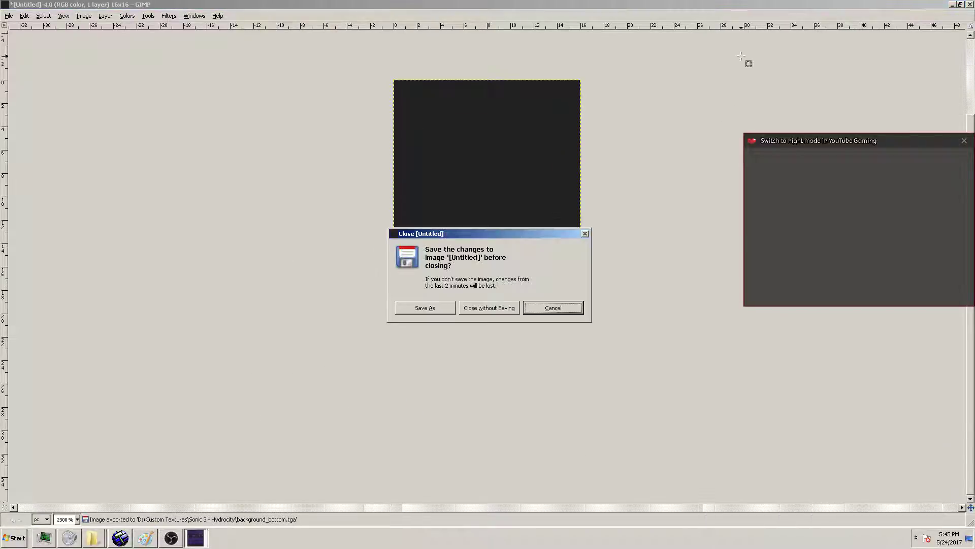
left_click(499, 307)
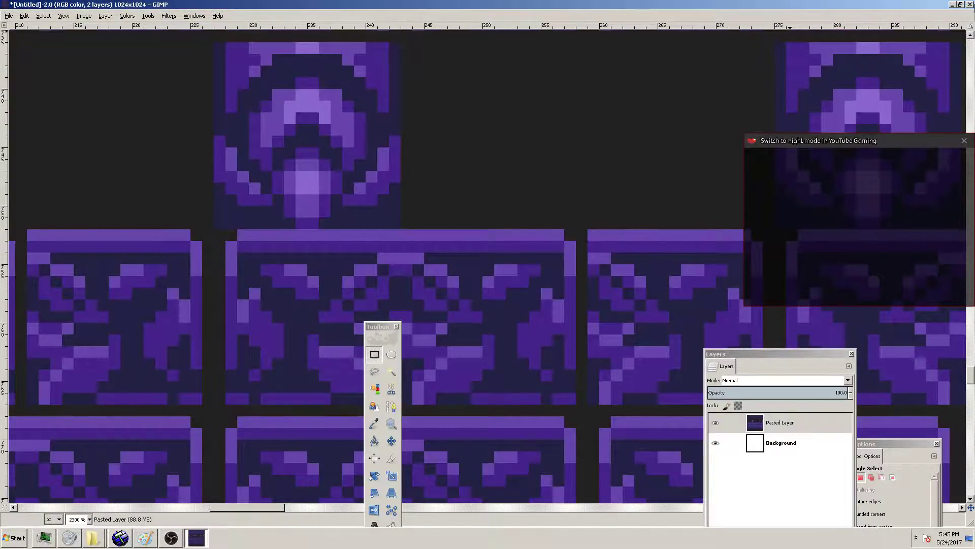
left_click(969, 4)
left_click(481, 308)
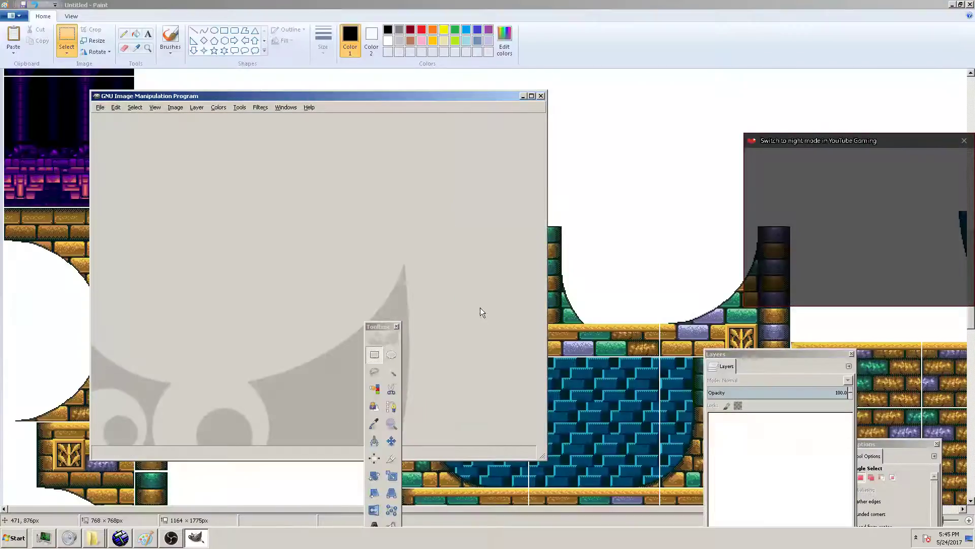
Minimize the Paint and GIMP windows and switch to the file explorer window showing the Titanic texture folder
left_click(616, 34)
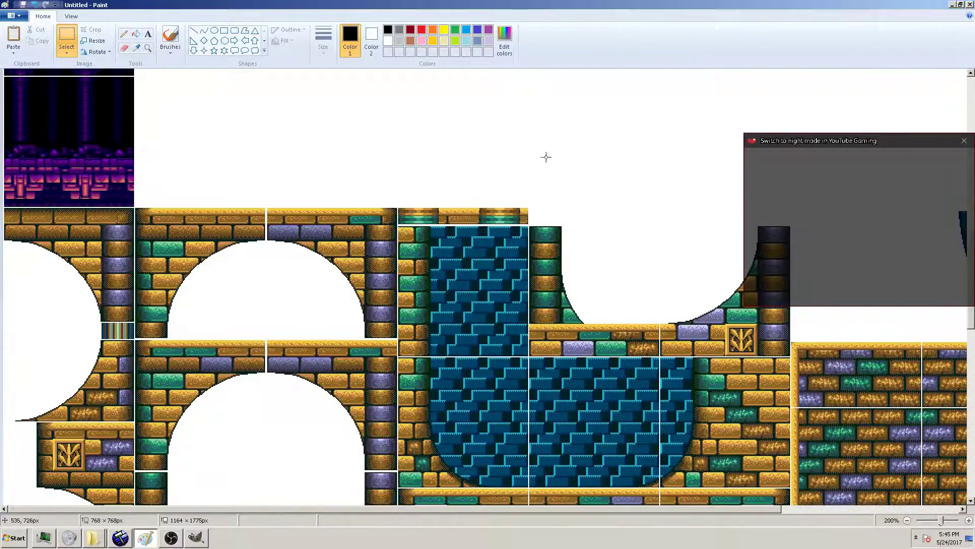
left_click(953, 4)
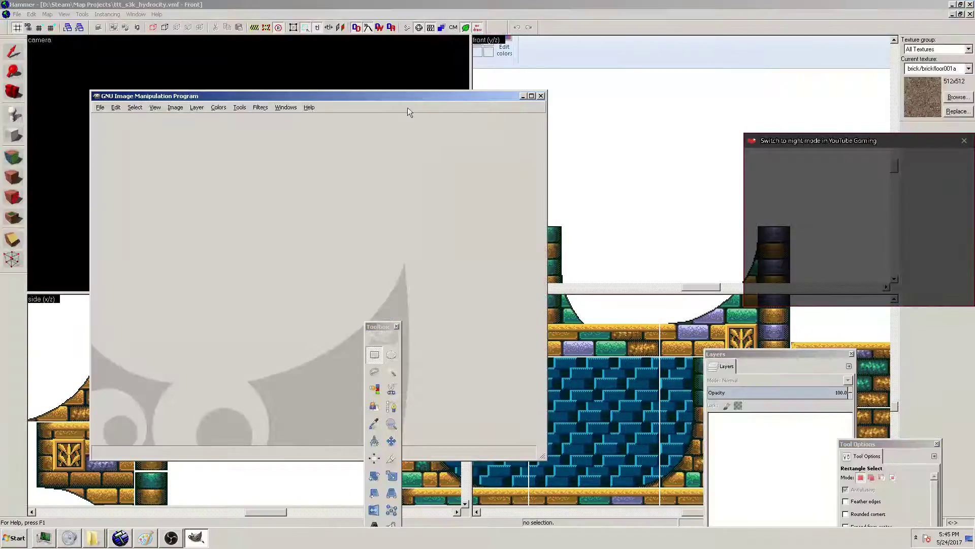
left_click(524, 96)
left_click(80, 539)
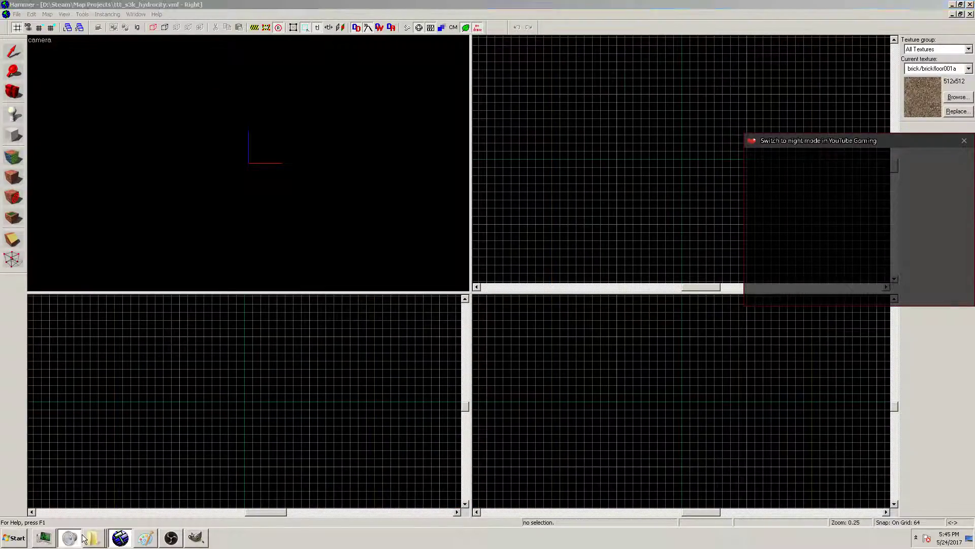
left_click(97, 537)
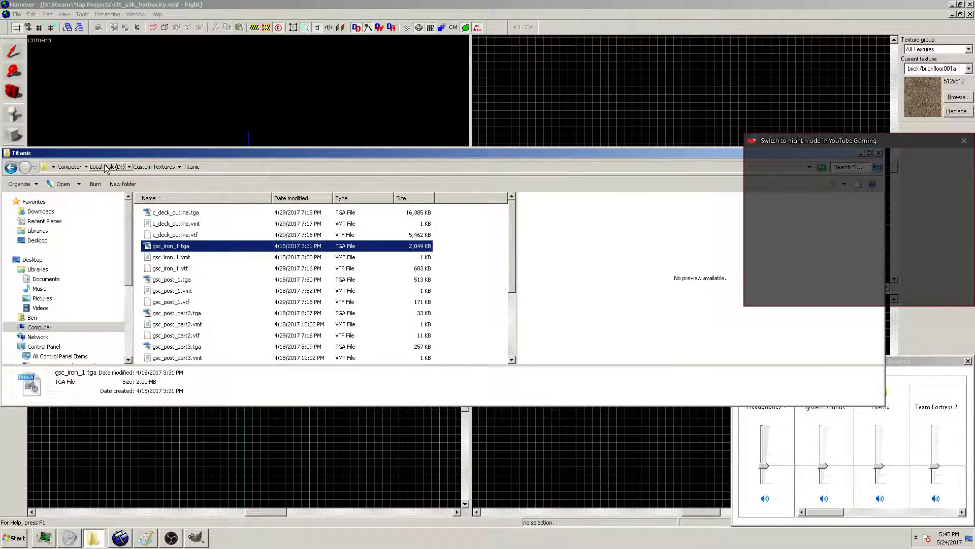
Go to the Tools\VTFEdit folder on drive D and launch VTFEdit.exe
left_click(107, 167)
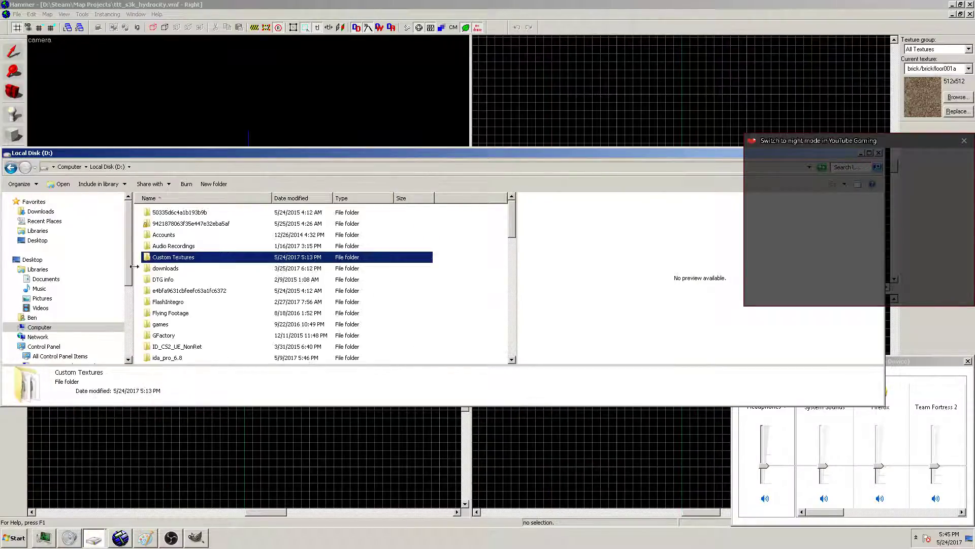
type("to")
double_click(163, 236)
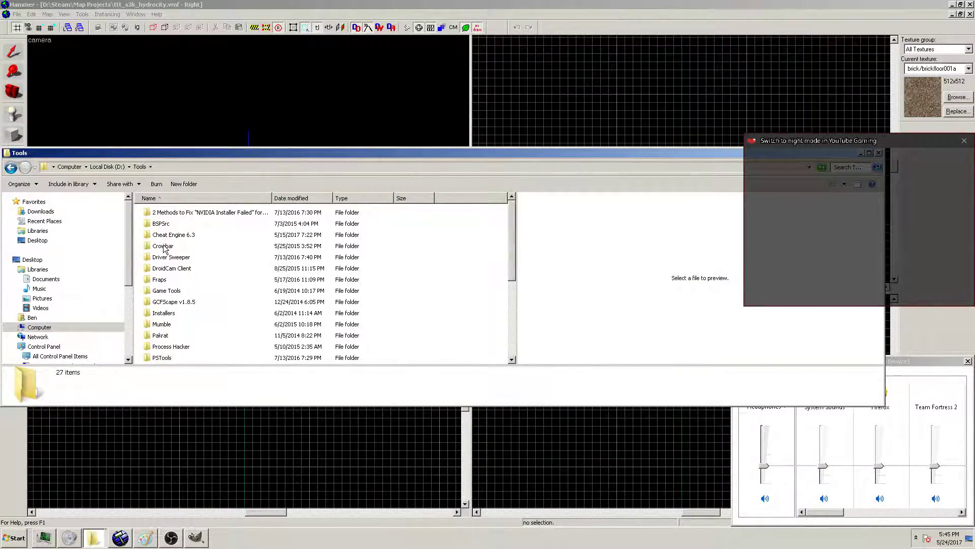
type("v")
double_click(168, 280)
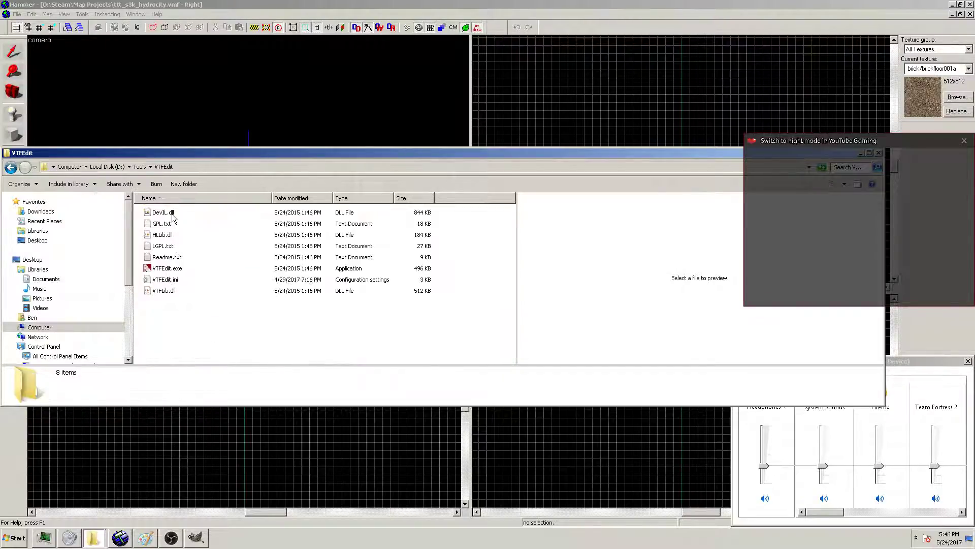
double_click(178, 268)
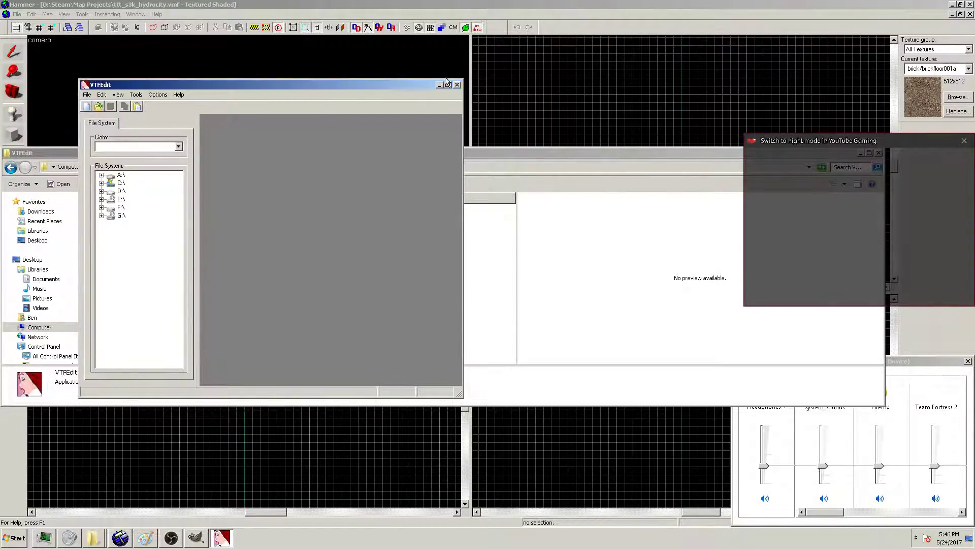
Close VTFEdit and open the Custom Textures folder of drive D in a separate explorer window, keeping the VTFEdit folder in the first one
left_click(457, 84)
right_click(116, 168)
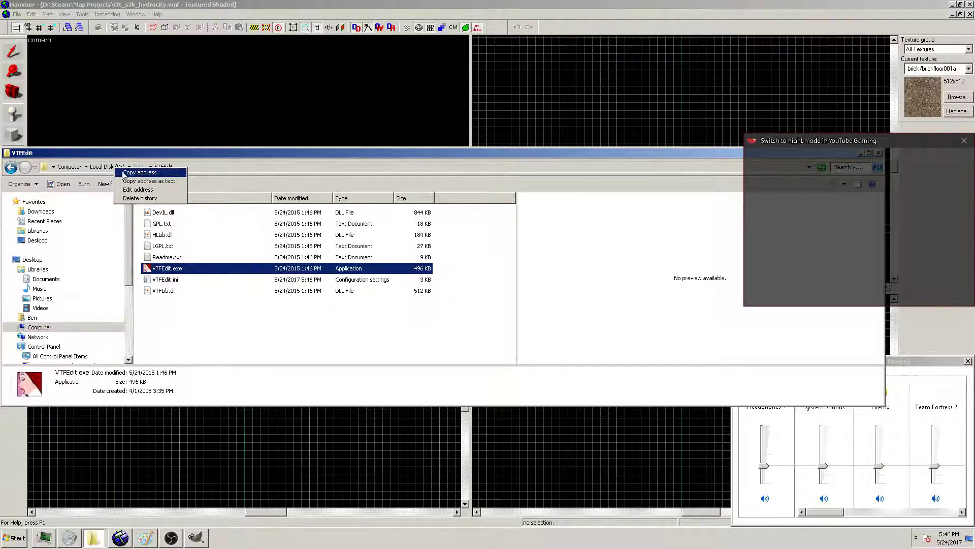
left_click(103, 168)
key("c")
right_click(165, 212)
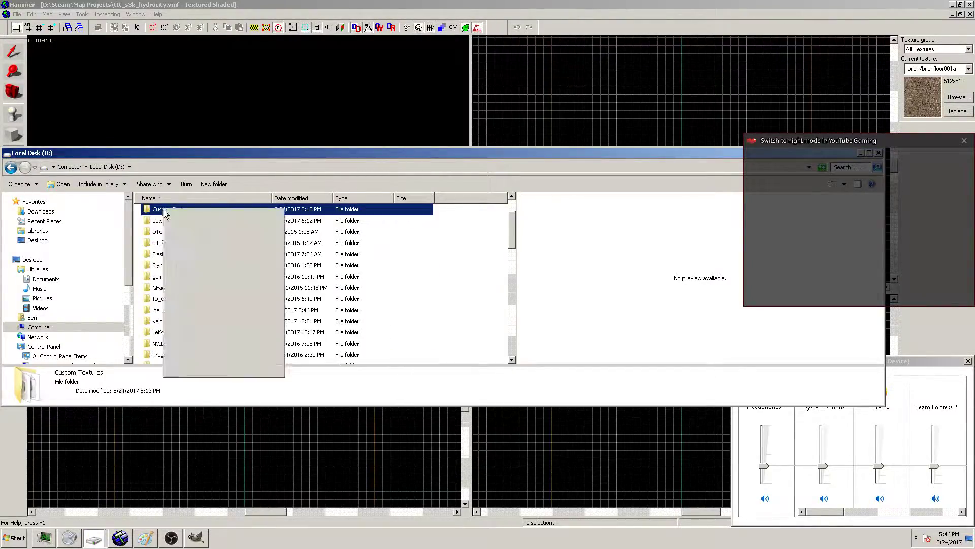
left_click(193, 226)
left_click(10, 167)
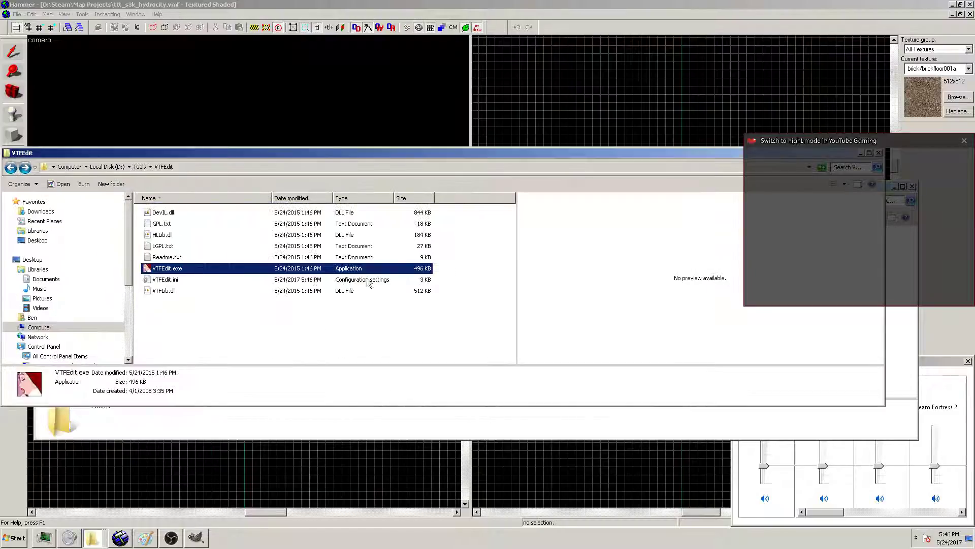
left_click(298, 429)
Rename the Sonic 3 - Hydrocity folder as Custom Textures - Sonic 3 - Hydrocity
right_click(217, 257)
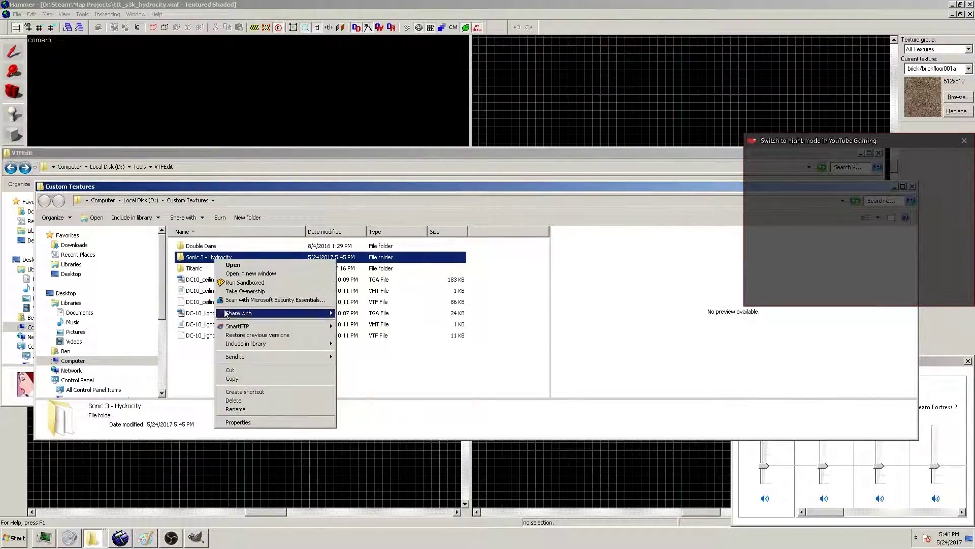
left_click(253, 407)
key("End")
key("Home")
type("Custom T")
type("extures")
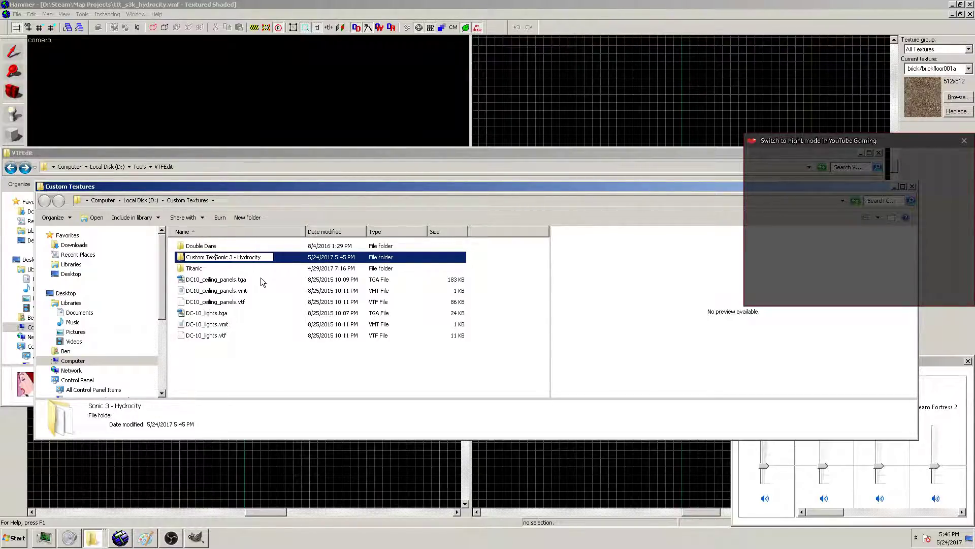
type(" - S")
key("Return")
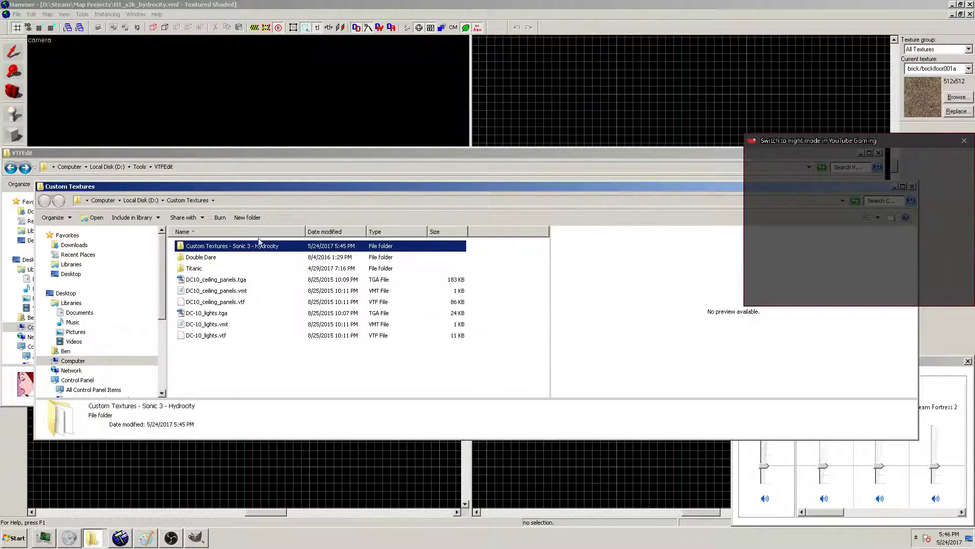
Launch VTFEdit.exe from its folder window and open the tool for converting a whole folder
left_click(197, 537)
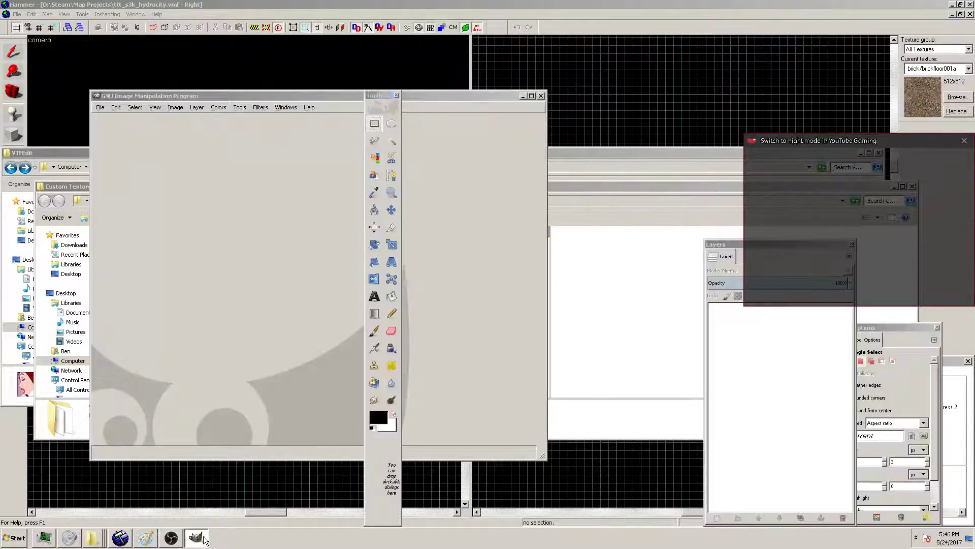
left_click(93, 537)
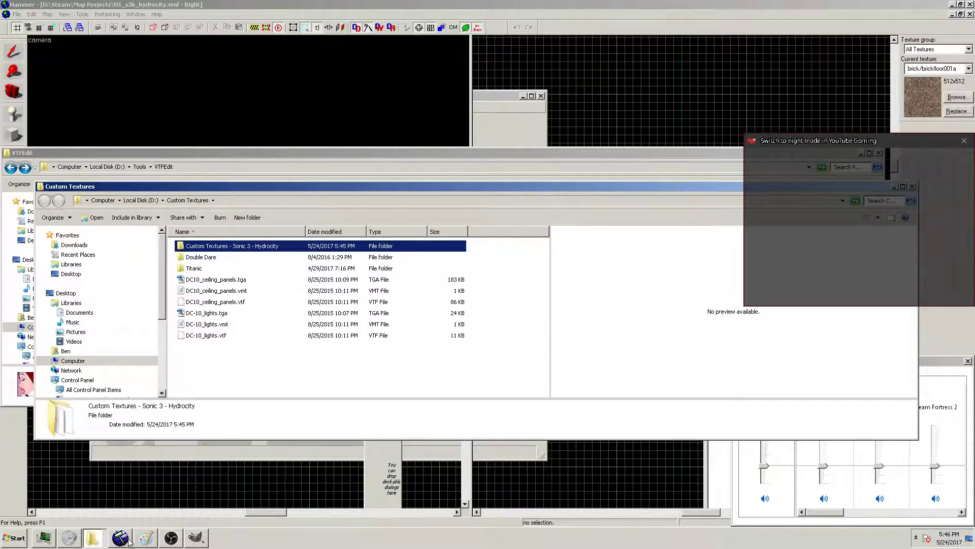
left_click(236, 152)
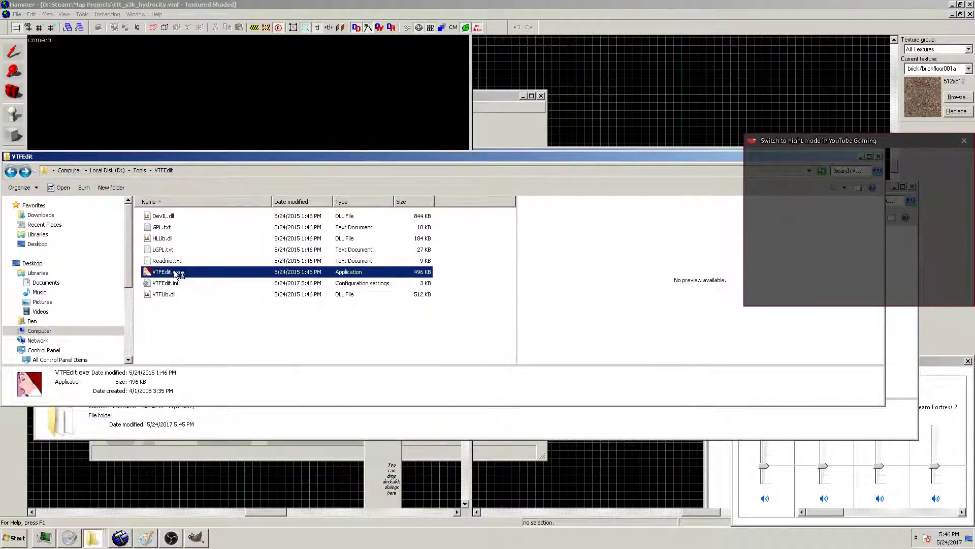
double_click(175, 273)
left_click(88, 94)
left_click(122, 114)
key("Escape")
left_click(136, 95)
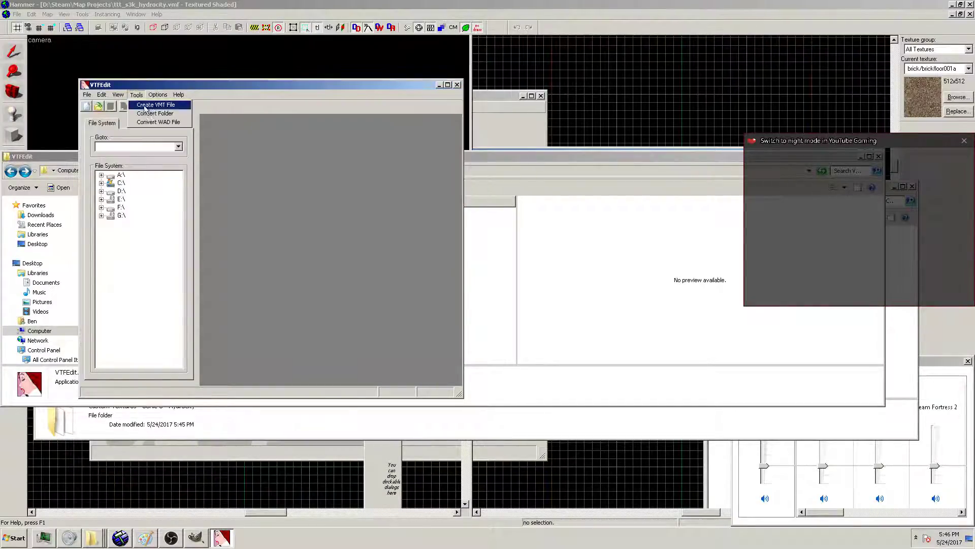
left_click(156, 114)
Batch-convert the TGA files to VTF with Custom Textures - Sonic 3 - Hydrocity as input and output folder, and close the converter
left_click(351, 165)
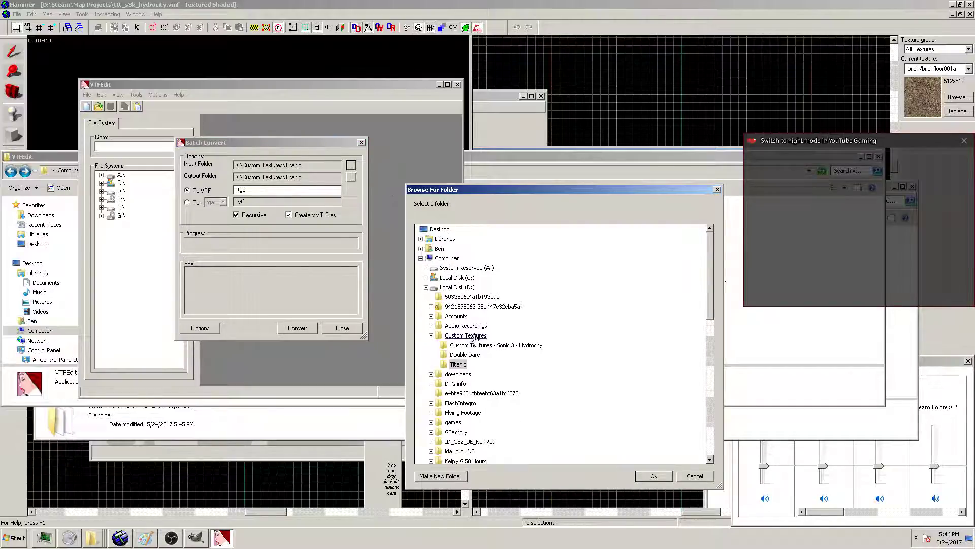
left_click(474, 345)
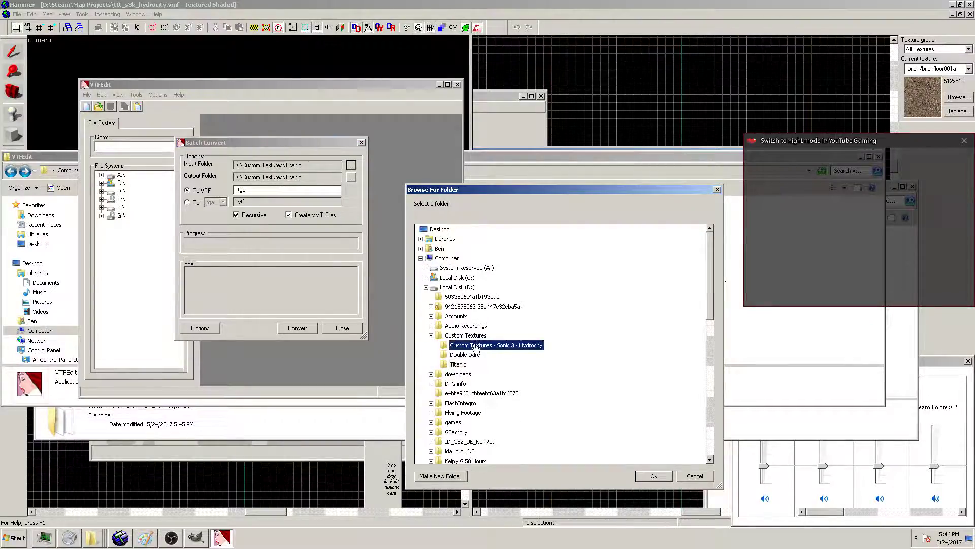
left_click(644, 476)
left_click(351, 177)
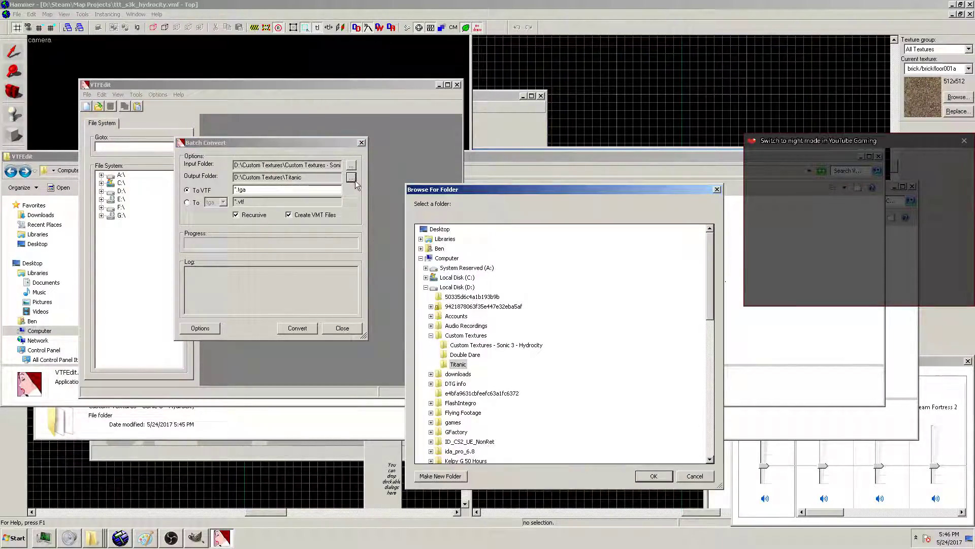
left_click(503, 345)
key("Return")
left_click(311, 327)
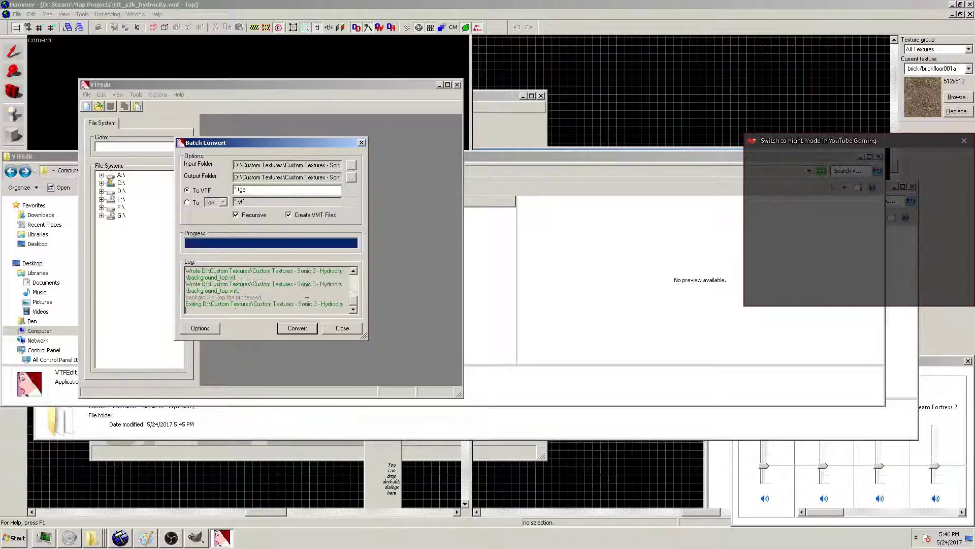
left_click(341, 329)
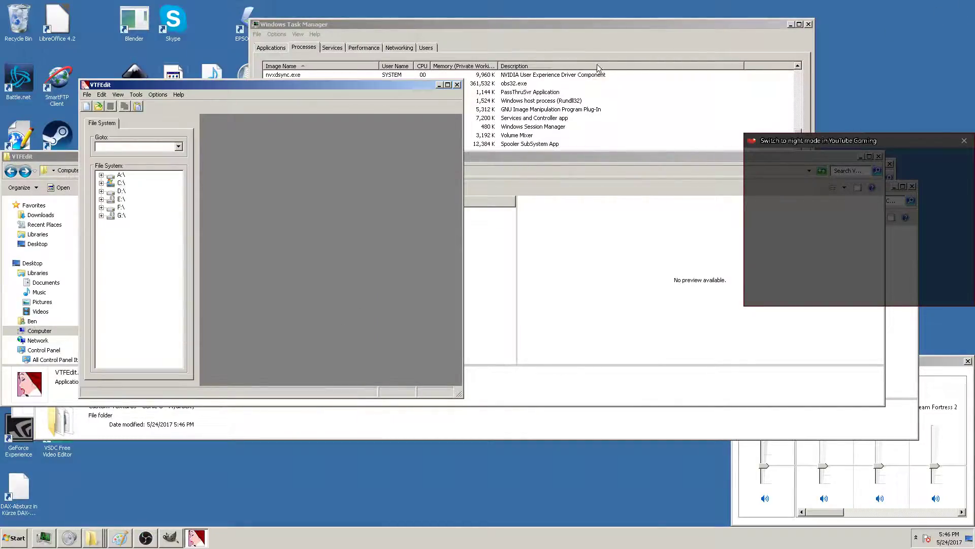
Open a new explorer window and go to D:\Steam\SteamApps\common\Counter-Strike Source
left_click(8, 537)
left_click(148, 162)
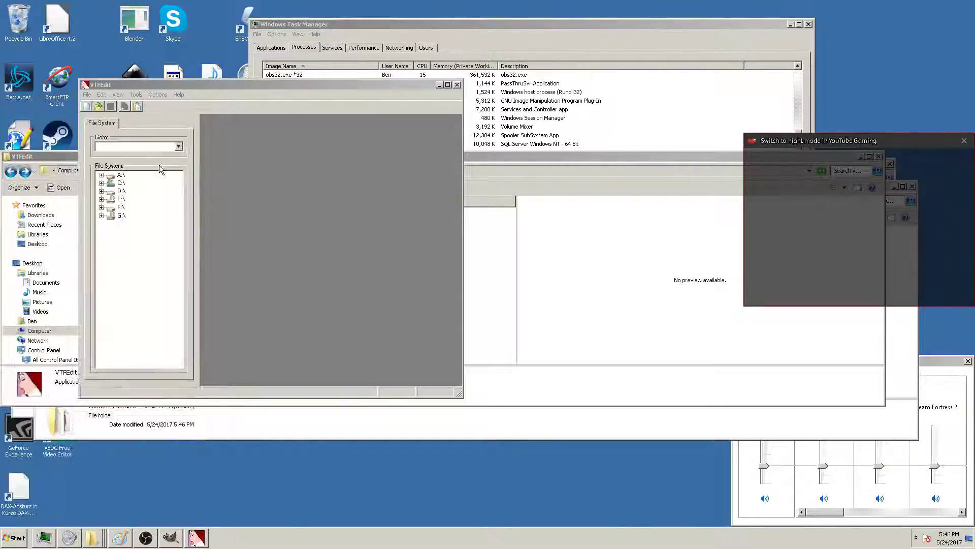
left_click(222, 182)
type("d:\too")
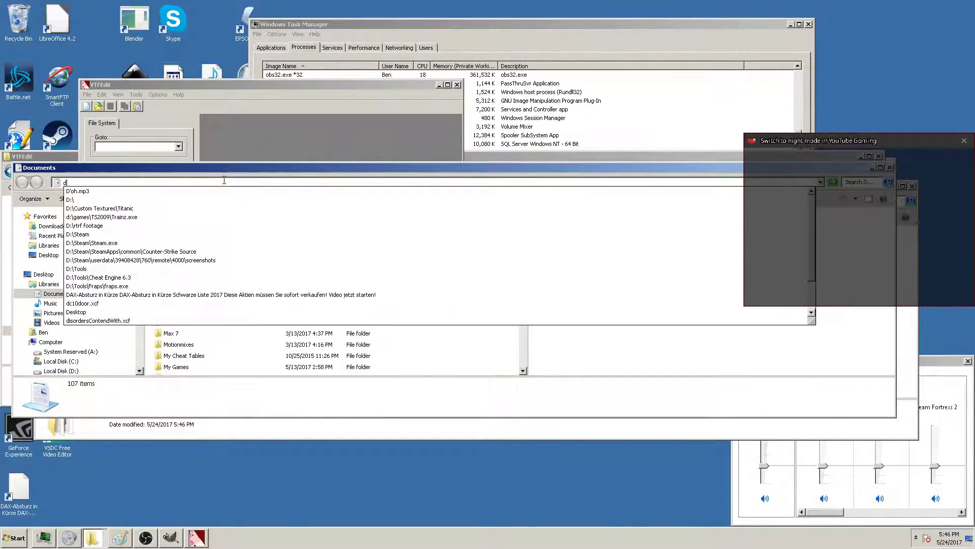
key("BackSpace")
key("BackSpace")
key("BackSpace")
type("s")
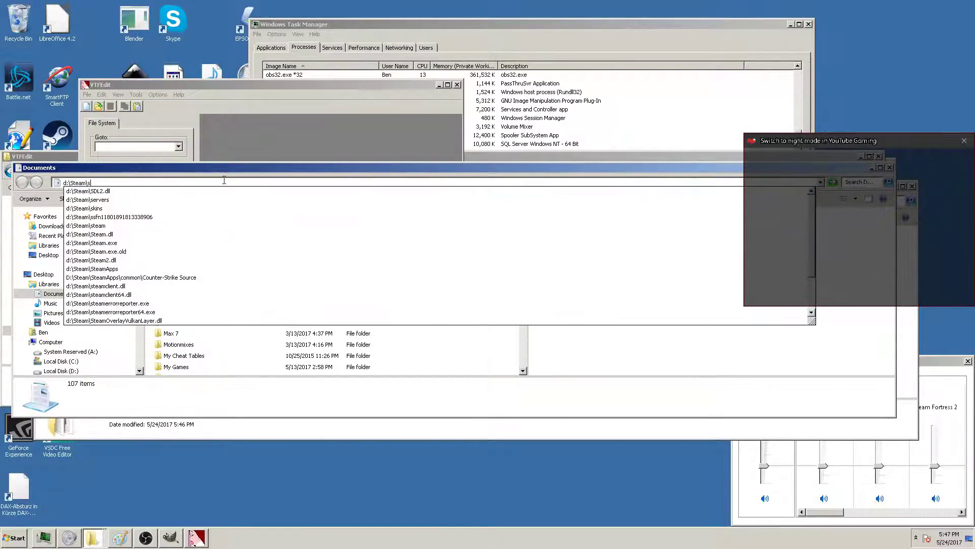
type("team\\stea")
type("na")
key("BackSpace")
key("BackSpace")
type("ma")
key("Down")
key("Down")
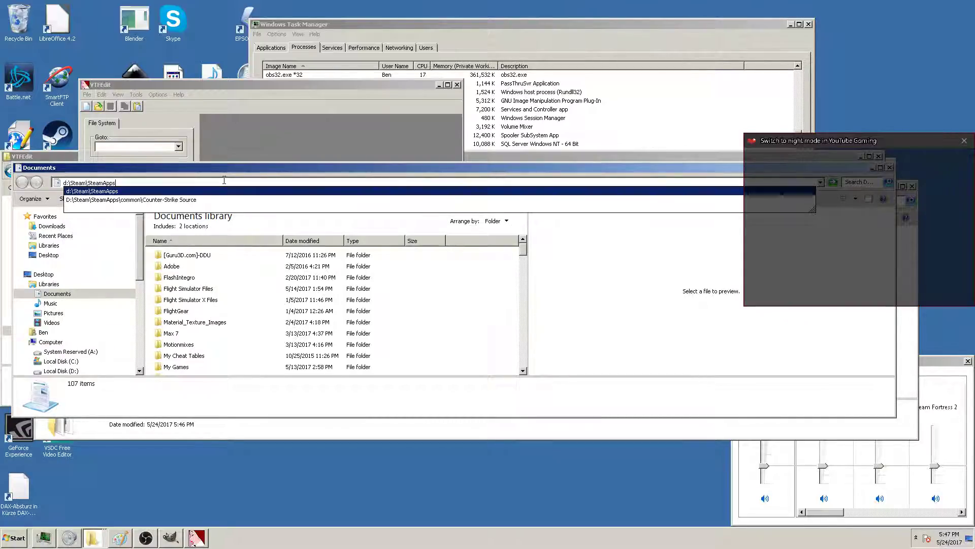
key("Return")
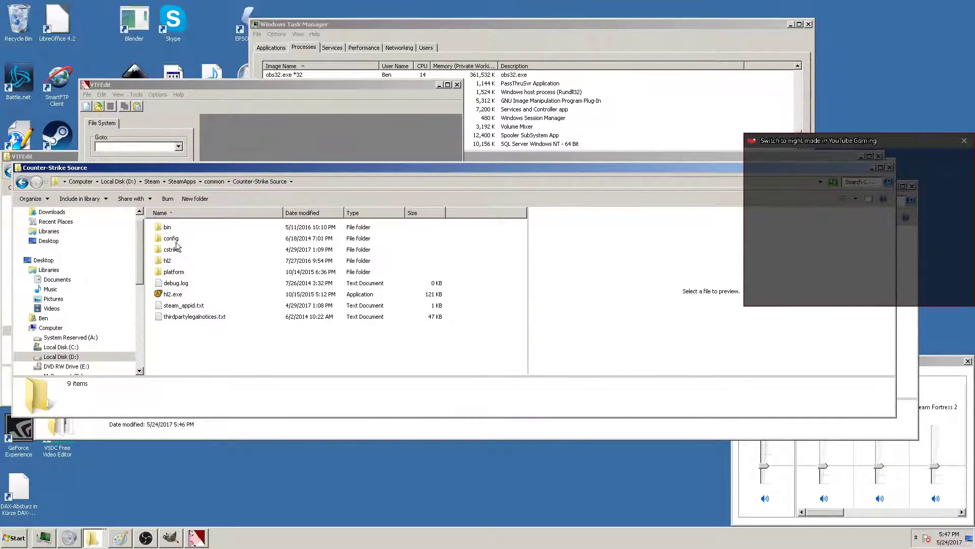
Open the Custom - Sonic the Hedgehog - Hydrocity Zone folder inside cstrike\materials
double_click(177, 246)
left_click(177, 297)
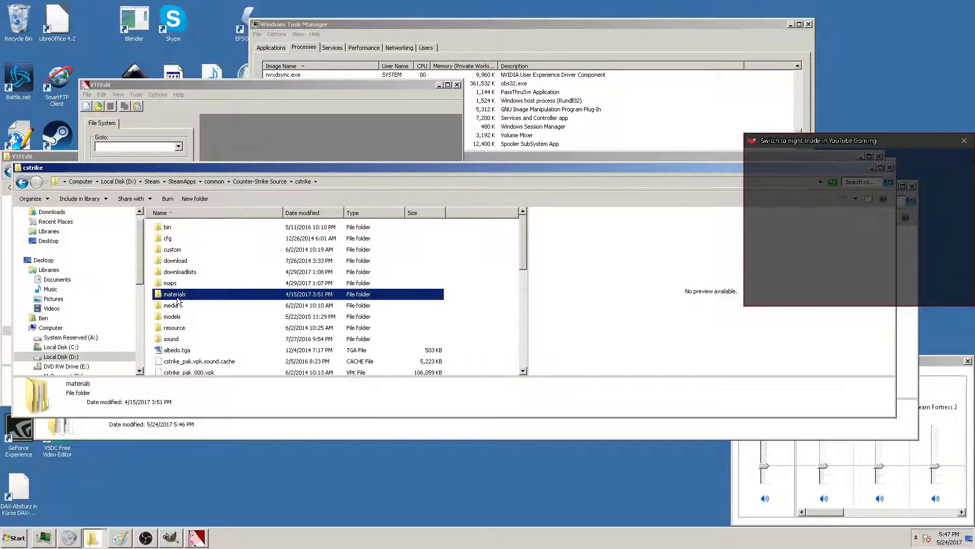
double_click(177, 298)
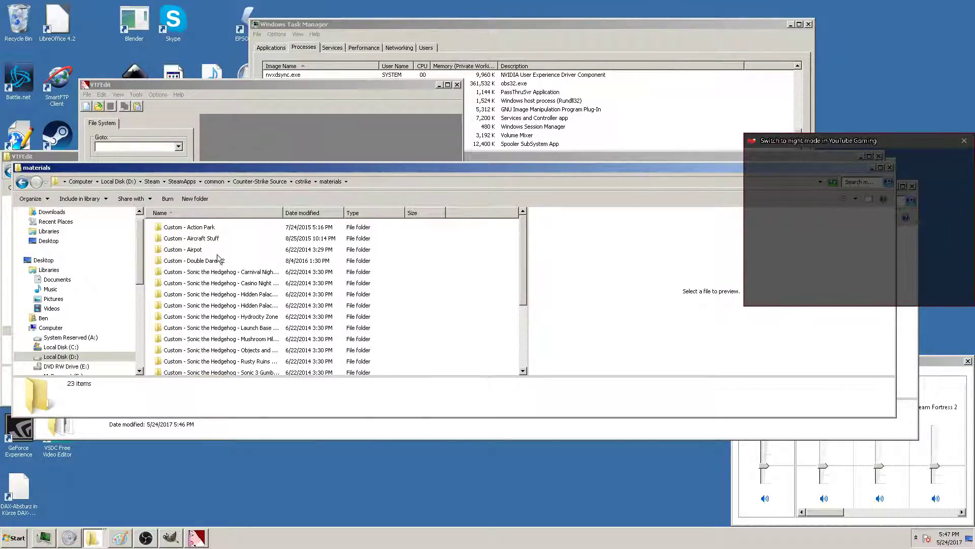
right_click(244, 316)
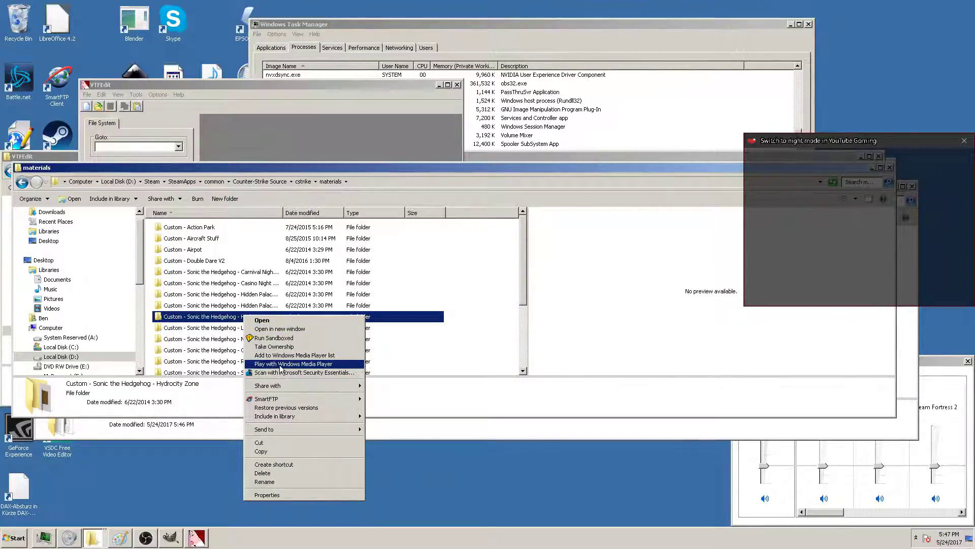
double_click(222, 320)
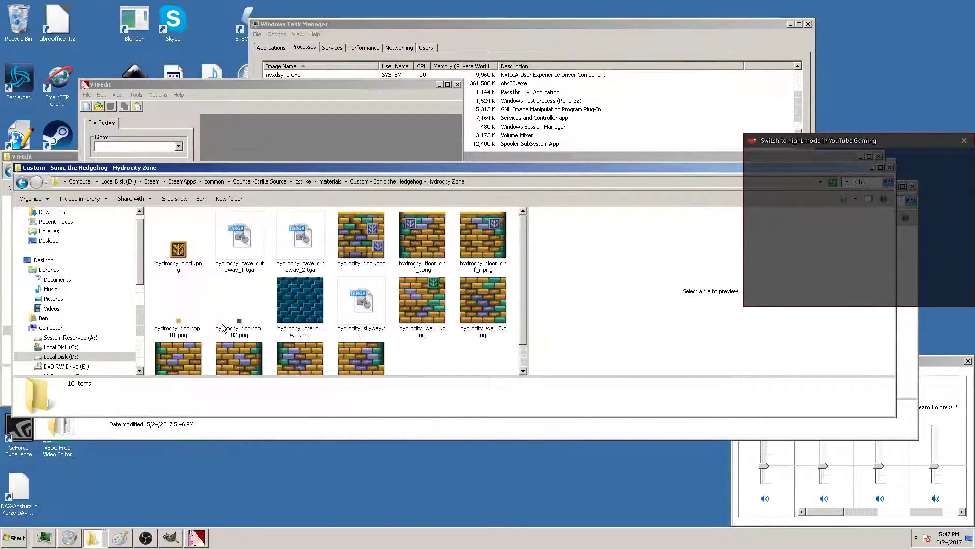
Look through the existing texture files in the Custom - Sonic the Hedgehog - Hydrocity Zone materials folder
left_click(305, 306)
scroll(321, 309, "down", 1)
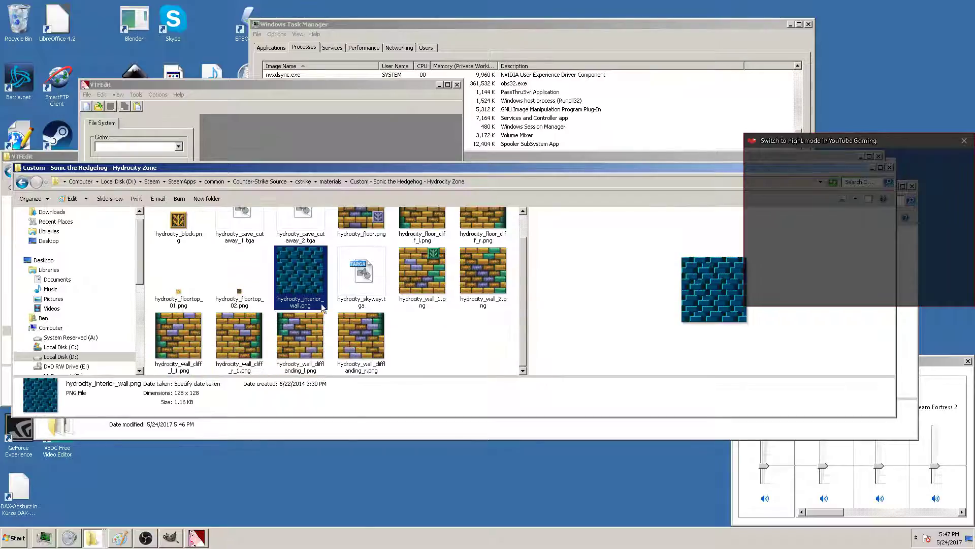
left_click(462, 342)
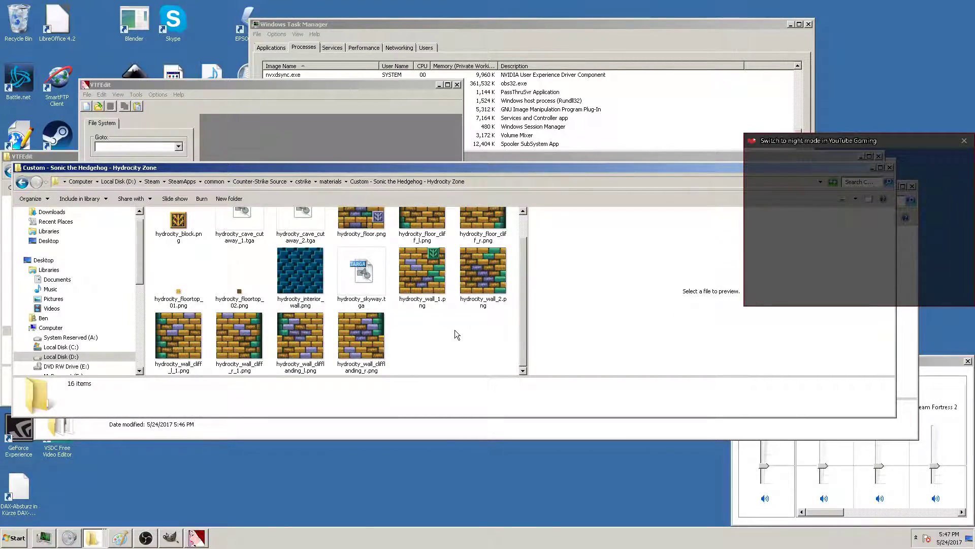
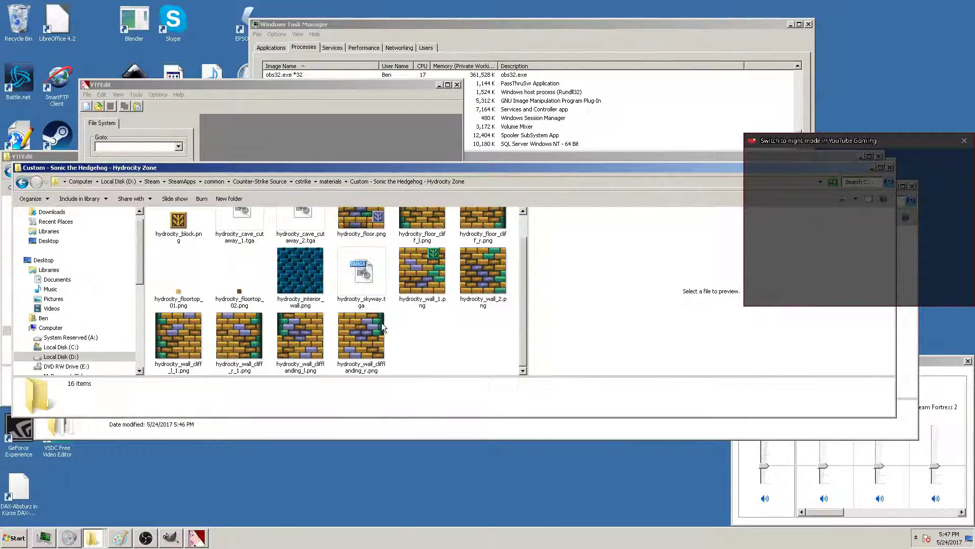
scroll(352, 311, "up", 1)
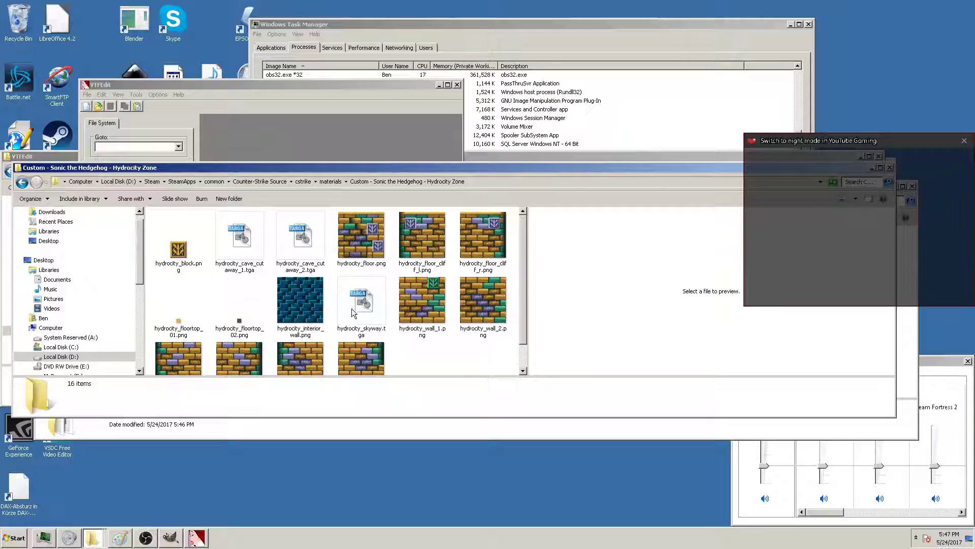
scroll(353, 310, "down", 1)
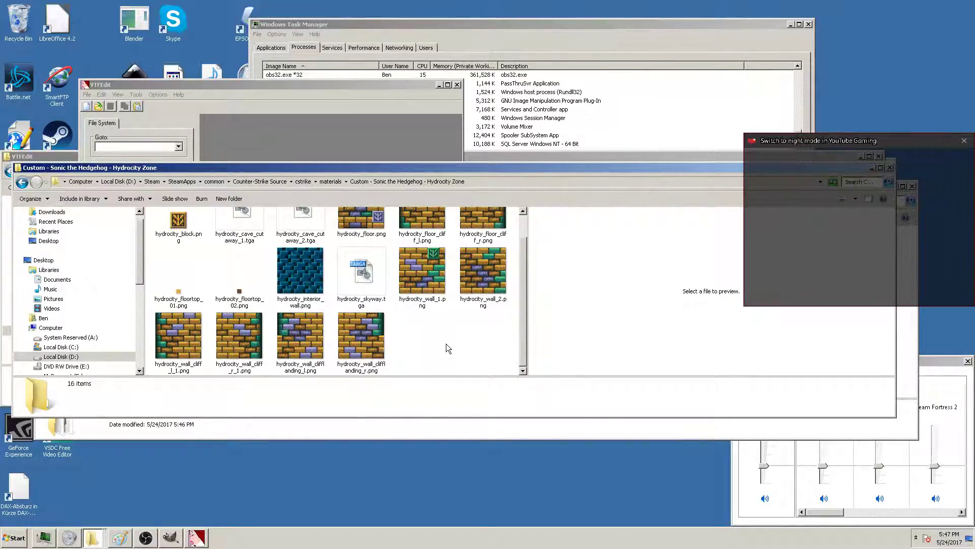
scroll(445, 346, "up", 1)
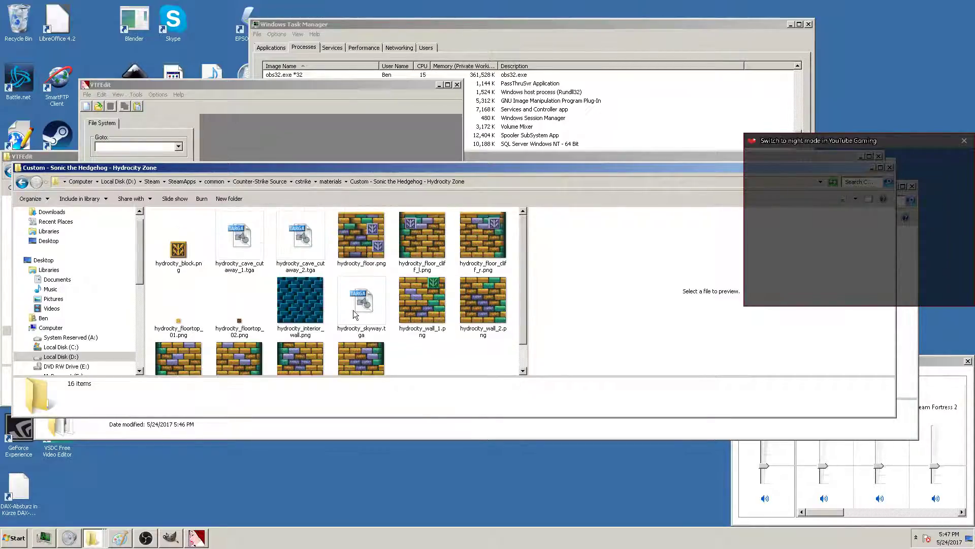
left_click(52, 157)
left_click(98, 540)
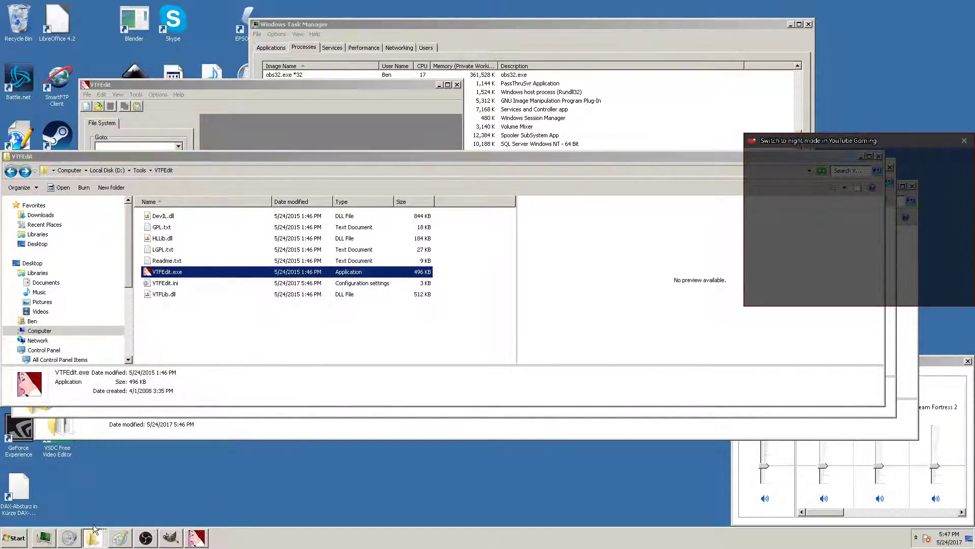
left_click(95, 510)
right_click(244, 242)
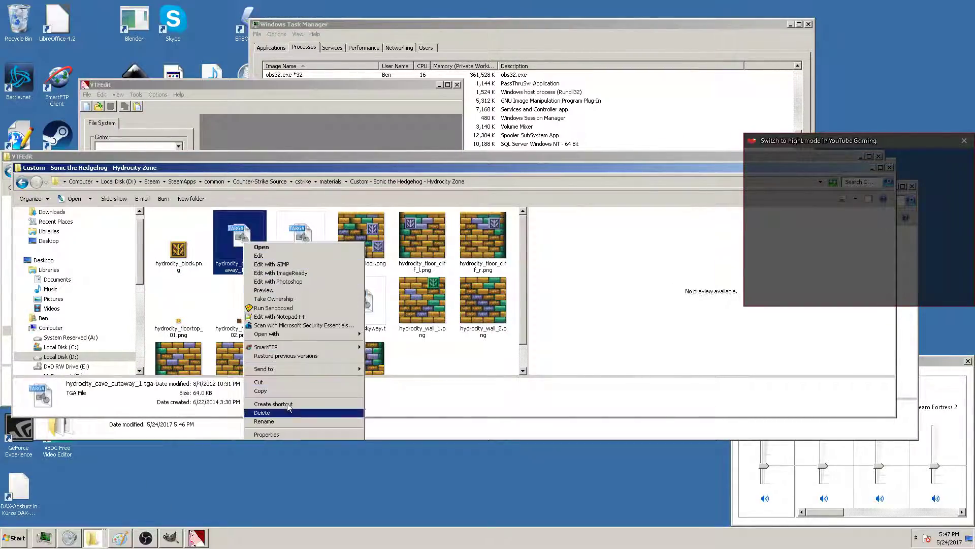
left_click(189, 311)
right_click(191, 310)
left_click(467, 357)
scroll(456, 359, "down", 2)
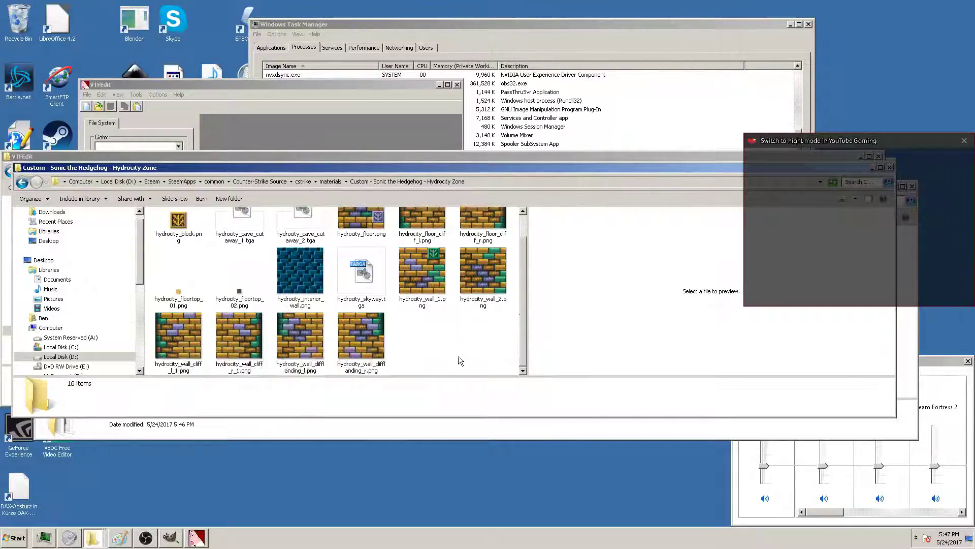
Open background.vmt from the Custom Textures - Sonic 3 - Hydrocity folder and move the explorer windows so the materials folder is accessible
left_click(292, 157)
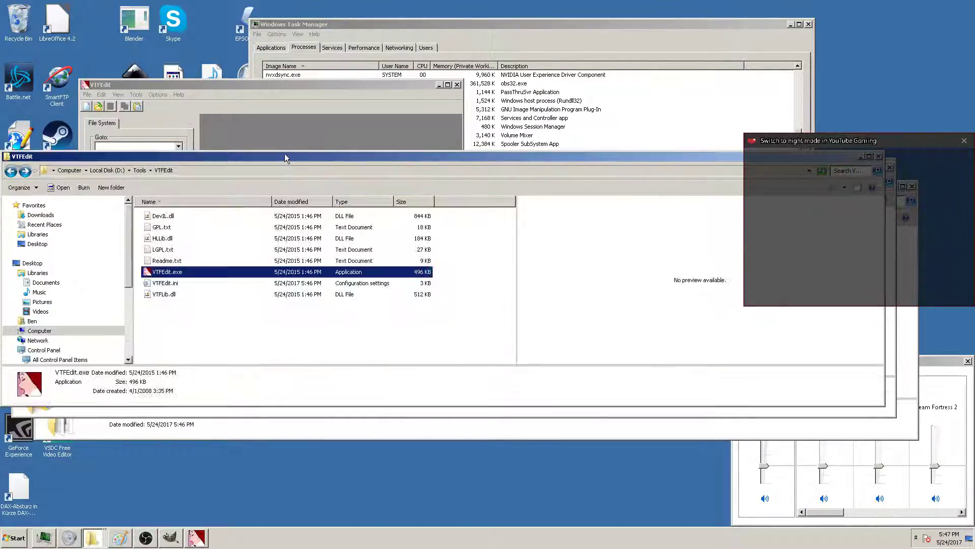
left_click(88, 541)
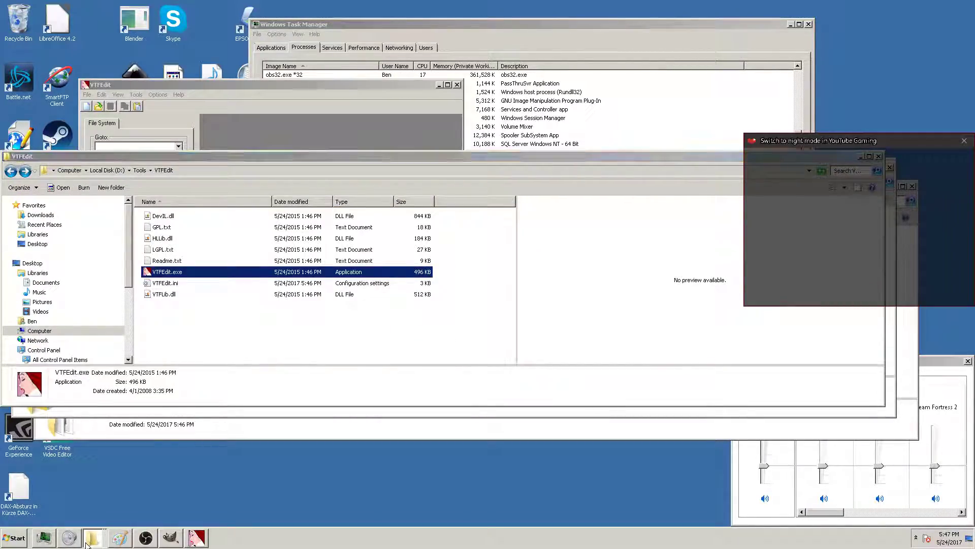
left_click(62, 490)
left_click(211, 227)
double_click(211, 227)
right_click(199, 234)
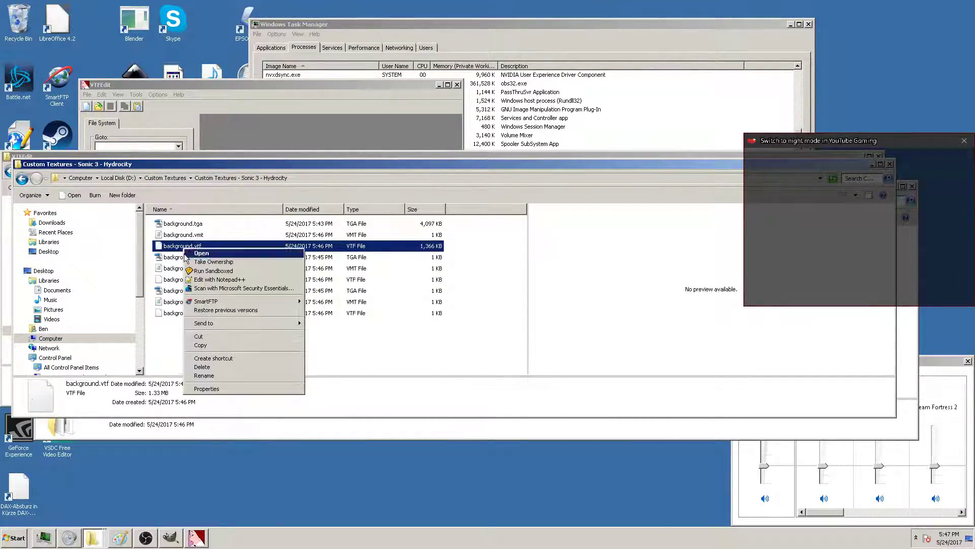
left_click(158, 245)
double_click(157, 234)
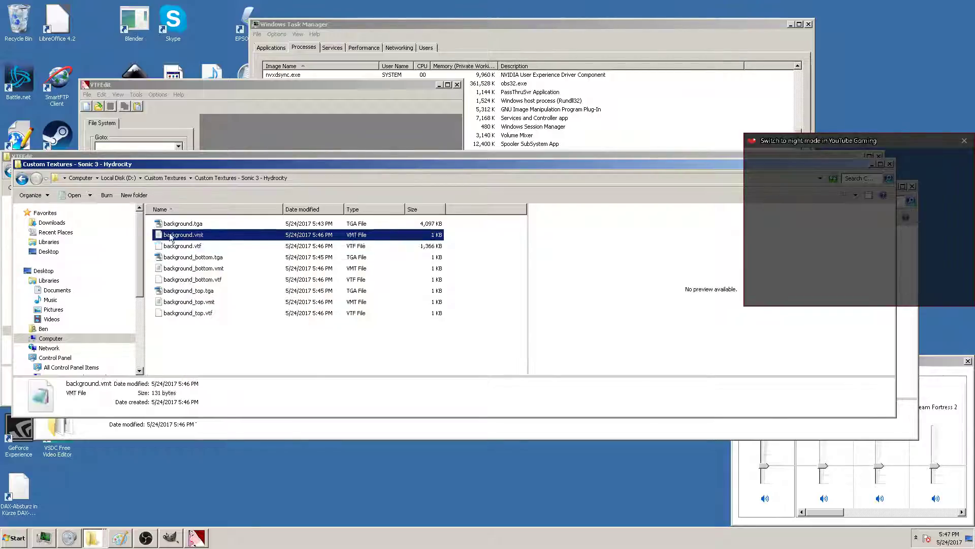
left_click(447, 157)
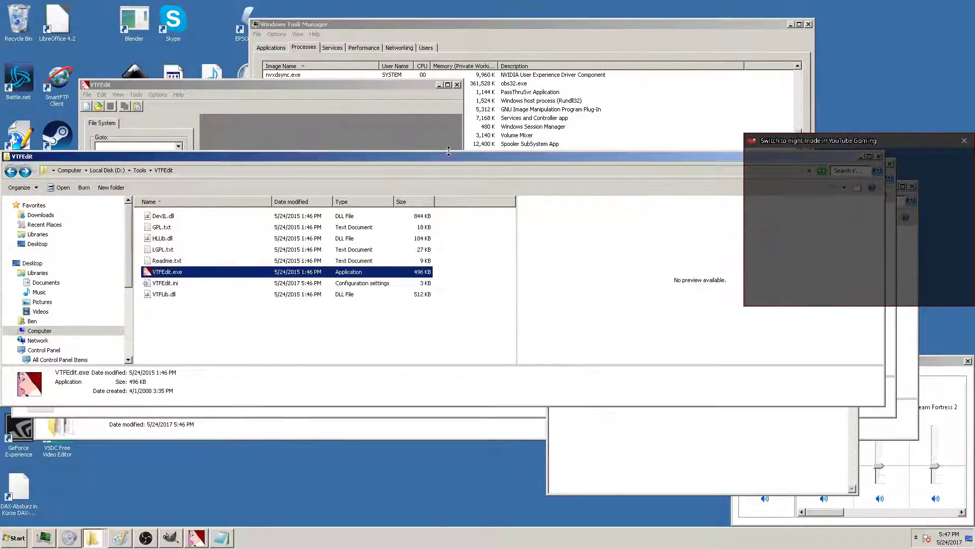
left_click_drag(414, 158, 483, 339)
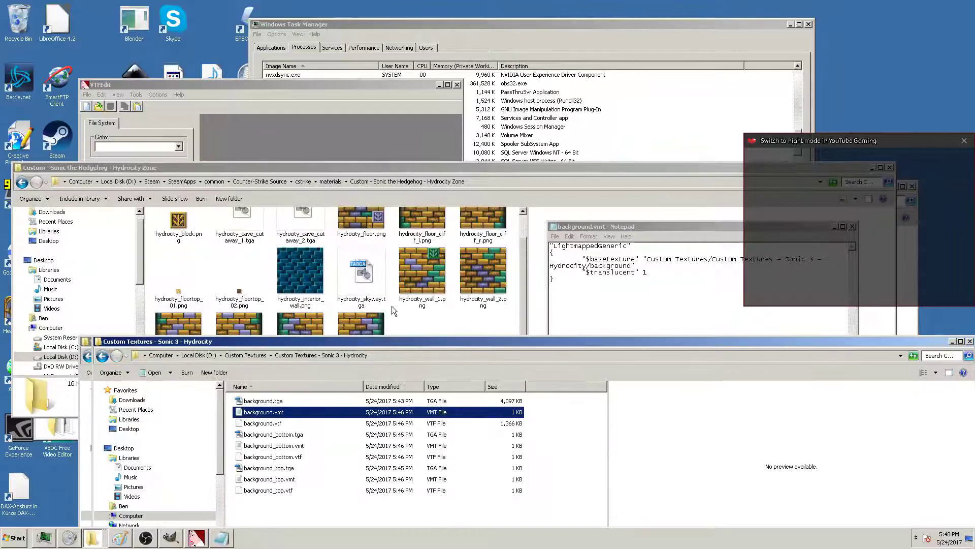
left_click(497, 185)
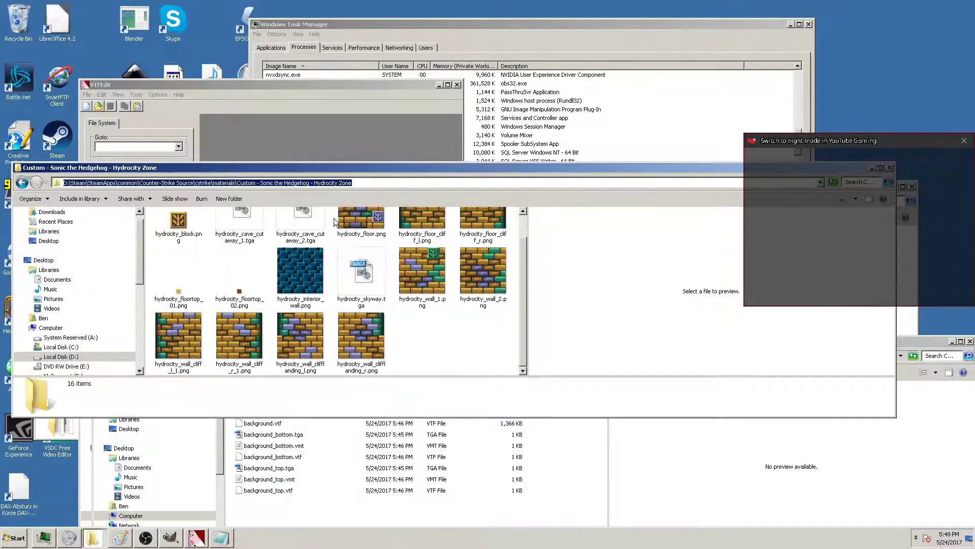
left_click(385, 184)
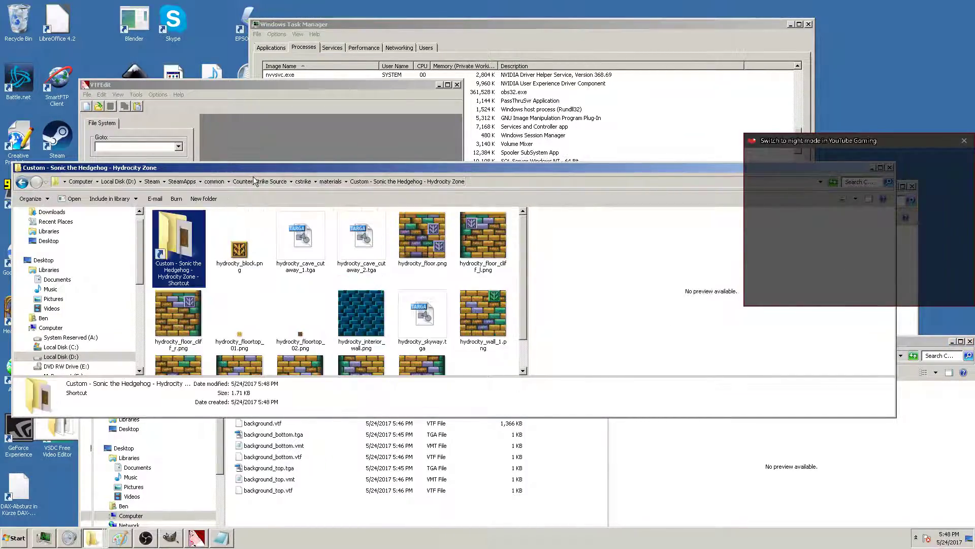
left_click(489, 182)
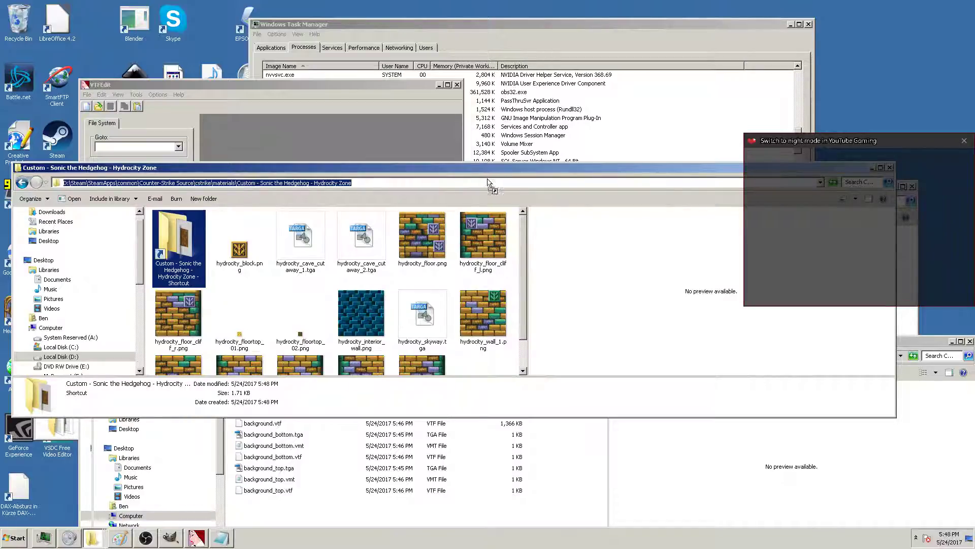
left_click(386, 181)
left_click(489, 181)
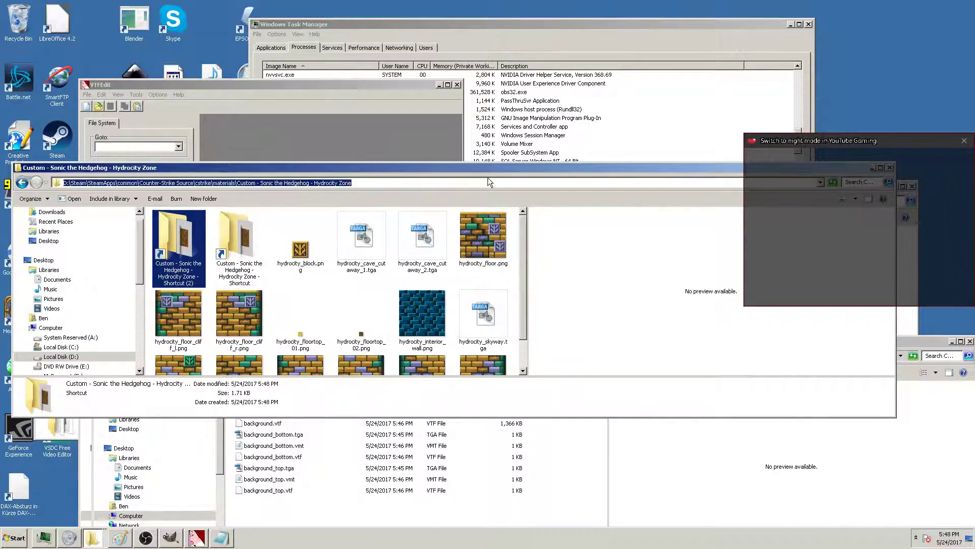
left_click(576, 320)
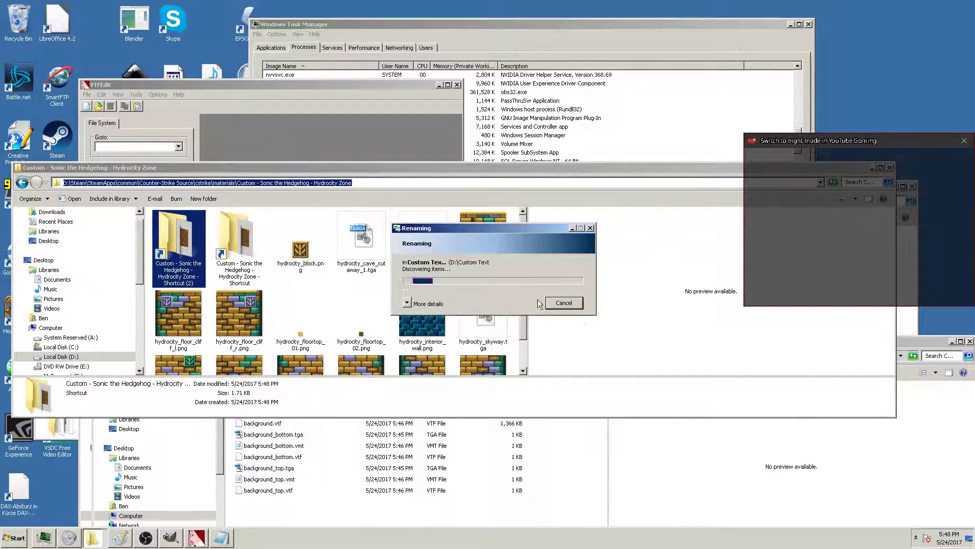
Copy the folder name Custom - Sonic the Hedgehog - Hydrocity Zone from the materials folder's path and return to background.vmt
left_click(378, 183)
left_click_drag(378, 183, 237, 185)
key("ctrl+c")
left_click(616, 447)
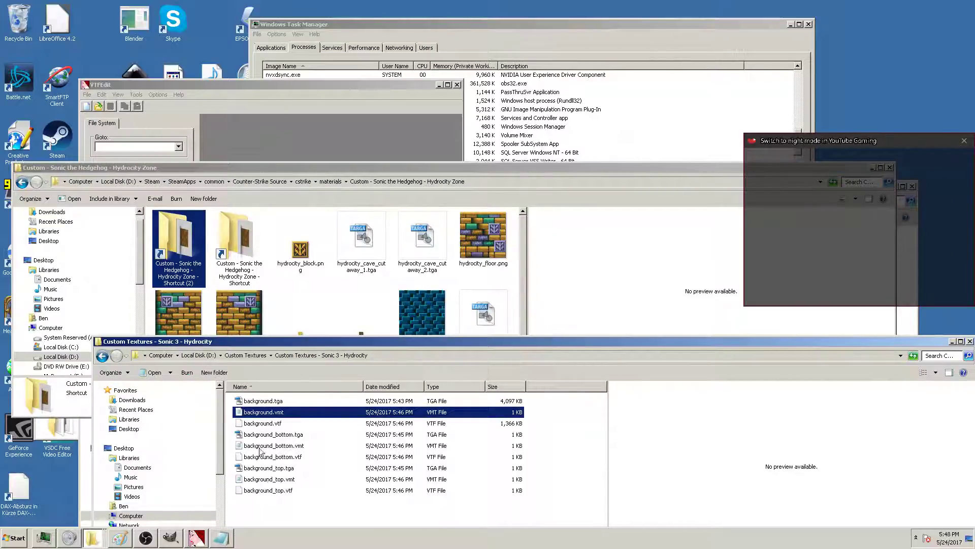
left_click(220, 539)
left_click(228, 538)
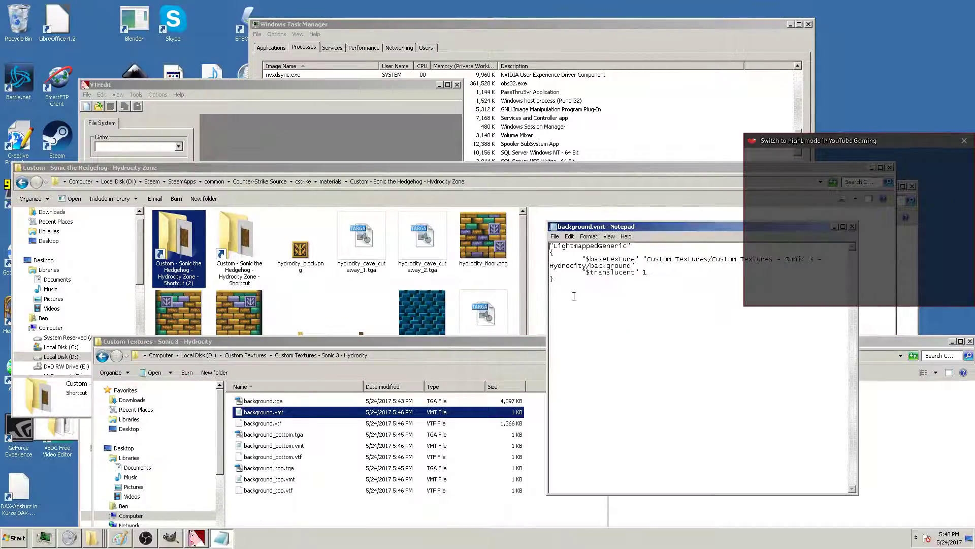
Point $basetexture in background.vmt to Custom - Sonic the Hedgehog - Hydrocity Zone/background, set $translucent to 0, then save and close the file
left_click_drag(648, 258, 590, 267)
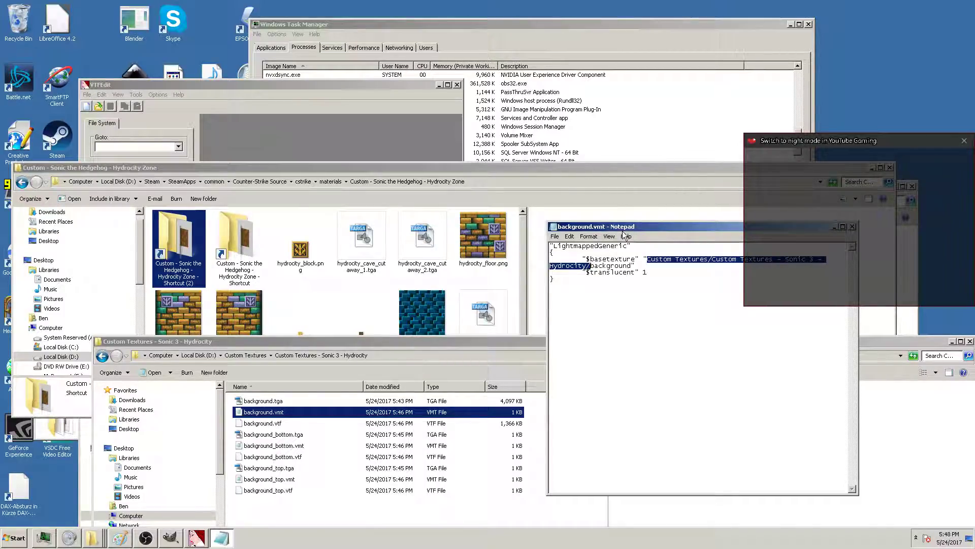
key("ctrl+v")
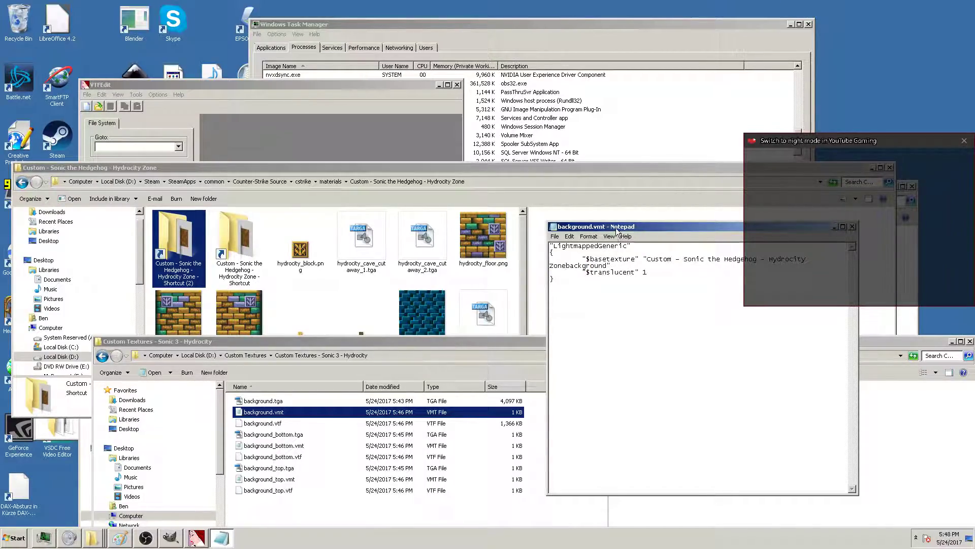
type("/")
type("0")
key("ctrl+s")
key("alt+F4")
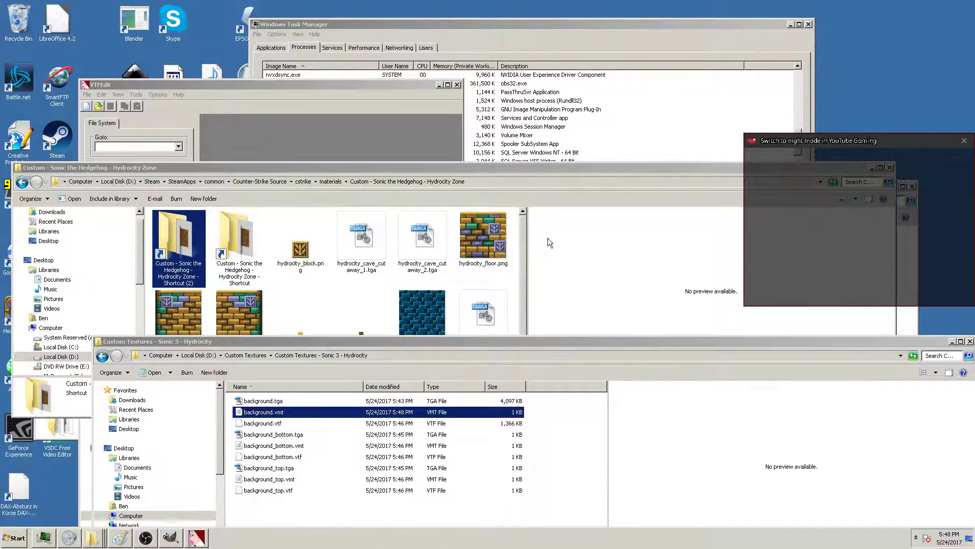
Open background_bottom.vmt and change its $basetexture path to Custom - Sonic the Hedgehog - Hydrocity Zone/background_bottom
right_click(280, 456)
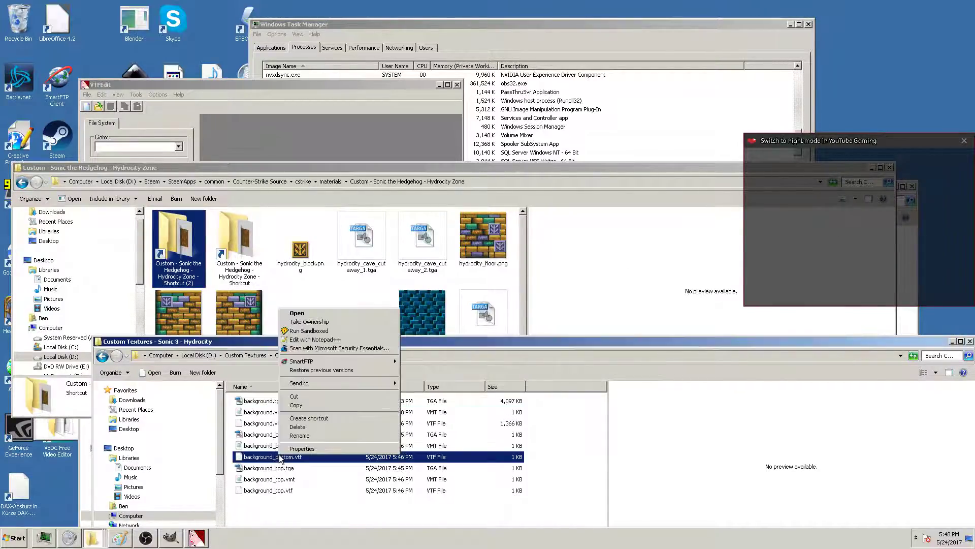
double_click(258, 450)
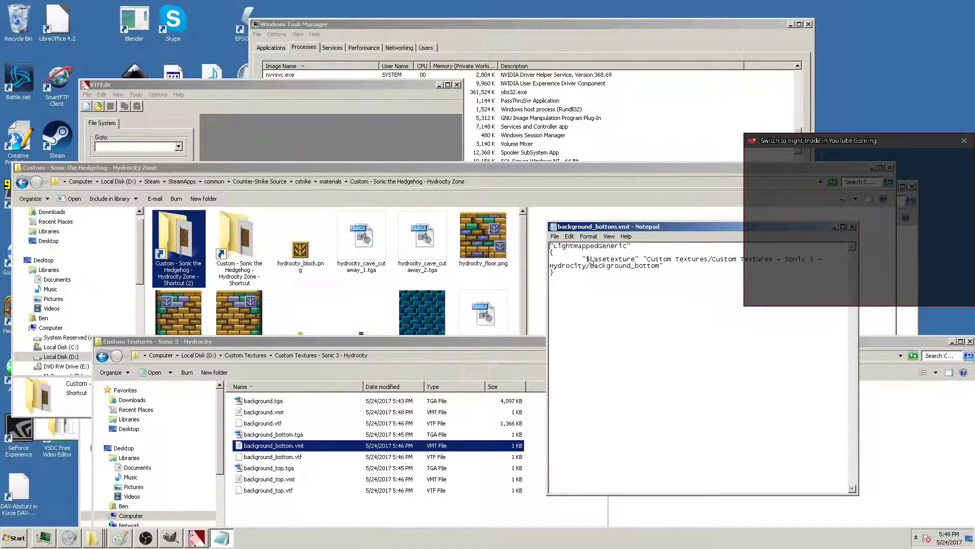
left_click_drag(588, 265, 647, 259)
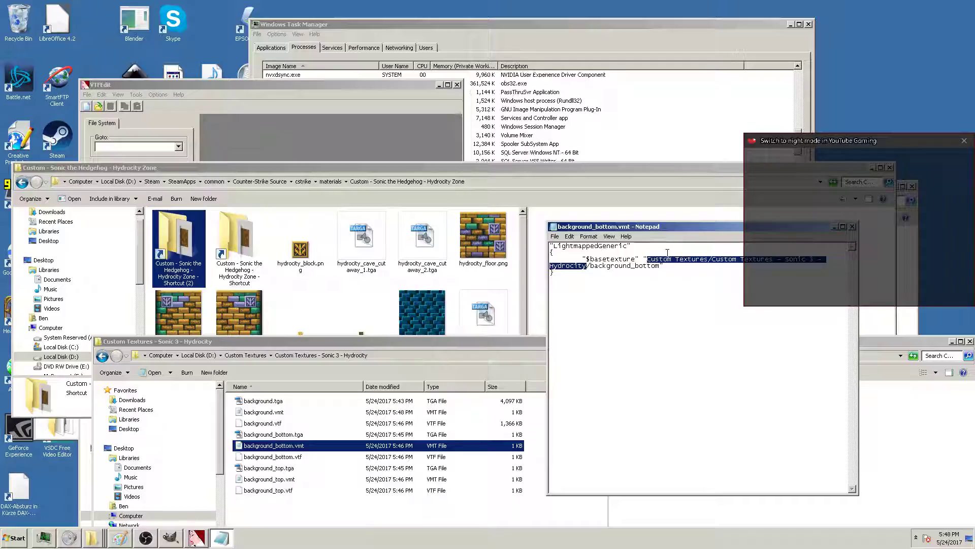
type("Custom - Sonic the Hedgehog - Hydrocity Zone")
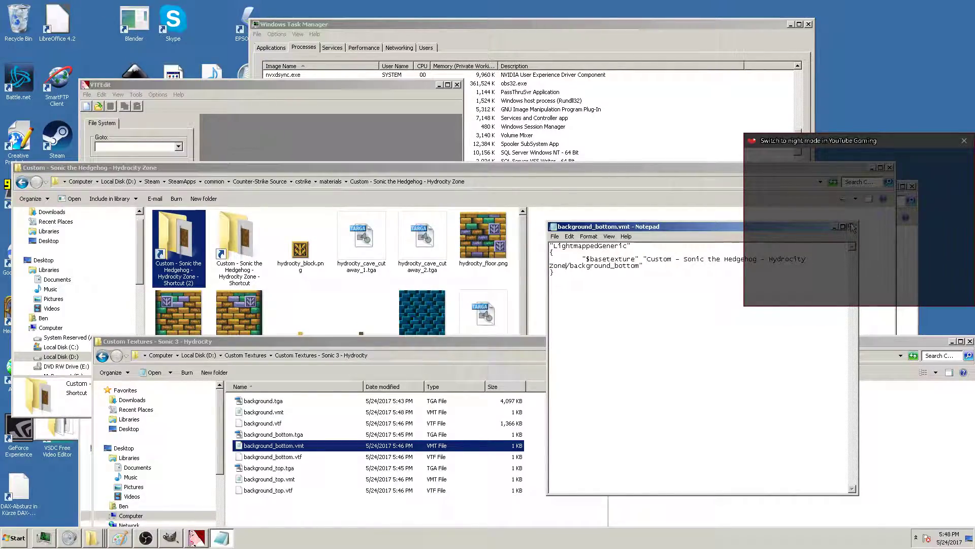
left_click(700, 265)
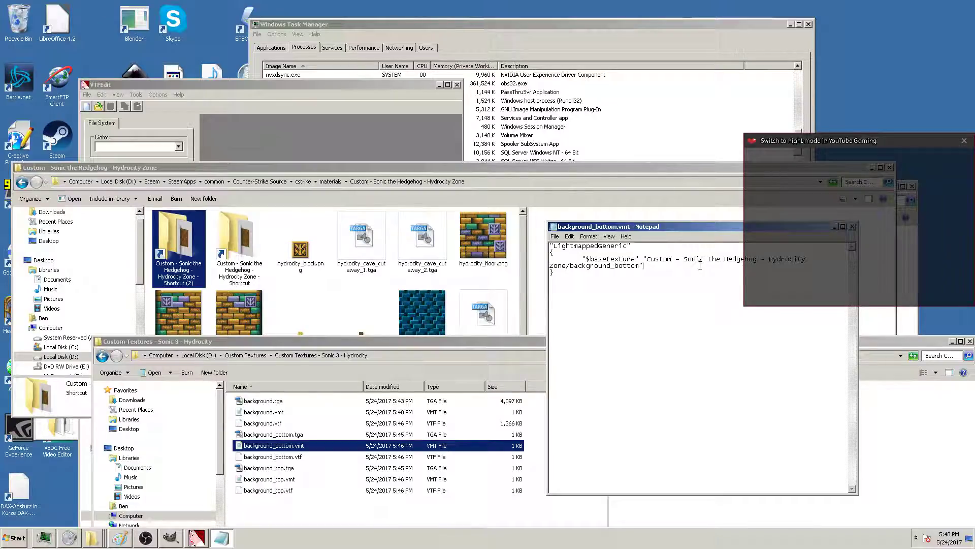
Change the $basetexture path in background_top.vmt to Custom - Sonic the Hedgehog - Hydrocity Zone/background_top, and save and close both open VMT files
double_click(278, 479)
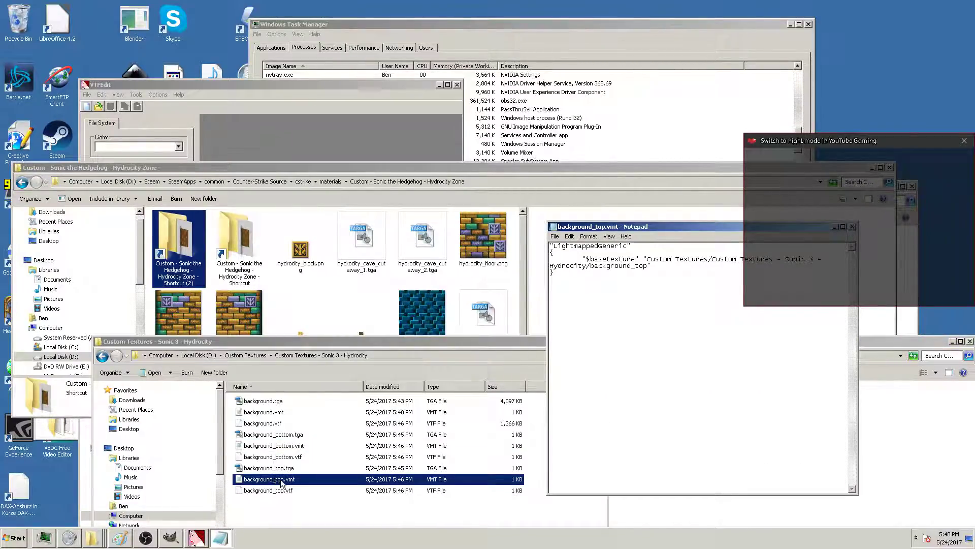
left_click_drag(587, 265, 648, 258)
type("Custom - Sonic the Hedgehog - Hydrocity Zone")
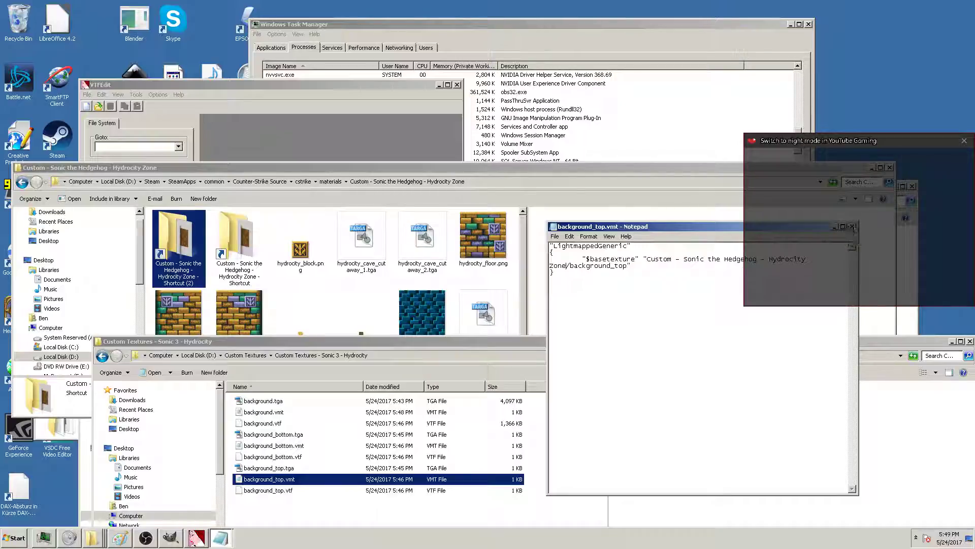
left_click(853, 226)
left_click(472, 280)
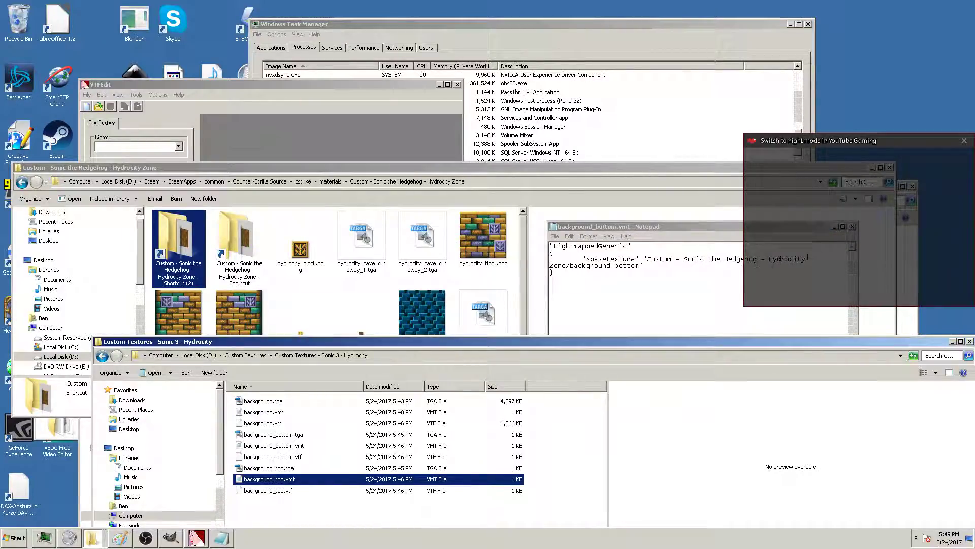
left_click(852, 227)
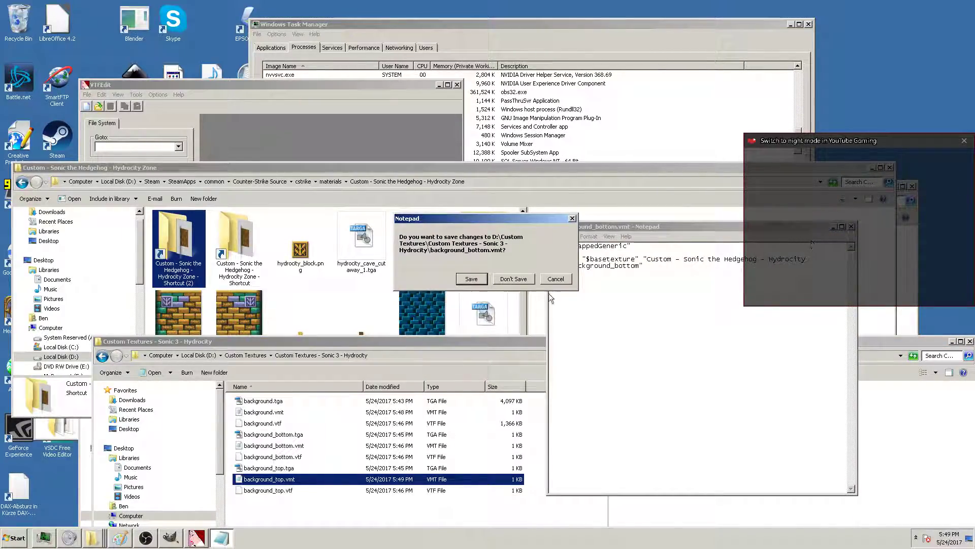
left_click(472, 279)
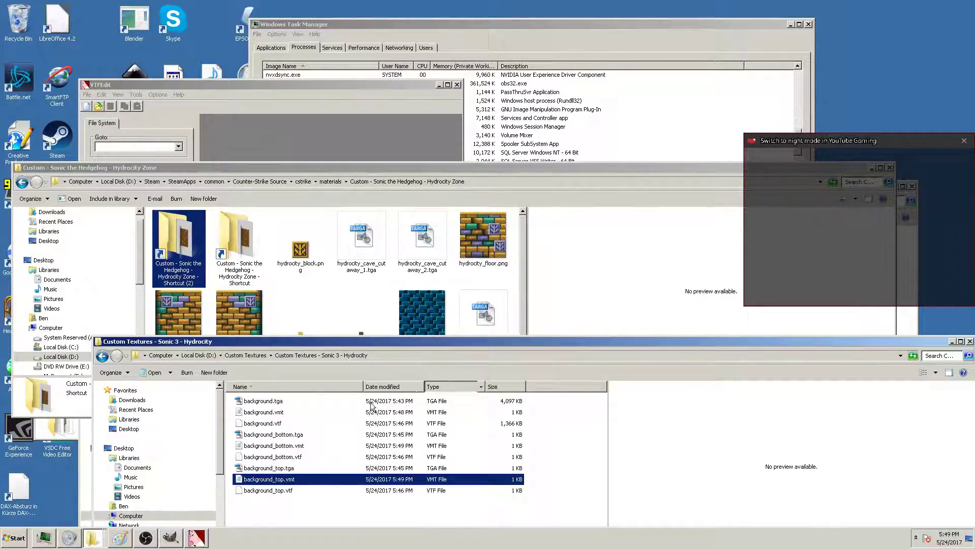
Move the six background VMT and VTF files from Custom Textures - Sonic 3 - Hydrocity into the materials folder Custom - Sonic the Hedgehog - Hydrocity Zone
left_click(438, 387)
left_click(269, 434)
left_click(279, 490, "shift")
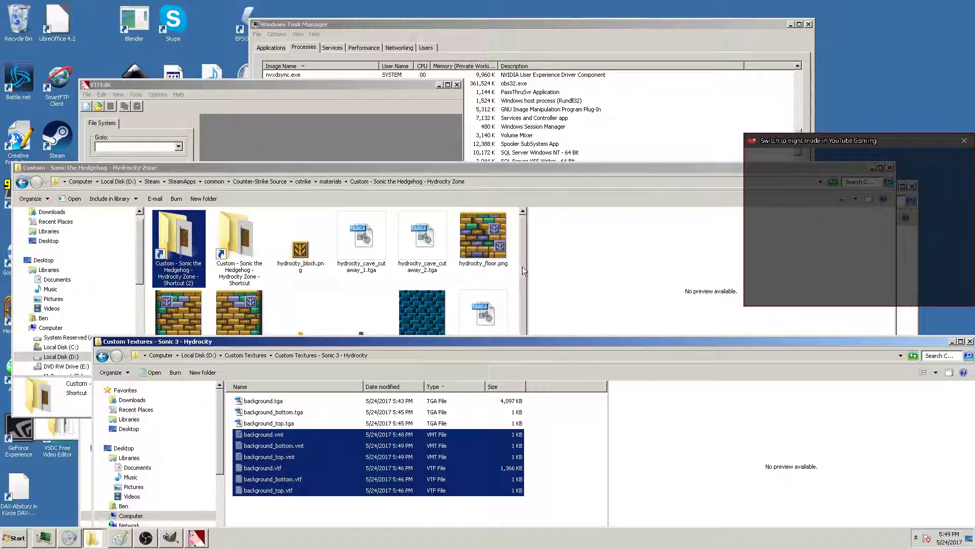
key("ctrl+x")
left_click(514, 280)
key("ctrl+v")
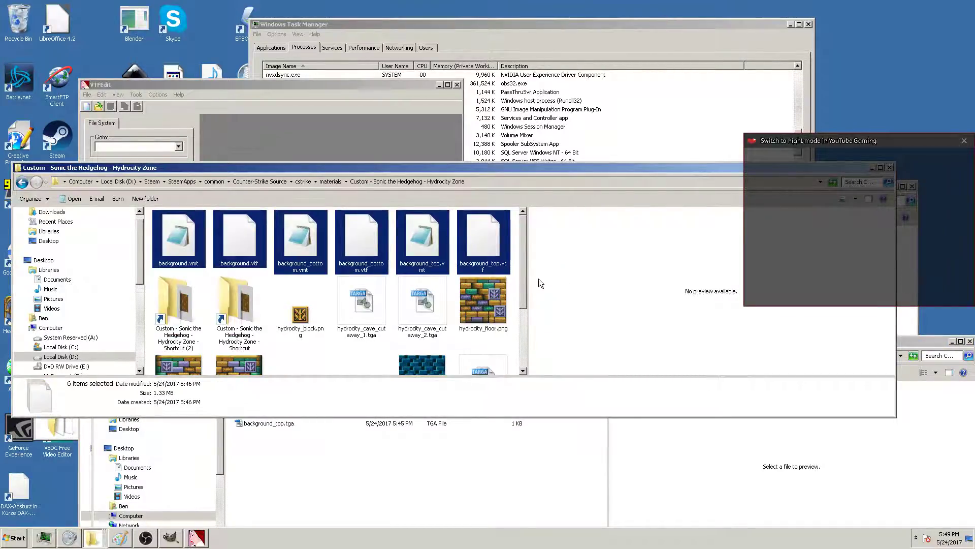
left_click(332, 366)
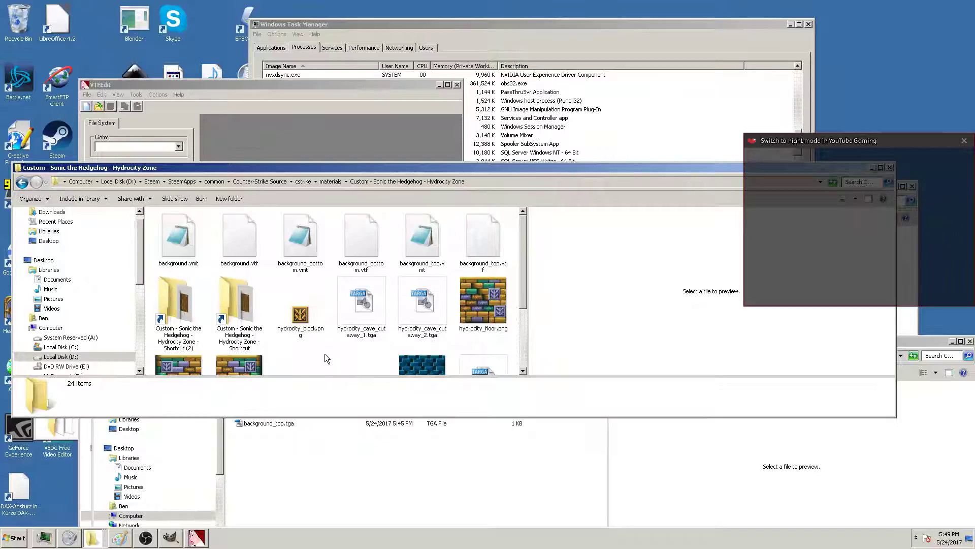
left_click(337, 456)
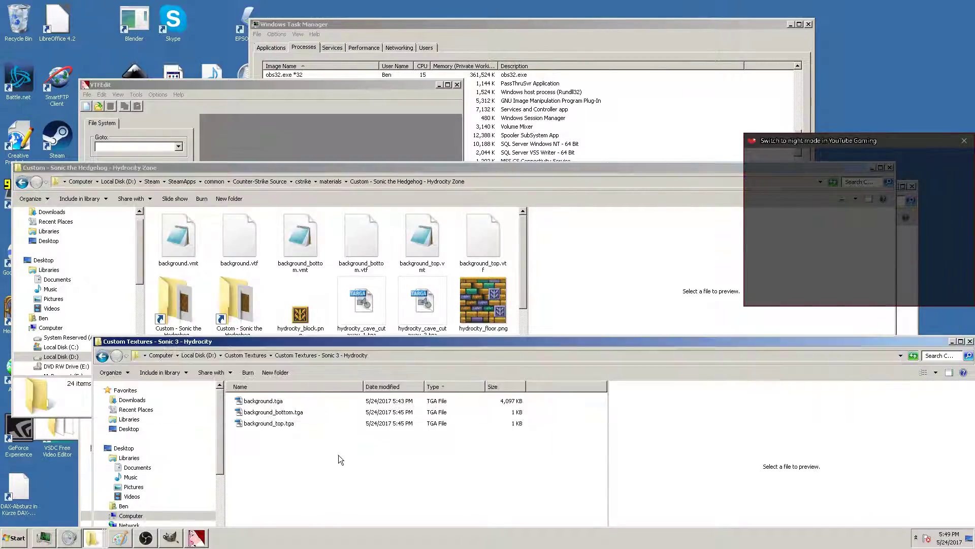
Launch hammer.exe as a new task from Task Manager, accept the game configuration, and open the map ttt_s3k_hydrocity.vmf
right_click(261, 537)
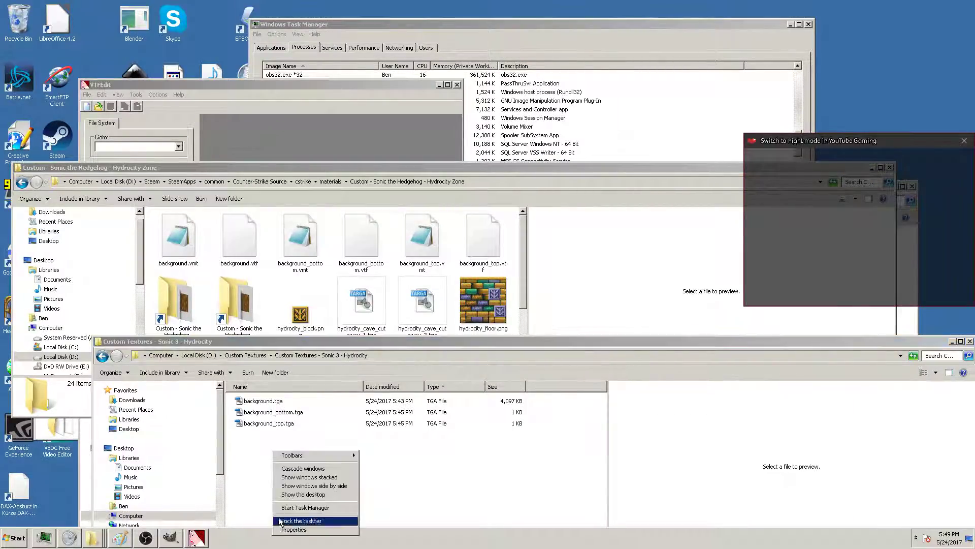
left_click(303, 501)
left_click(274, 47)
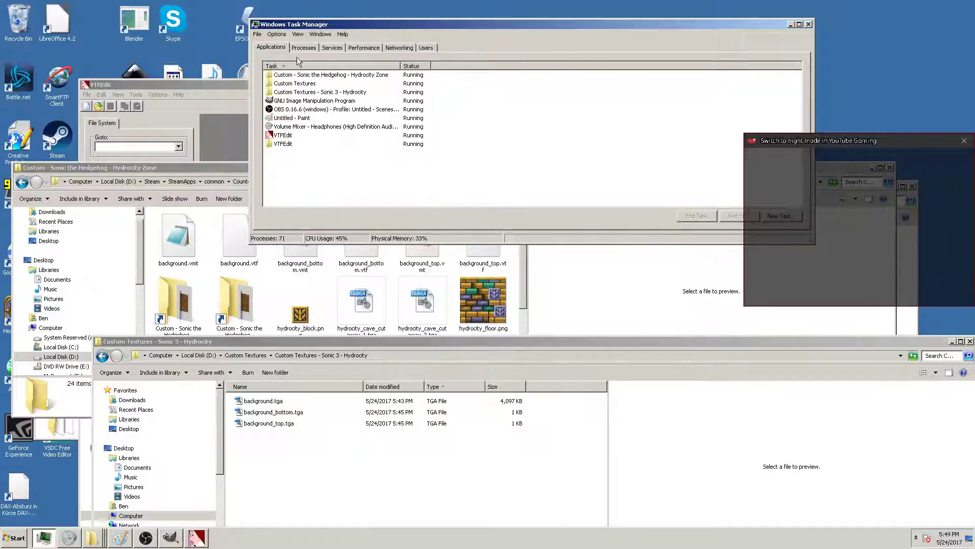
left_click(785, 216)
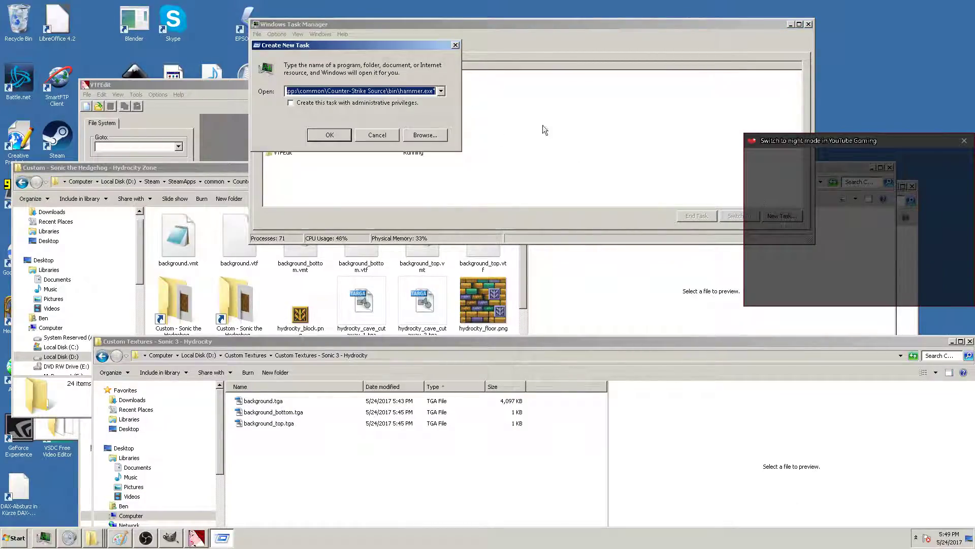
left_click(322, 139)
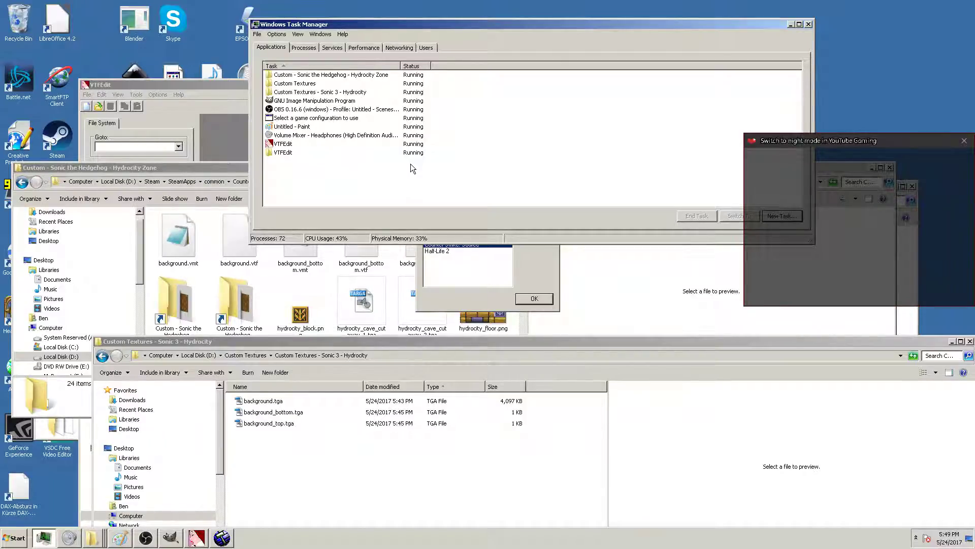
left_click(471, 256)
key("Return")
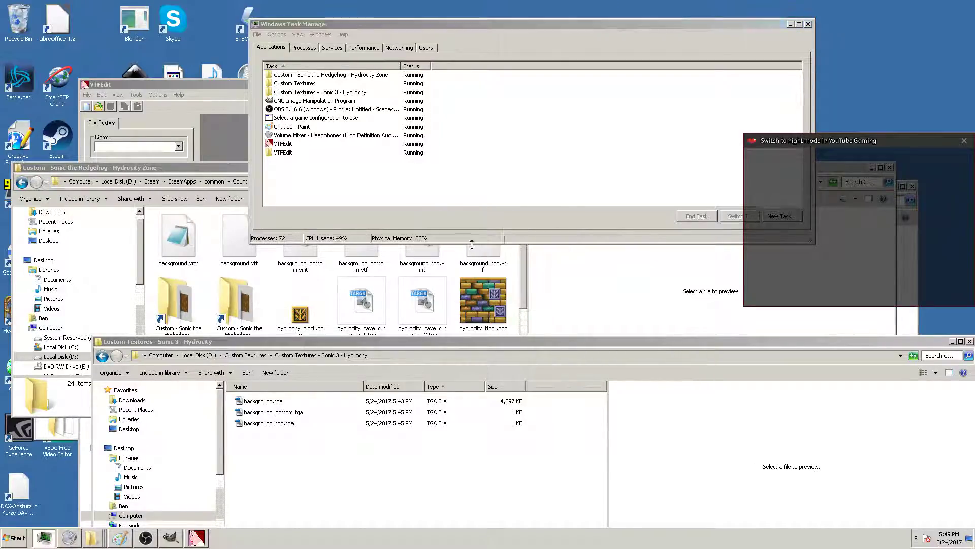
left_click(7, 15)
left_click(67, 44)
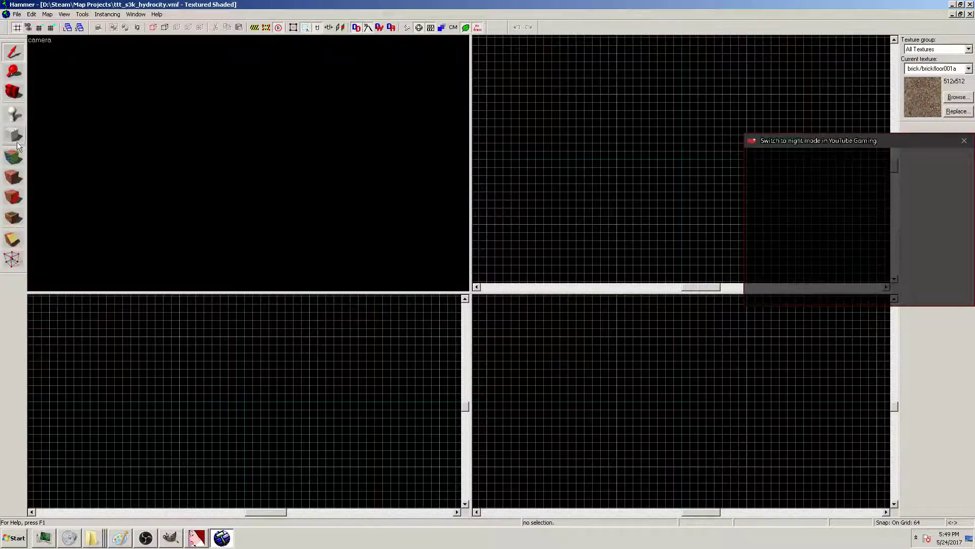
Filter the texture browser for nodraw and choose tools/toolsnodraw as the current texture
left_click(958, 97)
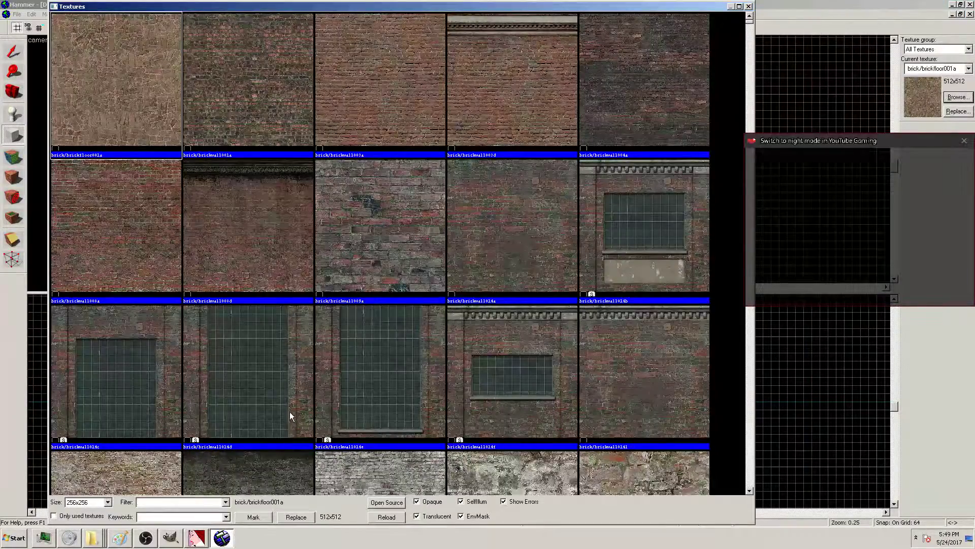
type("nodraw")
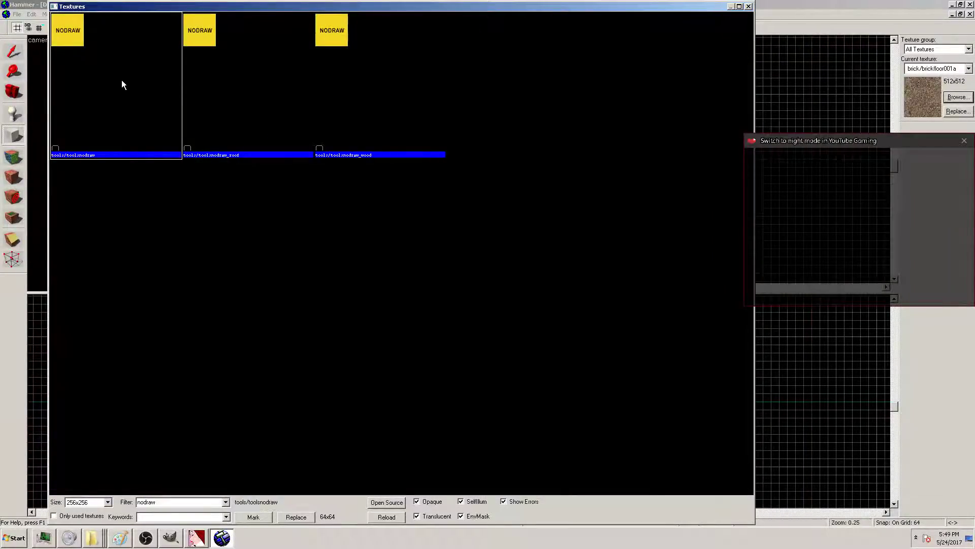
double_click(122, 84)
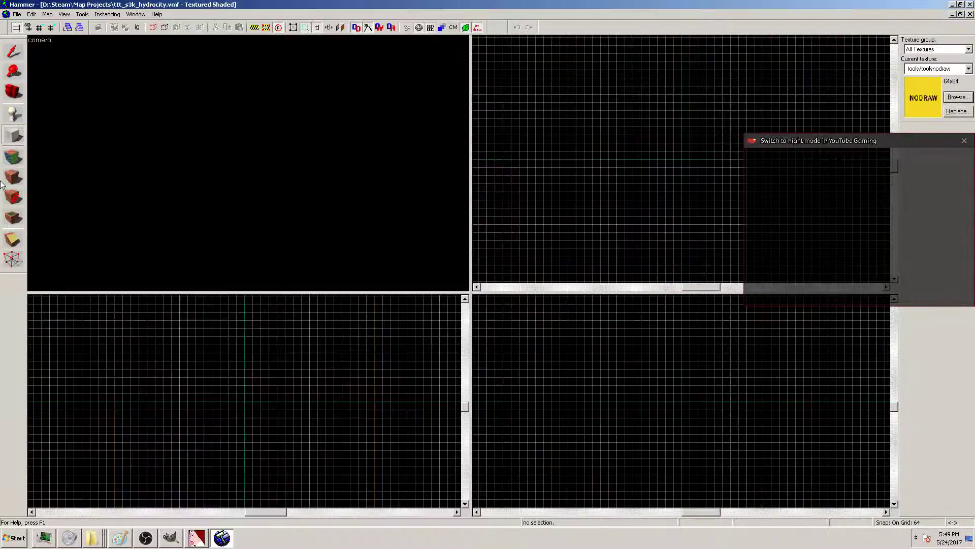
Reduce the snapping grid size to 1 unit
left_click(41, 29)
left_click(41, 28)
left_click(41, 29)
left_click(40, 29)
left_click(41, 29)
left_click(41, 28)
Draw a new block outline measuring 8 by 8 units in the front view
scroll(587, 103, "up", 3, "ctrl")
scroll(594, 96, "up", 15)
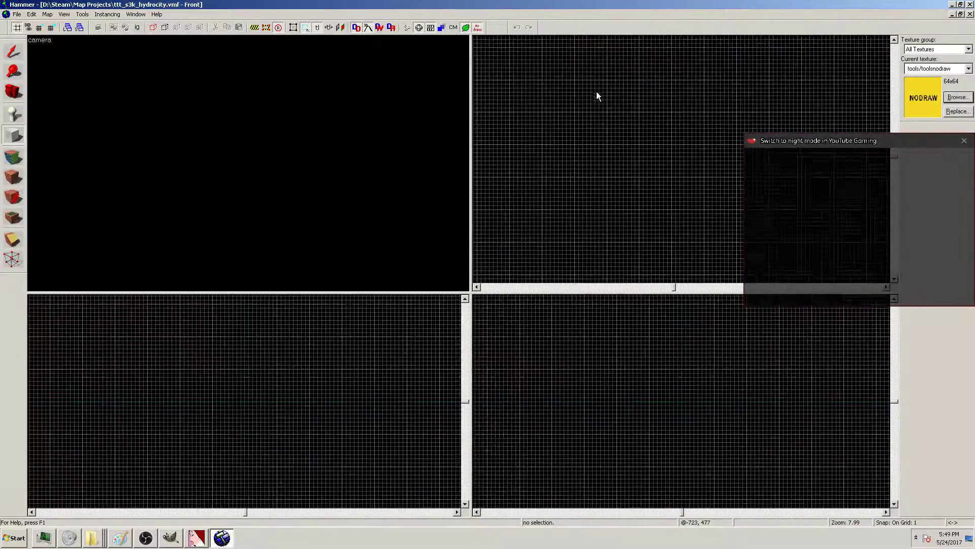
left_click_drag(575, 70, 754, 215)
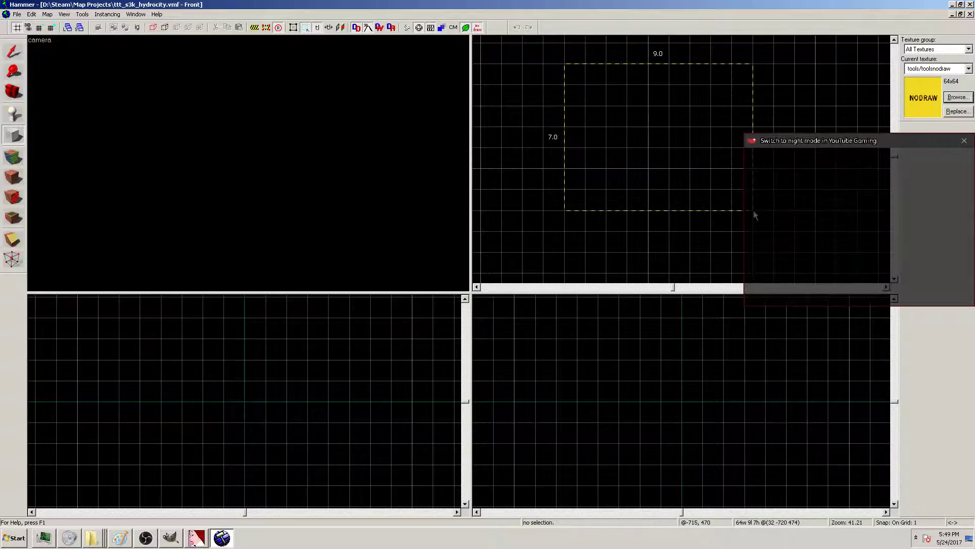
left_click_drag(670, 183, 733, 266)
Move the block outline near the origin in the top view, set its width to 8 units, and create the nodraw block
scroll(630, 410, "down", 5)
scroll(644, 425, "down", 15)
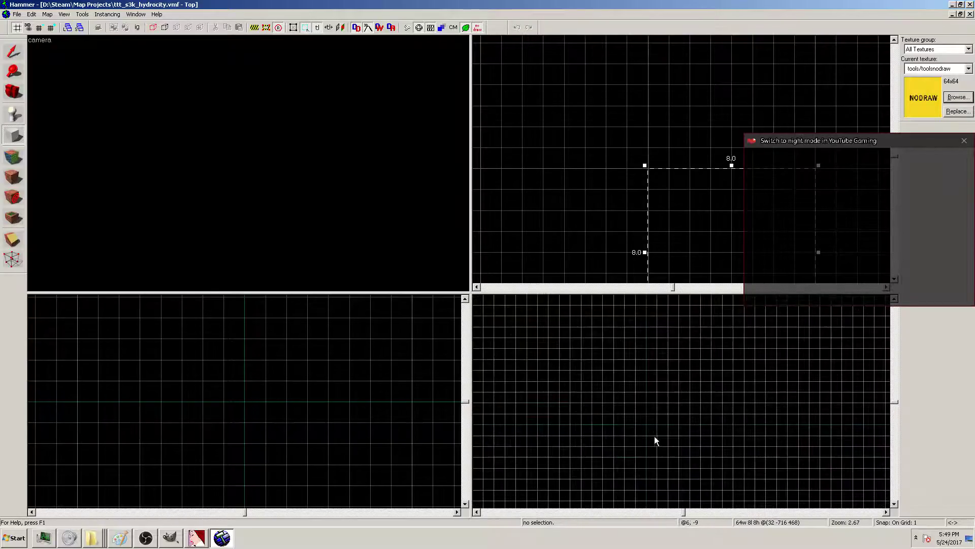
scroll(651, 470, "up", 7)
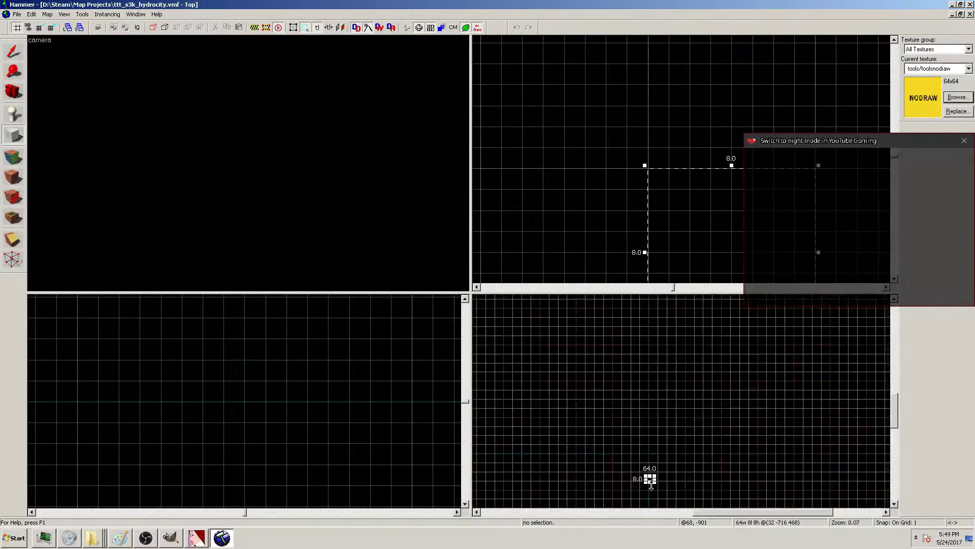
scroll(657, 476, "up", 3)
left_click_drag(661, 467, 632, 447)
scroll(652, 476, "up", 10)
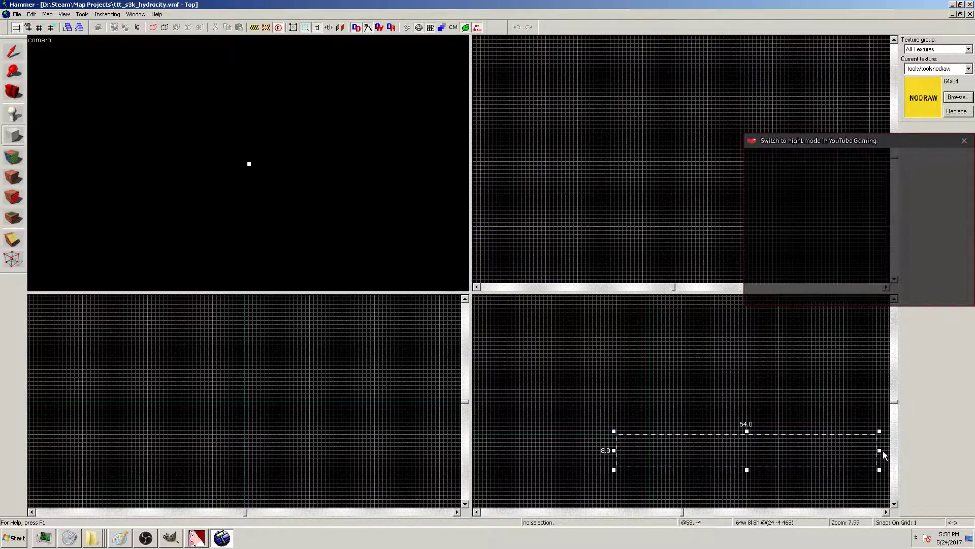
left_click_drag(880, 450, 658, 456)
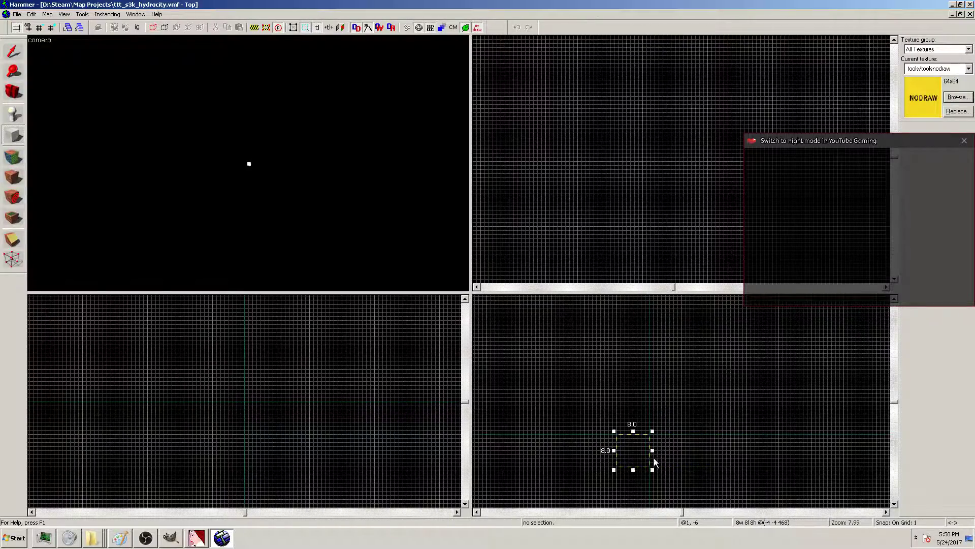
key("Return")
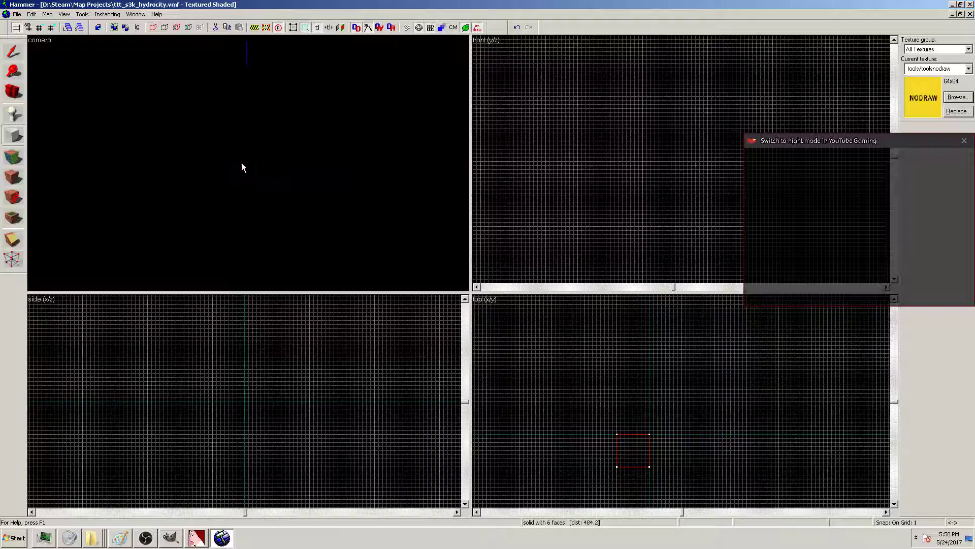
Select the block and enlarge it to 62 by 86 units in the top view
left_click_drag(576, 393, 665, 482)
left_click(13, 51)
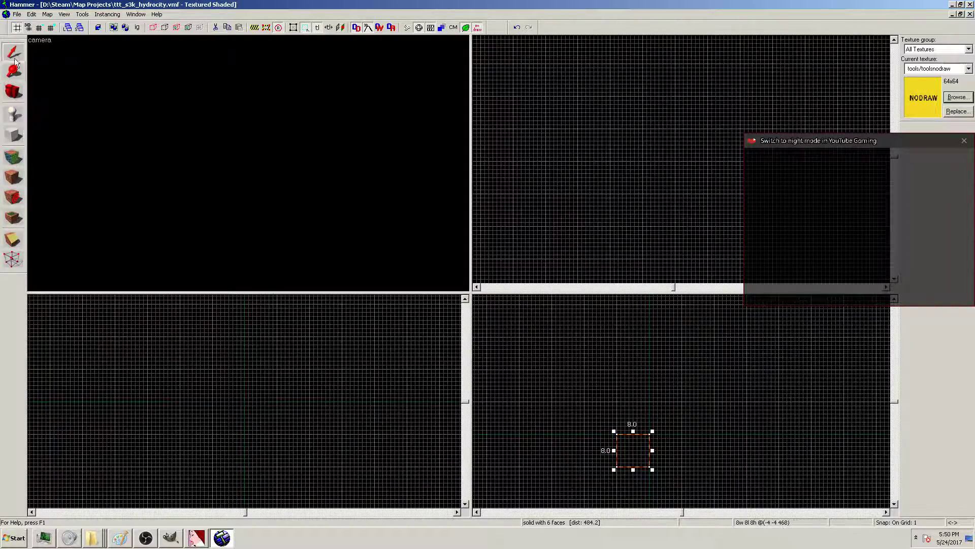
mouse_move(615, 431)
left_mouse_down()
mouse_move(494, 158)
mouse_move(329, 145)
left_mouse_up()
key("w")
key("w")
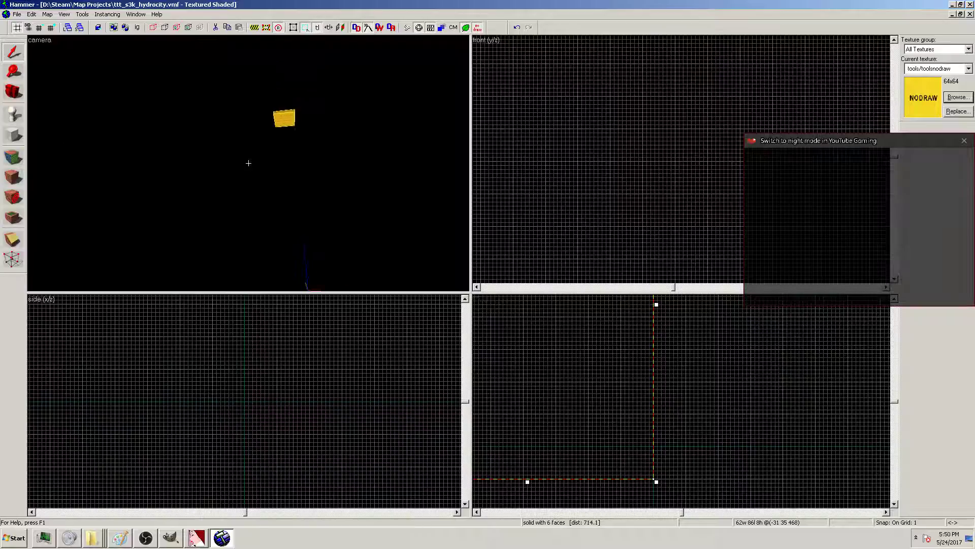
key("w")
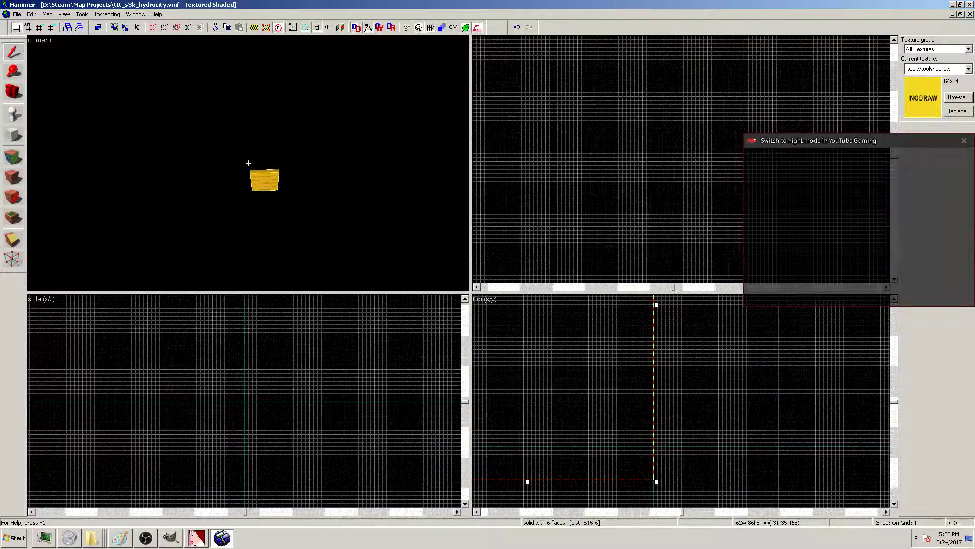
key("w")
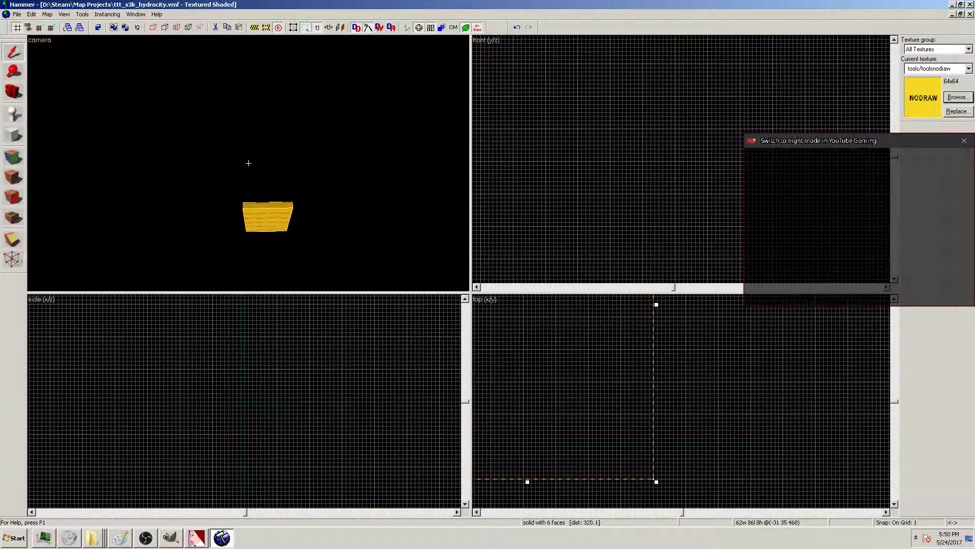
key("w")
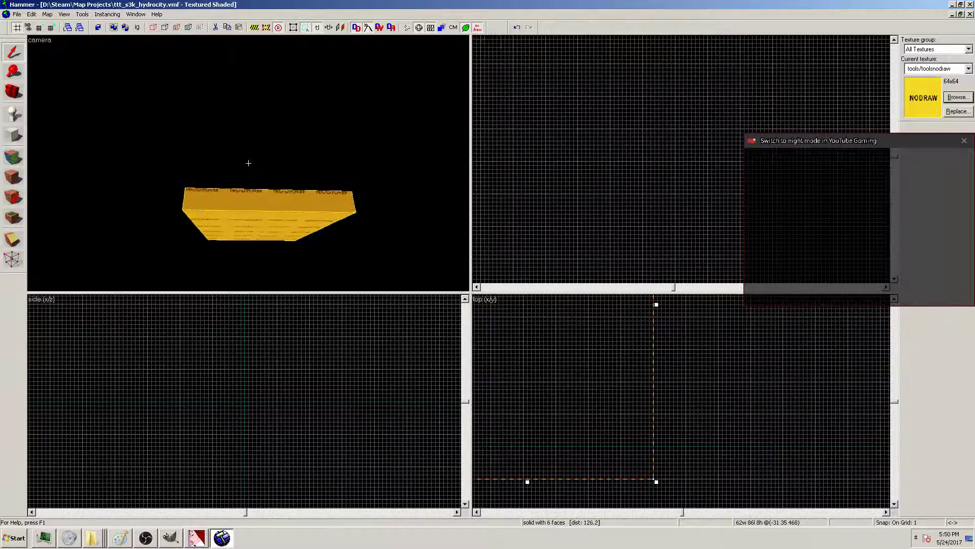
Shrink the enlarged block to 8 by 8 units in the top view
key("s")
key("z")
scroll(586, 425, "down", 6)
mouse_move(513, 318)
left_mouse_down()
mouse_move(519, 350)
mouse_move(597, 436)
mouse_move(566, 382)
mouse_move(554, 379)
left_mouse_up()
scroll(591, 435, "up", 8)
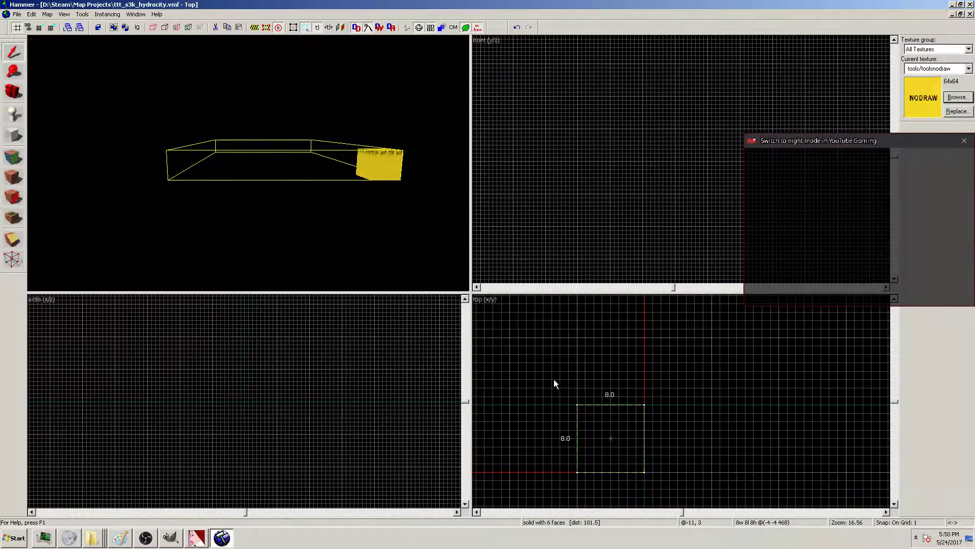
Select the nodraw block, filter the textures for hydro, and choose the Hydrocity Zone background as the current texture
left_click(550, 380)
left_click(389, 157)
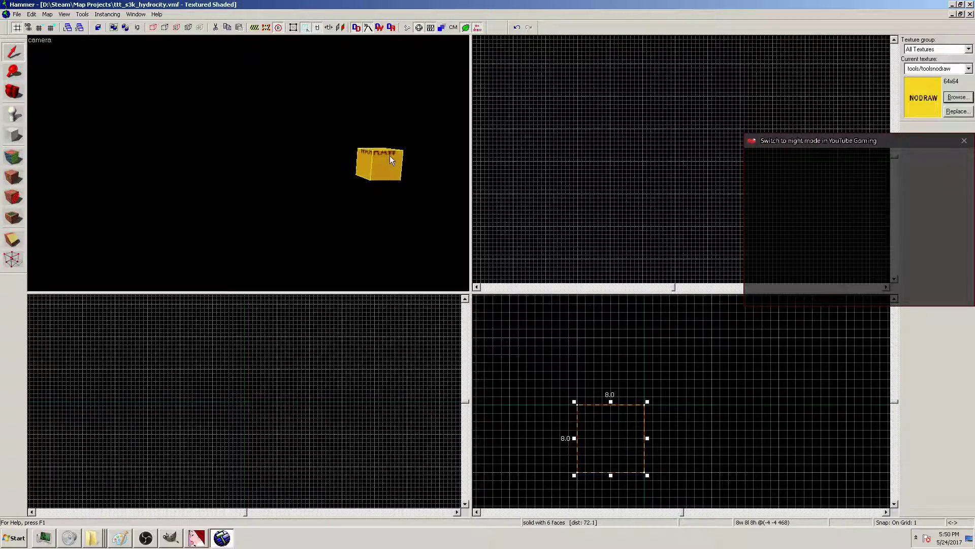
left_click(956, 98)
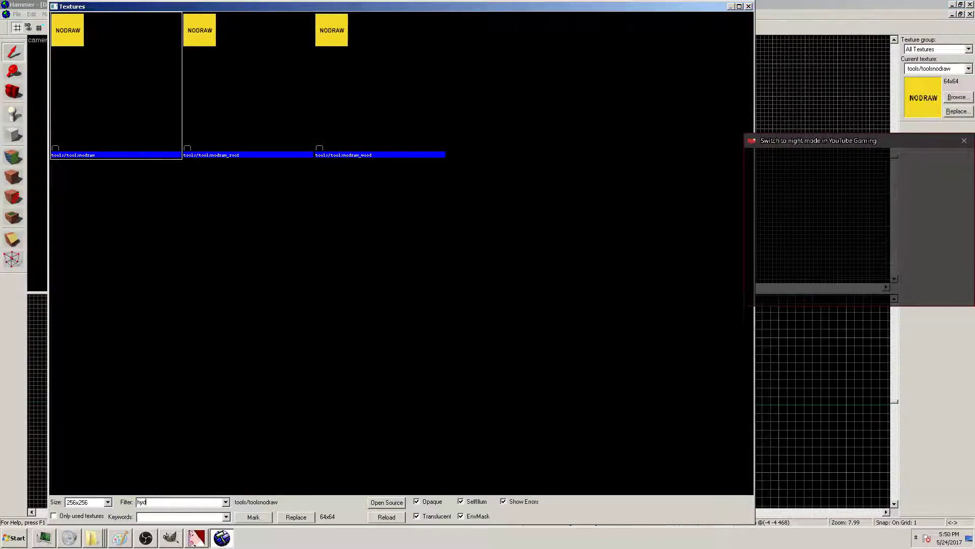
type("hydro")
double_click(124, 90)
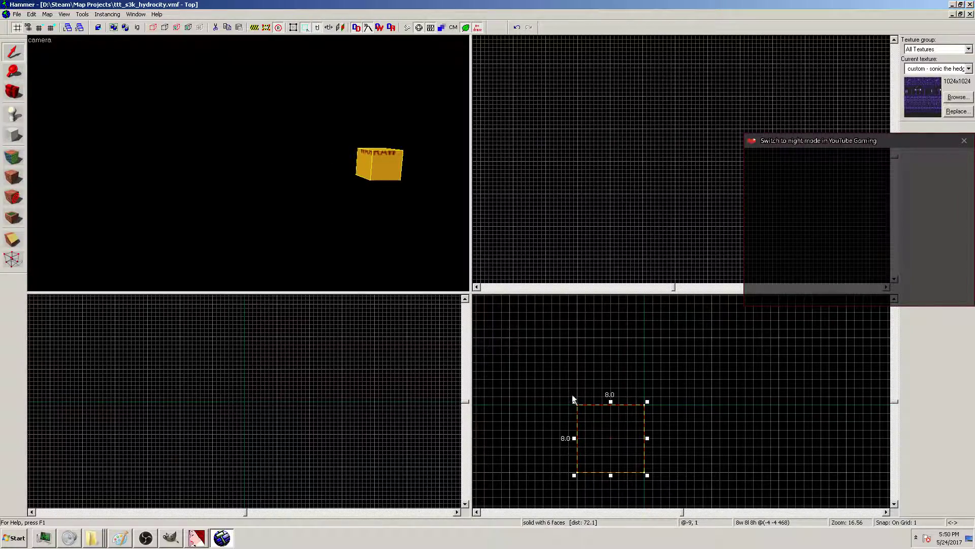
Resize the block to 32 units wide and 48 units high in the side view
scroll(221, 385, "down", 5)
scroll(216, 323, "up", 11)
scroll(241, 401, "up", 1)
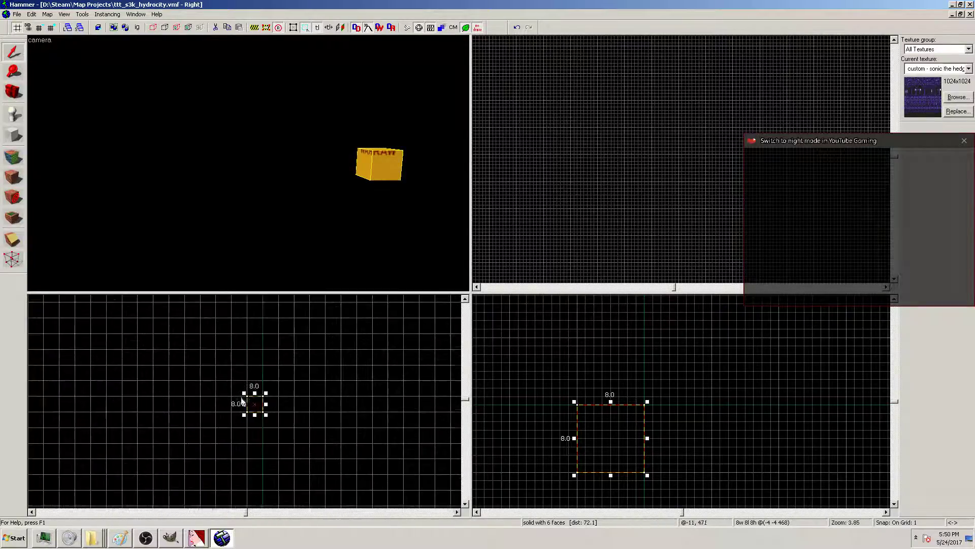
left_click_drag(239, 389, 196, 312)
scroll(196, 391, "up", 11)
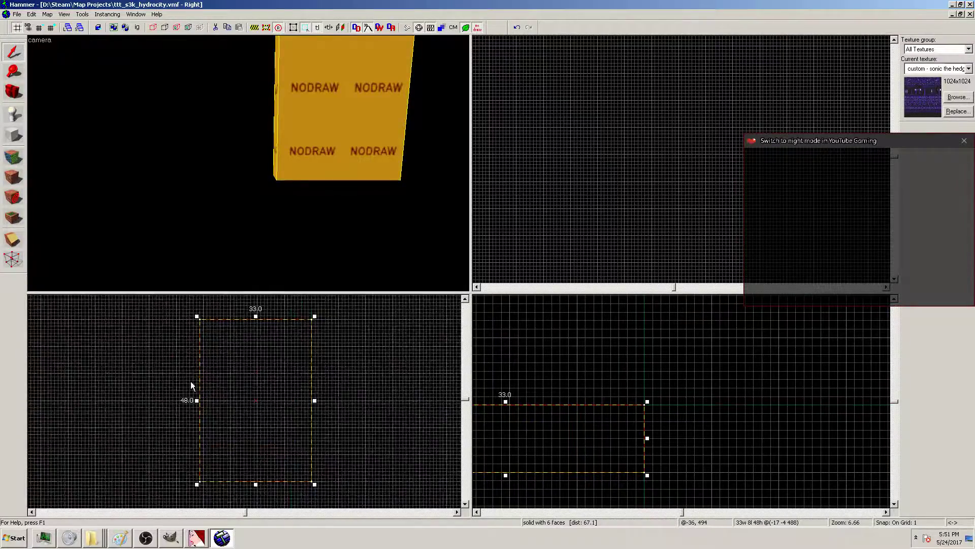
scroll(201, 398, "up", 4)
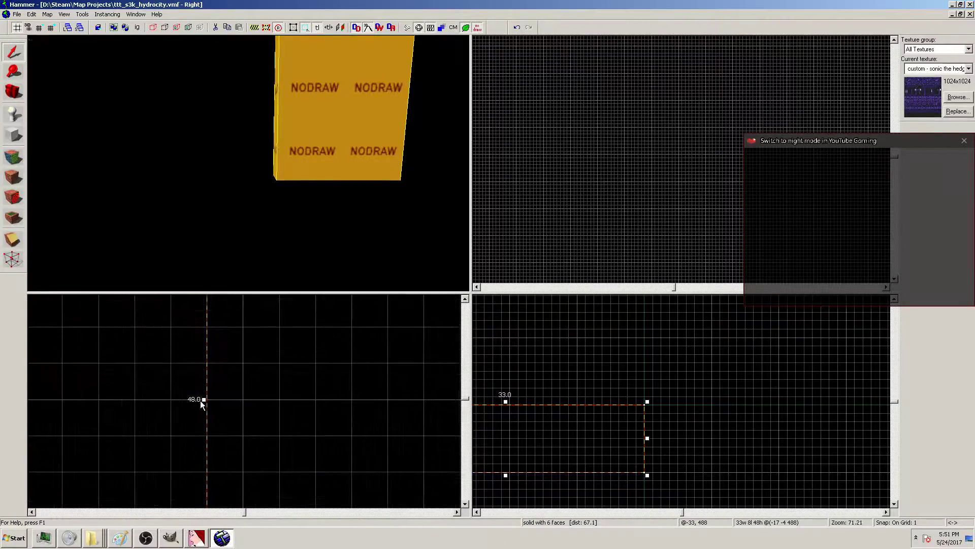
left_click_drag(204, 399, 239, 399)
scroll(274, 406, "down", 12)
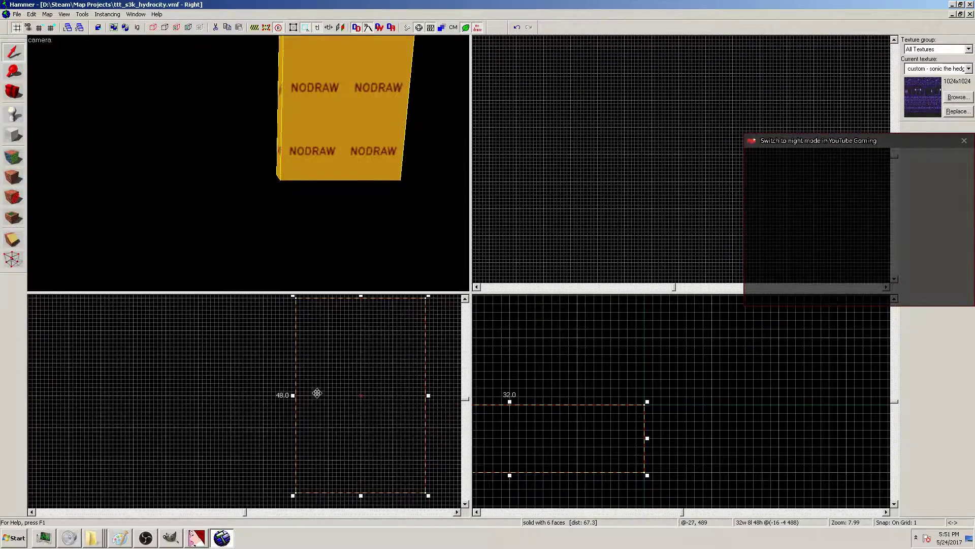
scroll(327, 376, "down", 1)
scroll(315, 259, "down", 5)
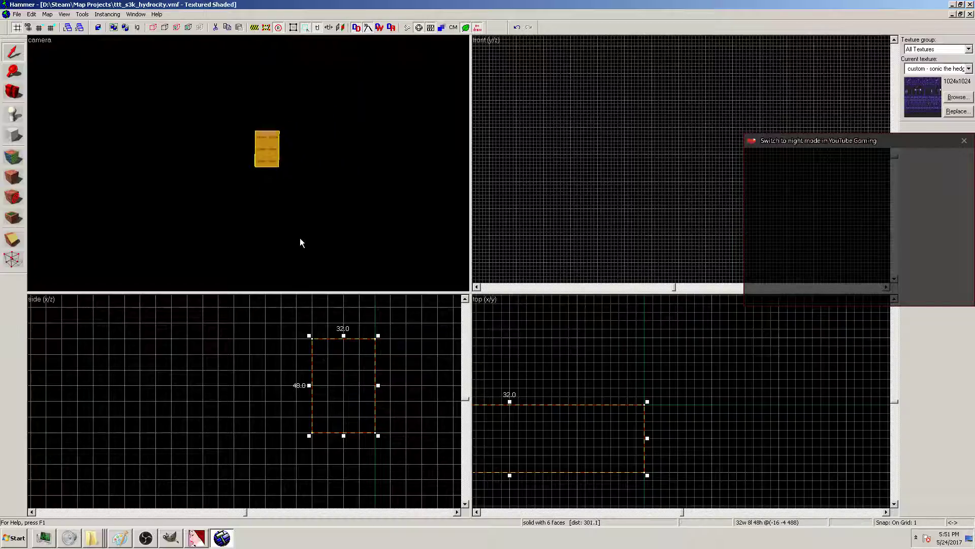
Apply the Hydrocity Zone background texture to the block's front face and fit it to that face
key("Escape")
left_click(82, 15)
left_click(124, 95)
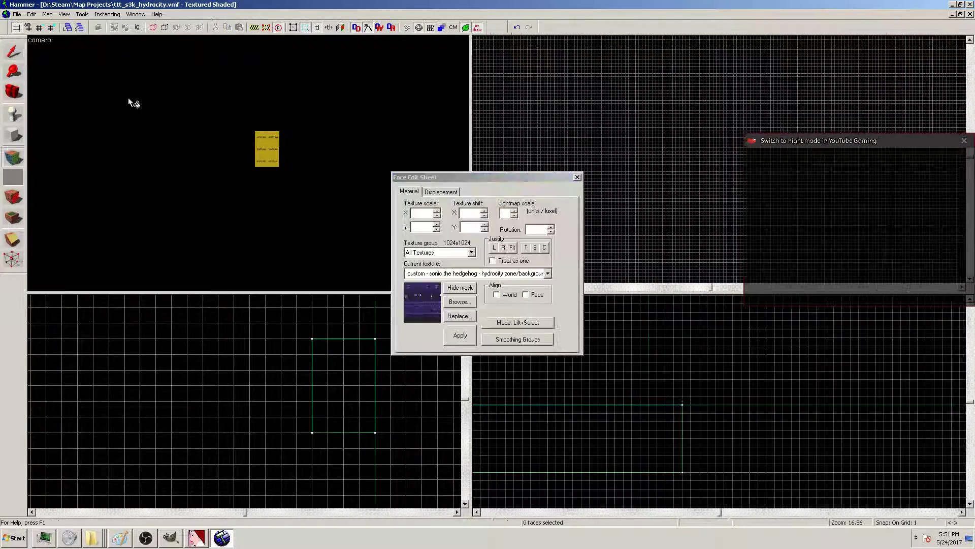
left_click(513, 325)
left_click(528, 372)
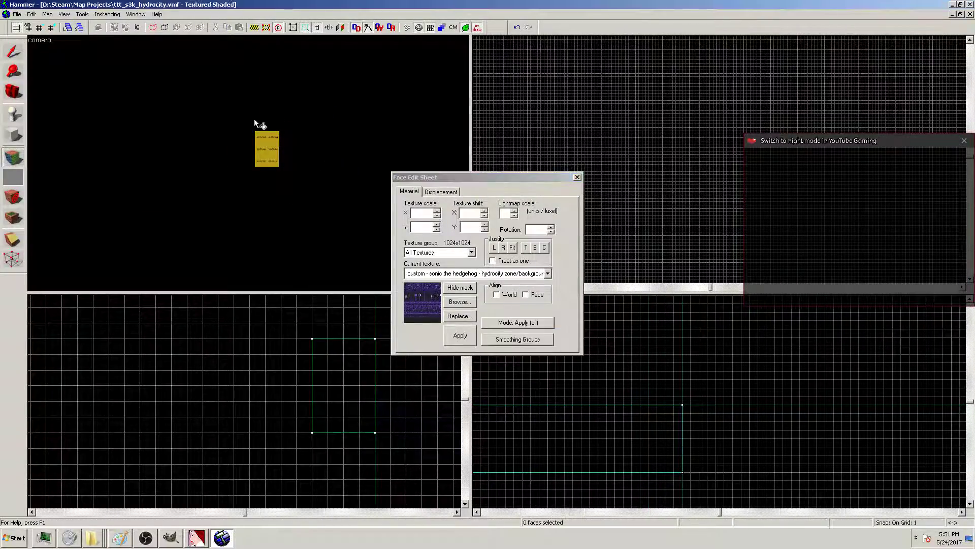
left_click(522, 325)
left_click(513, 352)
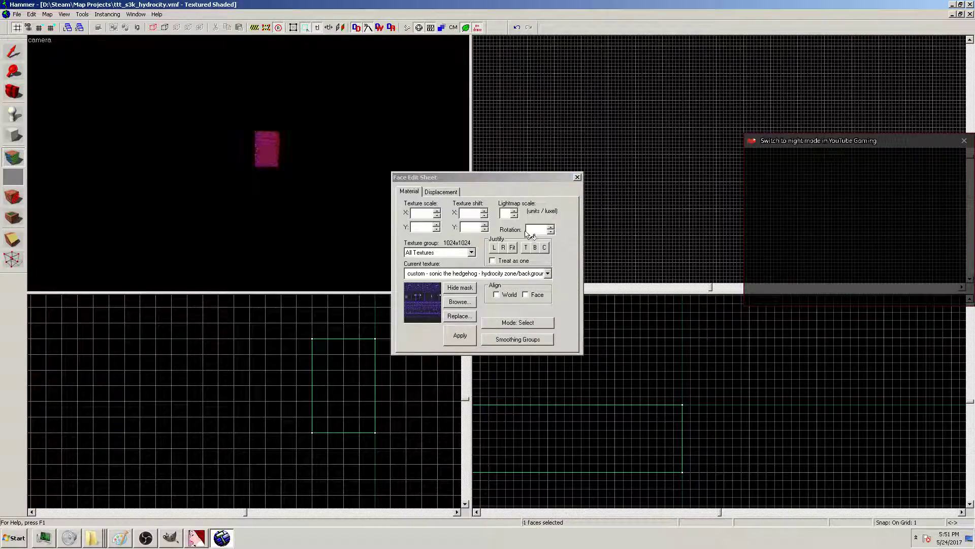
left_click(513, 247)
left_click(576, 177)
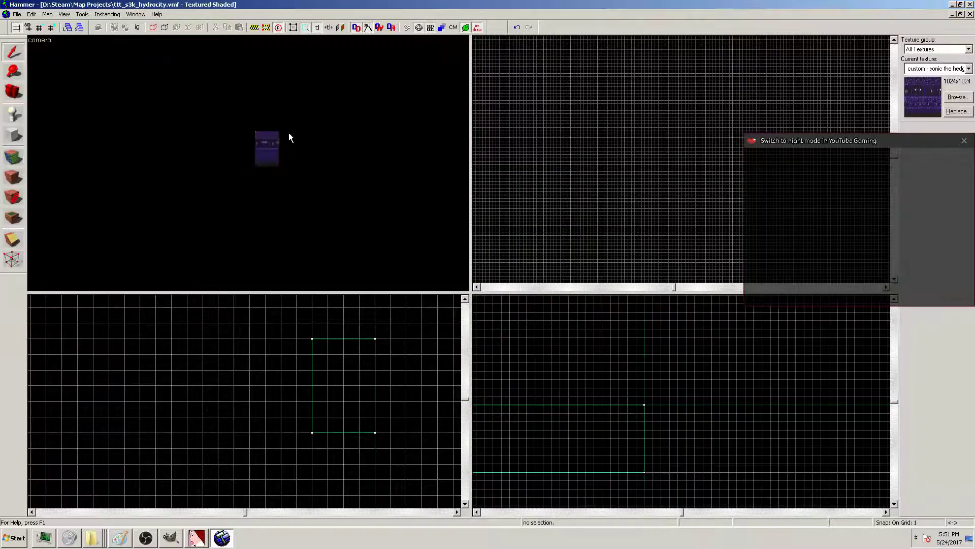
Set the grid to 16 units and enlarge the block to 128 by 128 units in the side view
scroll(266, 134, "up", 8)
key("z")
key("w")
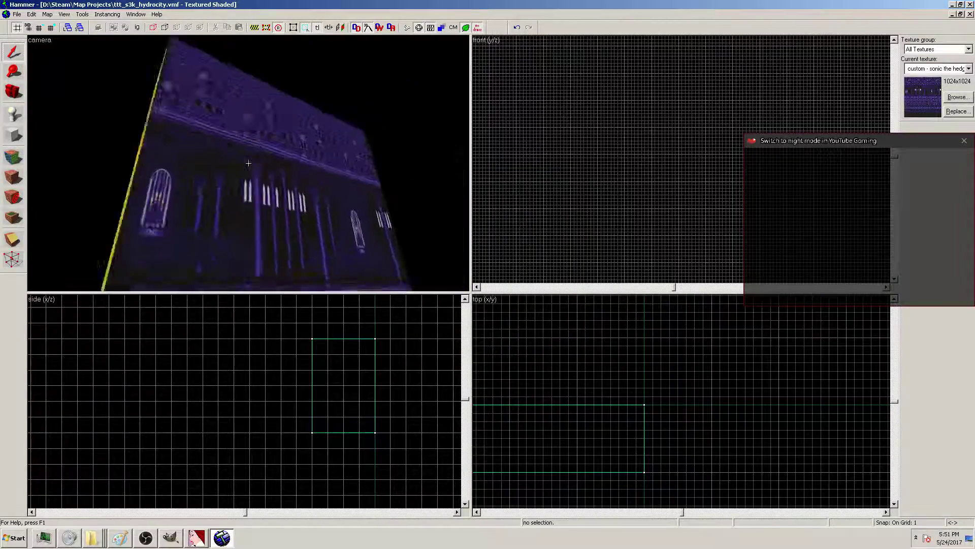
key("s")
key("z")
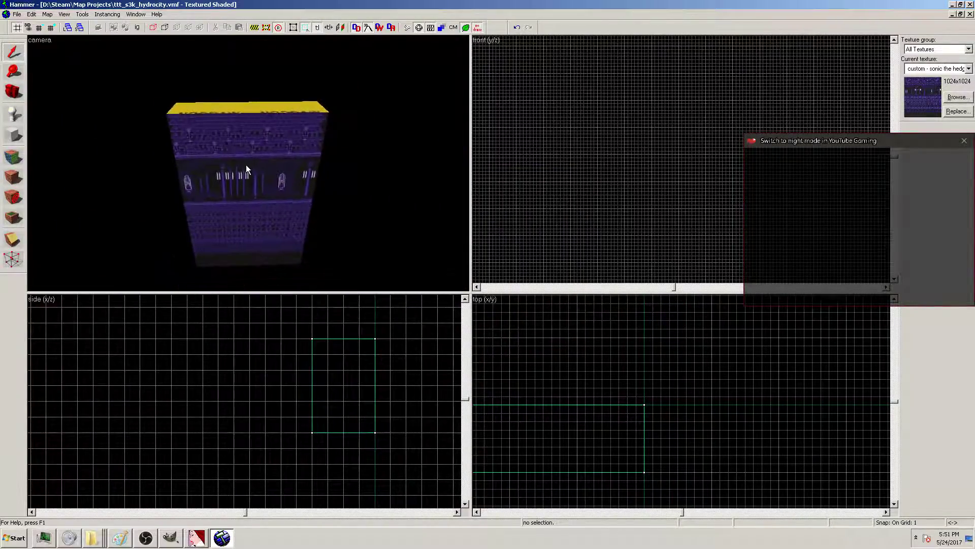
left_click(246, 165)
scroll(339, 339, "down", 3)
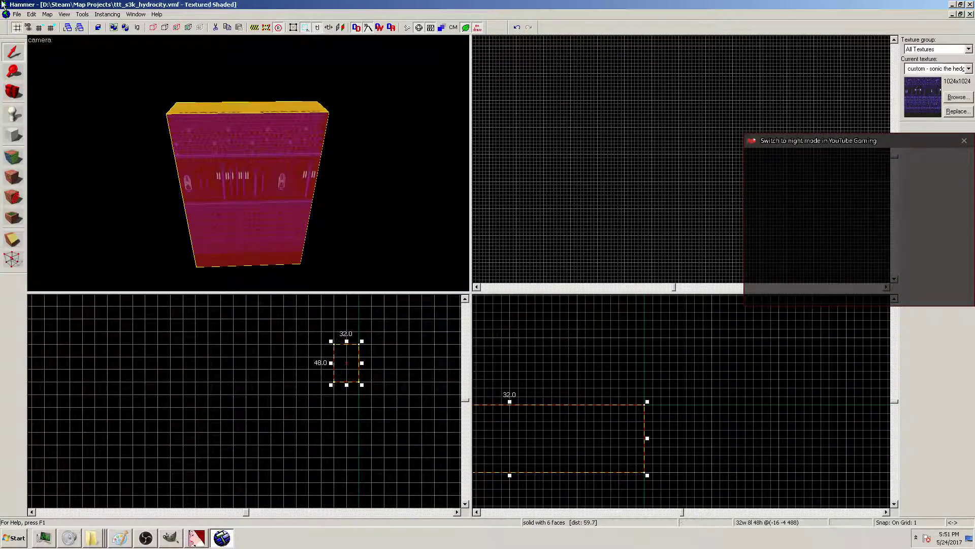
left_click(51, 27)
left_click(50, 27)
left_click(50, 27)
left_click(51, 28)
mouse_move(334, 341)
left_mouse_down()
mouse_move(285, 334)
mouse_move(283, 295)
mouse_move(285, 406)
mouse_move(284, 388)
mouse_move(258, 389)
left_mouse_up()
key("Escape")
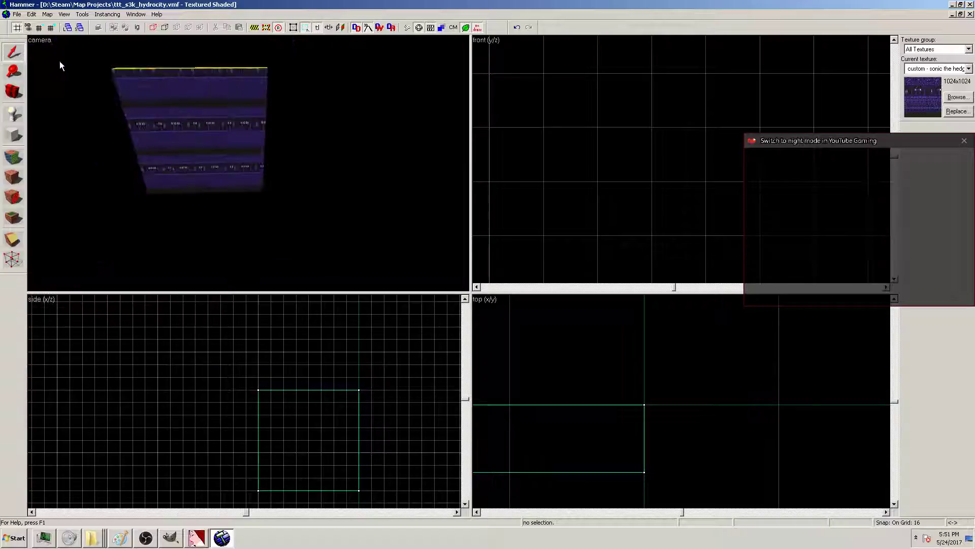
Refit the background texture to the front face of the enlarged block
left_click(82, 14)
left_click(126, 90)
left_click(200, 103)
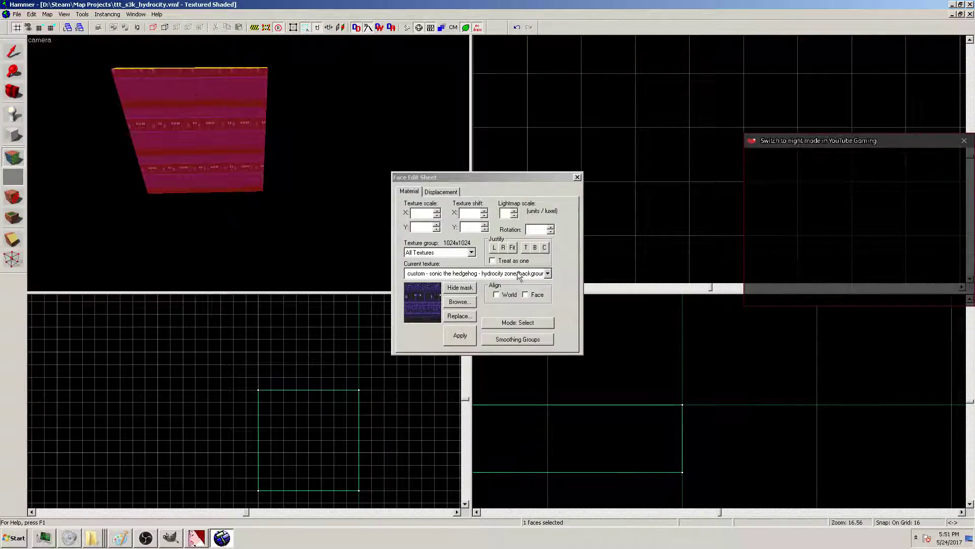
left_click(577, 177)
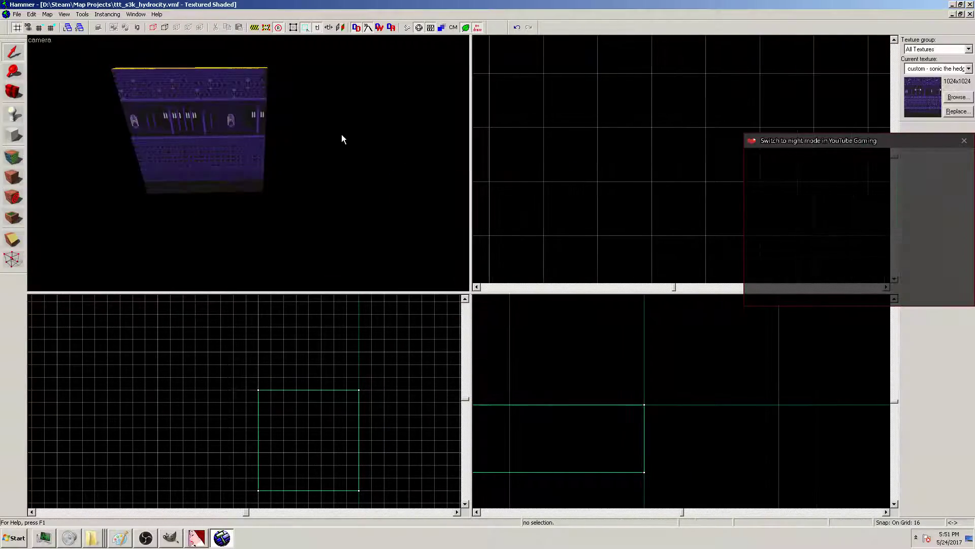
Examine the castle wall texture on the block's front face up close in the camera view
scroll(205, 113, "up", 5)
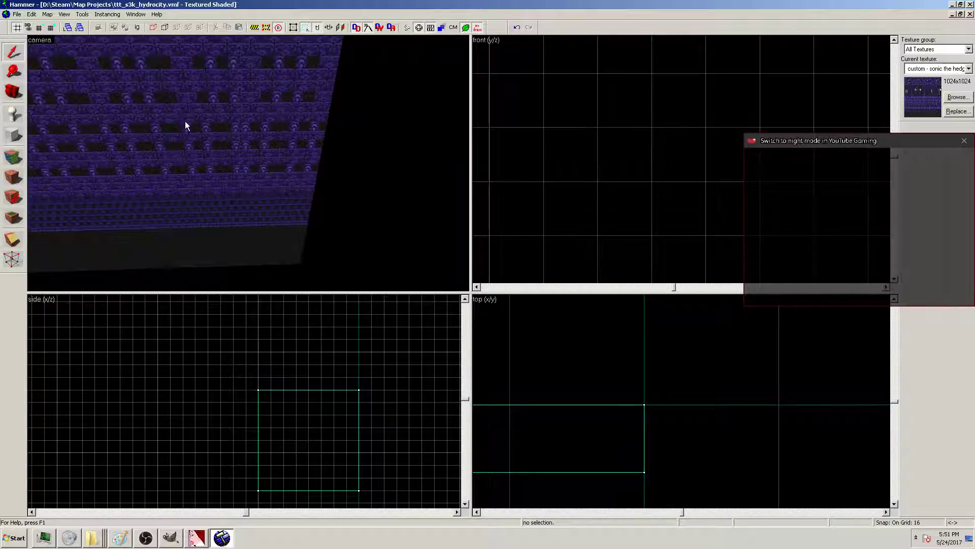
key("z")
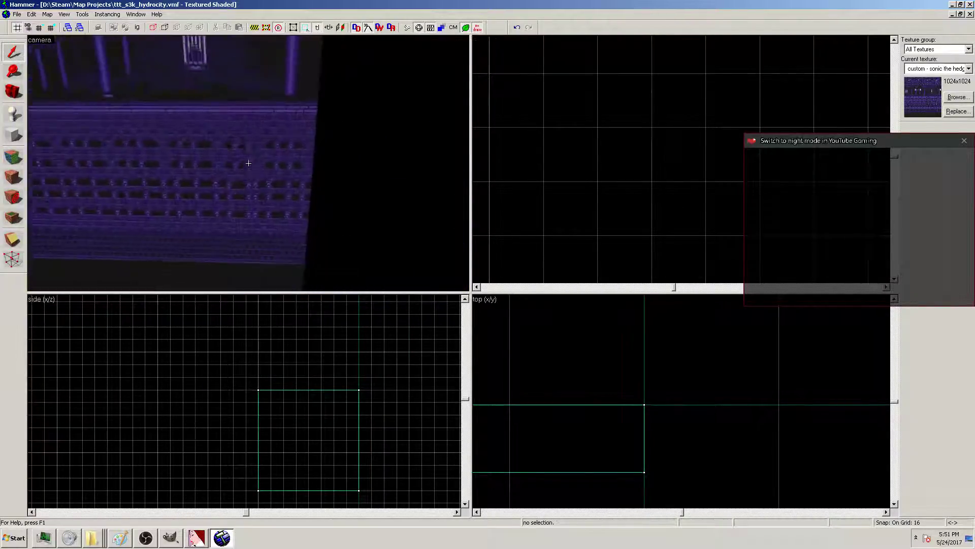
key("s")
key("z")
left_click(217, 189)
left_click(341, 198)
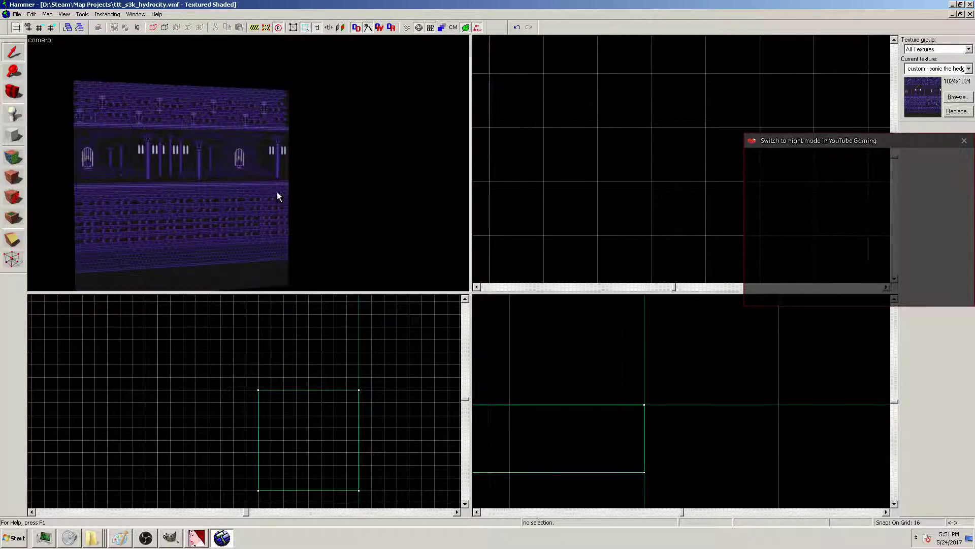
left_click(264, 196)
left_click(340, 196)
Select the block and increase its thickness to 16 units in the top view
scroll(376, 409, "down", 4)
scroll(525, 399, "down", 15)
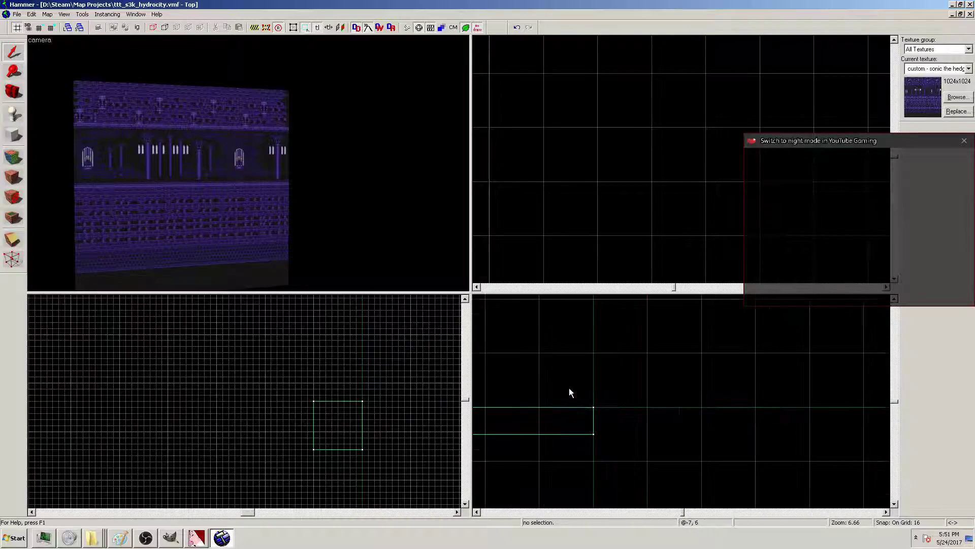
scroll(505, 417, "up", 6)
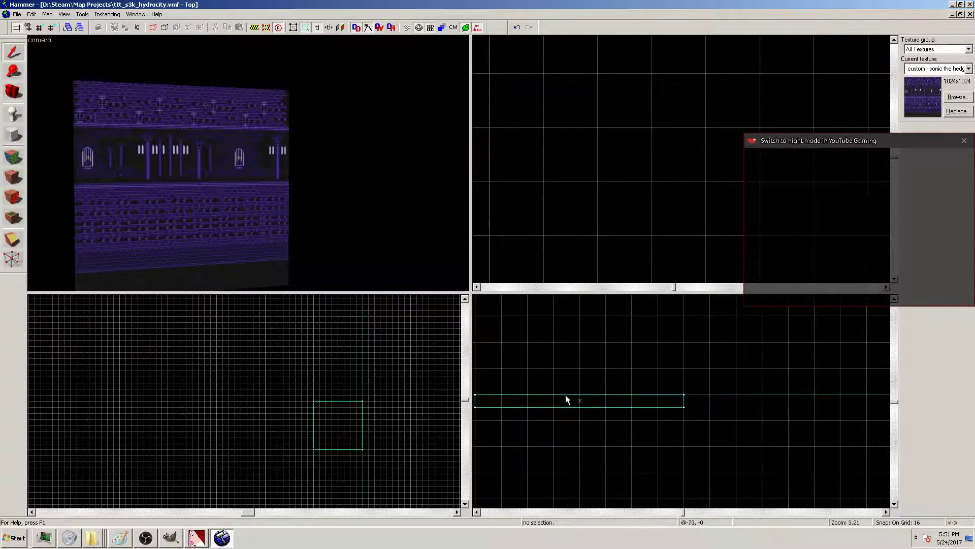
left_click(579, 410)
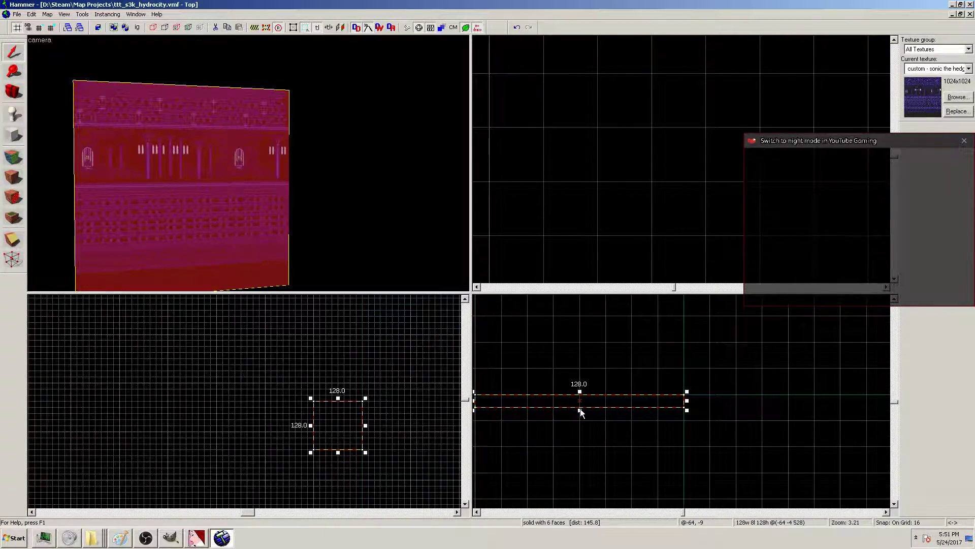
left_click(581, 418)
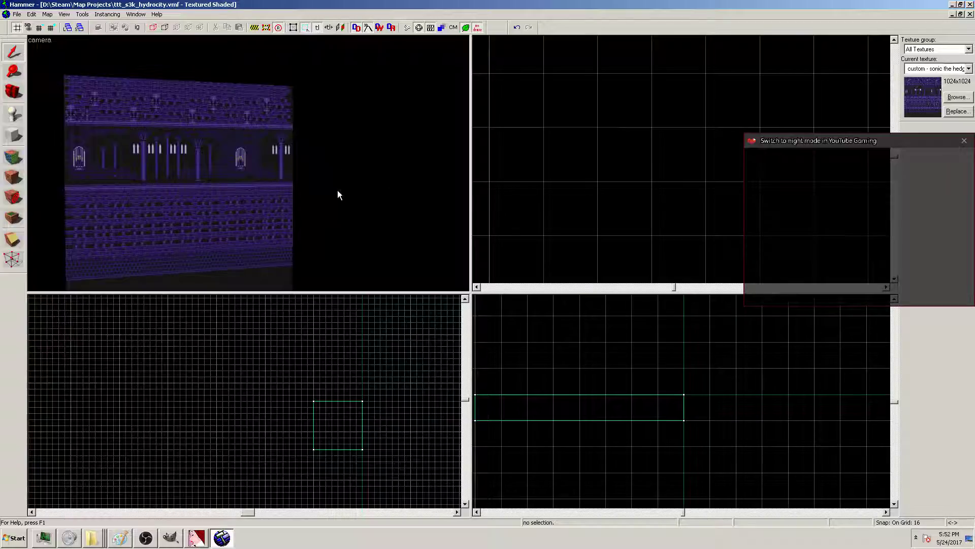
Examine the fitted texture on the thickened block from near and far in the camera view
key("z")
key("w")
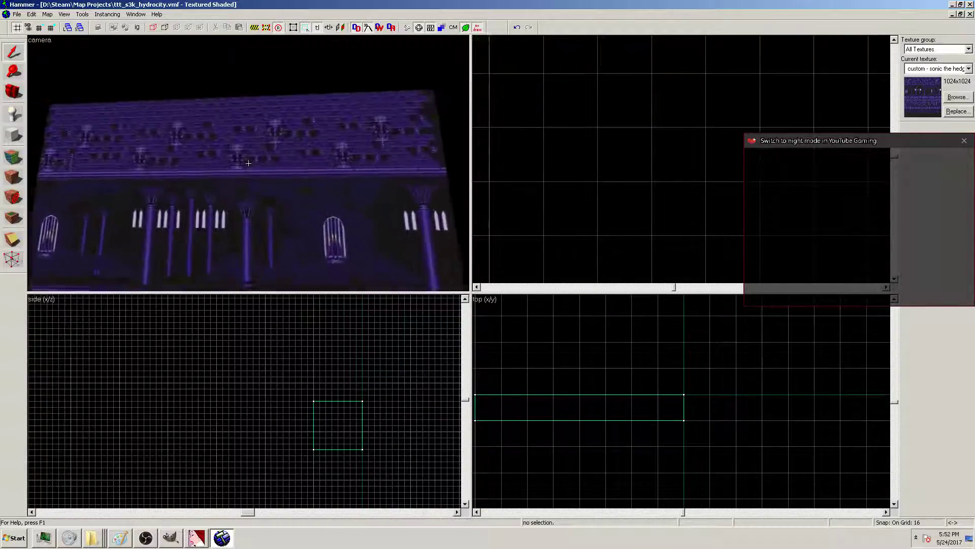
key("s")
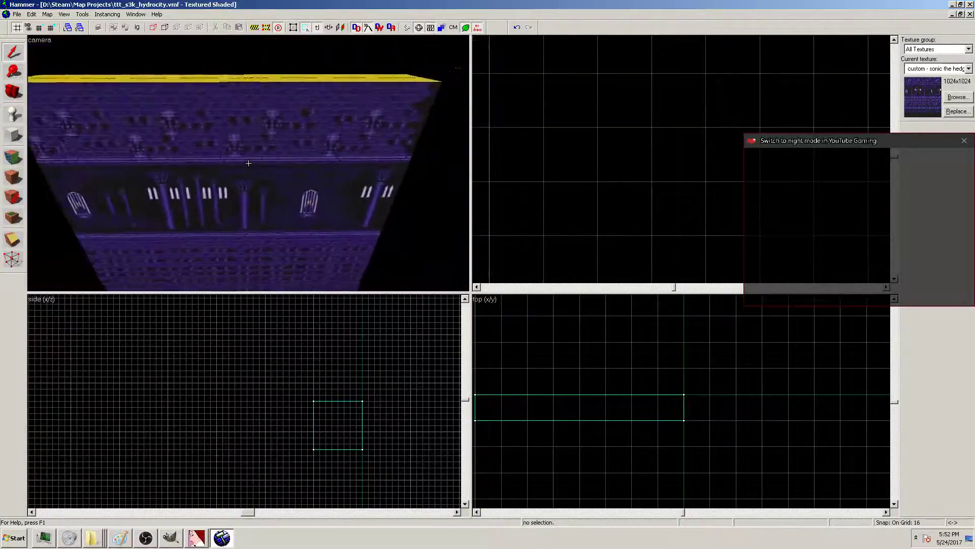
key("w")
key("s")
key("z")
left_click(250, 164)
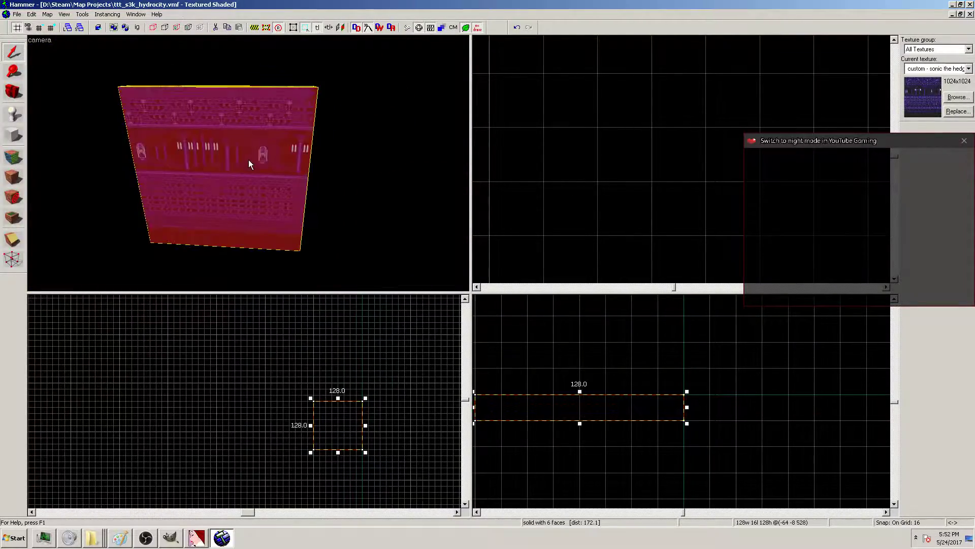
left_click(321, 151)
left_click(288, 208)
left_click(362, 365)
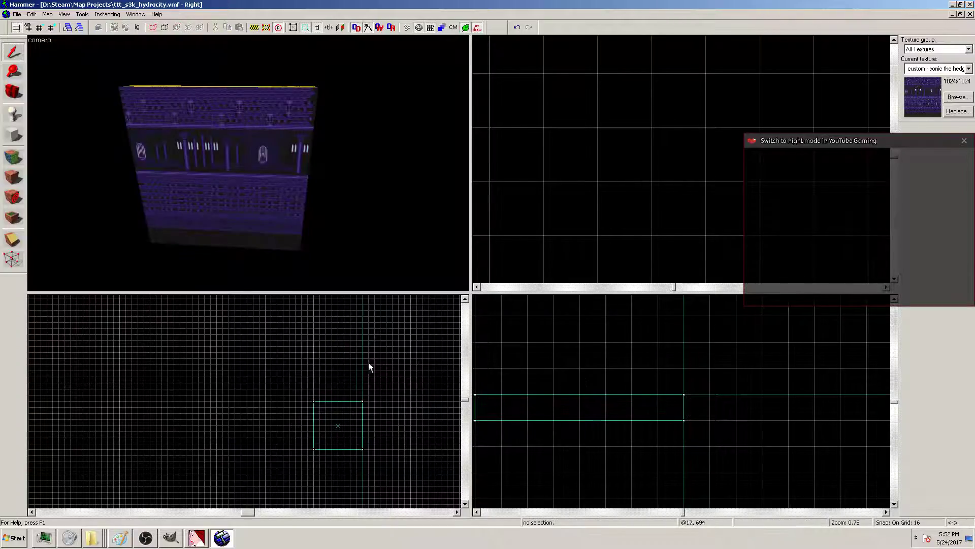
left_click(580, 407)
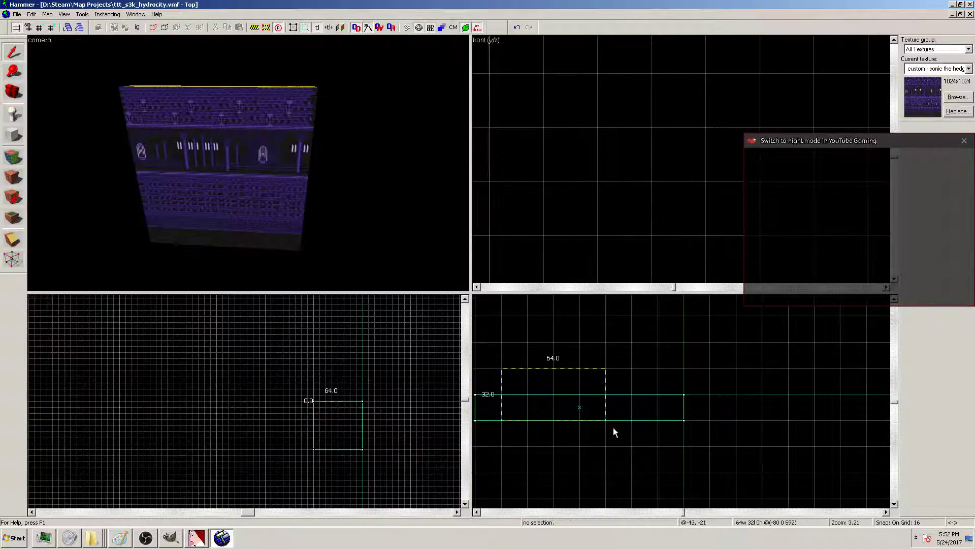
left_click(114, 84)
left_click(126, 90)
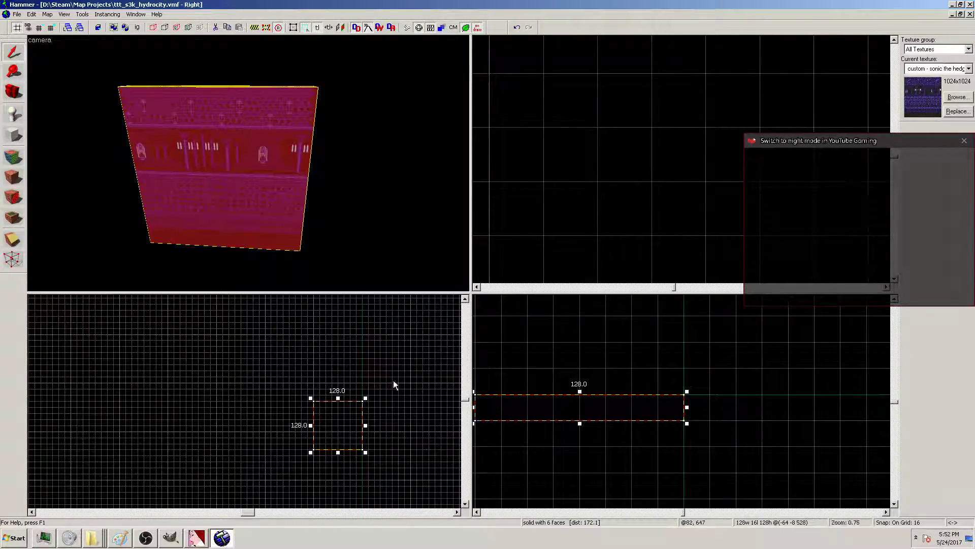
scroll(563, 437, "down", 4)
scroll(540, 444, "up", 3)
left_click(539, 435)
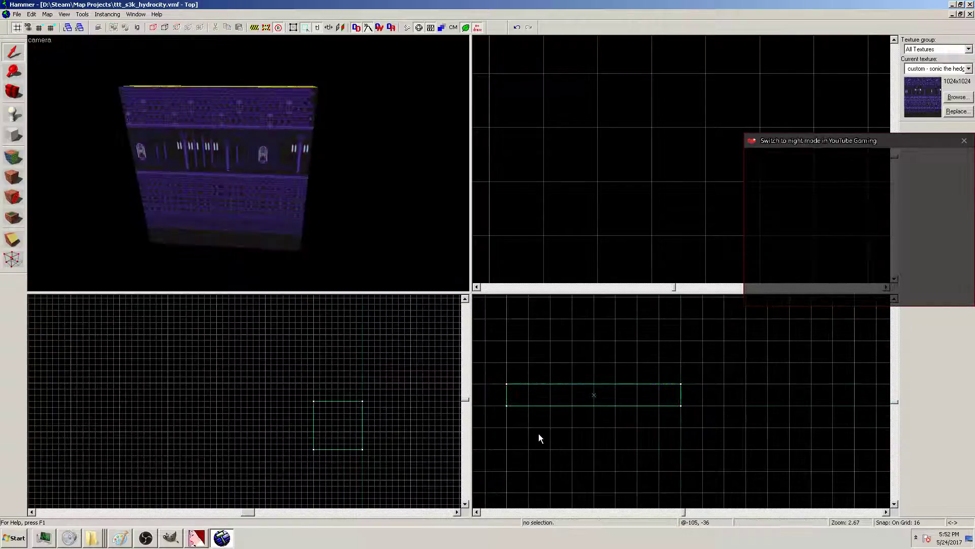
Set the grid to 4 units and thin the block to 4 units in the top view by moving its vertices
left_click(209, 93)
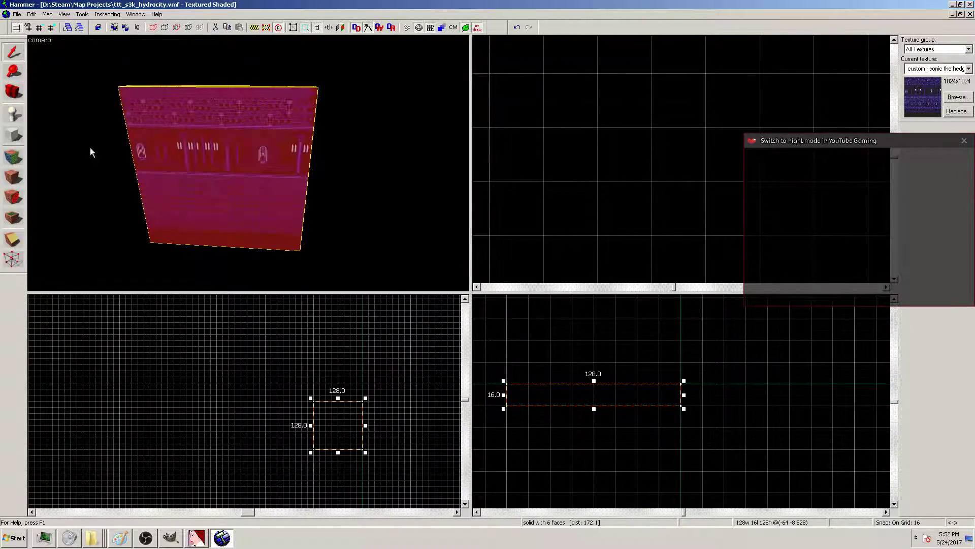
left_click(12, 259)
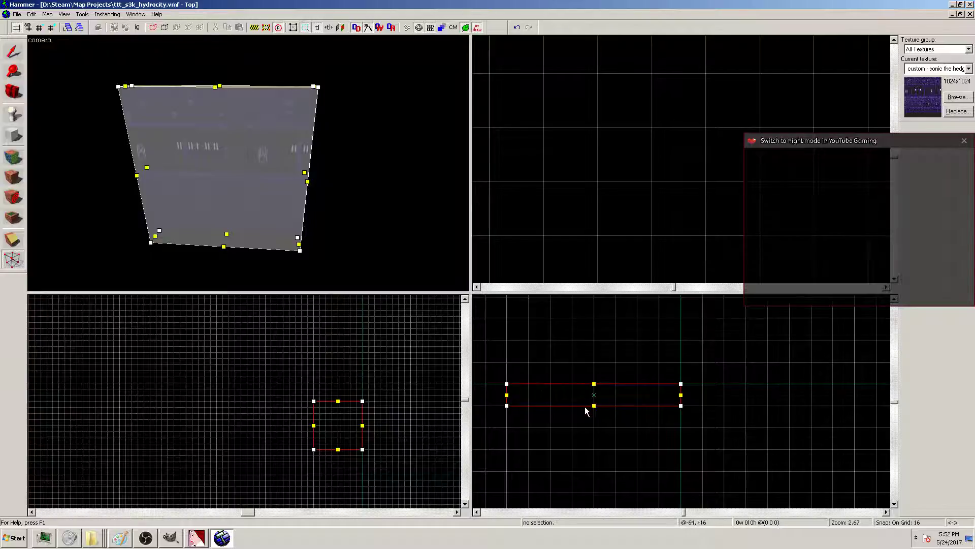
left_click(50, 28)
left_click(50, 27)
left_click(40, 28)
left_click(40, 28)
left_click(40, 28)
left_click(41, 28)
left_click_drag(595, 406, 594, 389)
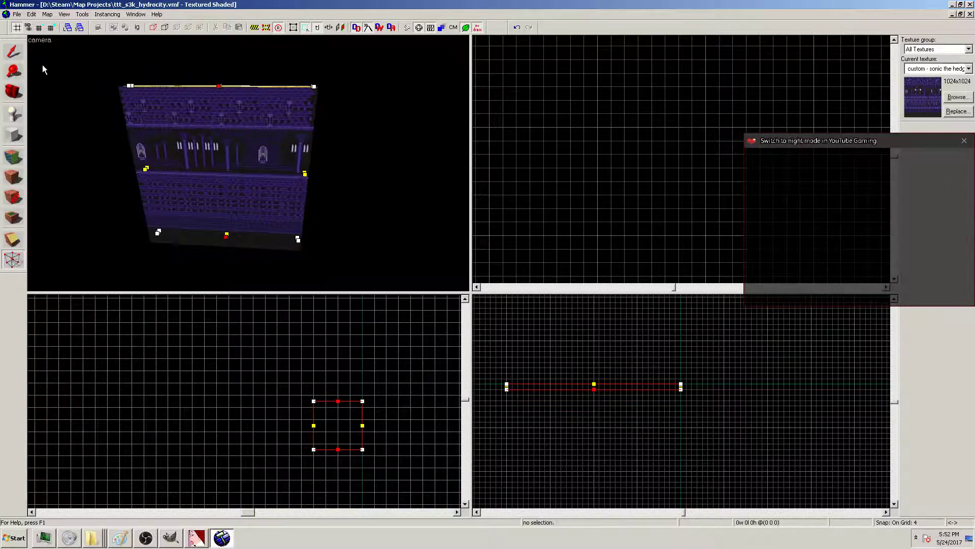
left_click(13, 52)
key("Escape")
Duplicate the wall block and place the copy directly behind it, 44 units higher
left_click(178, 122)
scroll(323, 404, "up", 5, "ctrl")
left_click_drag(336, 417, 337, 401)
left_click(709, 372)
key("ctrl+v")
scroll(616, 387, "up", 4)
left_click(553, 359)
left_click(228, 76)
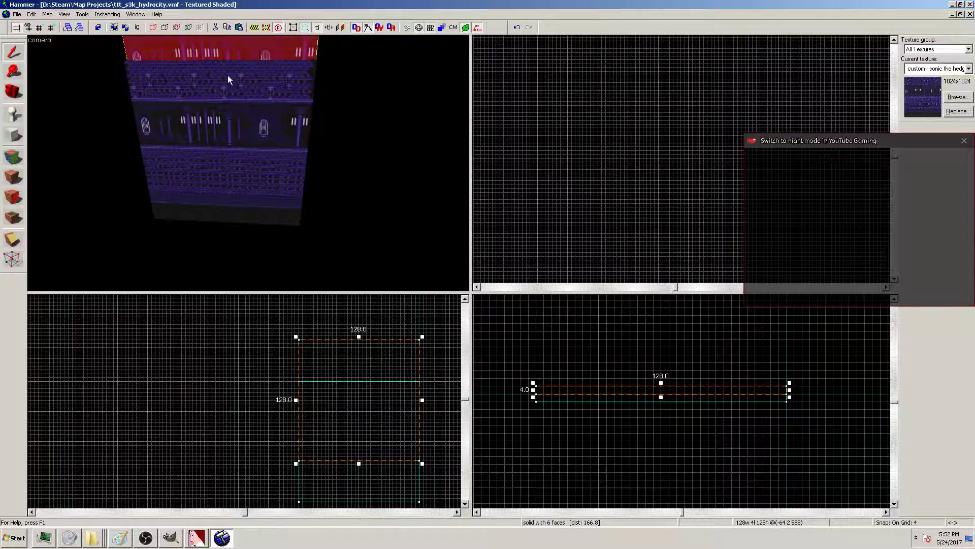
Narrow the raised copy to a strip about 12 units wide in the top view, keeping its left edge in place
left_click(7, 258)
key("shift+s")
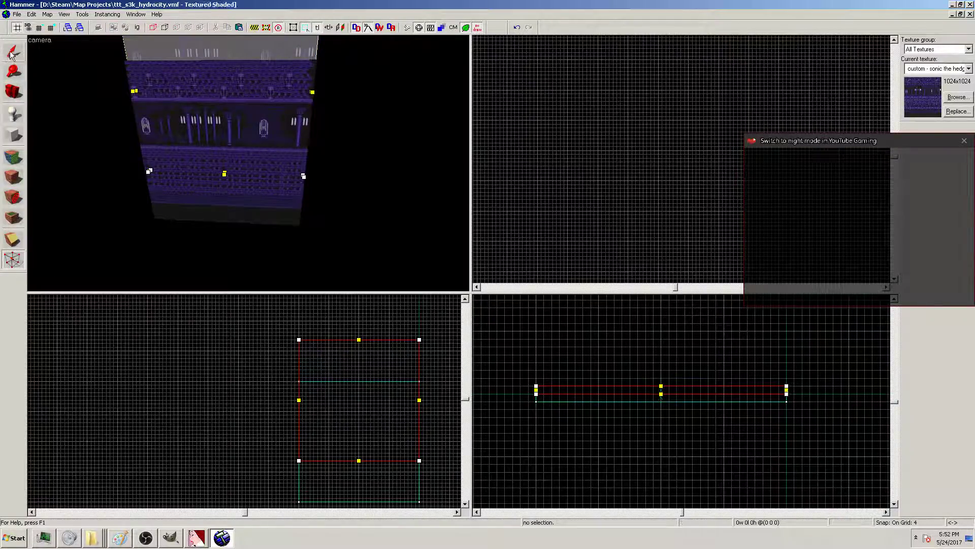
left_click_drag(787, 388, 561, 386)
key("Escape")
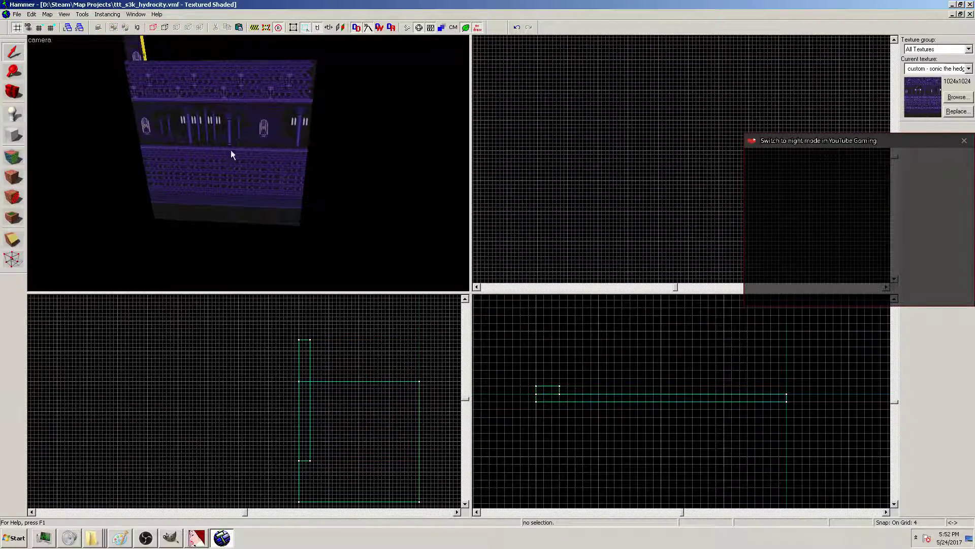
Duplicate the full-width wall block again and align the copy behind it at the raised strip's height
left_click(217, 133)
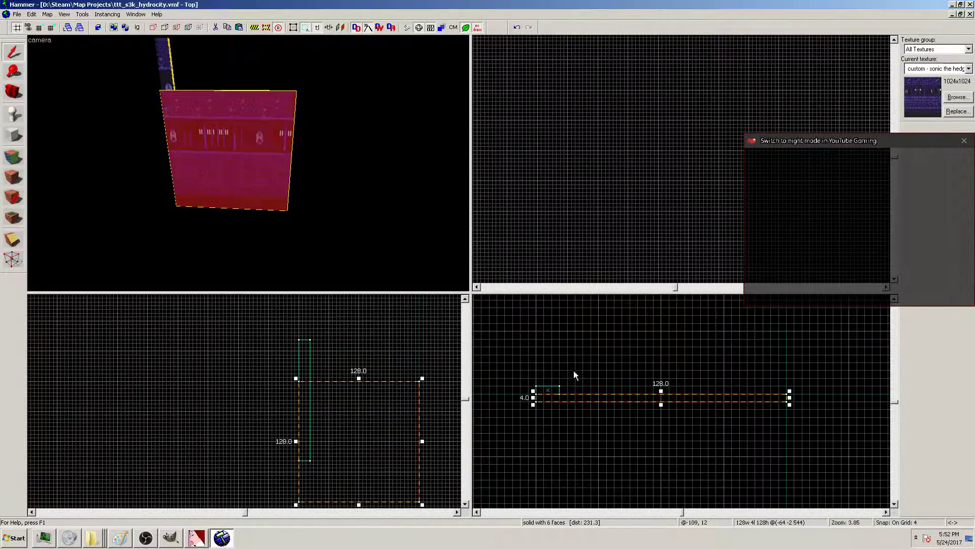
scroll(573, 375, "up", 1)
key("ctrl+v")
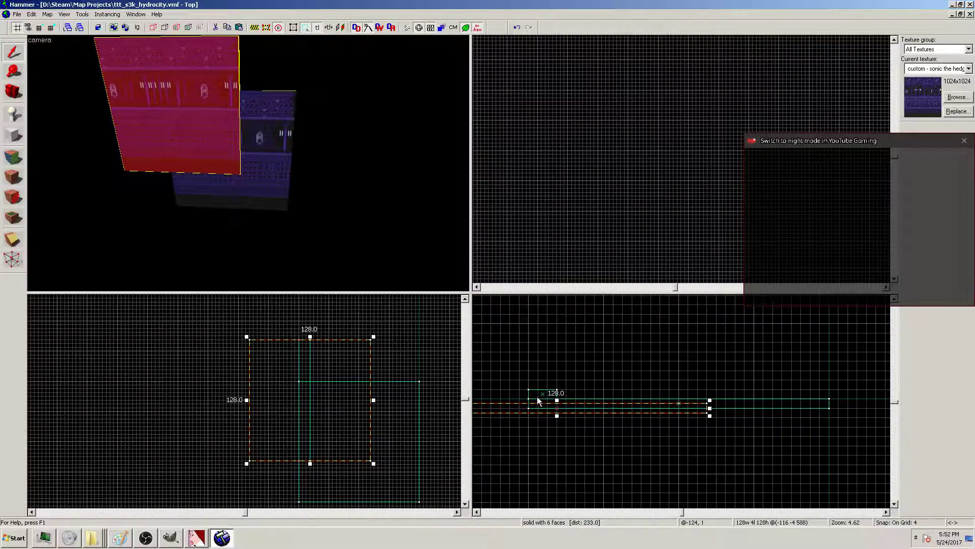
mouse_move(283, 348)
left_mouse_down()
mouse_move(376, 370)
mouse_move(350, 366)
left_mouse_up()
mouse_move(588, 406)
left_mouse_down()
mouse_move(584, 357)
mouse_move(593, 390)
mouse_move(605, 392)
left_mouse_up()
left_click(602, 378)
left_click(710, 392)
left_click_drag(858, 394, 805, 396)
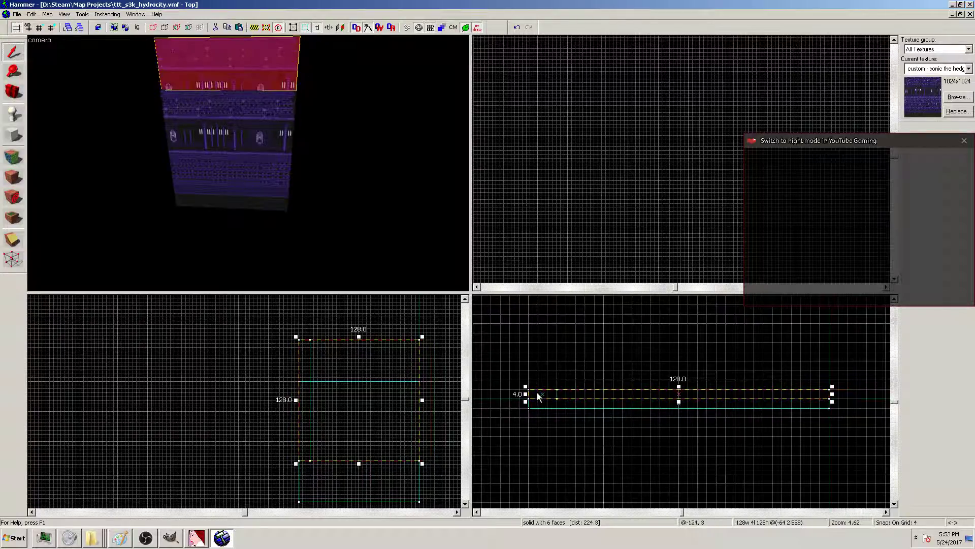
Narrow the second copy to a strip about 12 units wide, directly beside the first raised strip
left_click_drag(525, 395, 555, 394)
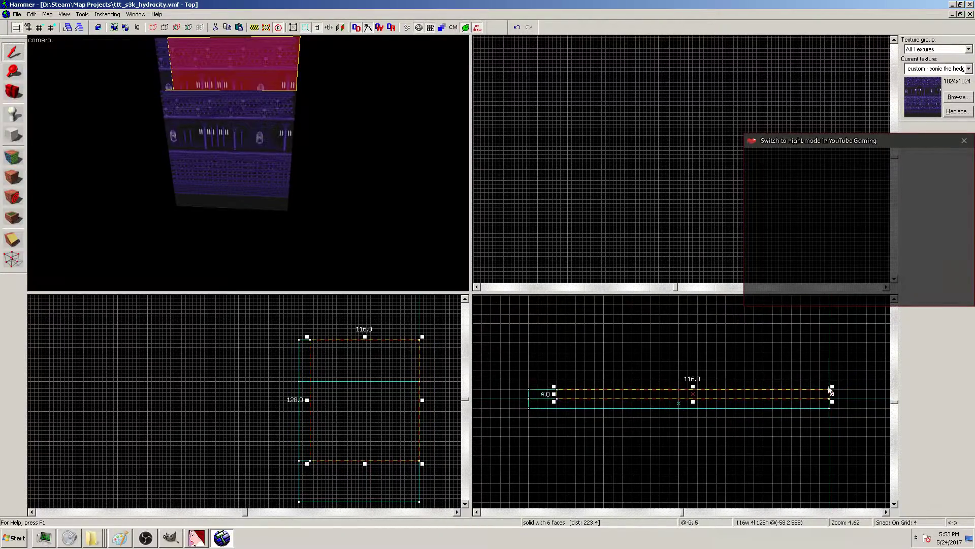
mouse_move(834, 393)
left_mouse_down()
mouse_move(580, 392)
mouse_move(588, 391)
left_mouse_up()
key("Escape")
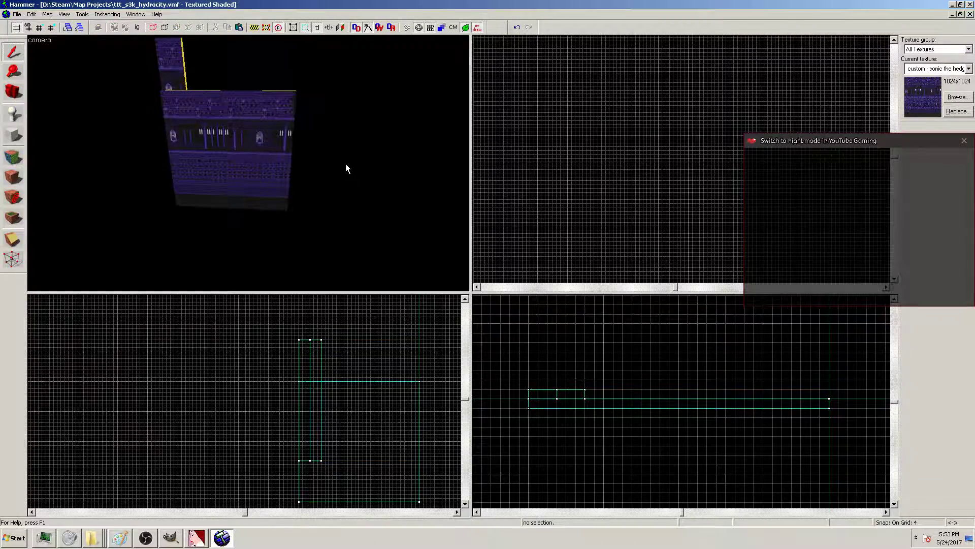
Raise both narrow strips together until their bottom edges are level with the top of the full-width wall block
key("z")
key("w")
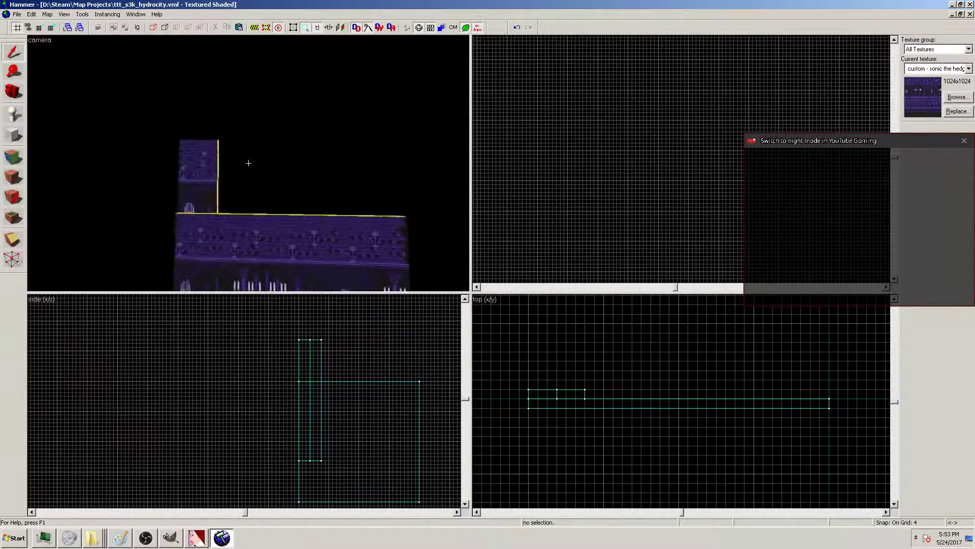
key("z")
left_click(242, 170)
left_click(203, 181)
left_click(308, 195)
mouse_move(306, 365)
left_mouse_down()
mouse_move(272, 380)
mouse_move(282, 397)
mouse_move(313, 304)
left_mouse_up()
left_click(366, 330)
key("z")
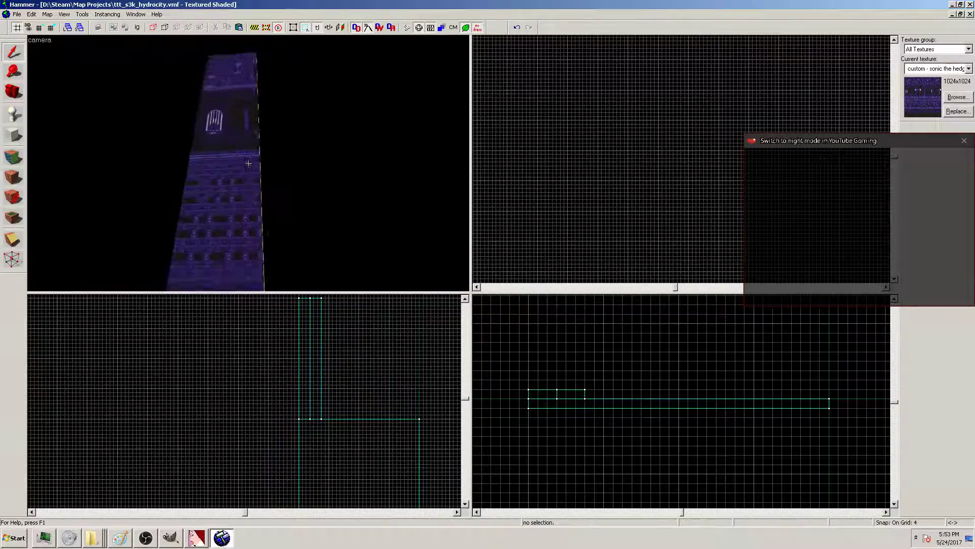
key("z")
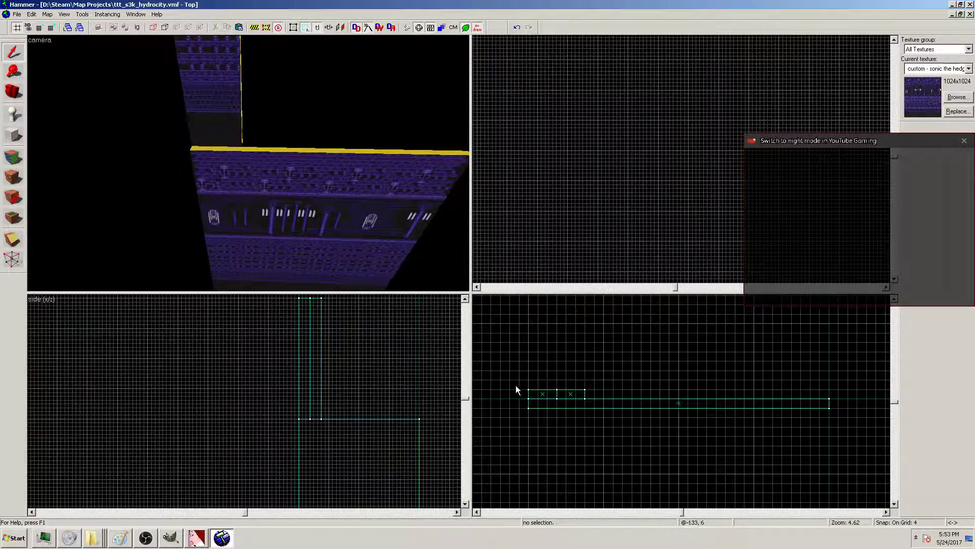
Duplicate the full-width wall block and place the copy beside the second strip, raised to the strips' height
left_click(682, 403)
key("ctrl+c")
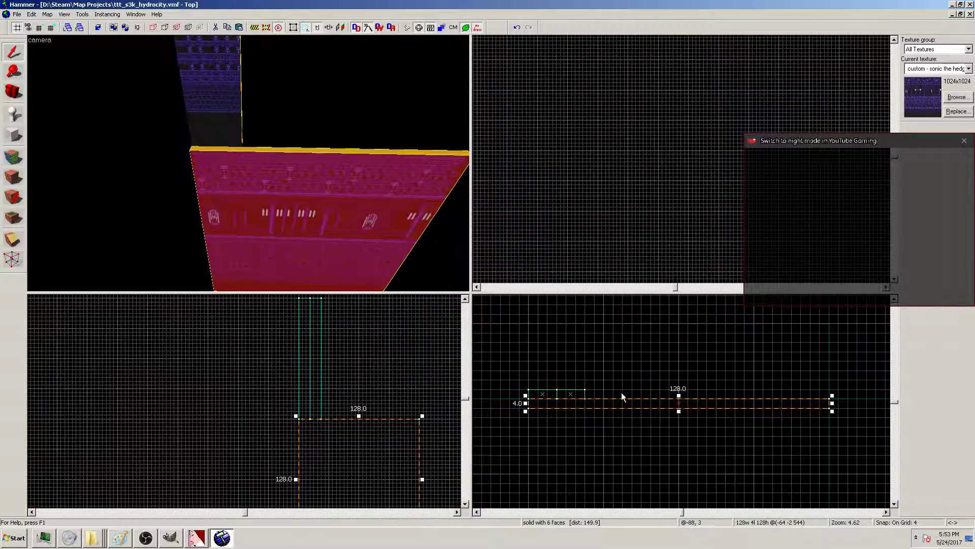
key("ctrl+v")
left_click_drag(585, 399, 727, 391)
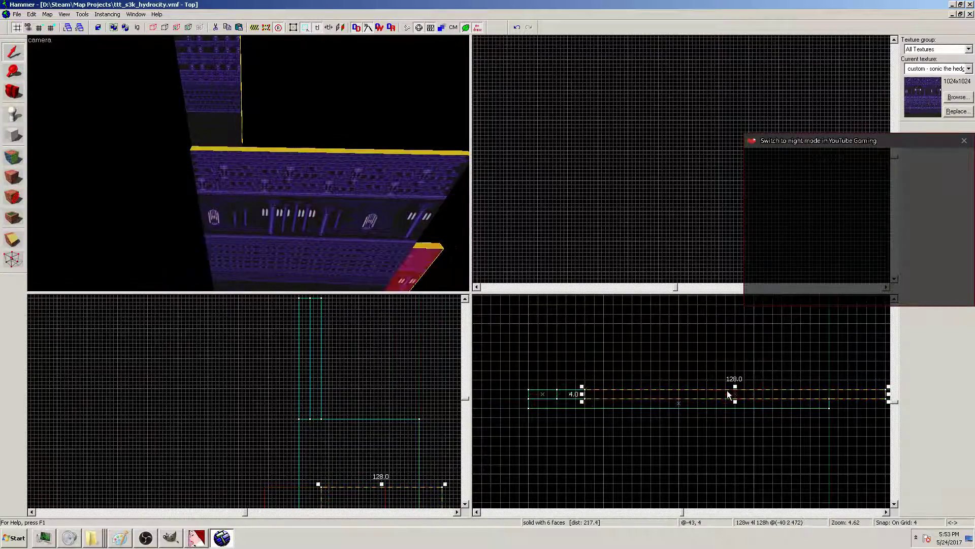
mouse_move(393, 498)
left_mouse_down()
mouse_move(406, 272)
mouse_move(401, 333)
mouse_move(401, 319)
left_mouse_up()
Paste another full-width wall block and align it directly behind the first raised full-width copy at the same height
key("ctrl+v")
left_click_drag(649, 393, 732, 381)
left_click_drag(379, 417, 381, 387)
key("Escape")
Try to duplicate the two raised full-width blocks as a pair and align the copies directly behind them at the same height
left_click_drag(631, 360, 759, 396)
key("Escape")
mouse_move(658, 369)
left_mouse_down()
mouse_move(750, 399)
mouse_move(742, 398)
left_mouse_up()
left_click(608, 343)
key("Return")
left_click(705, 353)
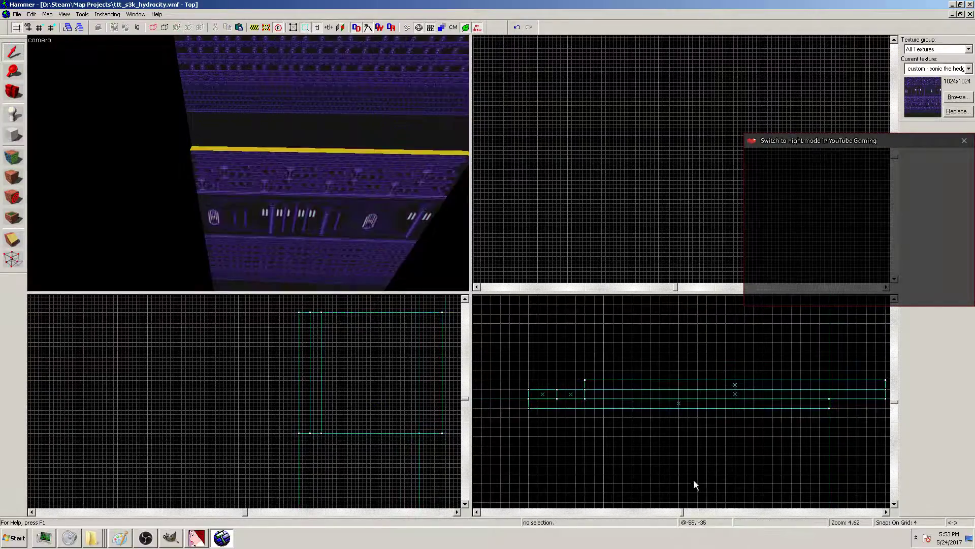
left_click_drag(356, 335, 400, 382)
key("Return")
key("ctrl+v")
mouse_move(680, 387)
left_mouse_down()
mouse_move(730, 360)
mouse_move(736, 368)
left_mouse_up()
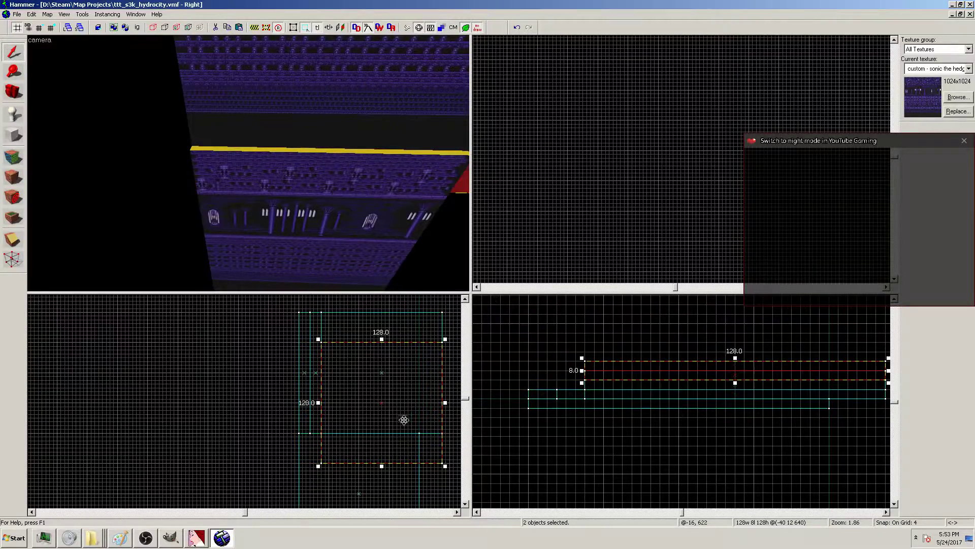
left_click(529, 312)
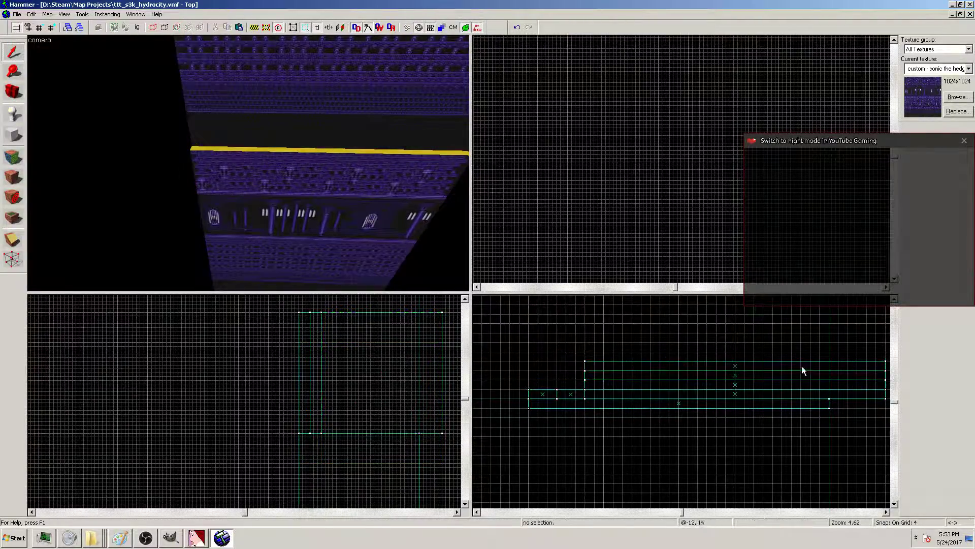
key("ctrl+z")
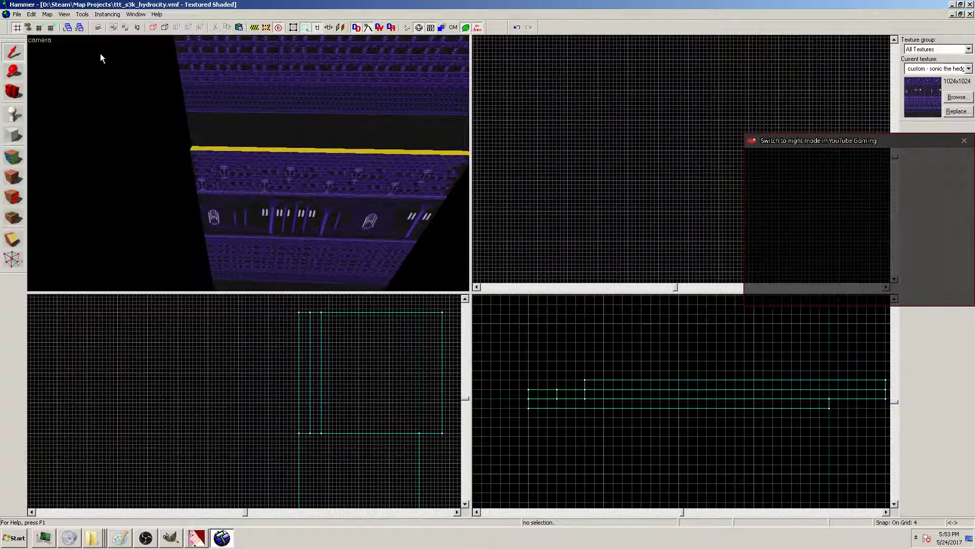
Paste another copy of the paired full-width wall blocks
key("ctrl+v")
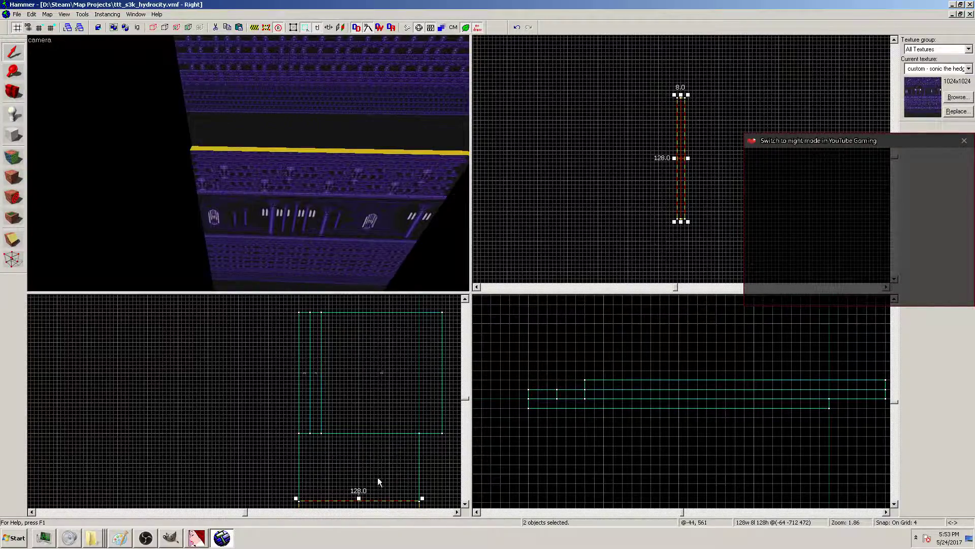
Move the two selected 128-unit brushes up beside the existing wall brushes, stacking them directly behind the row
mouse_move(381, 499)
left_mouse_down()
mouse_move(402, 455)
mouse_move(407, 313)
left_mouse_up()
scroll(702, 434, "down", 10)
scroll(717, 459, "up", 3)
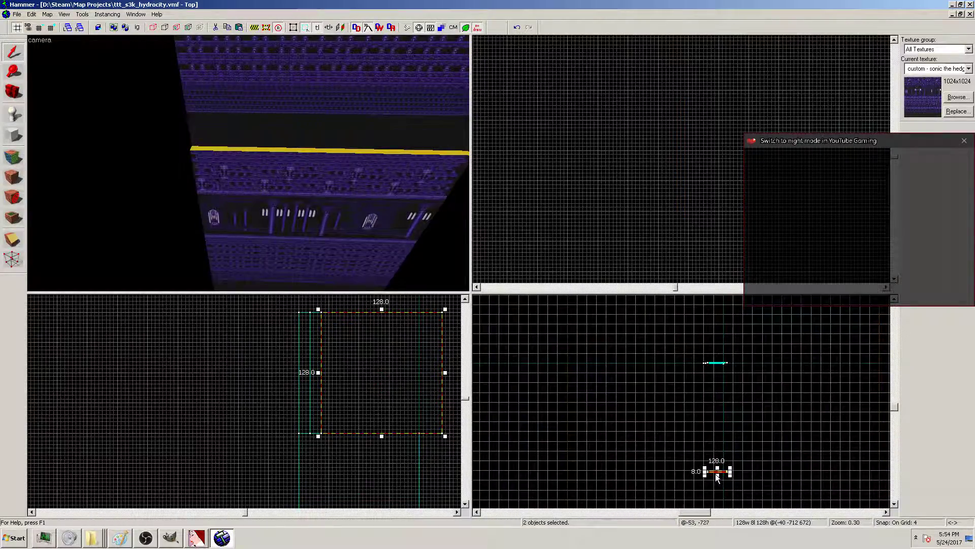
mouse_move(716, 472)
left_mouse_down()
mouse_move(723, 368)
mouse_move(713, 357)
mouse_move(721, 361)
left_mouse_up()
scroll(719, 362, "up", 10)
scroll(718, 353, "up", 1)
left_click(714, 341)
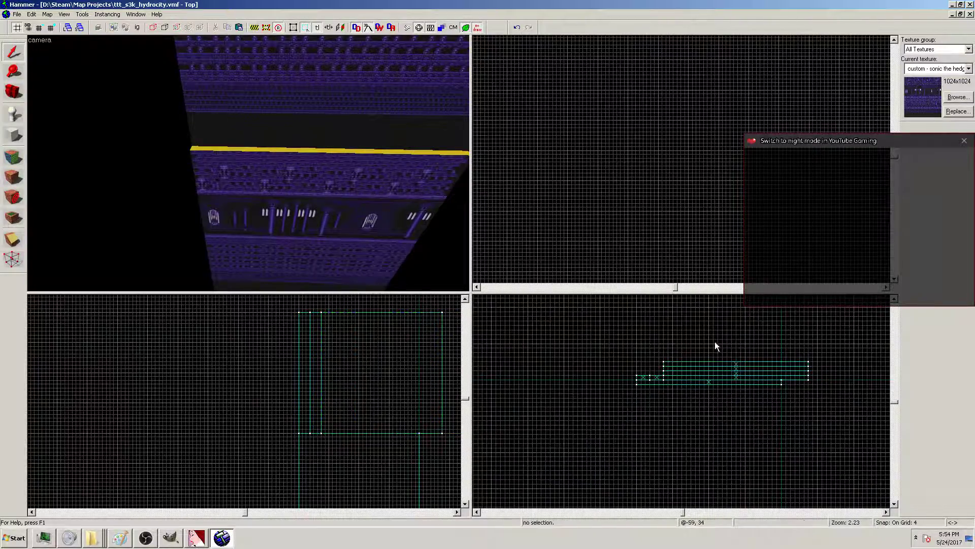
Trim the left edges of the two middle stacked brushes so each starts 12 units further along than the one before
scroll(661, 382, "up", 5)
left_click(697, 512)
key("Left")
left_click(593, 364)
mouse_move(574, 364)
left_mouse_down()
mouse_move(590, 365)
mouse_move(567, 356)
mouse_move(624, 359)
left_mouse_up()
left_click(547, 332)
left_click(614, 351)
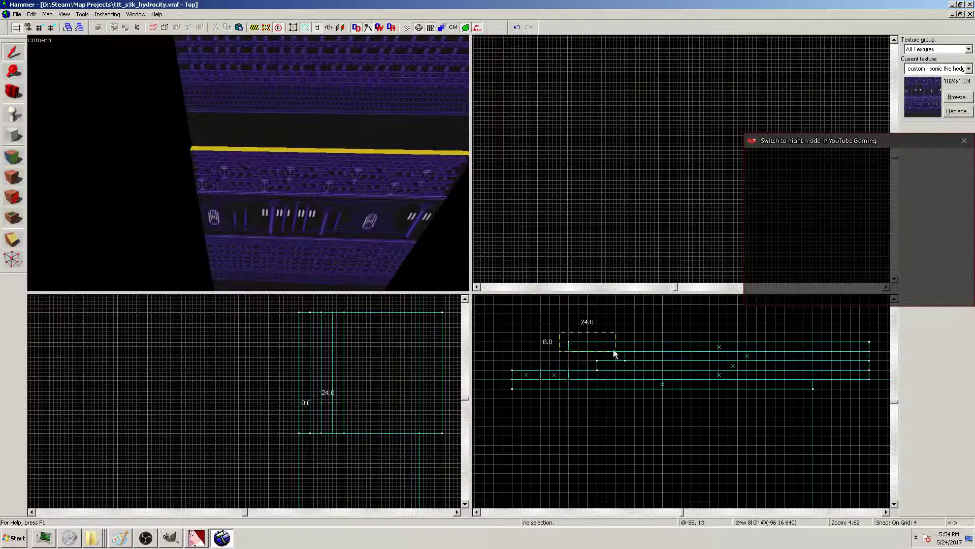
Trim the rearmost stacked brush on both sides to a 12-unit-wide strip at the end of the stepped layout
left_click_drag(565, 351, 648, 352)
left_click(686, 330)
mouse_move(869, 333)
left_mouse_down()
mouse_move(766, 372)
mouse_move(778, 347)
left_mouse_up()
mouse_move(872, 350)
left_mouse_down()
mouse_move(681, 355)
mouse_move(665, 344)
mouse_move(686, 351)
mouse_move(691, 340)
left_mouse_up()
left_click(690, 331)
left_click(661, 350)
left_click(692, 336)
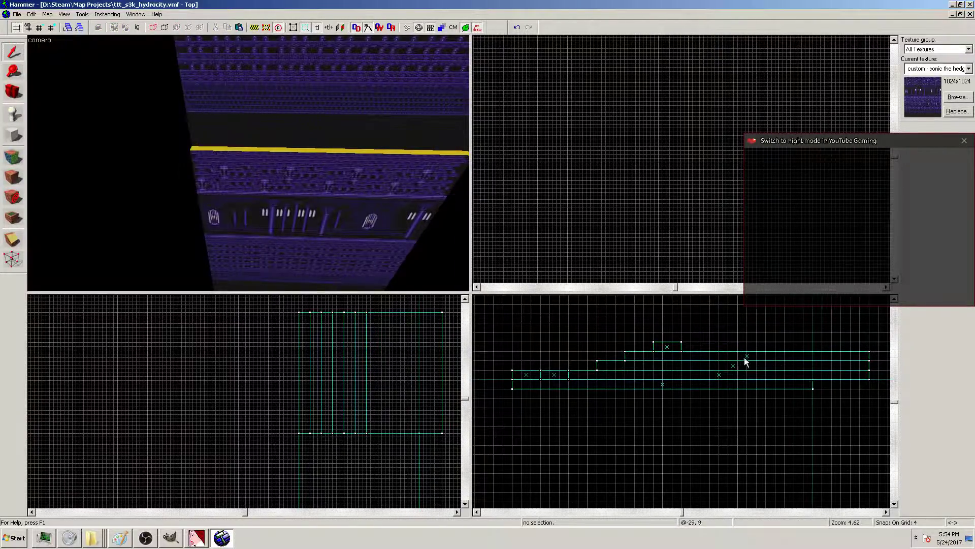
Trim the right edges of the remaining three stacked brushes to 12 units wide, forming a staircase of strips
left_click(745, 362)
left_click_drag(873, 359, 656, 361)
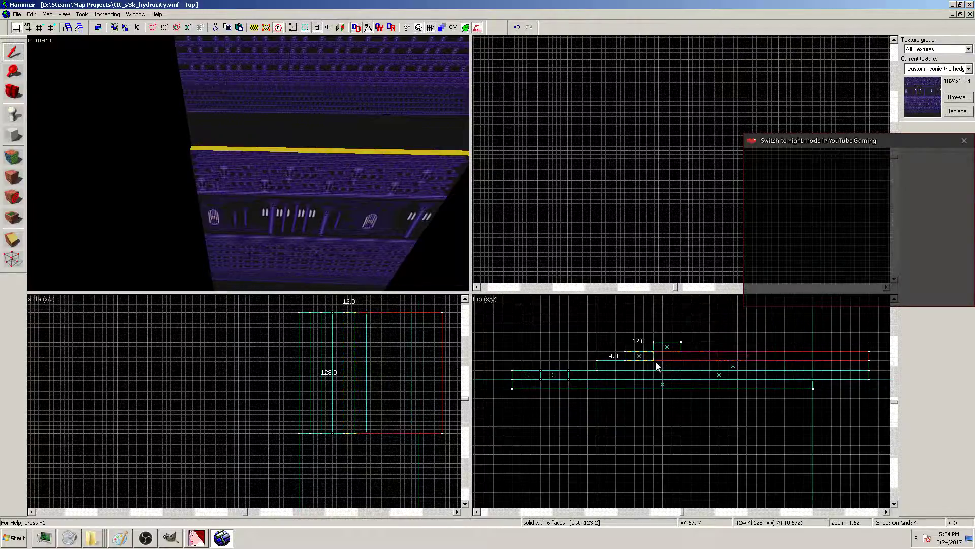
left_click(827, 368)
key("Escape")
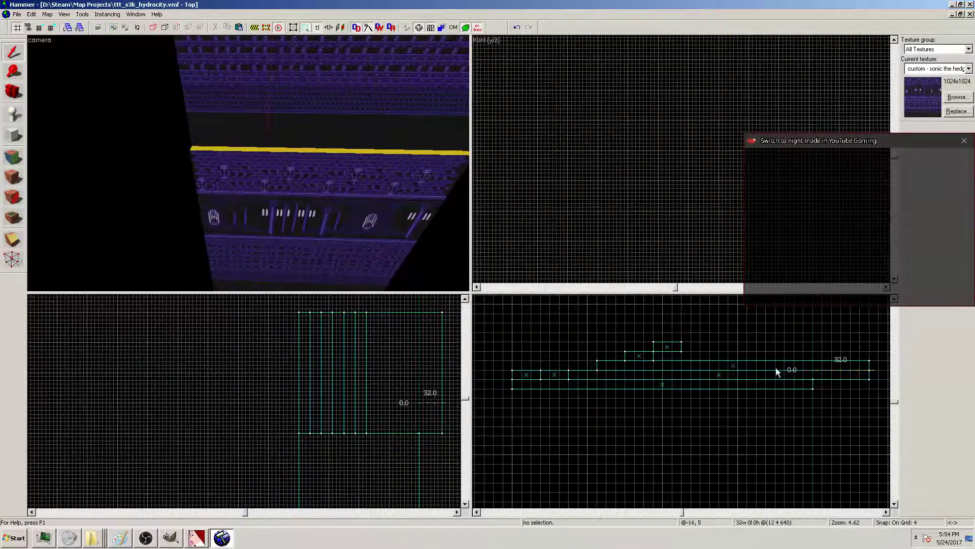
left_click(735, 367)
left_click_drag(870, 365, 639, 371)
left_click(719, 375)
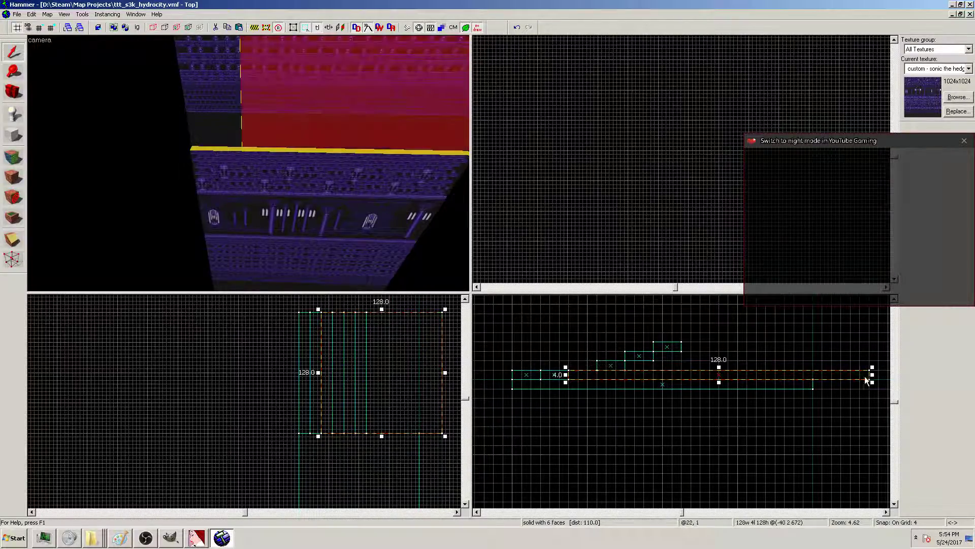
left_click_drag(872, 378, 601, 381)
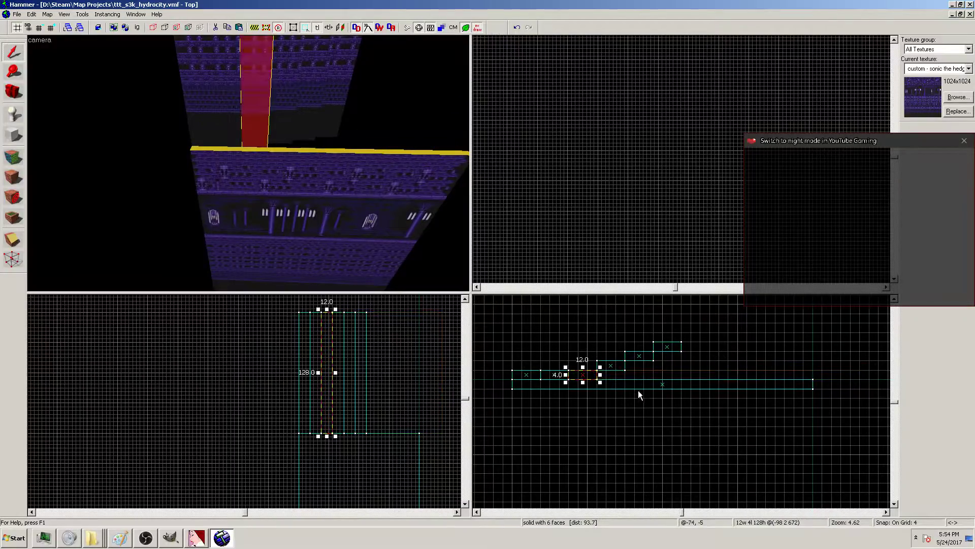
Move the four stepped strips on the right back by 4 units in the top view
left_click(586, 330)
left_click_drag(578, 333, 682, 376)
key("Return")
left_click(517, 336)
mouse_move(383, 311)
left_mouse_down()
mouse_move(327, 400)
mouse_move(345, 385)
left_mouse_up()
key("Return")
left_click_drag(344, 386, 346, 396)
left_click_drag(617, 365, 617, 355)
key("Escape")
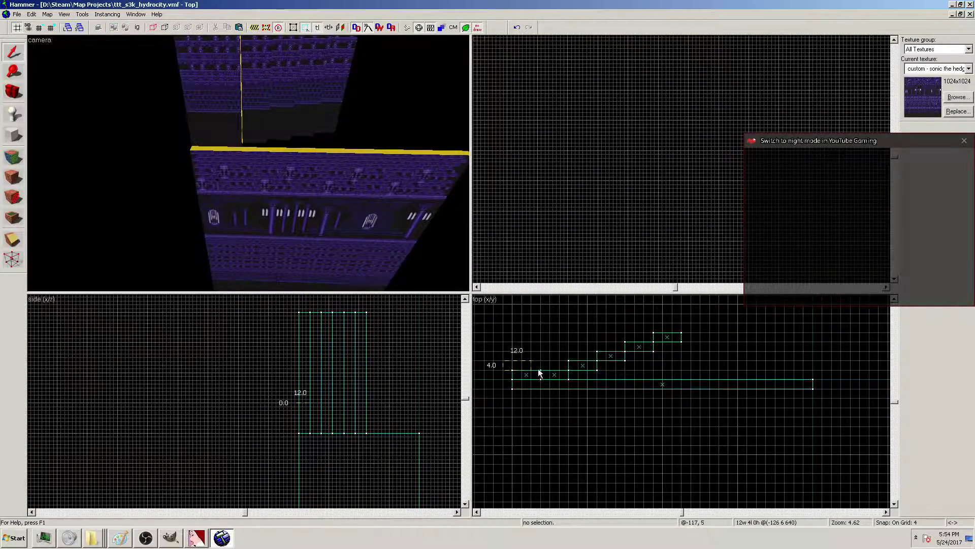
left_click(559, 373)
left_click(537, 345)
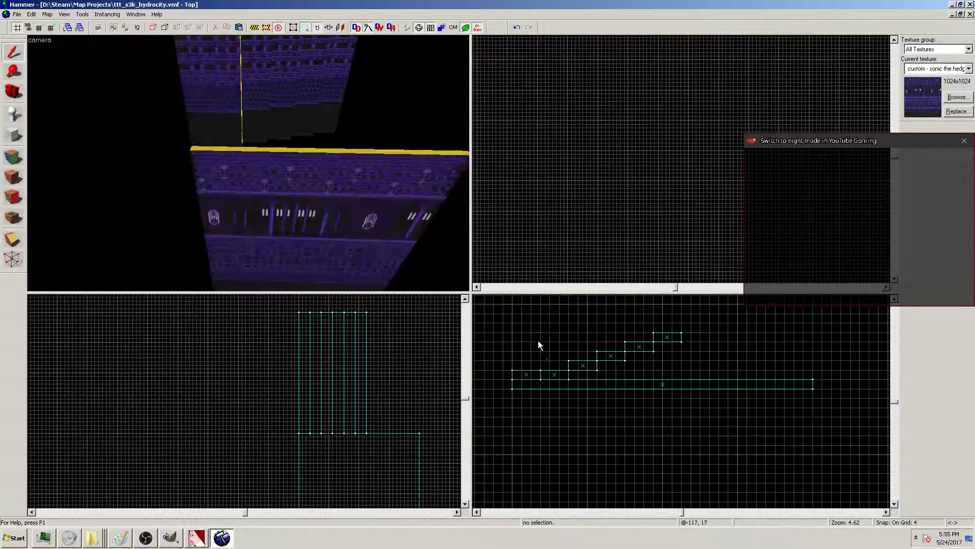
Move the long wall brush away from the strips and line up all six strips in one straight row
left_click(681, 387)
left_click_drag(682, 387, 678, 403)
left_click_drag(494, 360, 565, 382)
left_click(602, 340)
left_click(613, 365)
left_click(649, 345)
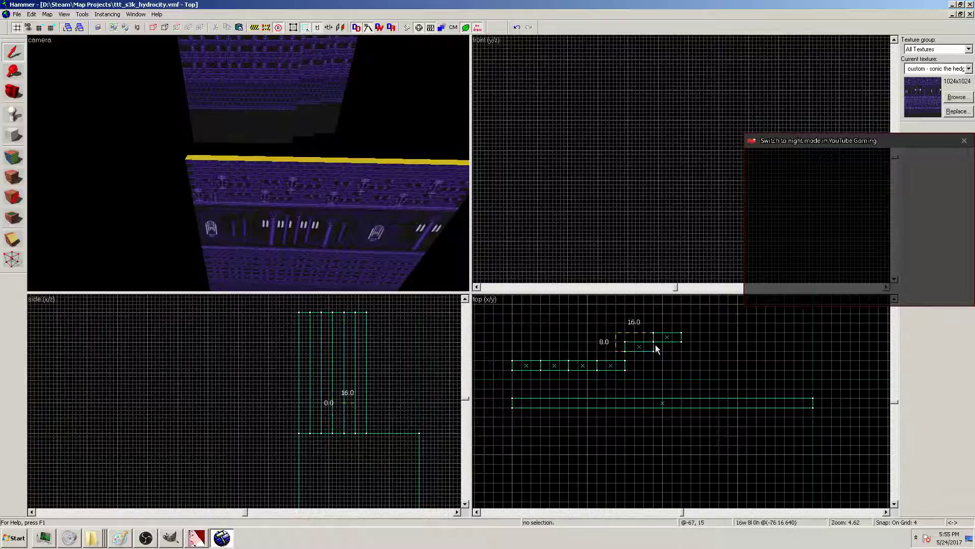
mouse_move(647, 348)
left_mouse_down()
mouse_move(645, 374)
mouse_move(650, 362)
mouse_move(681, 366)
left_mouse_up()
left_click(691, 340)
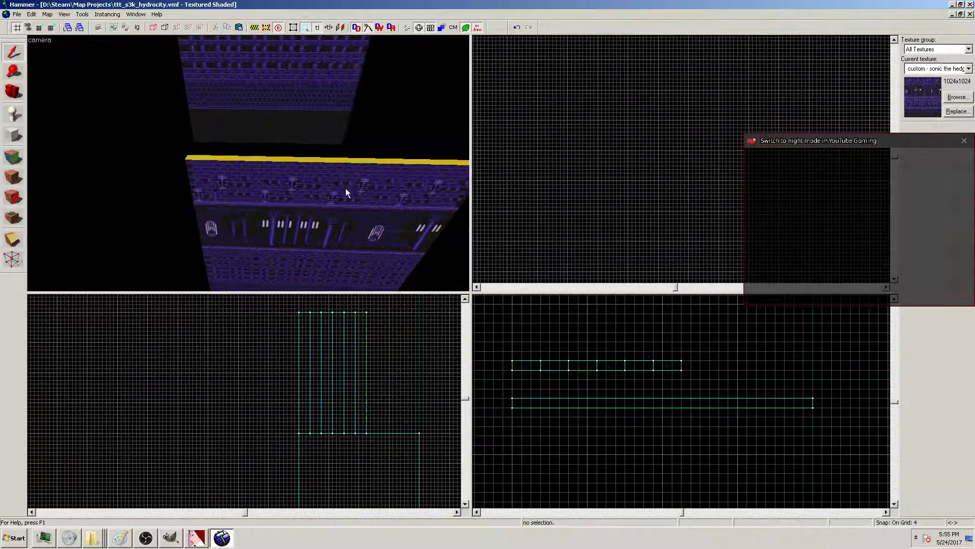
Examine how the background texture runs across the six aligned strips in the 3D view
key("z")
key("w")
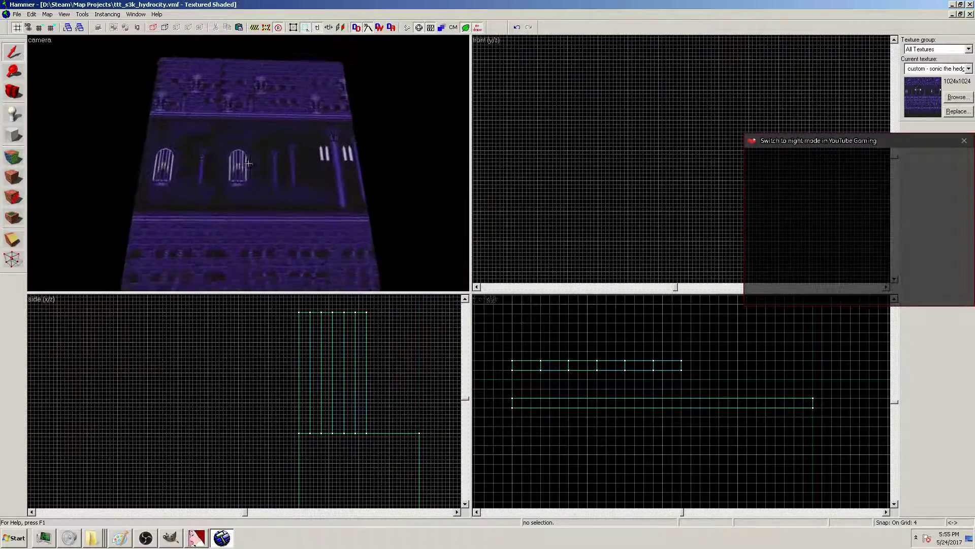
key("z")
left_click(249, 163)
left_click(330, 156)
left_click(464, 180)
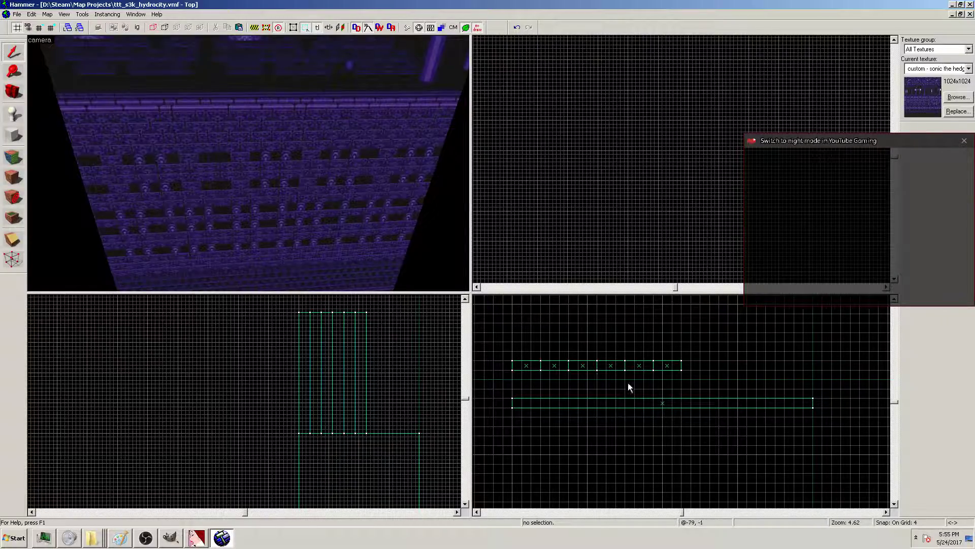
left_click_drag(504, 349, 692, 374)
key("Return")
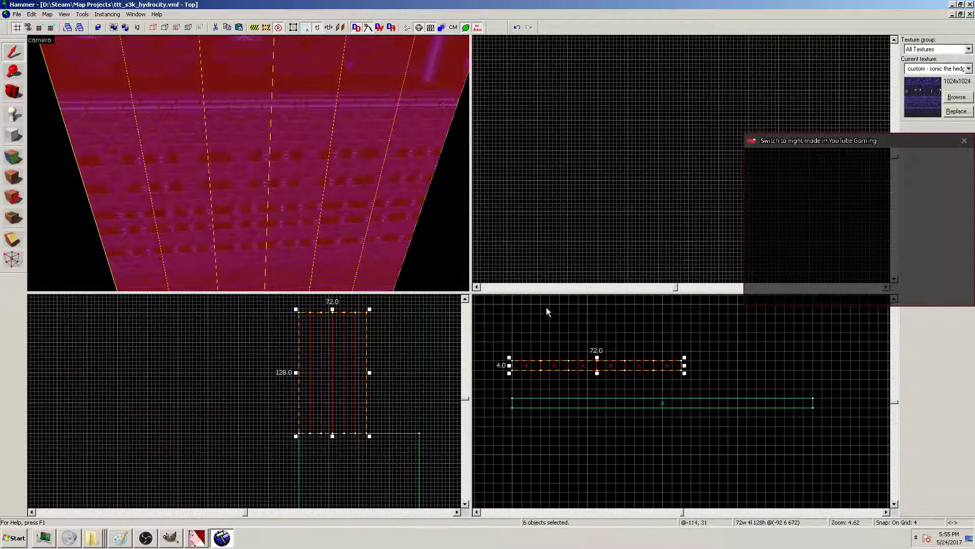
key("Escape")
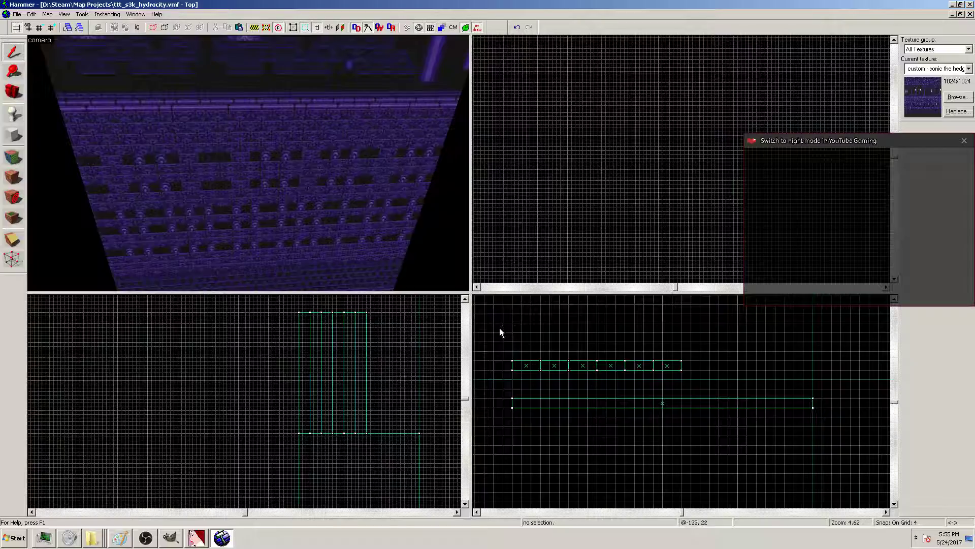
Copy the row of six strips towards its right end and turn off texture lock
left_click_drag(508, 357, 695, 376)
key("Return")
mouse_move(526, 373)
left_mouse_down()
mouse_move(609, 358)
mouse_move(776, 370)
mouse_move(597, 357)
left_mouse_up()
mouse_move(349, 507)
left_mouse_down()
mouse_move(416, 320)
mouse_move(350, 318)
left_mouse_up()
mouse_move(583, 354)
left_mouse_down()
mouse_move(584, 364)
mouse_move(669, 364)
left_mouse_up()
left_click(317, 28)
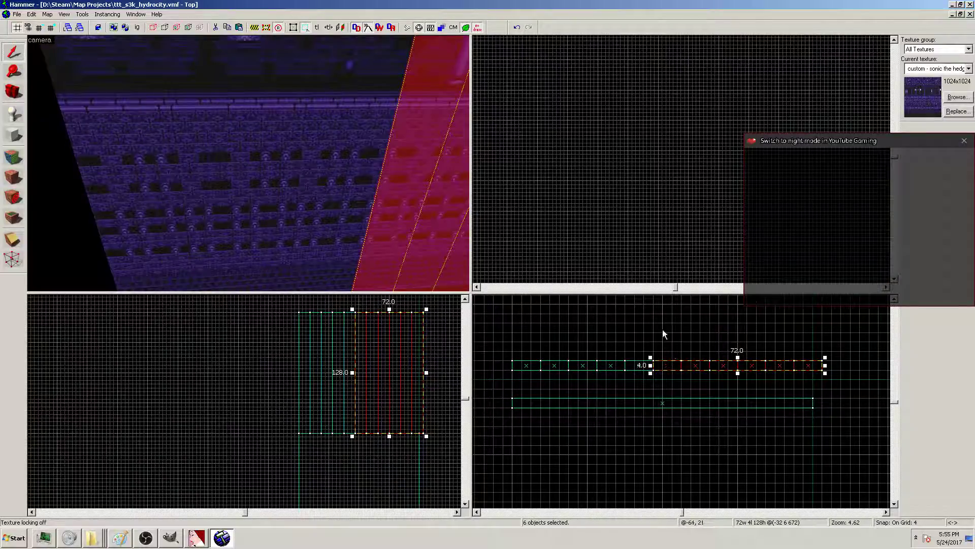
Shift the copied strips to start where the original row ends and check the texture's continuity in the 3D view
key("z")
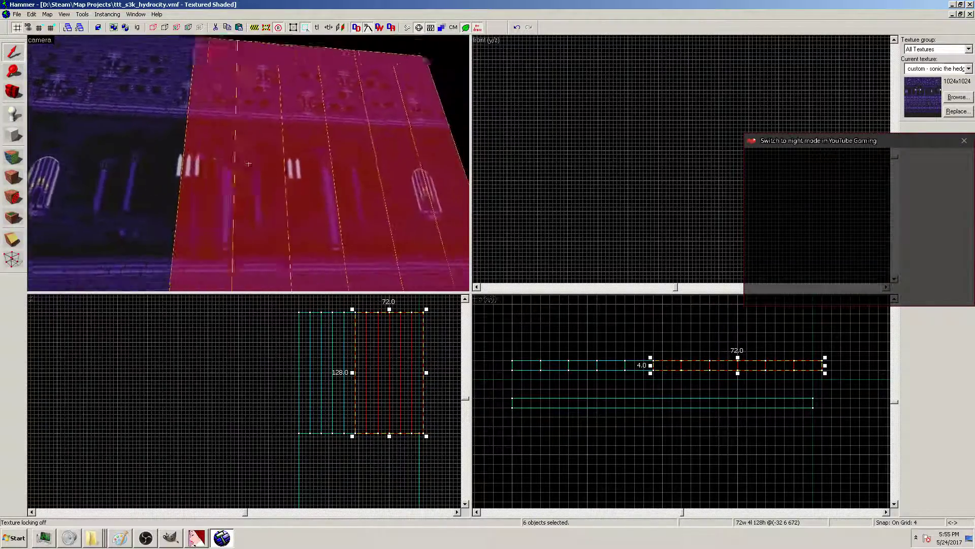
key("z")
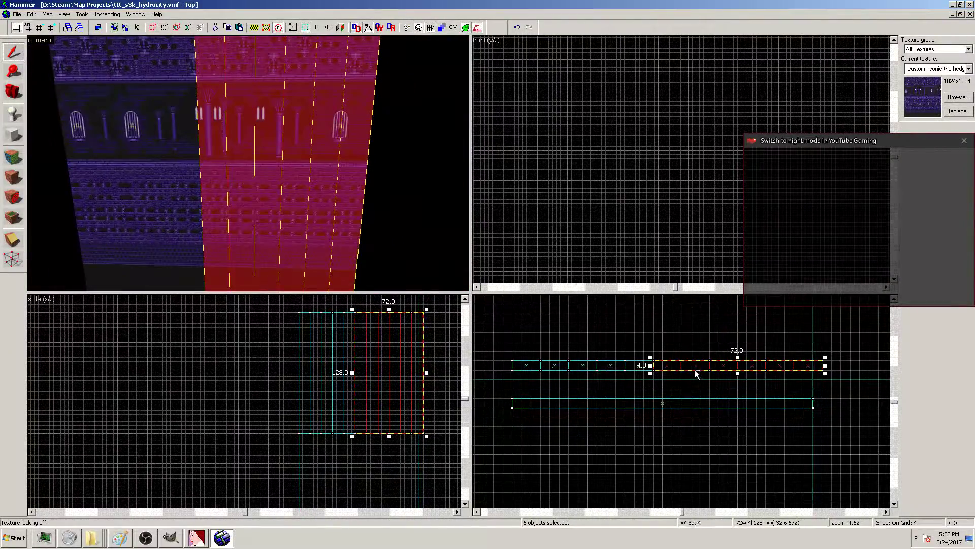
scroll(670, 364, "up", 4)
mouse_move(669, 364)
left_mouse_down()
mouse_move(776, 370)
mouse_move(727, 372)
left_mouse_up()
key("Delete")
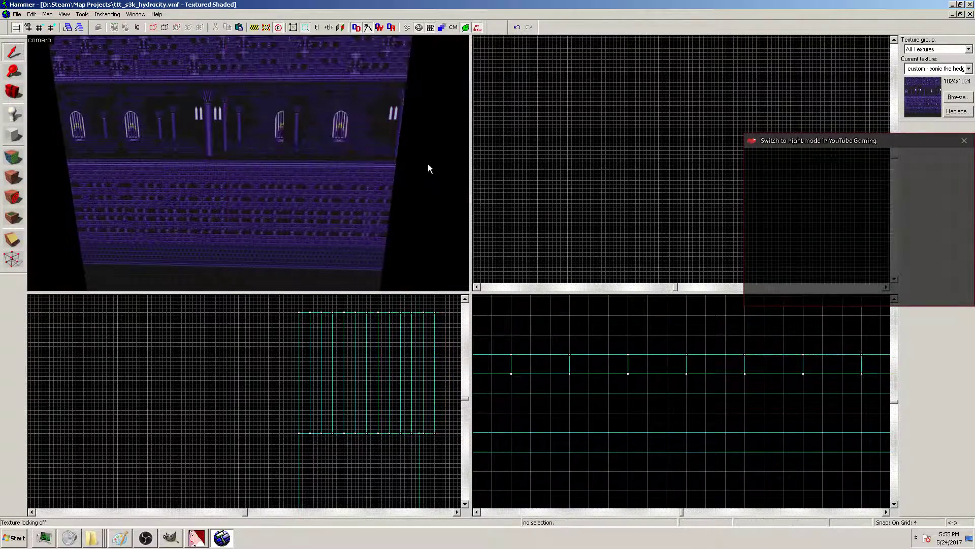
key("z")
key("w")
key("s")
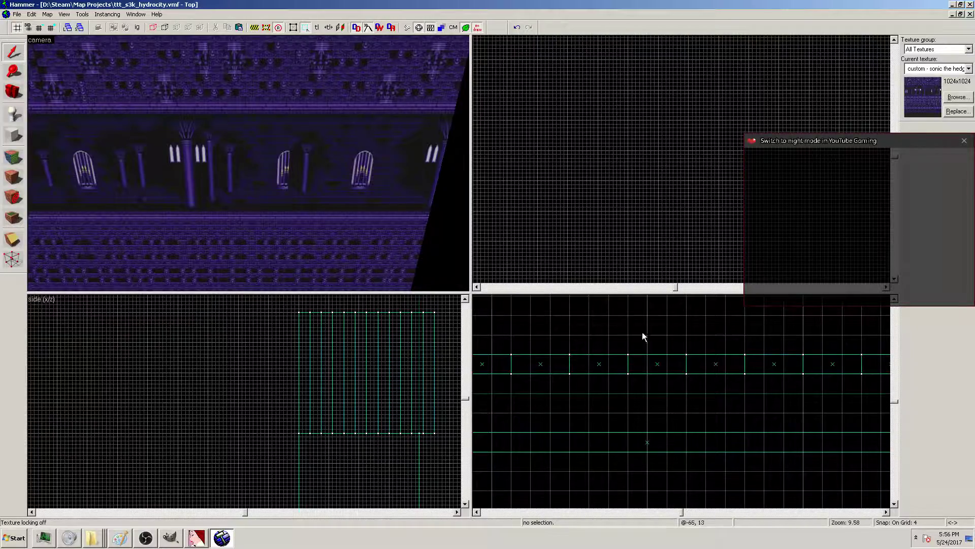
scroll(640, 346, "down", 5)
Remove the copied strips and turn texture lock back on
key("ctrl+z")
key("Delete")
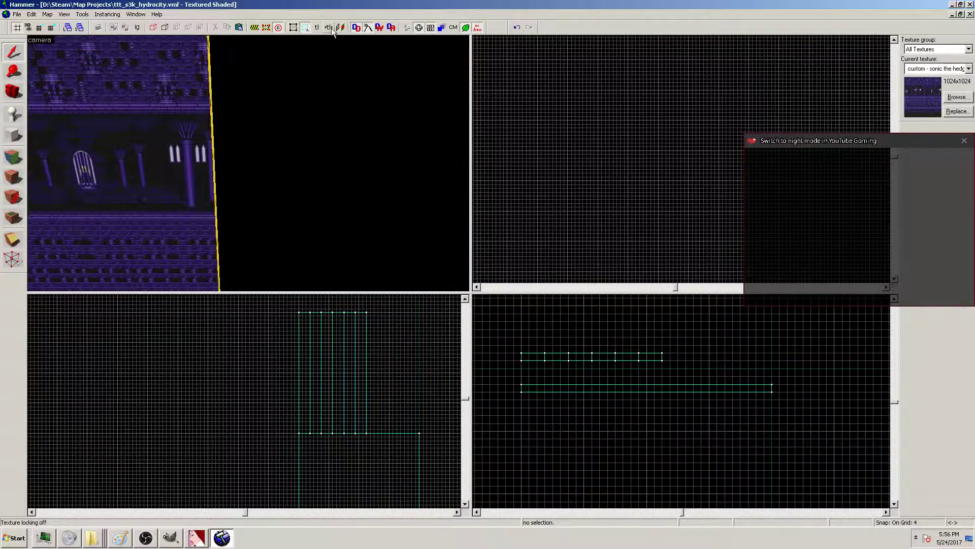
left_click(317, 27)
Copy the long wall brush to the right end of the strip row, level with it, and trim the copy to 56 units wide
scroll(356, 175, "down", 4)
scroll(282, 209, "up", 1)
scroll(621, 417, "up", 2)
scroll(502, 365, "down", 2)
left_click_drag(496, 361, 680, 376)
key("ctrl+c")
key("ctrl+v")
mouse_move(509, 371)
left_mouse_down()
mouse_move(750, 354)
mouse_move(767, 338)
mouse_move(756, 338)
left_mouse_up()
left_click_drag(406, 398, 409, 365)
key("Return")
left_click_drag(881, 345, 664, 334)
Paste several copies of the 56-unit brush and stack them directly behind the original at the same height
key("ctrl+c")
key("ctrl+v")
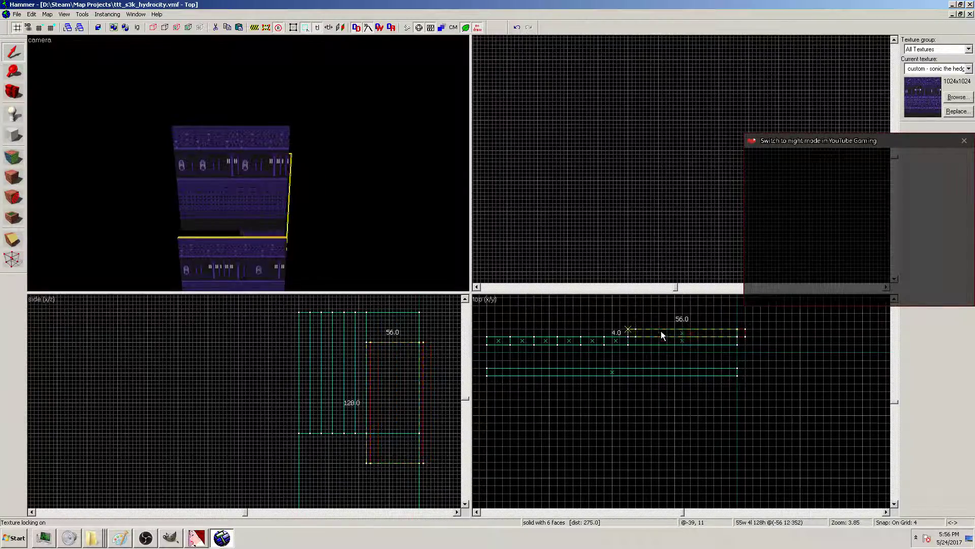
left_click_drag(394, 359, 405, 329)
left_click_drag(588, 292, 588, 293)
left_click_drag(653, 314, 688, 320)
left_click_drag(372, 404, 374, 370)
key("Escape")
key("ctrl+v")
left_click_drag(654, 324, 696, 303)
left_click_drag(401, 373, 403, 351)
left_click(577, 329)
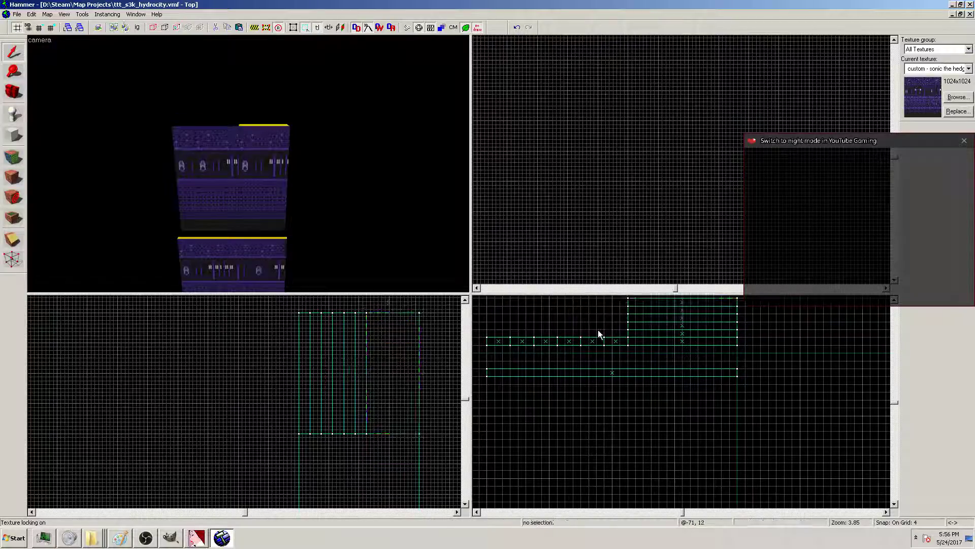
Trim the first two stacked 56-unit brushes to 12 units wide, with the second starting where the first ends
scroll(737, 309, "up", 1)
left_click(670, 348)
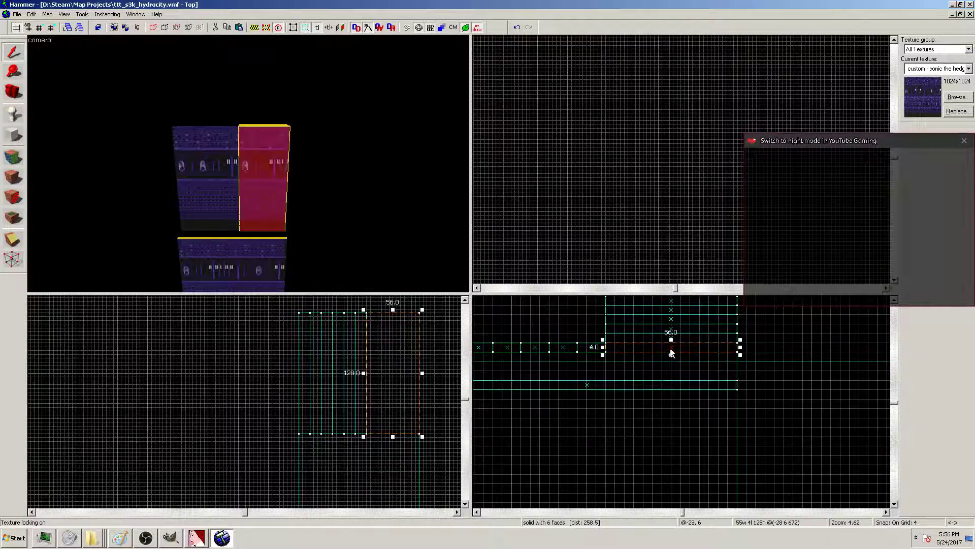
left_click_drag(739, 347, 633, 352)
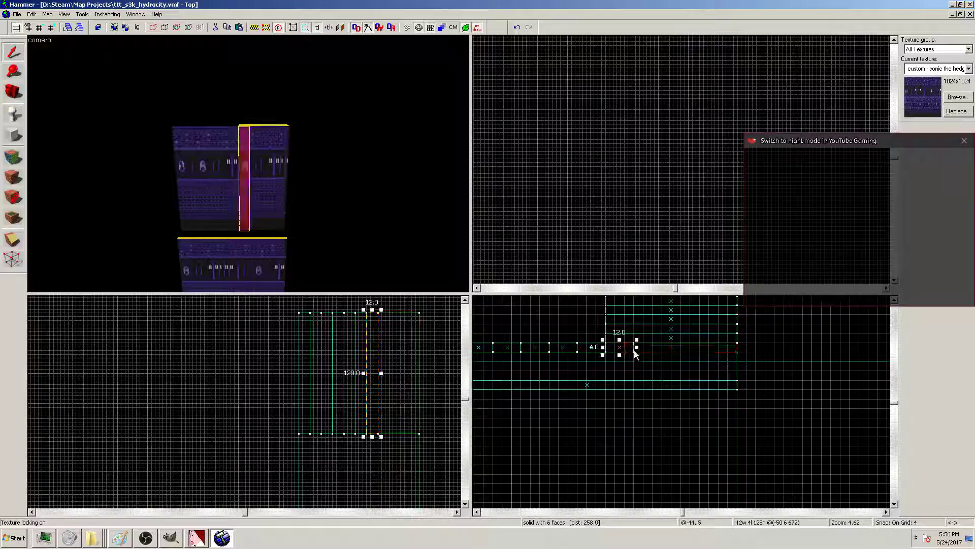
left_click(673, 336)
left_click(670, 338)
mouse_move(741, 337)
left_mouse_down()
mouse_move(615, 339)
mouse_move(633, 341)
left_mouse_up()
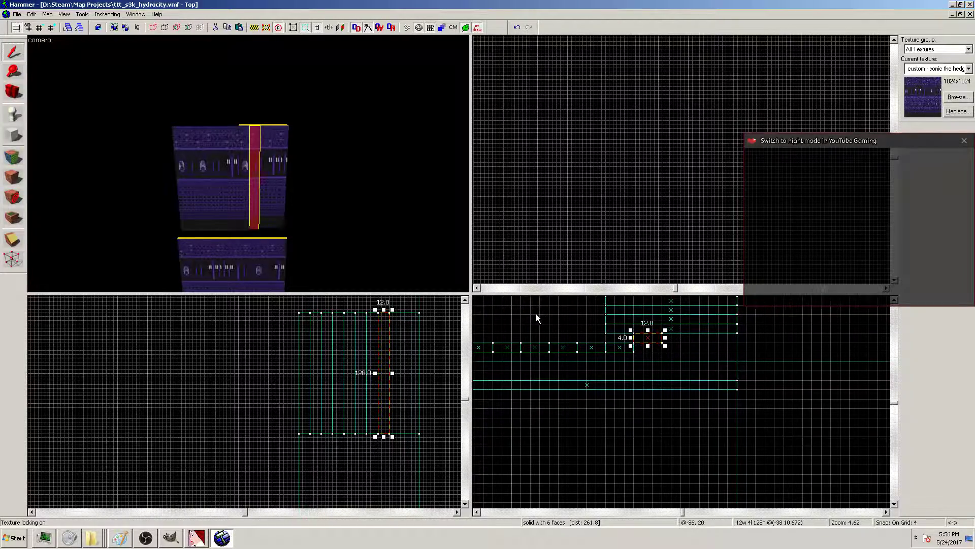
Trim the third and fourth stacked brushes to 12 units wide, each continuing the stepped row
left_click(614, 321)
left_click(602, 329)
left_click(612, 332)
left_click_drag(612, 331, 667, 330)
mouse_move(738, 328)
left_mouse_down()
mouse_move(690, 331)
mouse_move(677, 321)
left_mouse_up()
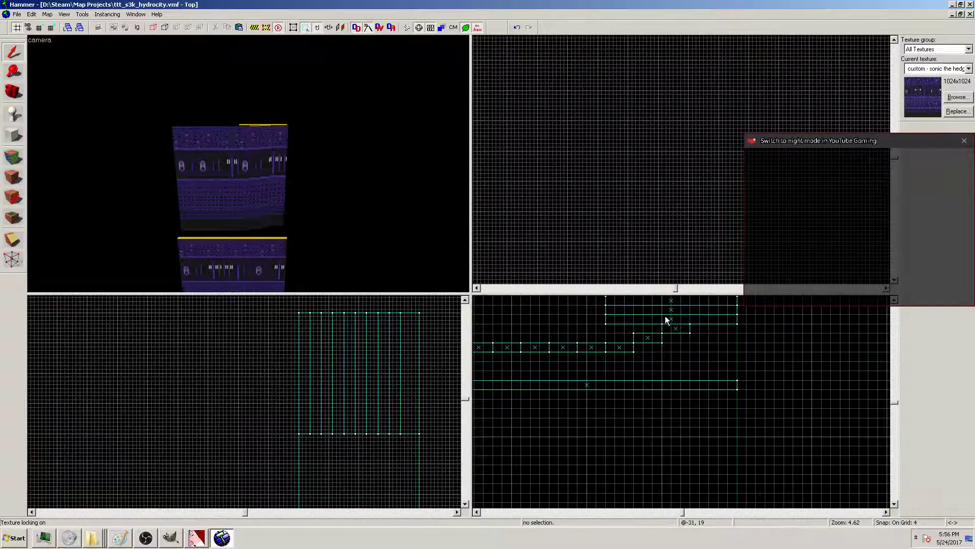
left_click(671, 320)
left_click_drag(603, 319, 717, 319)
Trim the fifth stacked brush to fill only the remaining width at the end of the stepped row
left_click(650, 311)
left_click(651, 311)
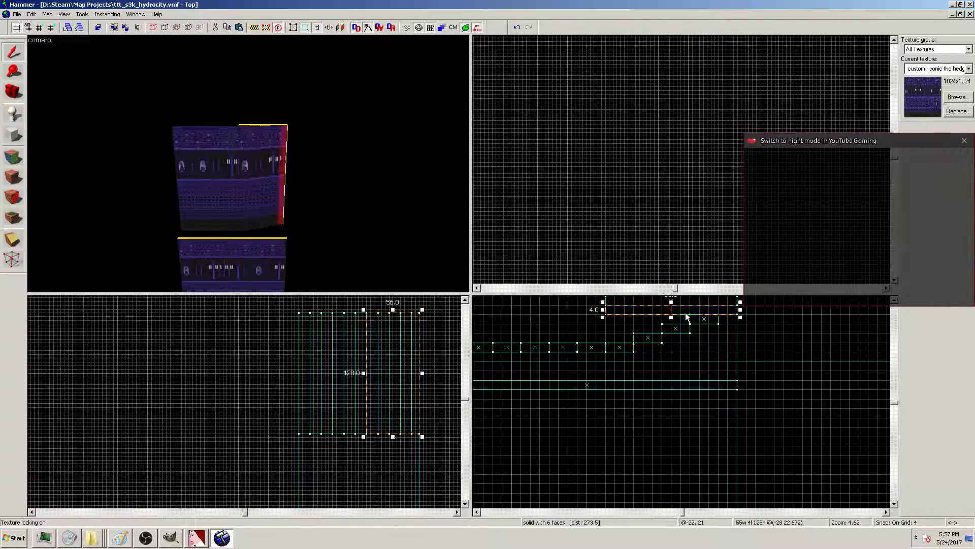
left_click_drag(605, 311, 721, 318)
left_click(613, 312)
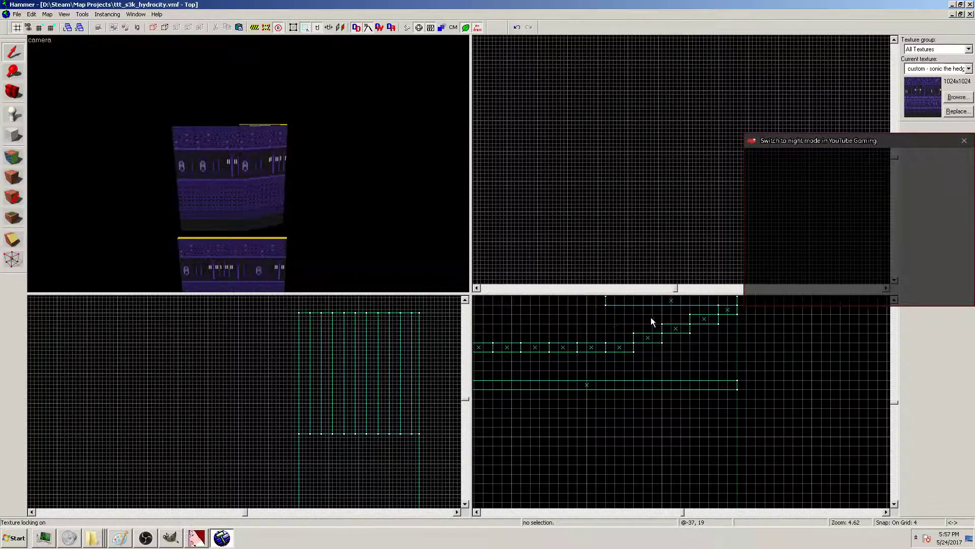
Delete the spare 56-unit brush left behind the stepped strips
scroll(632, 316, "down", 4)
left_click_drag(612, 308, 727, 314)
key("Return")
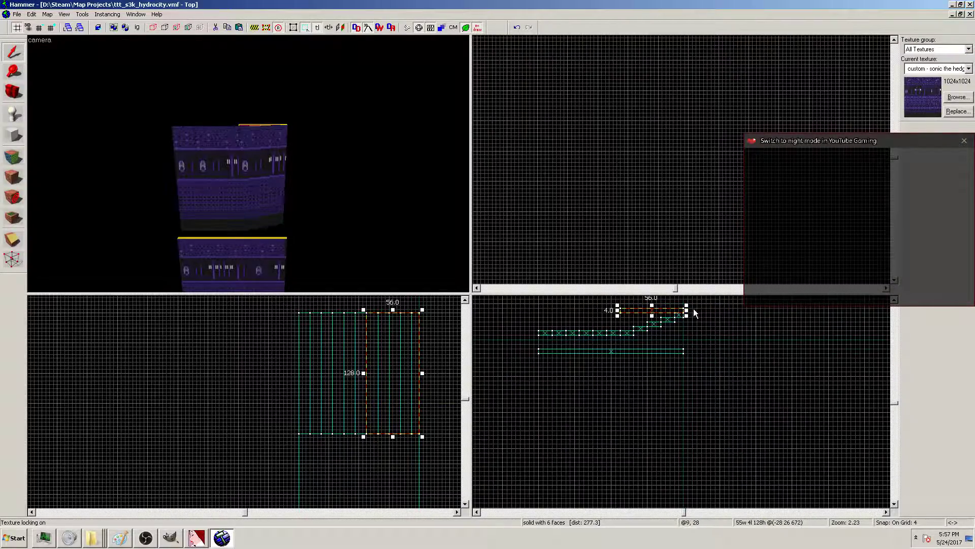
key("Delete")
scroll(653, 315, "up", 4)
scroll(669, 342, "down", 4)
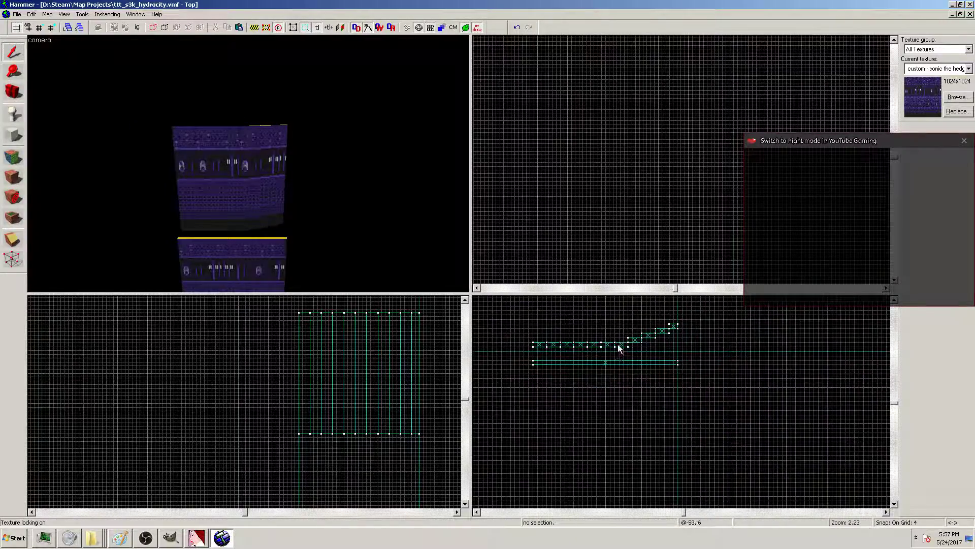
scroll(618, 343, "up", 4)
scroll(617, 346, "down", 2)
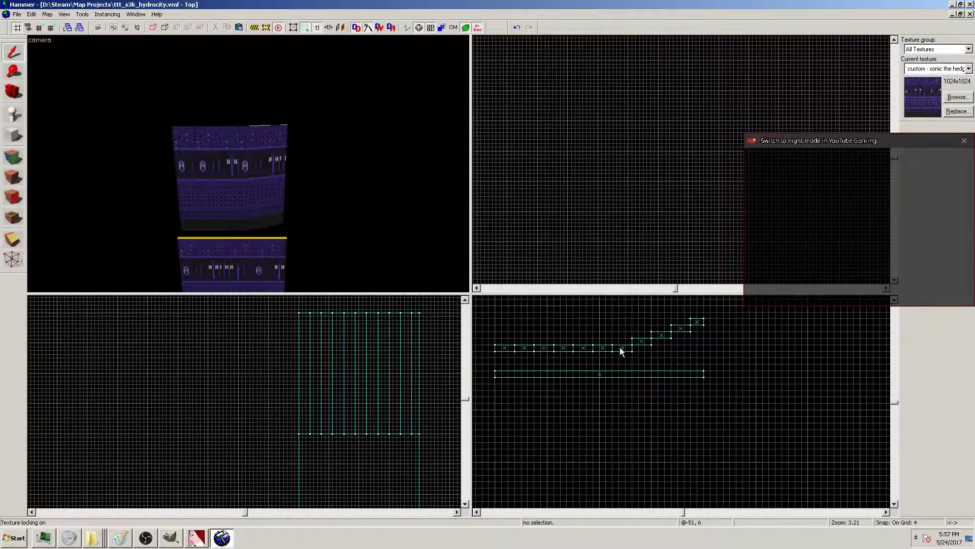
Replace the highest strips of the stepped row with a single 32-unit-wide panel at its outer end
left_click(694, 323)
left_click_drag(691, 321, 675, 324)
key("Escape")
scroll(682, 329, "up", 1)
left_click(685, 317)
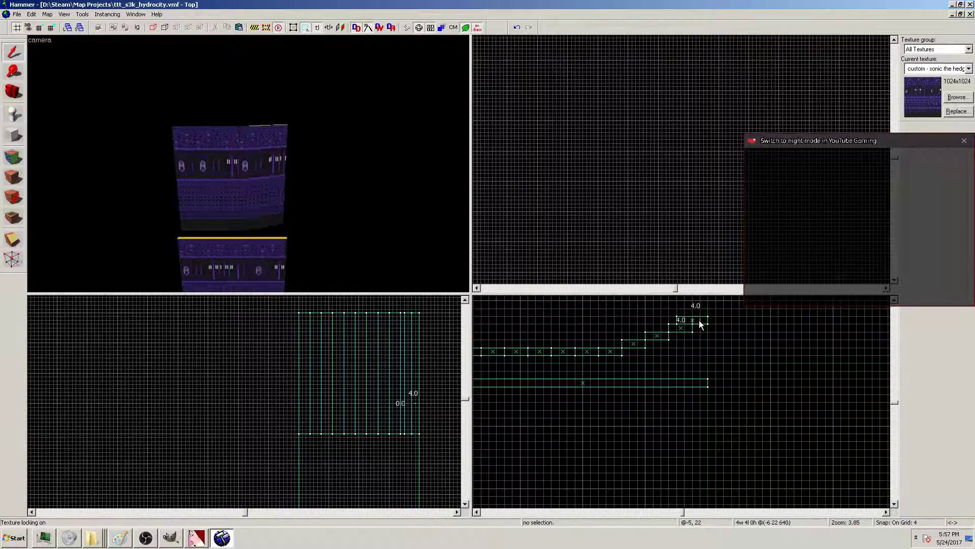
mouse_move(674, 323)
left_mouse_down()
mouse_move(646, 320)
mouse_move(663, 338)
mouse_move(696, 328)
left_mouse_up()
key("Escape")
Replace the next three 12-unit strips with one 36-unit-wide panel, aligned flush with the 32-unit end panel
left_click(632, 343)
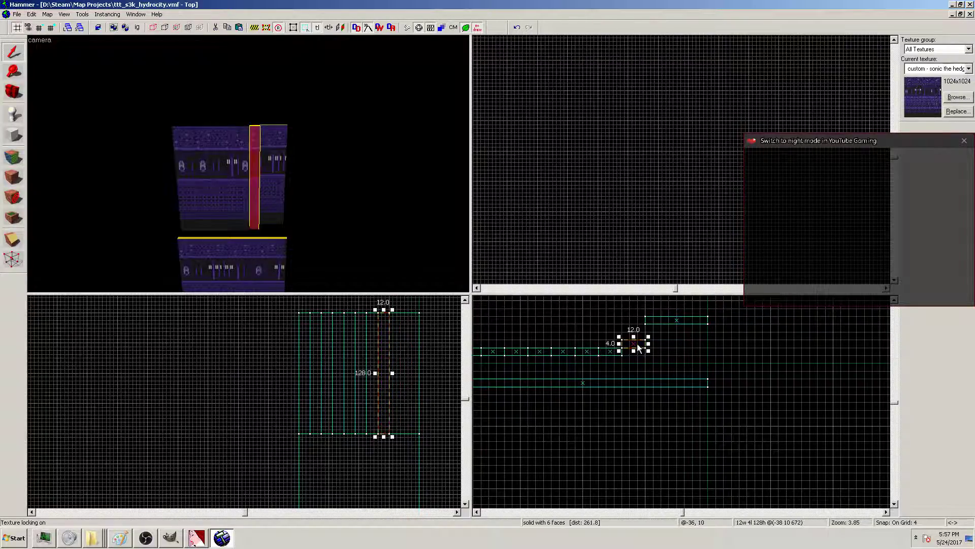
mouse_move(620, 347)
left_mouse_down()
mouse_move(568, 347)
mouse_move(674, 330)
mouse_move(575, 344)
left_mouse_up()
left_click(588, 319)
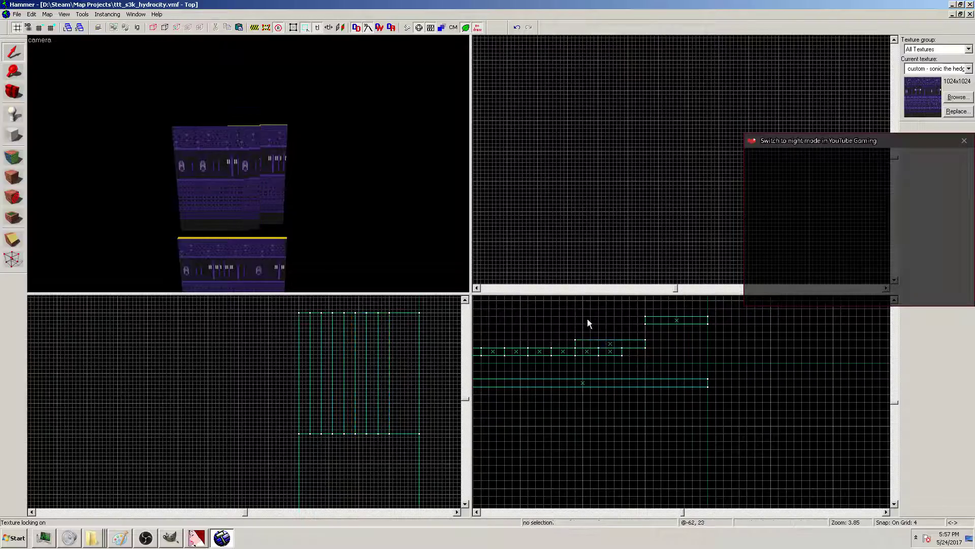
left_click(618, 349)
key("Delete")
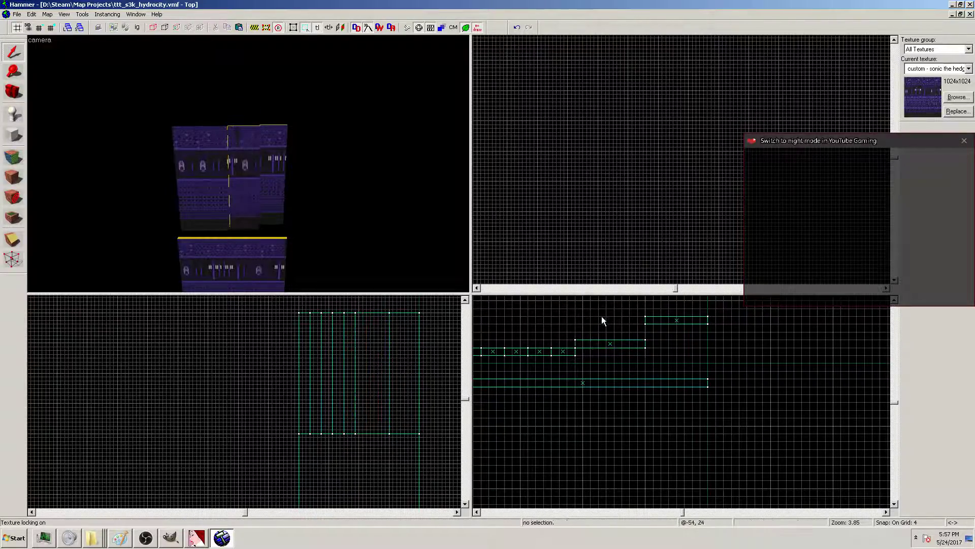
mouse_move(612, 341)
left_mouse_down()
mouse_move(620, 347)
mouse_move(615, 319)
left_mouse_up()
left_click(624, 340)
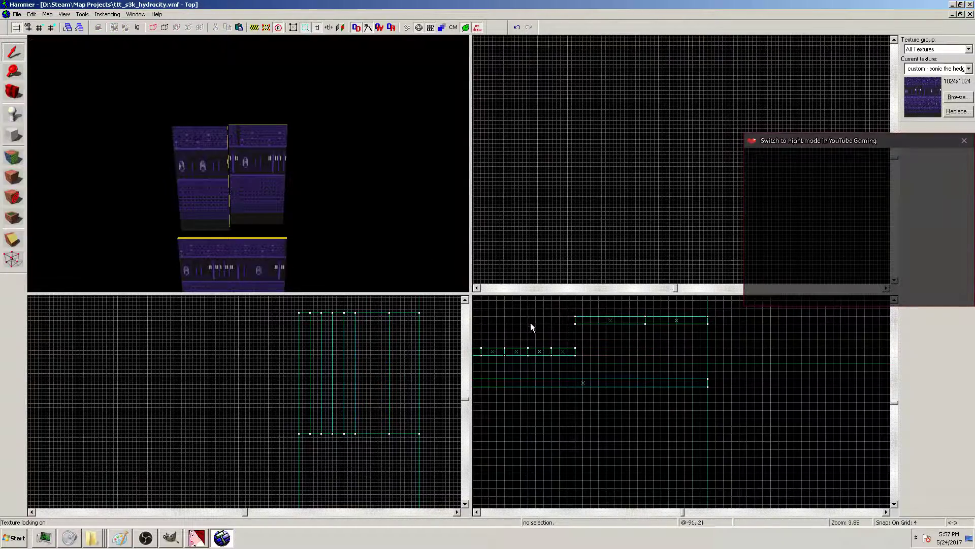
Merge three more of the five leftover flat-row strips into another 36-unit-wide panel that continues the aligned row
left_click(476, 512)
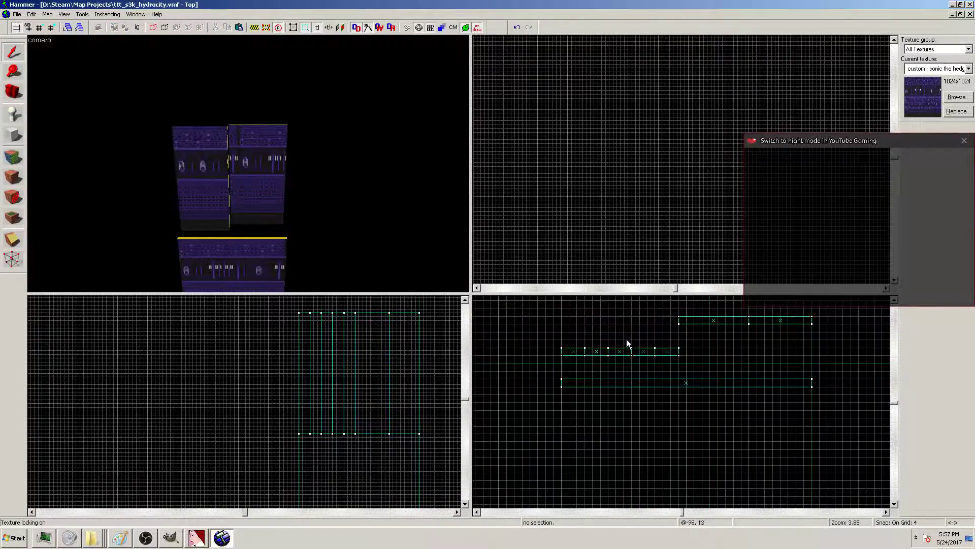
left_click_drag(555, 339, 570, 361)
left_click(651, 333)
mouse_move(662, 339)
left_mouse_down()
mouse_move(684, 358)
mouse_move(601, 352)
mouse_move(623, 313)
mouse_move(629, 352)
left_mouse_up()
left_click(632, 338)
key("Delete")
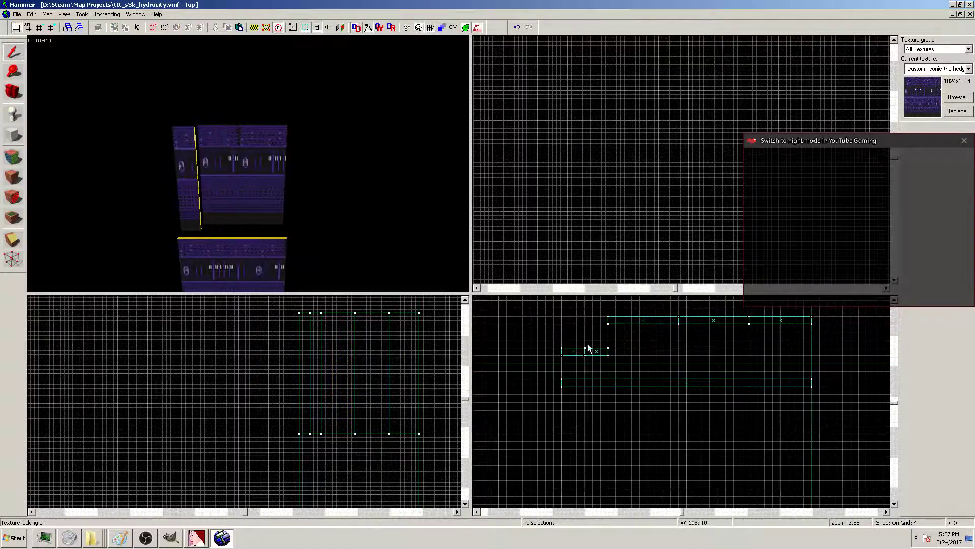
Turn the last two strips into a 24-unit panel completing the straight row, and delete the long full-width brush
left_click(597, 351)
mouse_move(597, 351)
left_mouse_down()
mouse_move(597, 320)
mouse_move(562, 323)
mouse_move(596, 329)
mouse_move(559, 322)
mouse_move(566, 356)
mouse_move(842, 409)
left_mouse_up()
key("Delete")
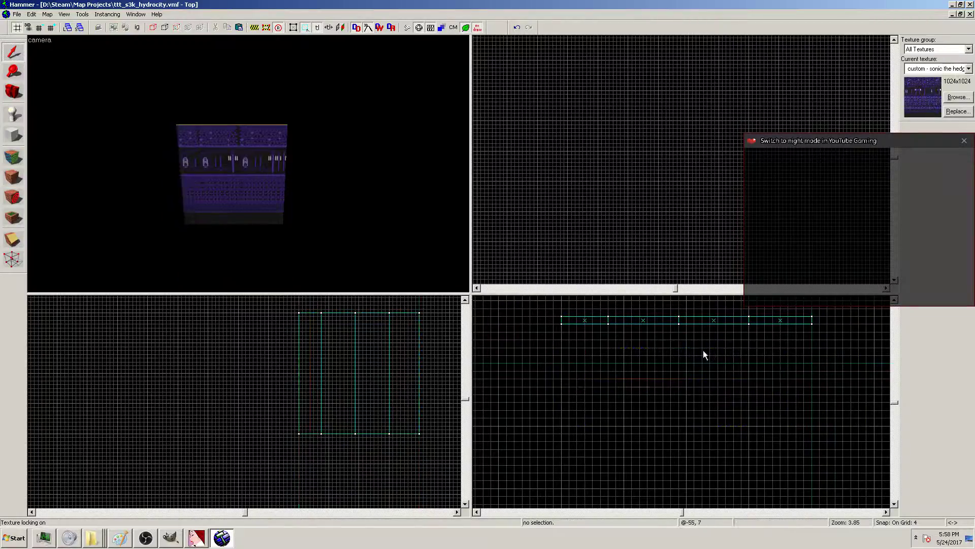
Fly the 3D camera up to the four-panel wall and inspect how the texture lines up across the panels
left_click(255, 177)
left_click(302, 165)
key("z")
key("w")
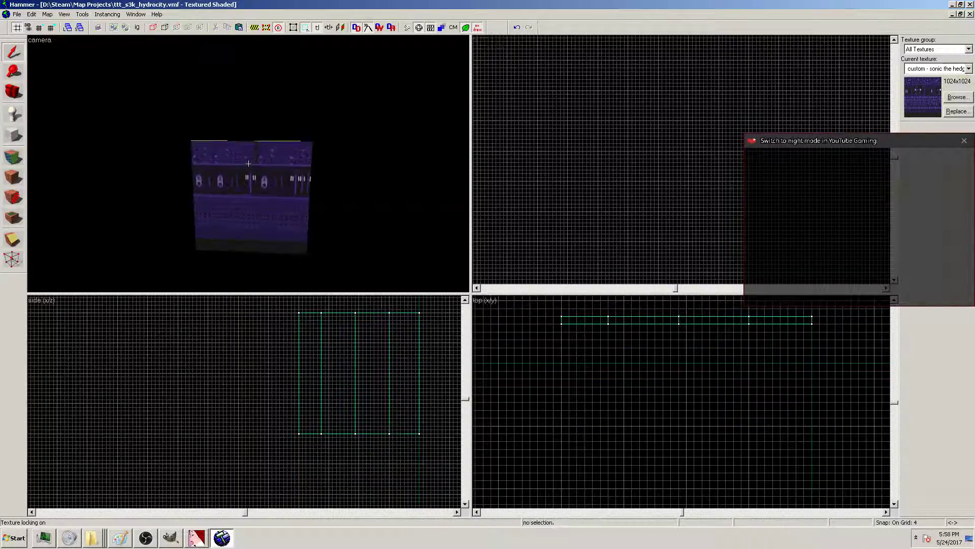
key("w")
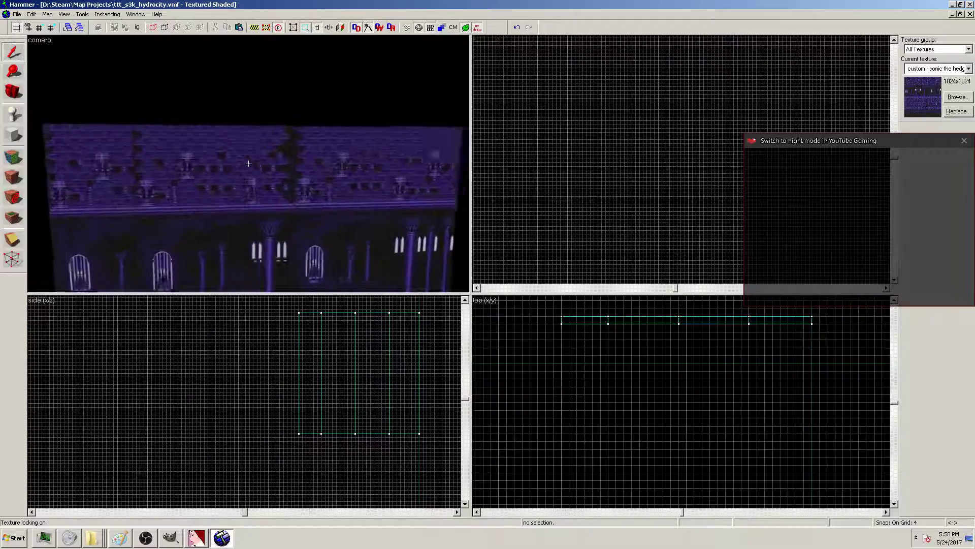
key("s")
key("z")
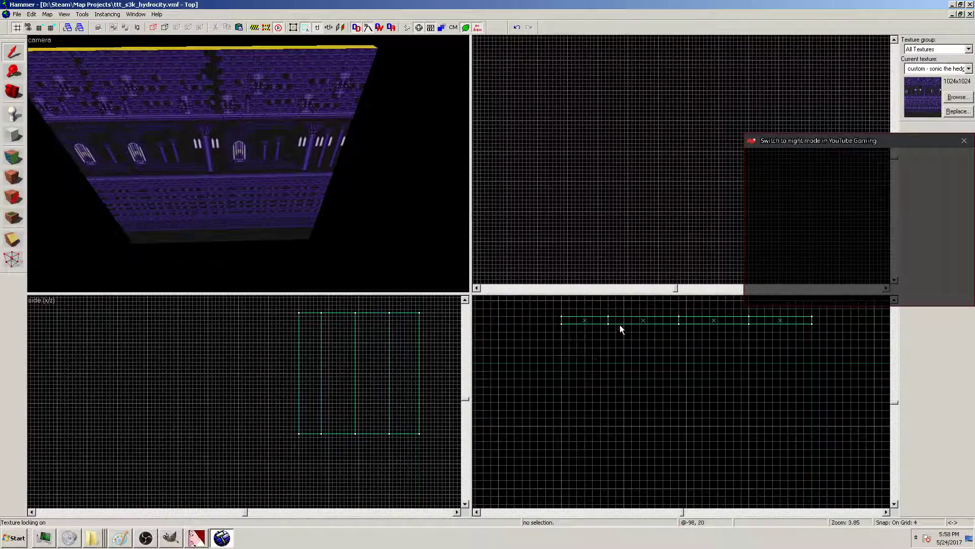
Try stacking the wall panels one behind another and trimming them to a common 32-unit width
mouse_move(590, 324)
left_mouse_down()
mouse_move(631, 333)
mouse_move(721, 326)
left_mouse_up()
left_click(713, 318)
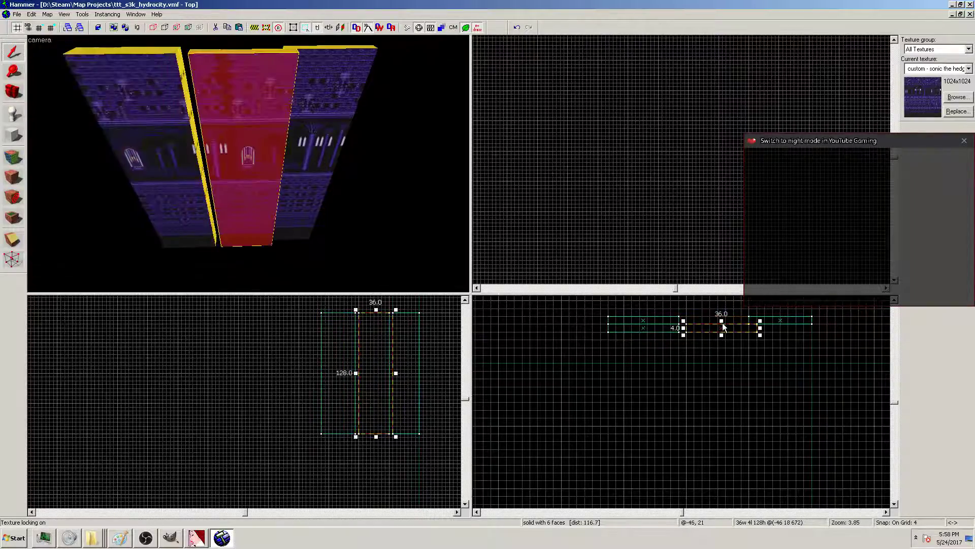
left_click_drag(648, 308, 637, 307)
left_click(782, 324)
mouse_move(782, 320)
left_mouse_down()
mouse_move(642, 309)
mouse_move(700, 313)
mouse_move(672, 340)
mouse_move(669, 326)
left_mouse_up()
key("Escape")
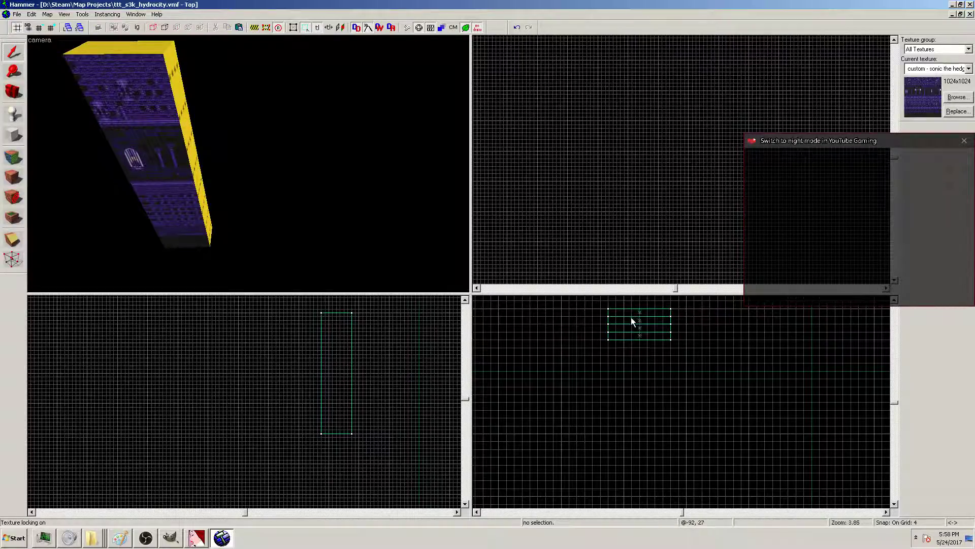
Undo the stacking and trimming to restore the straight row of four wall panels
key("ctrl+z")
key("ctrl+z")
key("ctrl+z")
key("ctrl+z")
key("ctrl+z")
key("ctrl+z")
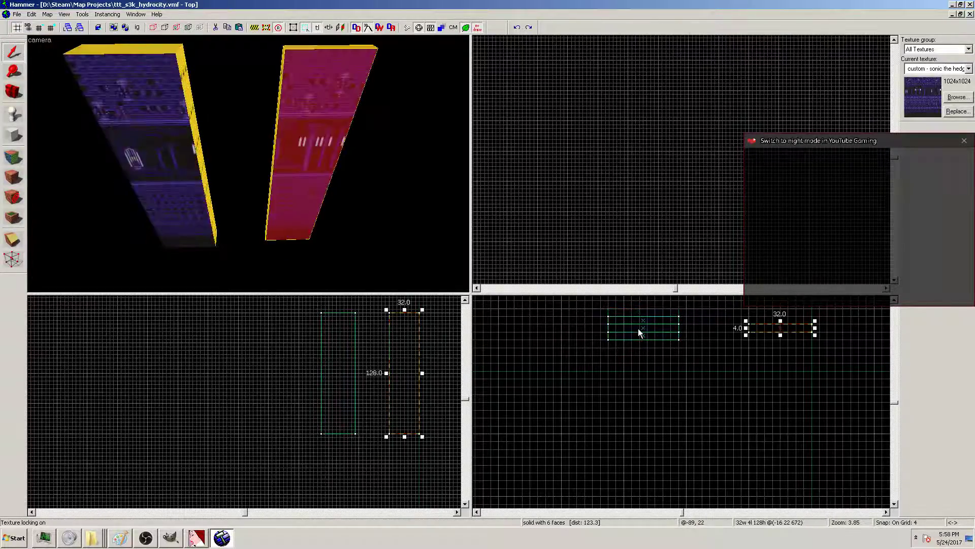
key("ctrl+y")
key("ctrl+y")
key("ctrl+y")
key("ctrl+y")
key("ctrl+y")
key("ctrl+y")
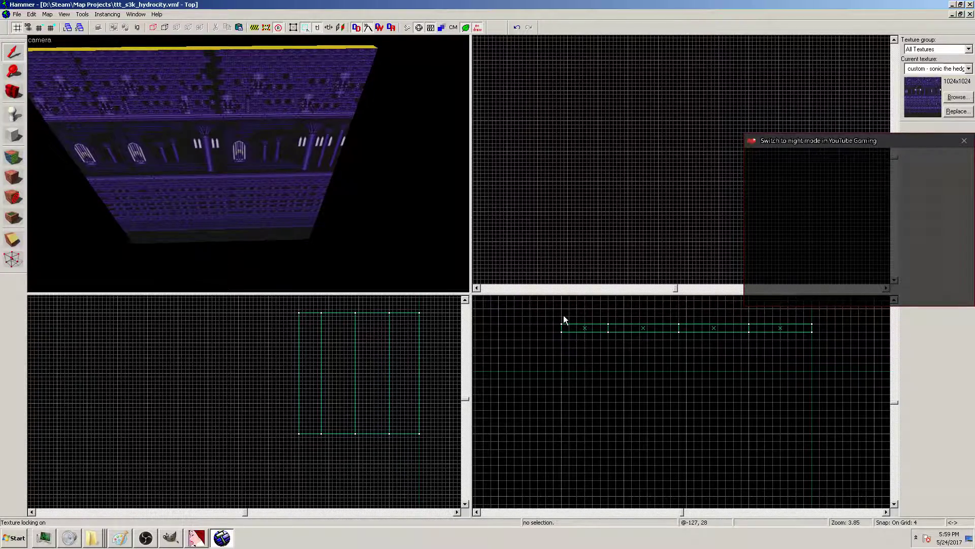
Select each of the four wall panels in turn to check its width
left_click(587, 330)
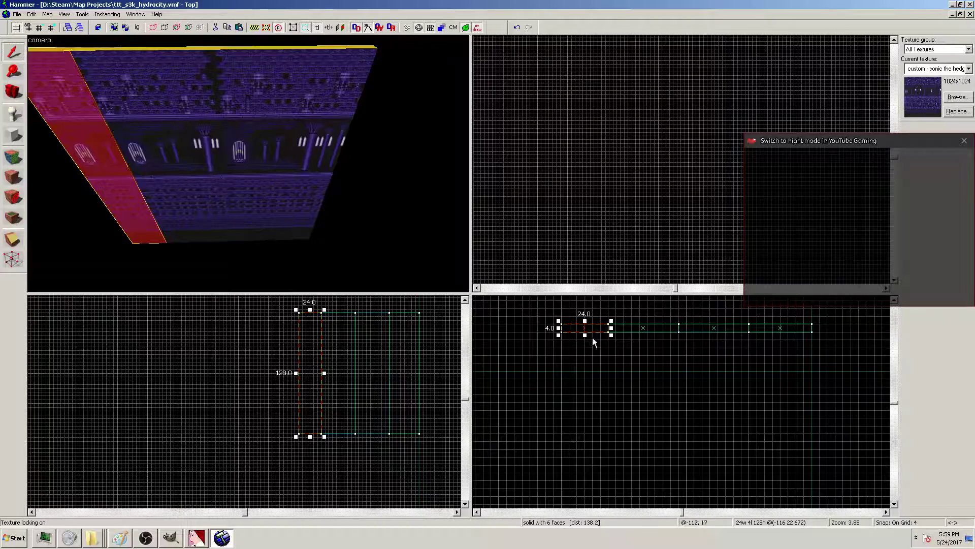
left_click(591, 338)
left_click(588, 329)
left_click(642, 328)
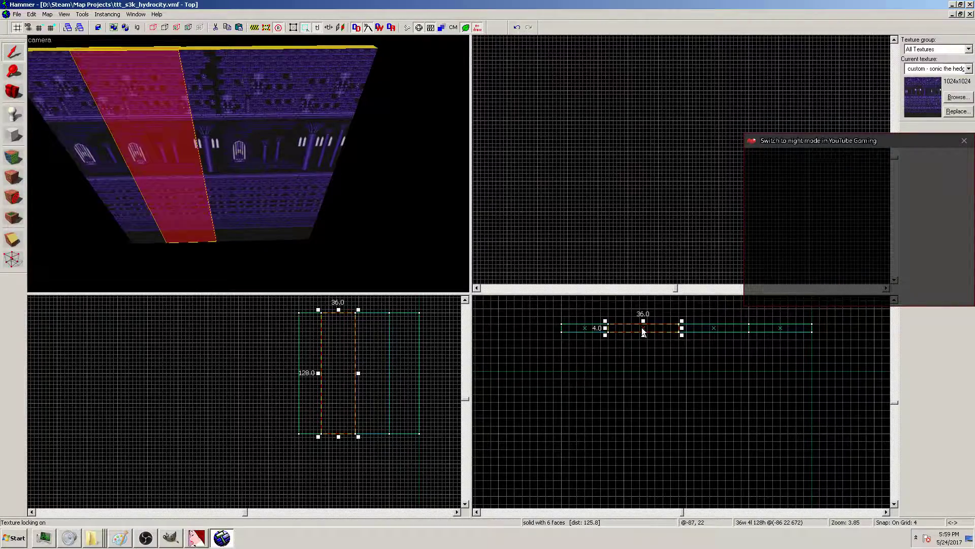
left_click(712, 331)
left_click(715, 329)
left_click(776, 331)
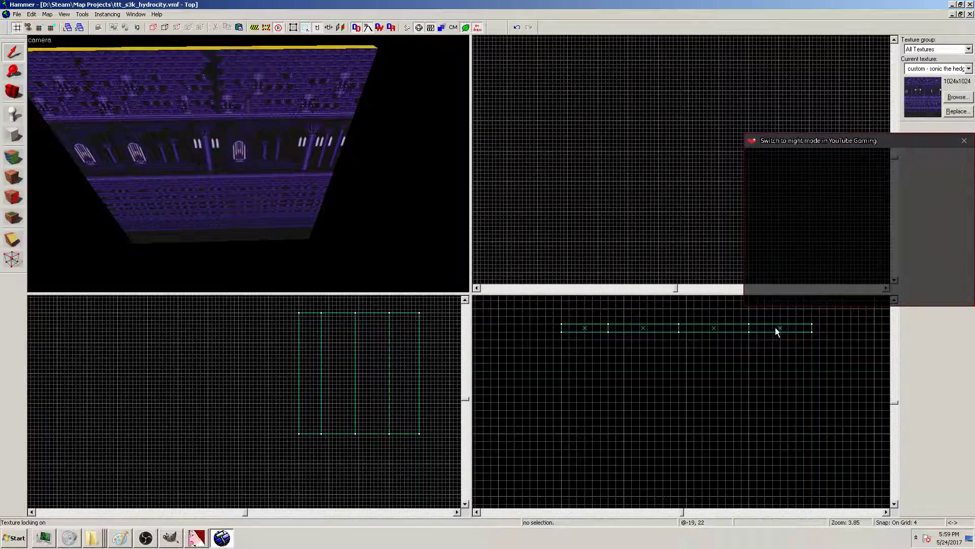
left_click(780, 330)
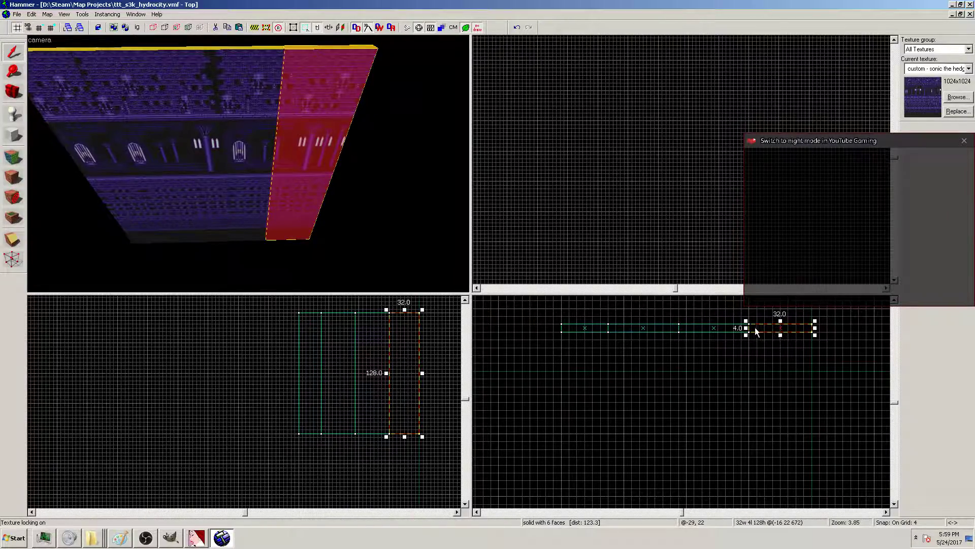
left_click(588, 328)
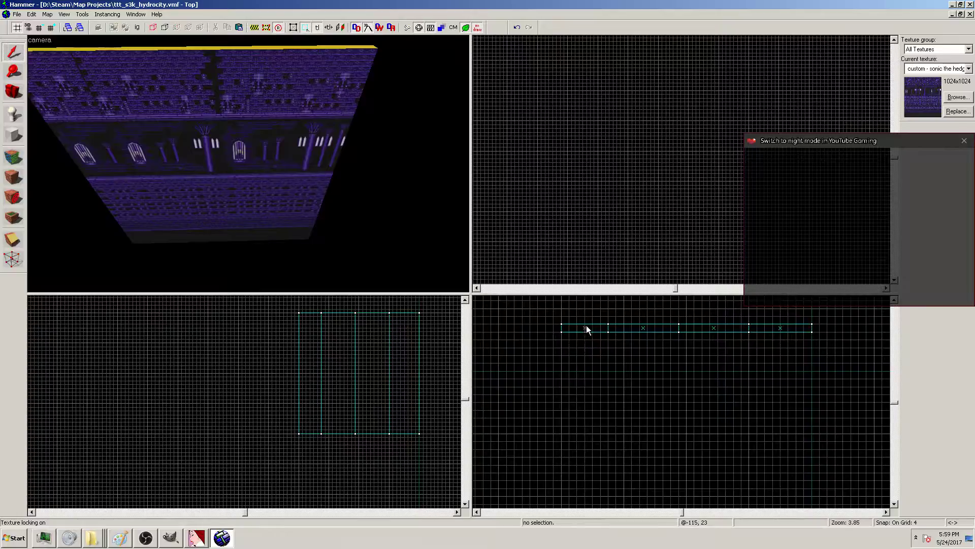
left_click(586, 328)
left_click(642, 328)
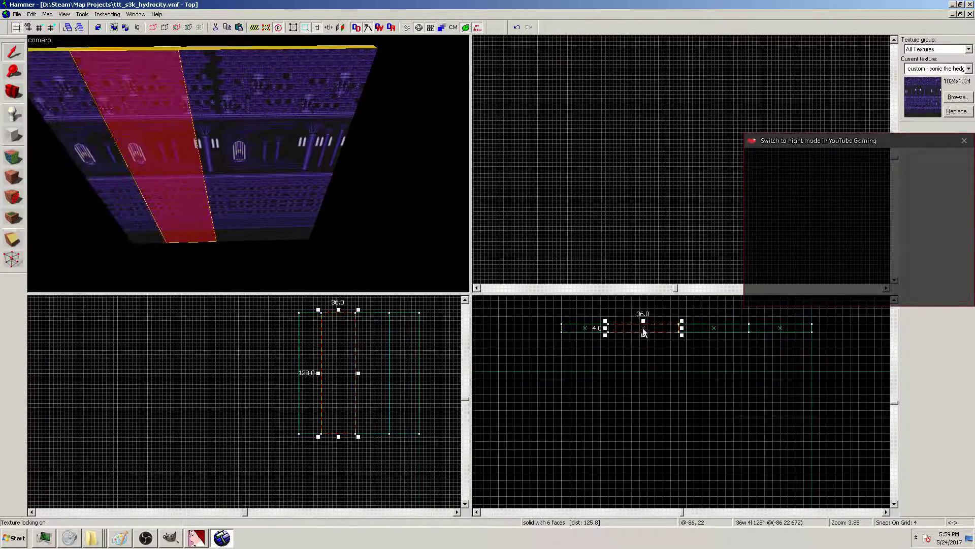
left_click(713, 328)
left_click(780, 329)
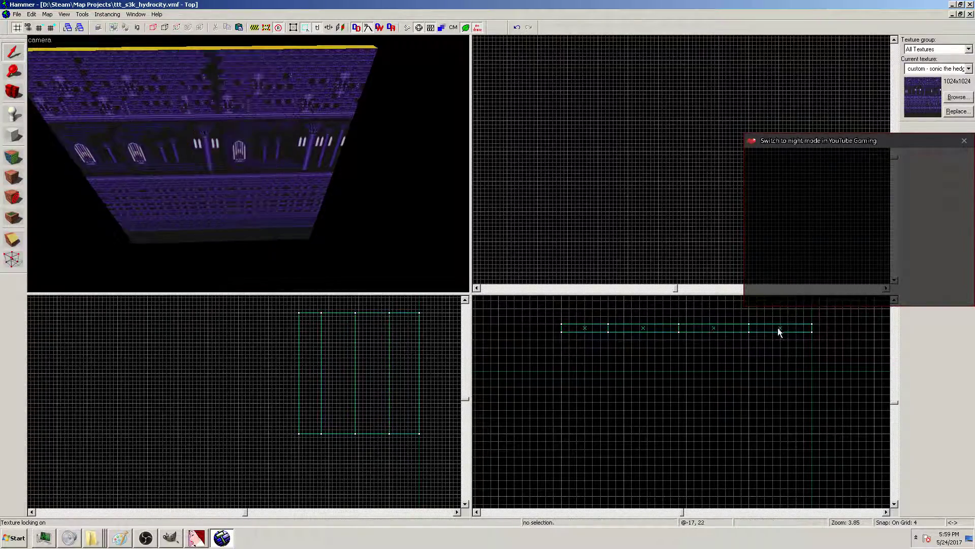
Widen the 32-unit end panel by 4 units and narrow the 24-unit panel at the opposite end to 20 units
left_click(792, 328)
left_click_drag(815, 328, 825, 327)
left_click(725, 330)
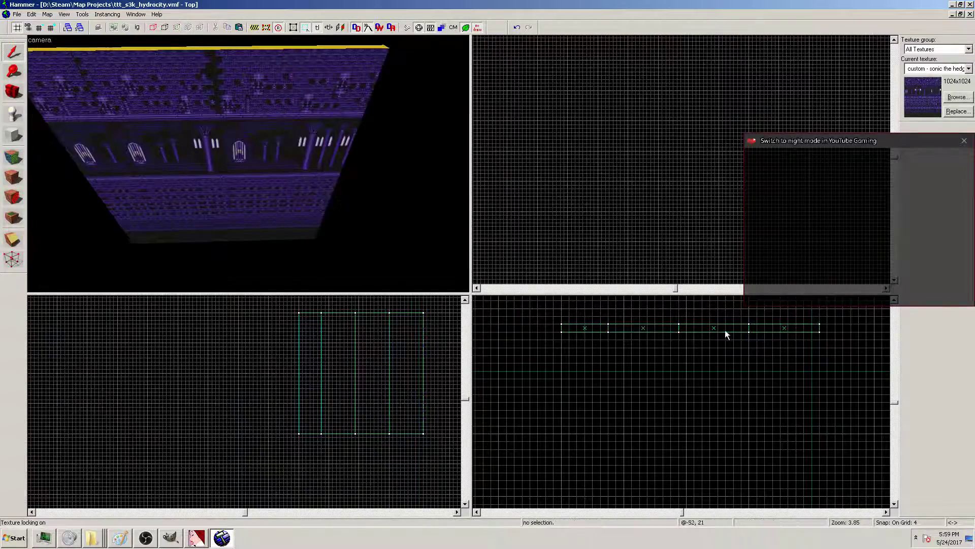
left_click(586, 332)
left_click_drag(561, 328, 567, 331)
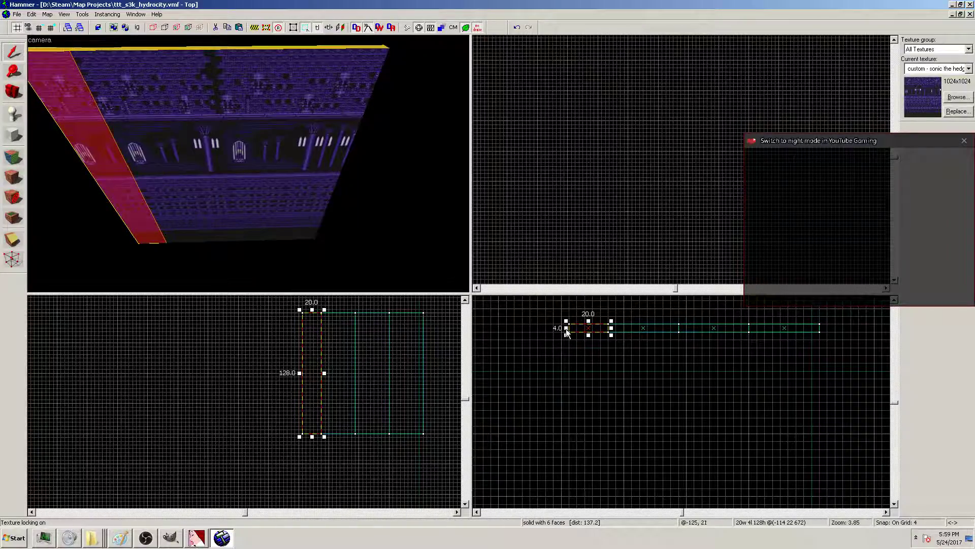
left_click(610, 339)
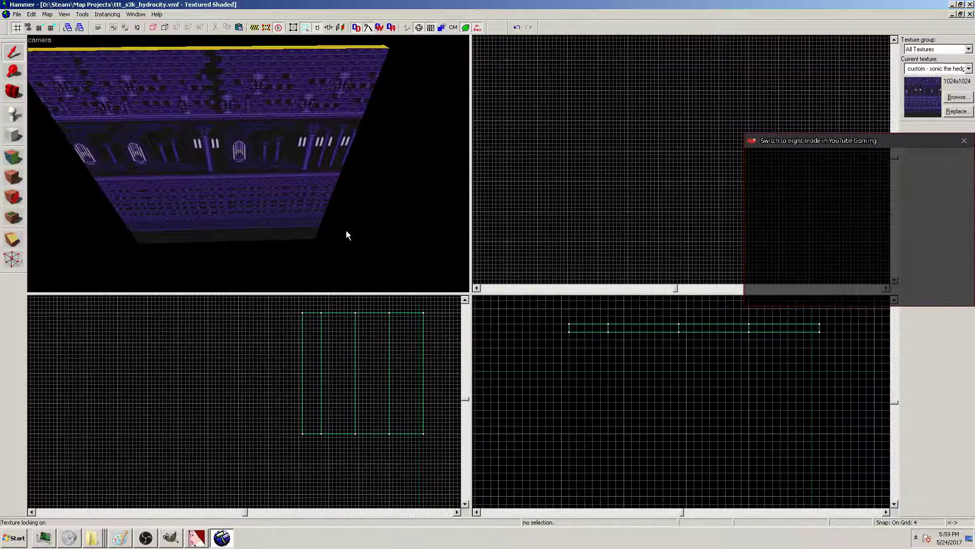
Angle the 20-unit panel's face by pulling its outer front corner forward 8 units with the Vertex Tool
left_click(587, 327)
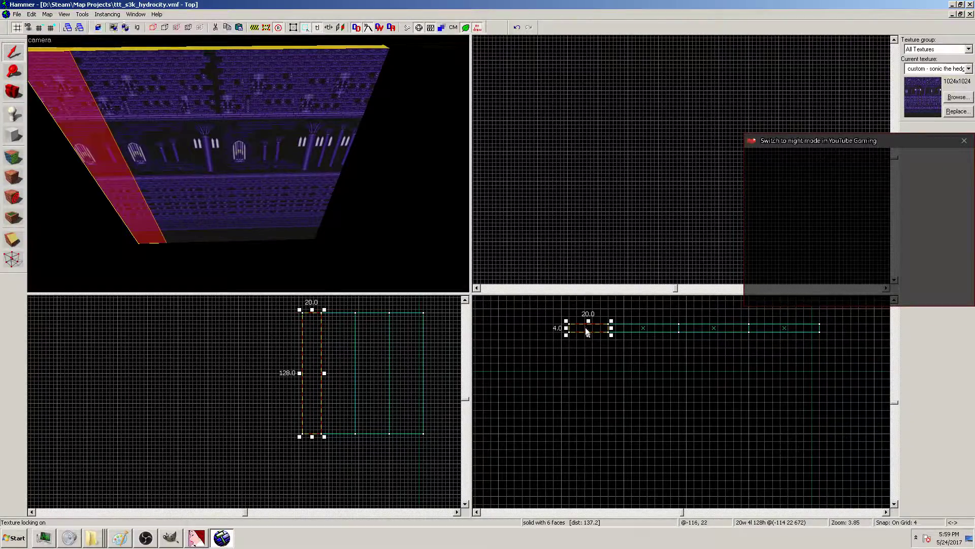
left_click(12, 259)
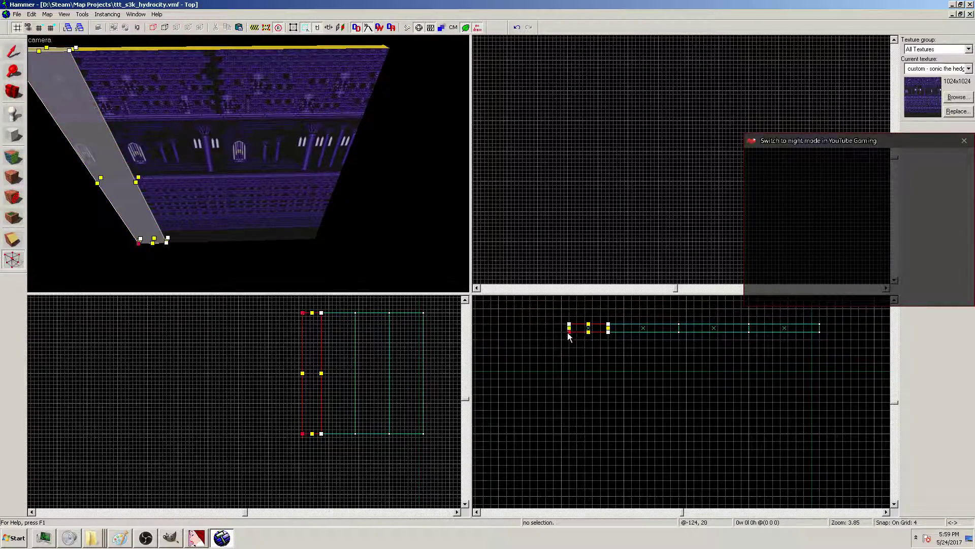
left_click_drag(568, 332, 569, 343)
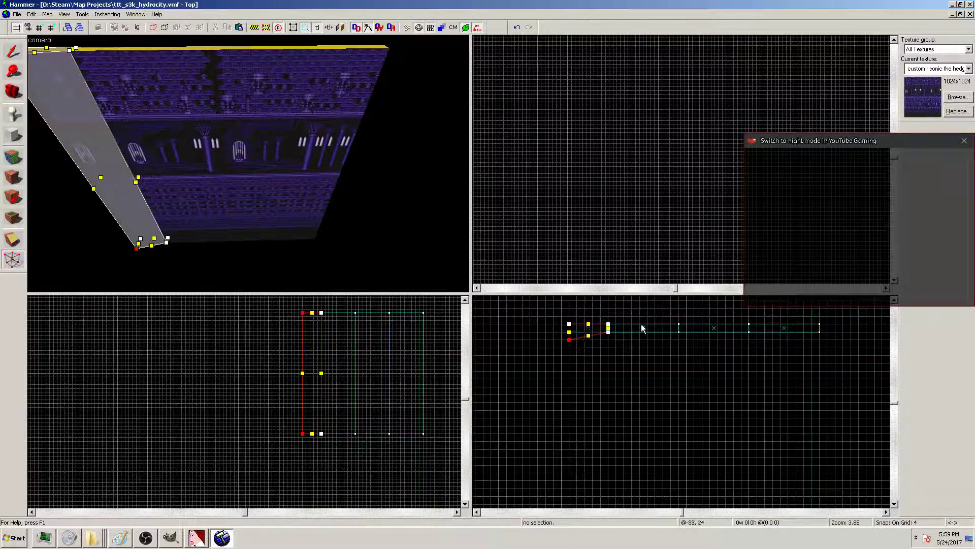
mouse_move(571, 341)
left_mouse_down()
mouse_move(570, 361)
mouse_move(568, 348)
left_mouse_up()
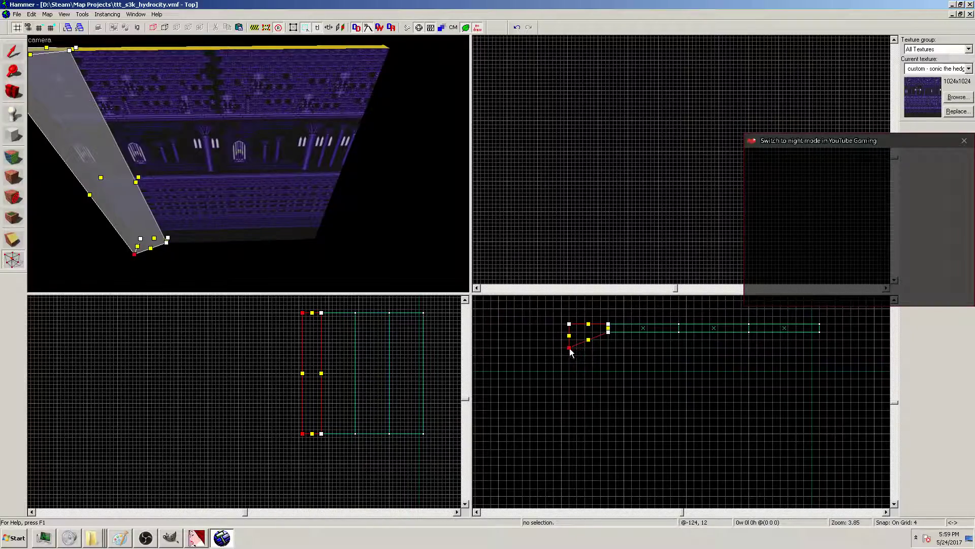
left_click(13, 51)
left_click(246, 255)
left_click(195, 161)
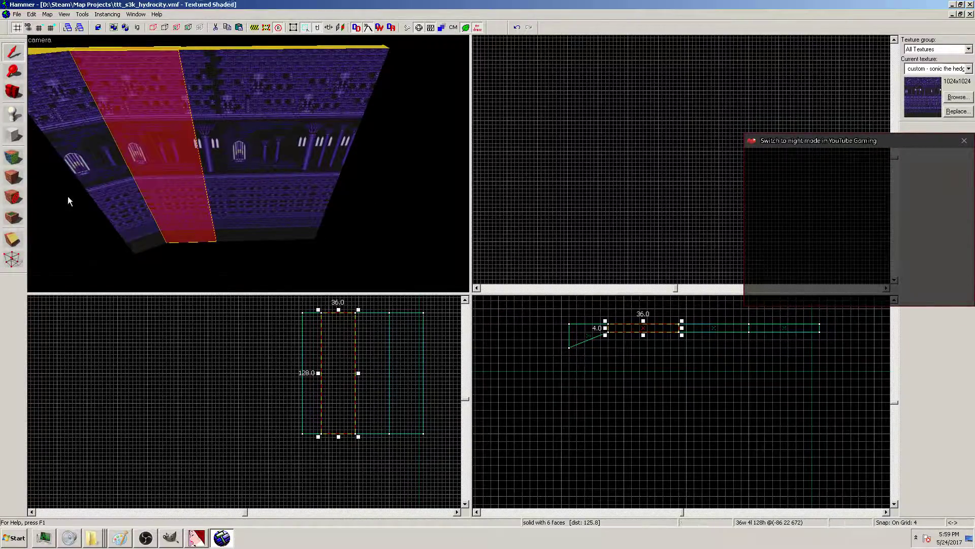
left_click(621, 342)
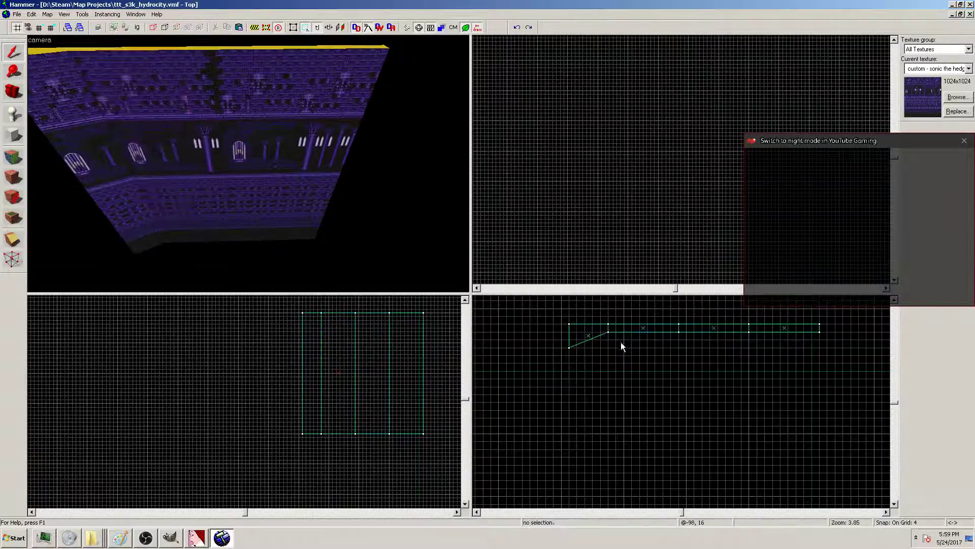
Undo the vertex edits on the 20-unit panel, restoring its rectangular shape
left_click(598, 337)
key("ctrl+z")
left_click(590, 330)
key("Escape")
left_click_drag(569, 316, 806, 366)
key("Escape")
Switch to Firefox, run a web search for 128/32, and close the browser to return to the map
left_click(3, 533)
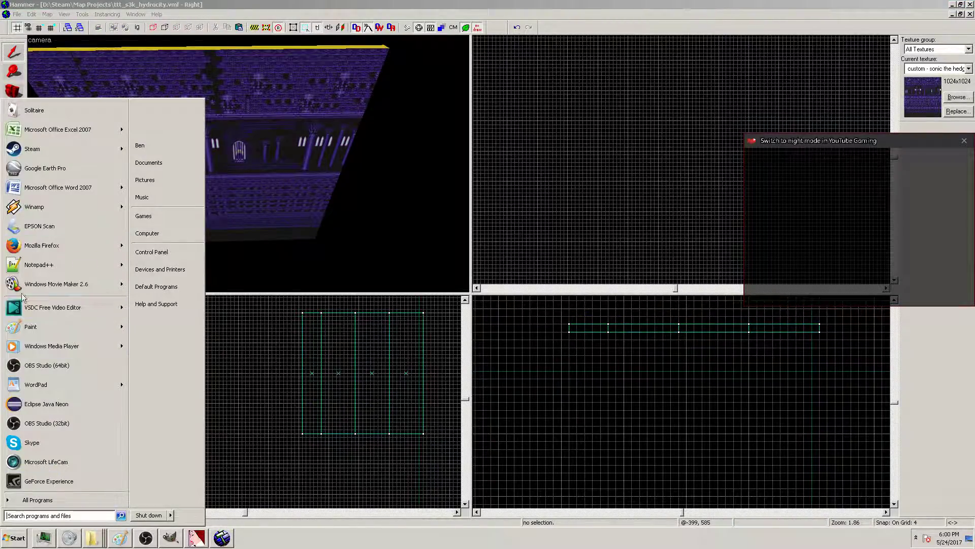
mouse_move(26, 243)
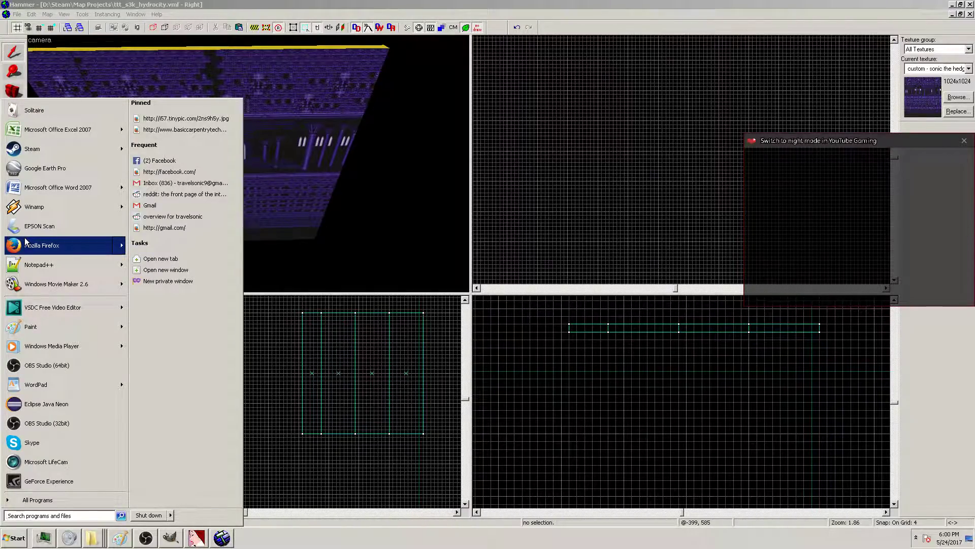
left_click(26, 239)
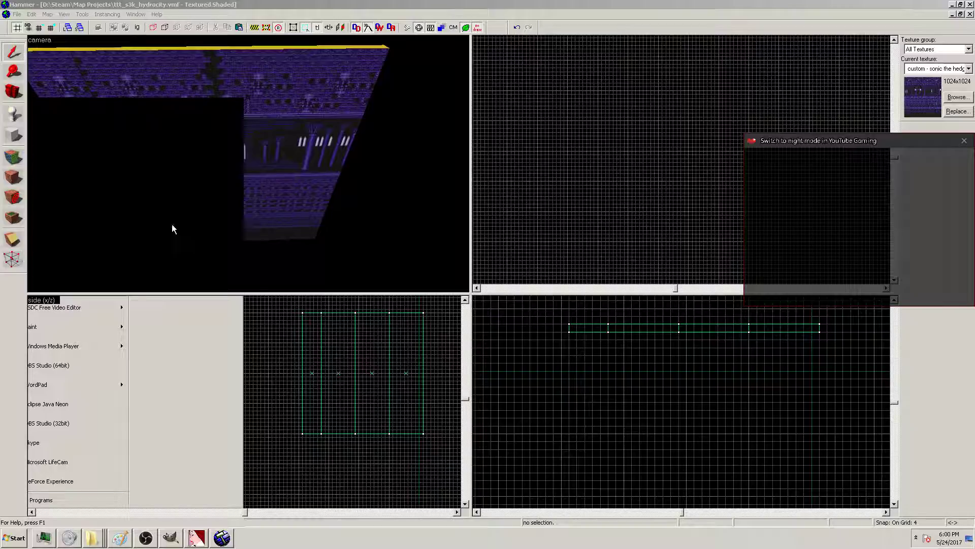
type("16/")
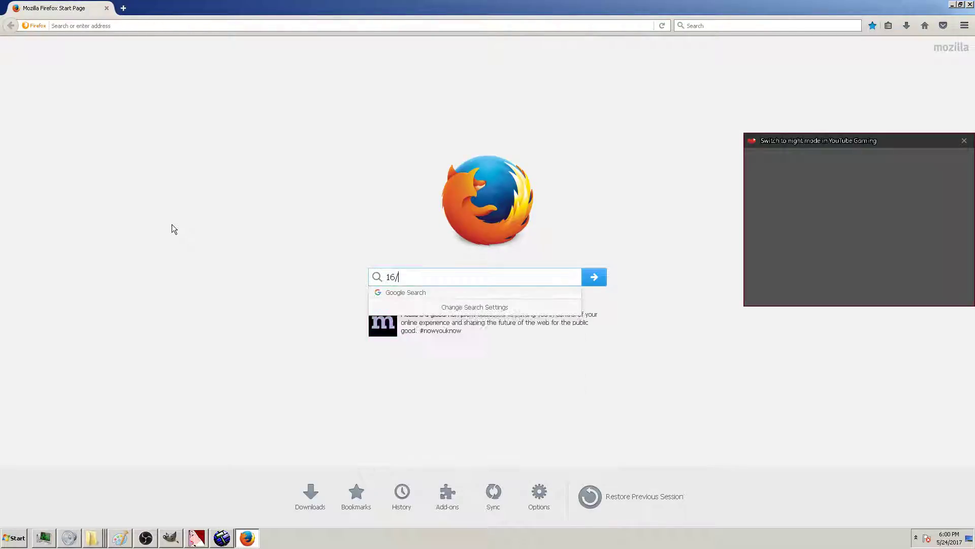
key("BackSpace")
key("BackSpace")
key("BackSpace")
type("1")
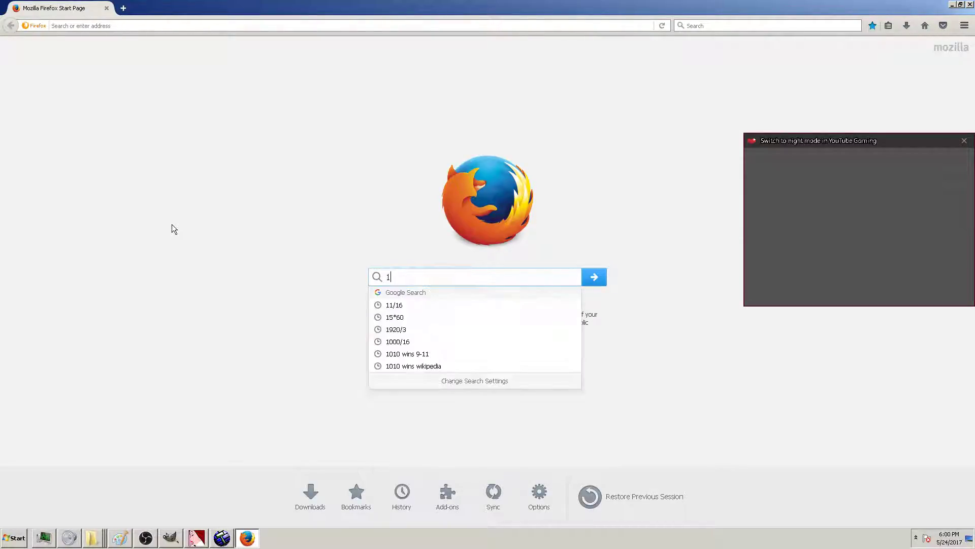
type("28/32")
key("Return")
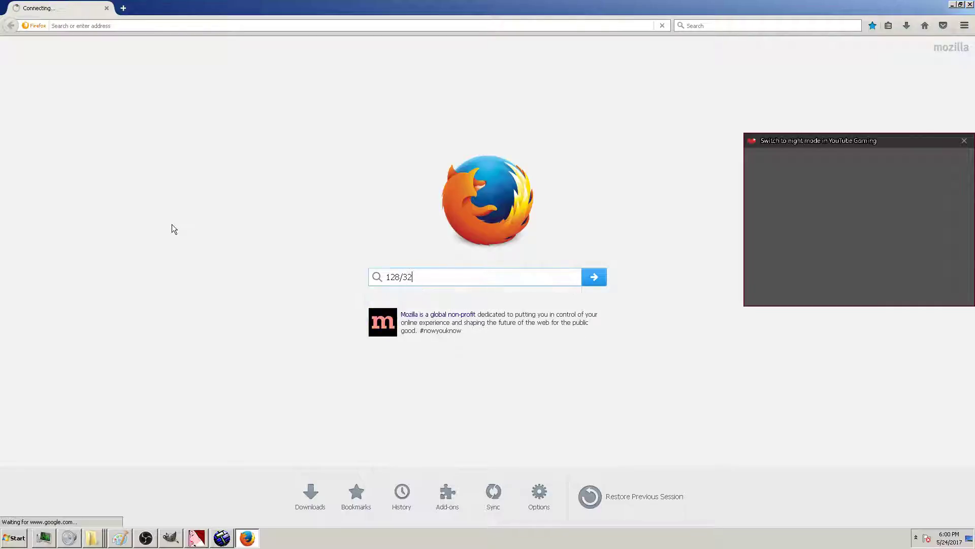
left_click(970, 5)
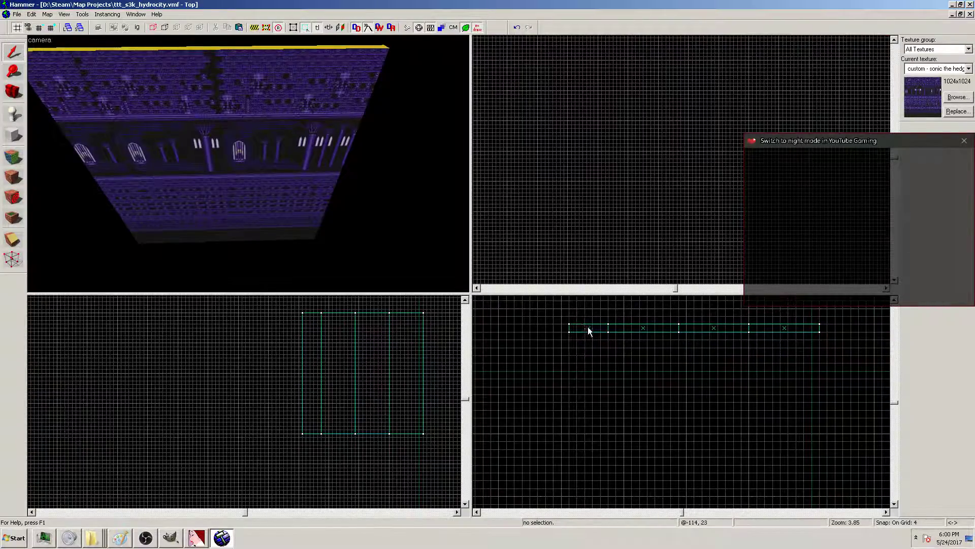
Resize all four wall panels to 32 units wide and line them up 8 units forward of their original line
left_click(588, 331)
mouse_move(588, 331)
left_mouse_down()
mouse_move(591, 346)
mouse_move(636, 345)
left_mouse_up()
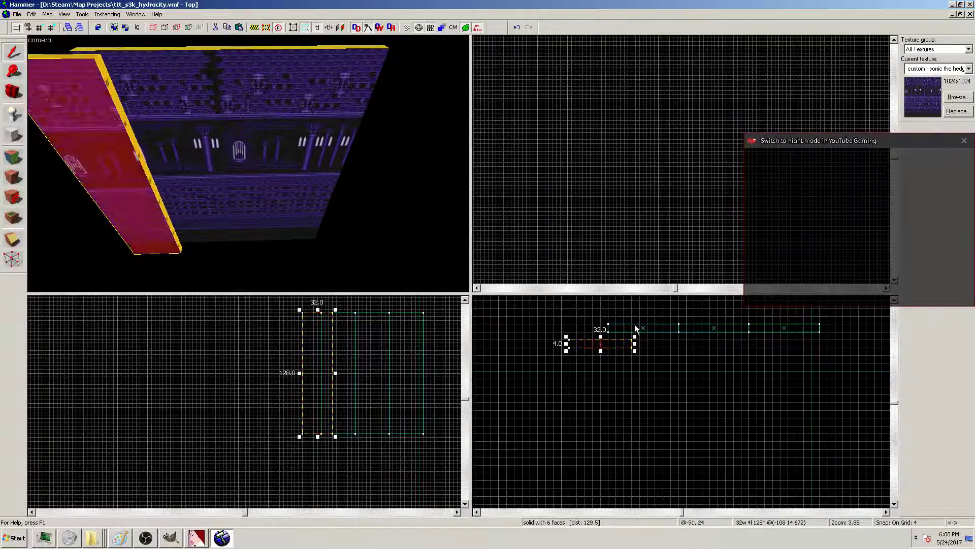
left_click(637, 328)
left_click(643, 327)
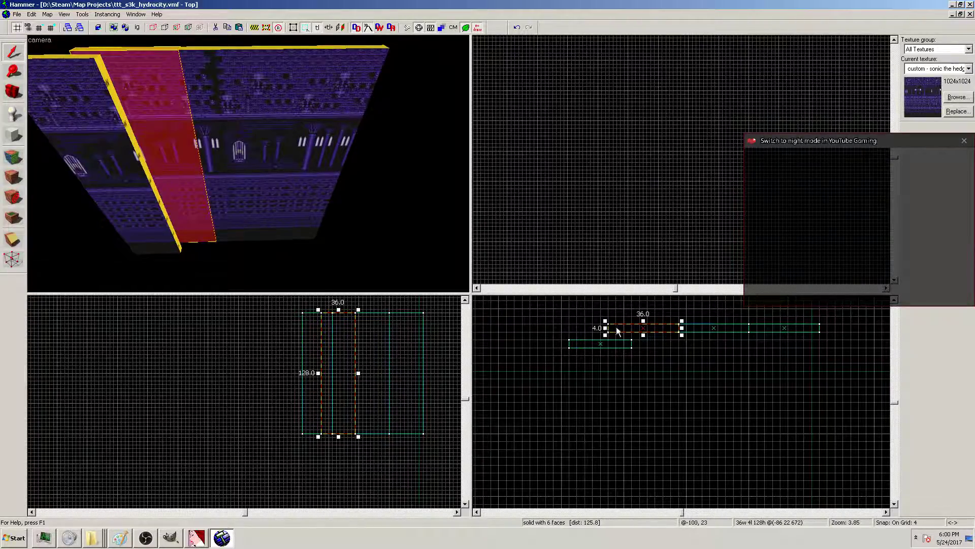
left_click_drag(606, 329, 698, 328)
mouse_move(678, 329)
left_mouse_down()
mouse_move(682, 346)
mouse_move(715, 339)
mouse_move(695, 347)
mouse_move(767, 346)
mouse_move(786, 336)
mouse_move(760, 344)
left_mouse_up()
left_click(709, 325)
left_click(714, 329)
left_click(751, 321)
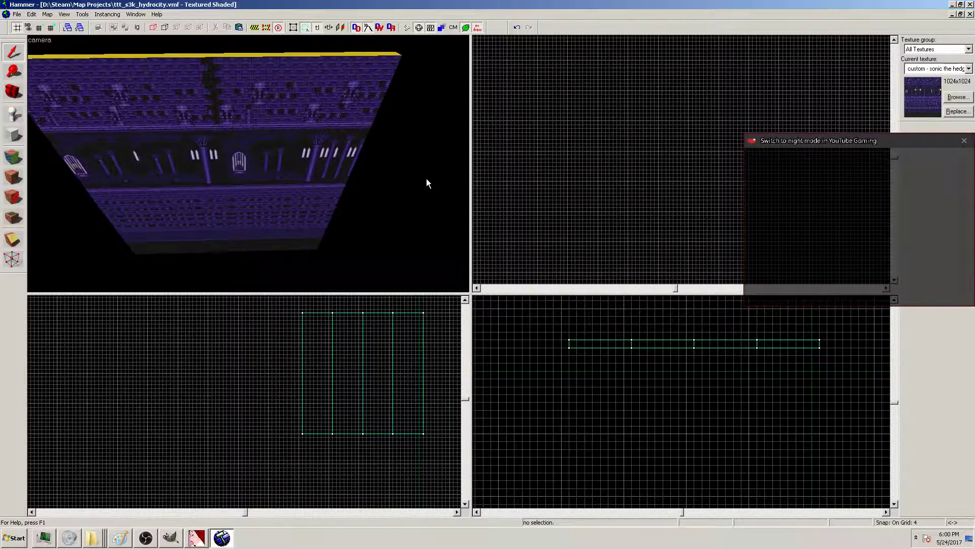
Select the four-panel row and move it 8 units along its length and 4 units forward
mouse_move(571, 331)
left_mouse_down()
mouse_move(662, 353)
mouse_move(745, 357)
mouse_move(845, 344)
left_mouse_up()
key("Return")
left_click(803, 324)
left_click_drag(619, 315, 965, 379)
left_click_drag(708, 346, 599, 352)
left_click(587, 314)
left_click(557, 354)
Pull the outer front corners of both end panels 24 units forward with the Vertex Tool
key("shift+v")
left_click_drag(527, 357, 527, 402)
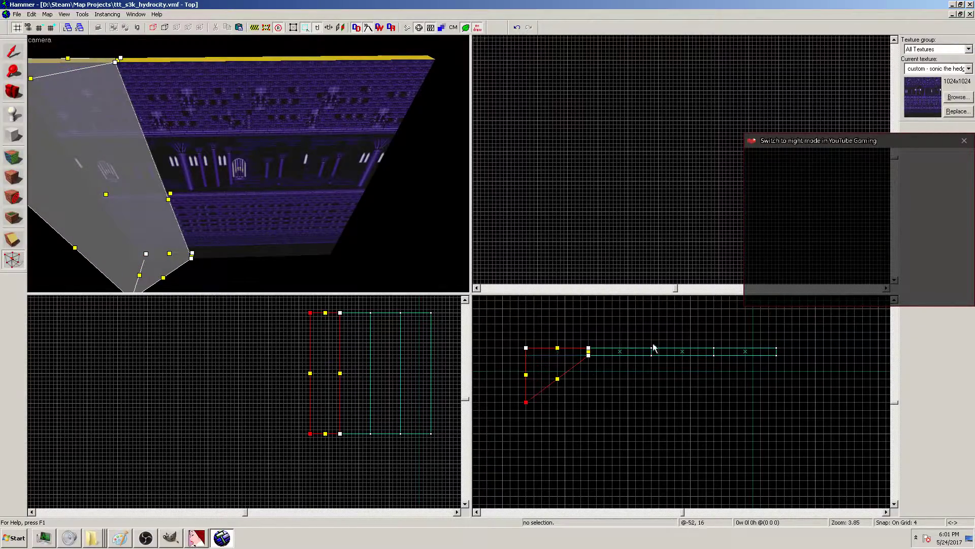
left_click(620, 354)
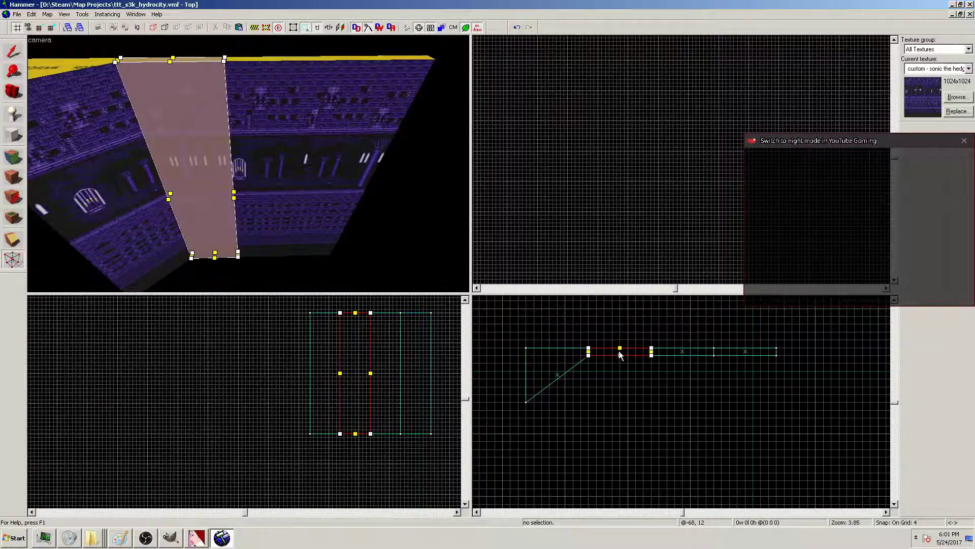
left_click(747, 353)
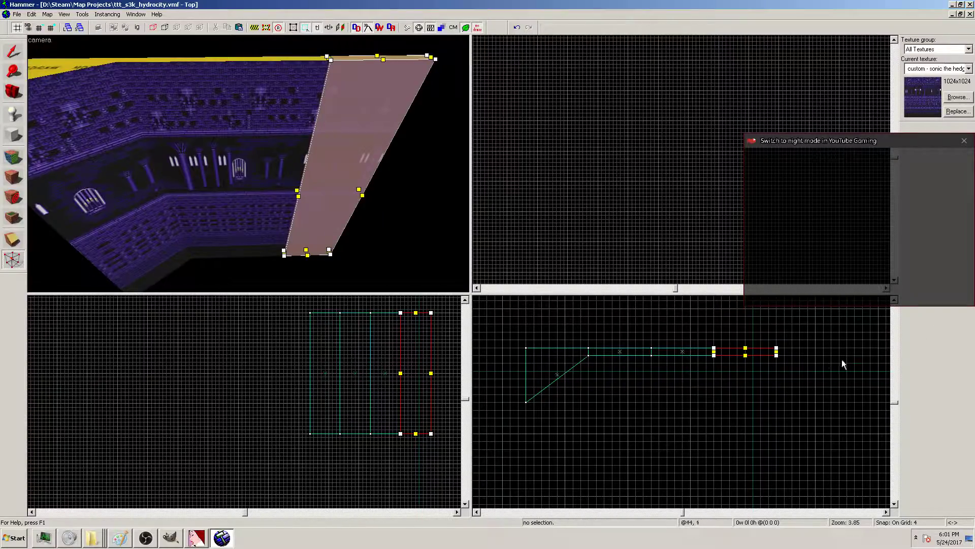
mouse_move(778, 356)
left_mouse_down()
mouse_move(780, 413)
mouse_move(775, 396)
mouse_move(777, 404)
left_mouse_up()
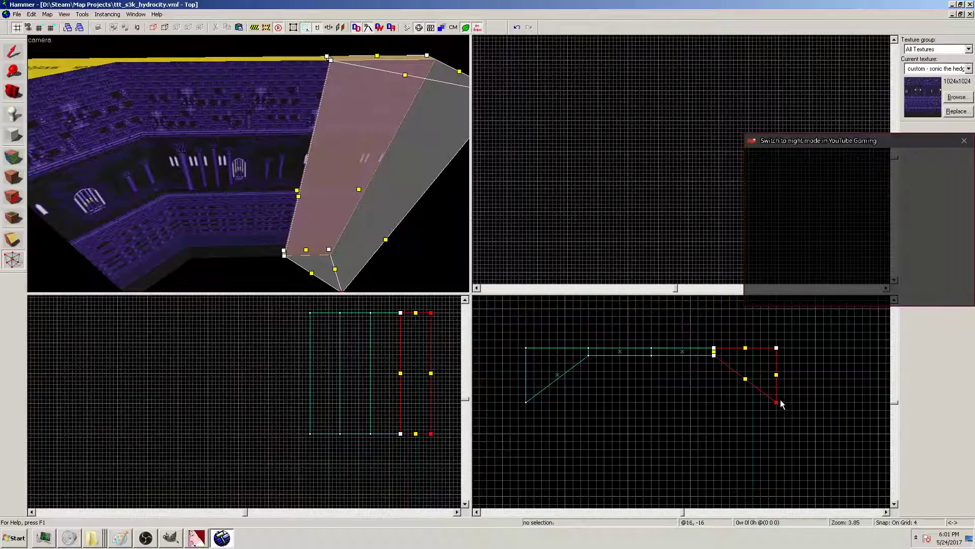
Push the middle panels' shared back corner 12 units and shared front corner 4 units backward to form a peak
left_click(622, 354)
mouse_move(650, 348)
left_mouse_down()
mouse_move(651, 325)
mouse_move(650, 346)
left_mouse_up()
left_click(651, 348)
left_click(682, 354)
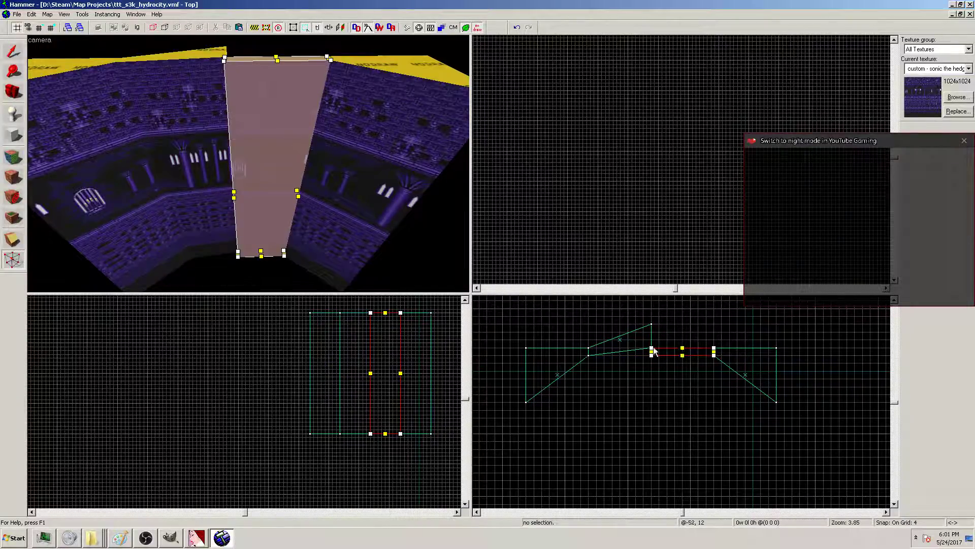
left_click(655, 351)
left_click(653, 358)
mouse_move(652, 349)
left_mouse_down()
mouse_move(651, 325)
mouse_move(653, 348)
left_mouse_up()
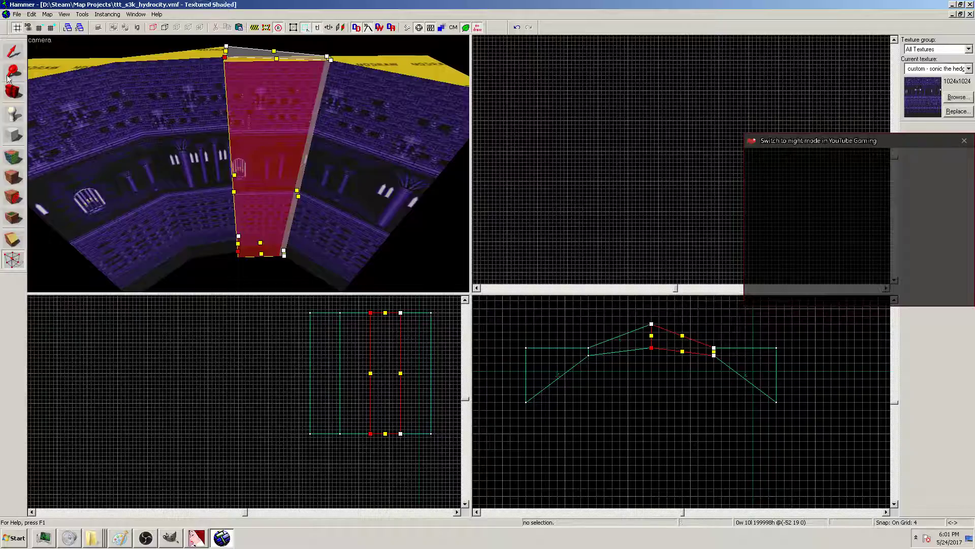
Leave vertex editing and examine how the texture follows the curved four-panel wall in the 3D view
left_click(14, 52)
left_click(62, 46)
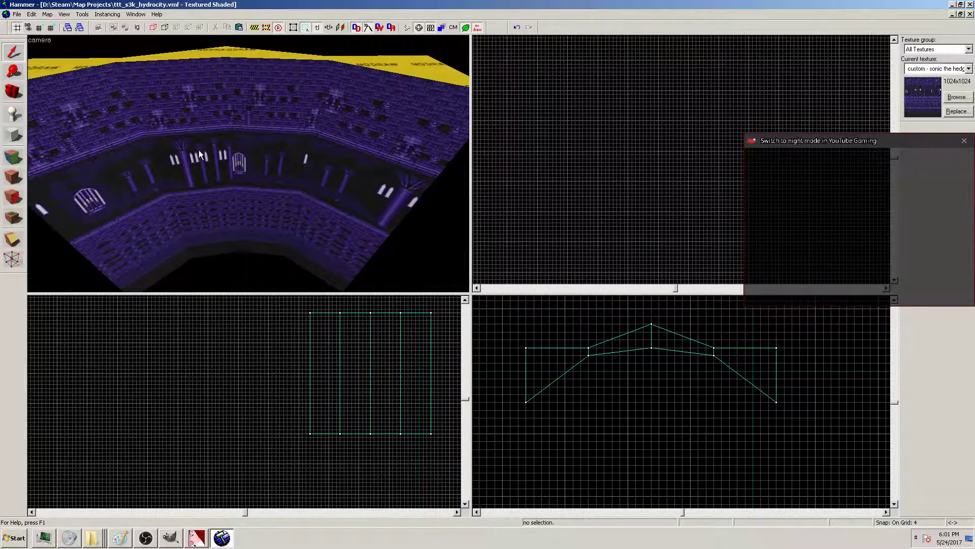
key("z")
key("w")
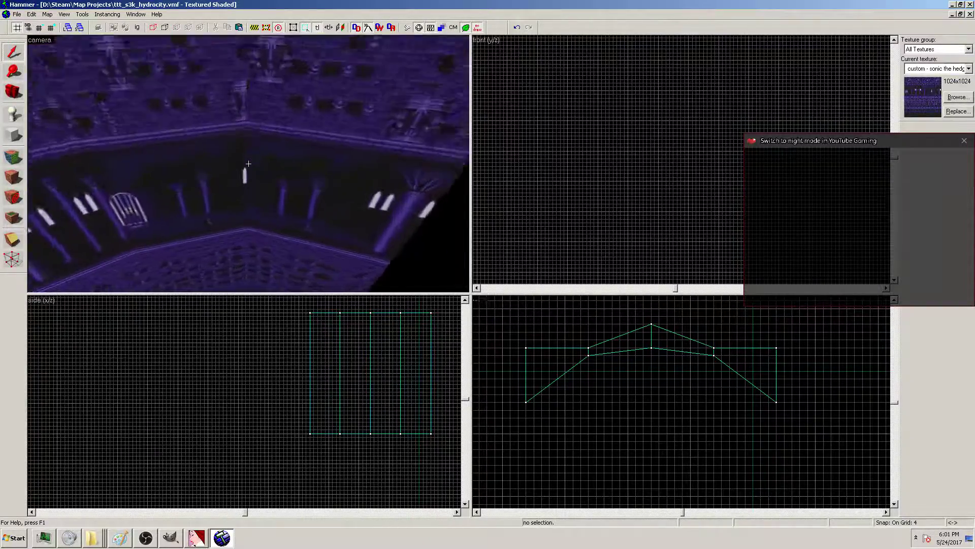
key("w")
key("s")
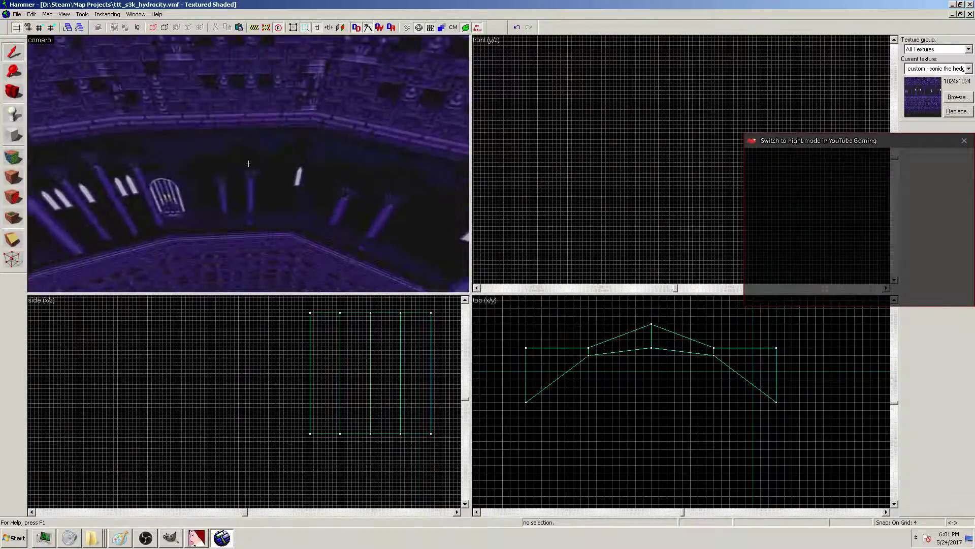
key("s")
key("z")
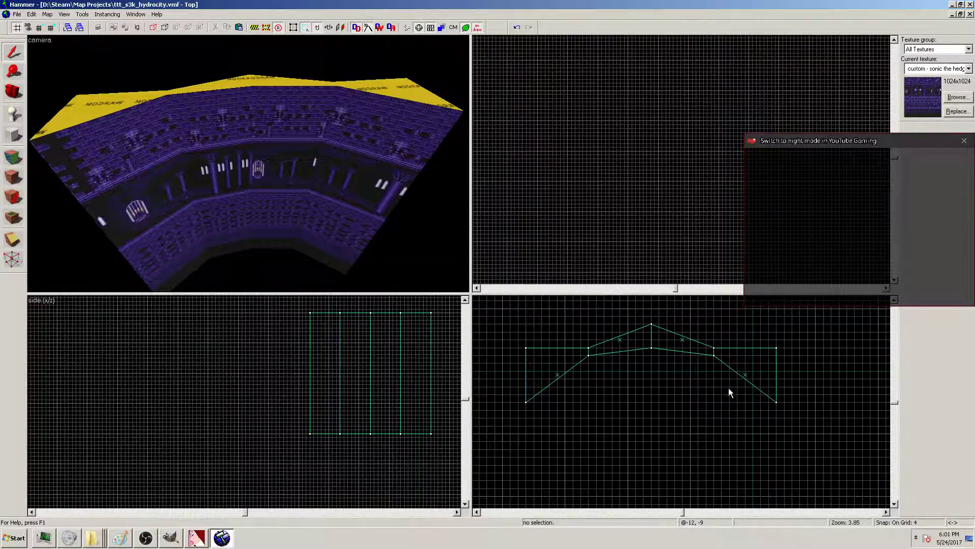
Undo the vertex edits on all four panels, restoring the flat row
key("ctrl+z")
key("ctrl+z")
key("ctrl+z")
key("ctrl+z")
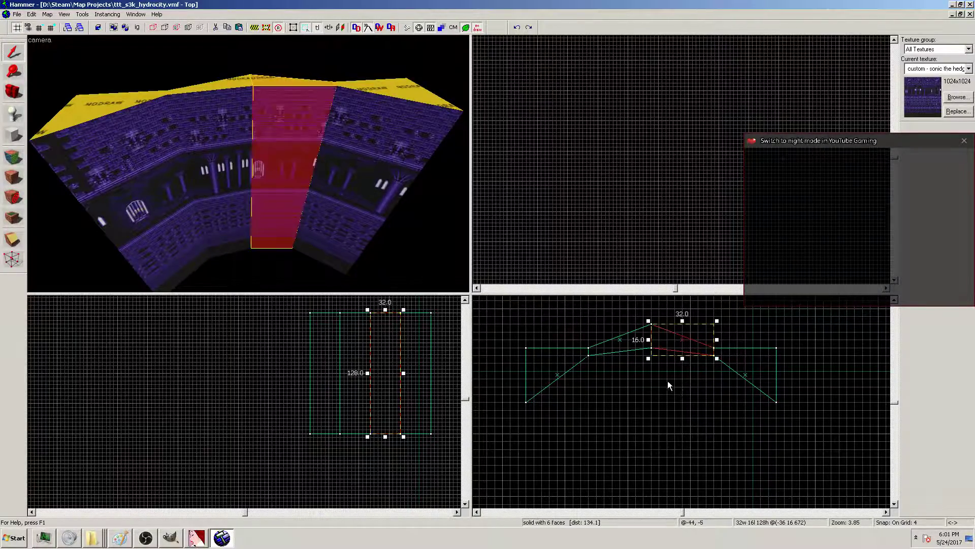
left_click(558, 351)
left_click(586, 372)
Duplicate the four-panel row and align the copy 8 units behind the original at the same height
mouse_move(523, 341)
left_mouse_down()
mouse_move(787, 364)
mouse_move(550, 337)
mouse_move(562, 359)
mouse_move(784, 358)
left_mouse_up()
key("ctrl+c")
key("ctrl+v")
left_click_drag(619, 347, 641, 335)
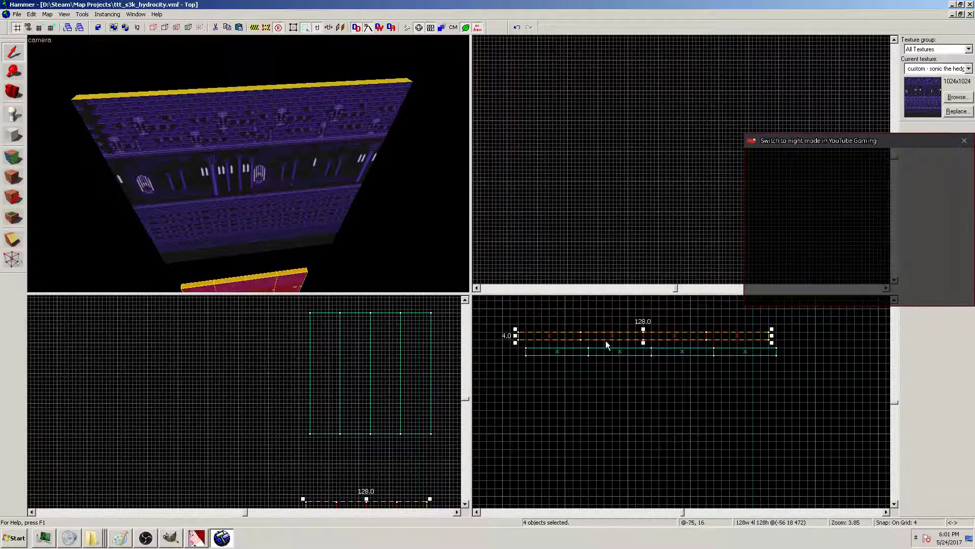
mouse_move(399, 502)
left_mouse_down()
mouse_move(407, 498)
mouse_move(387, 320)
mouse_move(398, 318)
left_mouse_up()
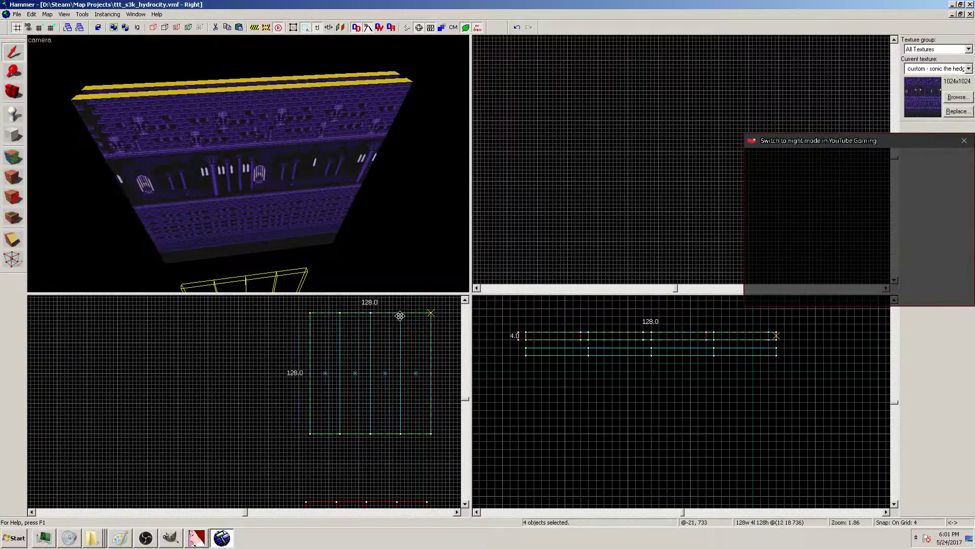
left_click(614, 315)
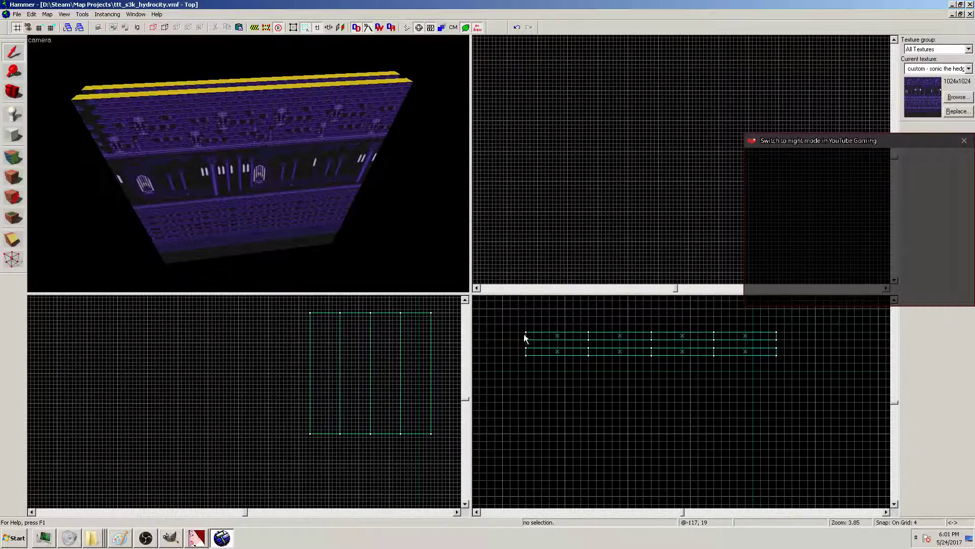
Narrow the first two front and back panel pairs to complementary 16-unit halves so that they do not overlap
left_click(569, 351)
left_click_drag(591, 352, 558, 350)
left_click_drag(528, 318, 554, 335)
left_click(602, 331)
left_click(619, 352)
left_click_drag(588, 352, 621, 352)
left_click(600, 325)
left_click(628, 340)
Narrow the third and fourth front and back panel pairs to complementary 16-unit halves
mouse_move(655, 337)
left_mouse_down()
mouse_move(623, 339)
mouse_move(655, 355)
mouse_move(697, 354)
mouse_move(688, 358)
left_mouse_up()
left_click(644, 318)
left_click(669, 355)
left_click(710, 340)
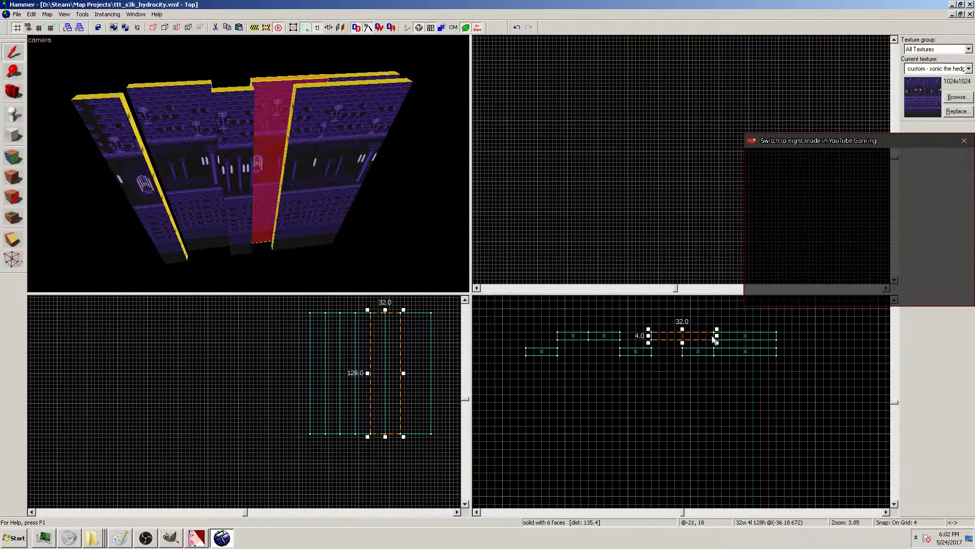
mouse_move(717, 340)
left_mouse_down()
mouse_move(682, 337)
mouse_move(721, 340)
mouse_move(733, 359)
mouse_move(754, 355)
mouse_move(745, 355)
mouse_move(747, 338)
left_mouse_up()
left_click(778, 339)
Move the back row of narrowed panels 8 units forward into the gaps, forming one continuous row of eight
key("Escape")
mouse_move(543, 324)
left_mouse_down()
mouse_move(744, 341)
mouse_move(741, 352)
left_mouse_up()
key("Escape")
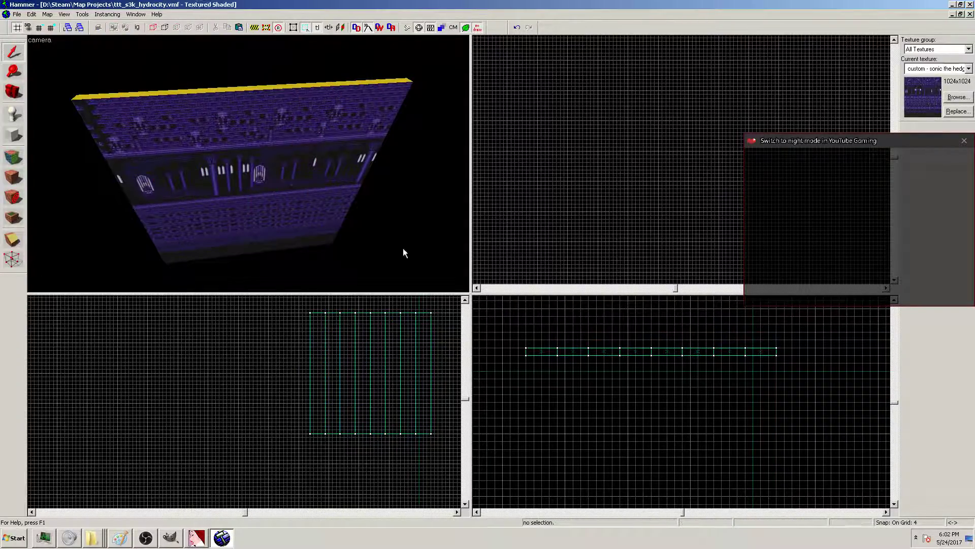
Examine the eight-panel wall in the 3D view to check how the texture lines up across the seams
key("z")
key("w")
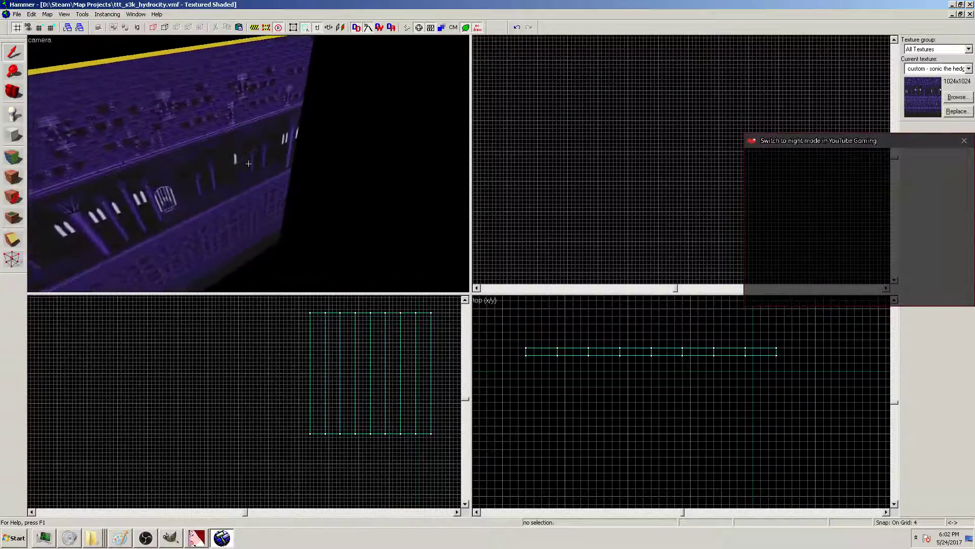
key("d")
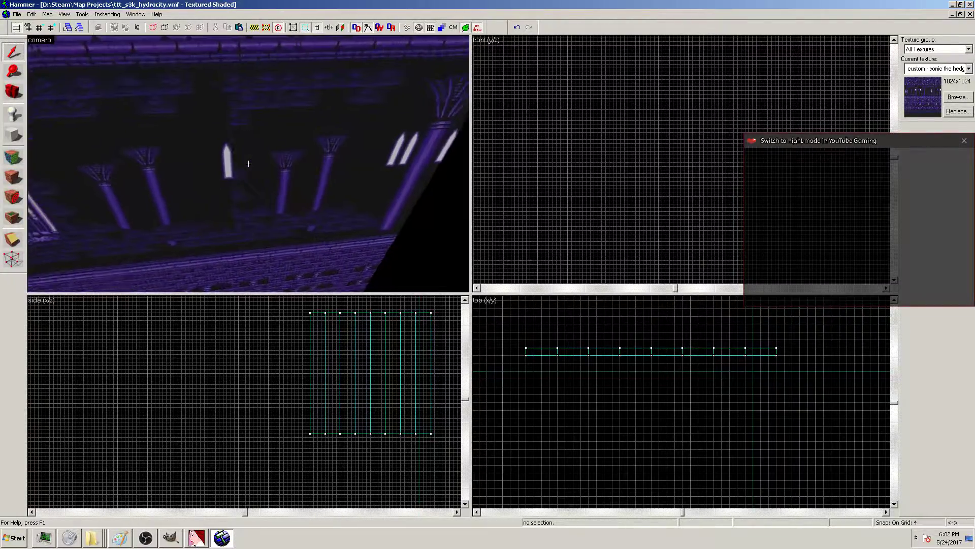
key("a")
key("s")
key("z")
left_click(724, 345)
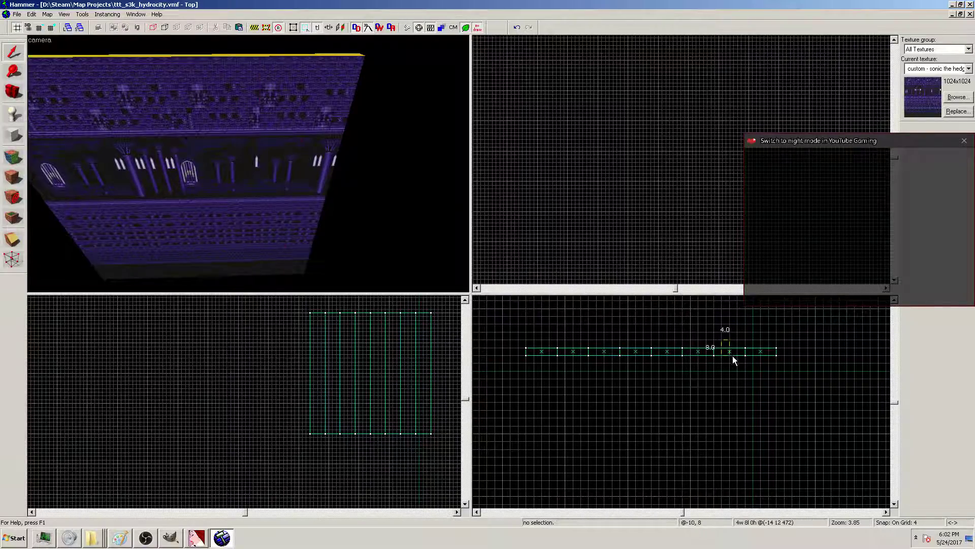
left_click(733, 358)
key("Escape")
left_click(413, 261)
key("z")
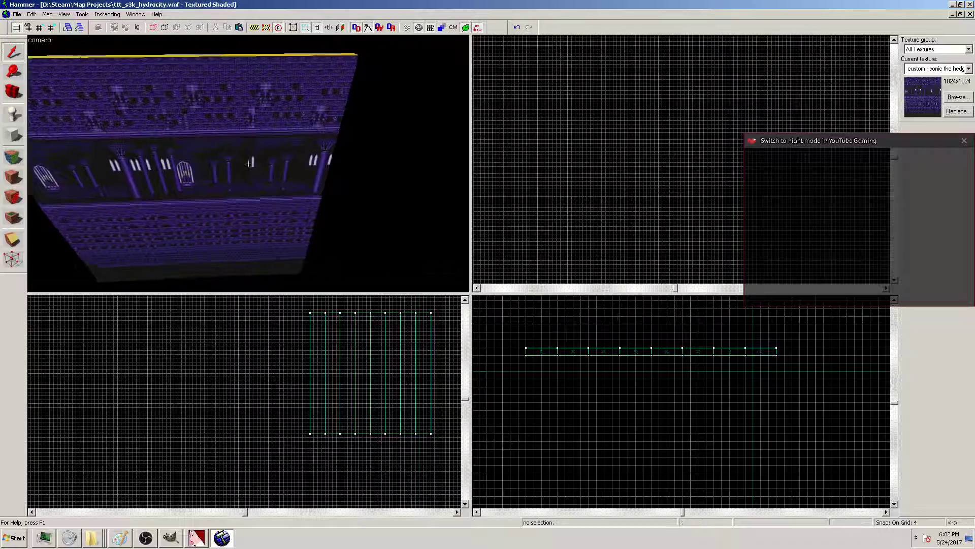
key("w")
key("s")
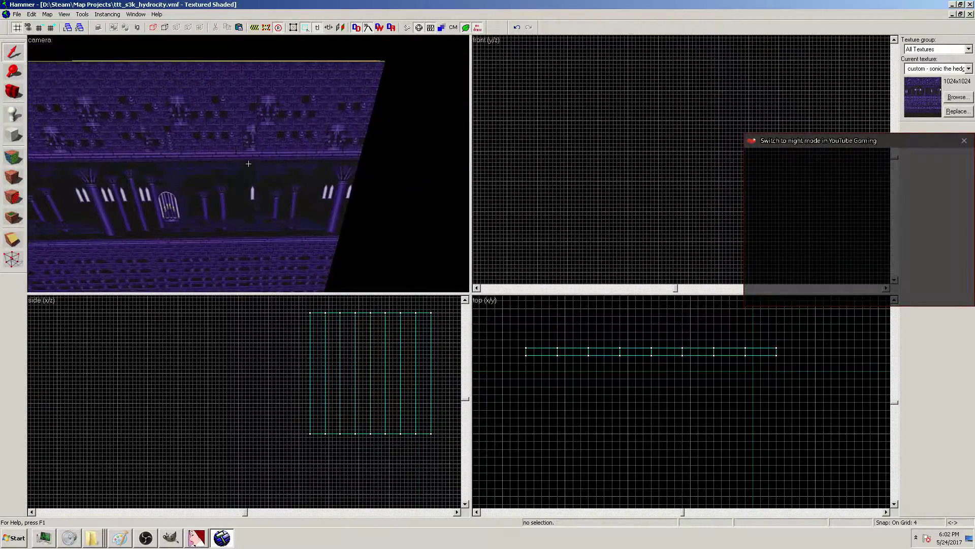
key("w")
key("w")
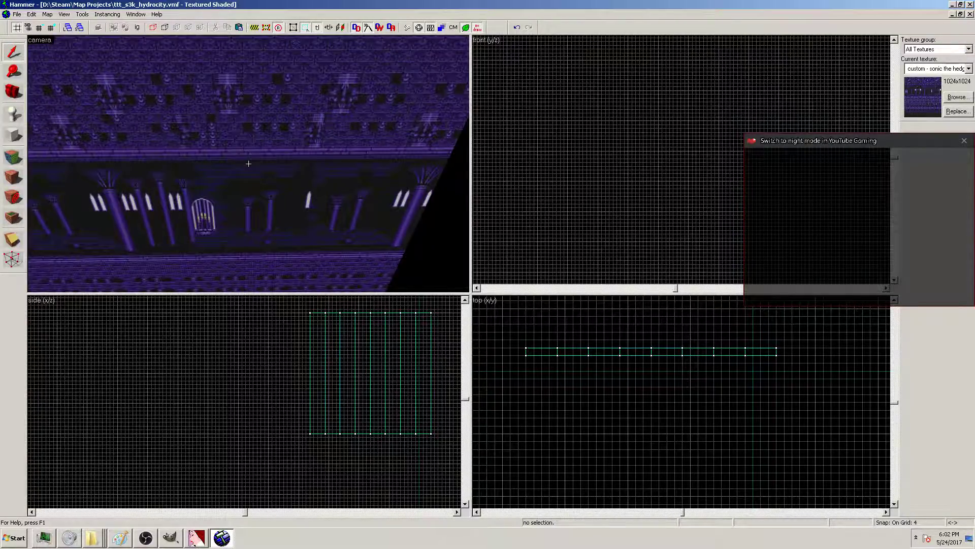
key("z")
Swap the fifth and sixth panels in the row, moving each into the other's 16-unit slot
left_click(212, 170)
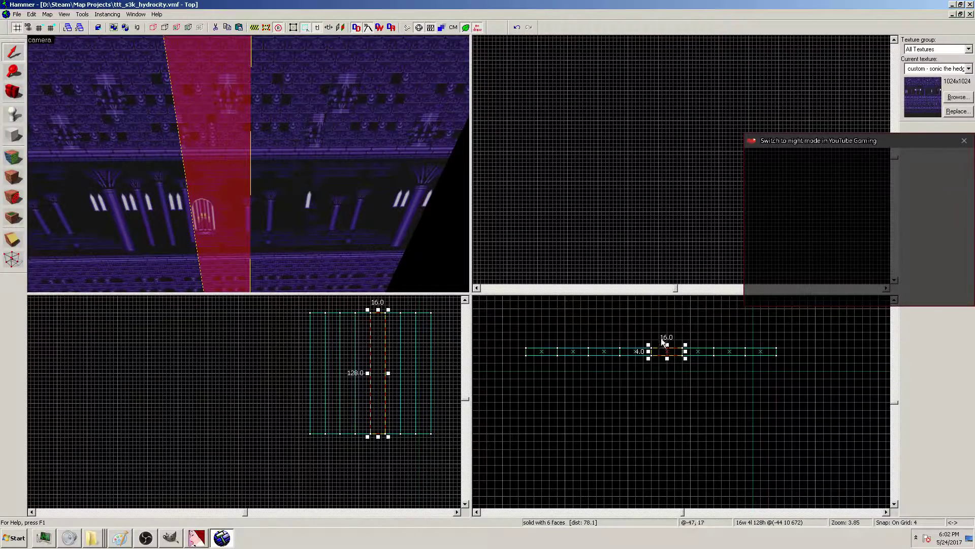
mouse_move(666, 354)
left_mouse_down()
mouse_move(665, 331)
mouse_move(738, 329)
left_mouse_up()
left_click(696, 351)
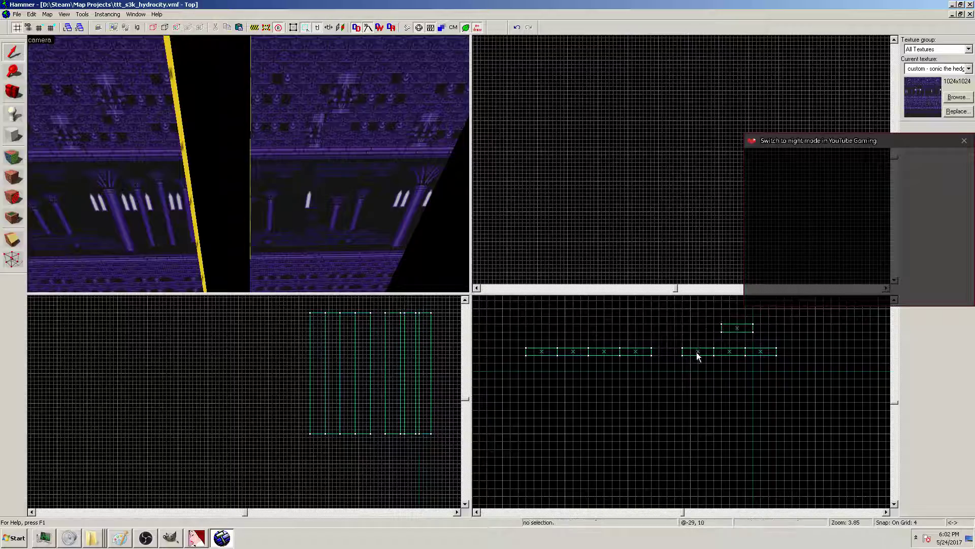
left_click(697, 349)
left_click_drag(698, 349, 666, 349)
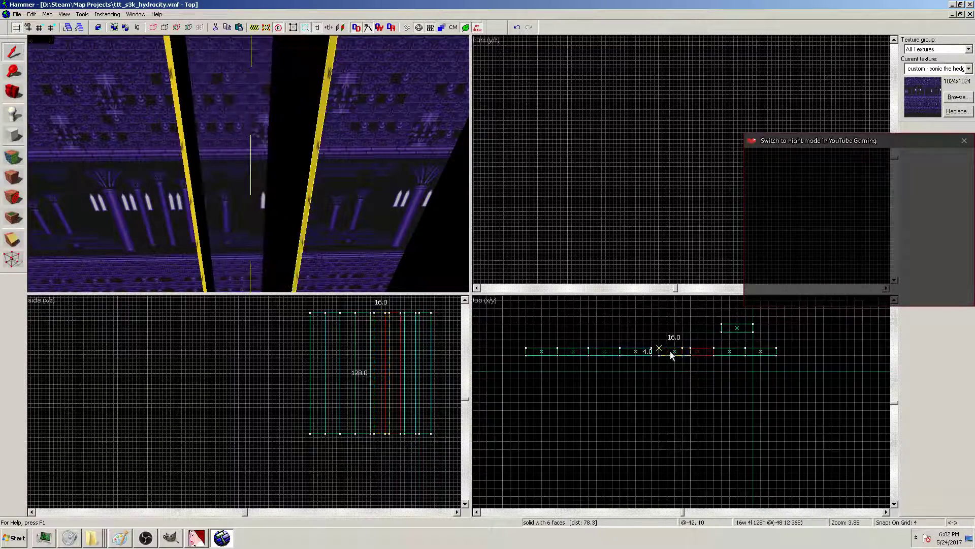
key("Escape")
left_click_drag(752, 334, 753, 337)
left_click_drag(736, 329, 697, 353)
left_click(704, 371)
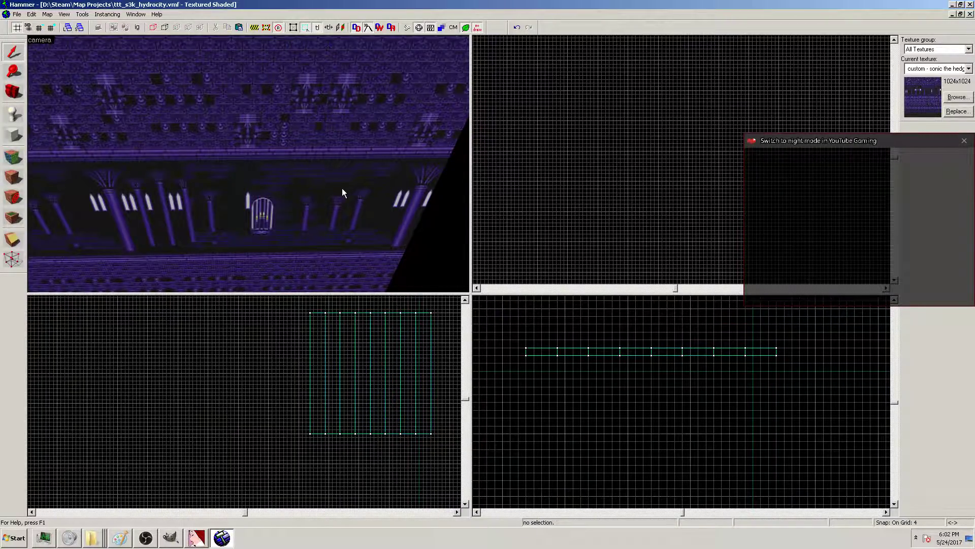
Examine the rearranged wall in the 3D view to find the panels whose texture does not line up with their neighbours
key("z")
key("a")
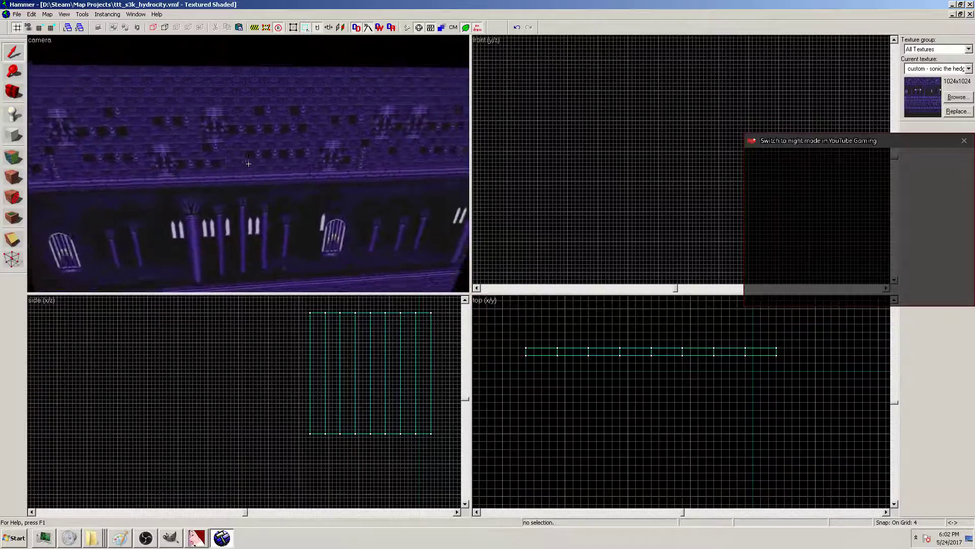
key("s")
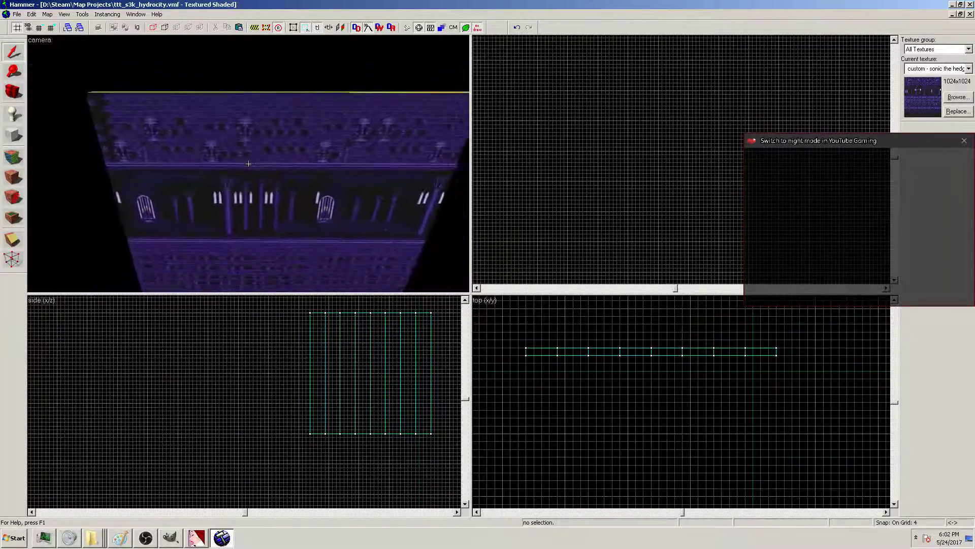
key("w")
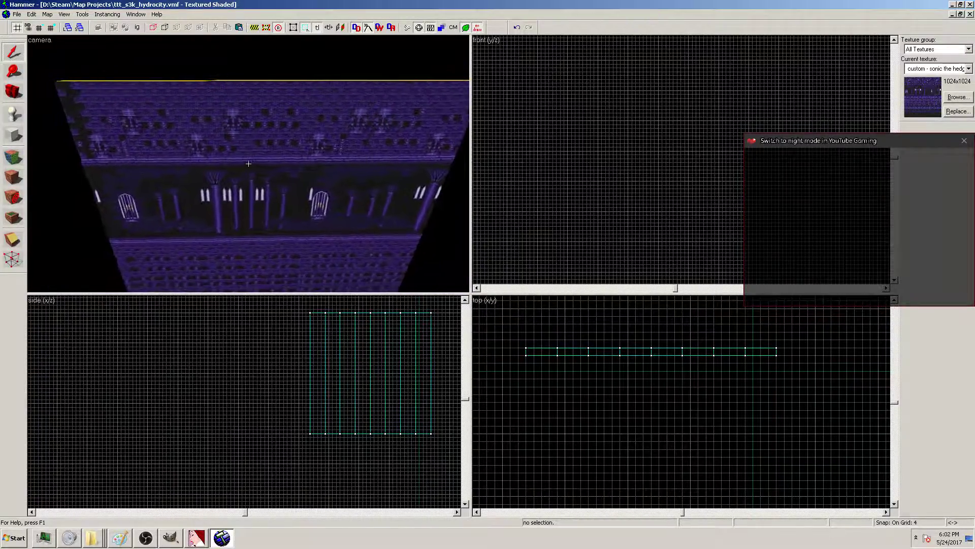
key("z")
left_click_drag(613, 335, 641, 360)
left_click(639, 316)
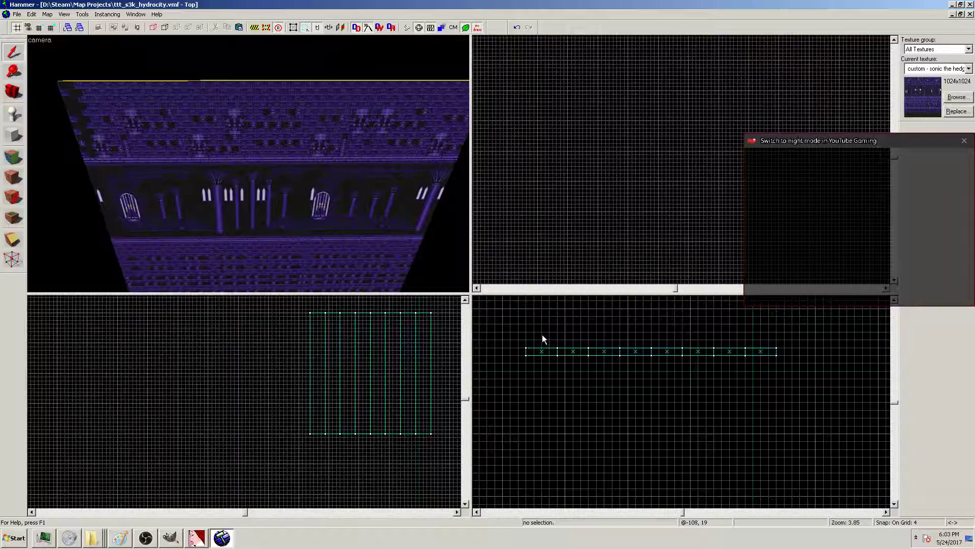
left_click(547, 358)
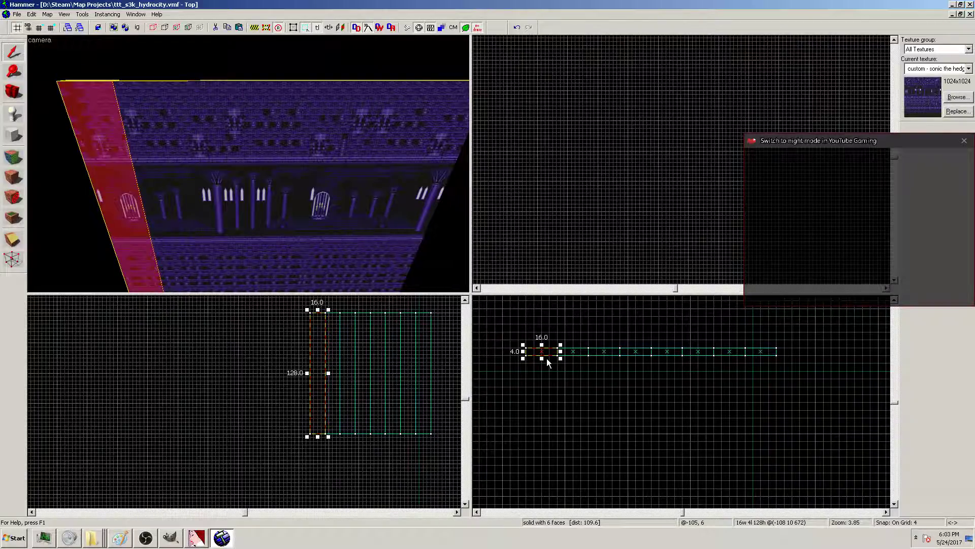
left_click(548, 321)
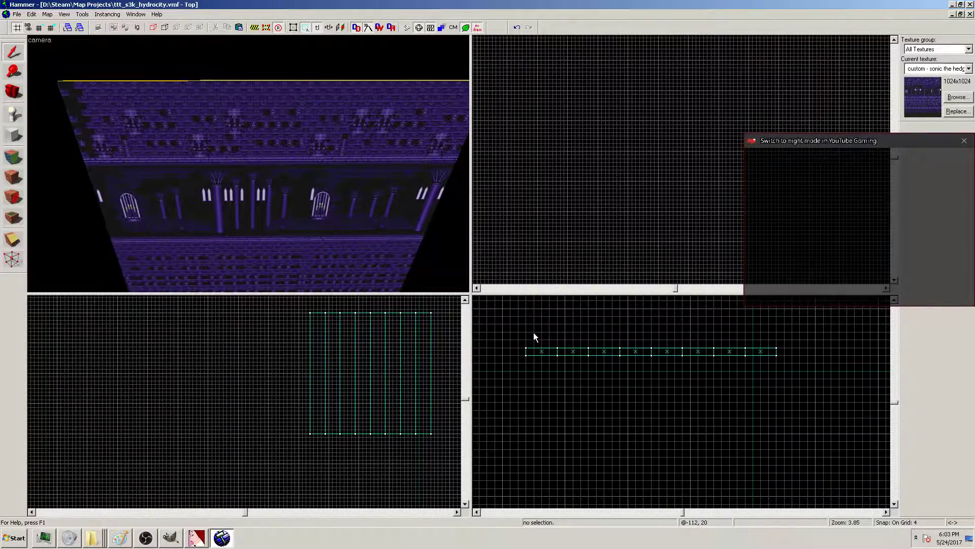
Shift the first panel's texture 4 units toward the outer end of the wall, keeping the panel in its 16-unit slot
left_click(533, 353)
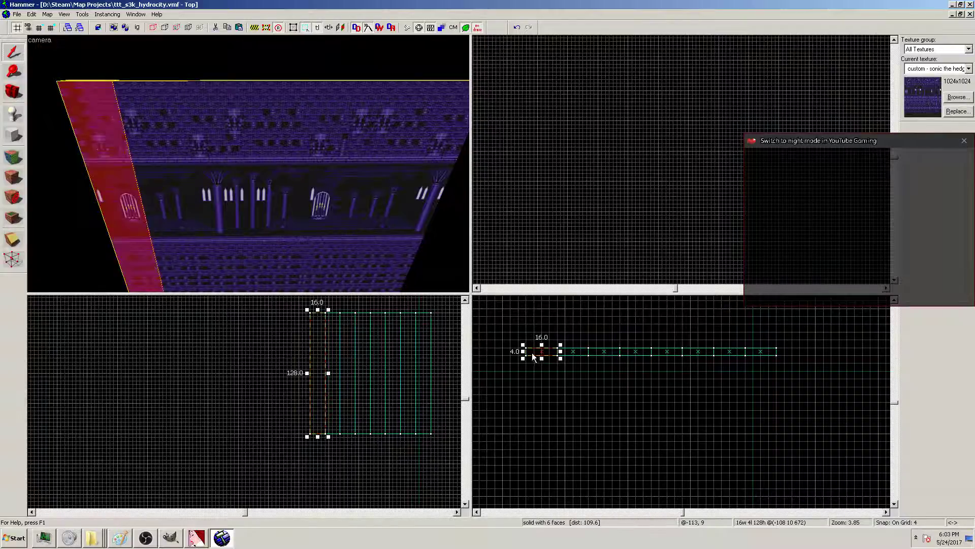
mouse_move(524, 352)
left_mouse_down()
mouse_move(567, 351)
mouse_move(548, 351)
left_mouse_up()
left_click(548, 326)
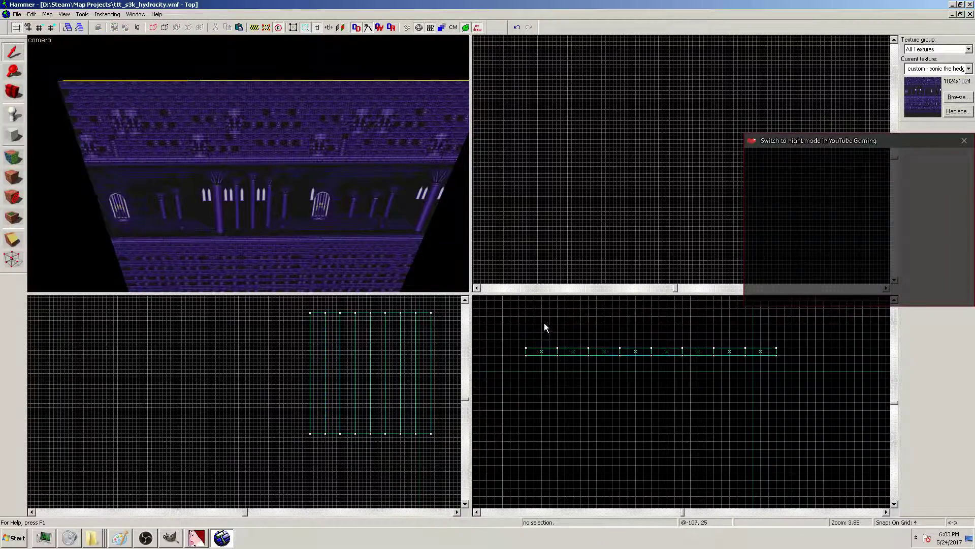
Pull the second panel out in front of the row and stretch it to 128 units wide
left_click(573, 351)
left_click_drag(572, 351, 571, 340)
left_click(561, 320)
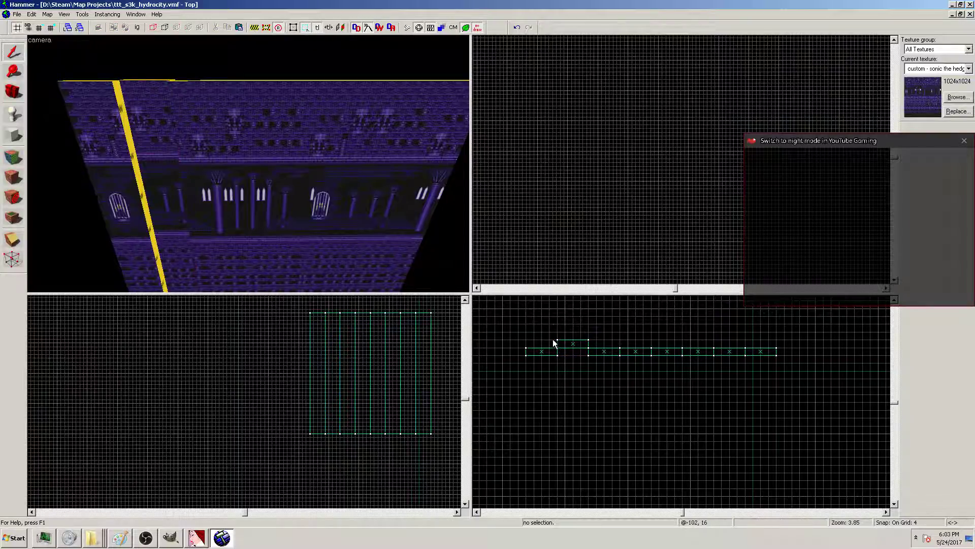
left_click(572, 342)
mouse_move(589, 343)
left_mouse_down()
mouse_move(808, 343)
mouse_move(795, 333)
mouse_move(800, 381)
left_mouse_up()
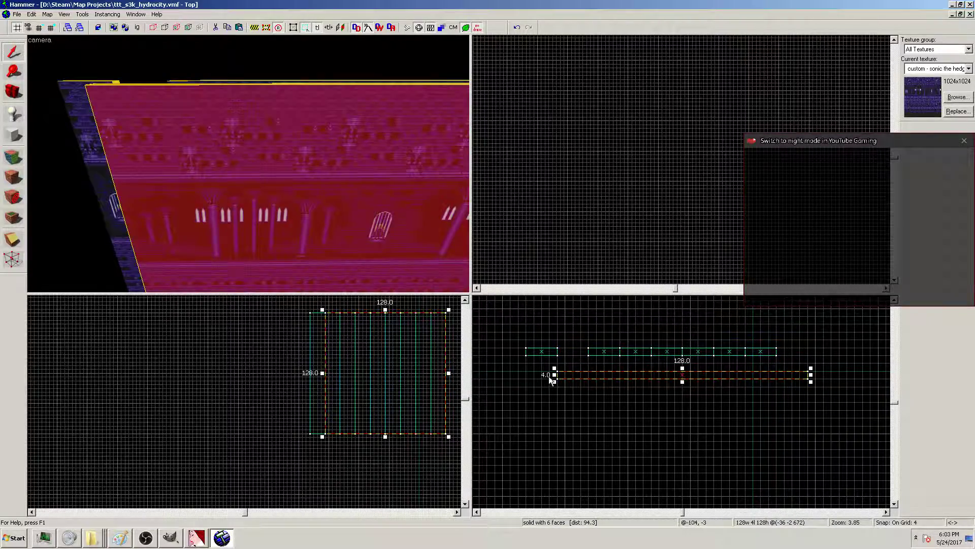
Shift both ends of the widened second panel 12 units toward the first panel's side, keeping it 128 units wide
mouse_move(556, 378)
left_mouse_down()
mouse_move(526, 376)
mouse_move(535, 380)
mouse_move(540, 363)
mouse_move(530, 371)
left_mouse_up()
left_click_drag(814, 372, 787, 368)
key("Escape")
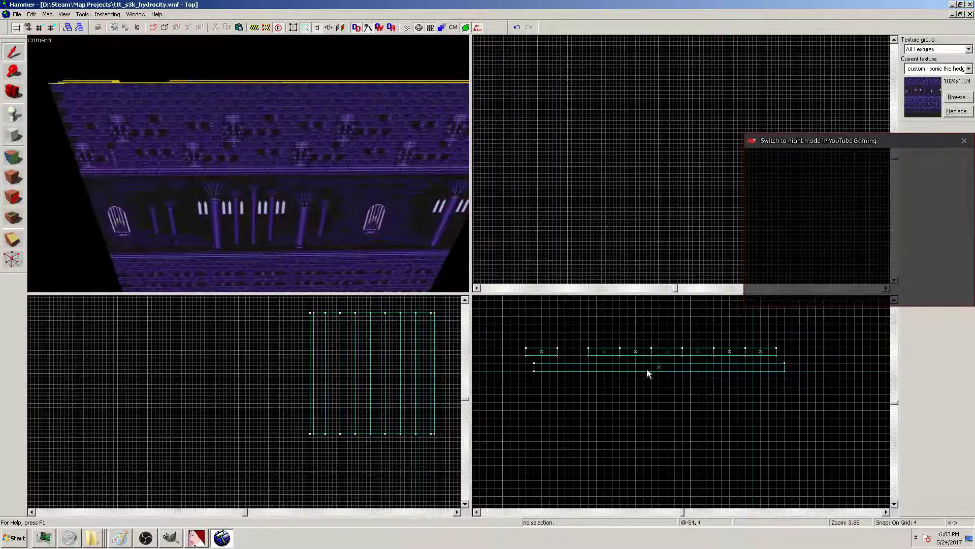
Align the widened panel behind the row, trim it to the second slot's 16 units and fit it into the gap
left_click(605, 367)
left_click_drag(670, 376, 655, 336)
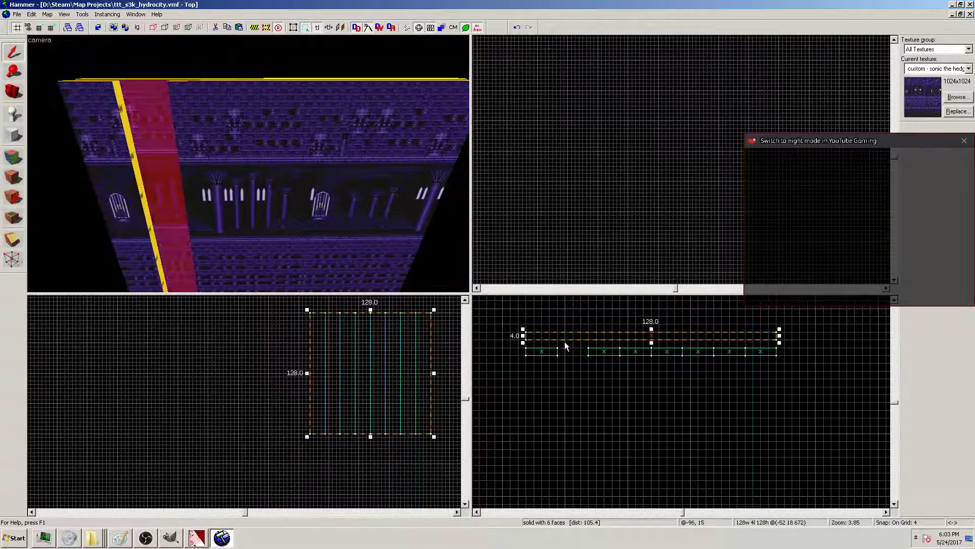
left_click_drag(522, 336, 556, 343)
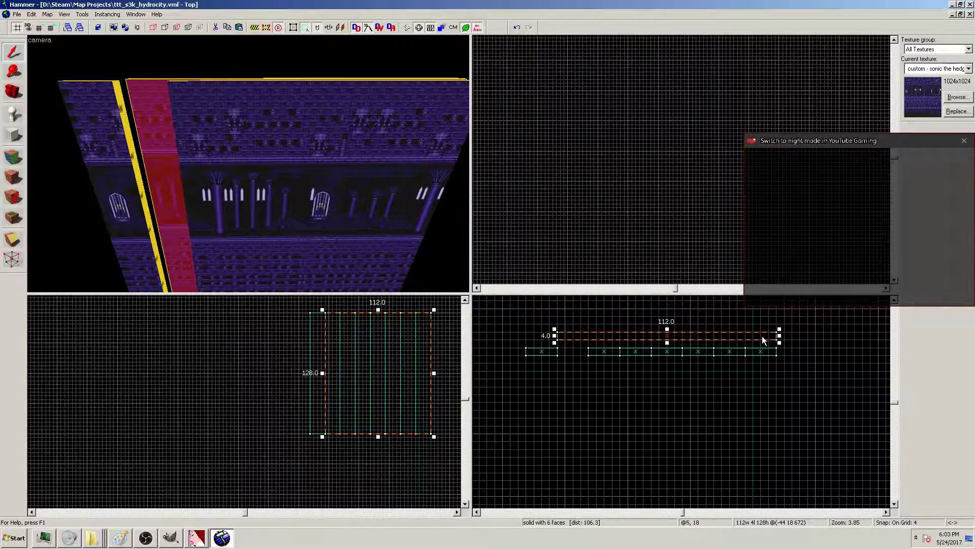
mouse_move(779, 339)
left_mouse_down()
mouse_move(588, 339)
mouse_move(579, 355)
left_mouse_up()
key("Escape")
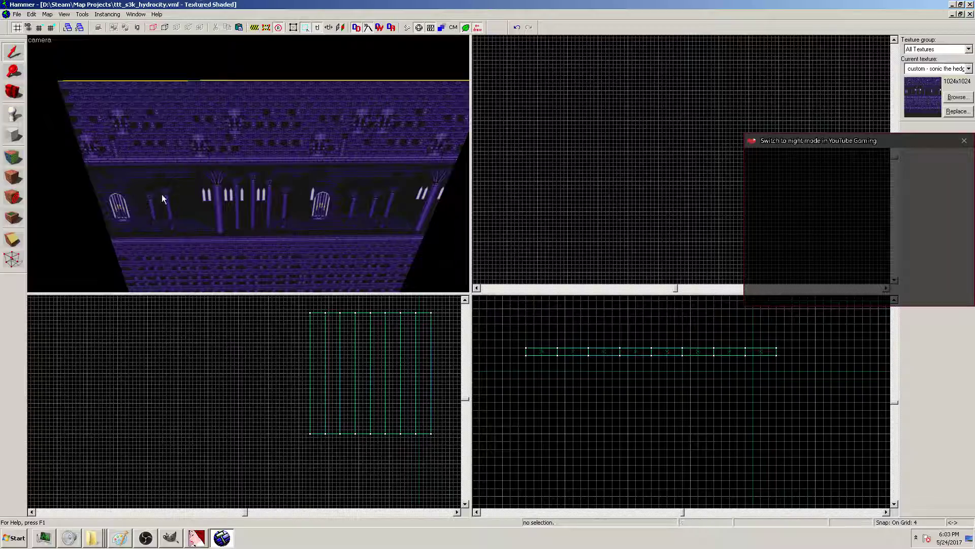
Pull the third panel out in front of the row and stretch it to 128 units wide
left_click(151, 128)
left_click(197, 64)
left_click(180, 128)
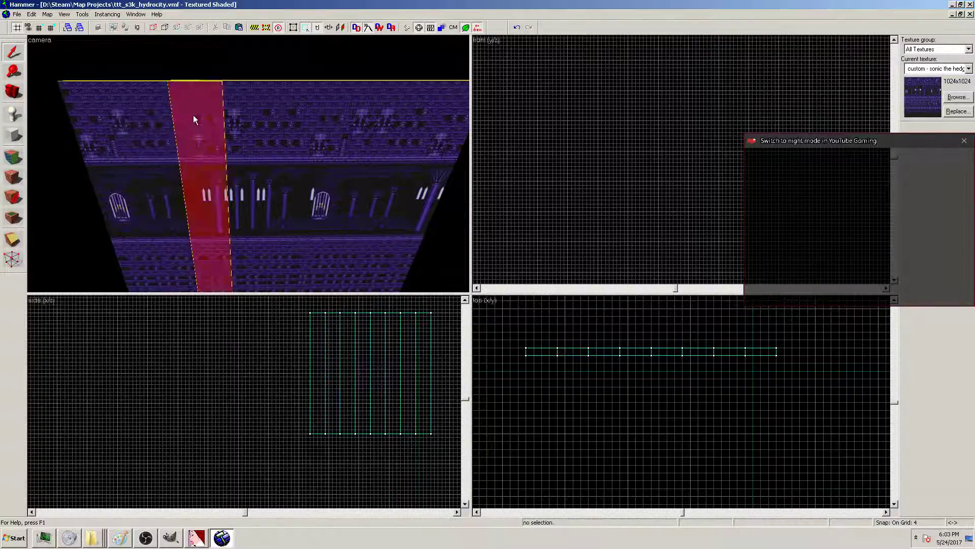
left_click(168, 144)
left_click(202, 132)
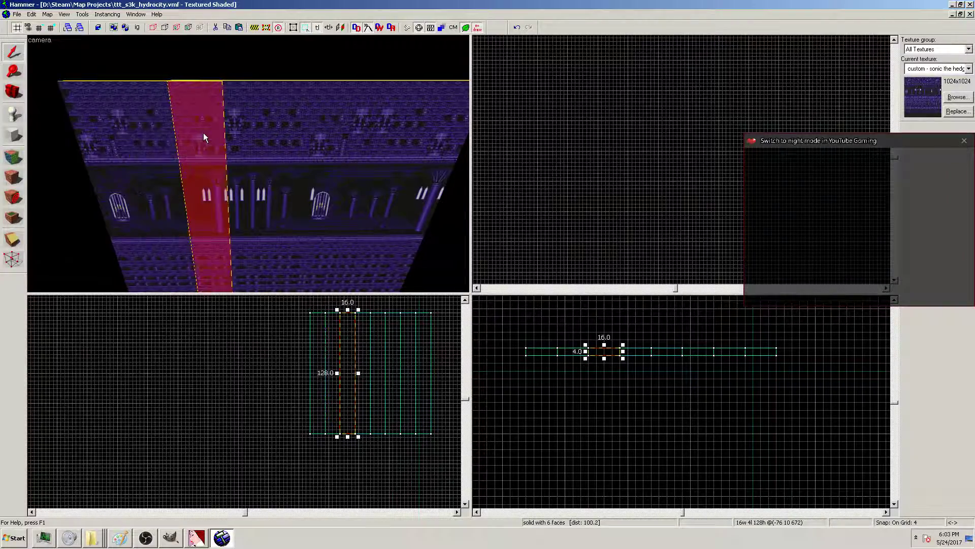
mouse_move(610, 351)
left_mouse_down()
mouse_move(616, 390)
mouse_move(840, 390)
left_mouse_up()
left_click(611, 335)
key("Return")
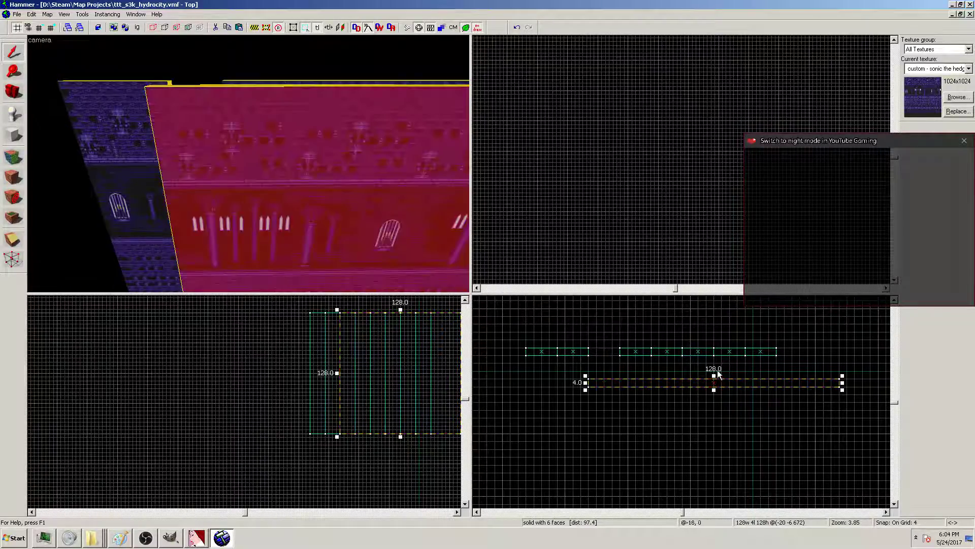
Move the widened third panel 16 units toward the first panel's side and 8 units farther from the row
left_click(638, 375)
left_click(651, 385)
mouse_move(651, 384)
left_mouse_down()
mouse_move(611, 391)
mouse_move(599, 411)
mouse_move(618, 398)
left_mouse_up()
scroll(609, 408, "down", 2)
scroll(358, 240, "down", 2)
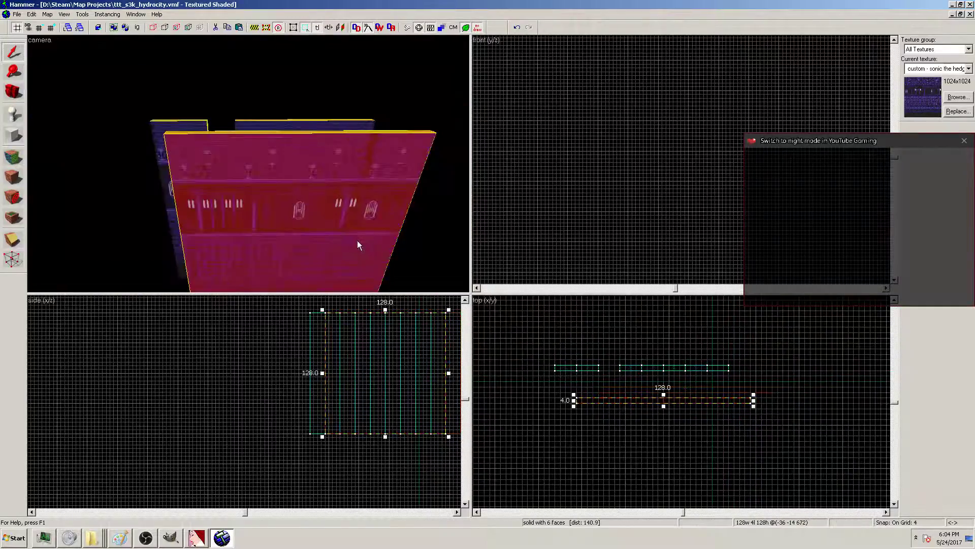
key("d")
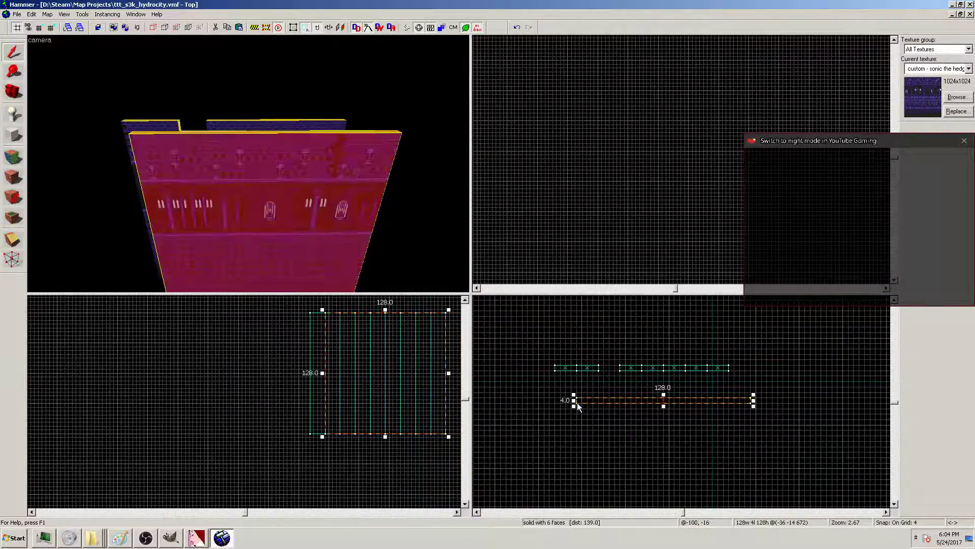
Extend the widened panel's end on the first panel's side by about 28 units and trim the opposite end back to 128 units wide
left_click_drag(574, 400, 533, 401)
key("Escape")
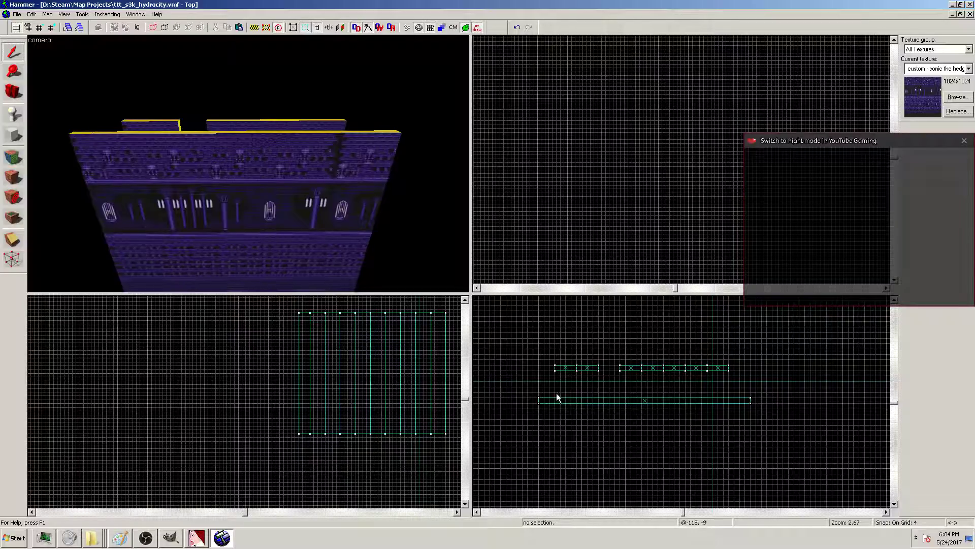
left_click(751, 401)
mouse_move(752, 401)
left_mouse_down()
mouse_move(703, 400)
mouse_move(713, 400)
left_mouse_up()
key("Escape")
Align the widened third panel behind the row, then trim it to 16 units and fit it into the third slot
left_click(613, 401)
mouse_move(612, 401)
left_mouse_down()
mouse_move(639, 361)
mouse_move(629, 360)
left_mouse_up()
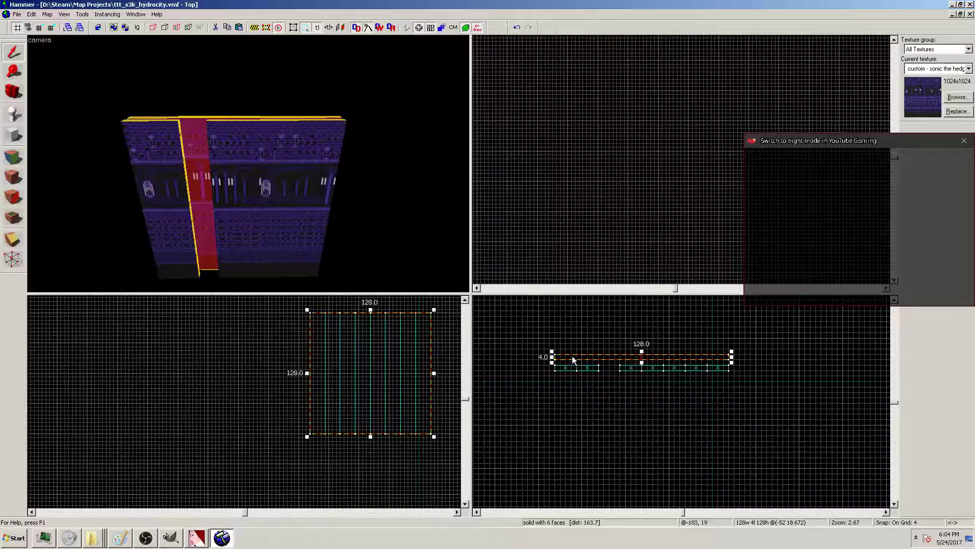
mouse_move(552, 359)
left_mouse_down()
mouse_move(596, 359)
mouse_move(612, 375)
left_mouse_up()
key("Escape")
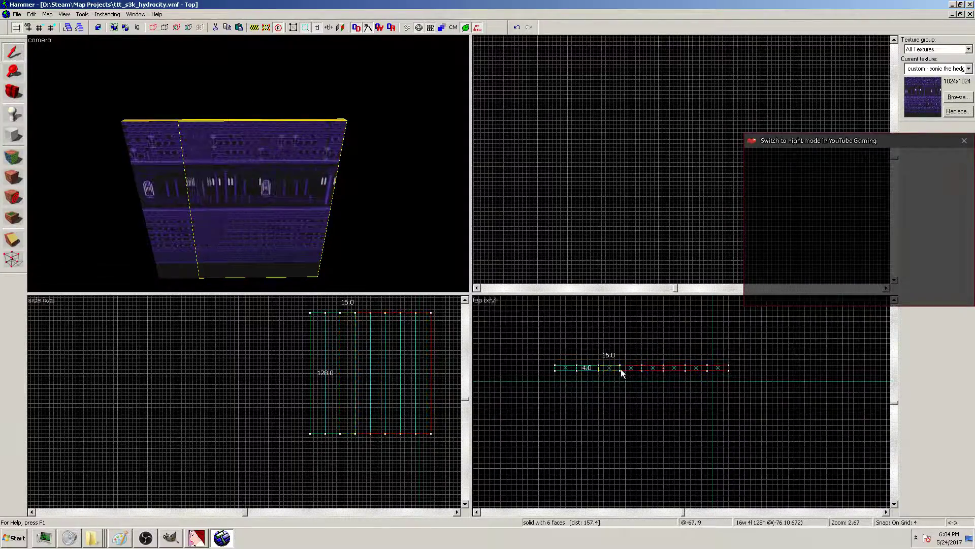
Inspect the second, third and fourth panels up close to compare how their textures meet at the seams
left_click(212, 147)
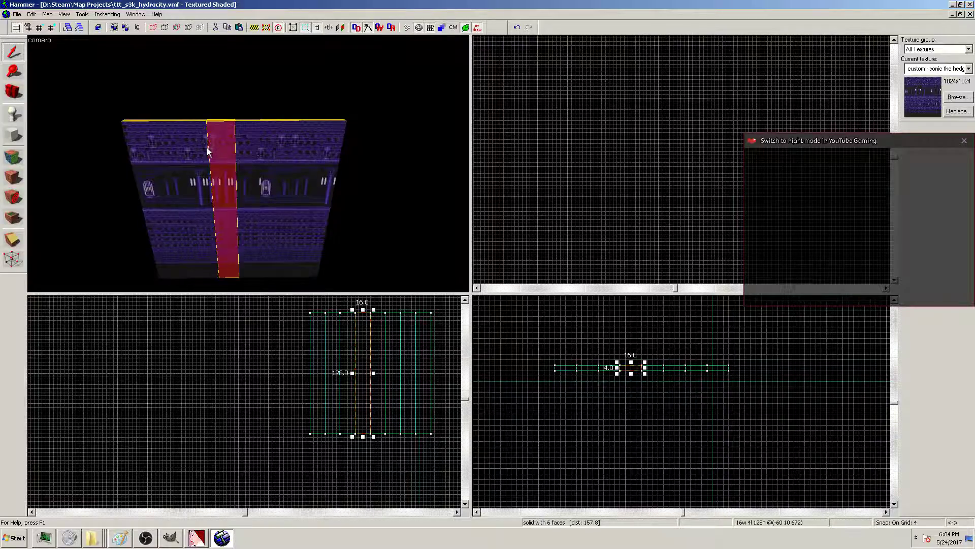
scroll(176, 133, "up", 2)
scroll(203, 155, "down", 1)
key("z")
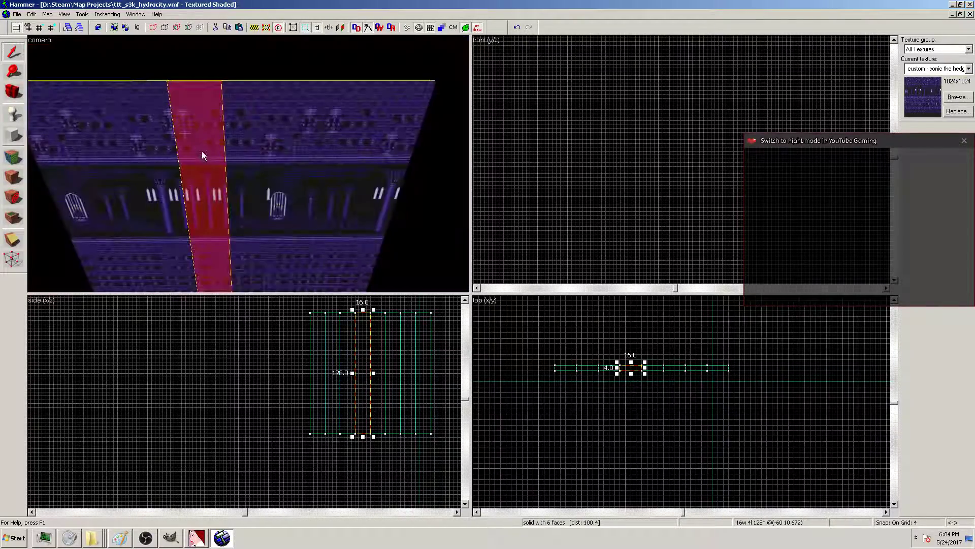
scroll(248, 164, "up", 4)
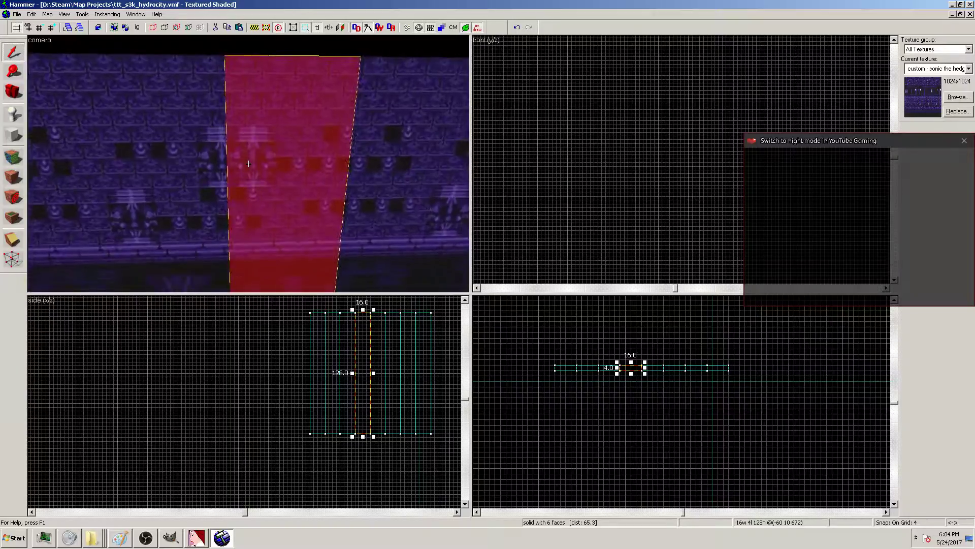
scroll(249, 164, "down", 4)
key("z")
left_click(246, 163)
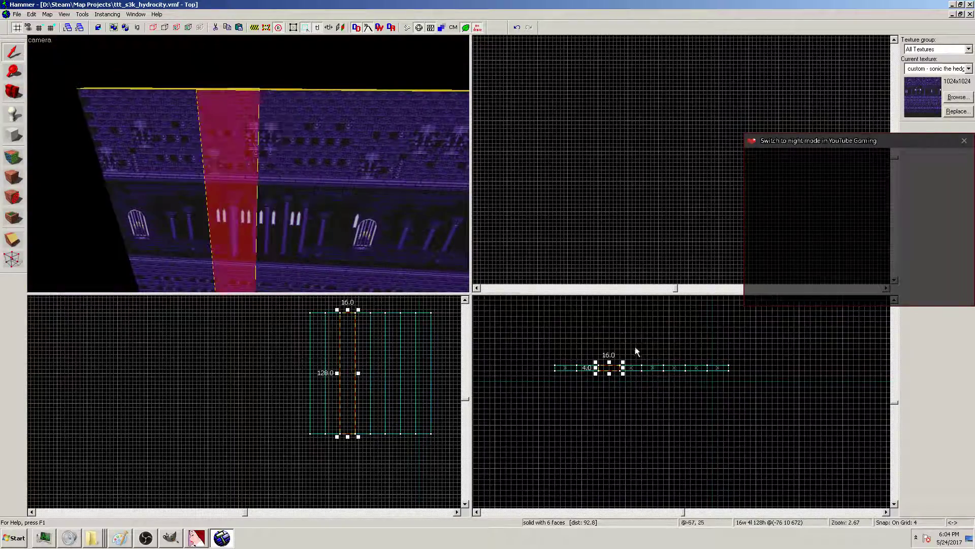
scroll(624, 372, "up", 3)
key("Left")
key("Left")
key("Left")
key("Left")
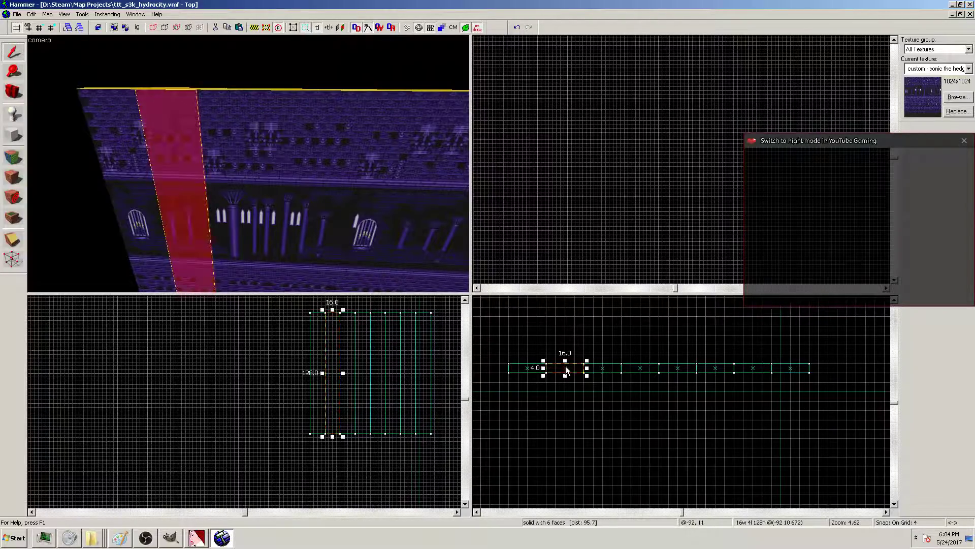
left_click_drag(587, 368, 585, 369)
Shift the third panel's texture 4 units toward the fourth panel, keeping the panel in its 16-unit slot
left_click(271, 151)
left_click(245, 168)
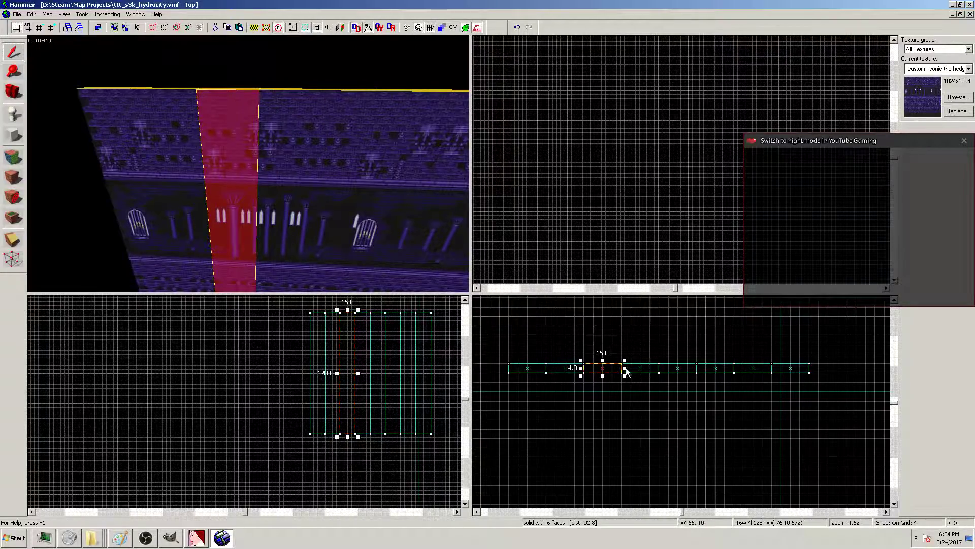
left_click_drag(624, 368, 584, 366)
left_click(583, 340)
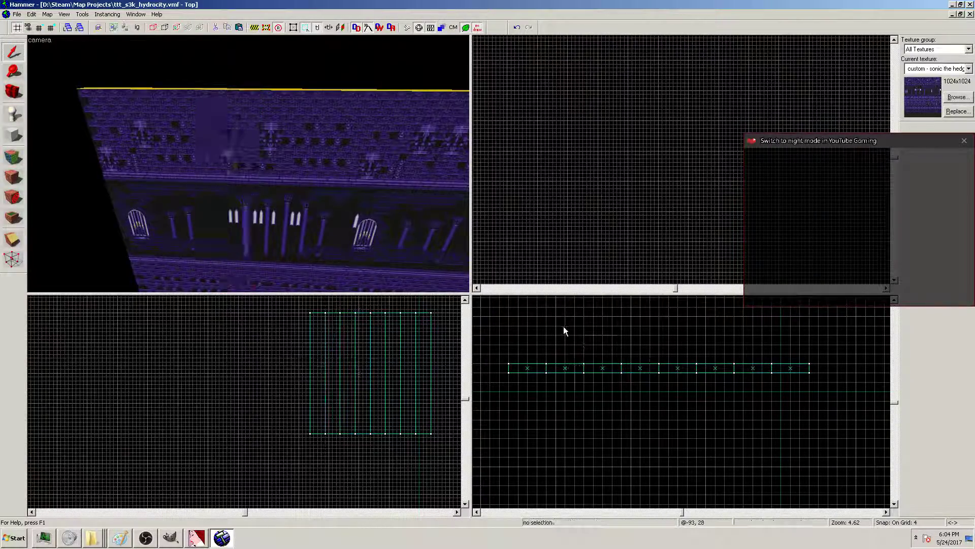
Shift the textures of the first and second panels 4 units toward the third panel, keeping both in their 16-unit slots
left_click(562, 370)
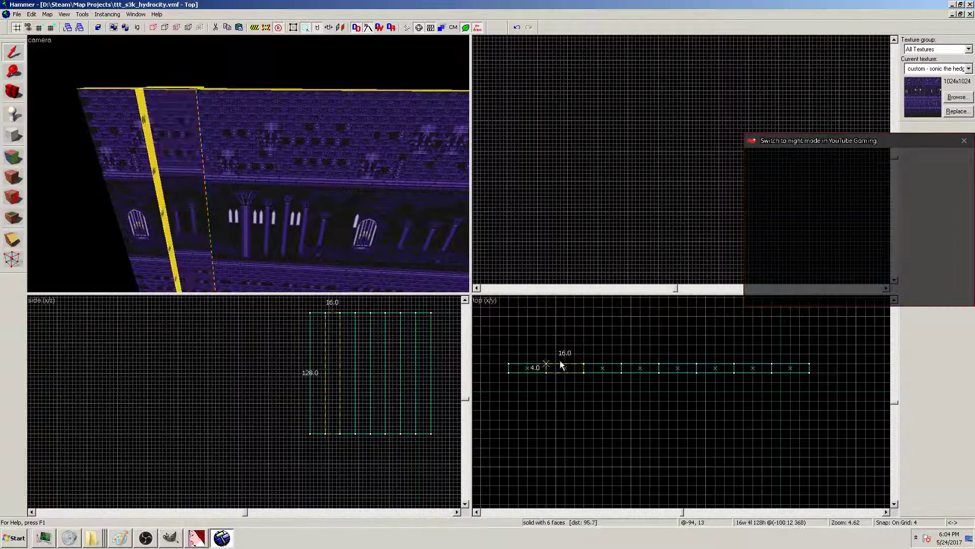
mouse_move(542, 361)
left_mouse_down()
mouse_move(534, 360)
mouse_move(578, 360)
left_mouse_up()
mouse_move(520, 388)
left_mouse_down()
mouse_move(546, 367)
mouse_move(497, 371)
left_mouse_up()
left_click_drag(553, 357, 565, 380)
left_click_drag(565, 371, 576, 370)
key("Escape")
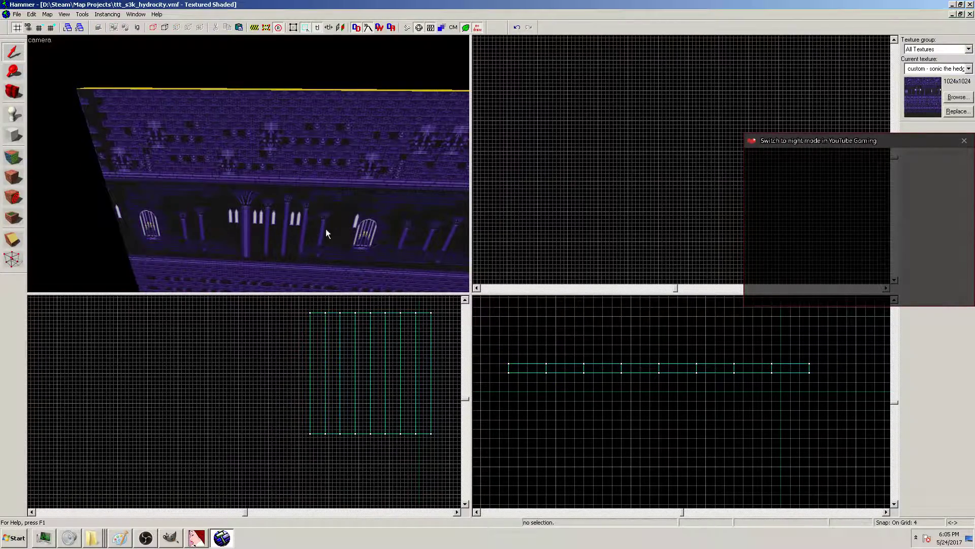
Inspect the eight-panel wall from several distances to compare how the textures meet at the panel seams
key("w")
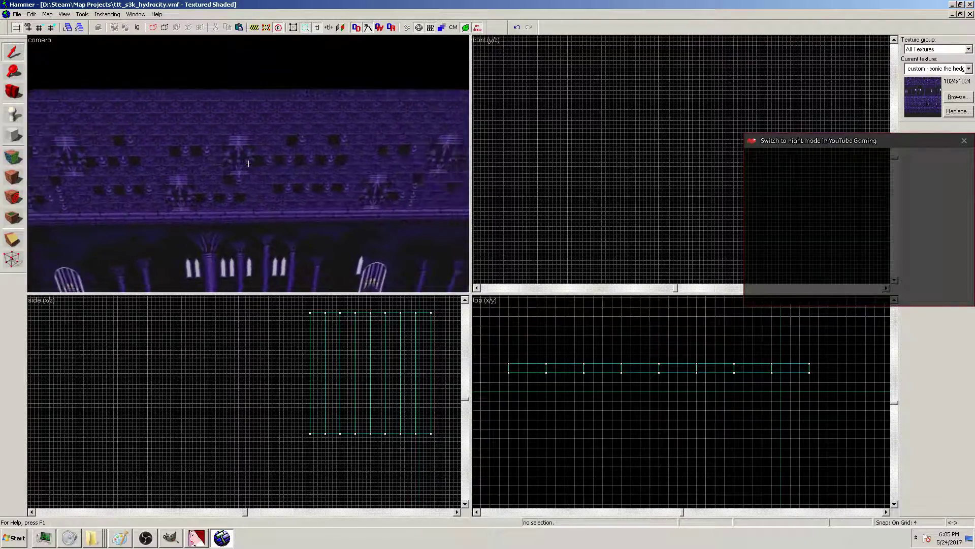
key("s")
key("w")
key("w")
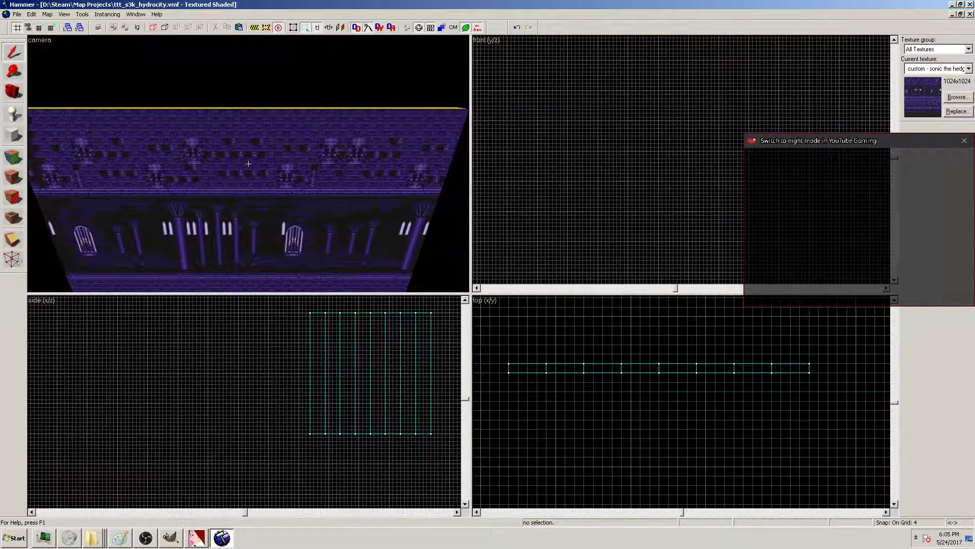
key("s")
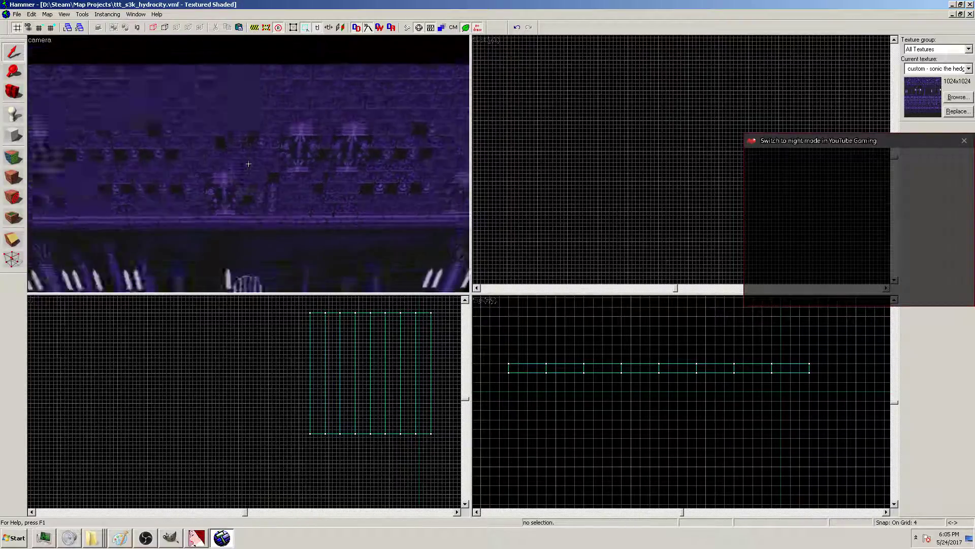
key("s")
key("z")
Pull the panels beyond the third one out of the row and stretch one of them to 128 units wide
left_click(270, 155)
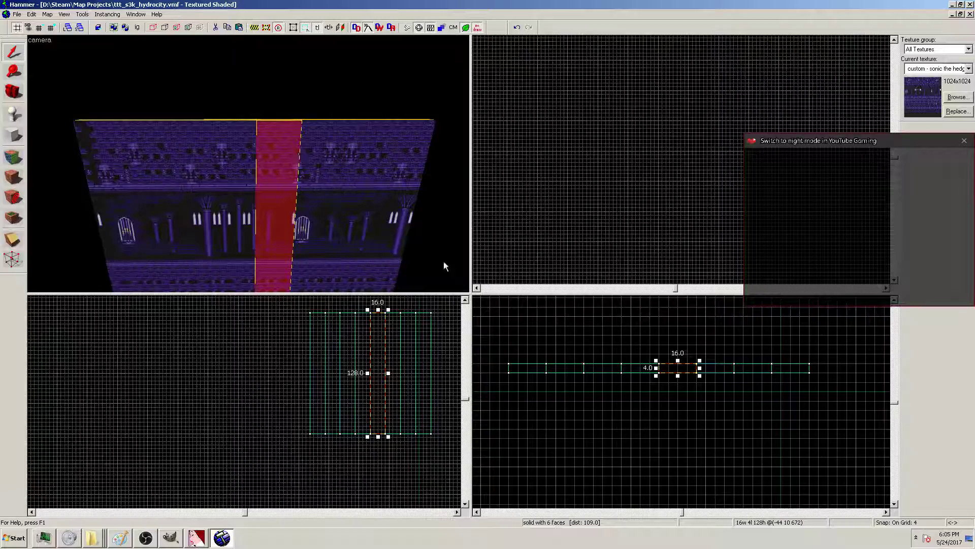
left_click_drag(645, 381, 835, 359)
key("Return")
left_click_drag(753, 368, 749, 396)
key("Escape")
mouse_move(669, 382)
left_mouse_down()
mouse_move(693, 416)
mouse_move(836, 406)
mouse_move(780, 344)
left_mouse_up()
key("Return")
left_click(776, 380)
left_click_drag(815, 349, 934, 355)
left_click(772, 349)
mouse_move(773, 352)
left_mouse_down()
mouse_move(760, 419)
mouse_move(849, 426)
left_mouse_up()
left_click(748, 423)
mouse_move(770, 425)
left_mouse_down()
mouse_move(932, 433)
mouse_move(852, 431)
left_mouse_up()
Delete the spare panels, keeping the first three and the 128-unit panel, and reposition the long panel beside them
scroll(547, 470, "down", 3)
mouse_move(494, 439)
left_mouse_down()
mouse_move(539, 397)
mouse_move(580, 385)
mouse_move(569, 406)
left_mouse_up()
key("Return")
scroll(525, 375, "down", 1)
key("Delete")
key("Delete")
mouse_move(565, 408)
left_mouse_down()
mouse_move(596, 435)
mouse_move(581, 387)
mouse_move(617, 389)
left_mouse_up()
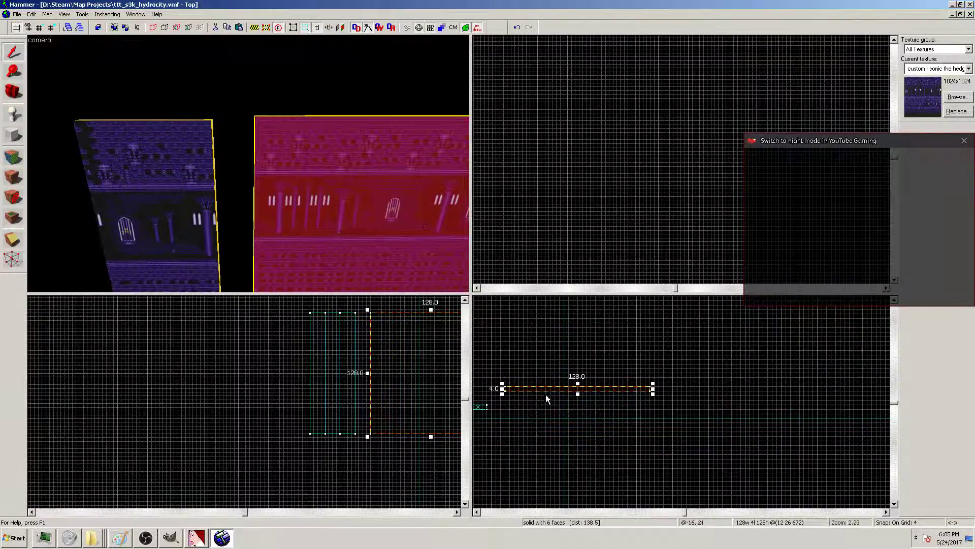
Extend the long panel's near end toward the first three panels, past 156 units wide, to expose more texture
left_click_drag(542, 389, 526, 388)
left_click(518, 387)
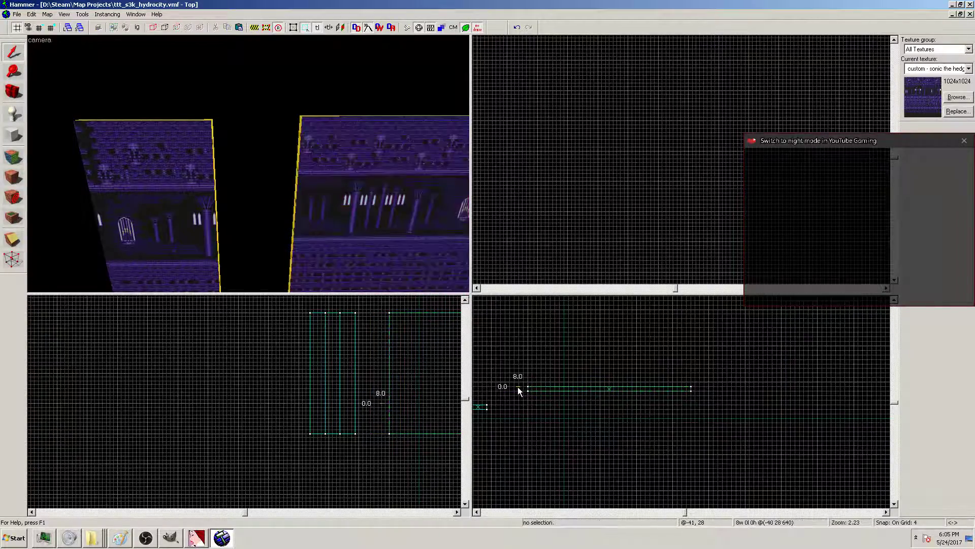
left_click(528, 386)
left_click_drag(525, 388, 512, 389)
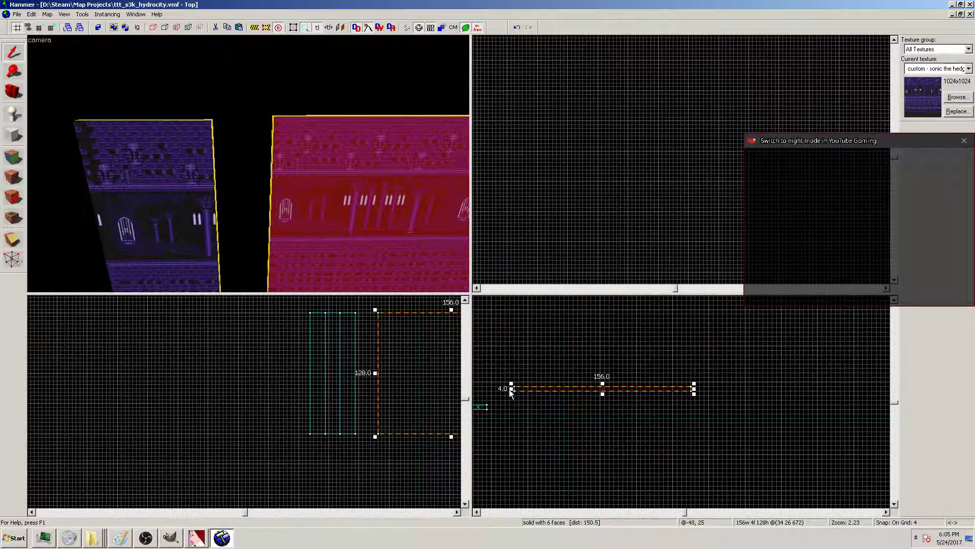
left_click_drag(511, 388, 507, 391)
left_click(513, 370)
Reduce the grid to 1 unit and trim the first panel's outer edge to make the panel 14 units wide
left_click(120, 146)
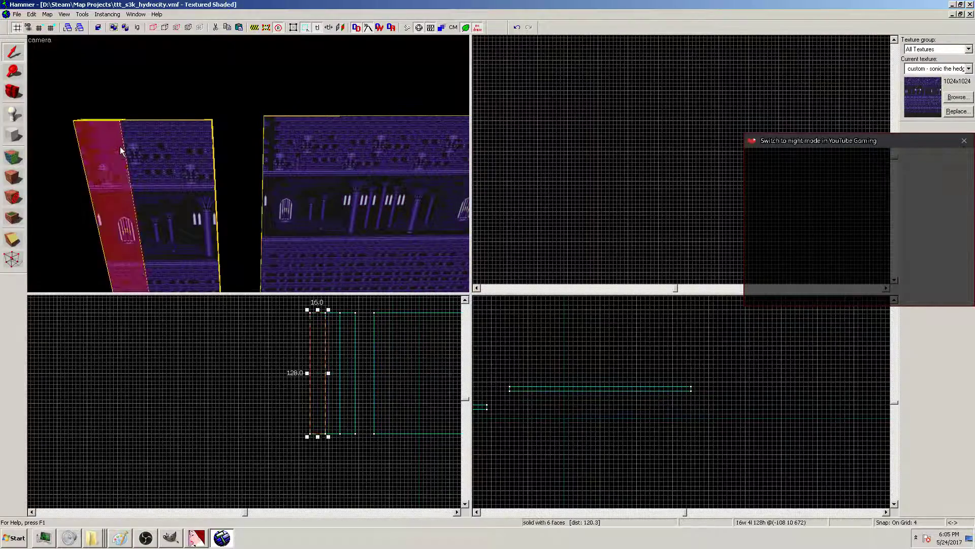
scroll(321, 382, "up", 5)
left_click(40, 27)
left_click(39, 27)
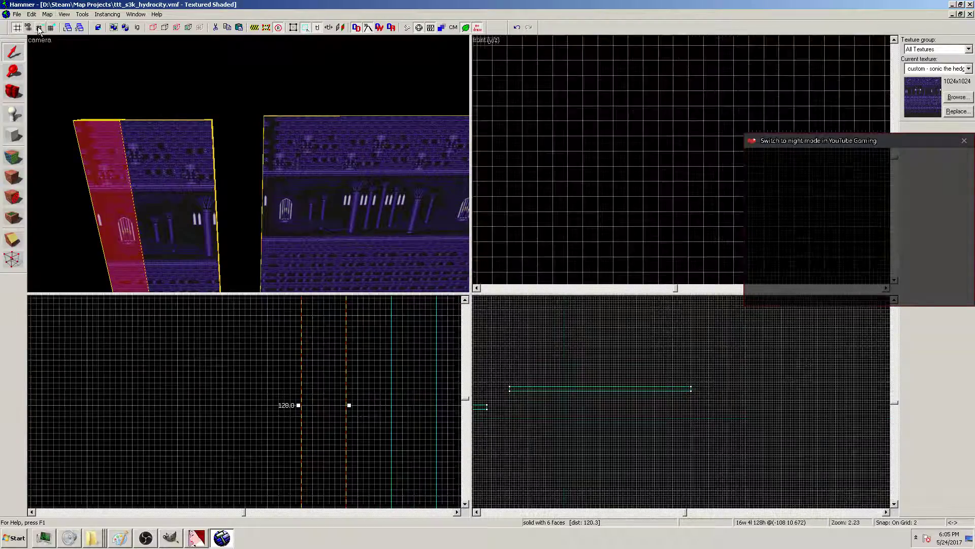
scroll(310, 416, "up", 4)
scroll(300, 415, "up", 3)
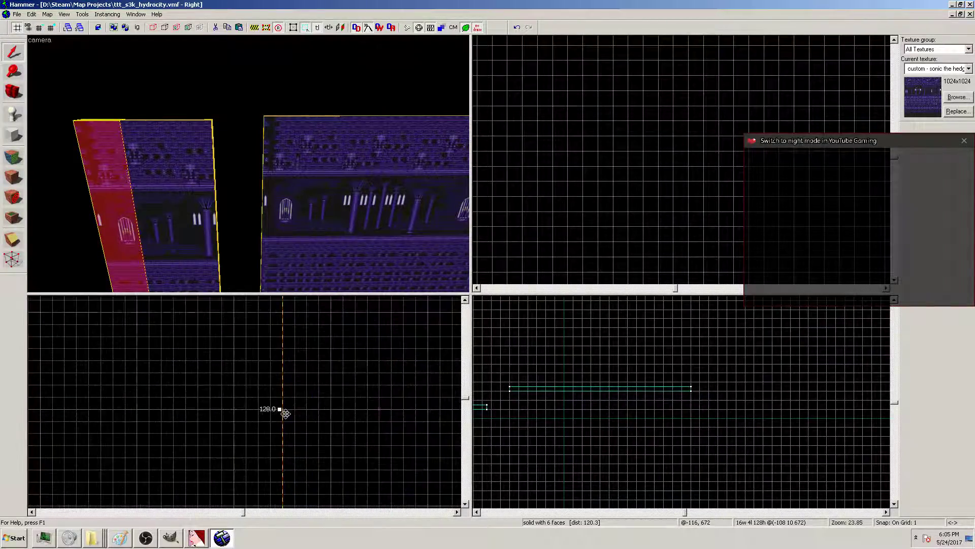
left_click_drag(280, 409, 304, 409)
left_click(272, 393)
scroll(361, 373, "down", 10)
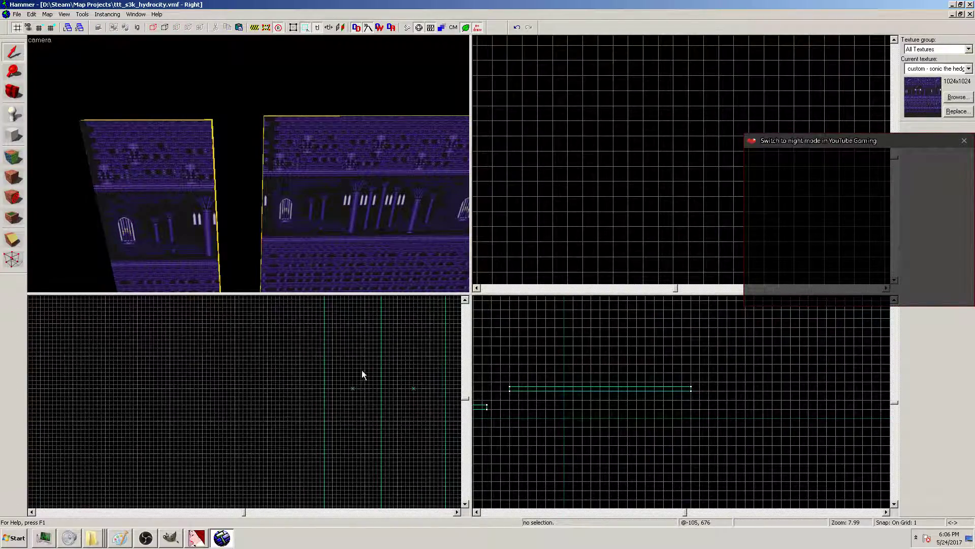
Delete the second and third panels beside the trimmed first panel
scroll(391, 348, "down", 3)
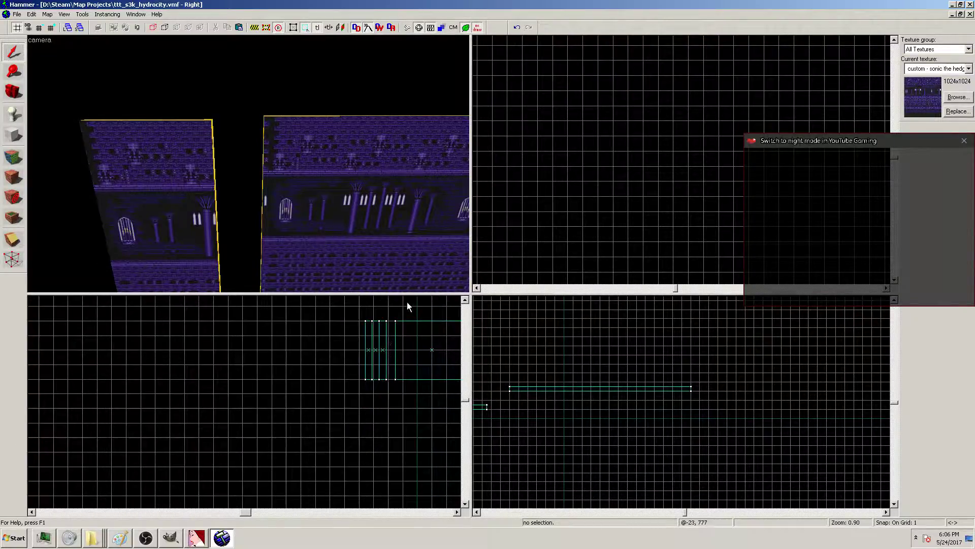
scroll(373, 311, "up", 3)
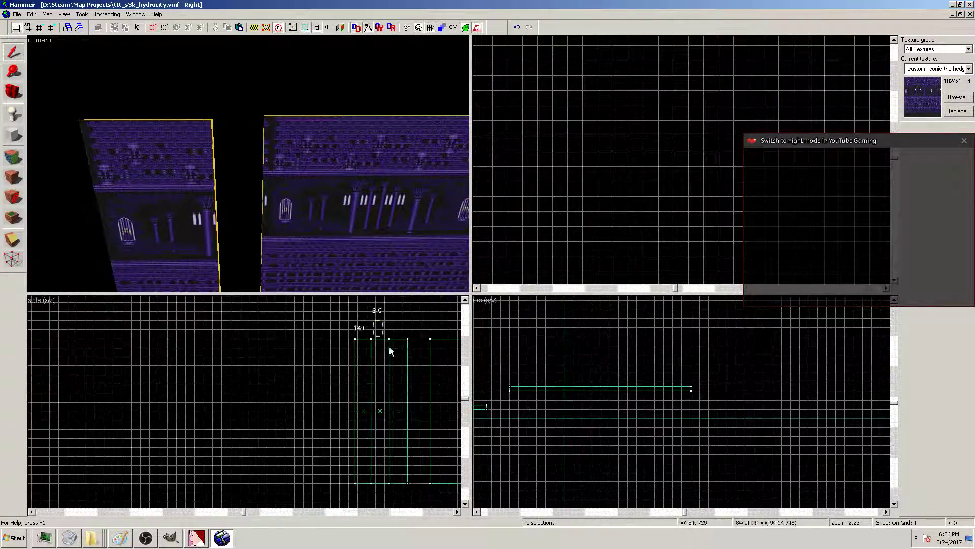
scroll(348, 381, "up", 3)
left_click(359, 412)
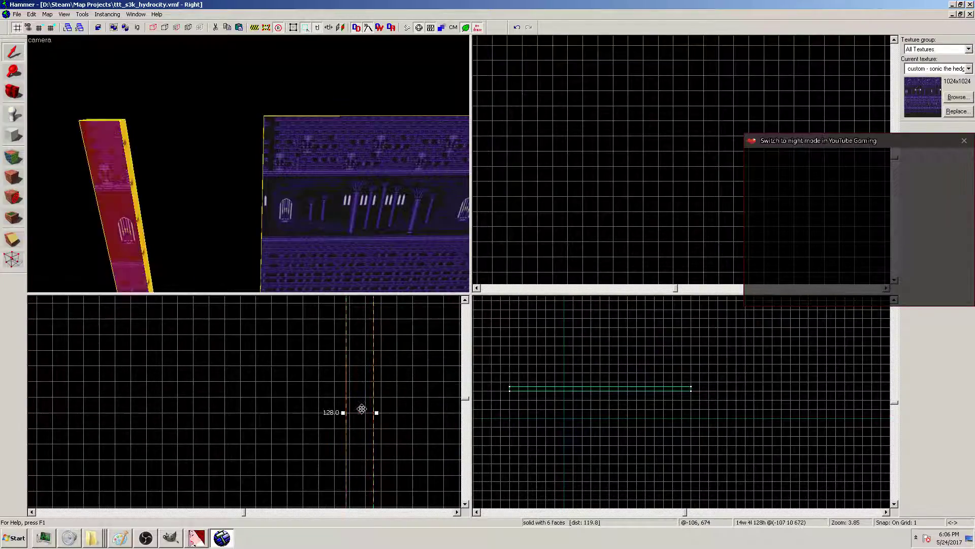
left_click(464, 332)
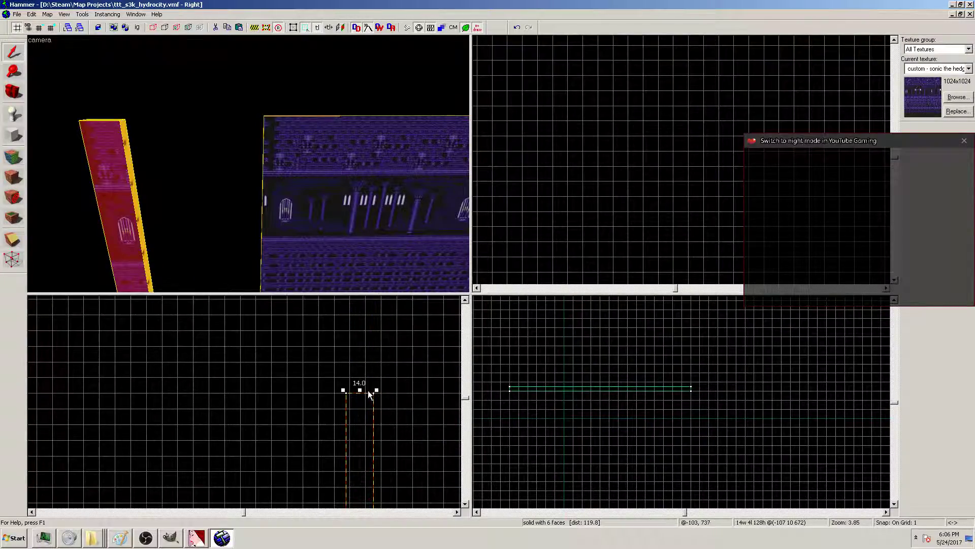
Extend the first panel's inner edge back to a 16-unit width and move the panel outward
scroll(369, 392, "up", 6)
left_click_drag(383, 394, 370, 434)
left_click(388, 394)
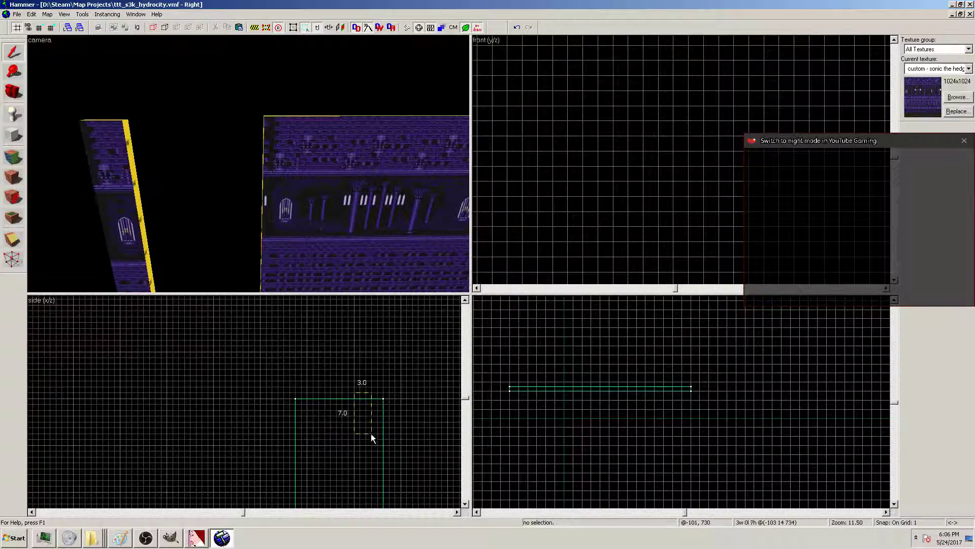
left_click(386, 399)
mouse_move(386, 395)
left_mouse_down()
mouse_move(351, 420)
mouse_move(324, 420)
left_mouse_up()
left_click(300, 376)
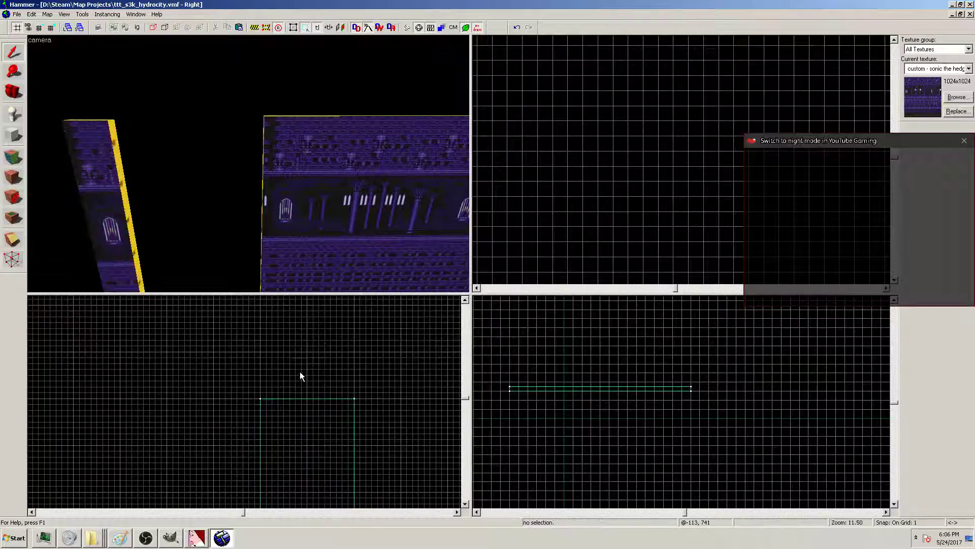
Shift both edges of the first panel one unit outward, keeping the panel 16 units wide
left_click(282, 398)
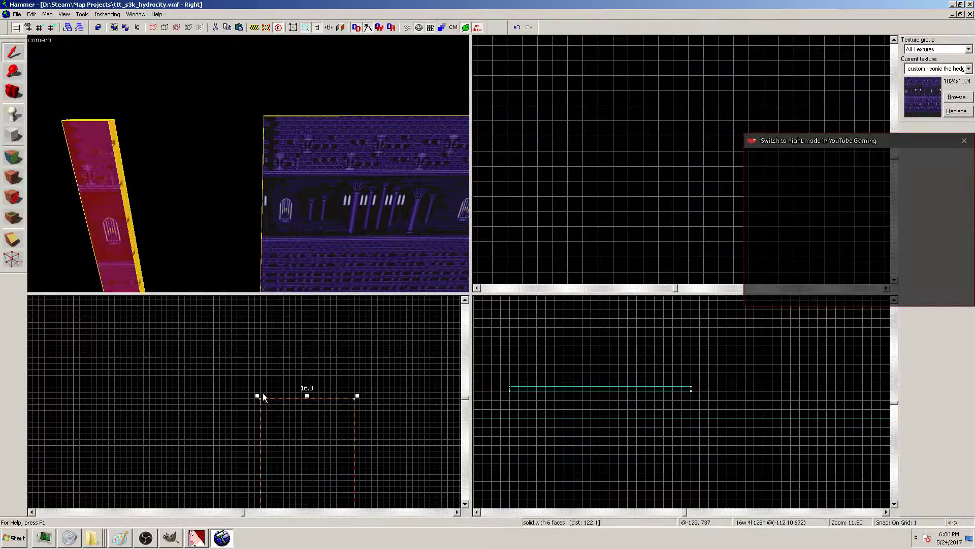
left_click_drag(256, 394, 311, 433)
left_click(283, 368)
left_click_drag(345, 394, 348, 395)
left_click(333, 371)
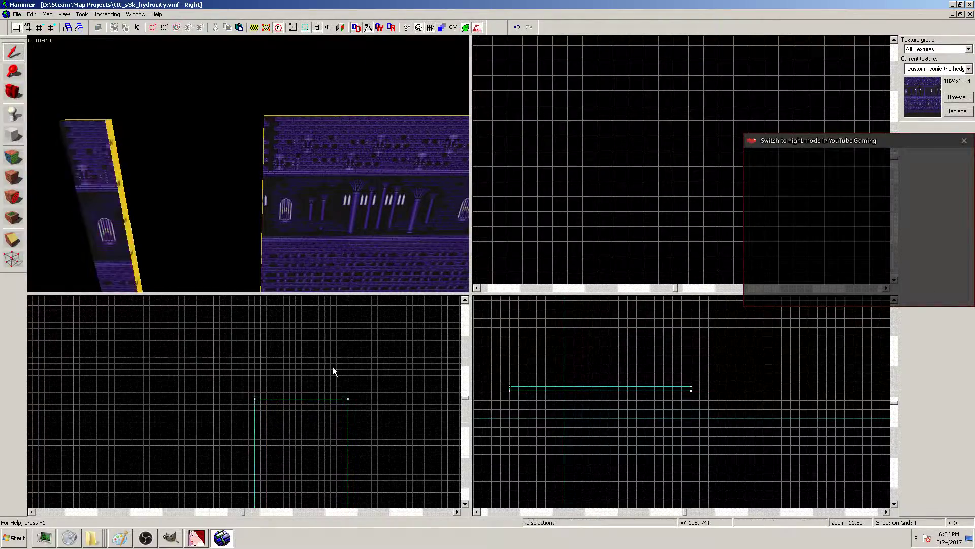
Delete the long stretched panel so that only the 16-unit panel is left
left_click(356, 223)
key("Delete")
scroll(313, 276, "down", 4)
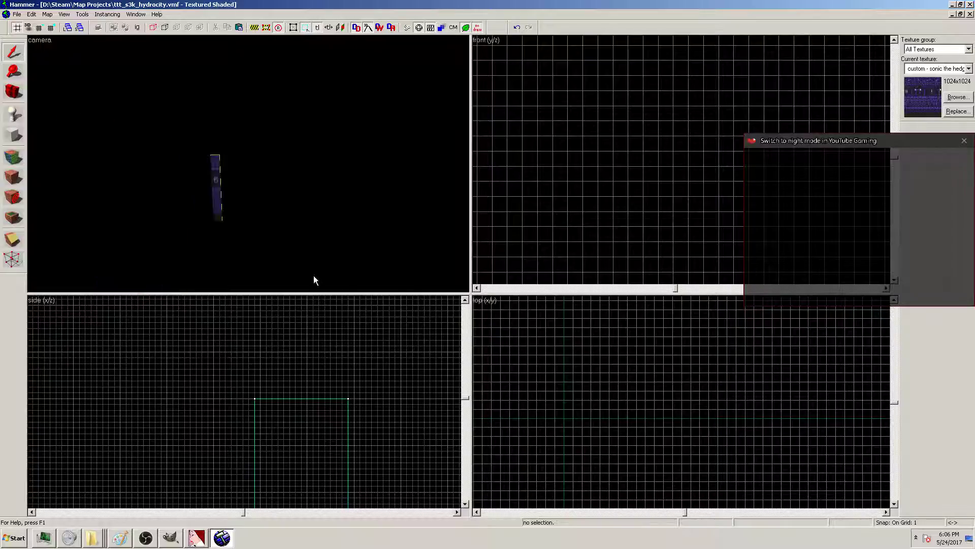
scroll(214, 222, "up", 5)
scroll(194, 222, "down", 1)
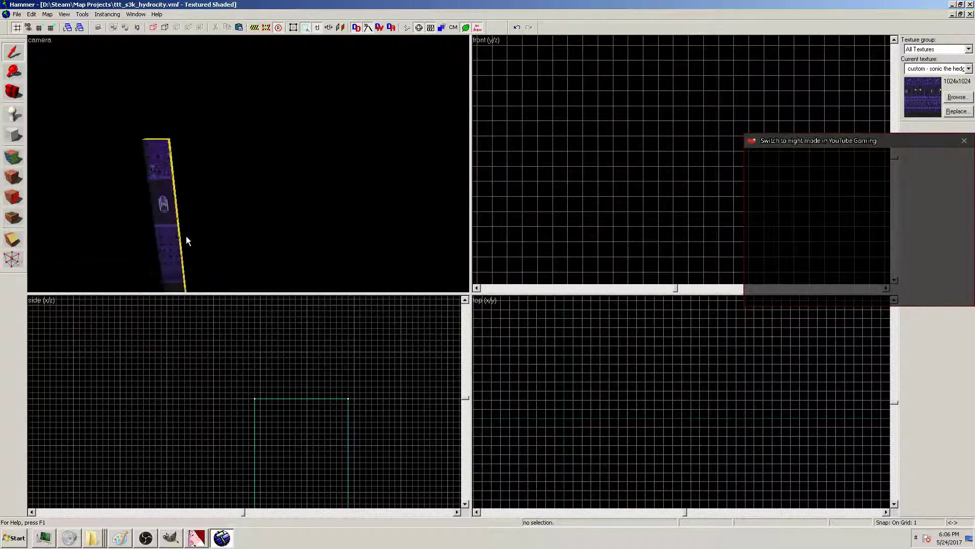
left_click(155, 183)
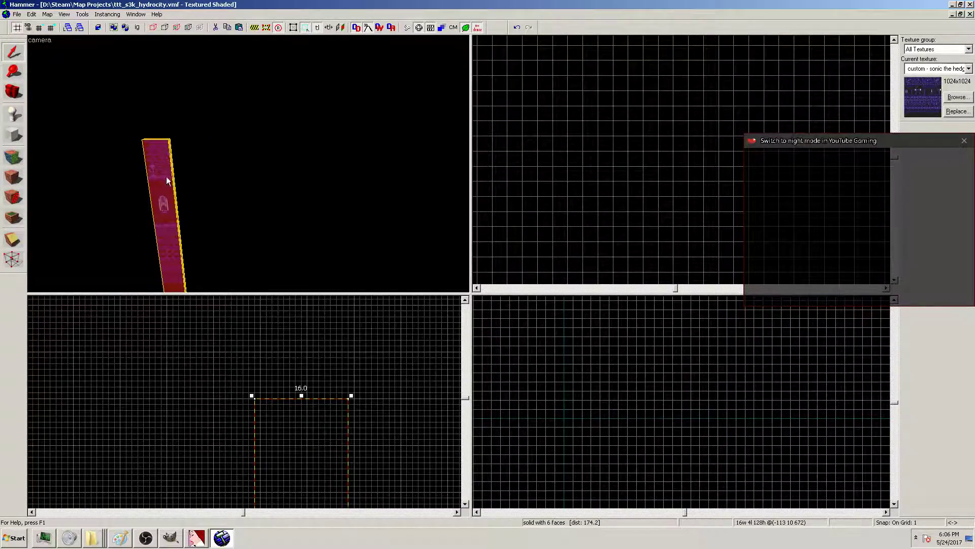
left_click(245, 204)
Duplicate the 16-unit panel to its inner side and stretch the copy to 128 units wide
scroll(285, 356, "down", 6)
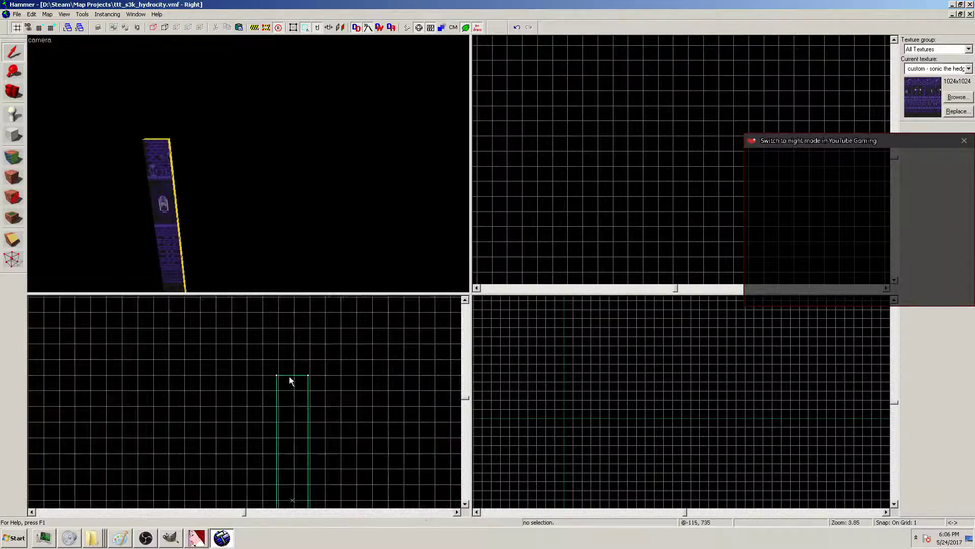
scroll(278, 371, "down", 3)
left_click_drag(279, 360, 303, 469)
mouse_move(286, 406)
left_mouse_down("shift")
mouse_move(288, 380)
mouse_move(317, 408)
mouse_move(413, 409)
mouse_move(383, 409)
left_mouse_up("shift")
scroll(476, 416, "up", 2)
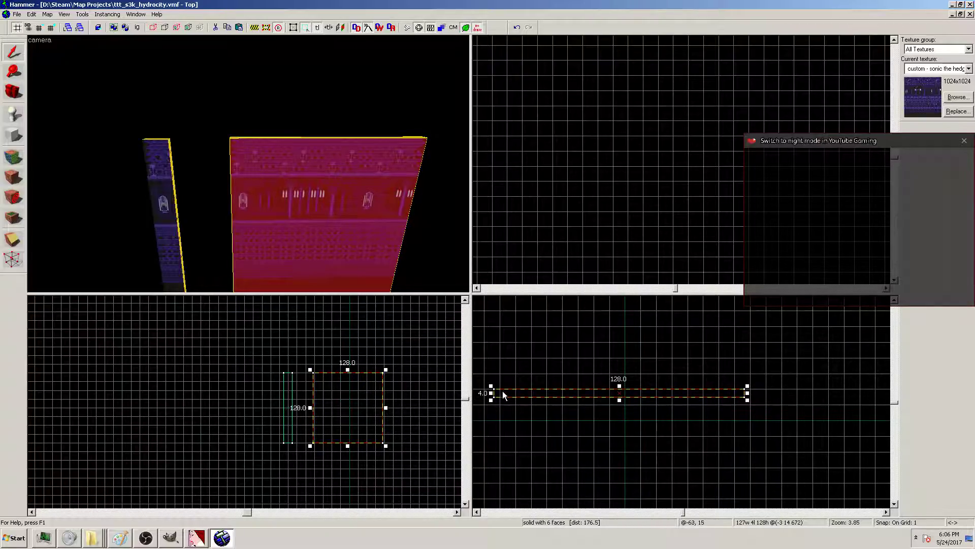
Move the 128-unit panel directly behind the 16-unit panel with their outer ends aligned
scroll(505, 395, "down", 6)
left_click(487, 511)
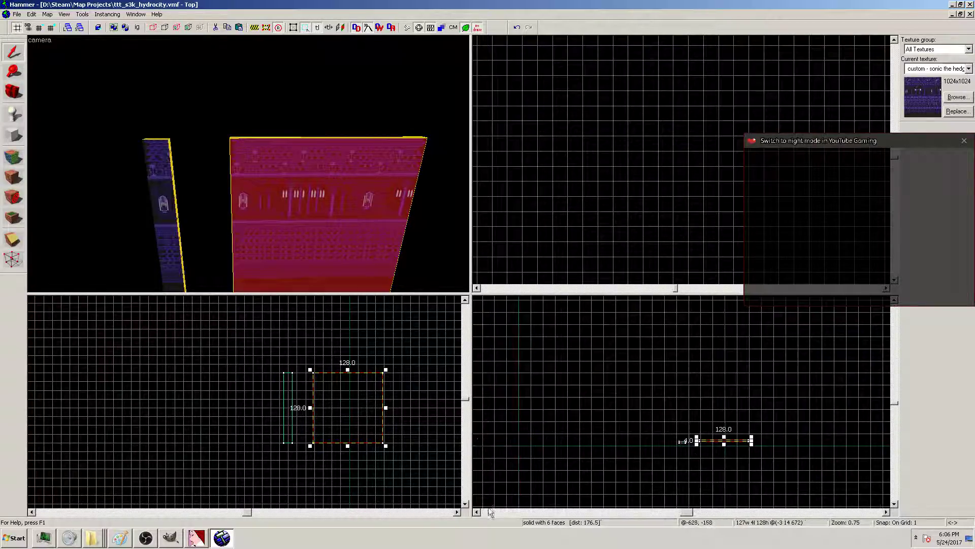
scroll(705, 446, "up", 7)
scroll(715, 432, "up", 2)
left_click_drag(725, 404, 544, 401)
scroll(271, 389, "up", 4)
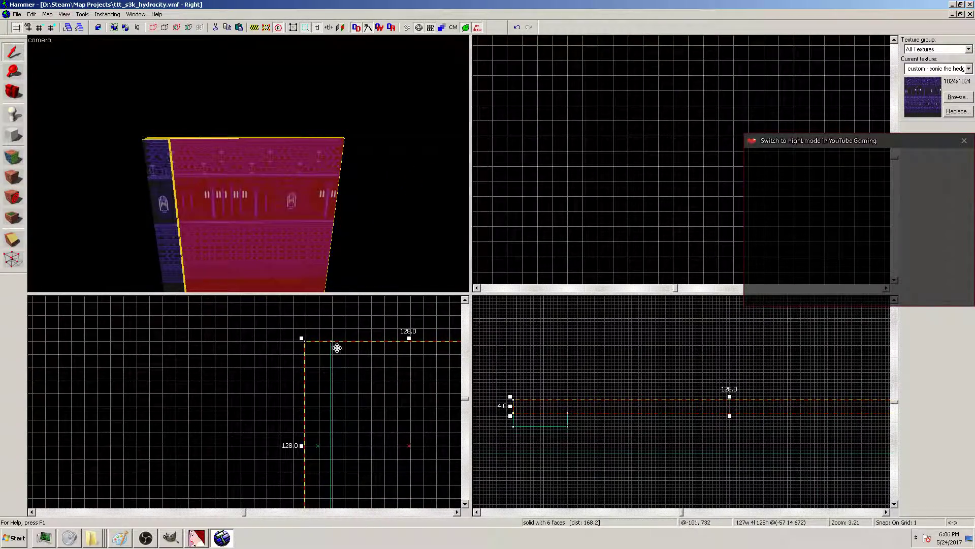
left_click(307, 322)
Copy the 128-unit panel and place the duplicate directly behind it at the same height, with the ends aligned
left_click_drag(652, 365, 737, 433)
key("ctrl+c")
key("ctrl+v")
left_click_drag(639, 401, 728, 392)
left_click_drag(326, 357, 327, 400)
scroll(303, 350, "up", 2)
scroll(304, 335, "up", 3)
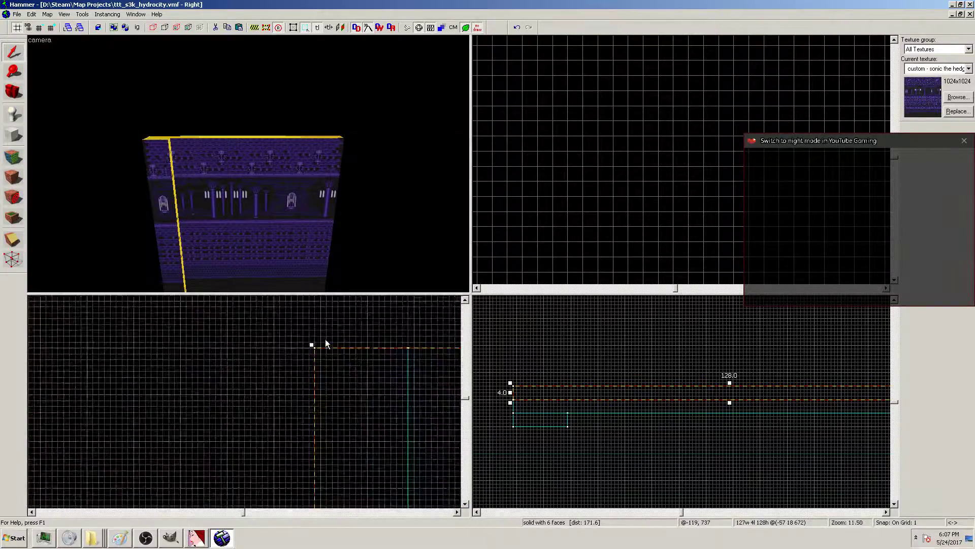
Duplicate the two rearmost 128-unit layers and stack the copies directly behind at the same height
mouse_move(521, 362)
left_mouse_down()
mouse_move(628, 411)
mouse_move(663, 406)
mouse_move(642, 383)
mouse_move(751, 370)
mouse_move(727, 372)
left_mouse_up()
key("ctrl+c")
key("ctrl+v")
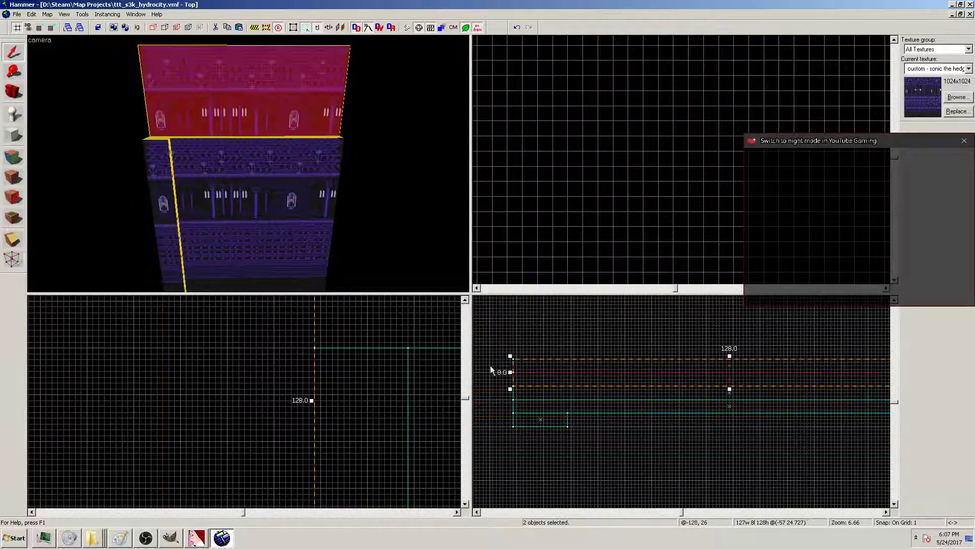
mouse_move(355, 450)
left_mouse_down()
mouse_move(355, 411)
mouse_move(351, 428)
left_mouse_up()
Duplicate the four 128-unit layers behind the stack to make eight, aligning the copies in height and at the ends
mouse_move(515, 344)
left_mouse_down()
mouse_move(740, 416)
mouse_move(757, 409)
left_mouse_up()
key("ctrl+c")
key("ctrl+v")
mouse_move(638, 388)
left_mouse_down()
mouse_move(751, 327)
mouse_move(708, 331)
left_mouse_up()
mouse_move(373, 369)
left_mouse_down()
mouse_move(365, 374)
mouse_move(363, 338)
mouse_move(363, 464)
mouse_move(383, 420)
left_mouse_up()
left_click(196, 386)
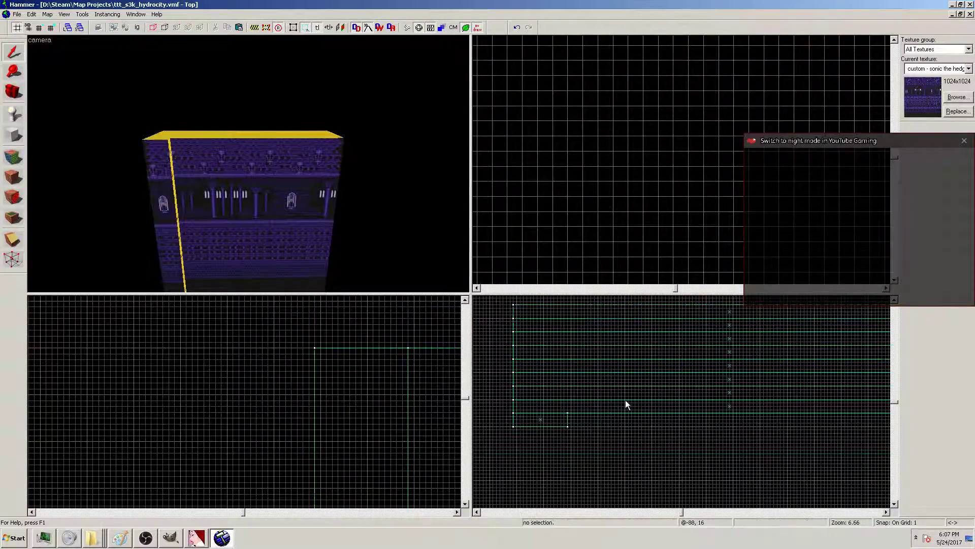
Shift all nine panels one unit inward to line up with the grid, and set the grid to 4 units
scroll(626, 401, "down", 5)
scroll(661, 394, "up", 3)
left_click_drag(526, 327, 970, 505)
scroll(538, 432, "up", 2)
scroll(538, 433, "up", 3)
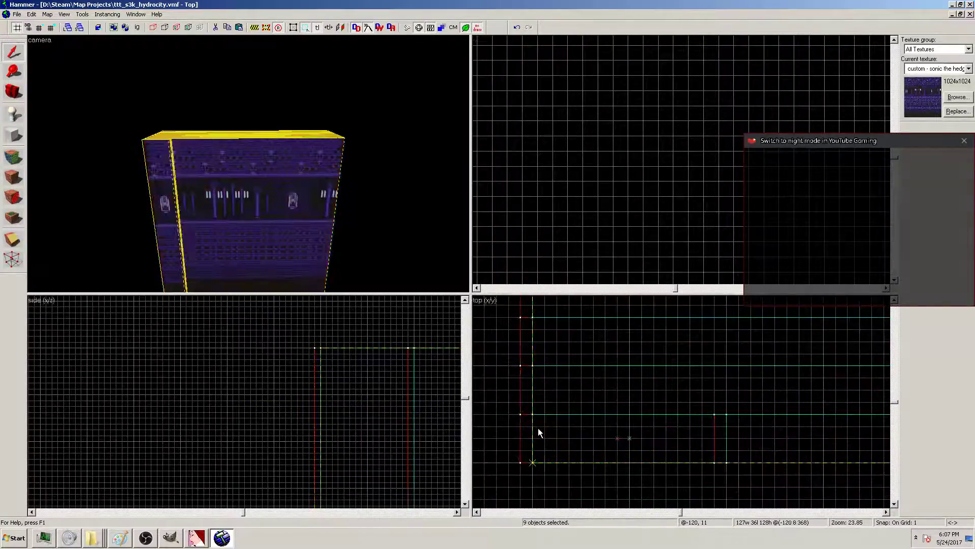
left_click(52, 28)
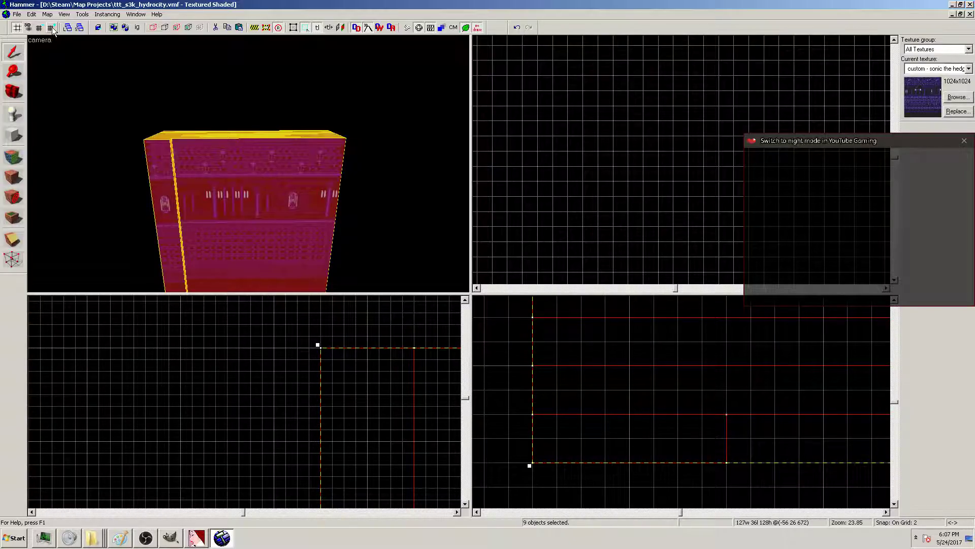
scroll(540, 395, "down", 5)
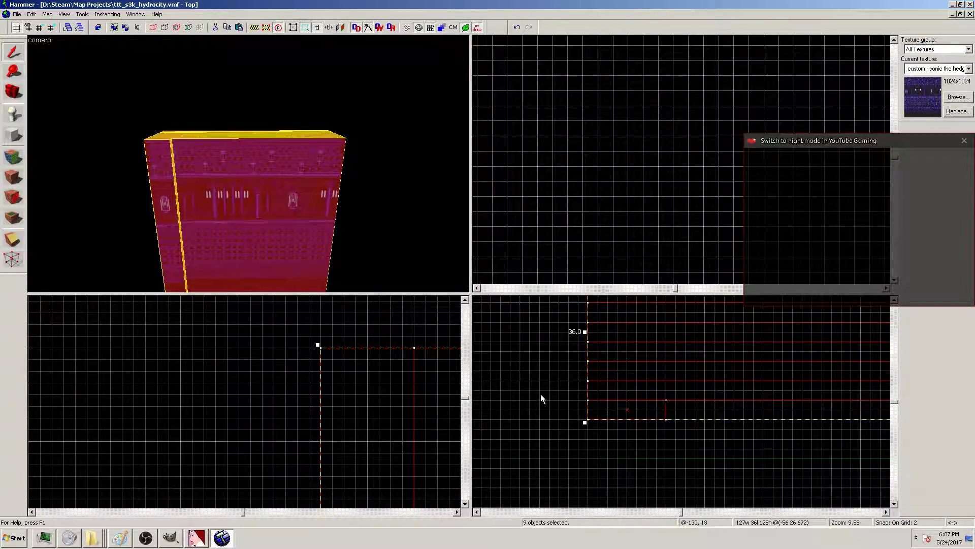
left_click(52, 28)
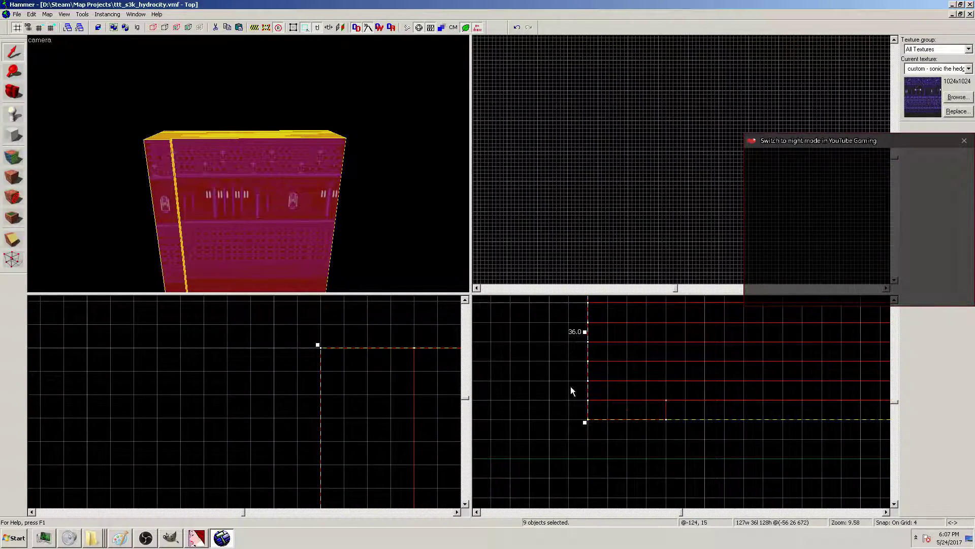
key("Escape")
scroll(626, 445, "down", 3)
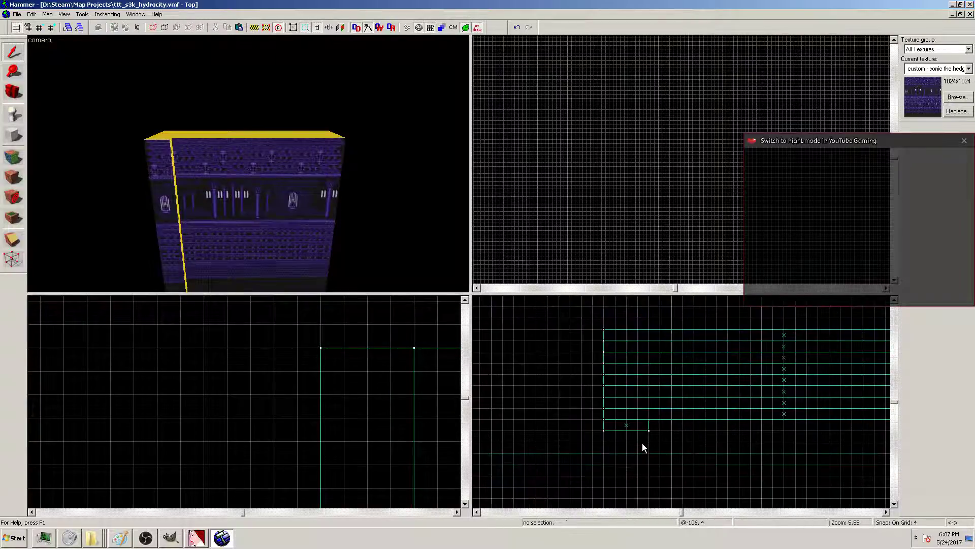
Trim both ends of the second 128-unit panel to a 16-unit segment starting where the first segment ends
left_click(783, 414)
left_click_drag(602, 414, 649, 419)
left_click(785, 511)
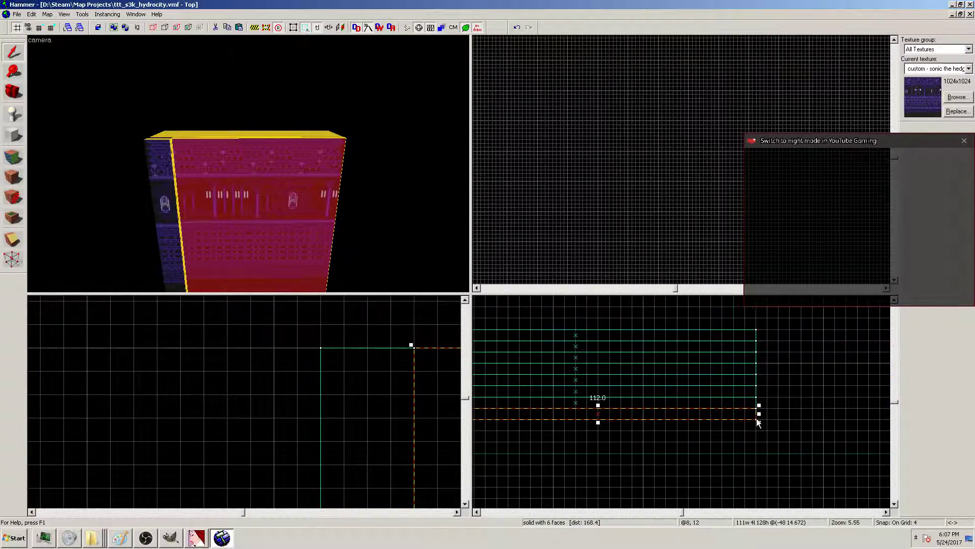
mouse_move(759, 417)
left_mouse_down()
mouse_move(389, 409)
mouse_move(568, 418)
mouse_move(559, 419)
left_mouse_up()
left_click(559, 433)
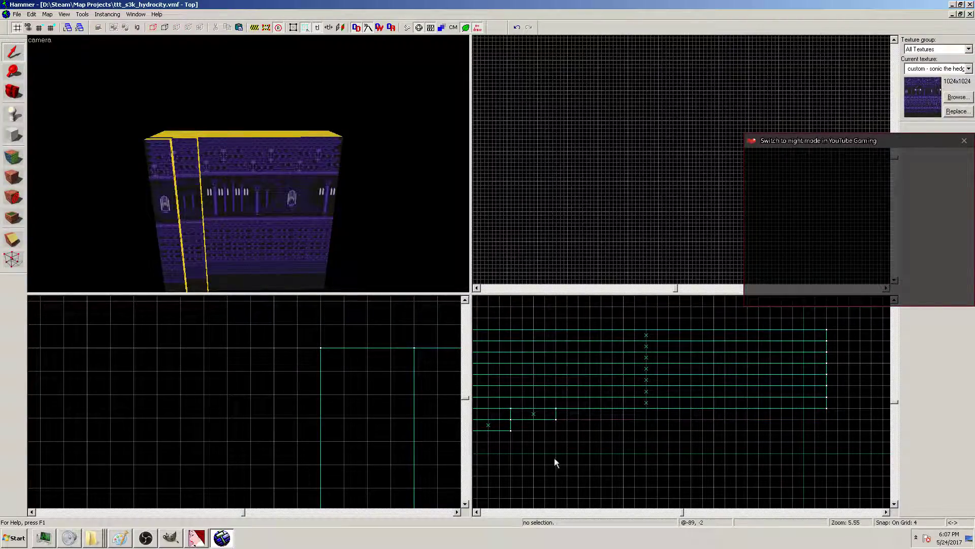
Shorten the third panel to 96 units and trim the fourth panel's matching end one 16-unit segment further in
left_click(486, 511)
scroll(748, 416, "down", 1)
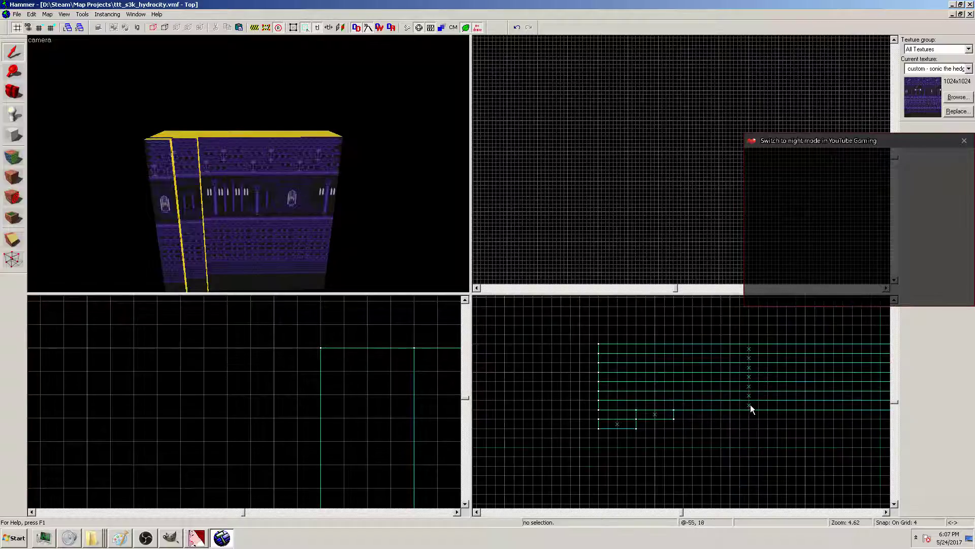
left_click(751, 405)
left_click_drag(595, 404, 671, 409)
left_click(596, 396)
left_click(612, 395)
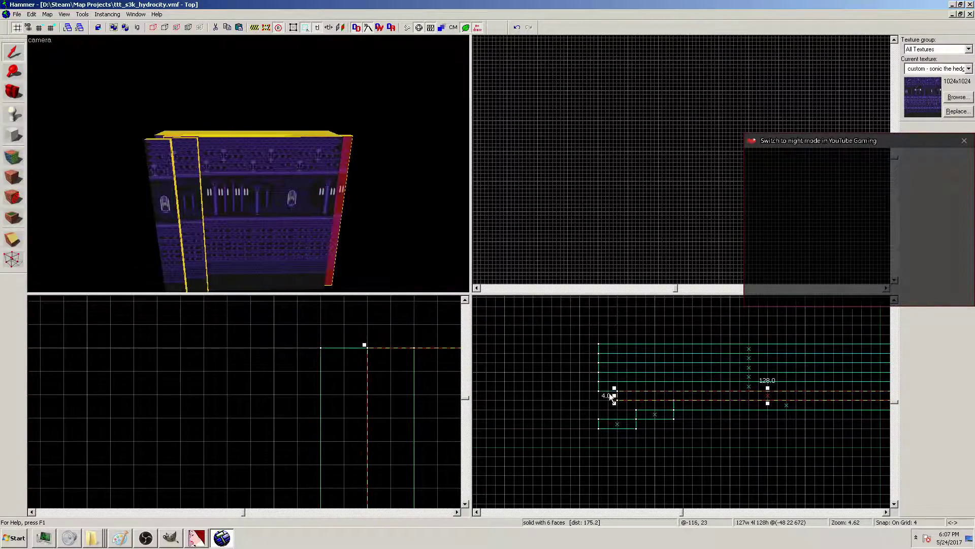
mouse_move(615, 395)
left_mouse_down()
mouse_move(596, 395)
mouse_move(710, 400)
left_mouse_up()
left_click(747, 445)
left_click(749, 512)
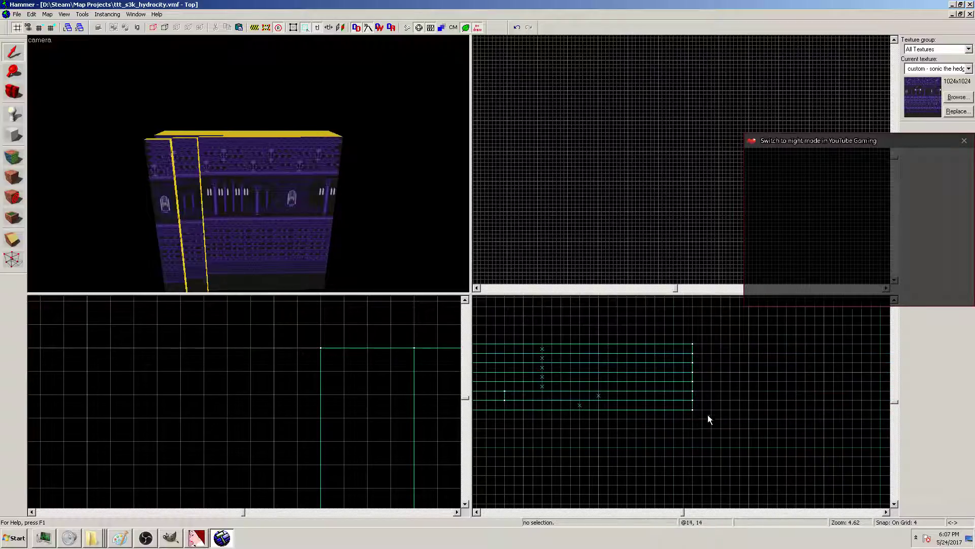
Trim the opposite ends of the third and fourth panels to leave each one a 16-unit segment continuing the staircase
left_click(582, 405)
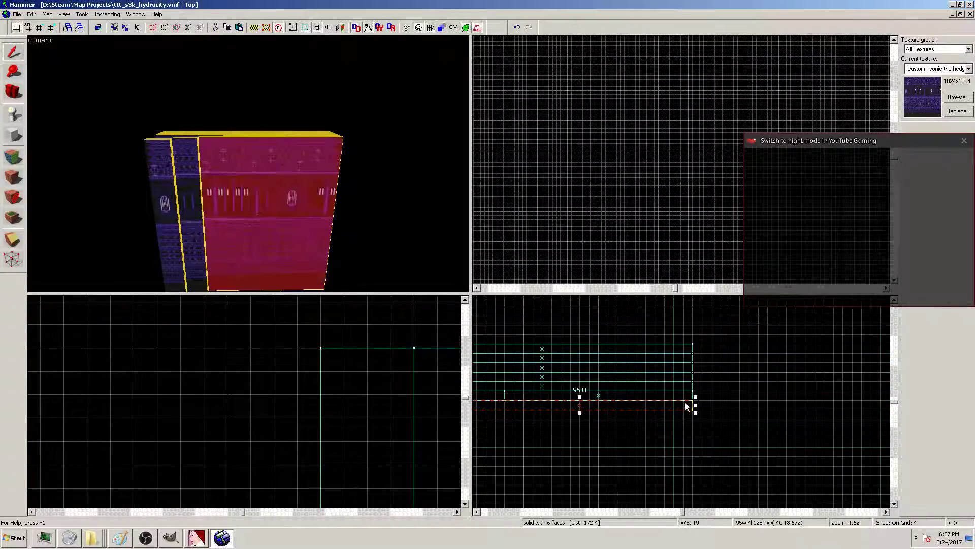
left_click_drag(695, 405, 512, 410)
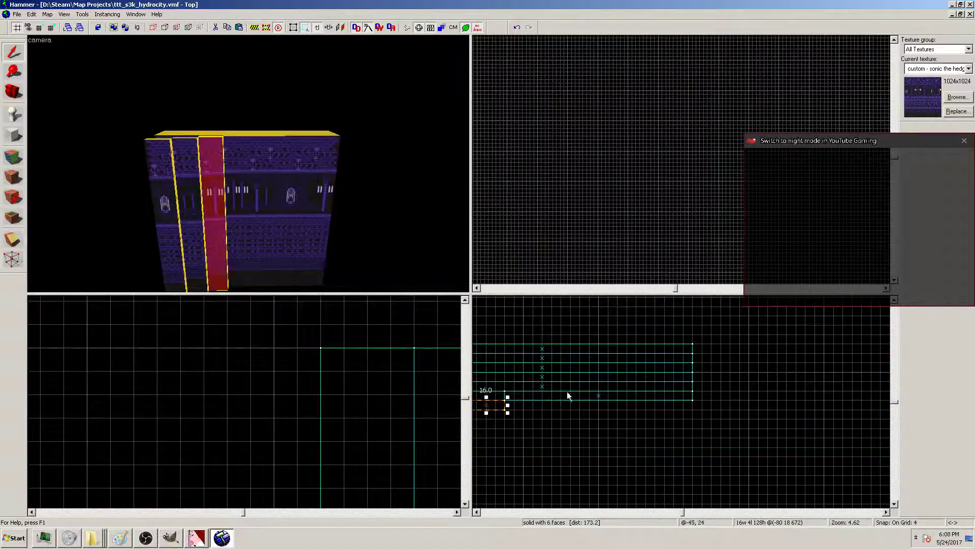
left_click(598, 396)
left_click_drag(694, 395, 538, 404)
key("Escape")
key("Left")
key("Left")
left_click_drag(603, 433, 761, 395)
left_click(805, 418)
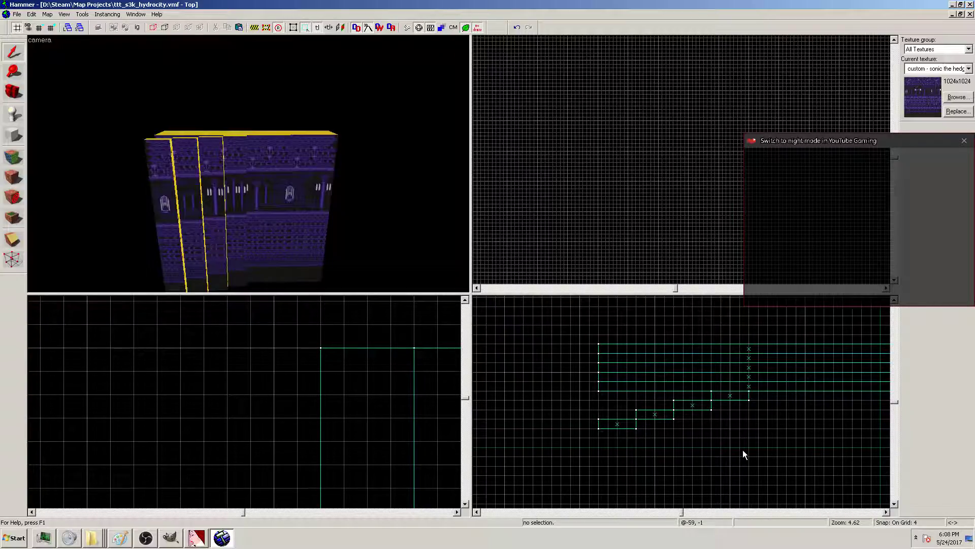
Trim both ends of the fifth panel to a 16-unit segment starting where the fourth segment ends
left_click(705, 512)
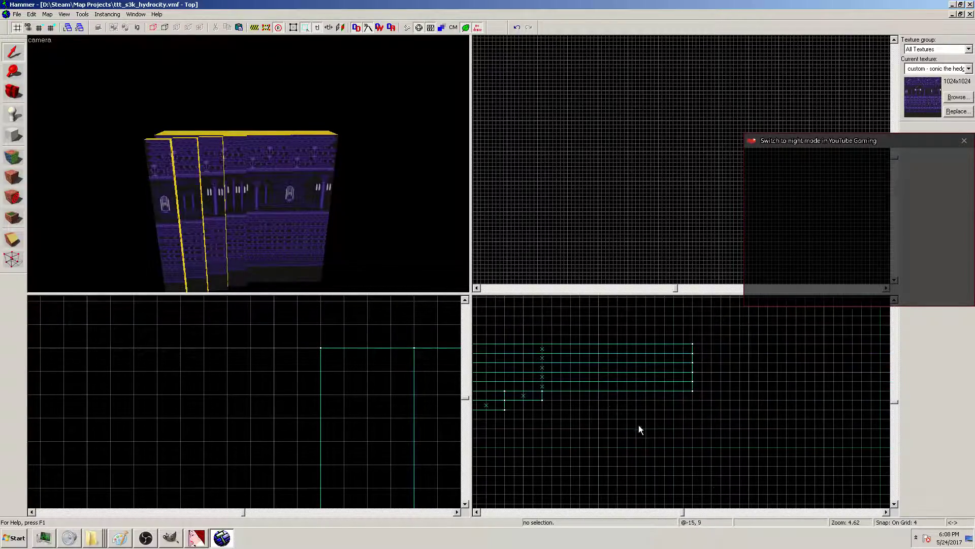
left_click(541, 385)
left_click(635, 512)
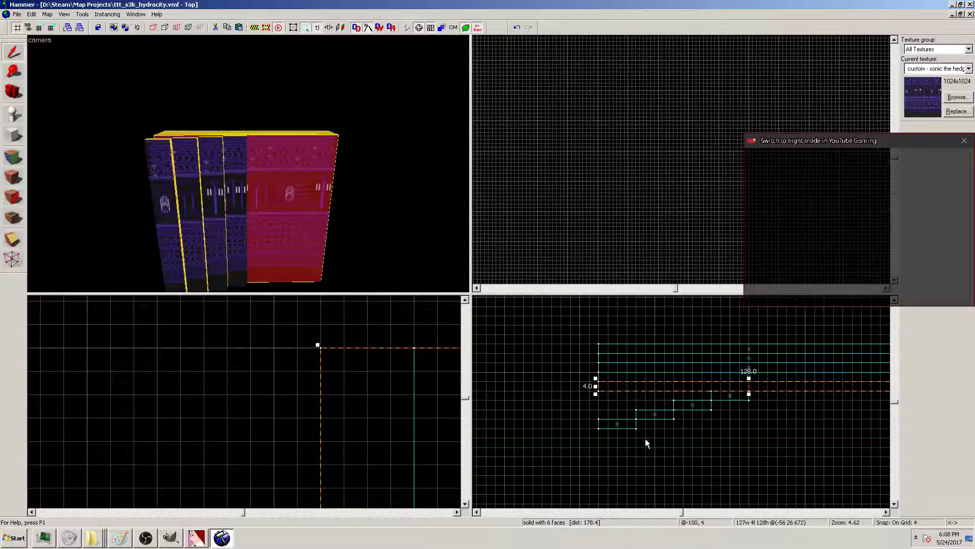
mouse_move(595, 389)
left_mouse_down()
mouse_move(745, 397)
mouse_move(559, 384)
mouse_move(581, 388)
left_mouse_up()
left_click(787, 512)
left_click(608, 427)
Trim the sixth and seventh panels to successive 16-unit segments, each starting where the previous segment ends
left_click(610, 512)
scroll(776, 411, "down", 2)
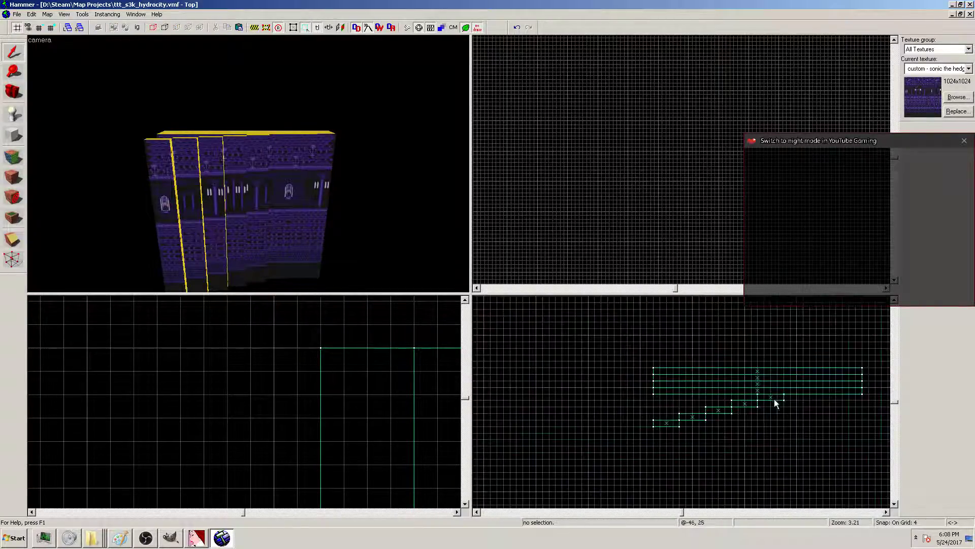
left_click(756, 391)
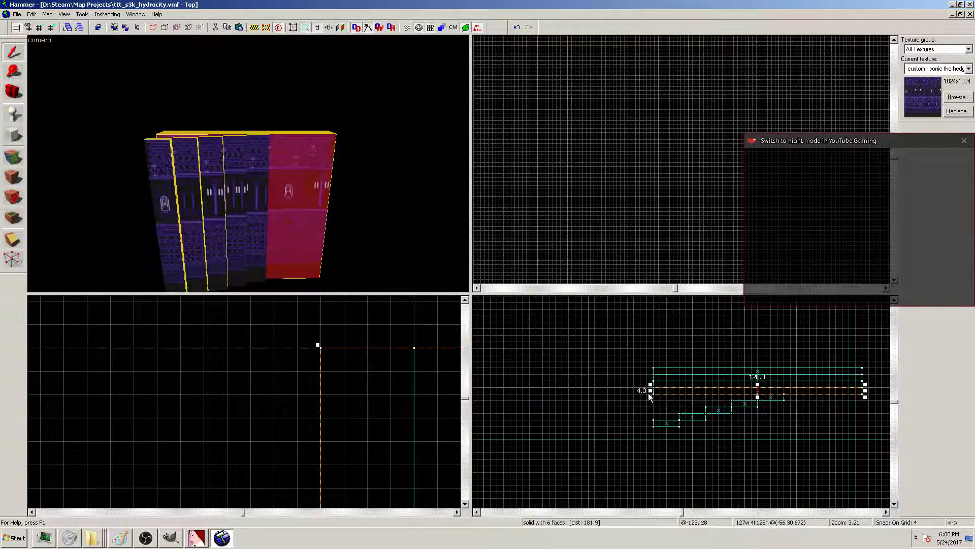
left_click_drag(650, 395, 781, 394)
left_click_drag(861, 388, 812, 393)
left_click(668, 388)
left_click_drag(654, 387, 829, 386)
left_click(831, 391)
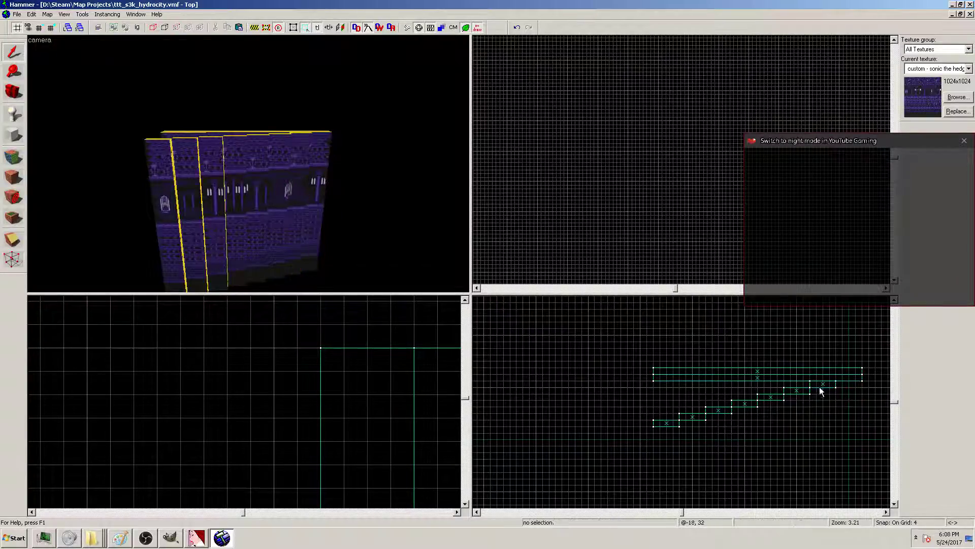
Trim the eighth panel to the final 16-unit segment and delete the leftover full-length panel behind it
left_click(754, 377)
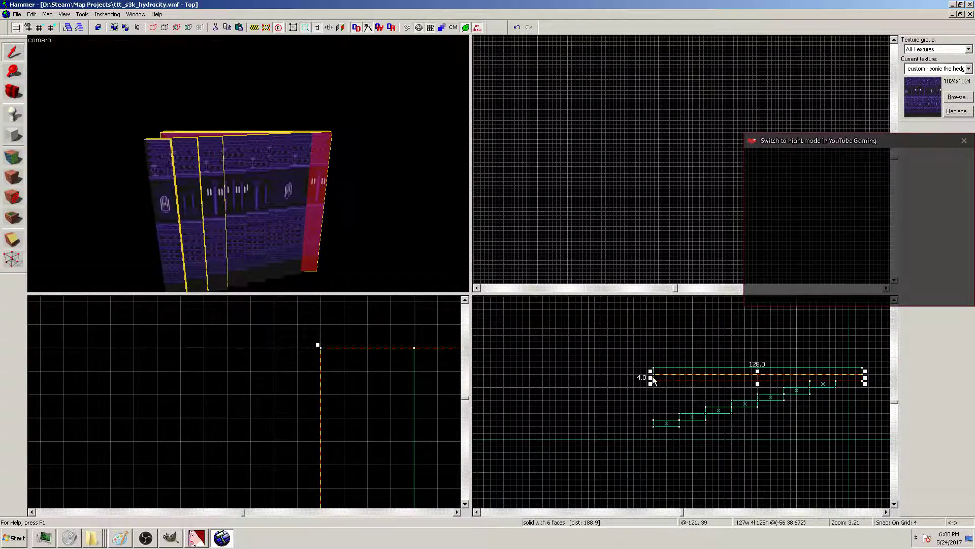
left_click_drag(800, 384, 832, 386)
left_click(714, 348)
left_click(730, 375)
key("Delete")
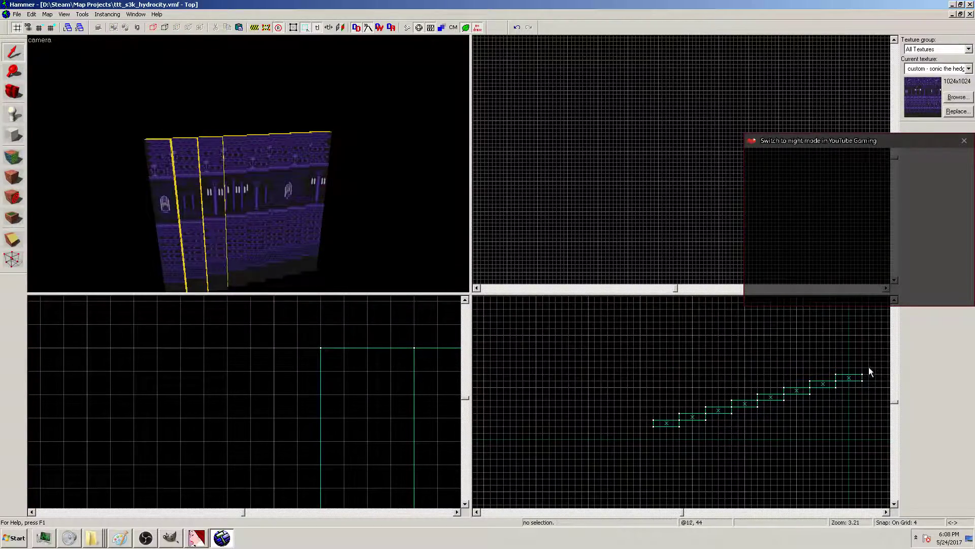
Move the stepped segments forward in line with the first one, forming a single straight row of eight 16-unit segments
left_click(848, 379)
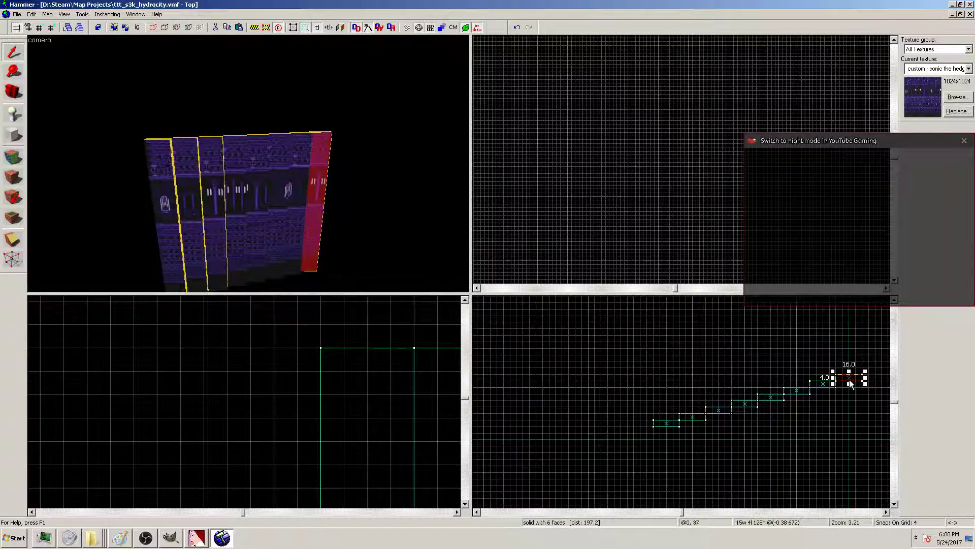
mouse_move(849, 378)
left_mouse_down()
mouse_move(849, 389)
mouse_move(792, 406)
mouse_move(796, 398)
mouse_move(767, 420)
mouse_move(775, 405)
left_mouse_up()
left_click(817, 379)
key("Escape")
mouse_move(878, 422)
left_mouse_down()
mouse_move(745, 395)
mouse_move(860, 415)
left_mouse_up()
left_click(749, 407)
left_click(748, 406)
left_click_drag(760, 406, 754, 412)
left_click(735, 378)
mouse_move(871, 382)
left_mouse_down()
mouse_move(863, 398)
mouse_move(712, 428)
mouse_move(721, 414)
mouse_move(873, 418)
left_mouse_up()
key("Escape")
key("Return")
left_click_drag(788, 414, 788, 420)
key("Escape")
Examine the assembled wall in the 3D view to check texture continuity across the segments
key("z")
key("w")
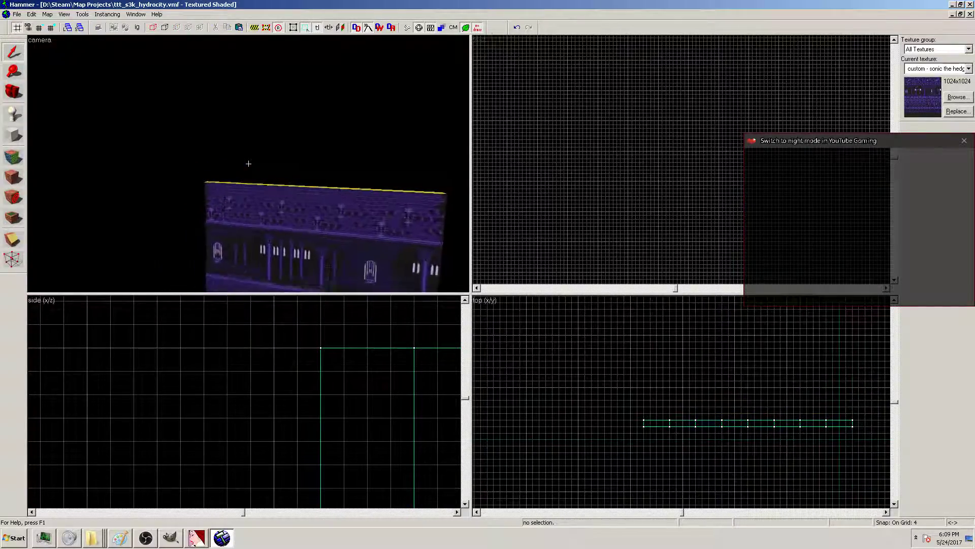
key("w")
key("s")
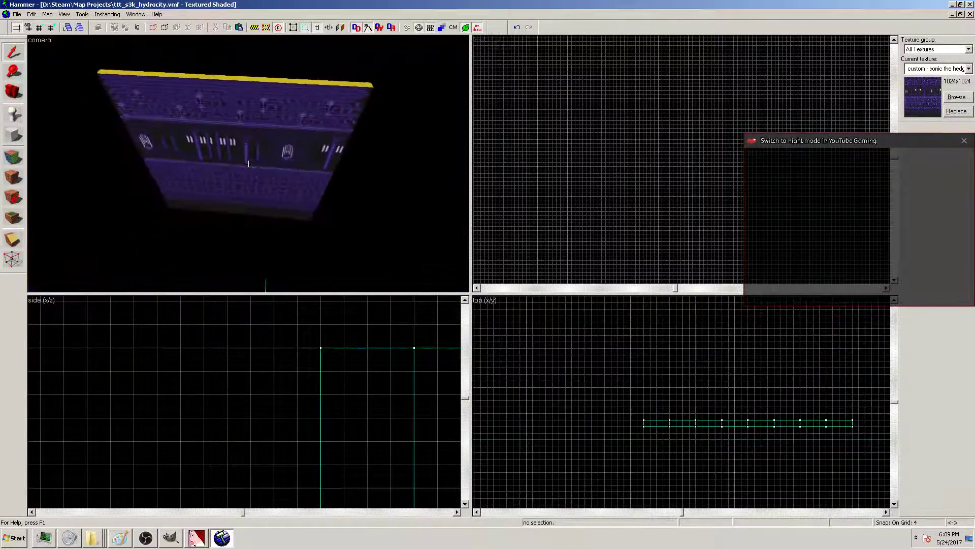
key("w")
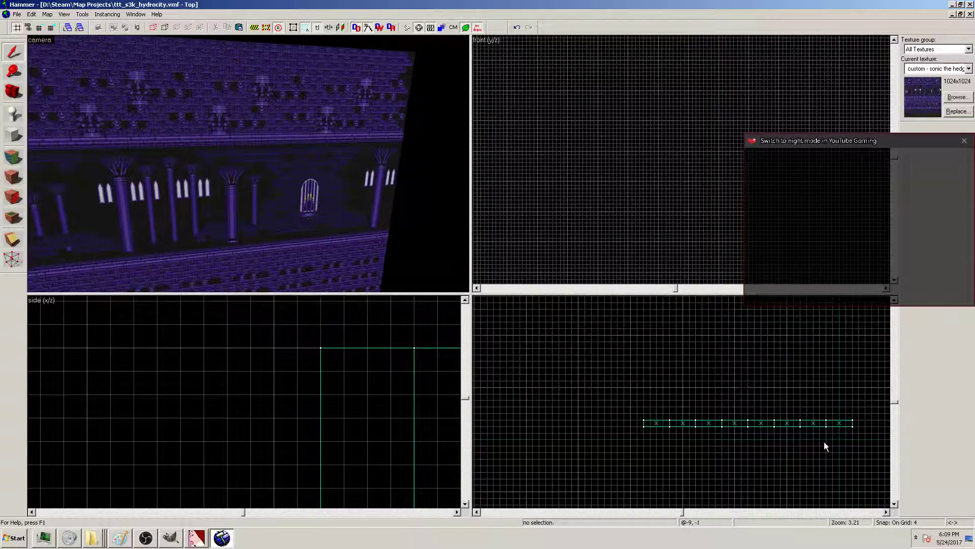
Try curving the wall with the Vertex tool by pulling the fifth segment's front corner out 4 units and the sixth's far front corner 12 units
scroll(818, 447, "up", 1)
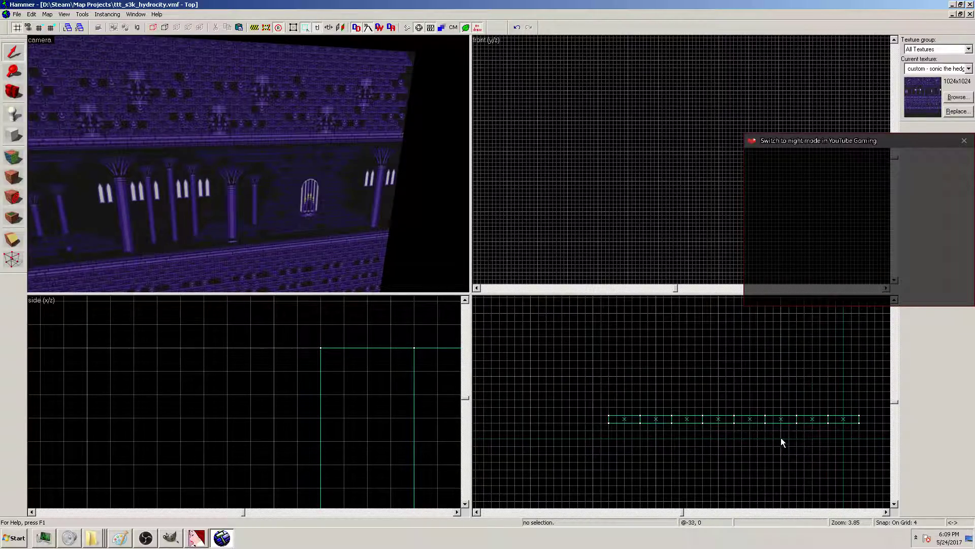
left_click(750, 418)
scroll(773, 447, "up", 4)
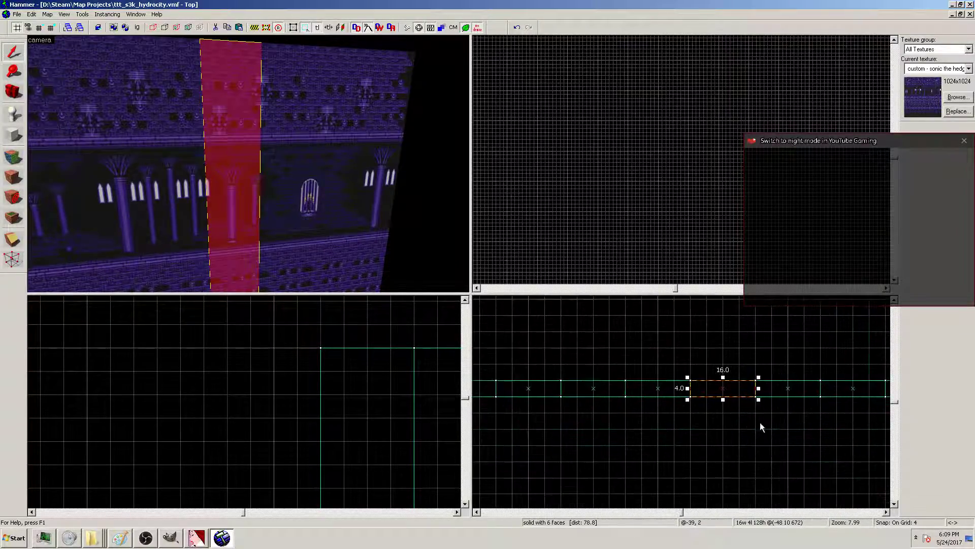
left_click(13, 259)
left_click_drag(755, 396, 756, 408)
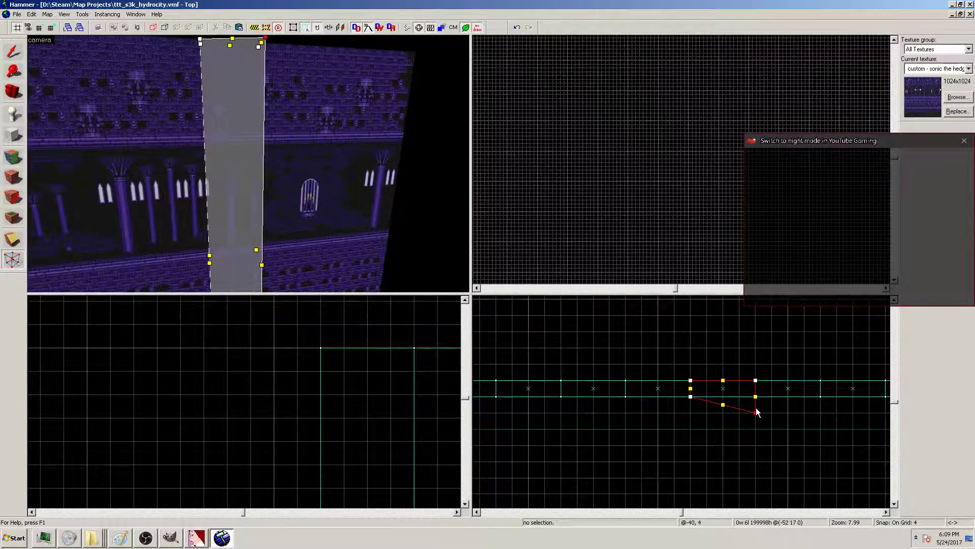
left_click(787, 395)
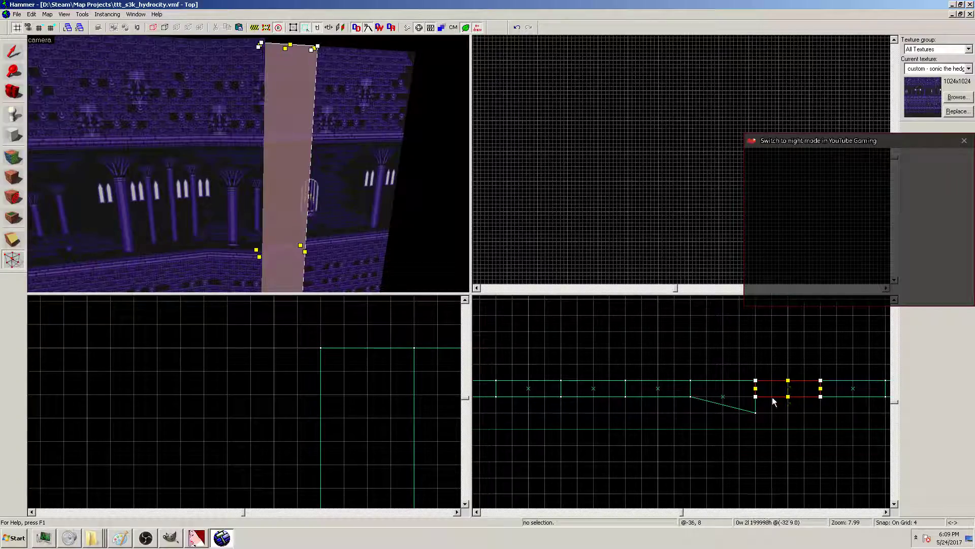
left_click_drag(756, 397, 756, 413)
left_click_drag(821, 396, 821, 450)
Try continuing the curve by pulling out the front corners of the seventh and eighth segments, making the last segment 64 units deep
scroll(846, 468, "down", 4)
left_click(886, 512)
scroll(833, 480, "up", 2)
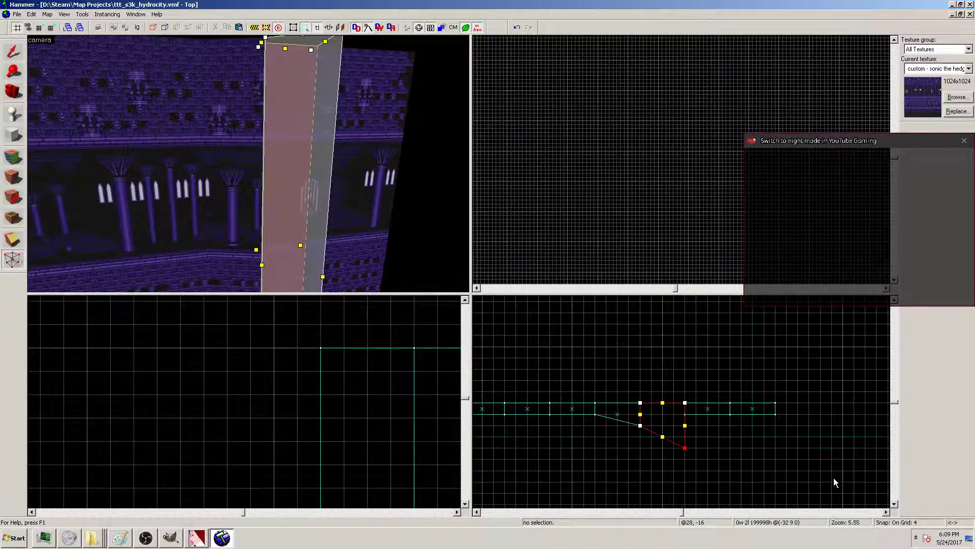
left_click(709, 410)
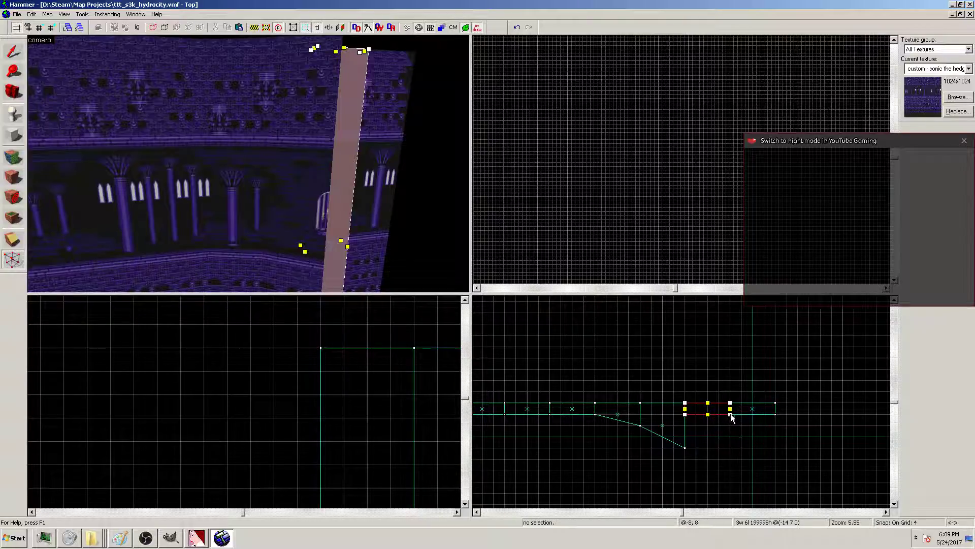
left_click_drag(730, 415, 741, 472)
left_click(685, 414)
left_click_drag(686, 414, 684, 447)
left_click_drag(741, 471, 729, 492)
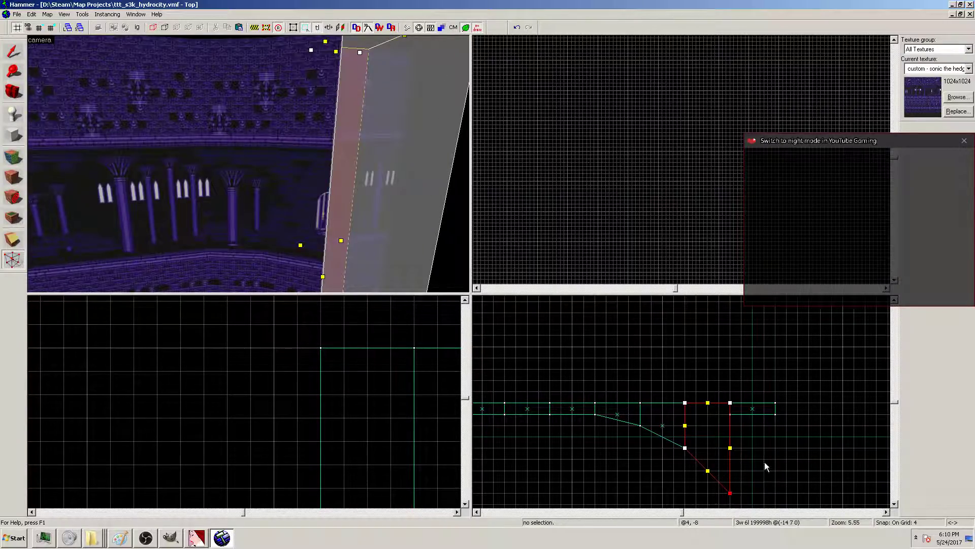
left_click(752, 409)
left_click_drag(730, 414, 732, 503)
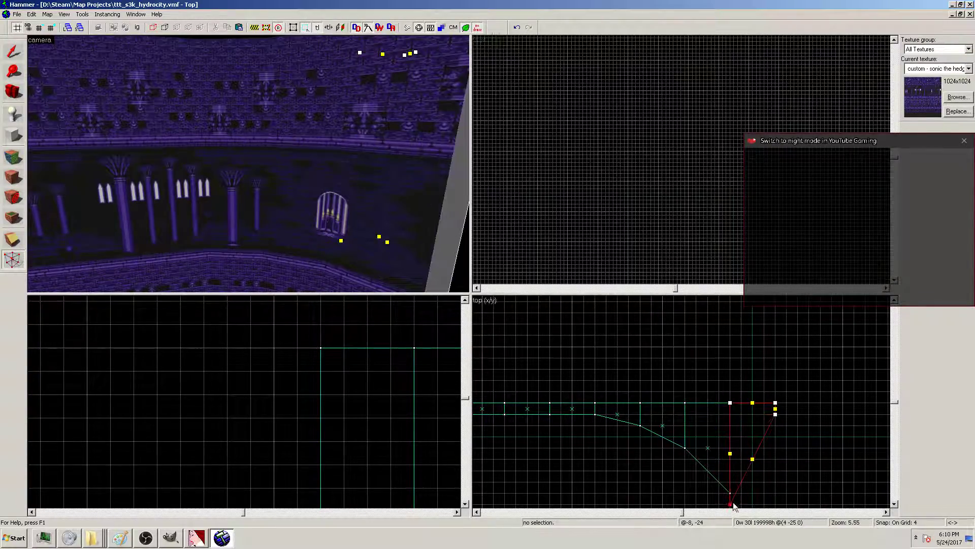
mouse_move(775, 414)
left_mouse_down()
mouse_move(766, 499)
mouse_move(775, 535)
mouse_move(776, 435)
mouse_move(772, 470)
left_mouse_up()
scroll(797, 398, "down", 5)
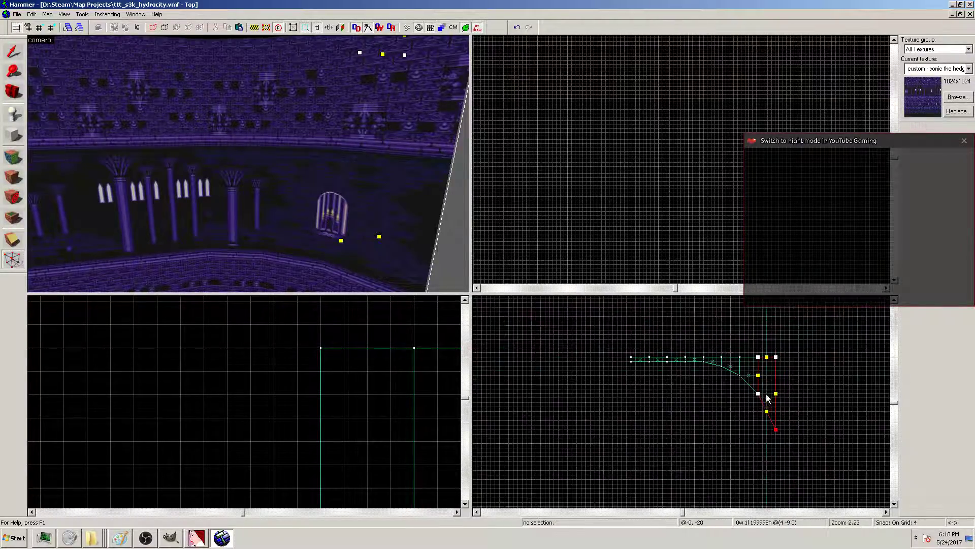
scroll(788, 410, "up", 3)
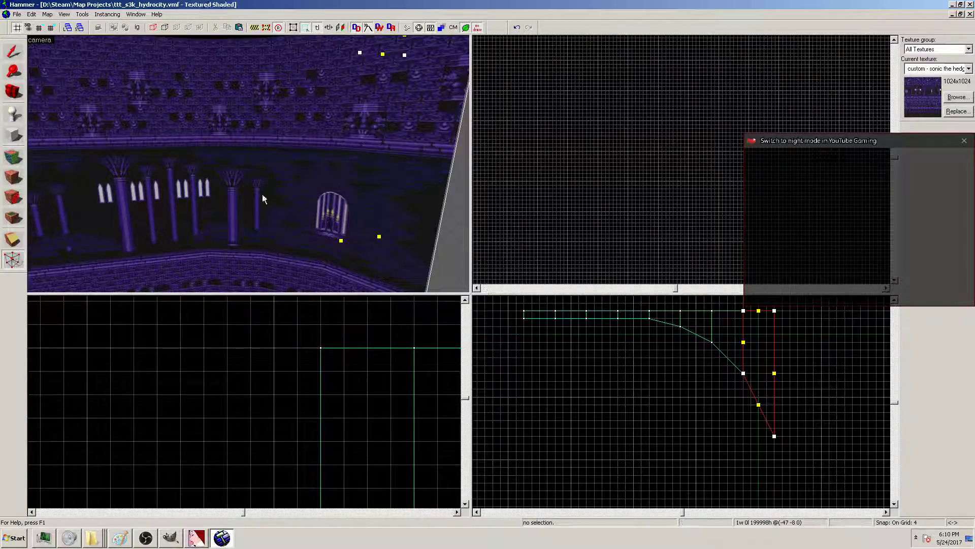
Examine the curved wall in the 3D view for texture stretching and continuity along the bend
left_click(14, 46)
scroll(343, 208, "down", 5)
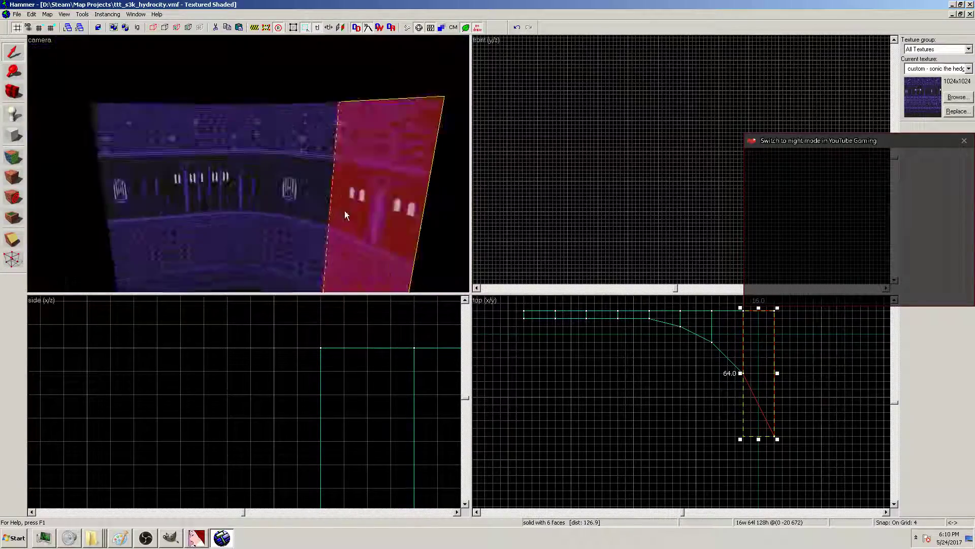
left_click(376, 202)
scroll(210, 180, "up", 2)
scroll(251, 187, "up", 3)
key("z")
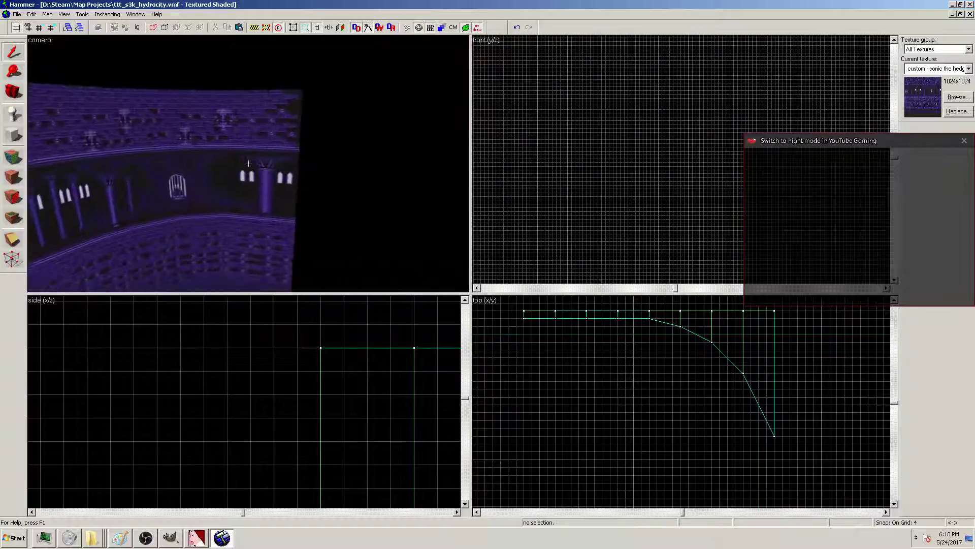
key("w")
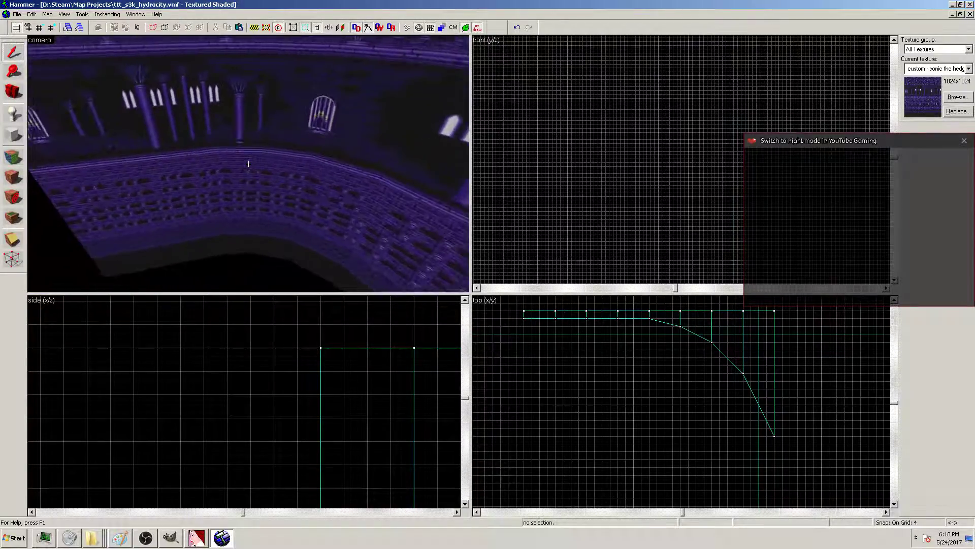
key("z")
Undo the vertex edits that curved the last four wall segments
key("ctrl+z")
key("ctrl+z")
key("ctrl+z")
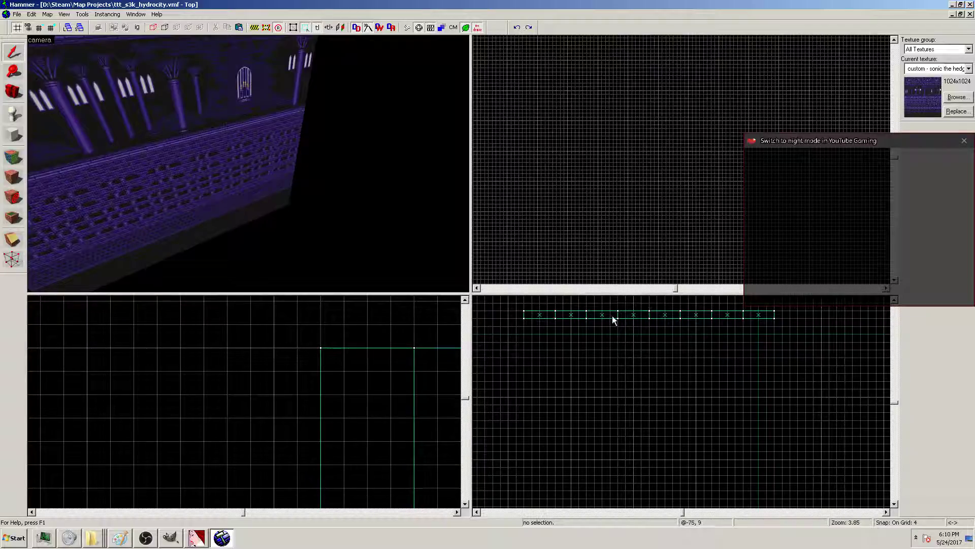
Try slanting the first wall segment with the Vertex tool by pulling its outer front and back corners 8 units forward
left_click(543, 317)
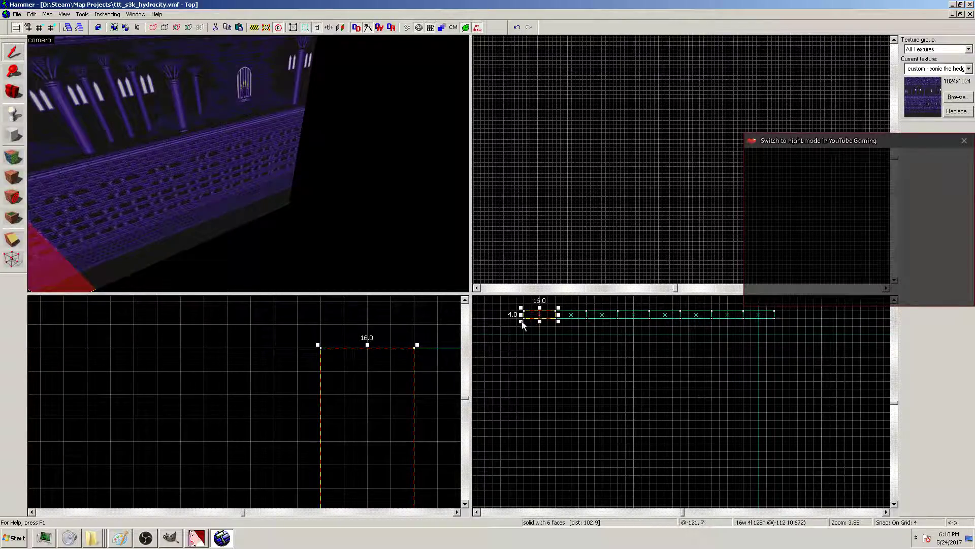
left_click(13, 259)
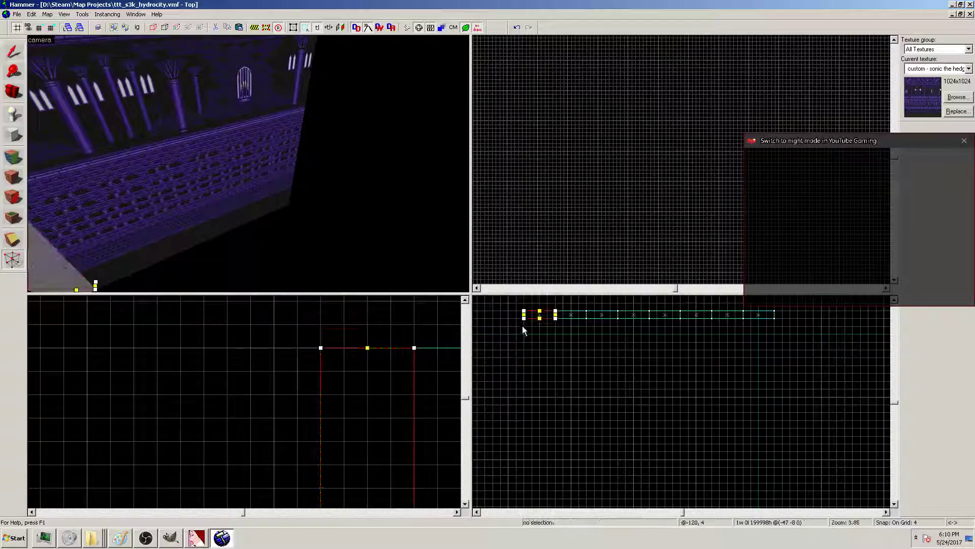
scroll(520, 328, "up", 2)
left_click_drag(524, 317, 524, 328)
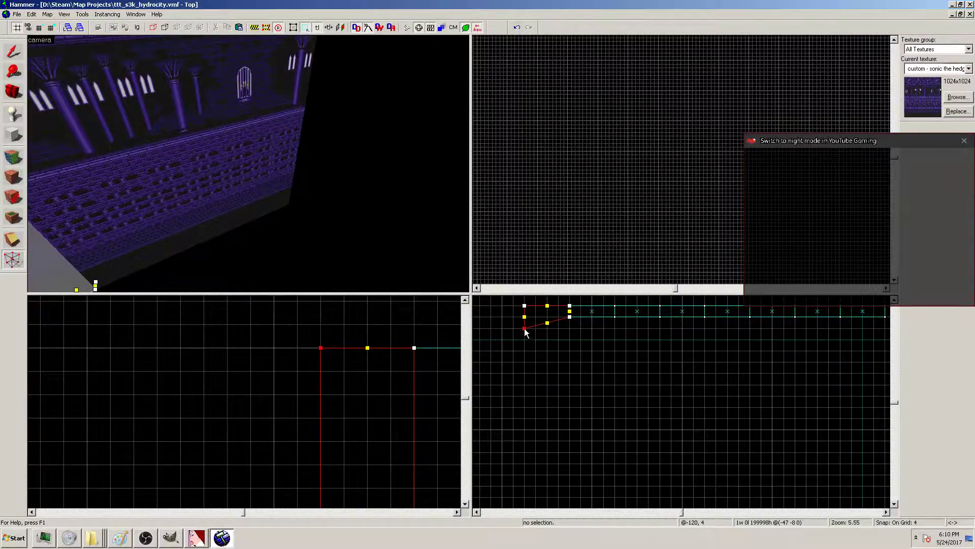
left_click(593, 314)
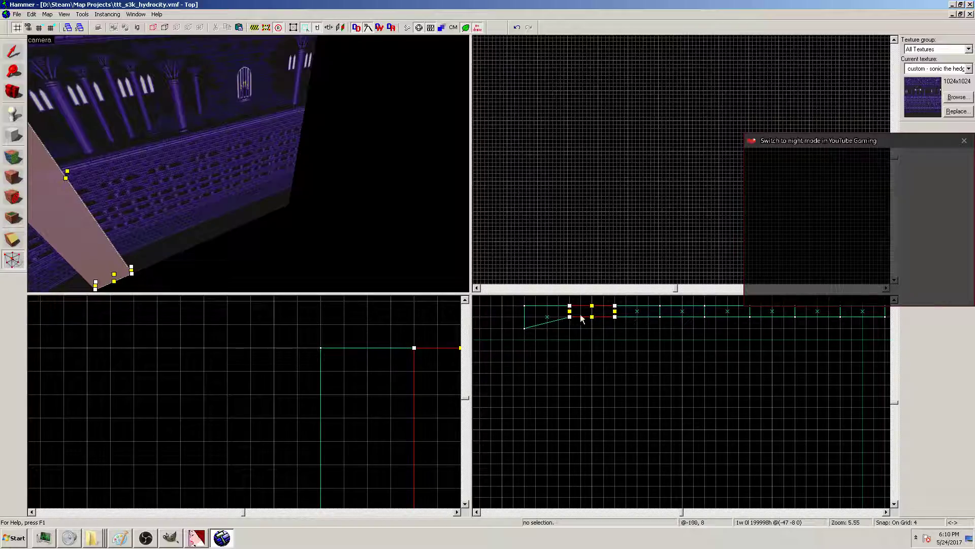
left_click(547, 316)
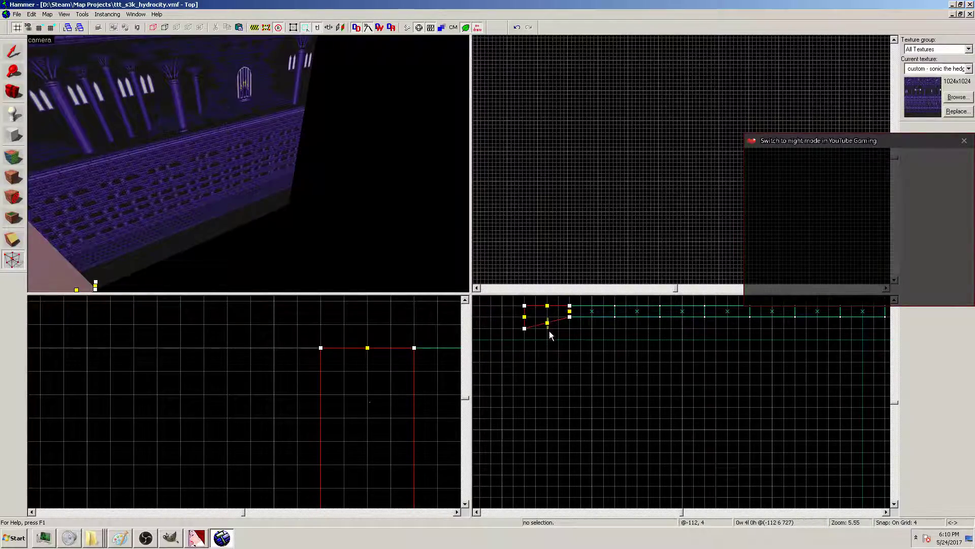
left_click_drag(525, 328, 527, 340)
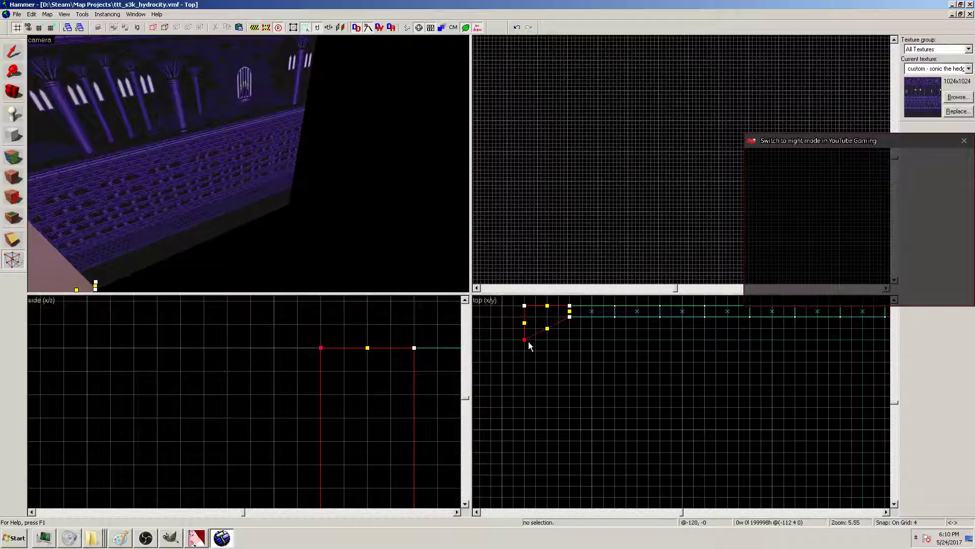
left_click_drag(524, 306, 524, 331)
left_click(13, 51)
Undo the vertex edits on the first wall segment
left_click(562, 358)
left_click(547, 322)
left_click(589, 310)
key("shift+v")
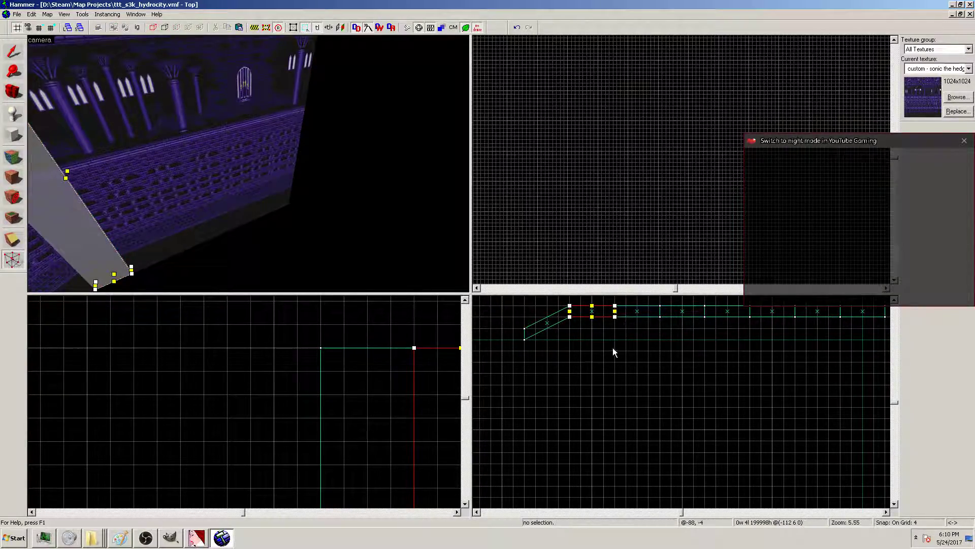
left_click(13, 52)
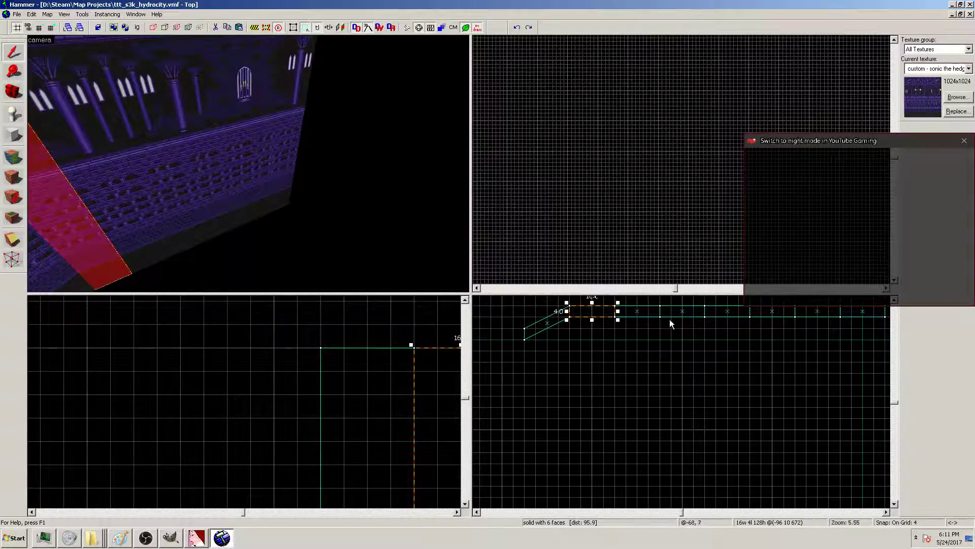
key("ctrl+z")
key("ctrl+z")
key("ctrl+z")
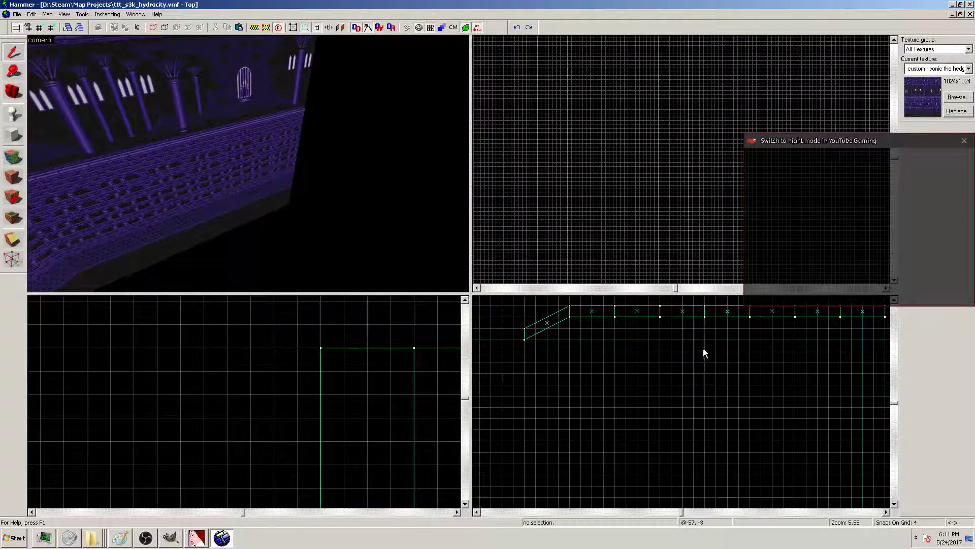
key("ctrl+z")
Skew the fourth wall segment 2 units forward at the end that meets the third segment
scroll(667, 364, "down", 2)
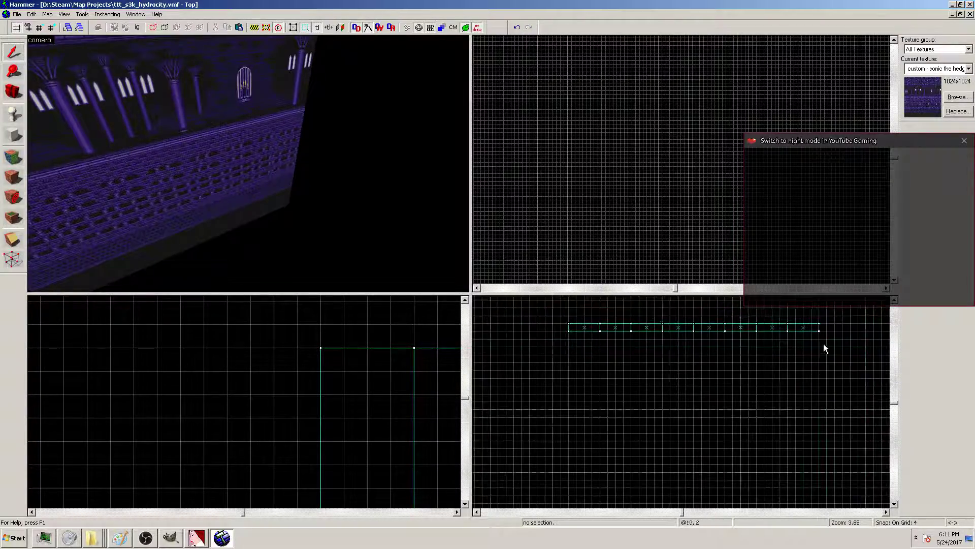
mouse_move(841, 330)
left_mouse_down()
mouse_move(617, 328)
mouse_move(664, 387)
mouse_move(866, 404)
left_mouse_up()
scroll(831, 348, "up", 2)
scroll(788, 341, "down", 1)
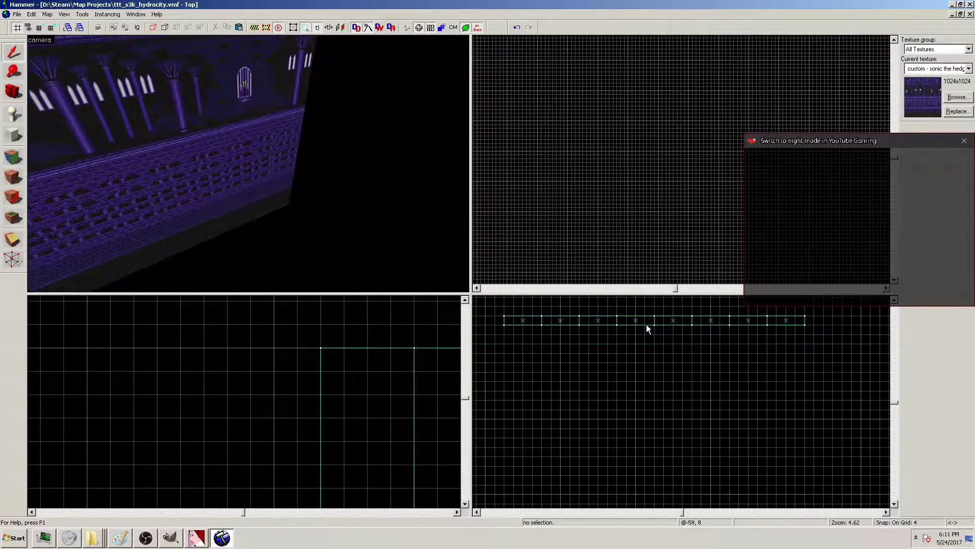
key("shift+v")
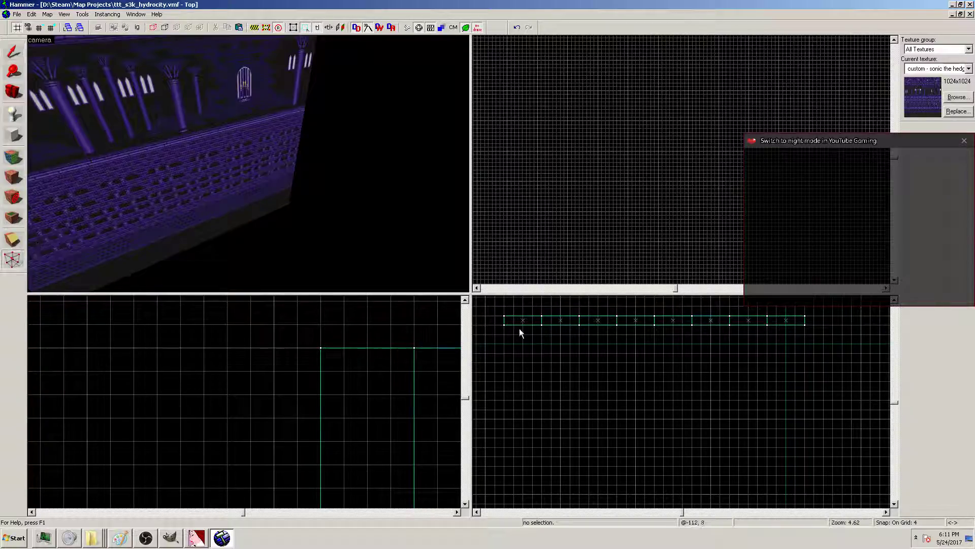
left_click(598, 321)
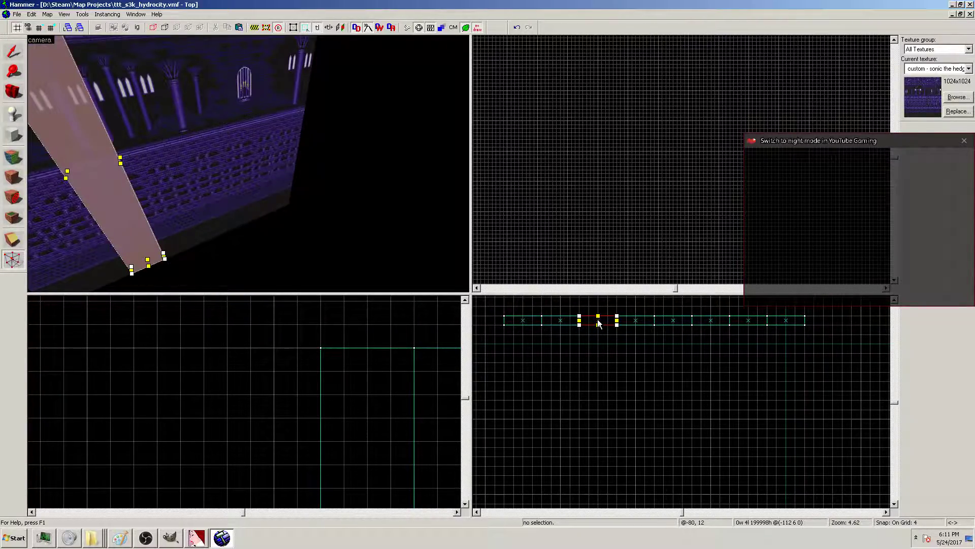
left_click(635, 320)
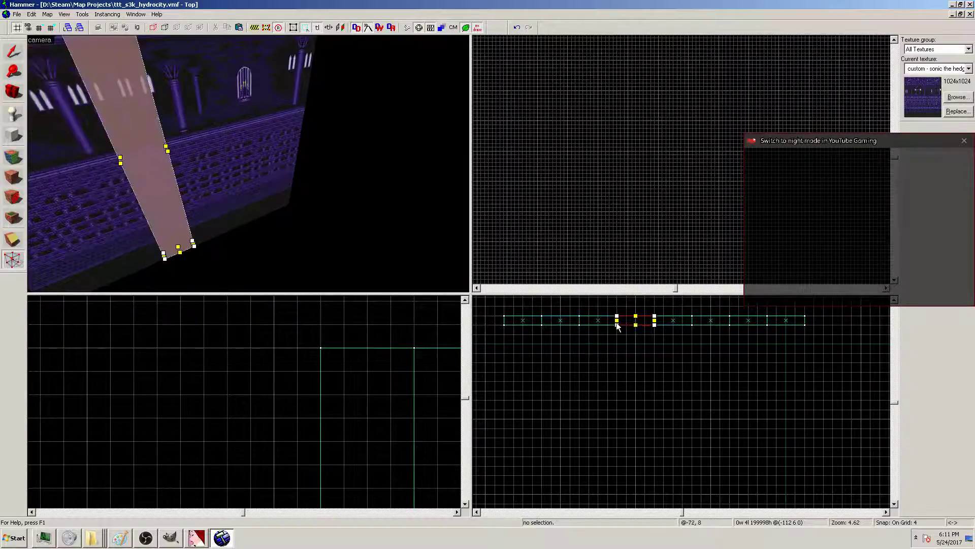
left_click(13, 51)
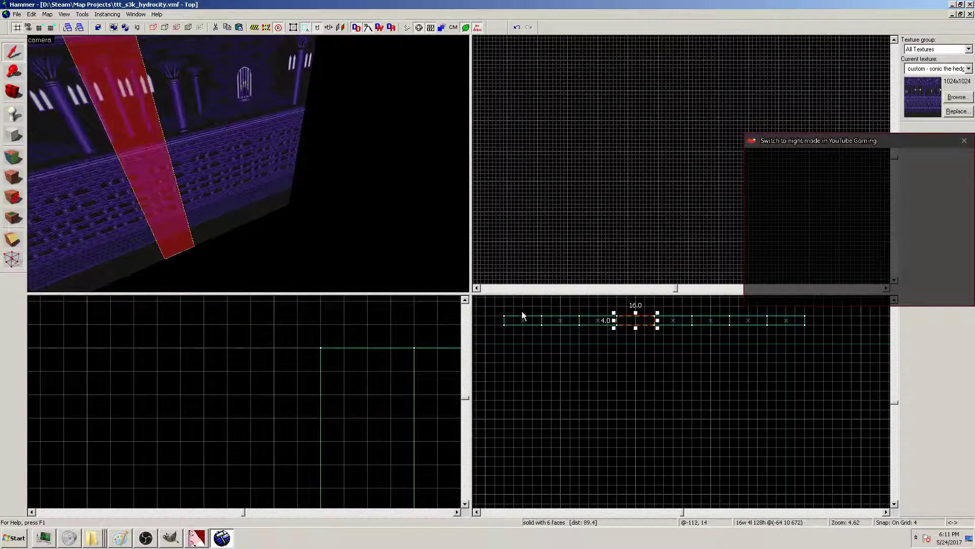
left_click(620, 321)
left_click_drag(614, 320, 614, 327)
Increase the fourth segment's skew to an overall depth of 7 units
left_click(599, 325)
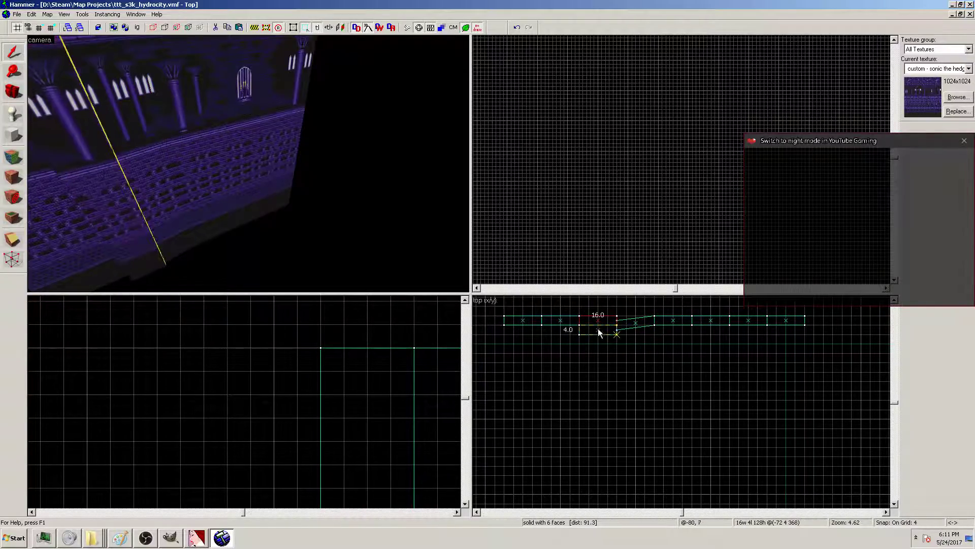
left_click(636, 323)
left_click_drag(613, 323, 614, 332)
left_click(617, 322)
left_click(625, 322)
left_click(634, 322)
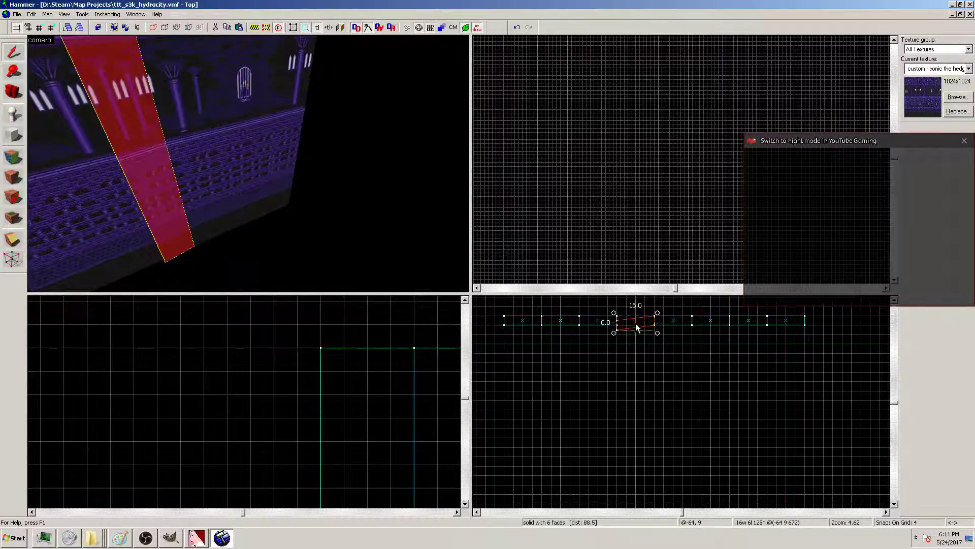
left_click(632, 323)
left_click_drag(614, 324, 615, 330)
scroll(616, 330, "up", 4)
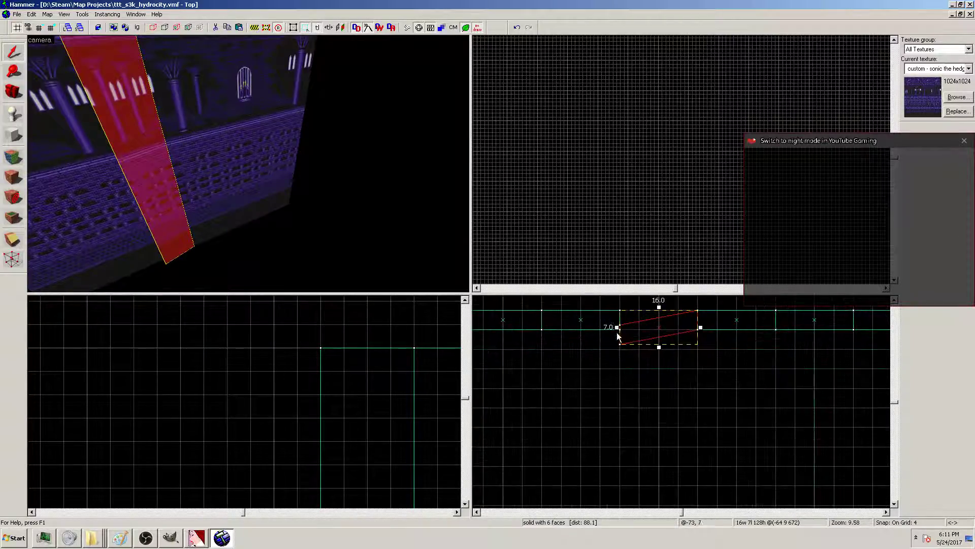
Reduce the grid snap to 1 unit and clear the selection
left_click(619, 325)
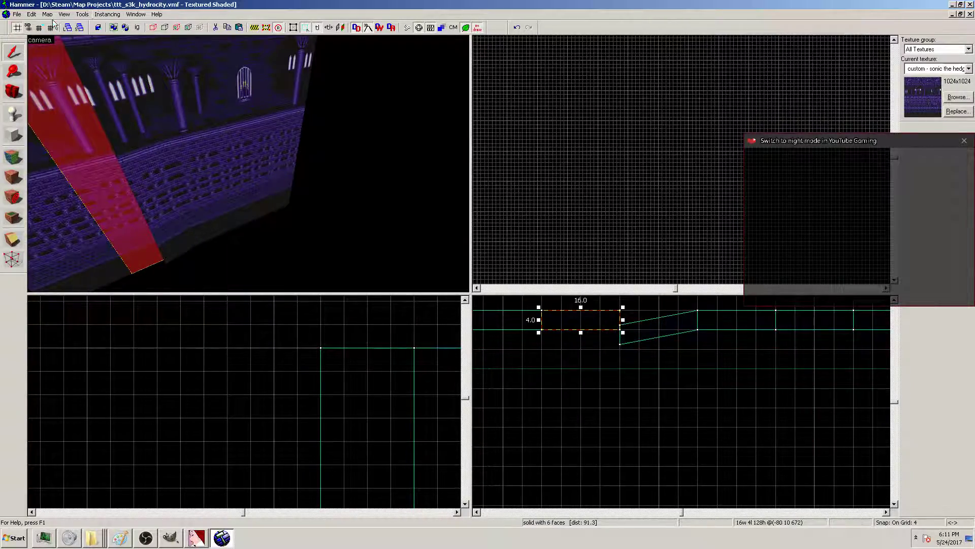
left_click(39, 28)
left_click(39, 28)
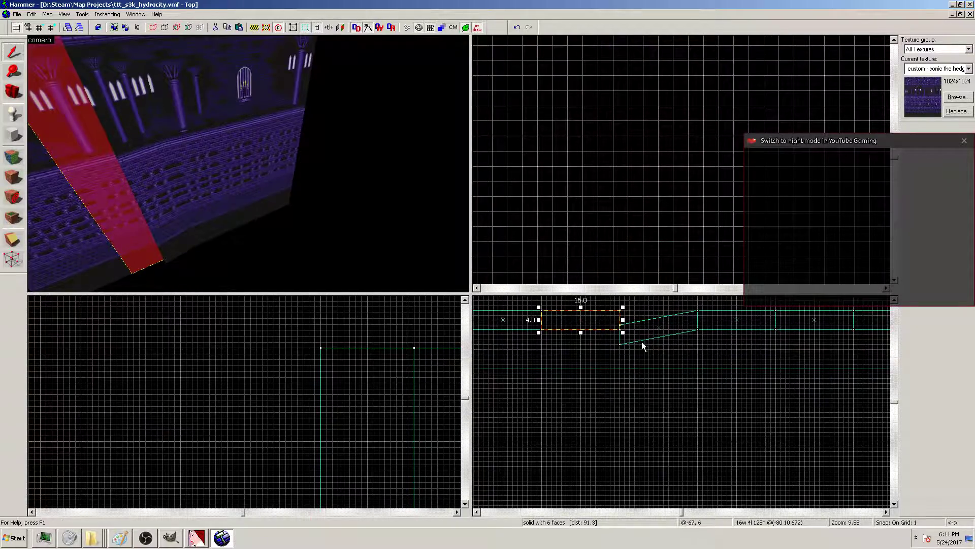
scroll(637, 335, "up", 4)
scroll(711, 351, "down", 5)
left_click(748, 361)
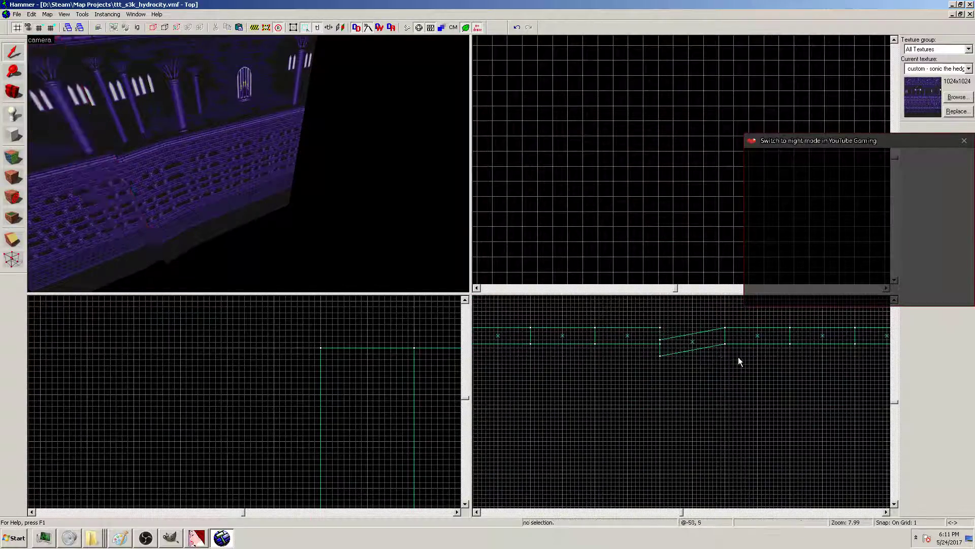
Try continuing the curve by joining the third and second segments end to end and skewing each more steeply than its neighbour
left_click_drag(628, 334, 598, 379)
left_click(687, 373)
left_click(561, 336)
left_click_drag(562, 336, 566, 380)
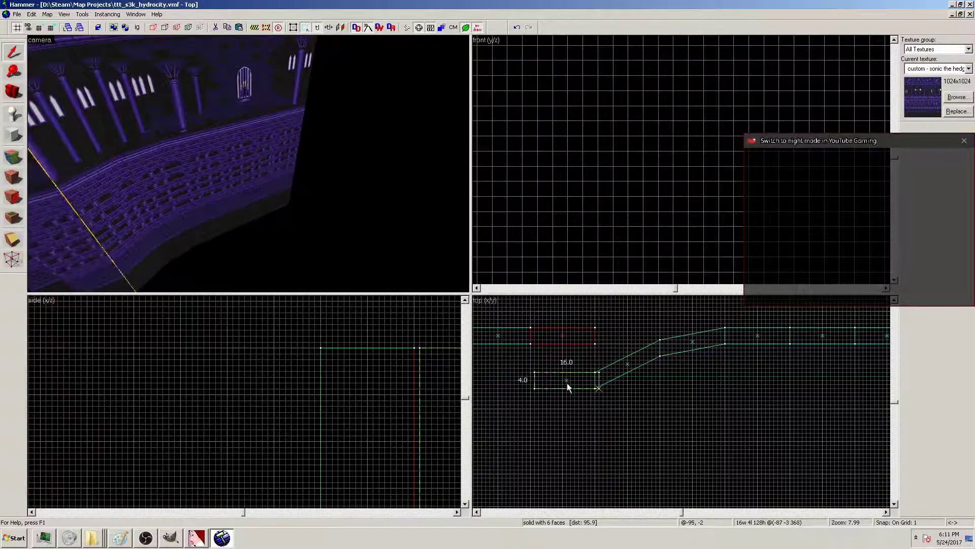
left_click(543, 378)
left_click_drag(528, 378, 536, 430)
left_click(672, 398)
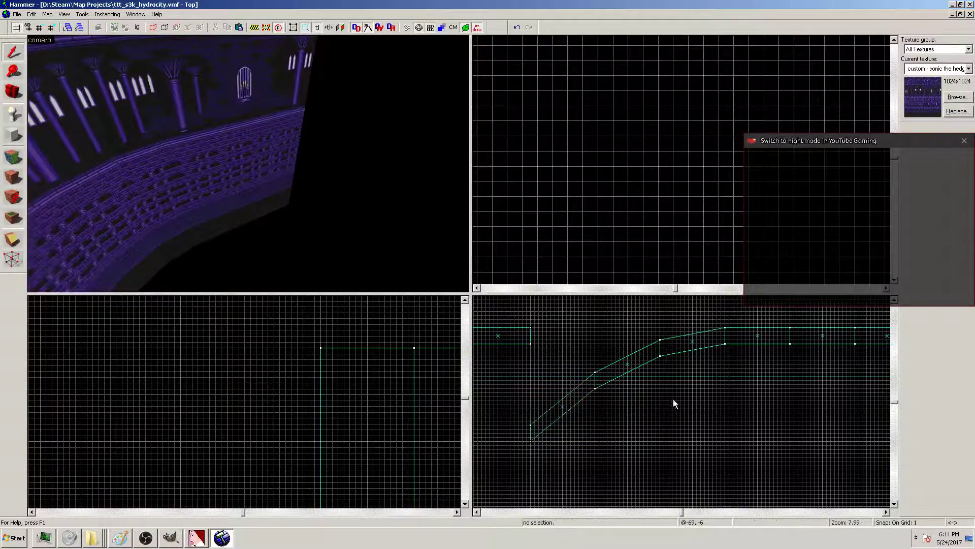
Move the first segment onto the second's free end and skew it more steeply to finish that side of the curve
left_click_drag(498, 336, 495, 432)
left_click(495, 431)
scroll(496, 437, "down", 3)
mouse_move(480, 445)
left_mouse_down()
mouse_move(516, 500)
mouse_move(514, 466)
mouse_move(523, 482)
left_mouse_up()
key("Escape")
scroll(546, 482, "down", 1)
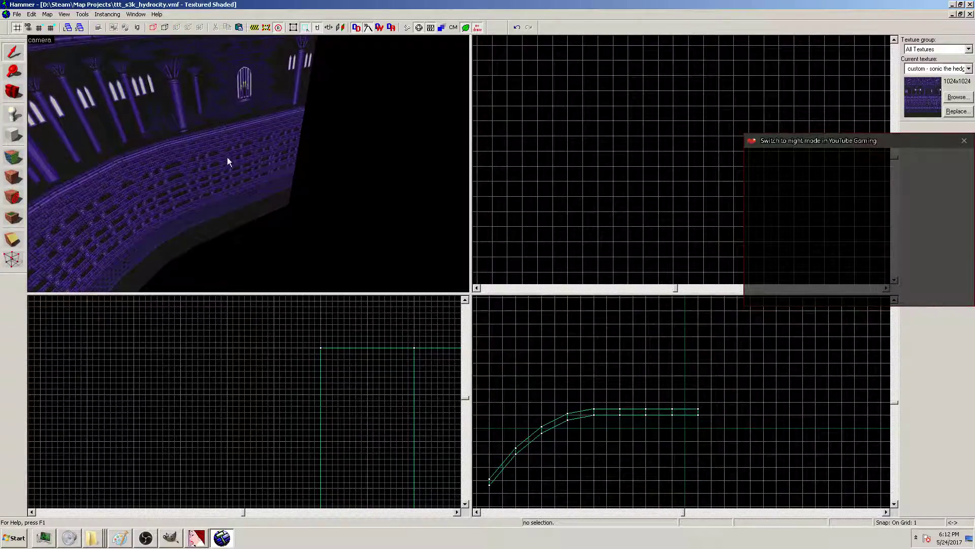
Skew the fifth segment about 3 units forward at its far end to bend the wall symmetrically from the middle
key("z")
key("w")
key("s")
key("z")
left_click(346, 216)
left_click(304, 217)
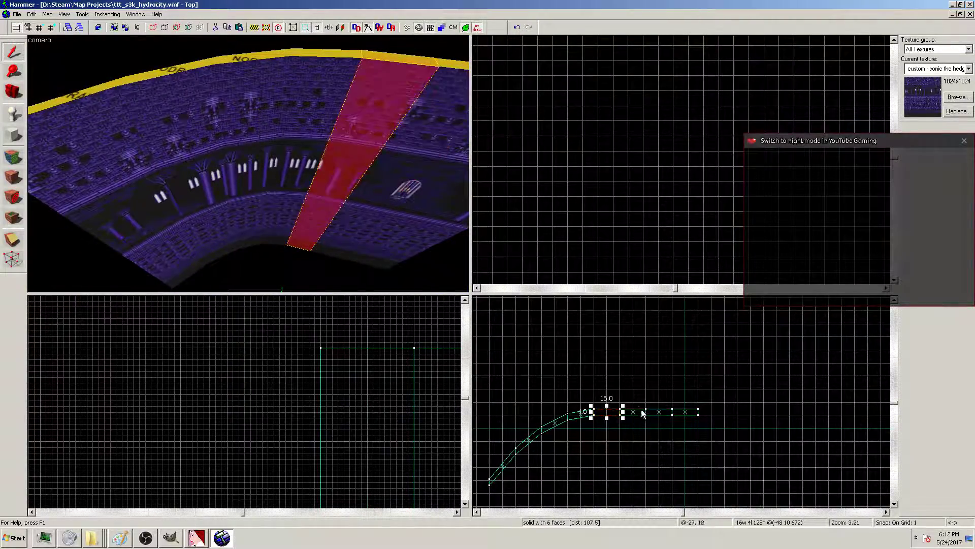
scroll(633, 416, "up", 3)
left_click(602, 403)
left_click(602, 402)
mouse_move(602, 403)
left_mouse_down()
mouse_move(606, 416)
mouse_move(660, 417)
mouse_move(662, 434)
left_mouse_up()
key("Escape")
Attach the sixth segment to the fifth's far end and skew it to an overall depth of 11 units
left_click(627, 404)
left_click(632, 413)
left_click(630, 414)
scroll(596, 455, "down", 2)
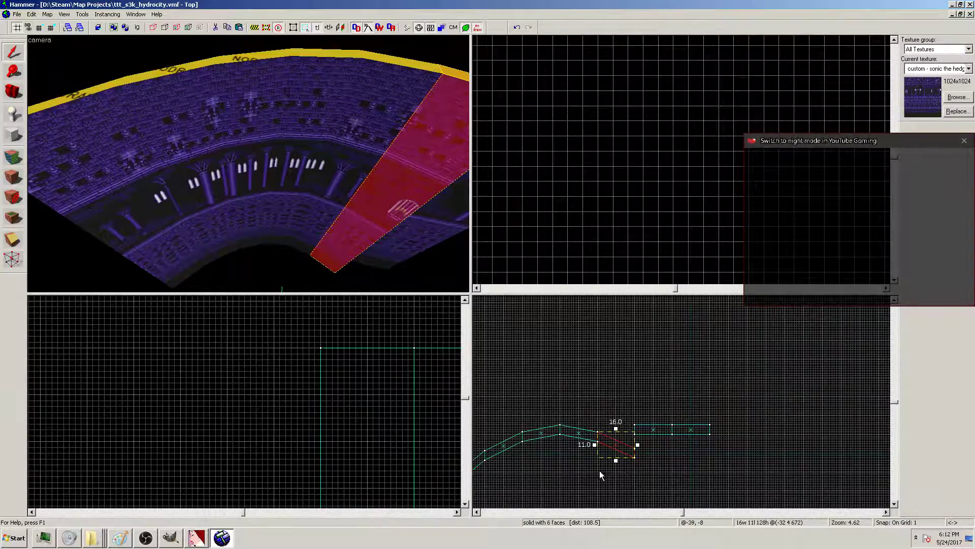
Fine-tune the sixth segment's skew to an overall depth of 12.5 units
scroll(484, 462, "up", 4)
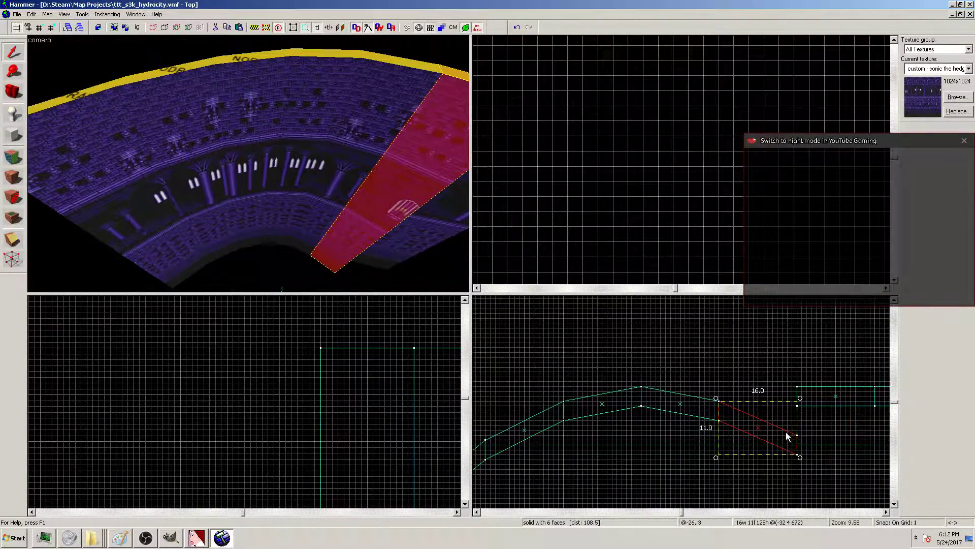
left_click_drag(800, 429, 803, 428)
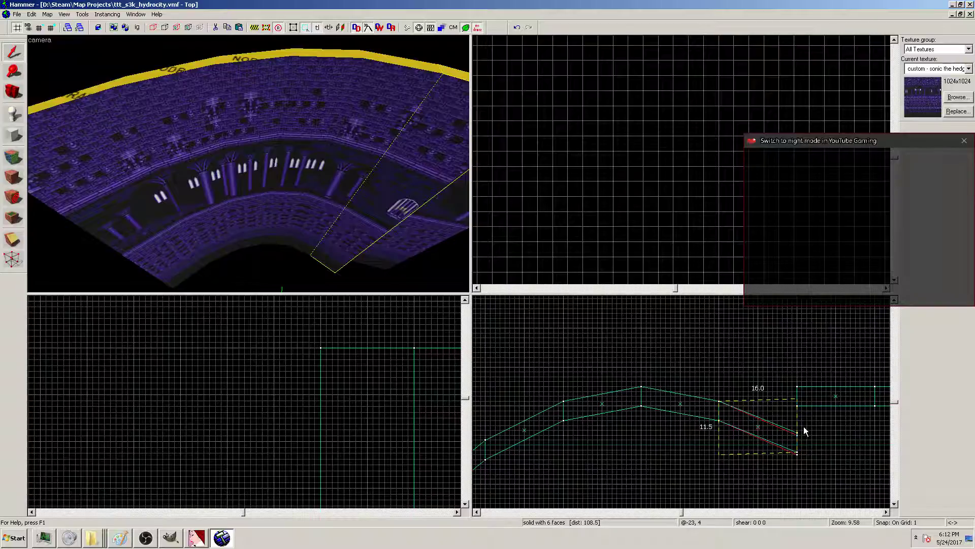
left_click(803, 429)
scroll(802, 457, "up", 4)
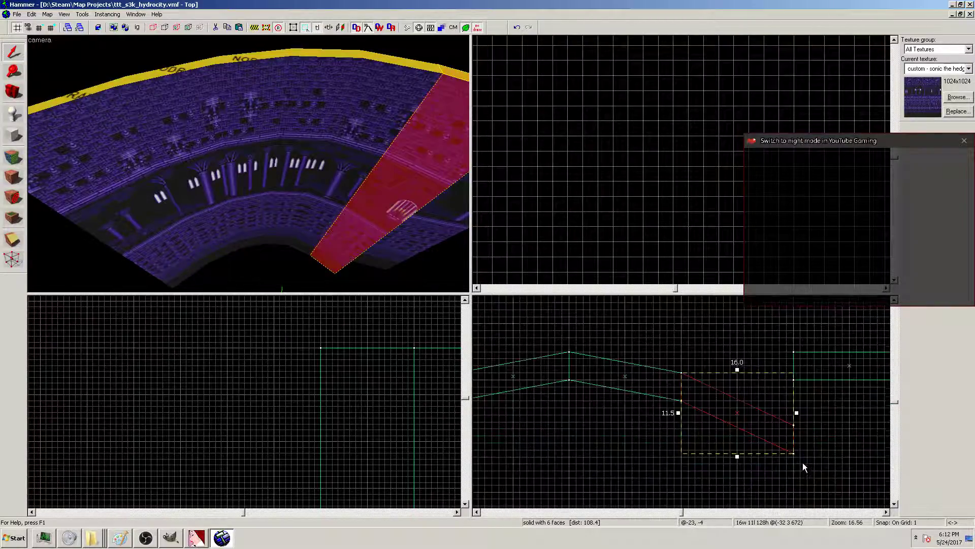
scroll(790, 435, "up", 2)
left_click_drag(795, 384, 747, 380)
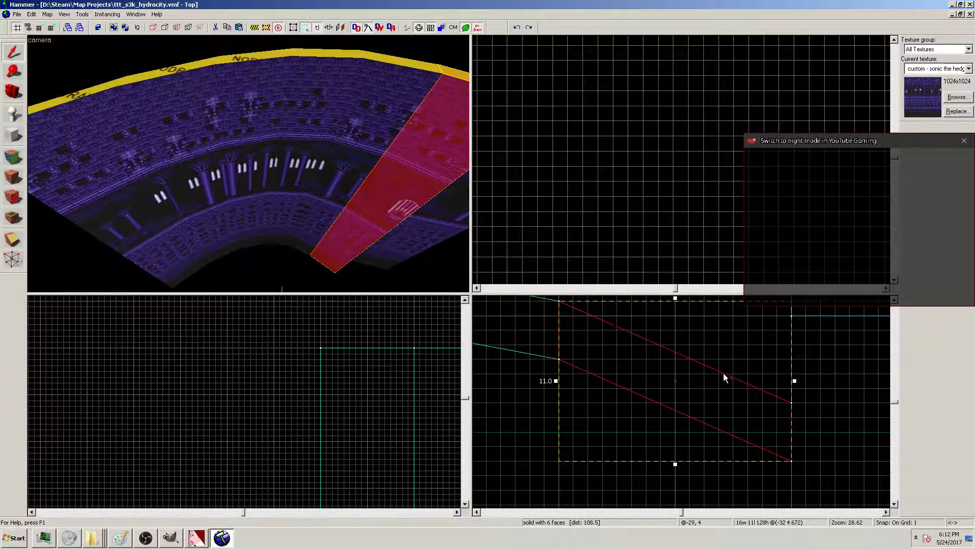
left_click(722, 373)
left_click(773, 384)
mouse_move(797, 382)
left_mouse_down()
mouse_move(798, 404)
mouse_move(789, 395)
left_mouse_up()
scroll(654, 399, "down", 5)
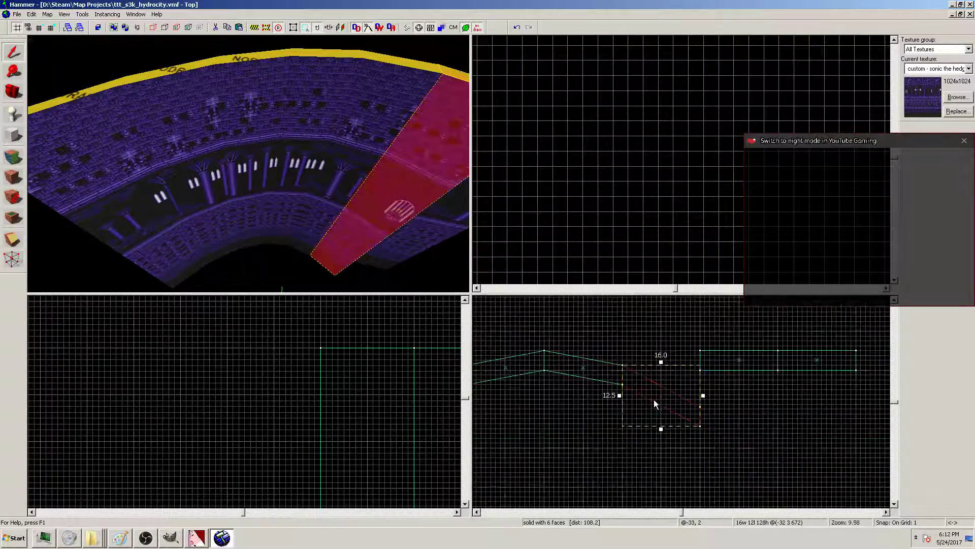
left_click(769, 417)
Delete the skewed sixth wall segment
scroll(575, 410, "down", 1)
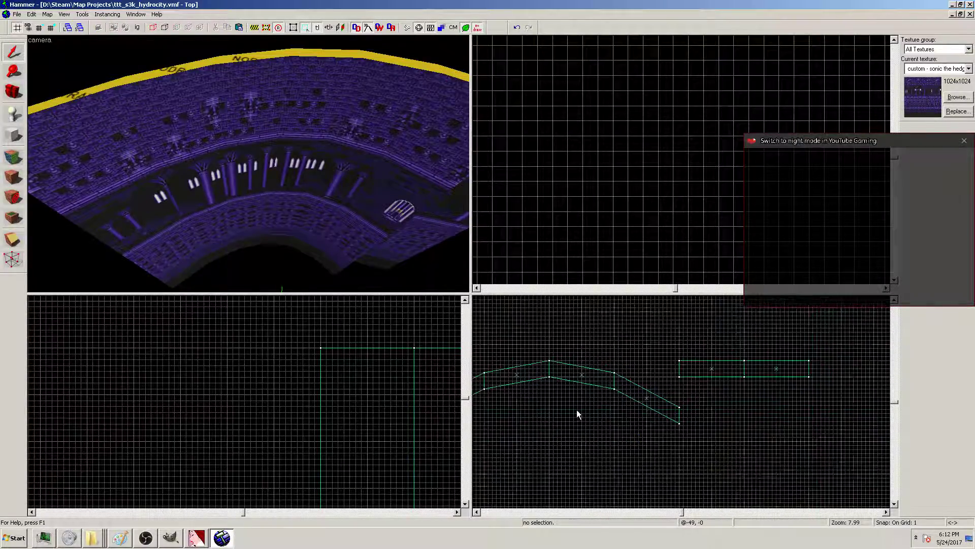
scroll(631, 424, "up", 2)
left_click(670, 409)
key("Delete")
scroll(529, 399, "down", 6)
left_click(548, 512)
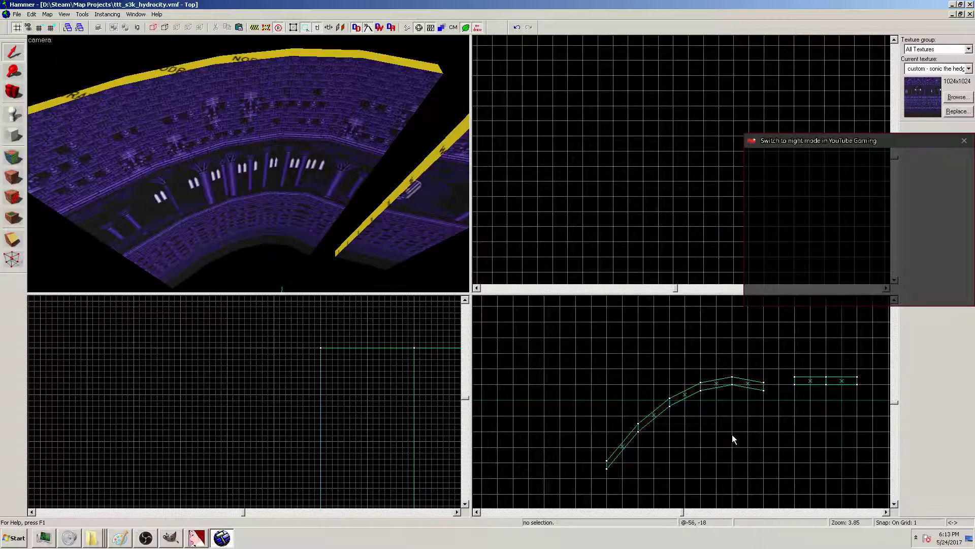
Undo the deletion and the curve edits, back to only the fourth segment's initial 2-unit skew
scroll(867, 443, "up", 2)
key("ctrl+z")
key("ctrl+z")
key("ctrl+z")
key("ctrl+z")
key("ctrl+z")
key("ctrl+z")
key("ctrl+z")
key("ctrl+z")
key("ctrl+z")
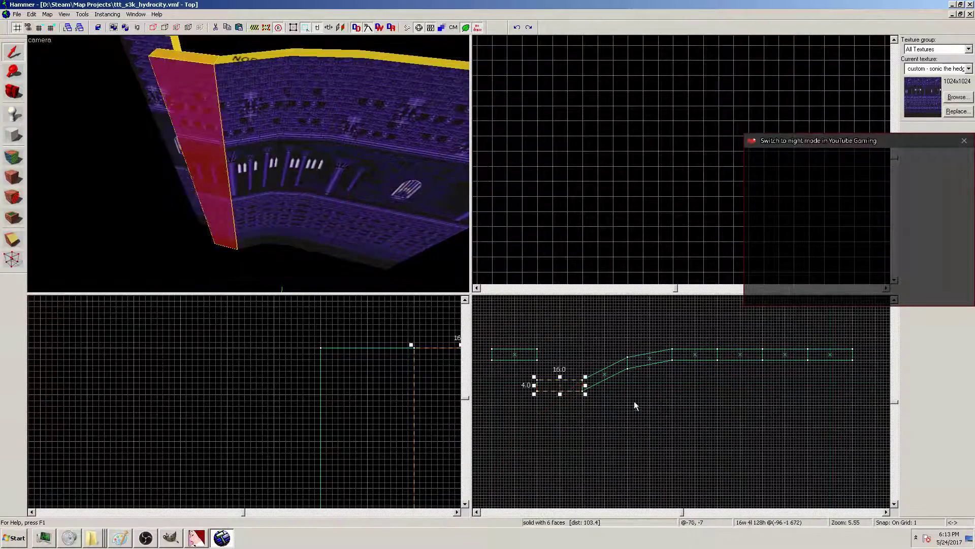
key("ctrl+z")
key("ctrl+z")
key("ctrl+z")
key("ctrl+z")
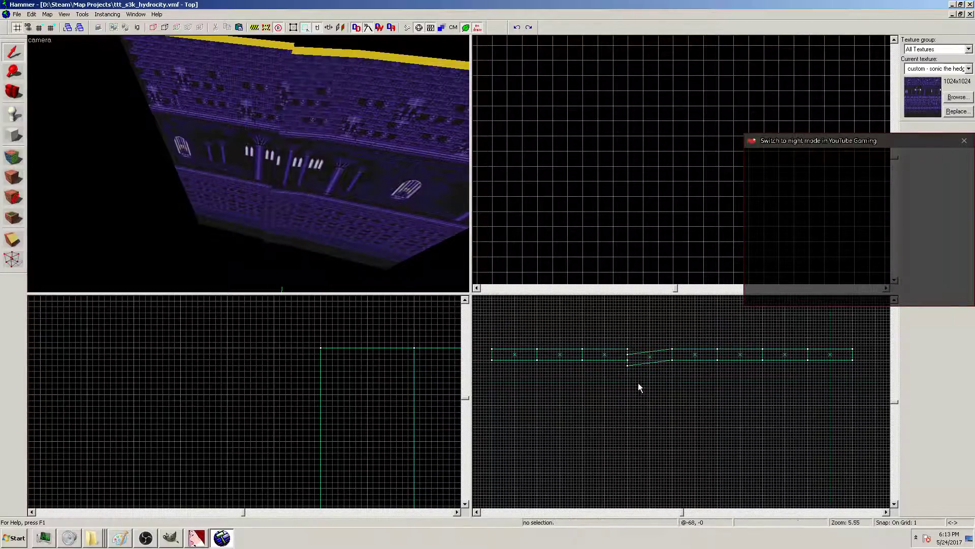
Undo the fourth wall segment's initial 2-unit skew
key("ctrl+z")
key("ctrl+z")
key("ctrl+z")
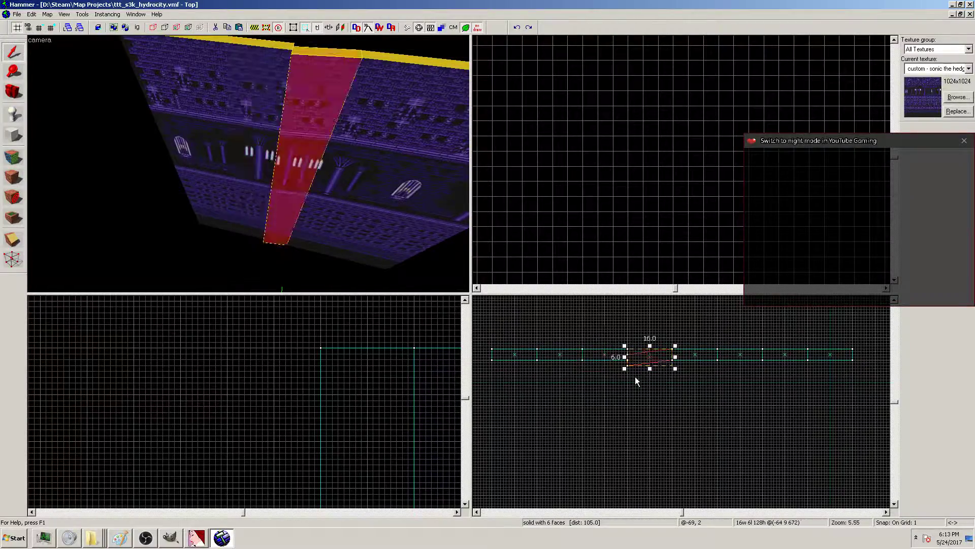
key("ctrl+z")
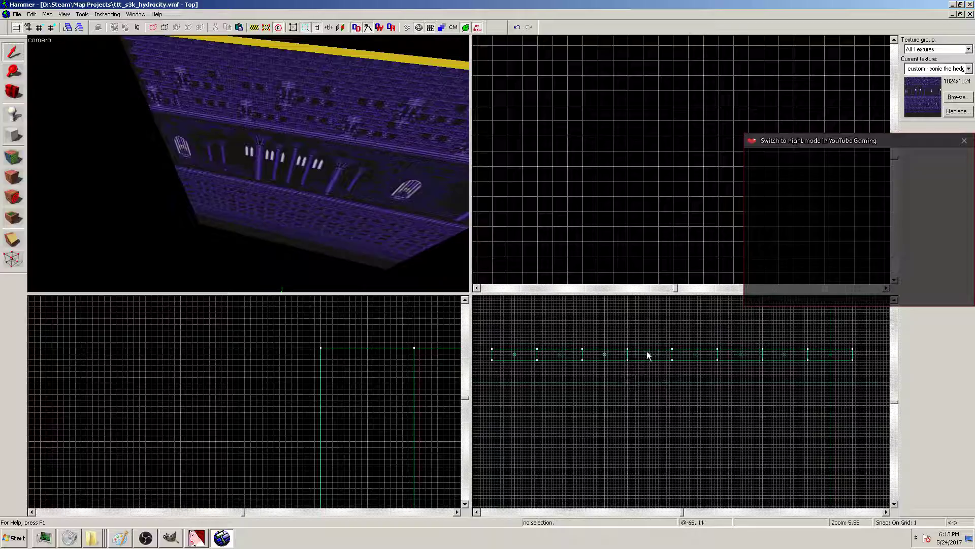
Skew the fourth segment's outer end down by 1 unit in the top view
left_click(648, 355)
left_click(624, 372)
left_click(653, 353)
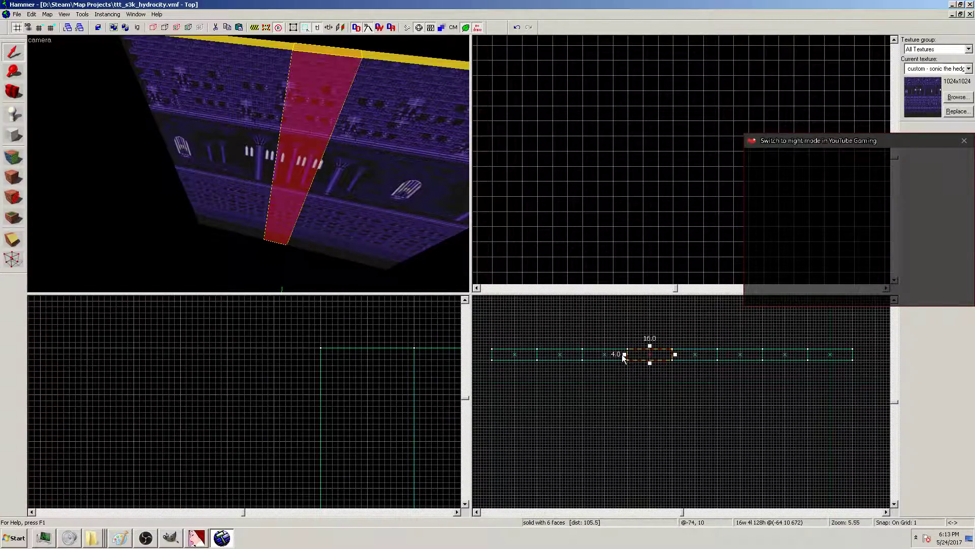
left_click(622, 355)
left_click(650, 353)
left_click(641, 354)
left_click_drag(624, 362, 627, 356)
left_click(663, 373)
Skew the fifth segment's outer end down by 1 unit, mirroring the fourth segment
scroll(694, 353, "up", 2)
left_click(706, 353)
left_click(705, 351)
left_click(737, 353)
left_click_drag(744, 353, 745, 359)
left_click(755, 379)
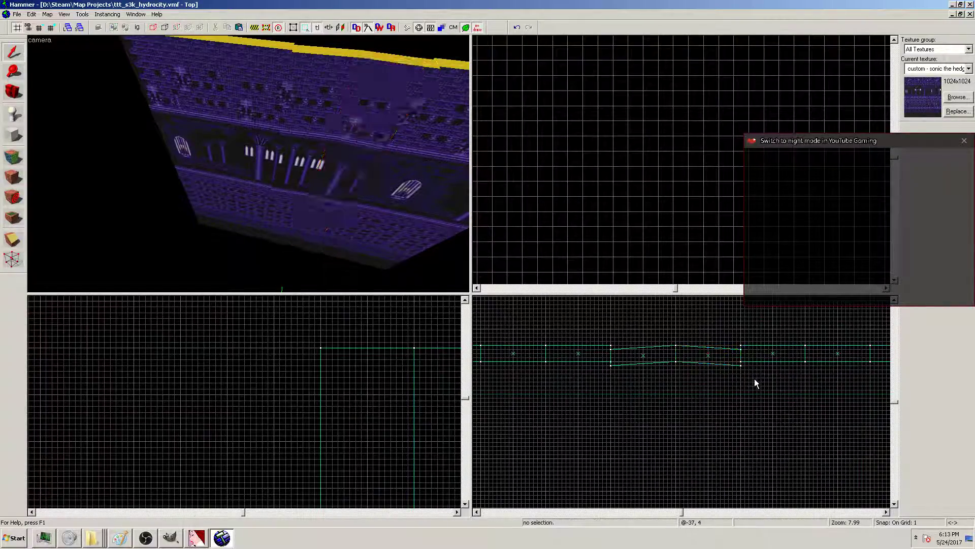
Lower the sixth and third segments by 1 unit to meet the skewed middle pair
left_click(775, 356)
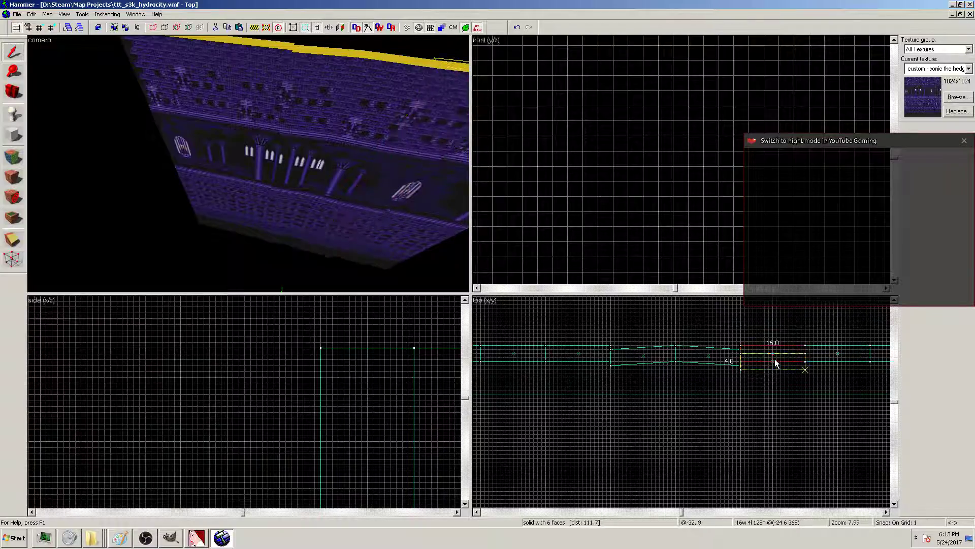
left_click(576, 355)
left_click(580, 356)
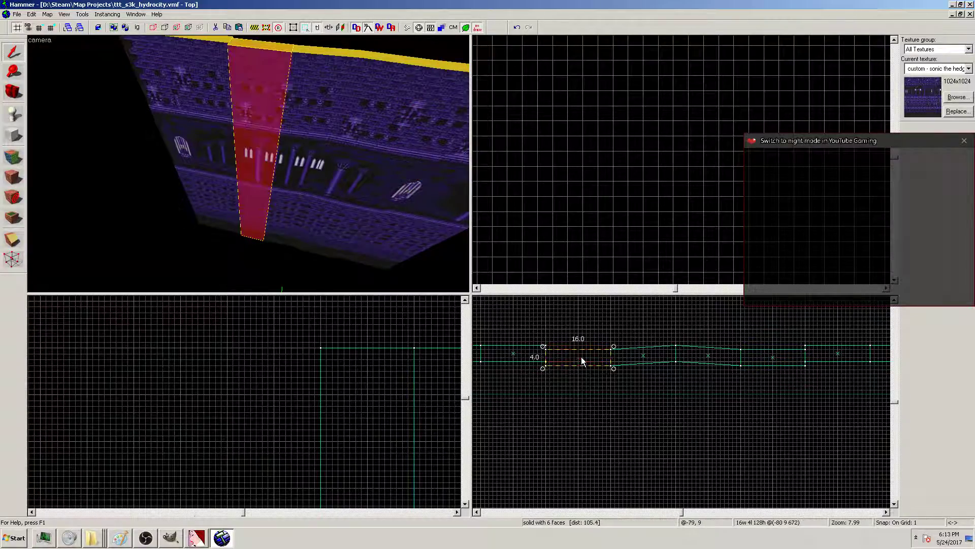
Skew the outer ends of the third and sixth segments down to an overall depth of 6 units each
left_click(548, 360)
left_click_drag(548, 358, 543, 370)
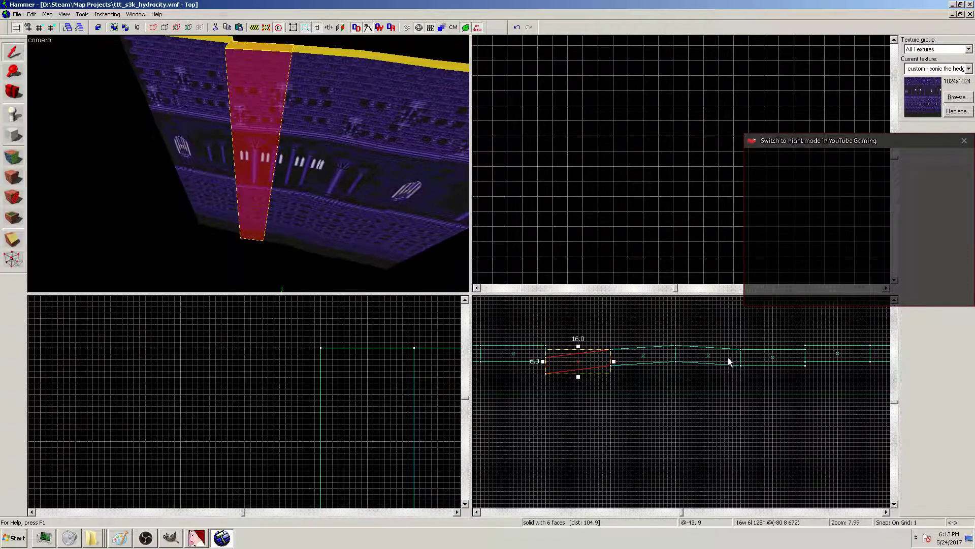
key("Escape")
left_click(774, 362)
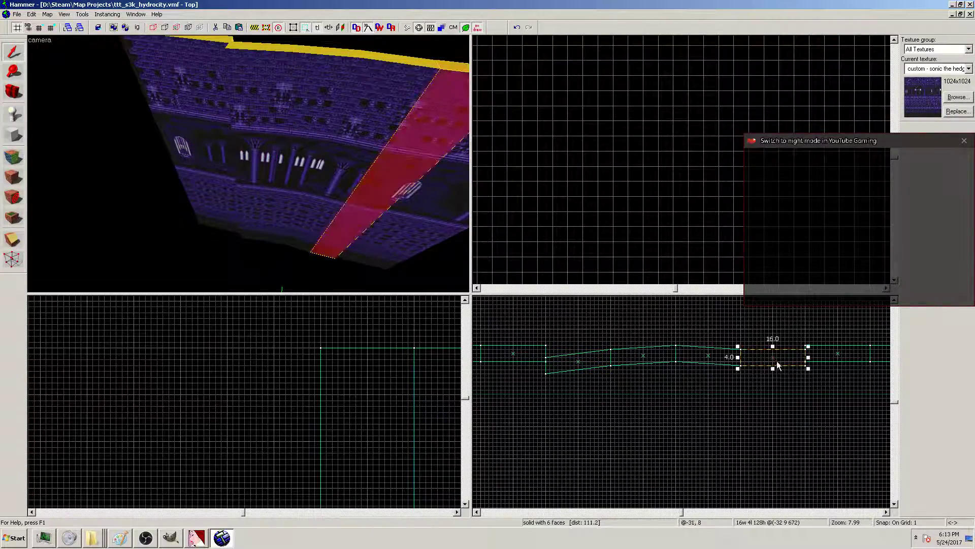
left_click_drag(810, 360, 810, 372)
left_click(843, 375)
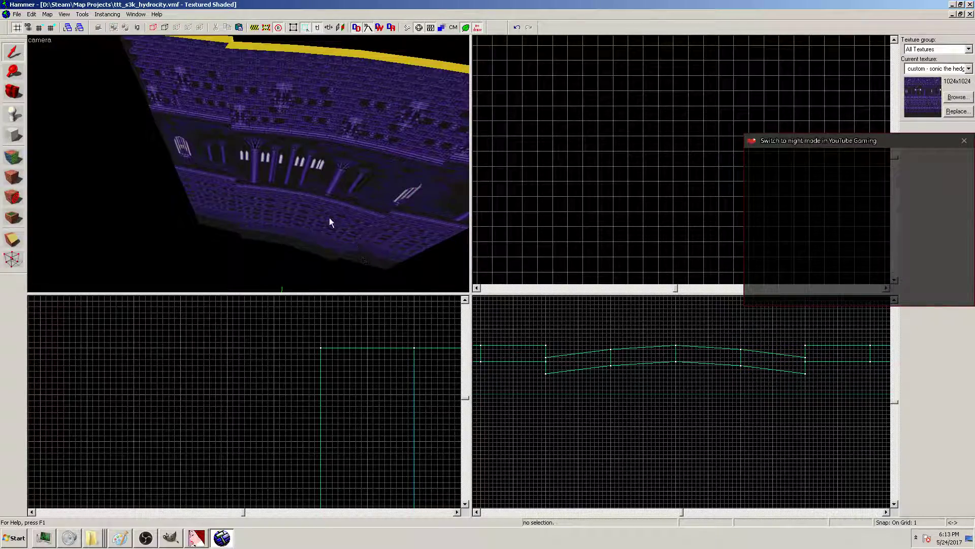
Check the curve in the 3D view and lower the seventh and eighth segments by 3 units to meet the sixth segment's outer end
key("z")
key("d")
key("s")
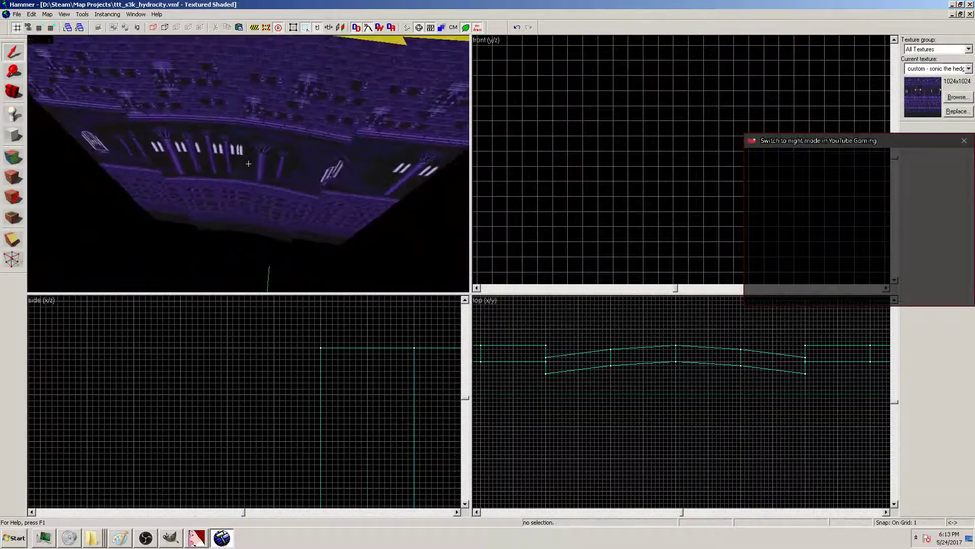
key("a")
key("w")
key("z")
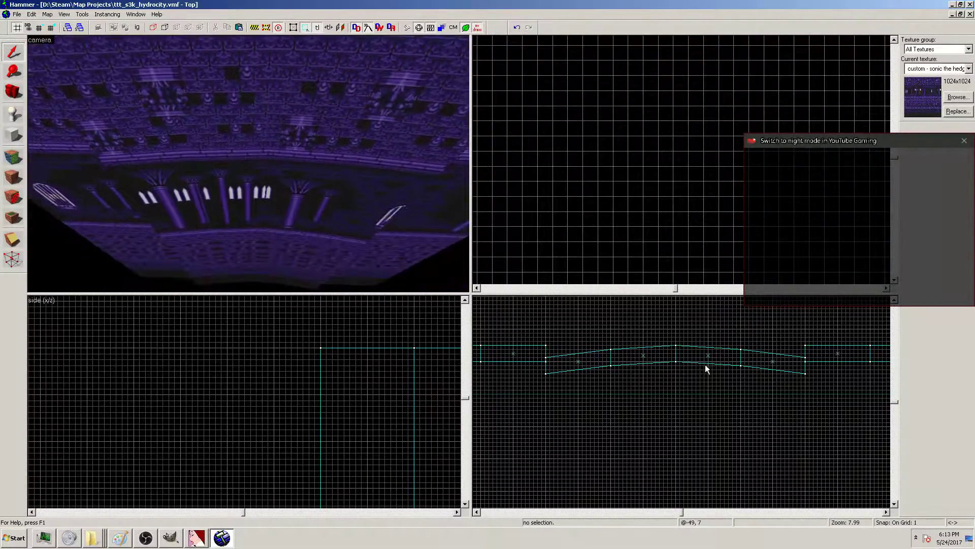
scroll(759, 382, "down", 4)
scroll(825, 392, "up", 3)
left_click(777, 349)
left_click_drag(775, 355, 840, 369)
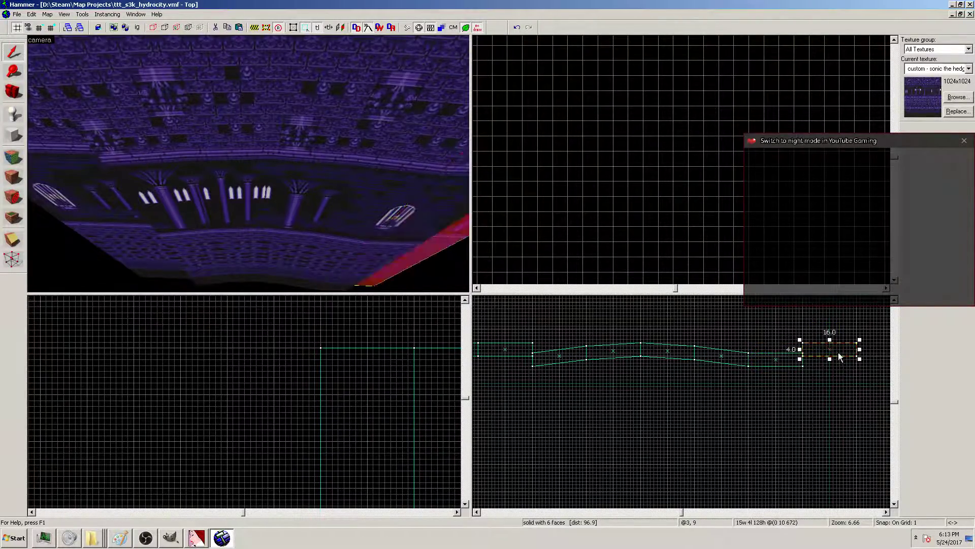
key("Escape")
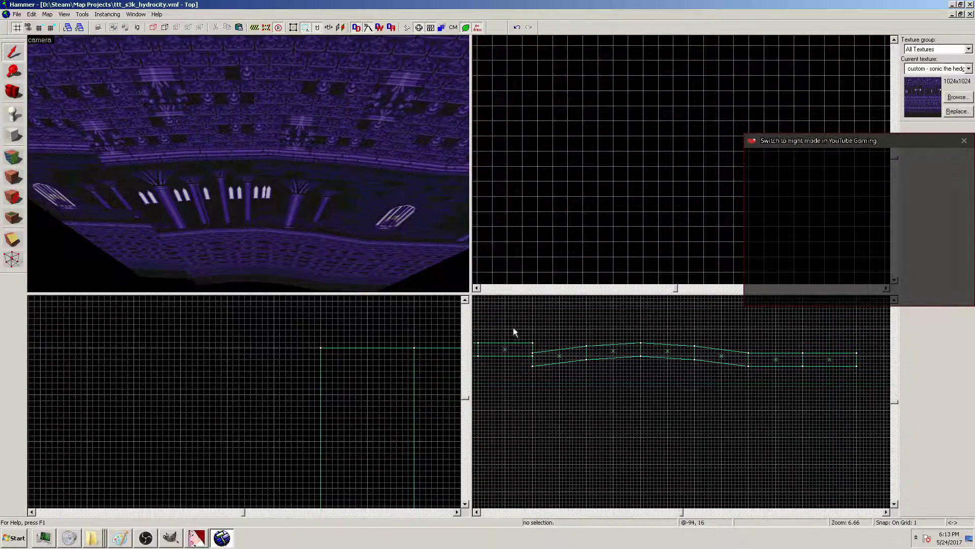
Lower the first and second segments by 3 units and skew the second to an overall depth of 10 units
left_click_drag(494, 329, 458, 356)
left_click_drag(529, 346, 529, 356)
key("Escape")
left_click(537, 358)
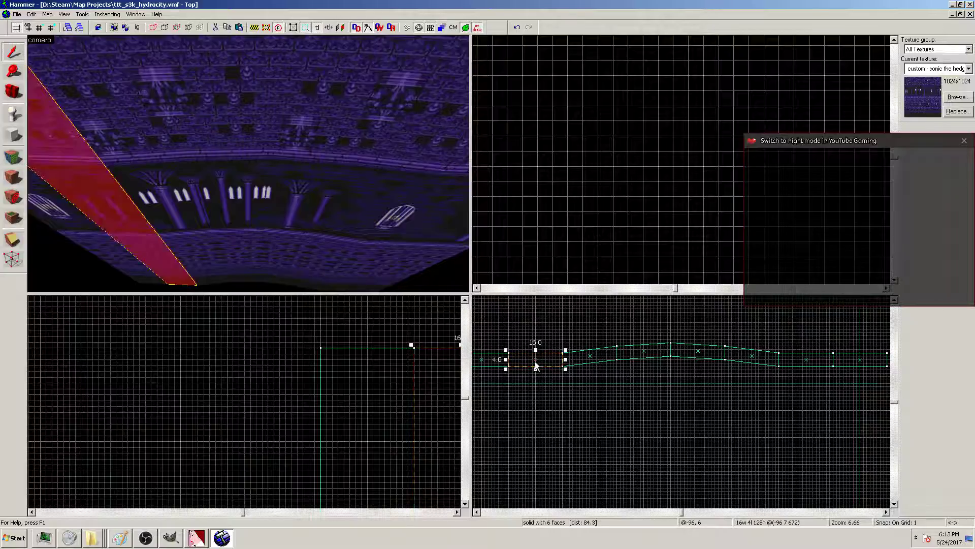
left_click_drag(506, 359, 507, 379)
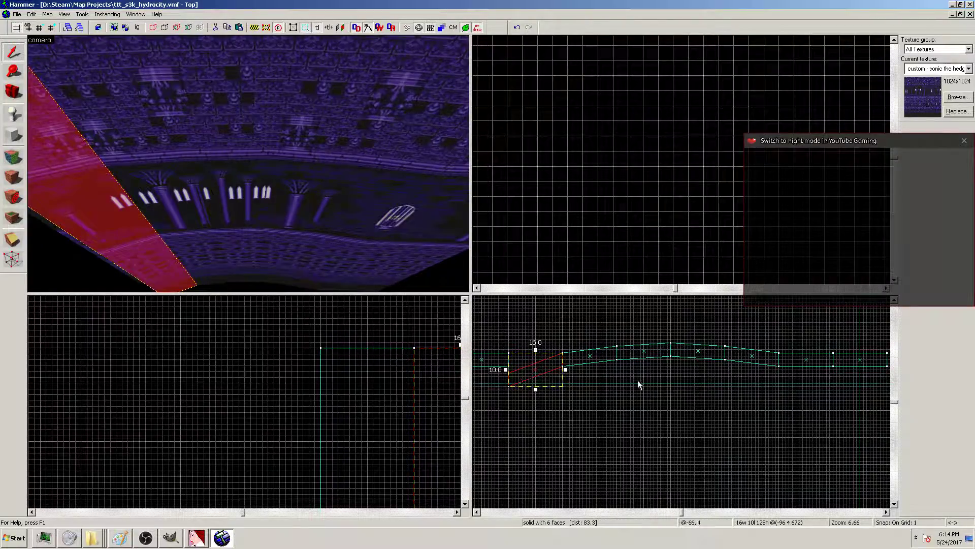
Skew the seventh segment's outer end down by 6 units to mirror the second segment
key("Escape")
left_click(806, 361)
left_click(815, 361)
left_click(815, 361)
left_click_drag(836, 360, 838, 379)
key("Escape")
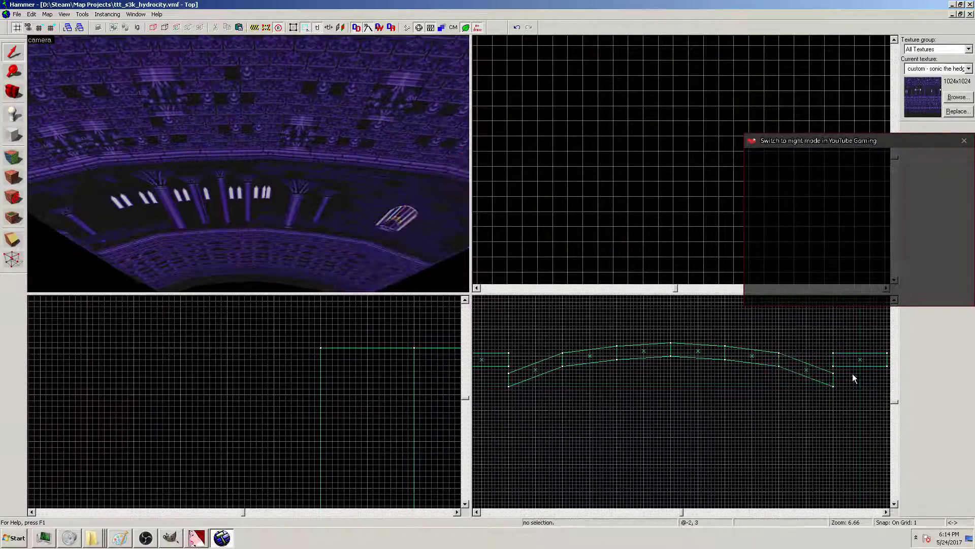
Lower the first segment by 6 units to meet the second segment's outer end
key("z")
key("s")
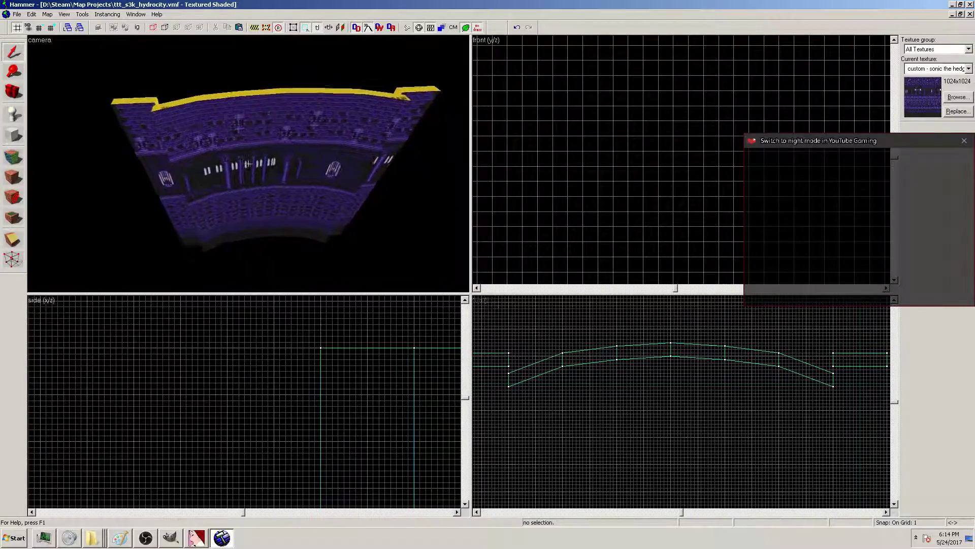
key("z")
scroll(657, 359, "down", 4)
scroll(653, 359, "up", 3)
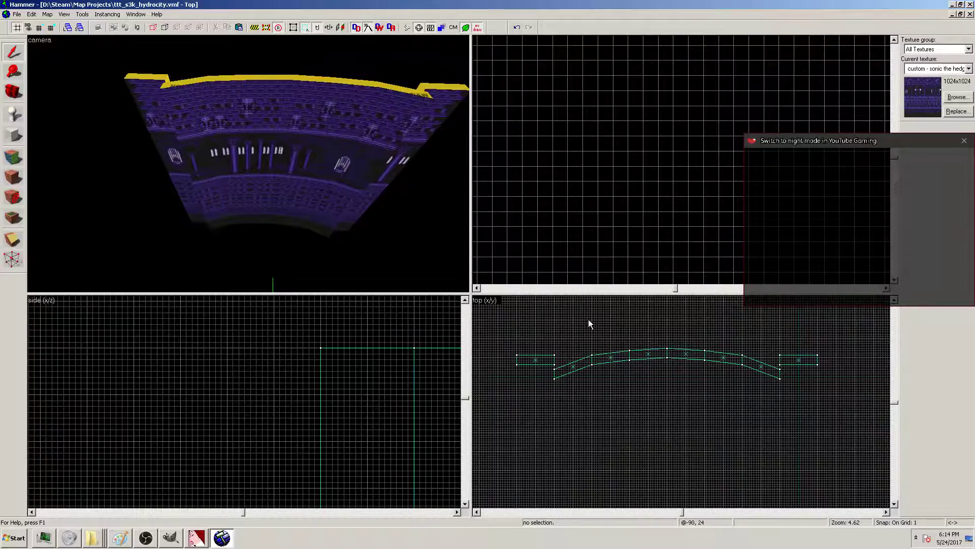
left_click_drag(536, 360, 539, 373)
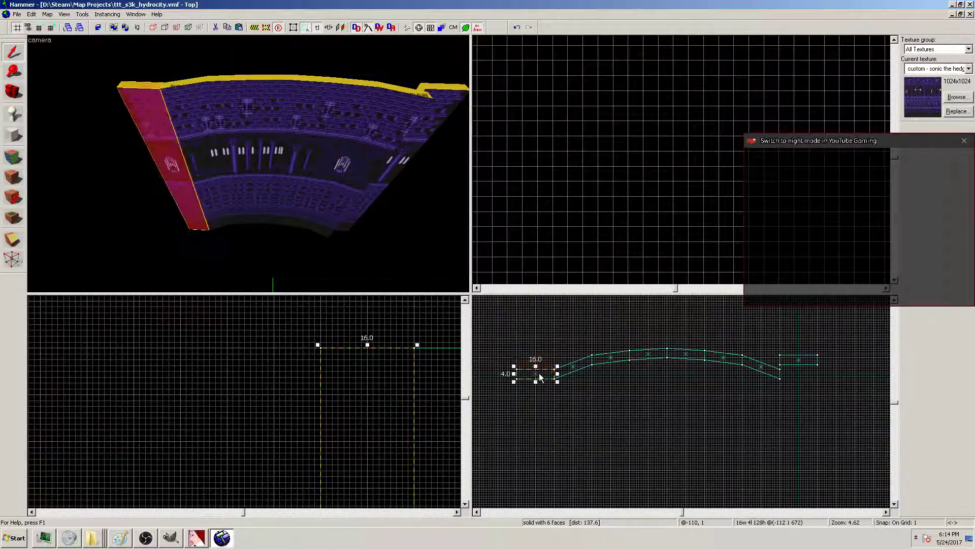
Lower the eighth segment to meet the seventh, and skew the outer ends of the eighth and first segments down by 11 units
mouse_move(798, 363)
left_mouse_down()
mouse_move(800, 377)
mouse_move(823, 373)
mouse_move(822, 409)
mouse_move(821, 401)
left_mouse_up()
left_click(801, 377)
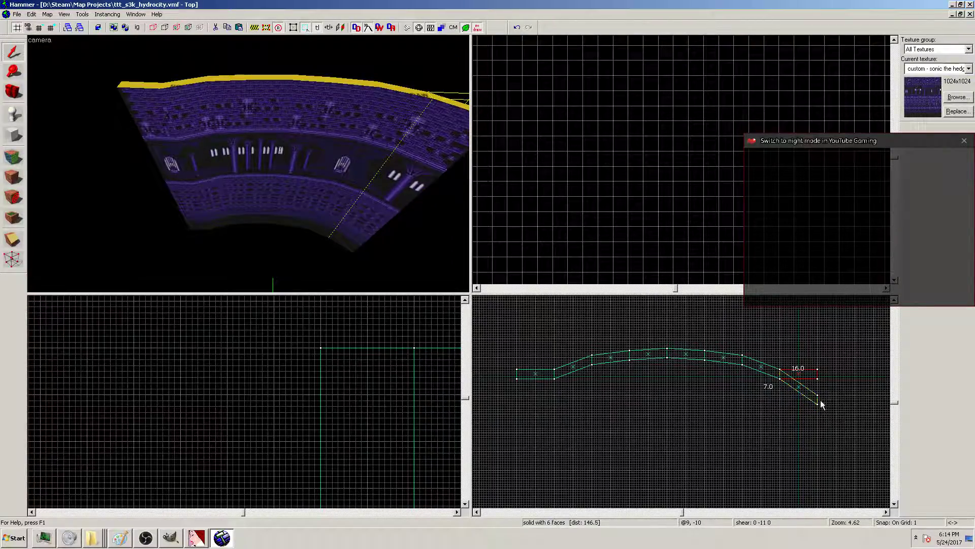
left_click(530, 371)
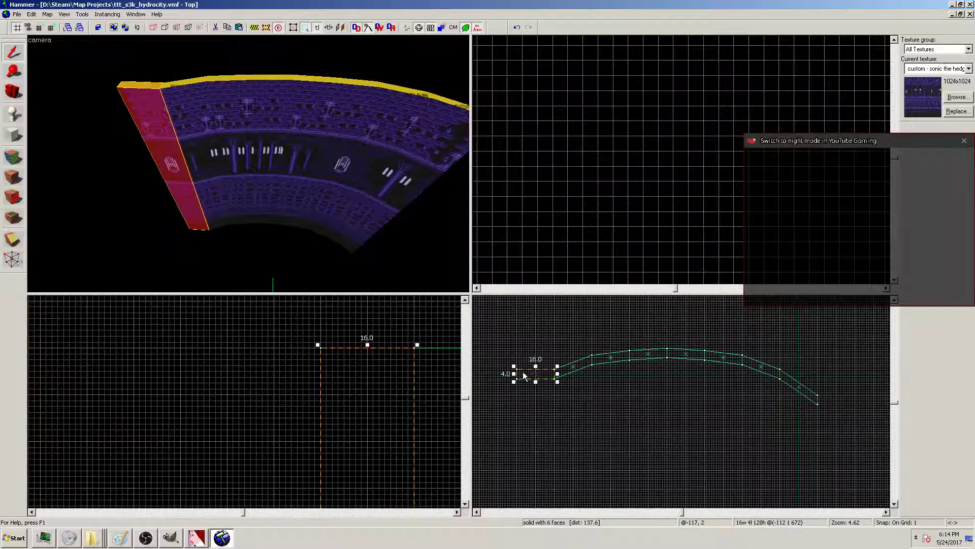
left_click_drag(514, 374, 520, 400)
left_click(590, 403)
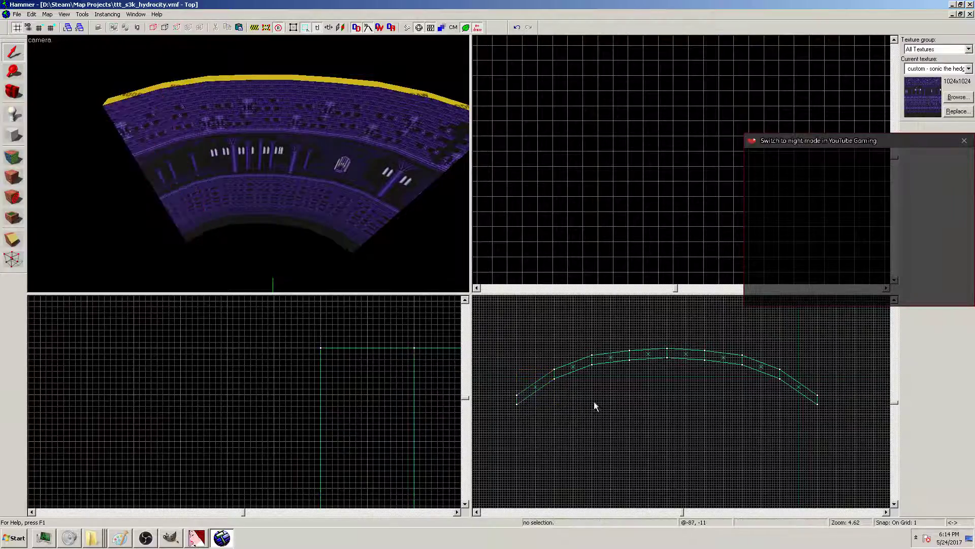
Duplicate the whole eight-segment arc, rotate the copy about a quarter turn and place it at the arc's eighth-segment end
mouse_move(489, 321)
left_mouse_down()
mouse_move(501, 337)
mouse_move(890, 422)
left_mouse_up()
key("ctrl+c")
key("ctrl+v")
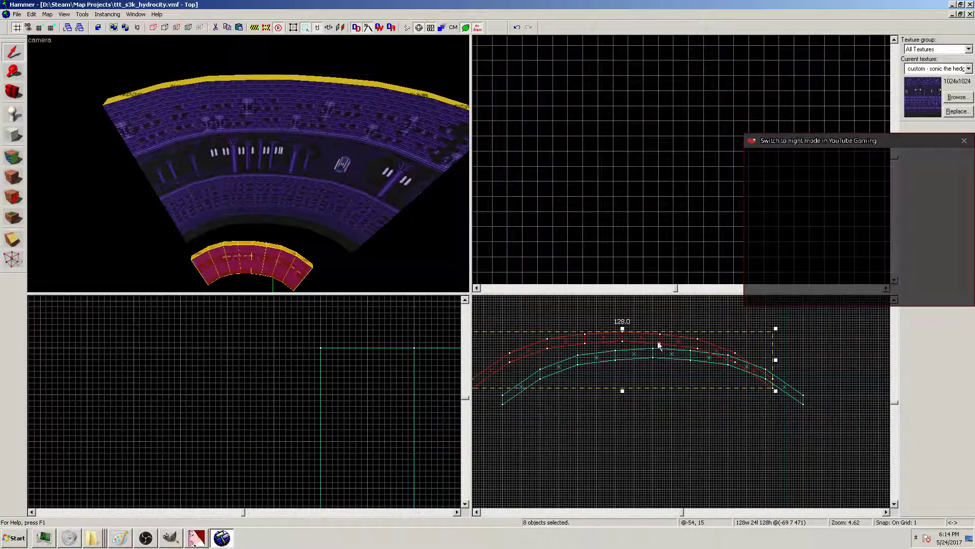
left_click(744, 355)
mouse_move(774, 389)
left_mouse_down()
mouse_move(706, 468)
mouse_move(614, 490)
left_mouse_up()
mouse_move(636, 330)
left_mouse_down()
mouse_move(862, 472)
mouse_move(861, 483)
left_mouse_up()
Try to align the rotated copy's corner with the arc's end, and delete the copy
scroll(829, 391, "up", 3)
scroll(790, 349, "up", 3)
scroll(792, 378, "up", 4)
left_click_drag(799, 375, 802, 382)
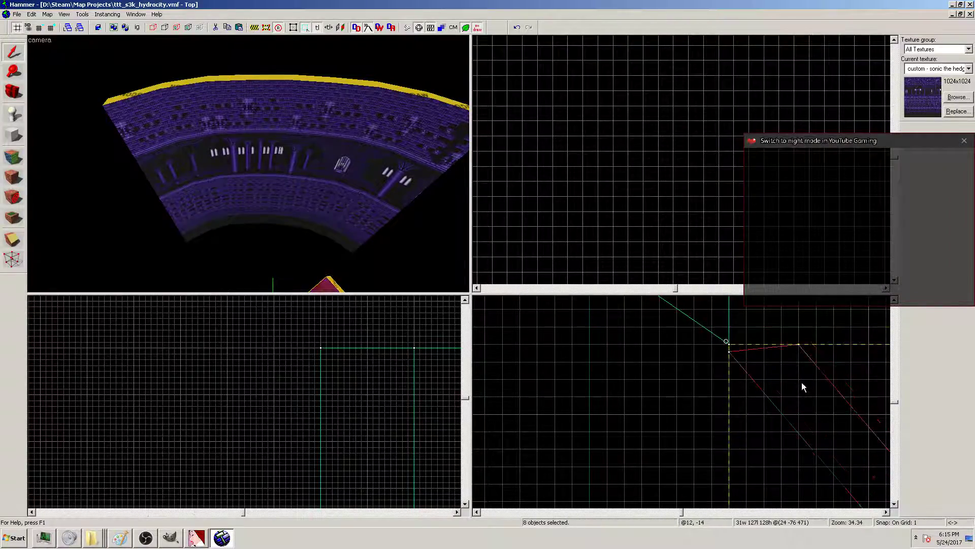
left_click_drag(727, 341, 678, 355)
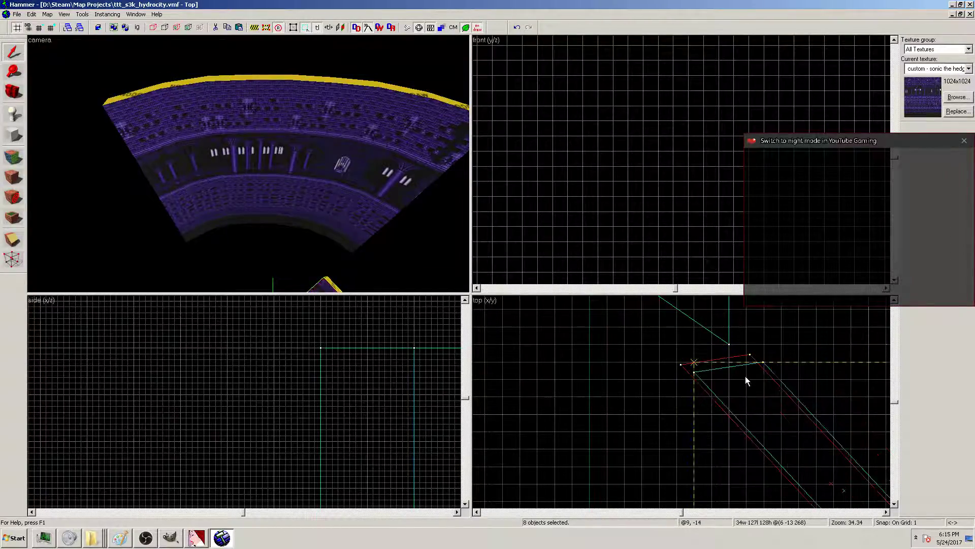
mouse_move(741, 374)
left_mouse_down()
mouse_move(700, 341)
mouse_move(671, 353)
mouse_move(690, 361)
mouse_move(664, 350)
mouse_move(696, 371)
left_mouse_up()
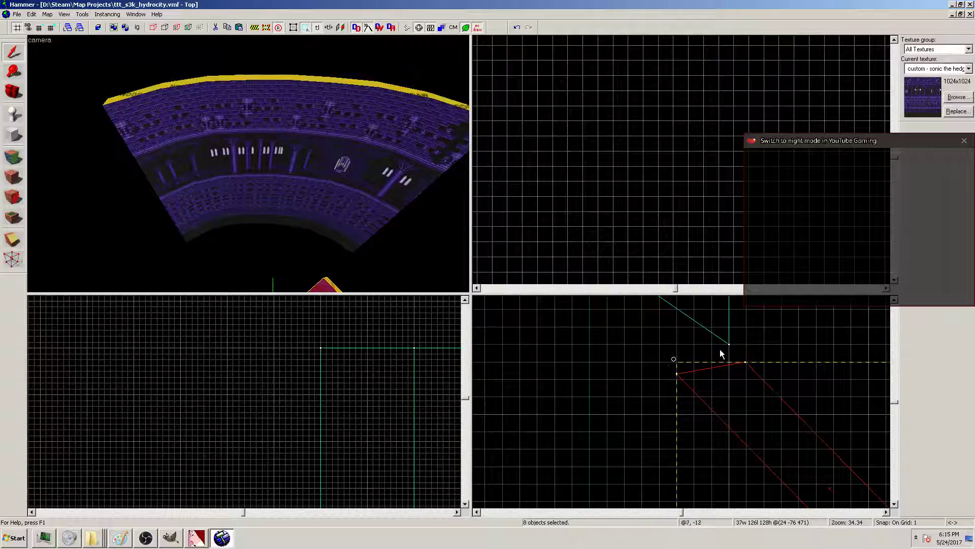
key("Delete")
scroll(650, 361, "down", 17)
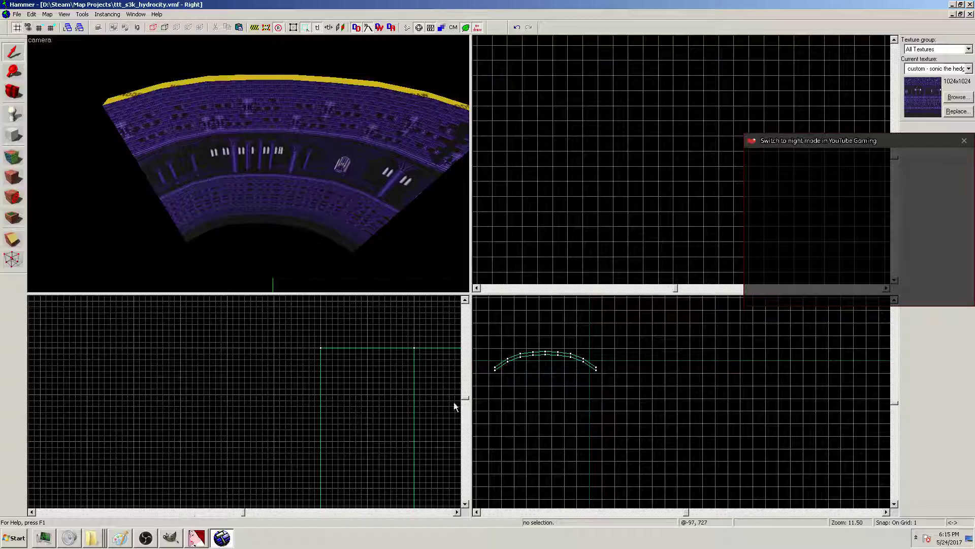
Undo the duplicate and the curve edits, back to the 1-unit skews of the fourth and fifth segments
key("ctrl+z")
key("ctrl+z")
key("ctrl+z")
key("ctrl+z")
key("ctrl+z")
key("ctrl+z")
key("ctrl+z")
key("ctrl+z")
key("ctrl+z")
key("ctrl+z")
key("ctrl+z")
key("ctrl+z")
key("ctrl+z")
key("ctrl+z")
key("ctrl+z")
key("ctrl+z")
key("ctrl+z")
key("ctrl+z")
key("ctrl+z")
key("ctrl+z")
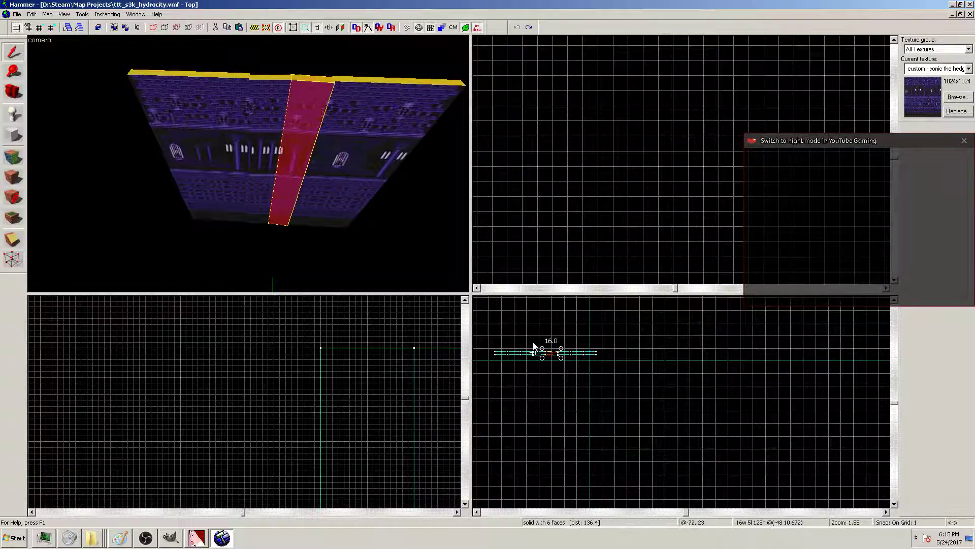
Straighten the fourth segment by moving its skewed end vertices up in line with the third segment
left_click(540, 357)
scroll(537, 358, "up", 5)
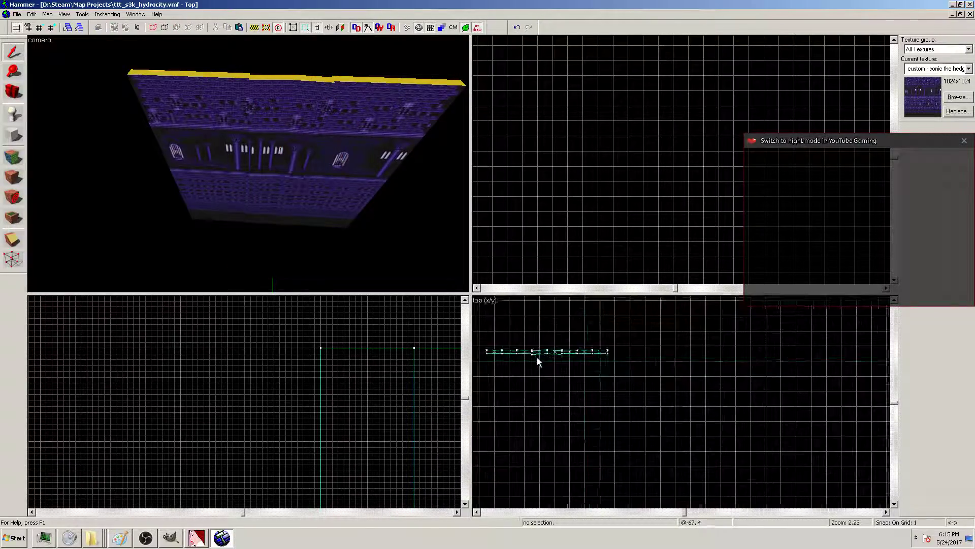
scroll(539, 350, "up", 3)
left_click(549, 351)
left_click(533, 349)
left_click_drag(518, 351, 519, 350)
left_click(13, 259)
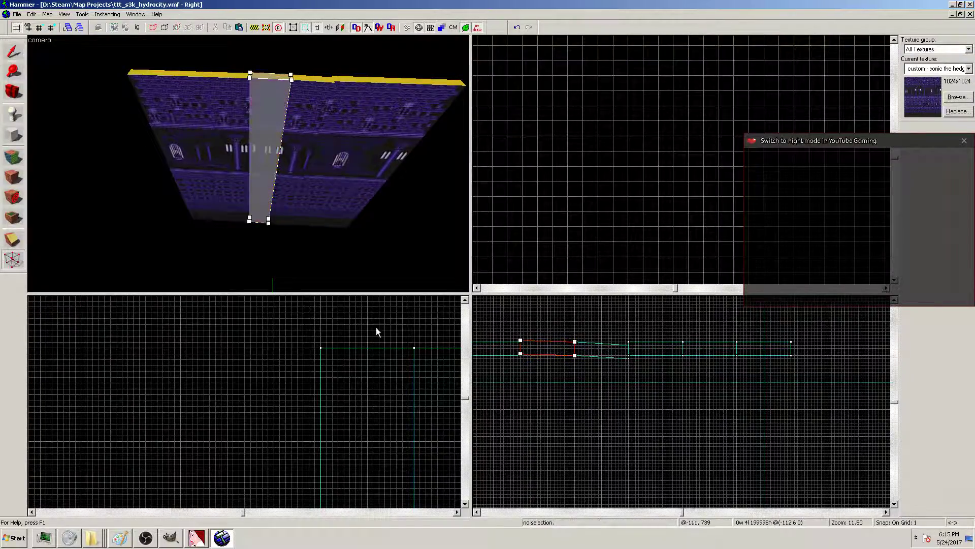
scroll(450, 335, "up", 1)
scroll(529, 354, "up", 4)
left_click_drag(541, 356, 540, 334)
Straighten the fifth segment by moving its skewed end vertices up in line with the sixth segment
left_click(709, 349)
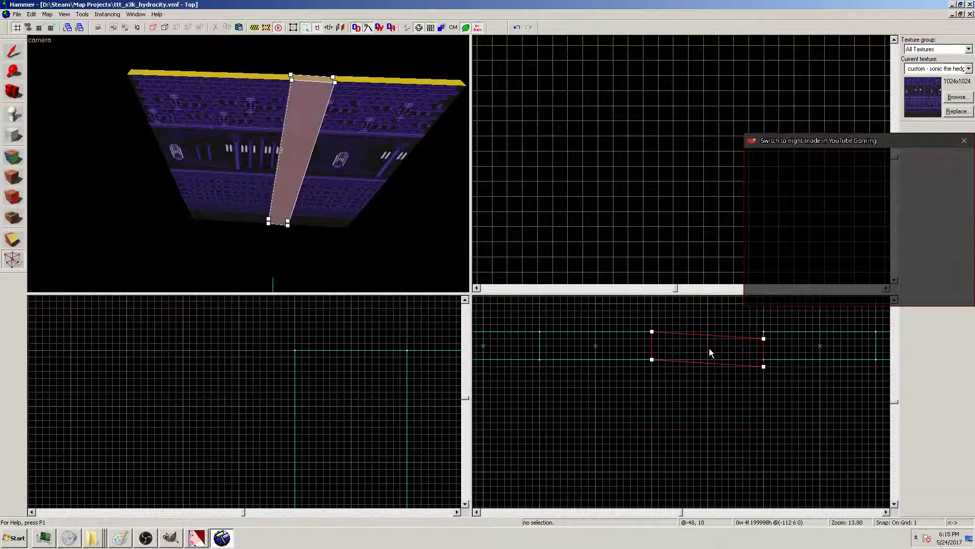
left_click_drag(765, 338, 765, 336)
left_click(763, 366)
scroll(746, 364, "down", 10)
scroll(807, 393, "up", 4)
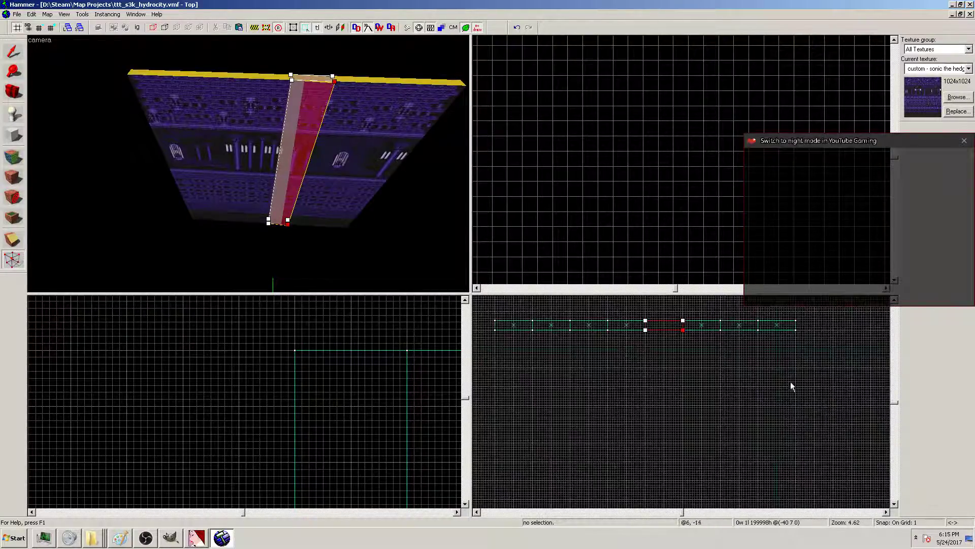
Pull the outer front vertices of the fifth and fourth segments down 1 unit in the top view by vertex editing
key("shift+s")
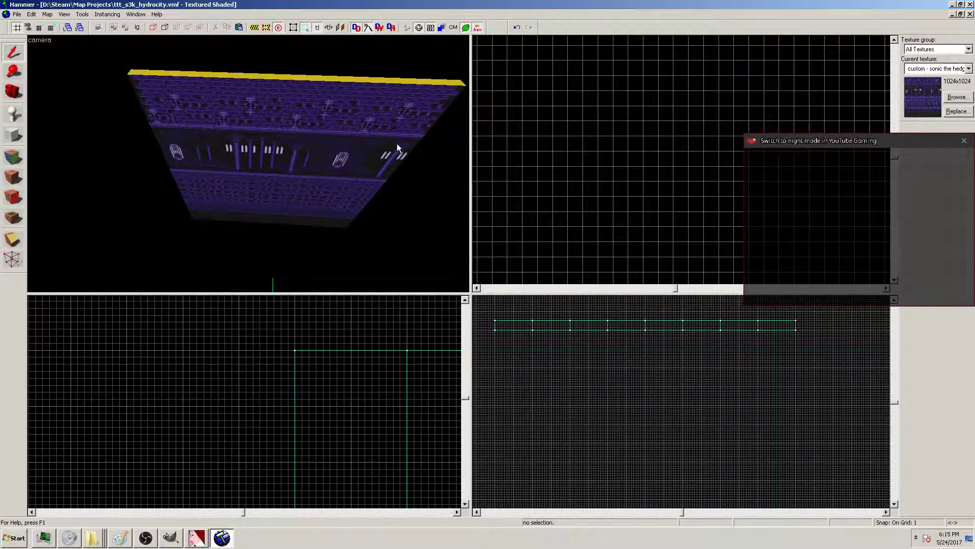
left_click(309, 148)
scroll(691, 333, "up", 1)
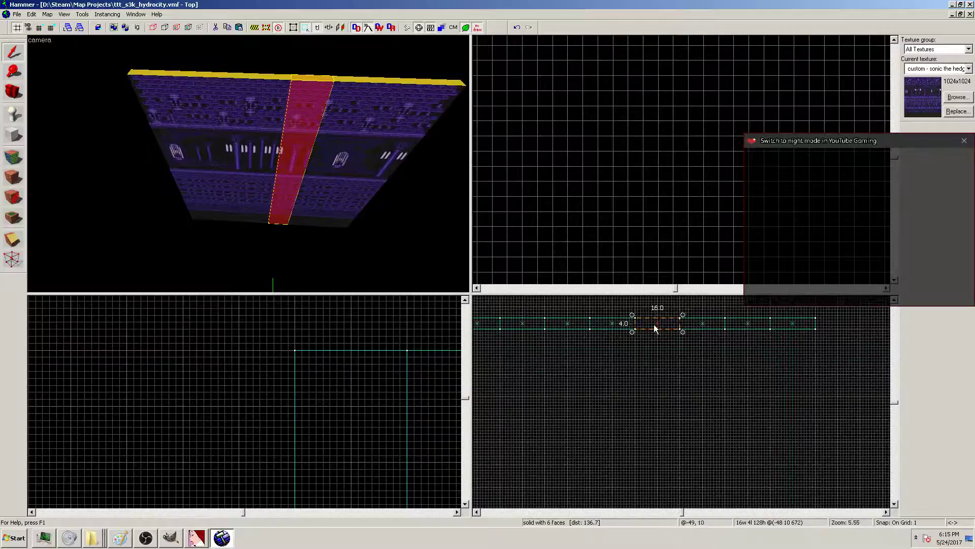
key("shift+v")
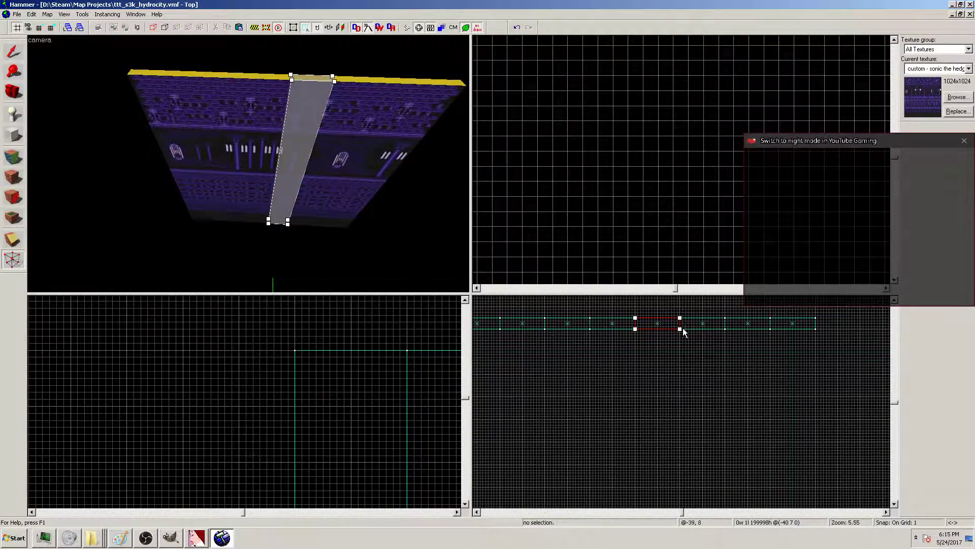
left_click_drag(680, 330, 681, 331)
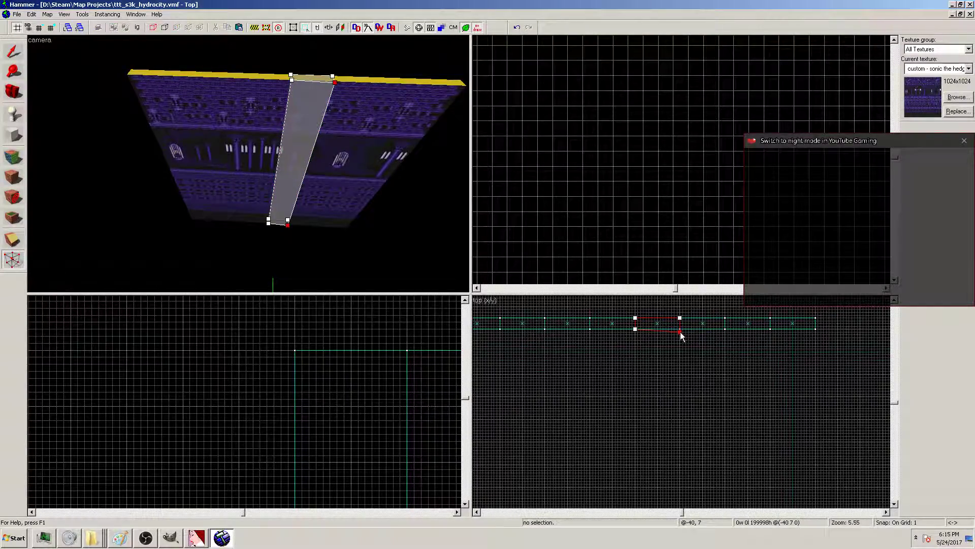
left_click(613, 322)
left_click(589, 329)
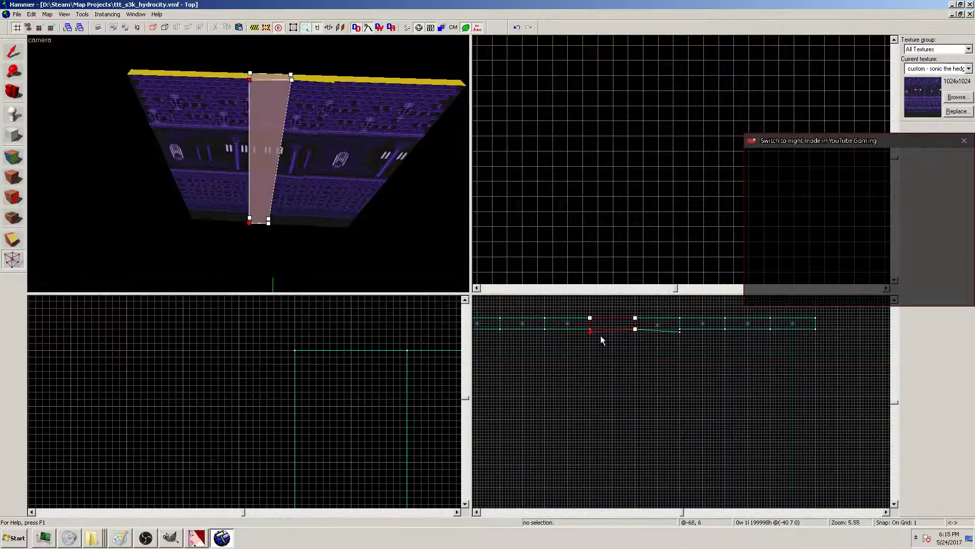
Bend the third and sixth segments, meeting their neighbours' lowered inner vertices and pulling their outer front vertices down to a 10-unit depth
left_click(566, 323)
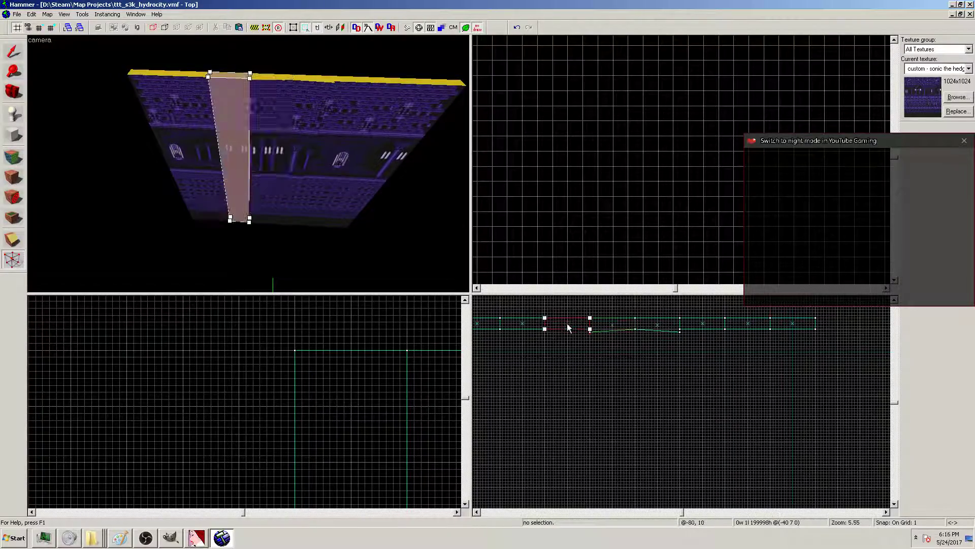
mouse_move(590, 328)
left_mouse_down()
mouse_move(546, 333)
mouse_move(549, 350)
left_mouse_up()
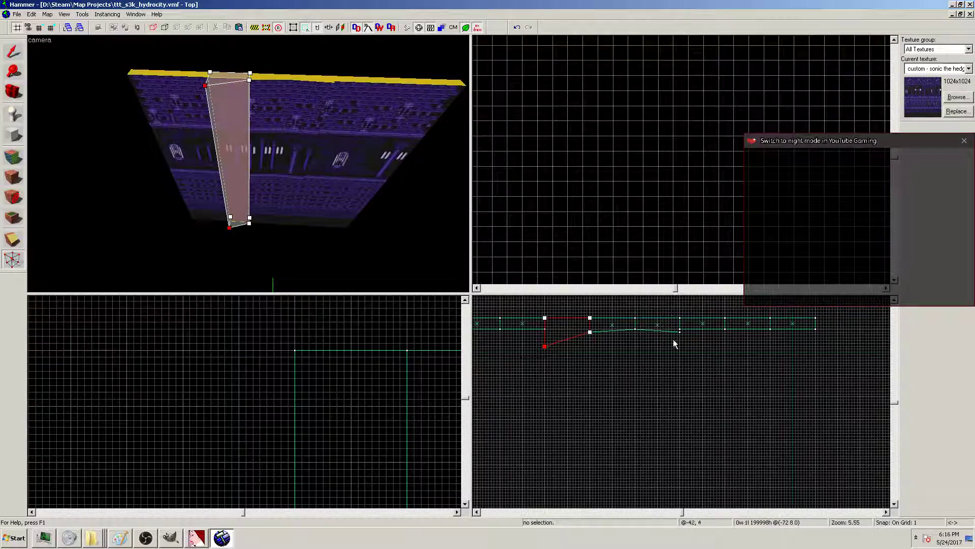
left_click(698, 325)
left_click(681, 329)
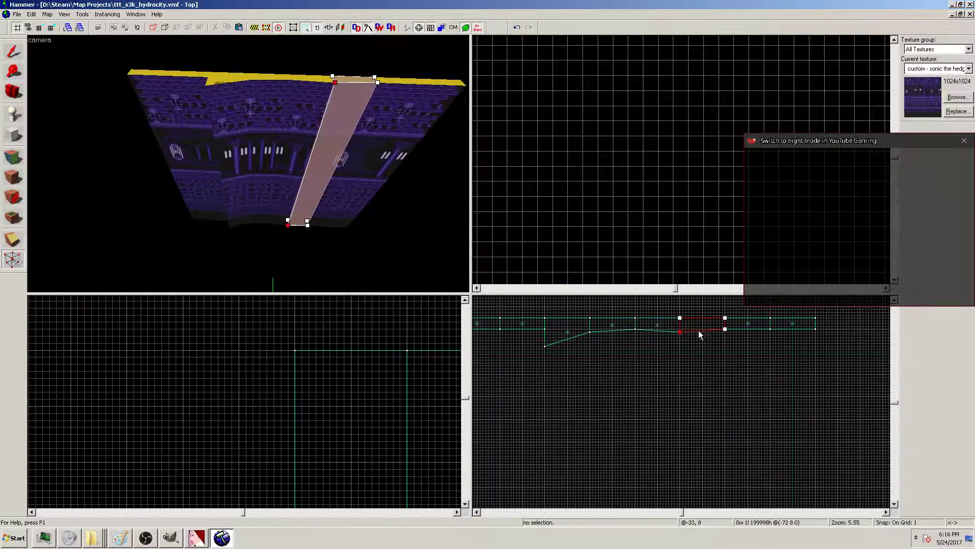
left_click_drag(725, 329, 723, 346)
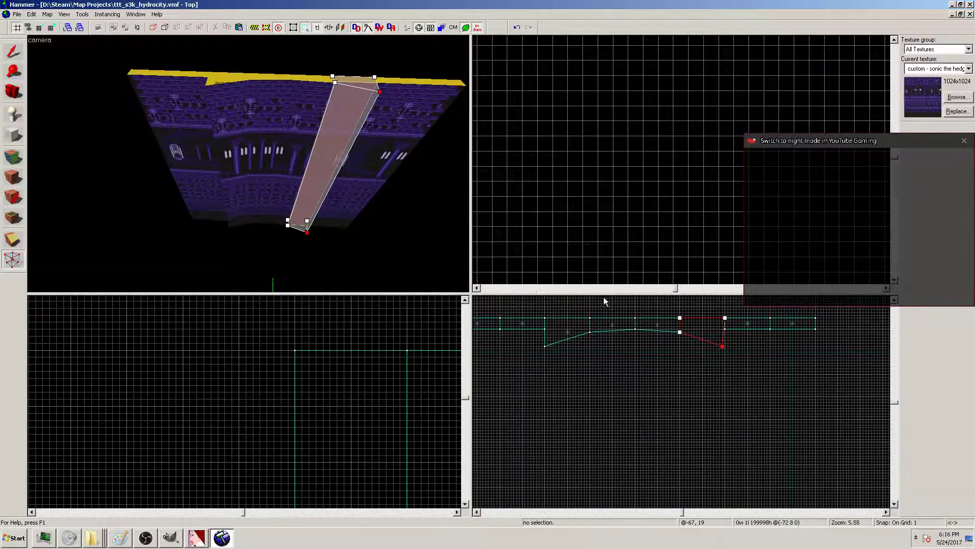
scroll(719, 351, "up", 5)
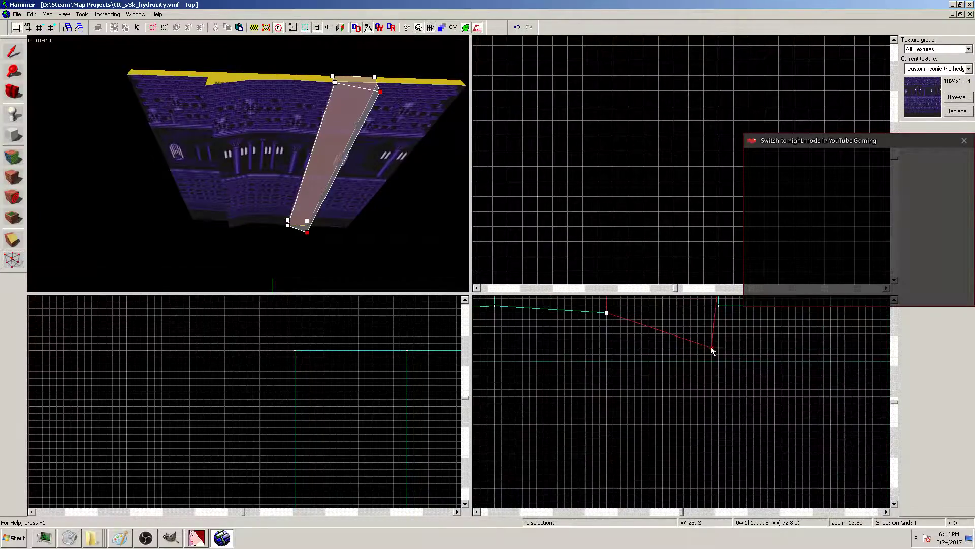
left_click_drag(715, 347, 716, 349)
scroll(638, 369, "down", 5)
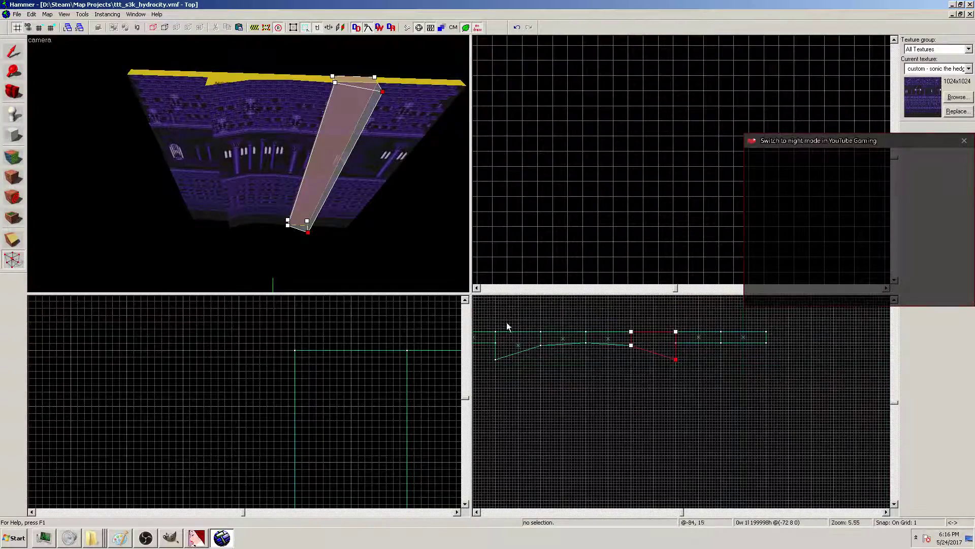
Resize the two straight segments at each end of the wall to 10 units deep, extending their front sides downward
key("shift+s")
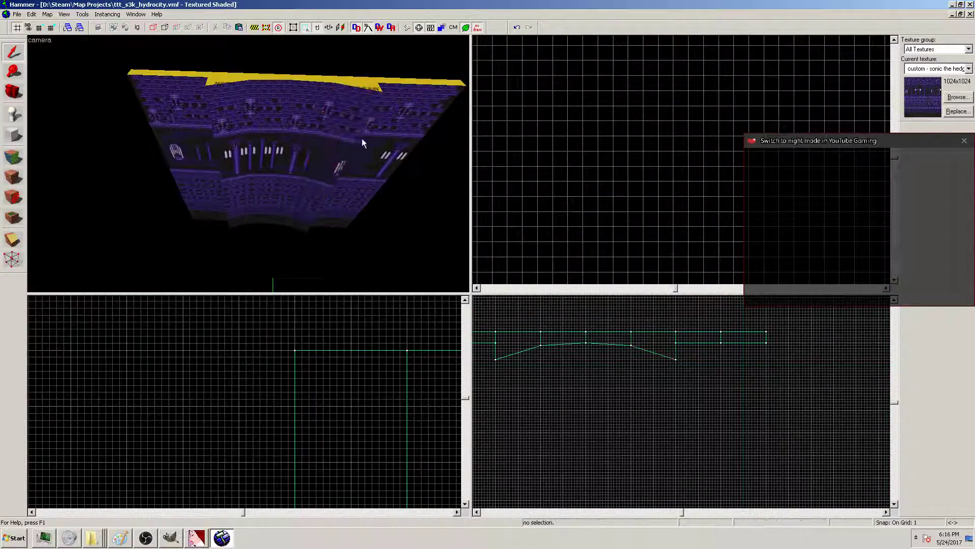
left_click(400, 118)
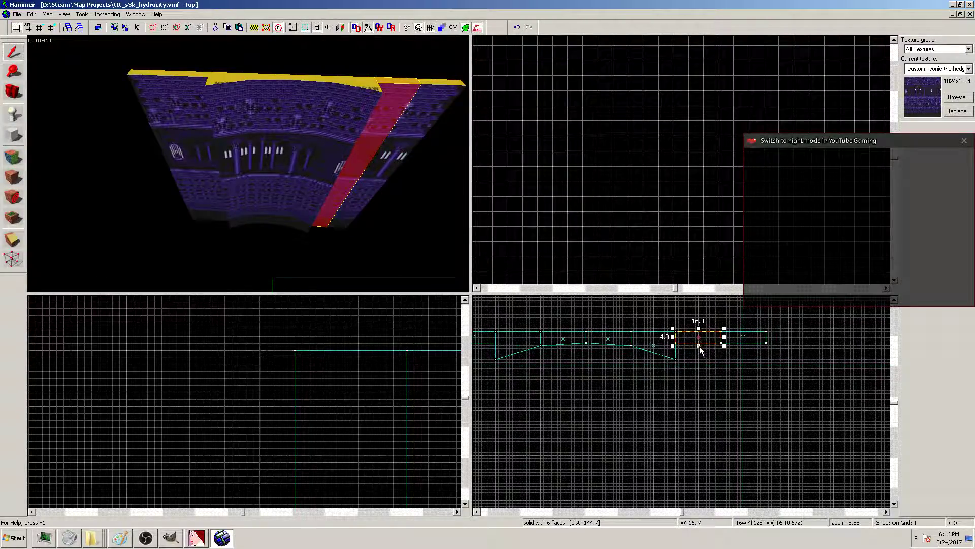
left_click_drag(700, 346, 699, 362)
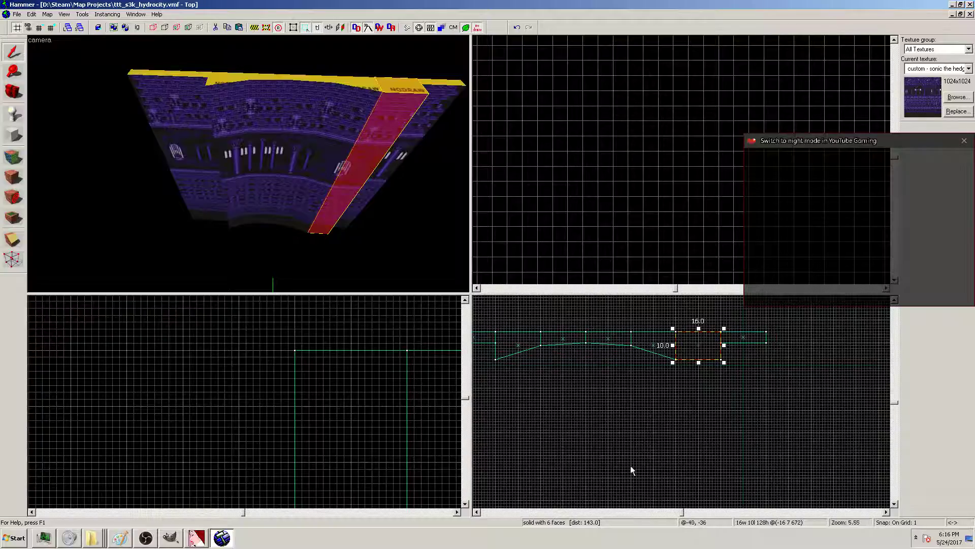
mouse_move(744, 337)
left_mouse_down()
mouse_move(746, 355)
mouse_move(743, 326)
left_mouse_up()
key("Left")
mouse_move(612, 326)
left_mouse_down()
mouse_move(690, 338)
mouse_move(662, 361)
left_mouse_up()
key("Escape")
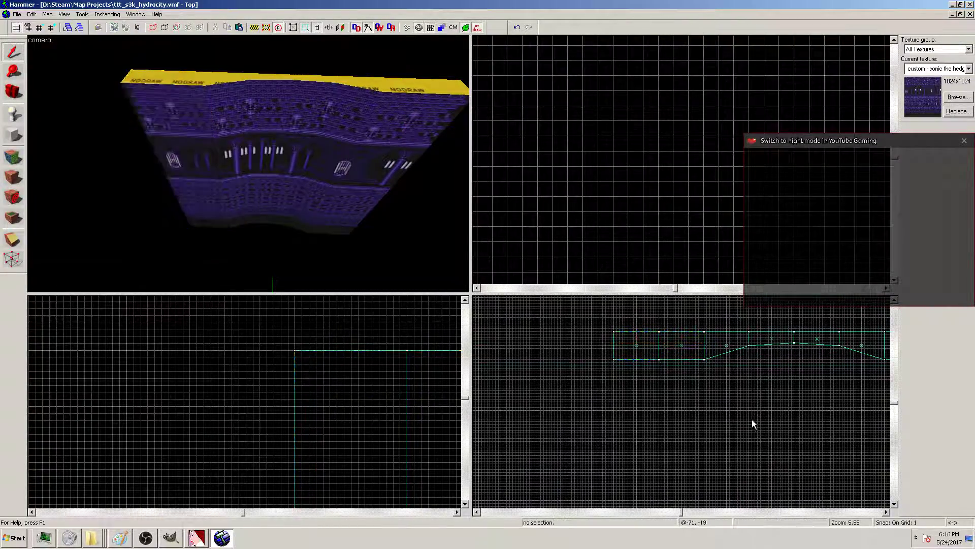
Pull the second segment's outer front vertices straight down by 10 units to continue the curve
scroll(752, 415, "down", 5)
scroll(800, 442, "up", 3)
scroll(801, 444, "up", 1)
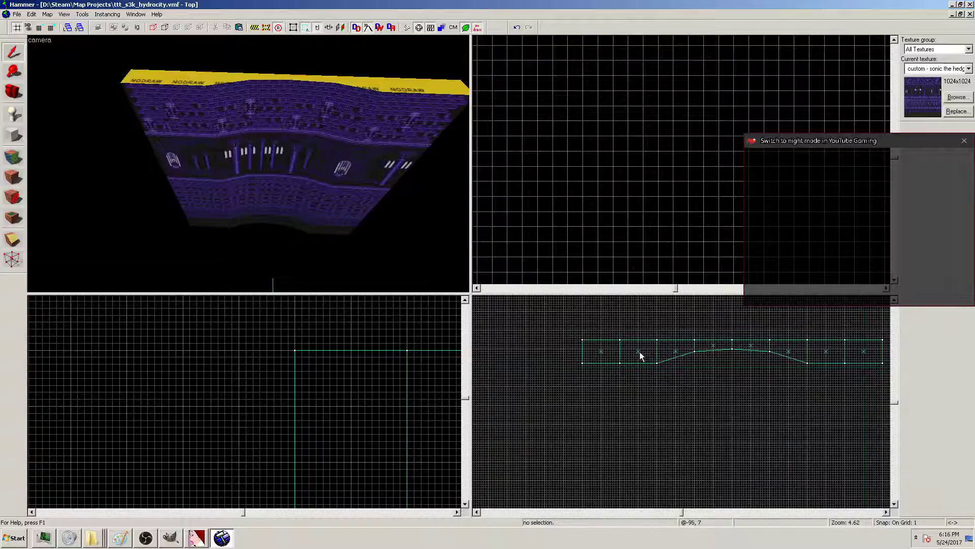
key("shift+v")
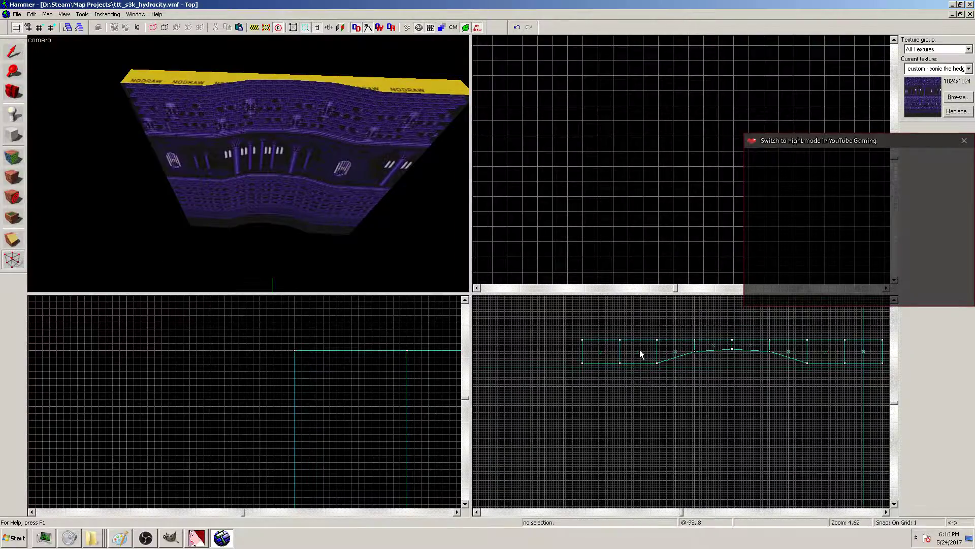
left_click(639, 350)
left_click_drag(621, 364, 620, 386)
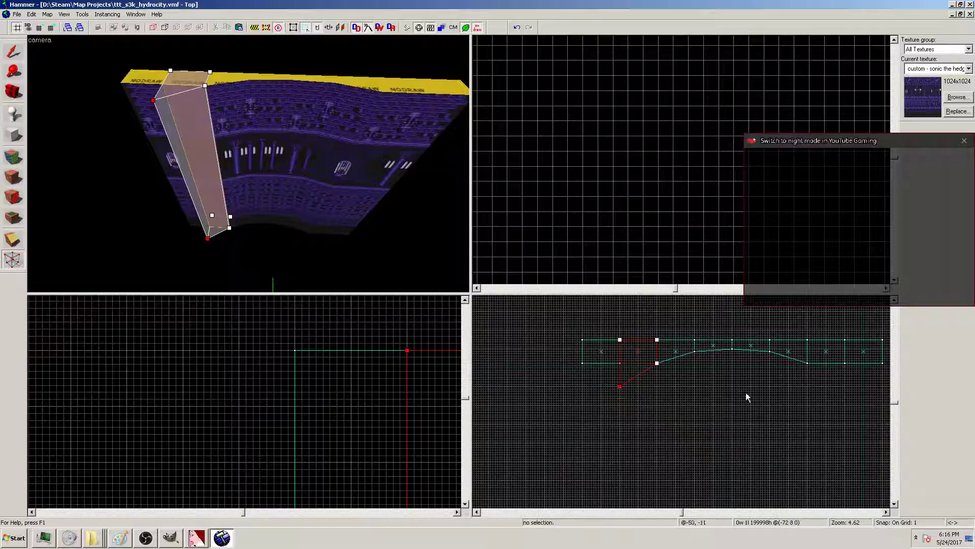
Pull the seventh segment's outer front vertices down by 10 units to mirror the second segment
scroll(747, 388, "up", 2)
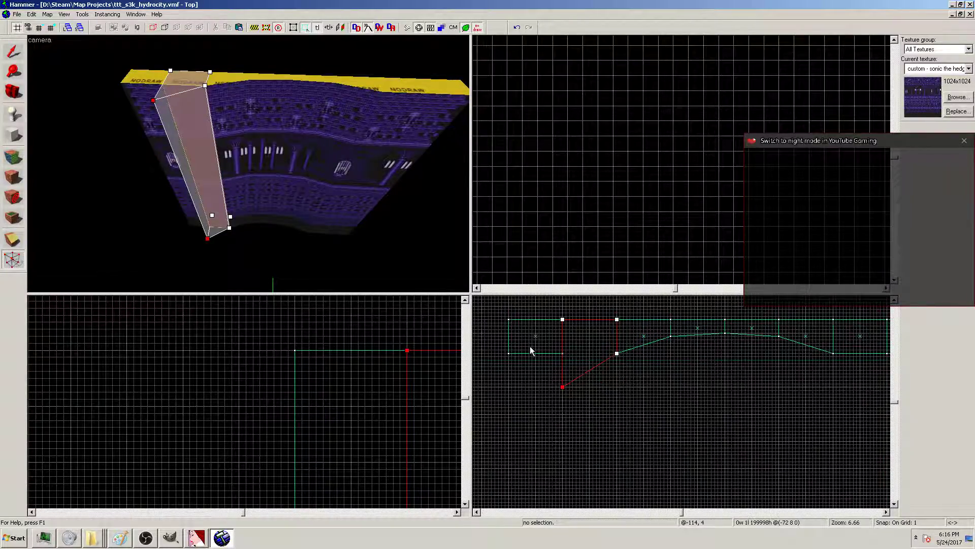
left_click(779, 512)
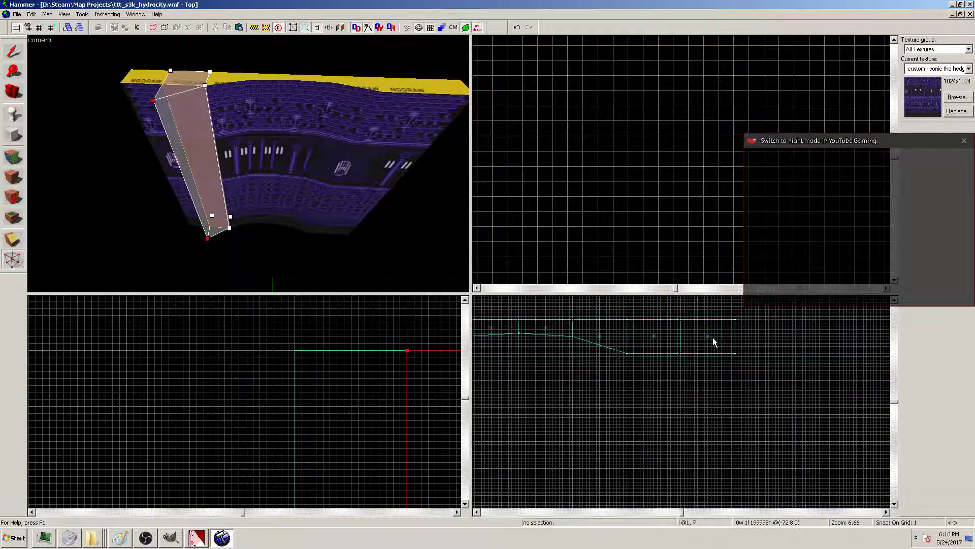
left_click(655, 338)
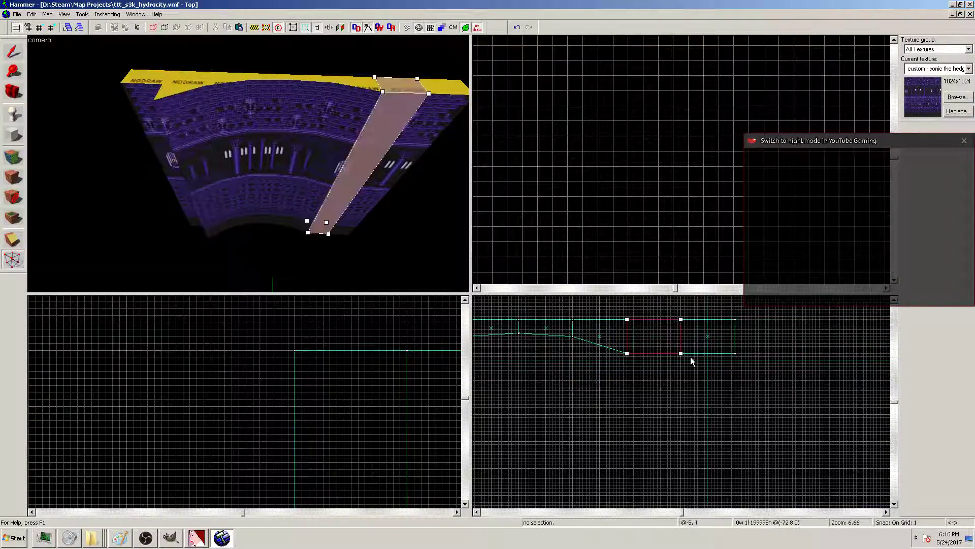
left_click_drag(681, 353, 681, 387)
scroll(594, 405, "down", 5)
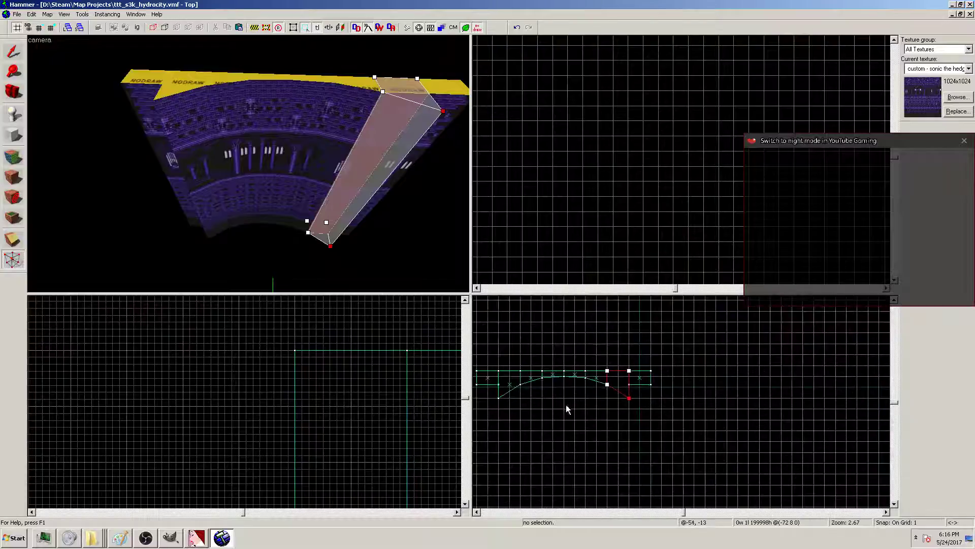
Resize the eighth and first segments to 20 units deep so their front sides meet the curve's ends
left_click(9, 51)
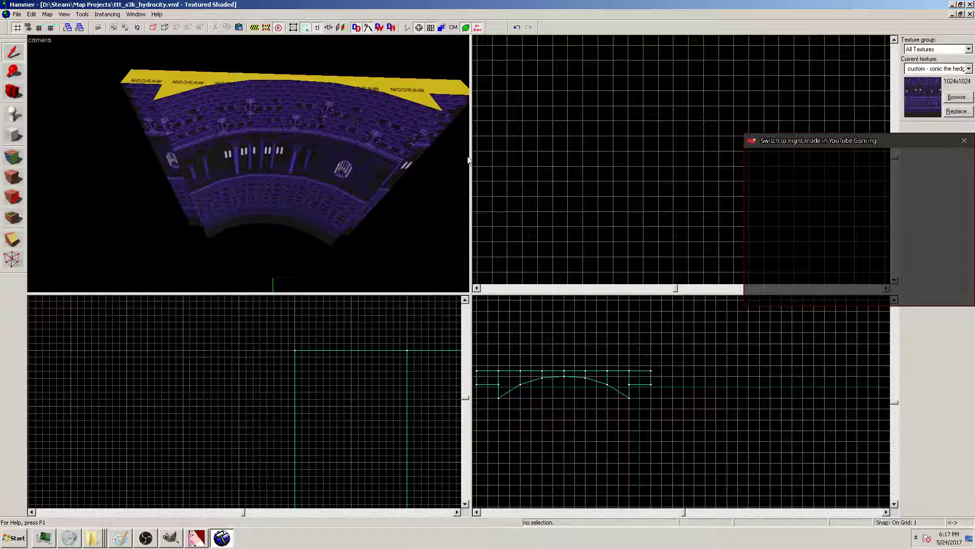
left_click(441, 104)
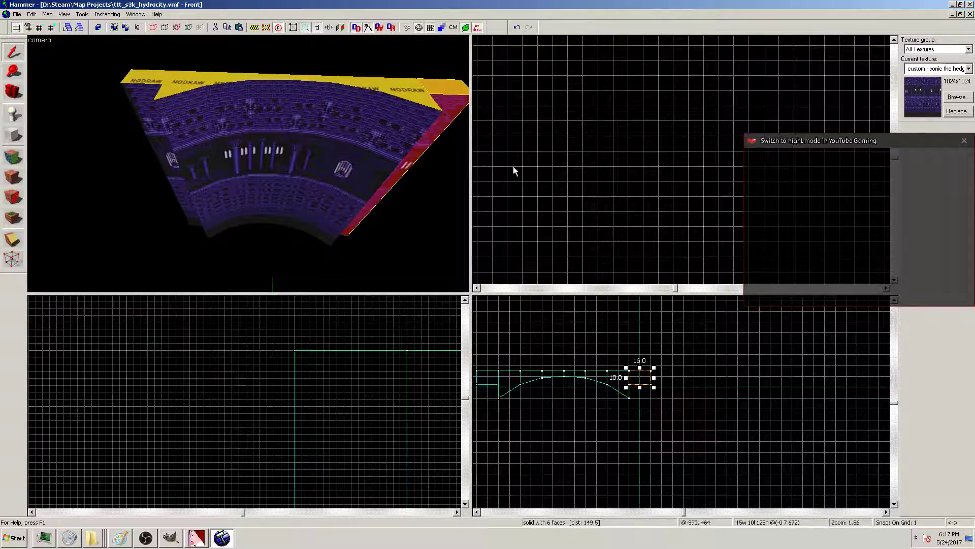
left_click_drag(639, 388, 640, 401)
left_click(640, 379)
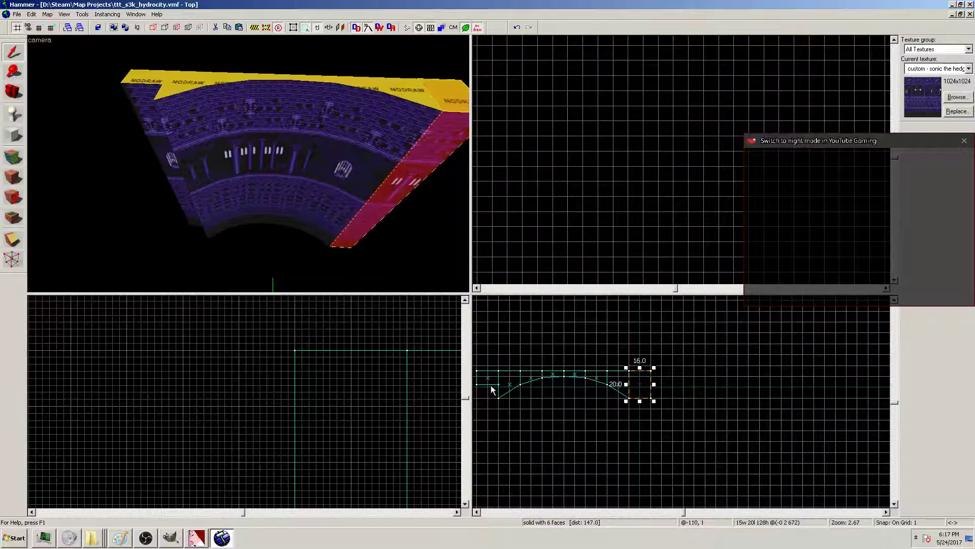
left_click(490, 382)
left_click_drag(487, 387, 486, 401)
scroll(497, 411, "up", 3)
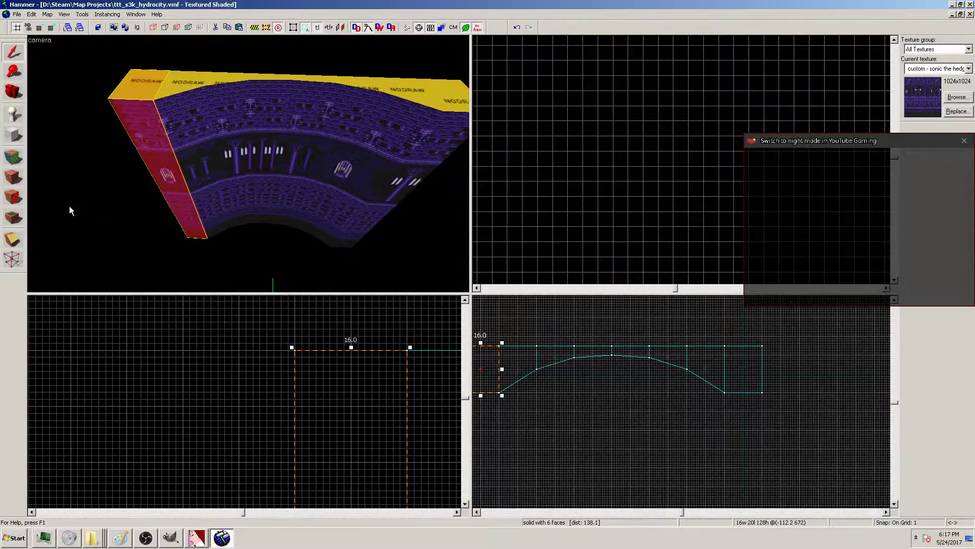
Pull the first segment's outer front vertices down by 16 units to extend the arc
left_click(13, 259)
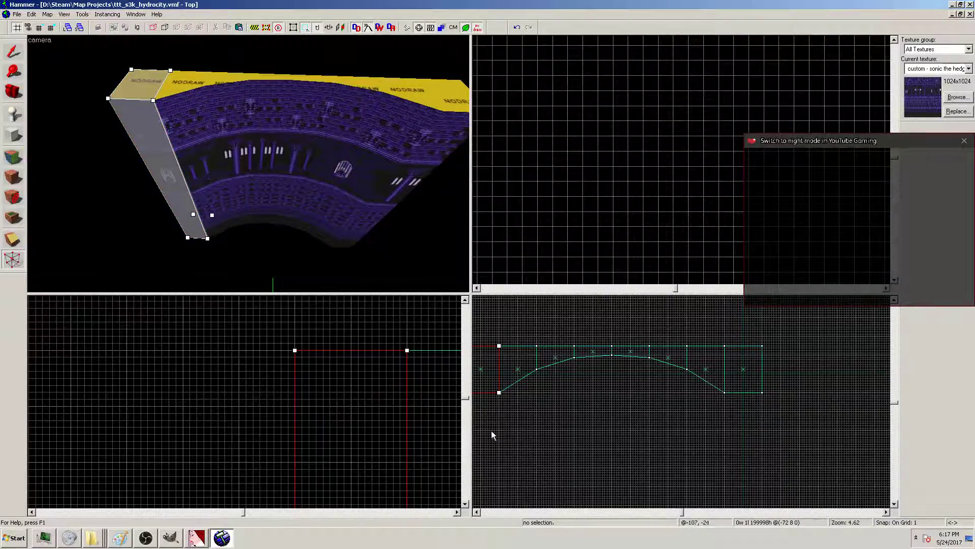
left_click(530, 512)
left_click_drag(669, 392, 669, 431)
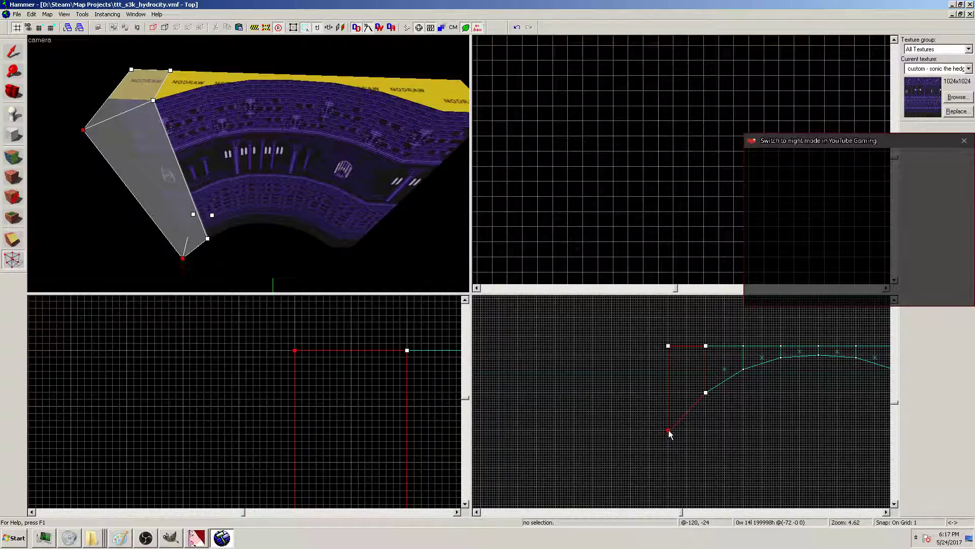
Pull the eighth segment's outer front vertices down to a 36-unit depth, matching the first segment
key("Right")
left_click(746, 369)
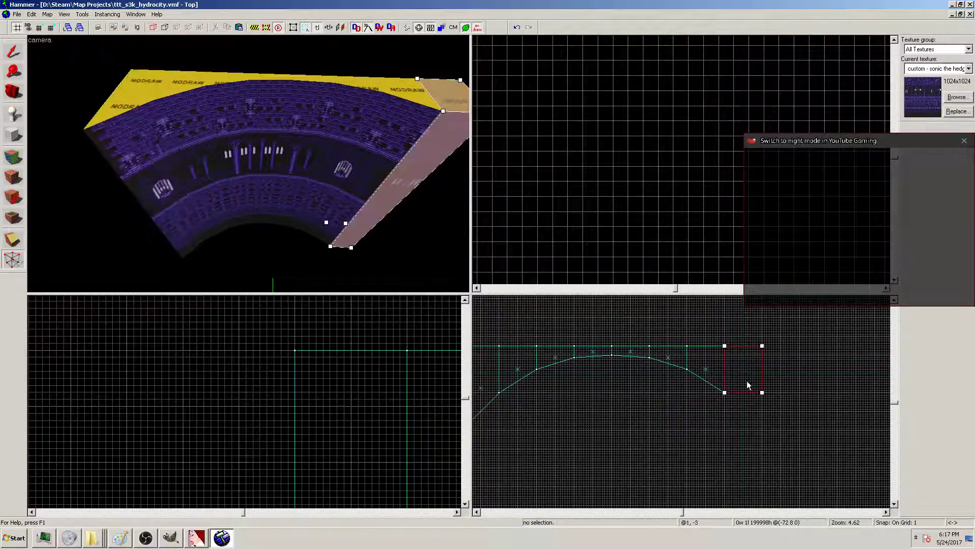
mouse_move(762, 393)
left_mouse_down()
mouse_move(773, 440)
mouse_move(765, 451)
left_mouse_up()
left_click(660, 511)
left_click(731, 510)
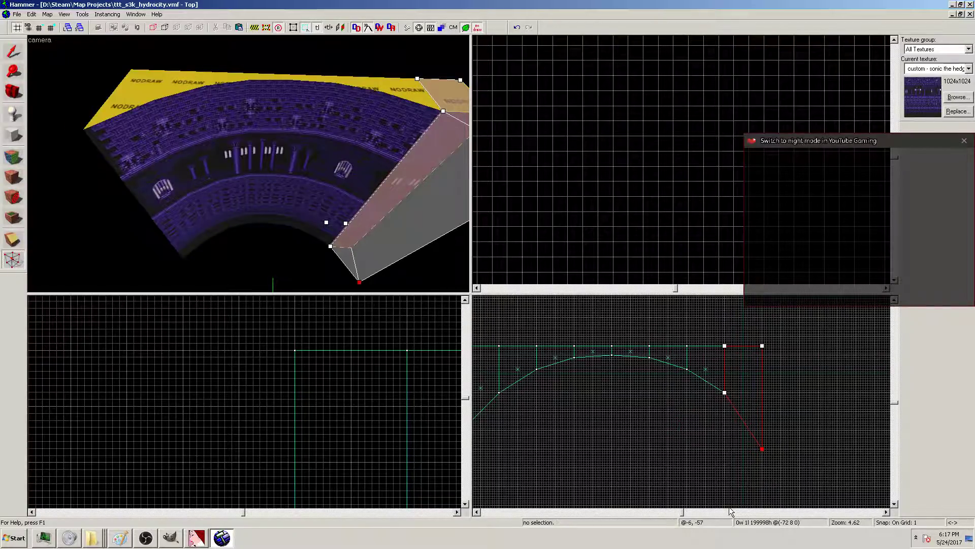
left_click_drag(766, 452, 762, 430)
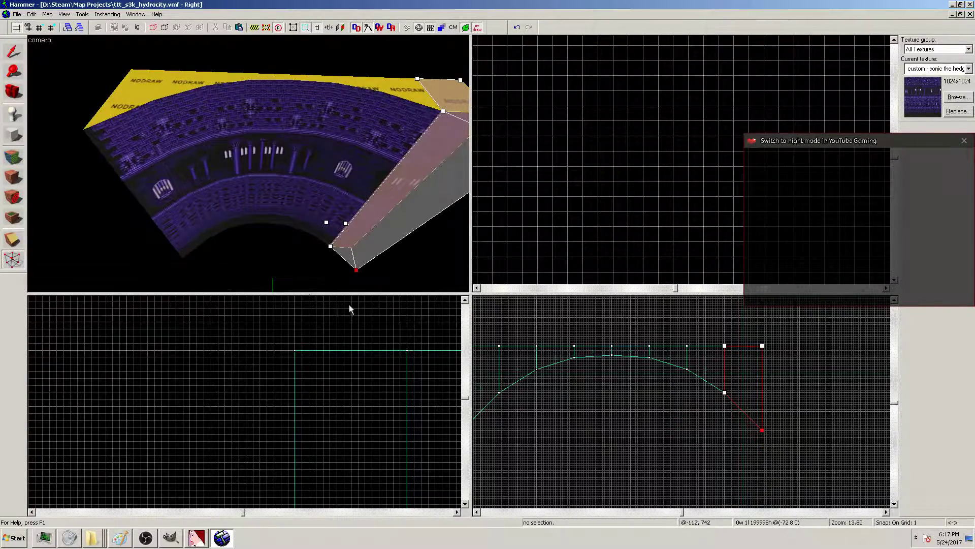
Select all eight segments of the finished arc and paste a copy of them in the top view
left_click(12, 51)
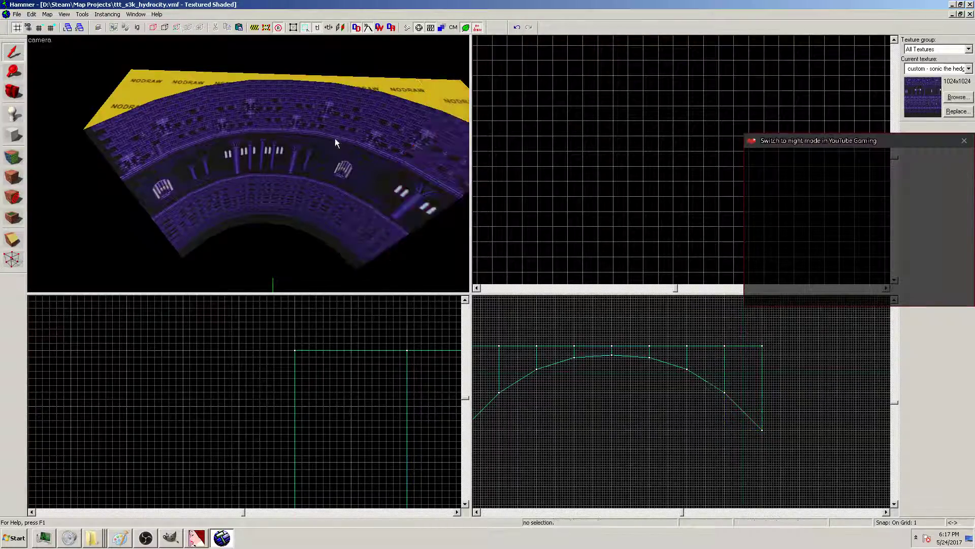
scroll(638, 380, "down", 3)
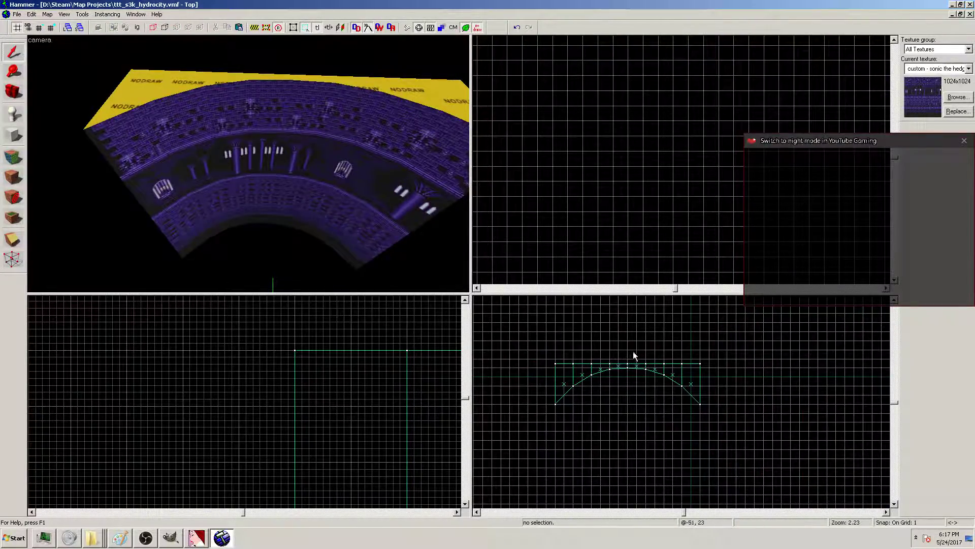
left_click_drag(563, 344, 779, 427)
key("Return")
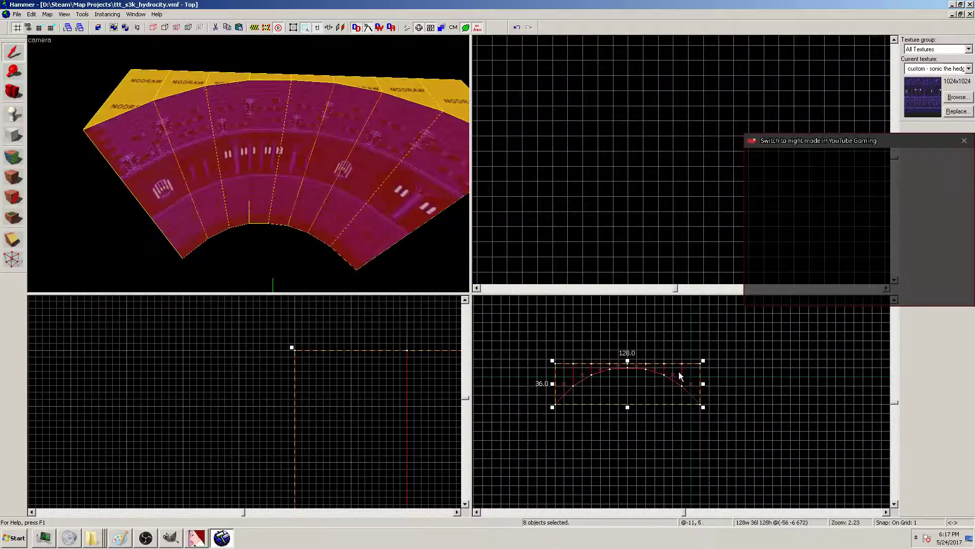
key("ctrl+v")
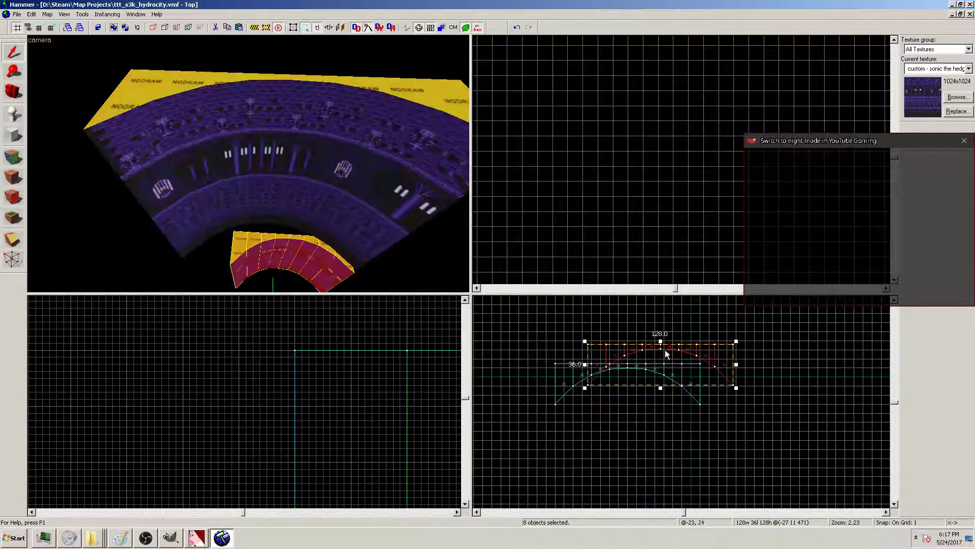
Rotate the pasted arc copy 90 degrees clockwise and move its upper end to meet the original arc's outer front corner
mouse_move(736, 389)
left_mouse_down()
mouse_move(697, 428)
mouse_move(620, 449)
mouse_move(657, 449)
mouse_move(641, 449)
left_mouse_up()
mouse_move(670, 322)
left_mouse_down()
mouse_move(711, 416)
mouse_move(692, 400)
left_mouse_up()
scroll(711, 415, "up", 10)
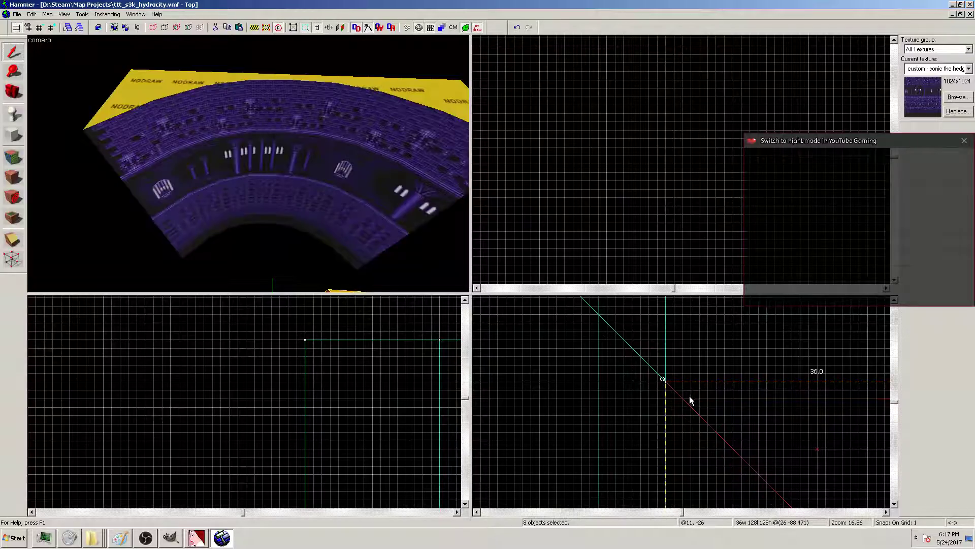
scroll(690, 396, "down", 10)
scroll(766, 461, "down", 5)
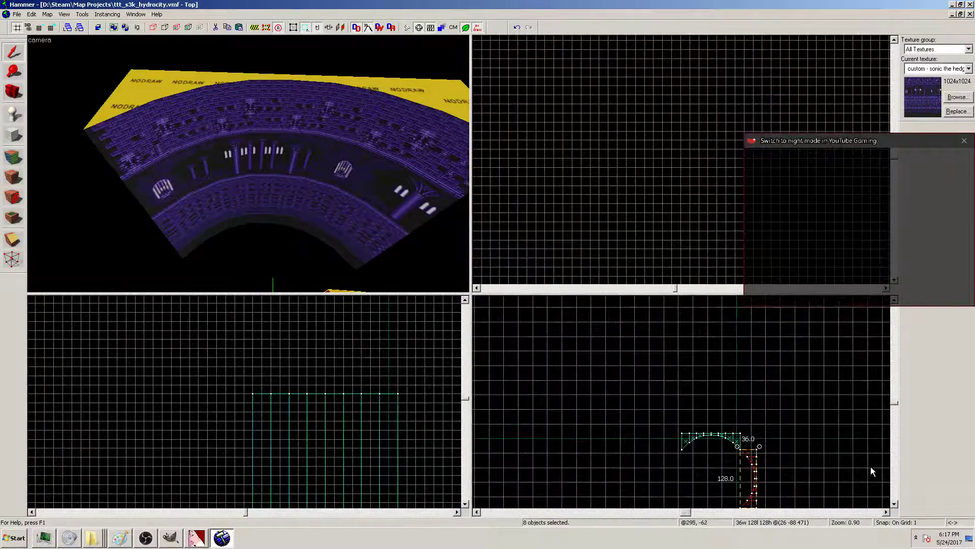
Select both arcs together in the top view to check how they line up in the other views
left_click(894, 452)
left_click(787, 335)
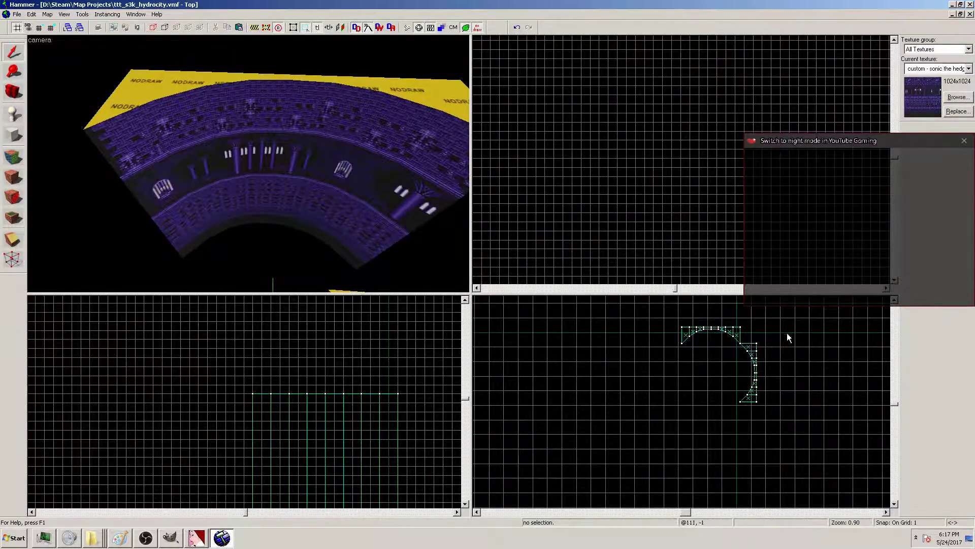
left_click_drag(674, 328, 776, 410)
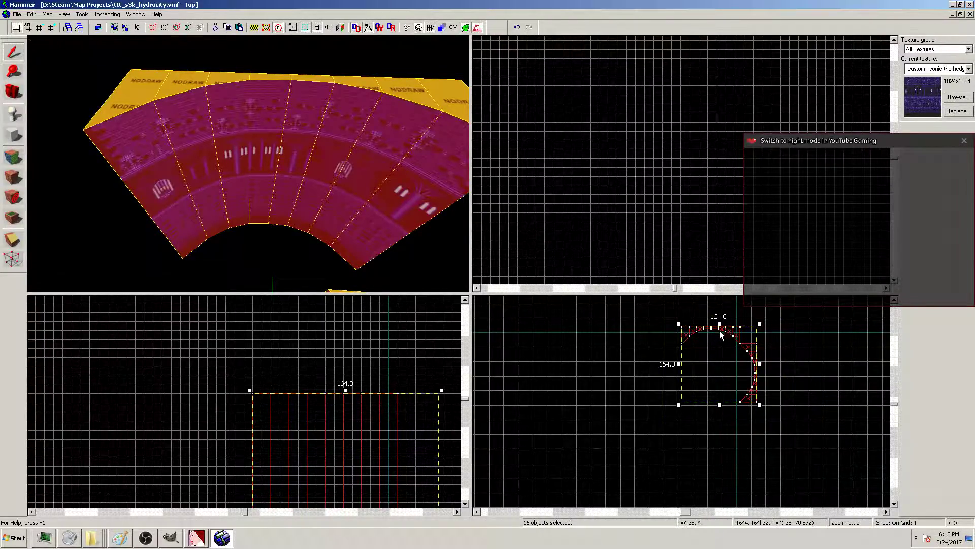
Select only the copied arc, raise it to the original's height in the side view, and realign its end with the original arc's corner
left_click(381, 365)
scroll(385, 366, "down", 6)
left_click_drag(382, 468, 414, 511)
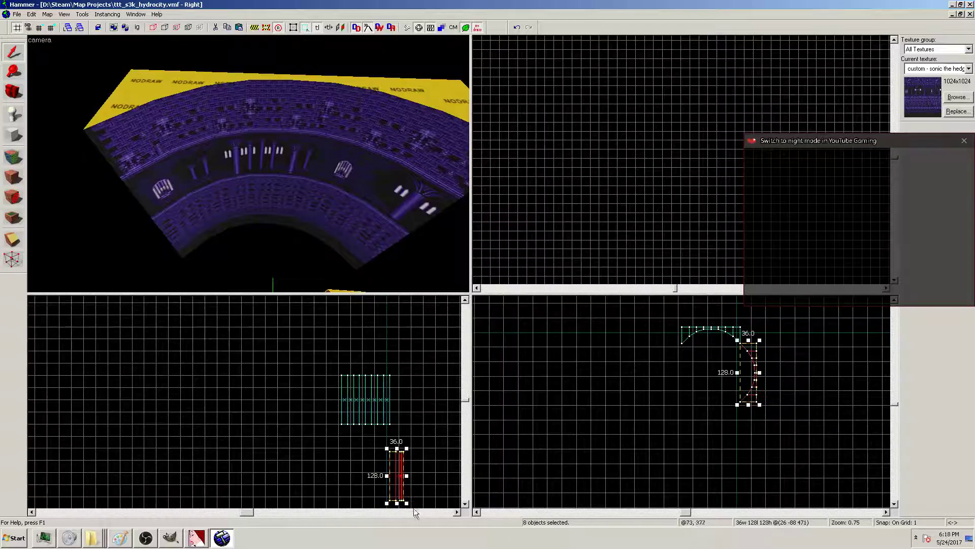
left_click_drag(398, 454, 395, 378)
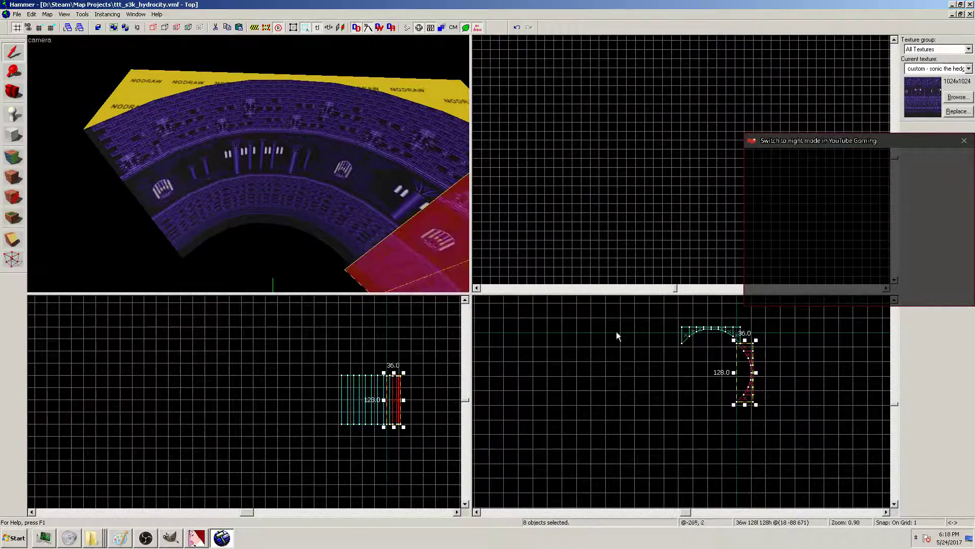
scroll(754, 344, "up", 4)
scroll(755, 344, "up", 10)
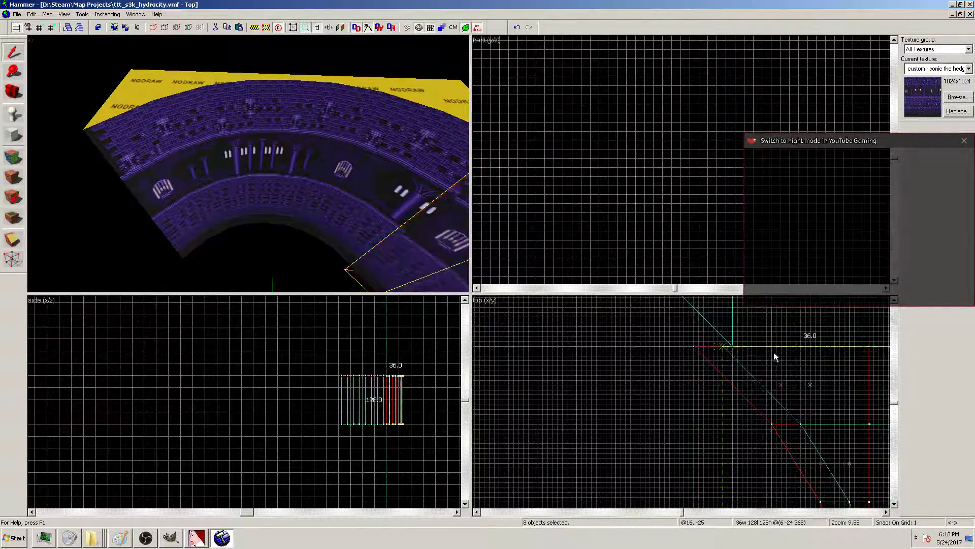
Move the selected eight-brush arc so it meets the adjoining arc corner to corner and lines up with it in height
left_click_drag(781, 357, 820, 357)
scroll(387, 376, "up", 9)
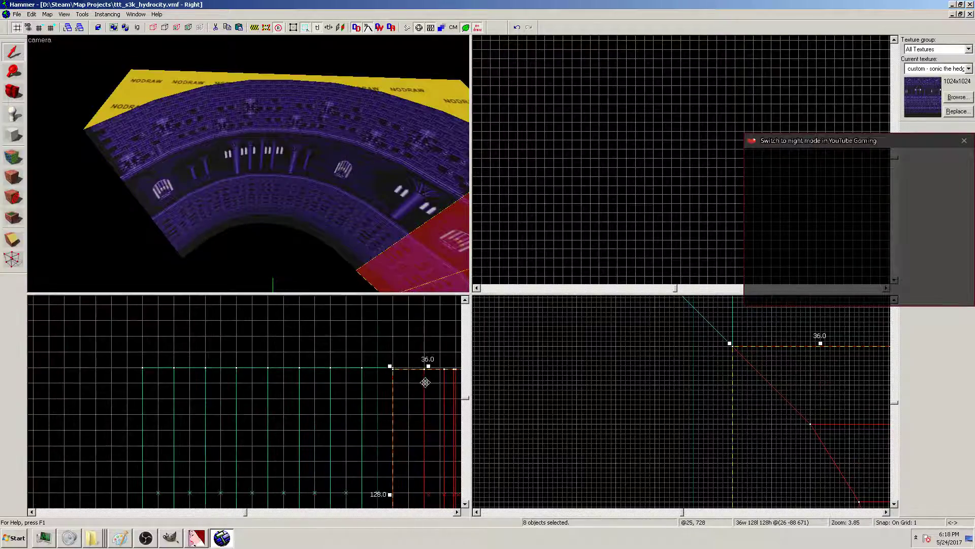
left_click_drag(423, 379, 423, 377)
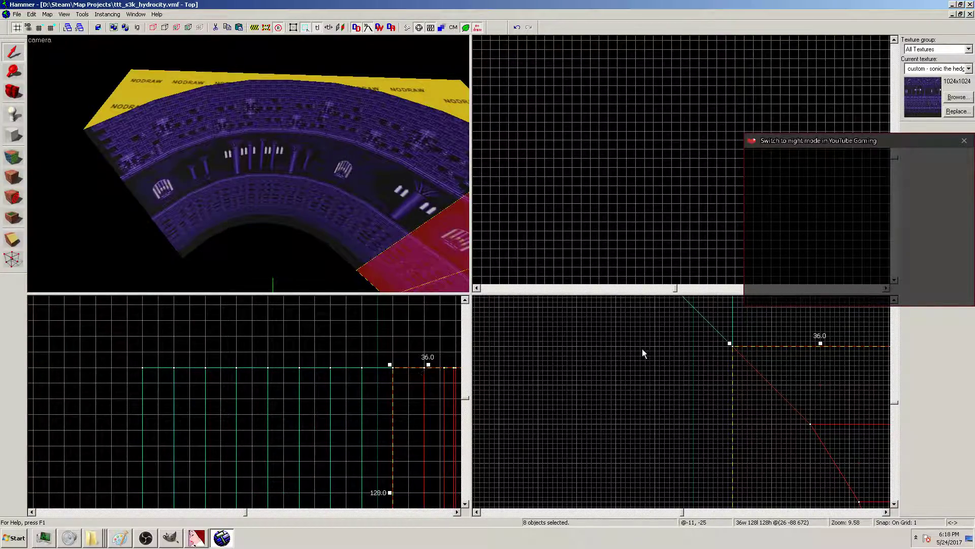
key("Escape")
Duplicate all 16 brushes of the two joined wall arcs
key("z")
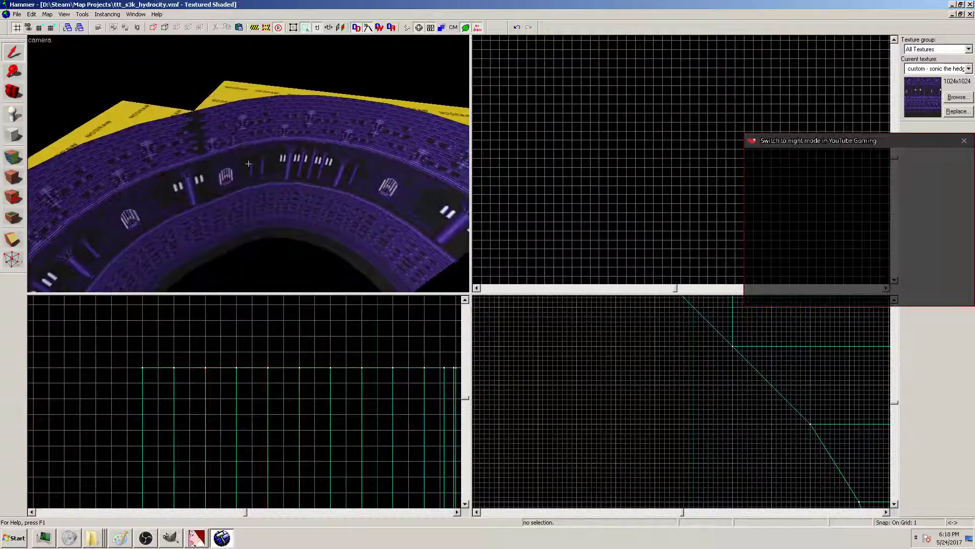
key("s")
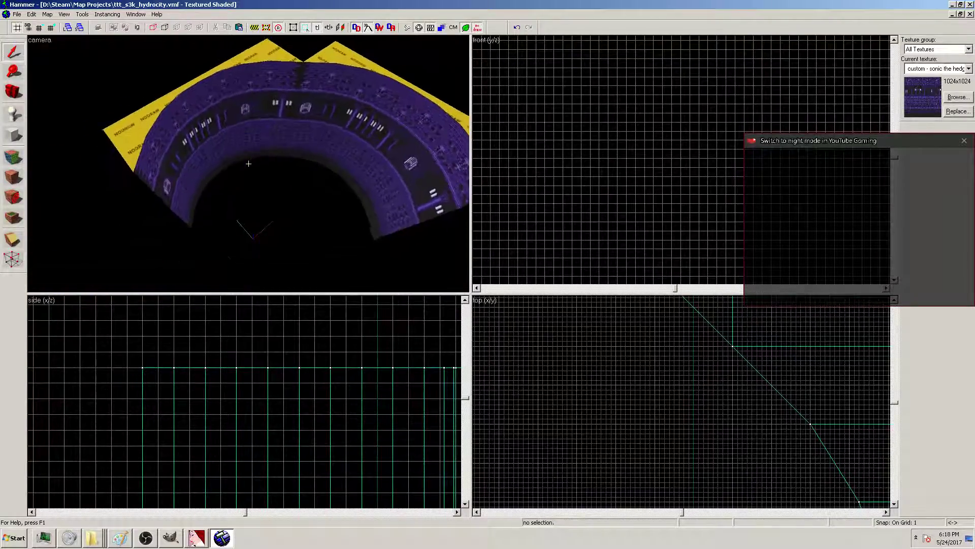
key("s")
key("z")
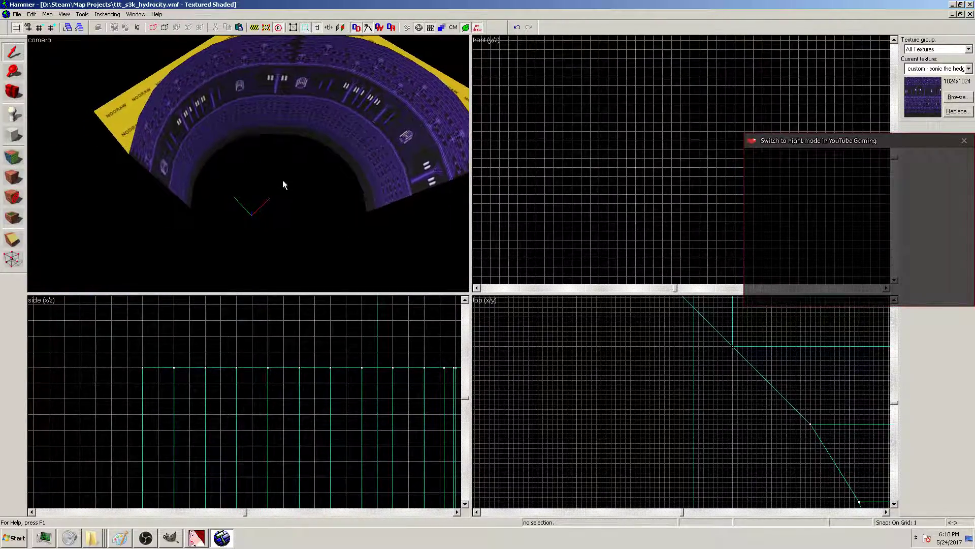
scroll(325, 193, "down", 5)
scroll(691, 351, "down", 5)
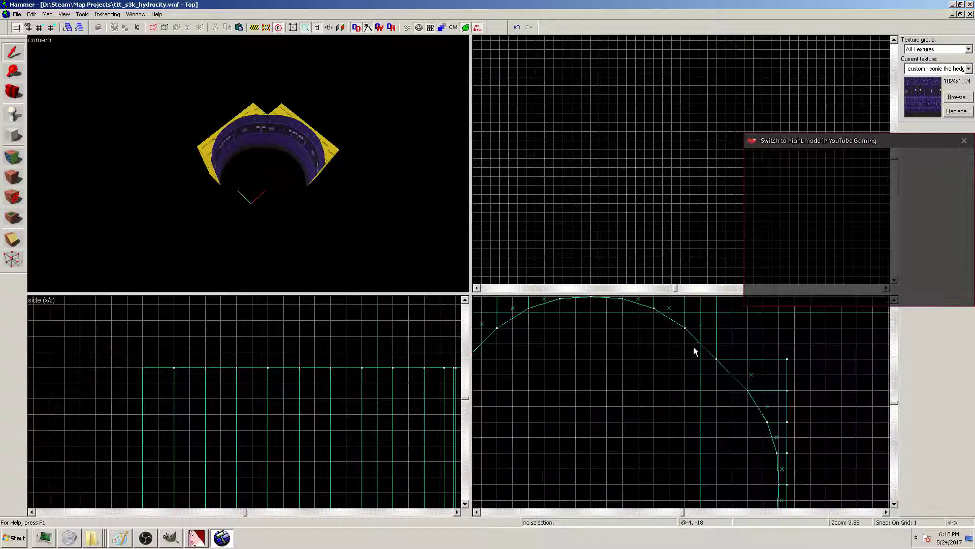
left_click_drag(573, 314, 789, 460)
key("ctrl+c")
key("ctrl+v")
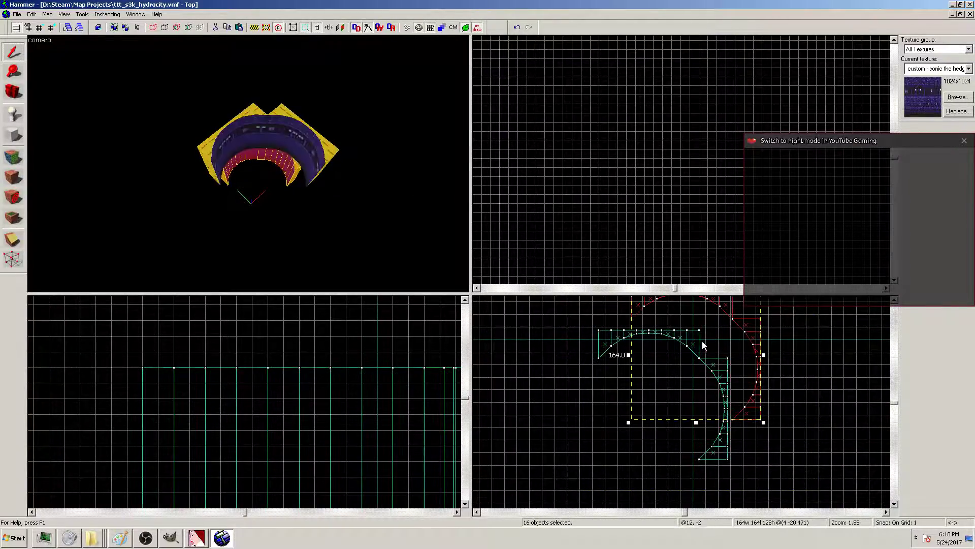
Flip the duplicated arcs both horizontally and vertically so they mirror the original half of the ring
right_click(733, 322)
mouse_move(791, 483)
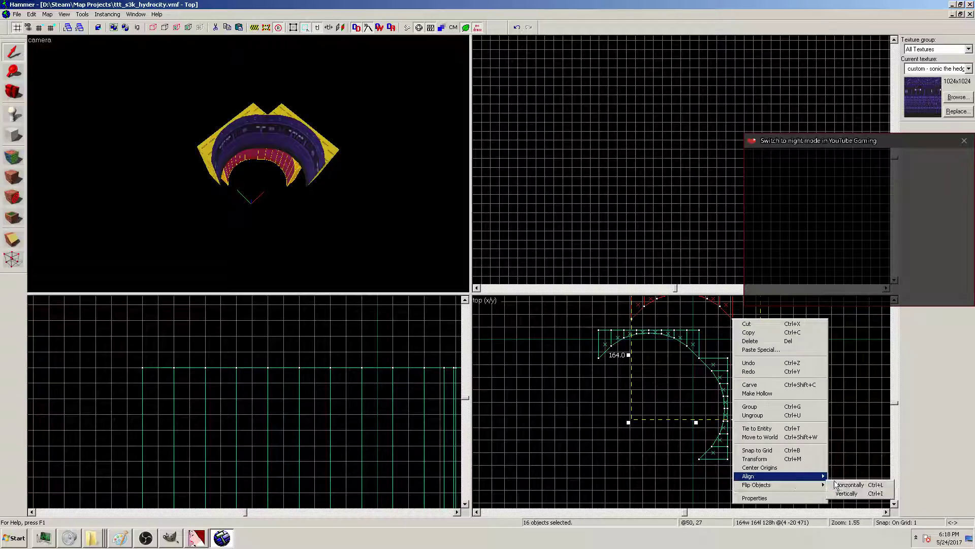
left_click(849, 485)
right_click(669, 307)
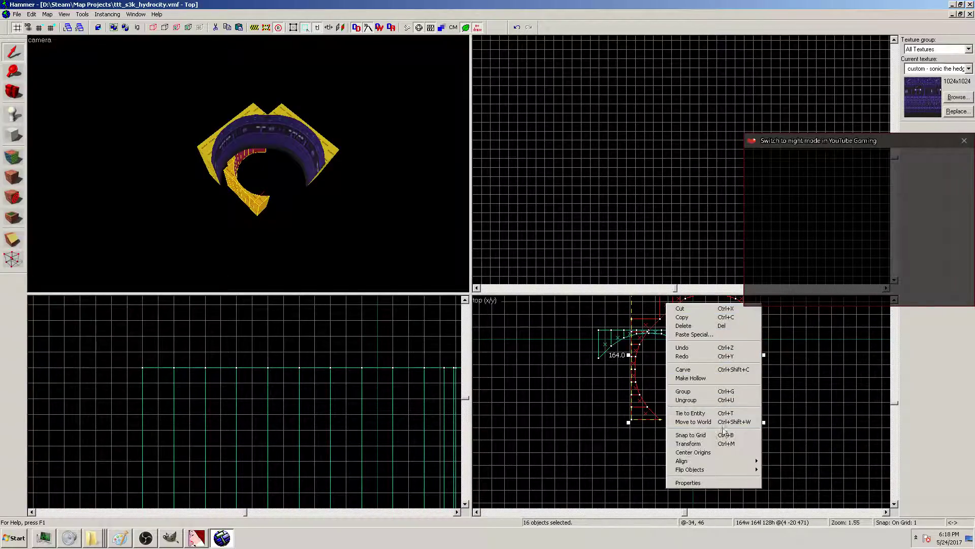
mouse_move(731, 468)
left_click(780, 478)
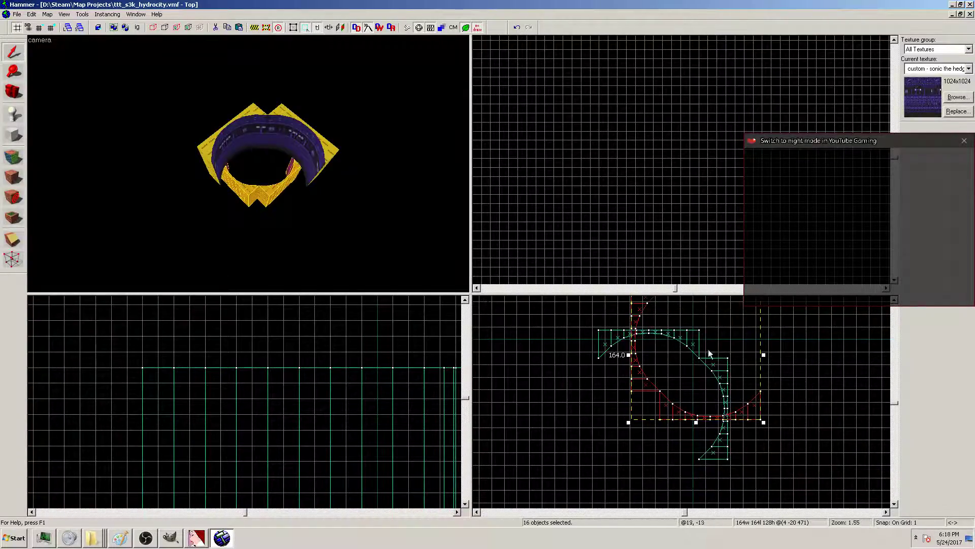
Move the flipped arcs against the original ones to close the ring, matching the corner vertices and the wall height
left_click_drag(703, 321, 578, 452)
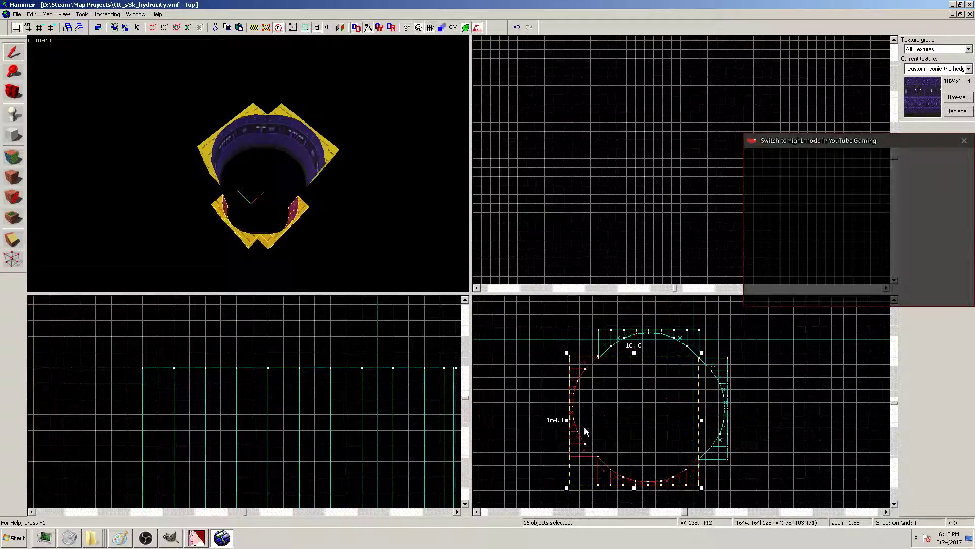
scroll(581, 342, "up", 10)
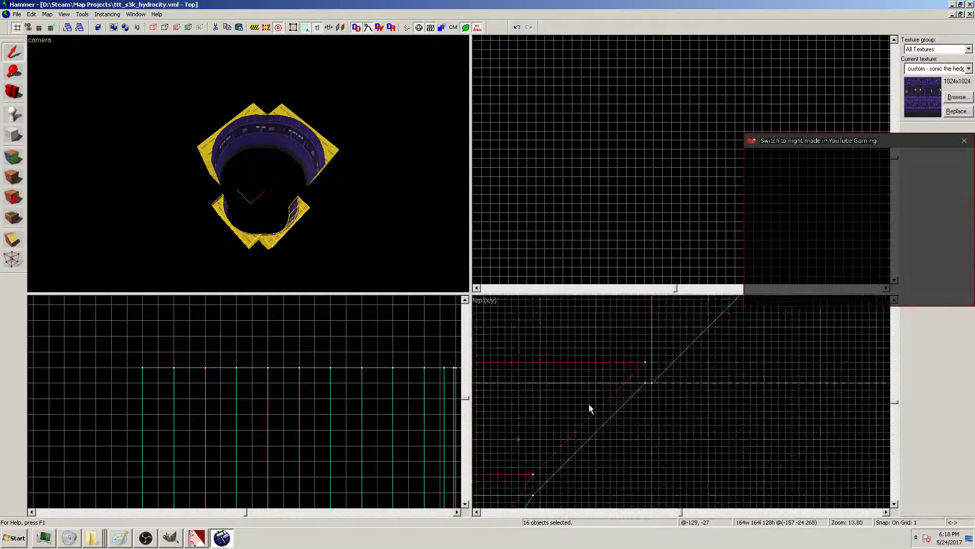
scroll(346, 403, "down", 4)
scroll(364, 433, "down", 2)
left_click_drag(340, 489, 343, 432)
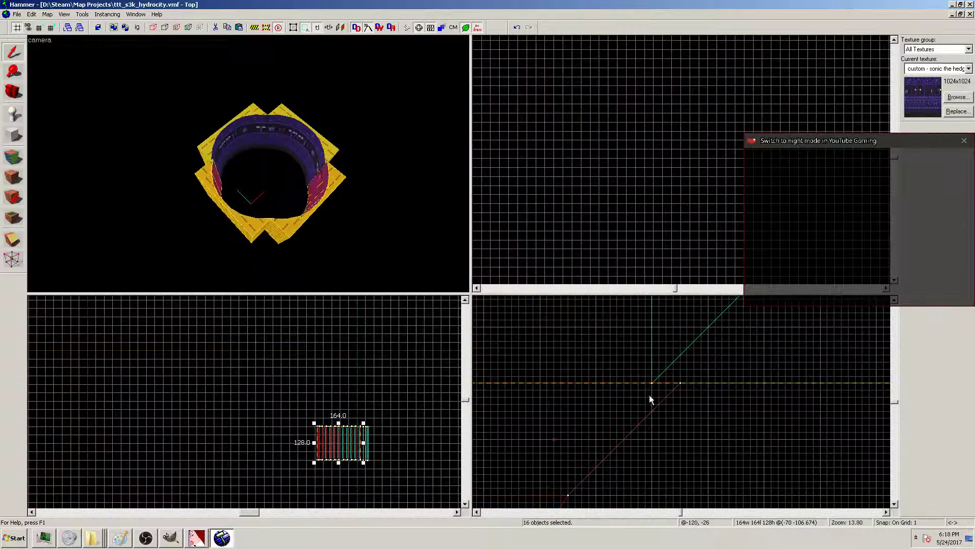
scroll(349, 425, "up", 4)
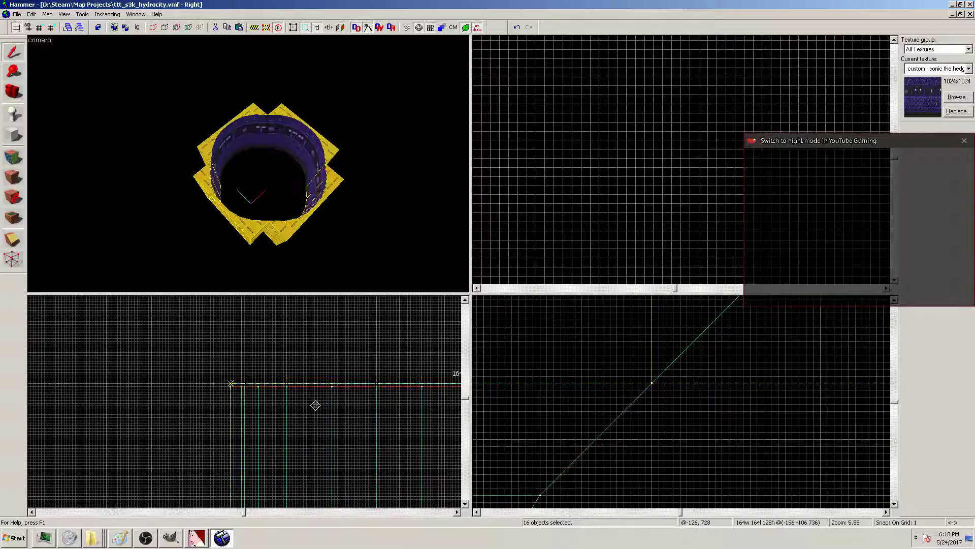
left_click(288, 200)
Examine the completed textured ring from inside and outside, checking the seams, wall texture and overall outline
key("w")
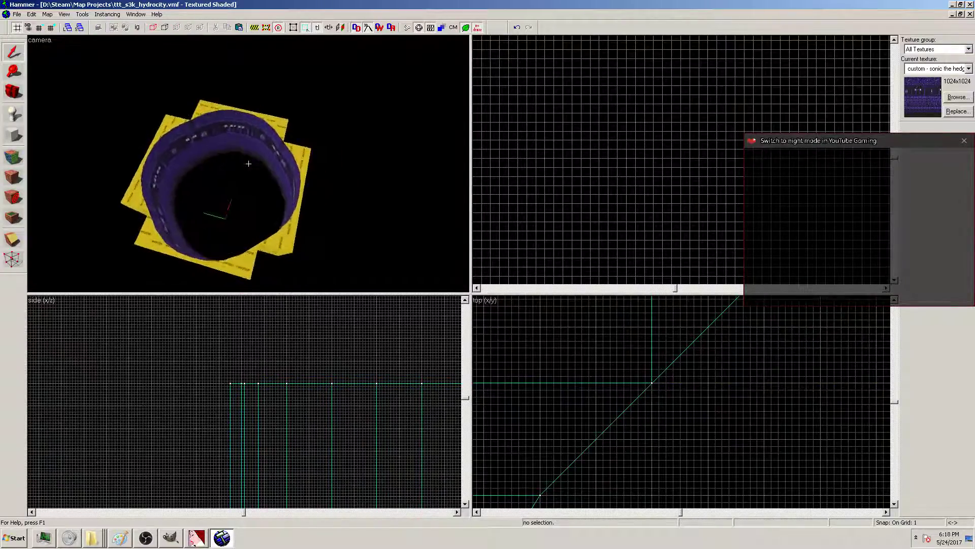
key("w")
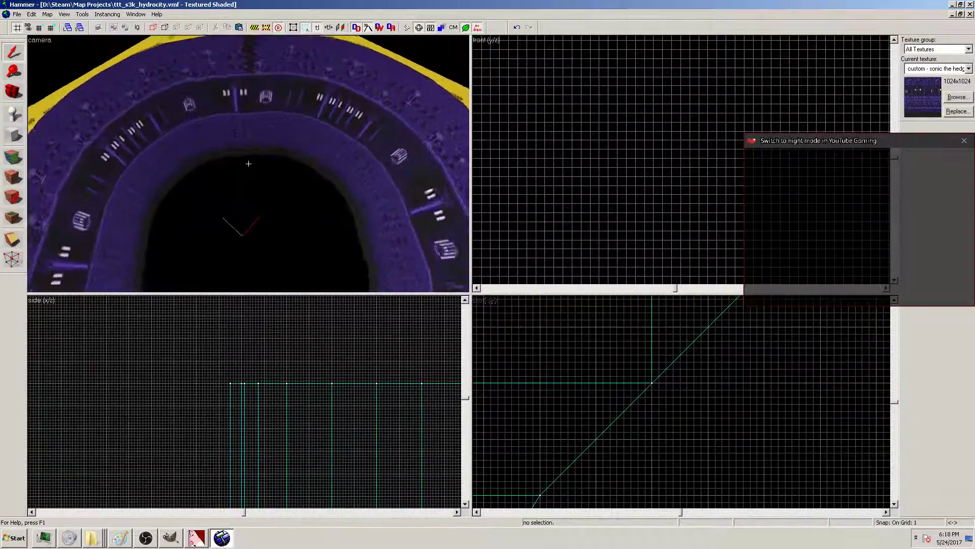
key("w")
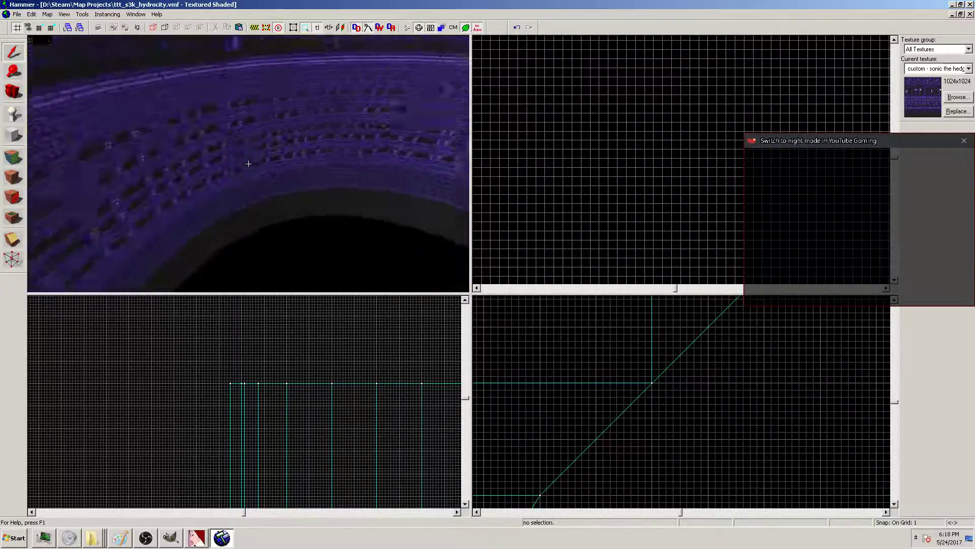
key("w")
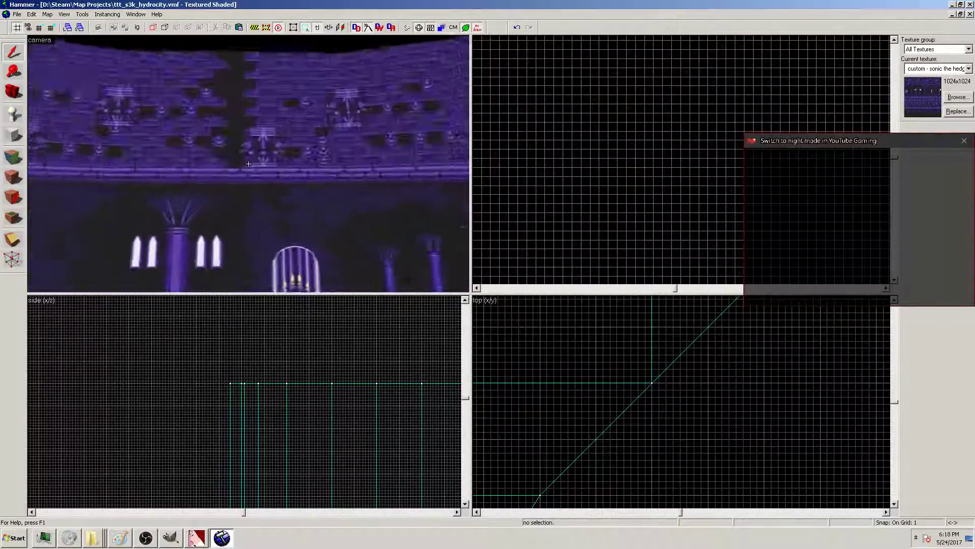
key("s")
key("w")
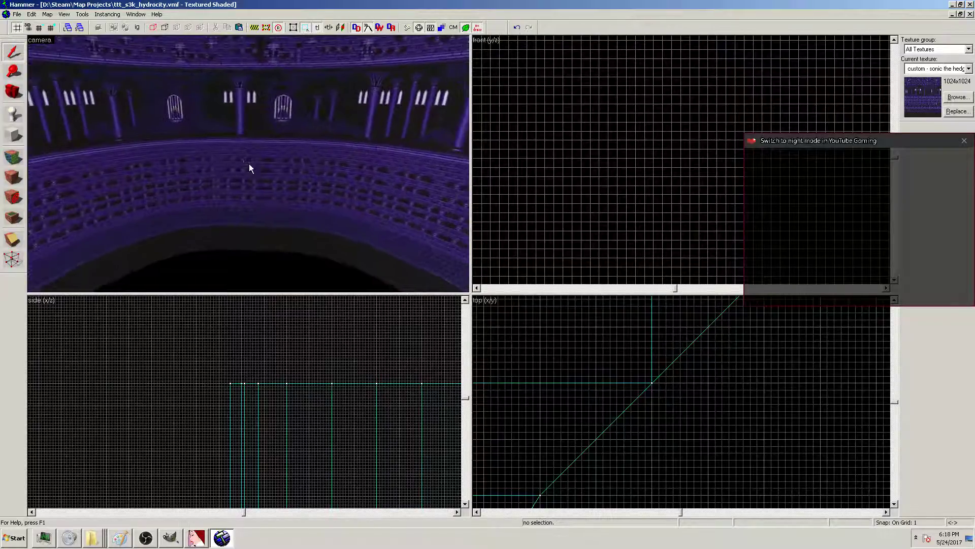
key("s")
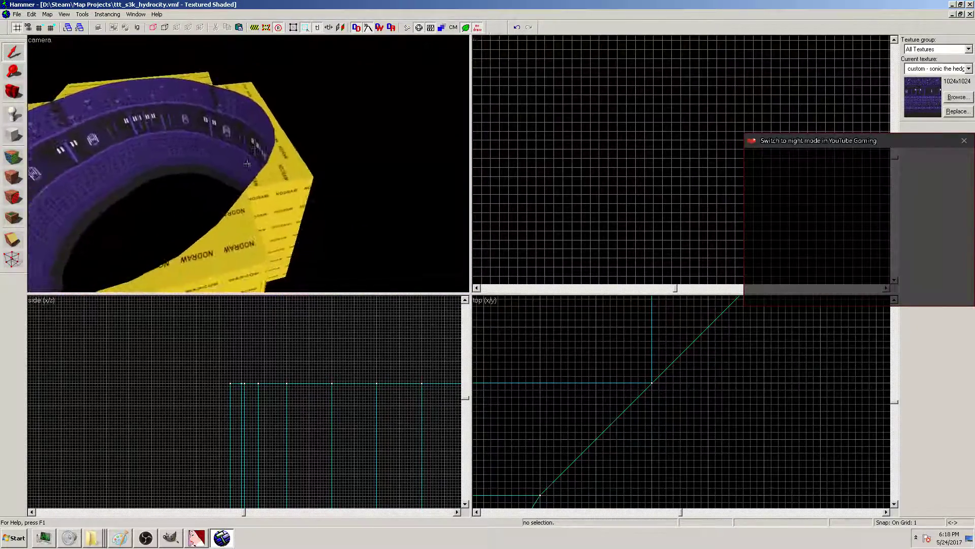
key("s")
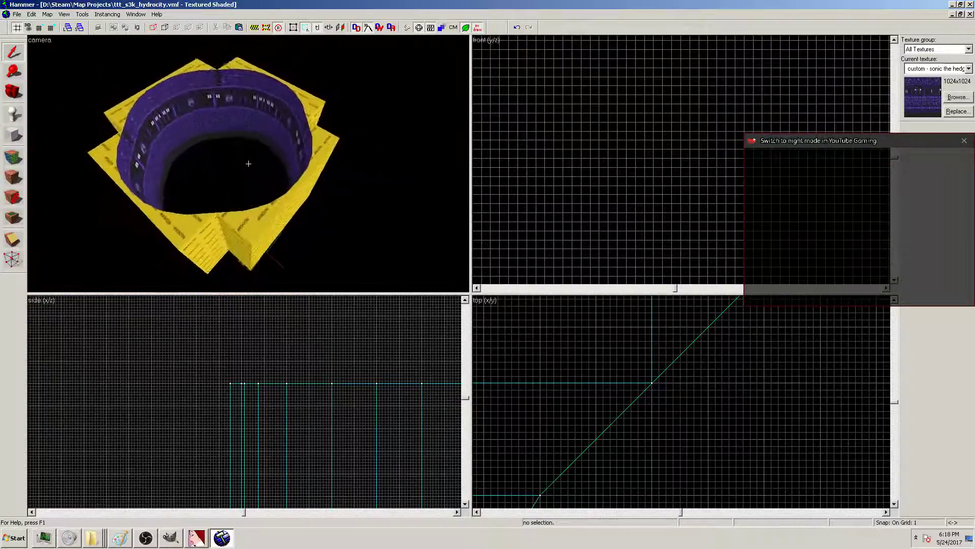
scroll(391, 352, "down", 5)
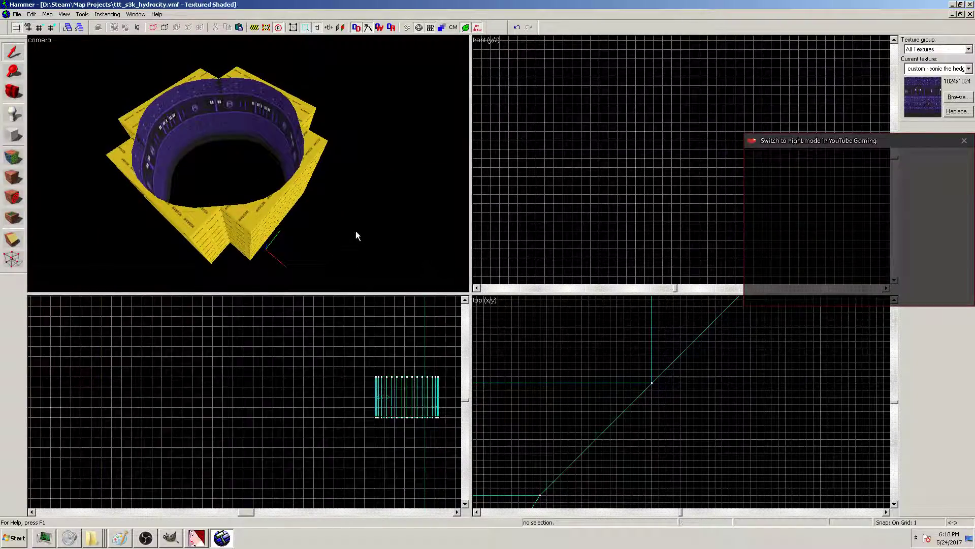
scroll(689, 406, "down", 2)
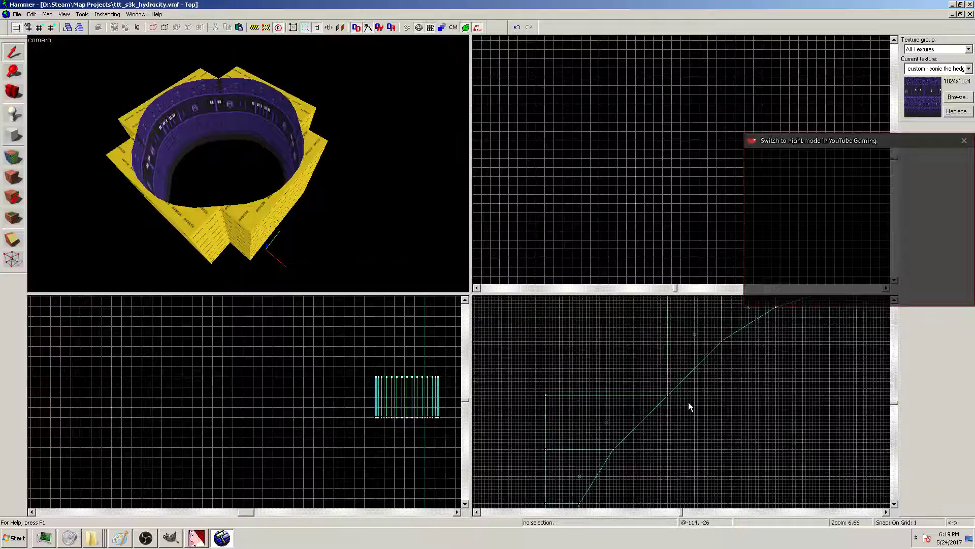
scroll(709, 490, "down", 3)
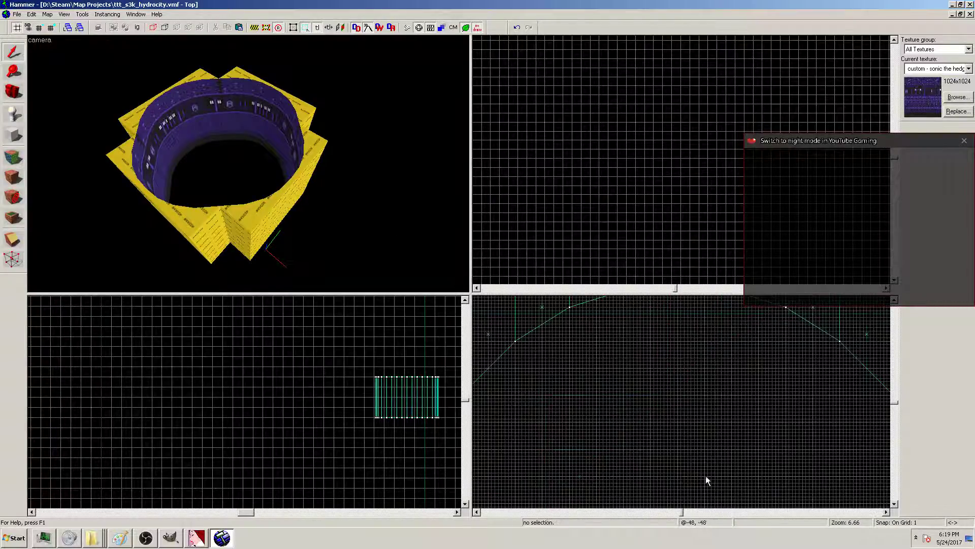
scroll(667, 377, "down", 2)
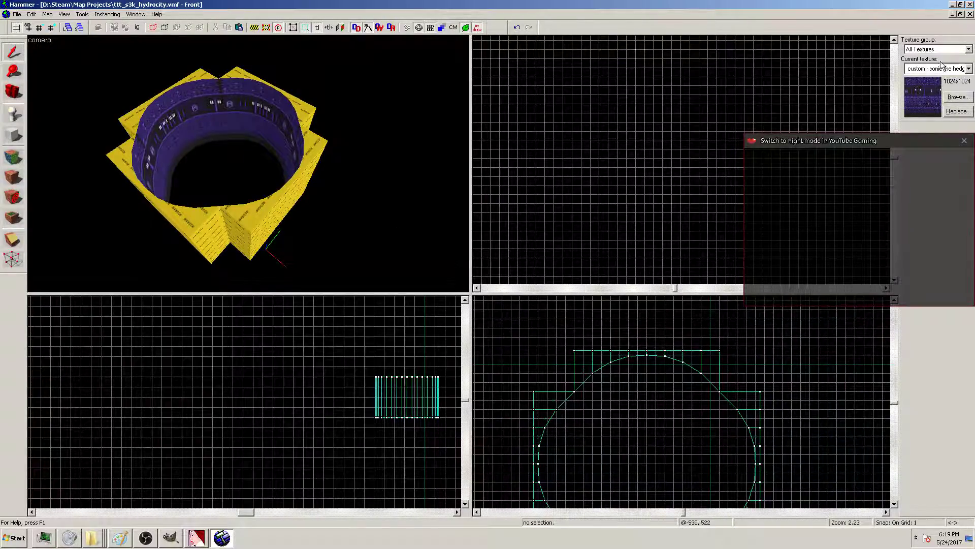
Choose the dark 16x16 hydrocity zone background texture as the current texture
left_click(947, 97)
left_click(354, 71)
double_click(252, 60)
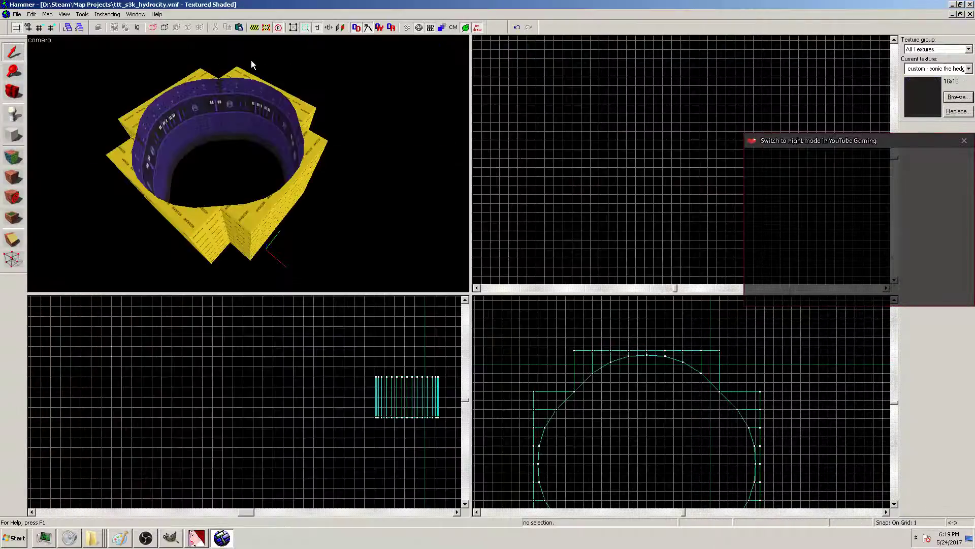
Outline a new block of 22 by 22 units over the upper arc of the ring in the top view
left_click(13, 135)
left_click_drag(687, 349, 718, 380)
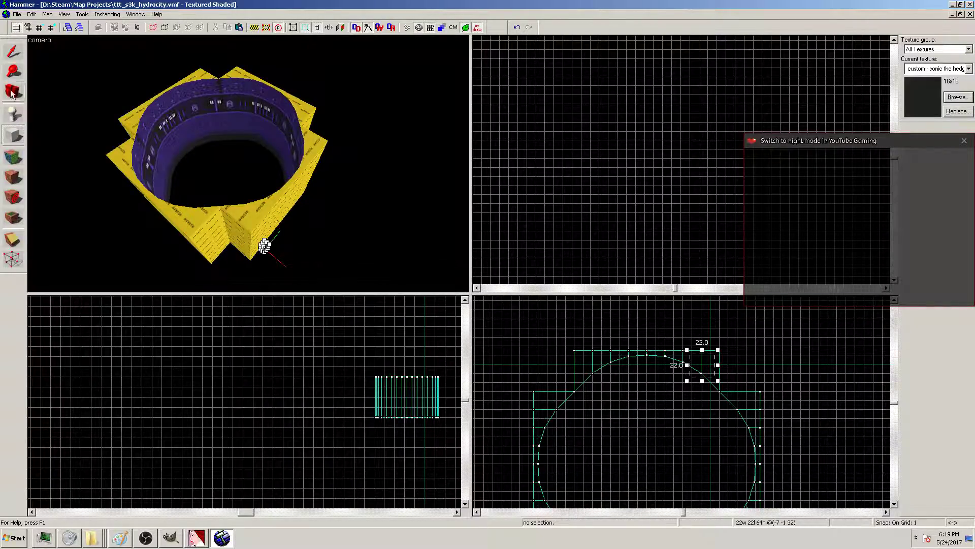
left_click(13, 51)
Clear the texture filter, show only used textures, and make tools/toolsnodraw the current texture
left_click(953, 96)
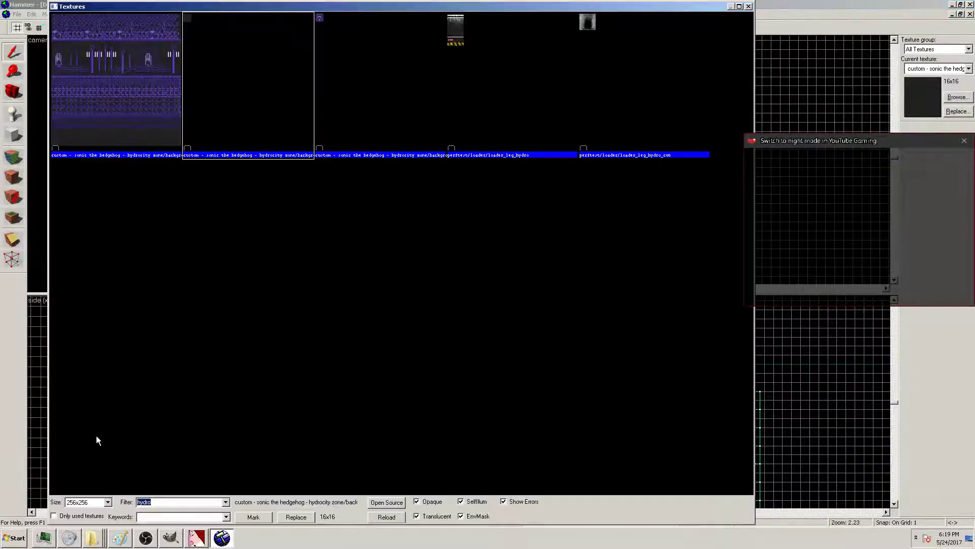
key("BackSpace")
left_click(72, 516)
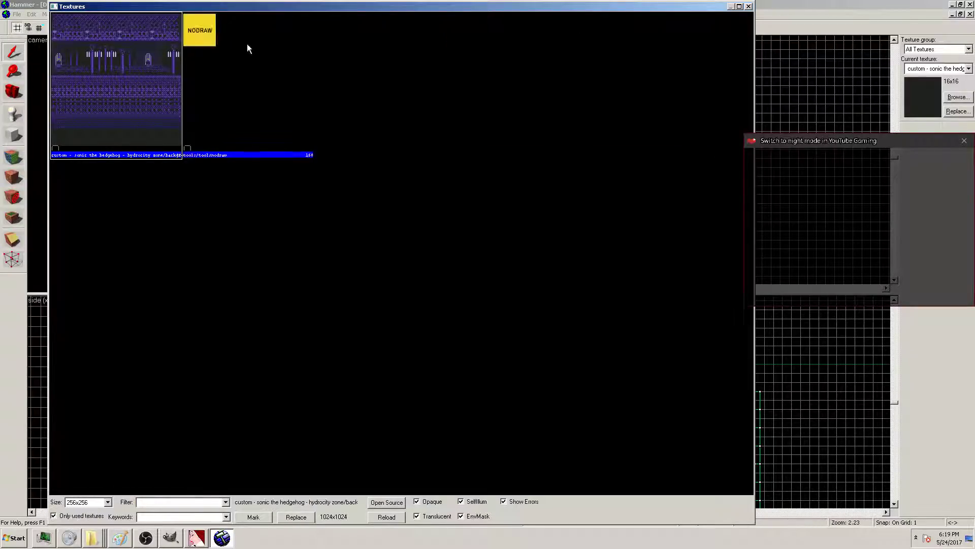
double_click(199, 31)
Move the block outline so its upper corner sits on an inner vertex of the ring's upper arc
left_click(13, 134)
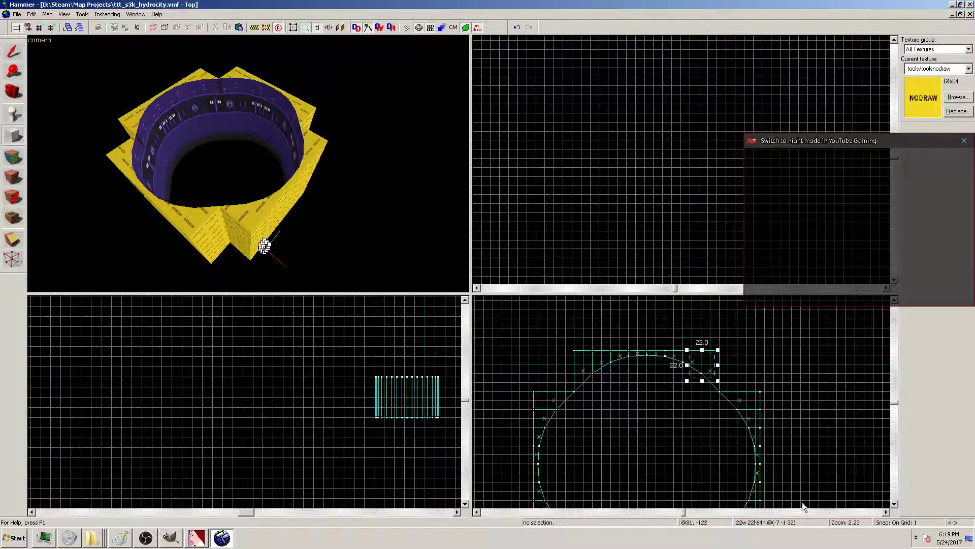
left_click_drag(709, 359, 617, 361)
scroll(624, 359, "up", 8)
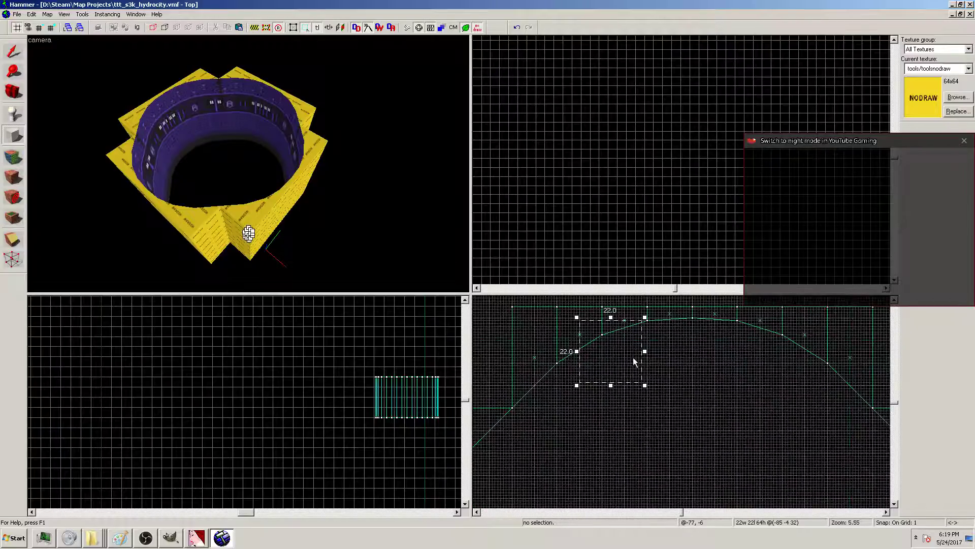
left_click_drag(603, 323, 641, 348)
scroll(689, 305, "down", 2)
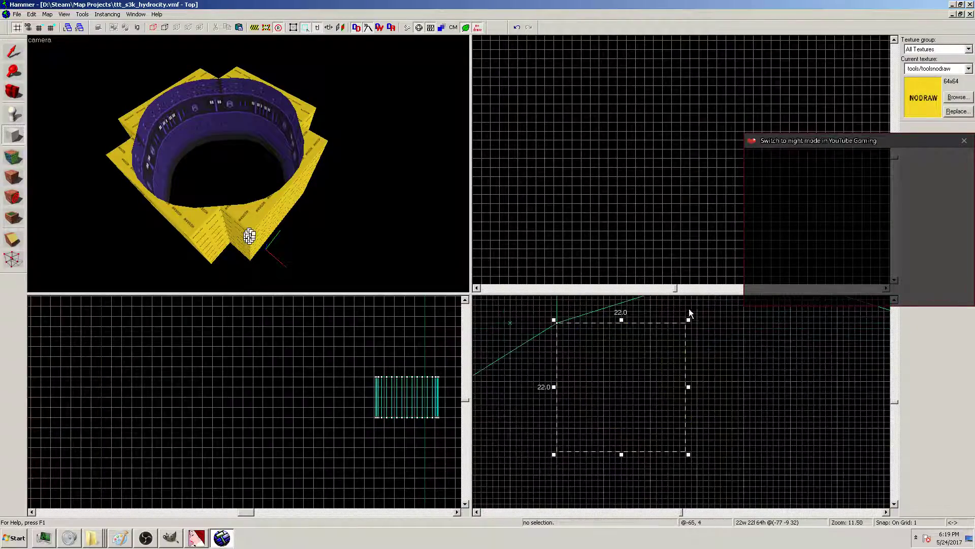
Resize the block outline to 16 by 22 units so it spans one segment between two inner vertices of the upper arc
scroll(696, 311, "down", 3)
scroll(689, 304, "up", 7)
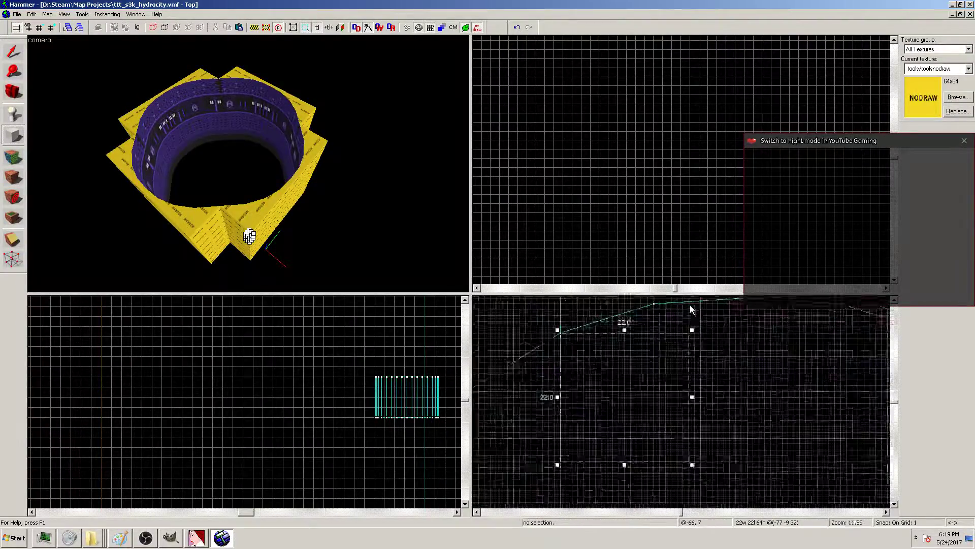
left_click_drag(691, 335, 648, 302)
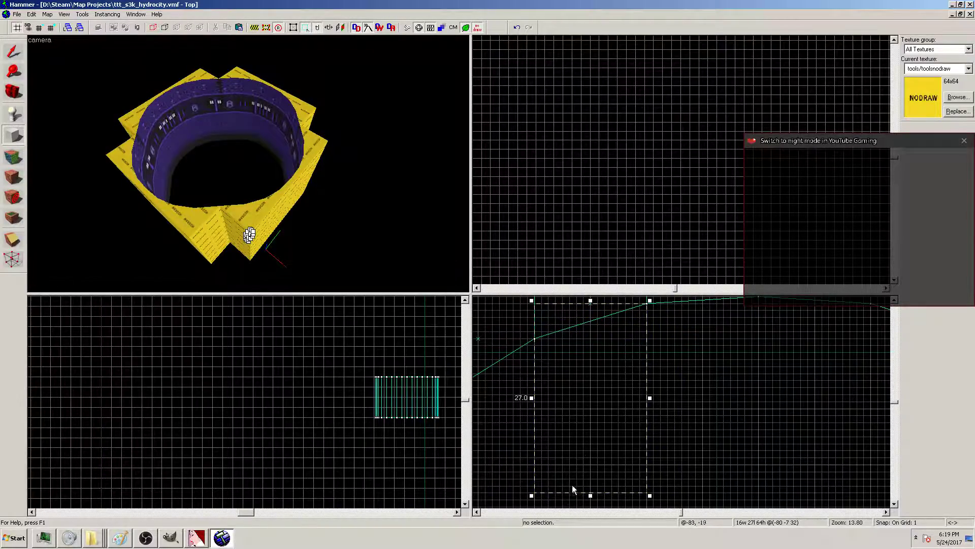
left_click_drag(590, 301, 591, 335)
key("shift+v")
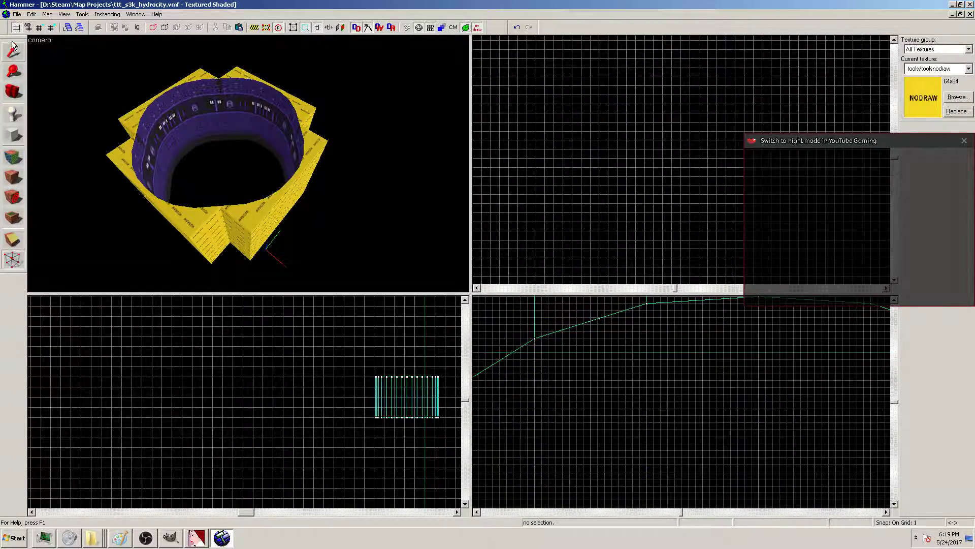
scroll(598, 370, "down", 6)
scroll(654, 451, "up", 4)
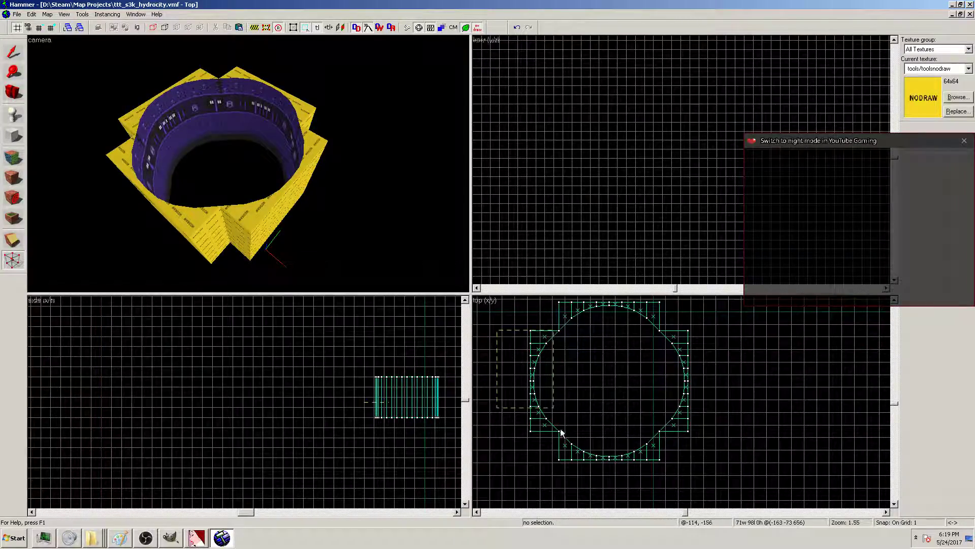
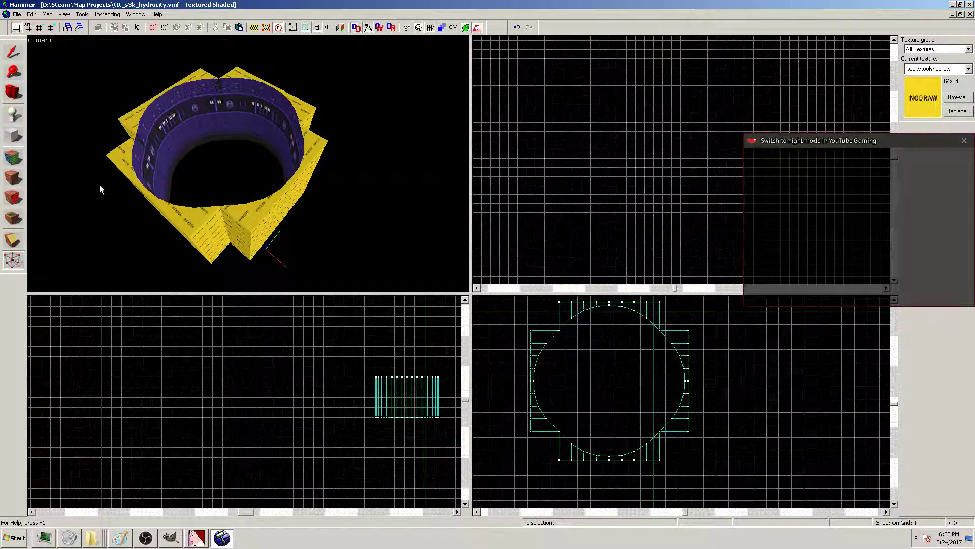
Create the nodraw block from the 16 by 22 unit outline under the ring's upper arc
left_click(13, 136)
left_click(249, 235)
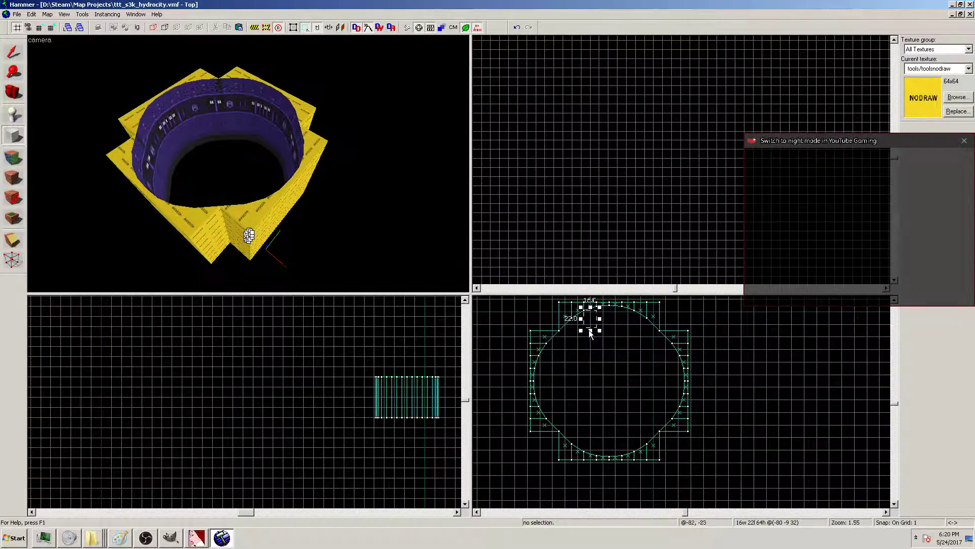
scroll(608, 308, "up", 7)
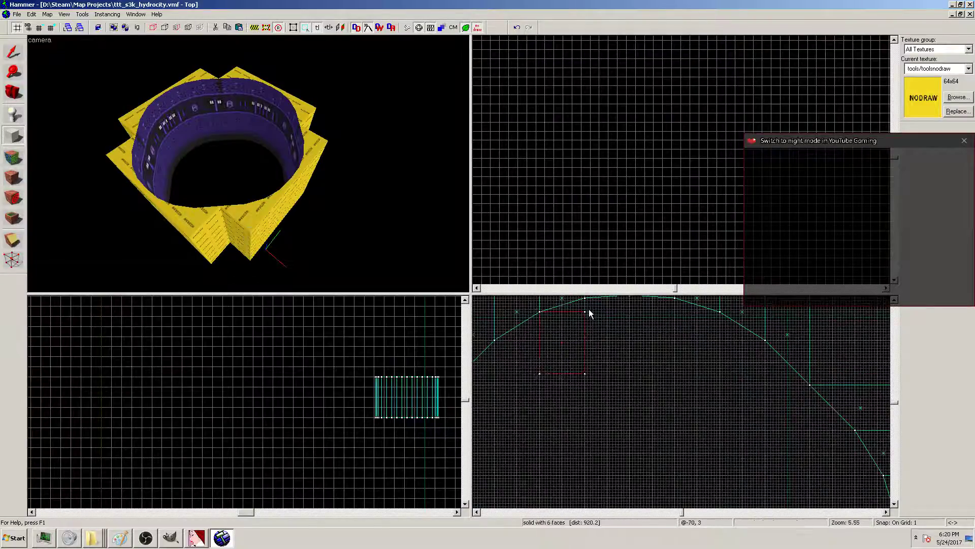
Raise the nodraw block to the ring wall's lower edge in the side view and thin it to 1 unit high
scroll(444, 428, "down", 7)
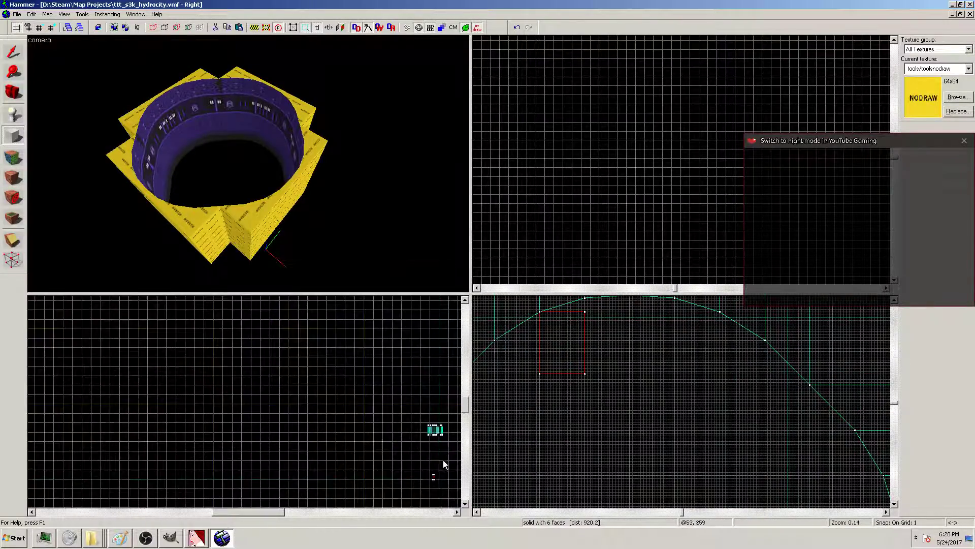
scroll(426, 474, "up", 6)
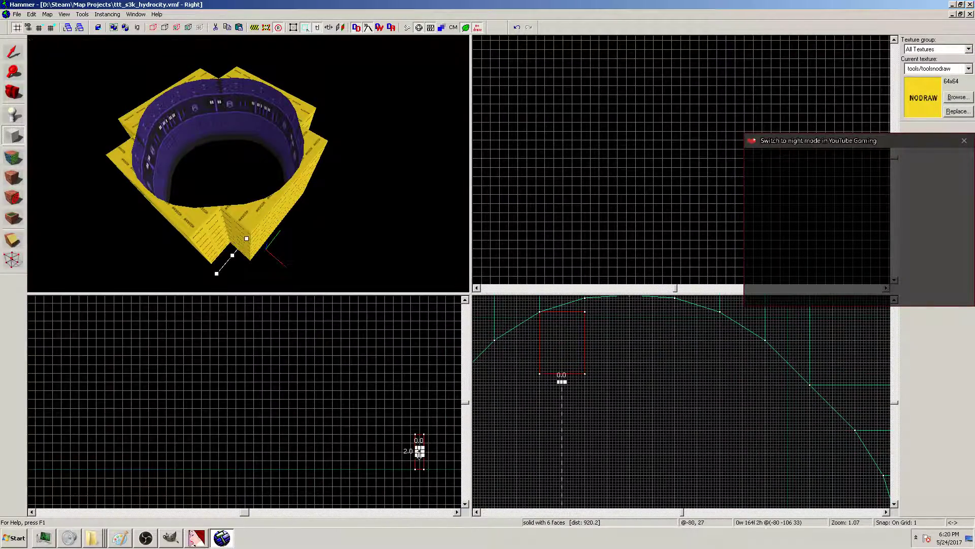
left_click(13, 52)
left_click_drag(421, 345, 364, 335)
scroll(386, 391, "up", 5)
scroll(364, 336, "up", 6)
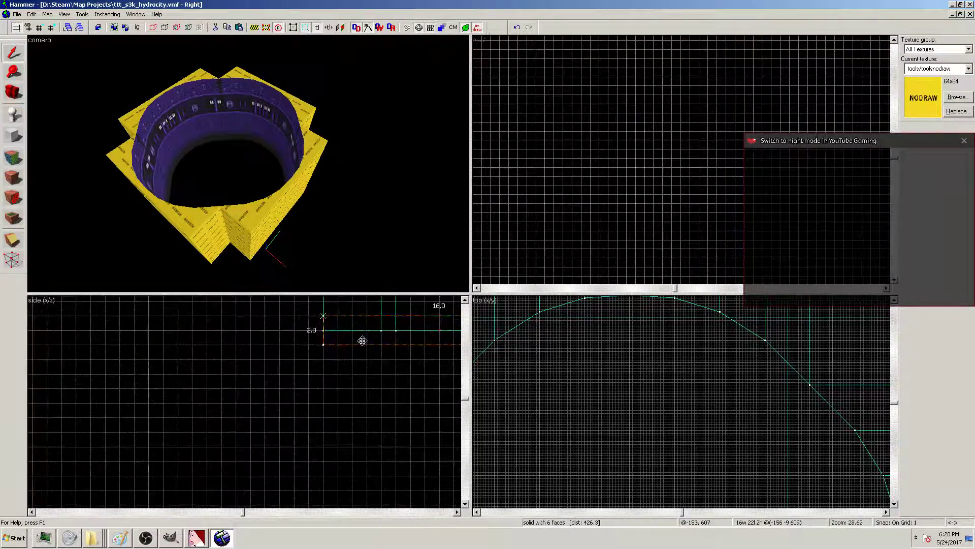
left_click_drag(436, 363, 439, 348)
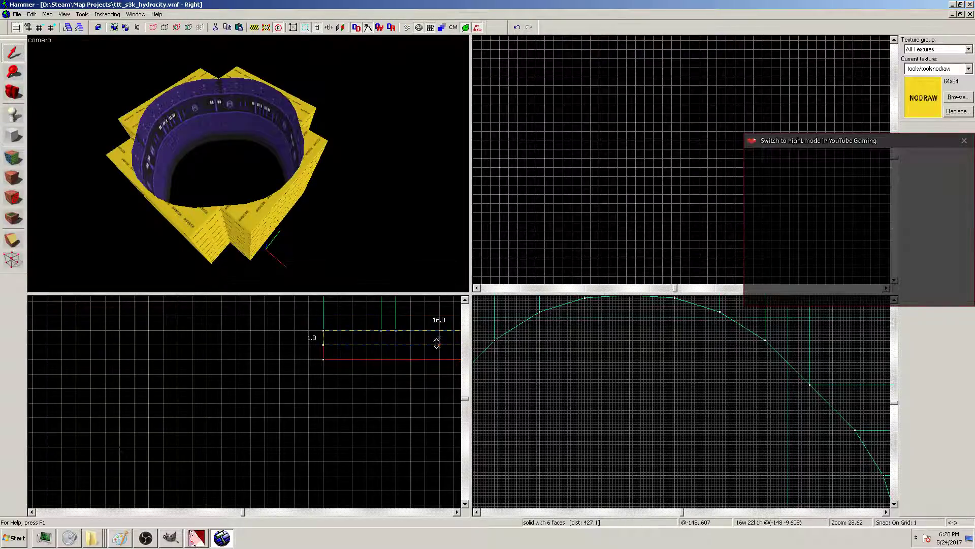
scroll(634, 409, "down", 4)
key("Return")
Move the thin block in the top view so its upper corner meets the inner vertex of the upper arc
scroll(582, 376, "up", 5)
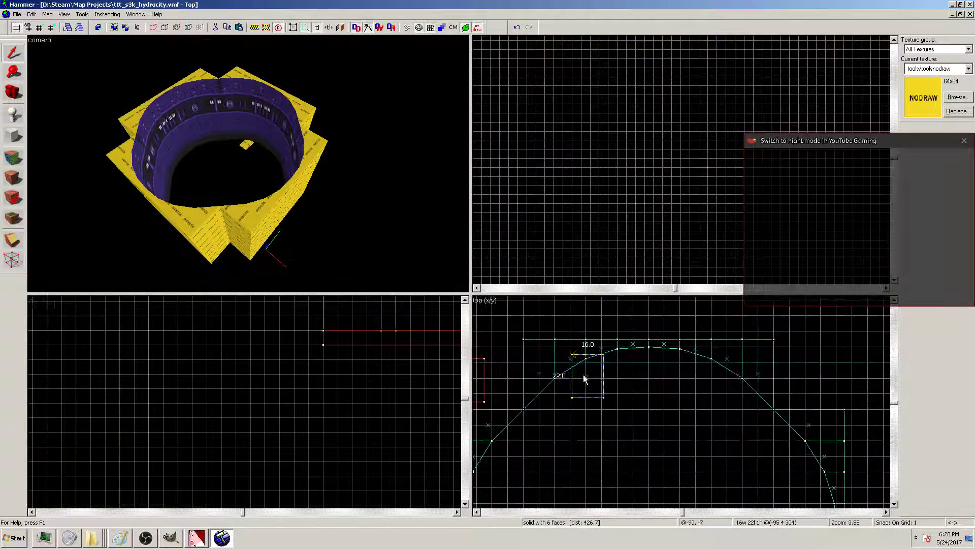
left_click_drag(615, 367, 575, 401)
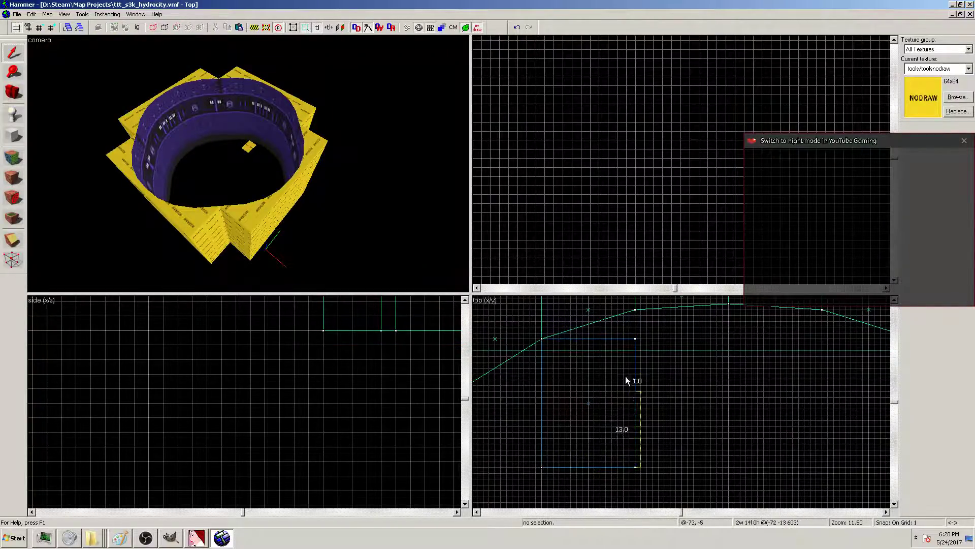
left_click_drag(583, 368, 579, 344)
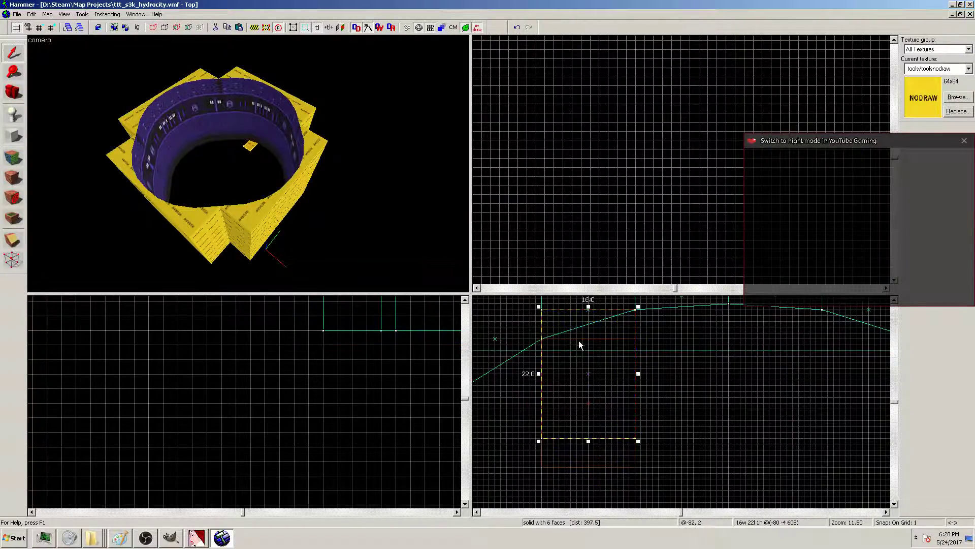
Move the block's two lower vertices up to the segment's lower vertex level, forming a triangular wedge along the arc
left_click(14, 259)
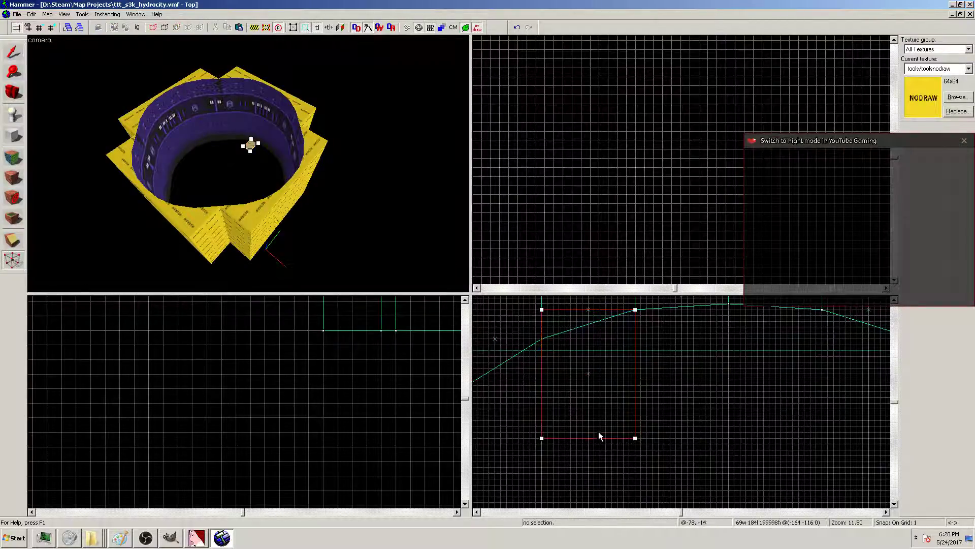
left_click_drag(542, 438, 542, 339)
left_click(482, 298)
left_click_drag(637, 439, 636, 343)
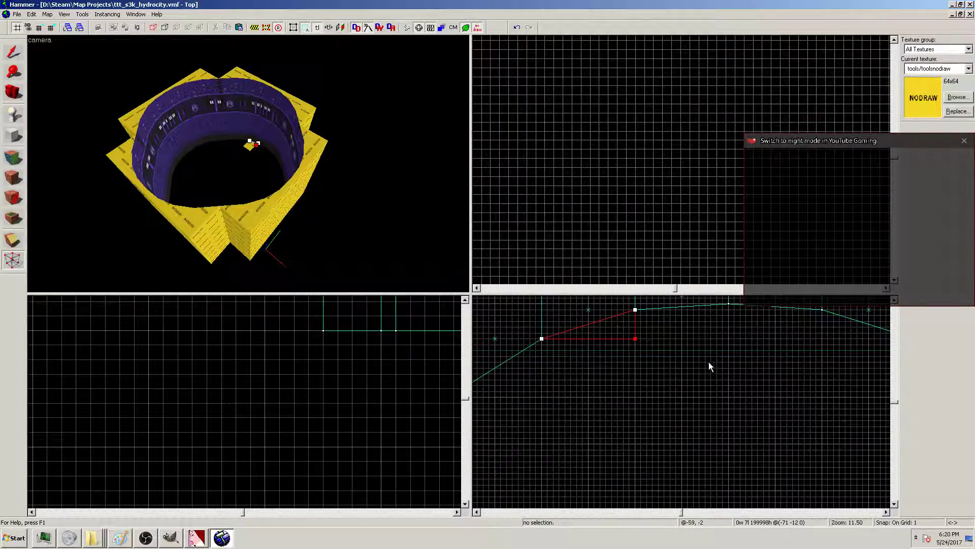
scroll(630, 340, "down", 5)
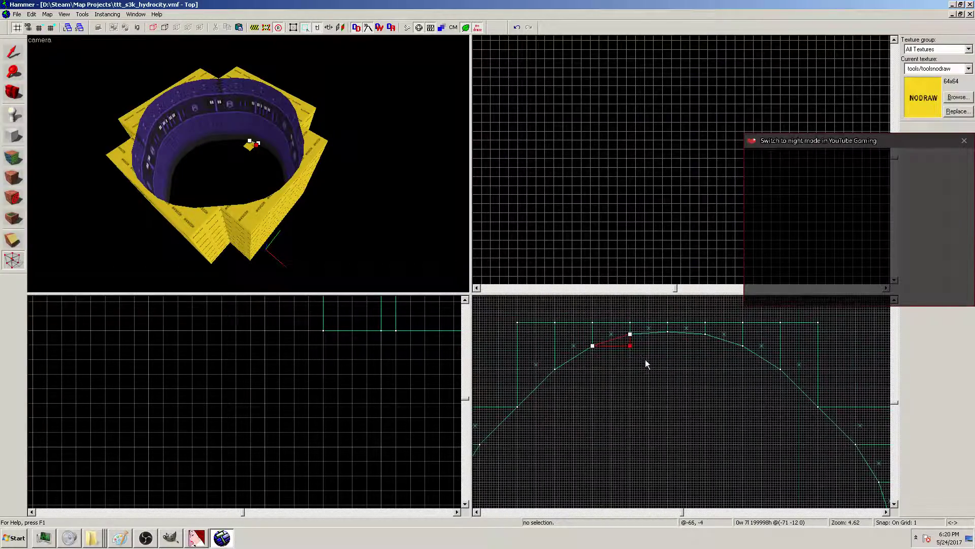
scroll(646, 361, "up", 2)
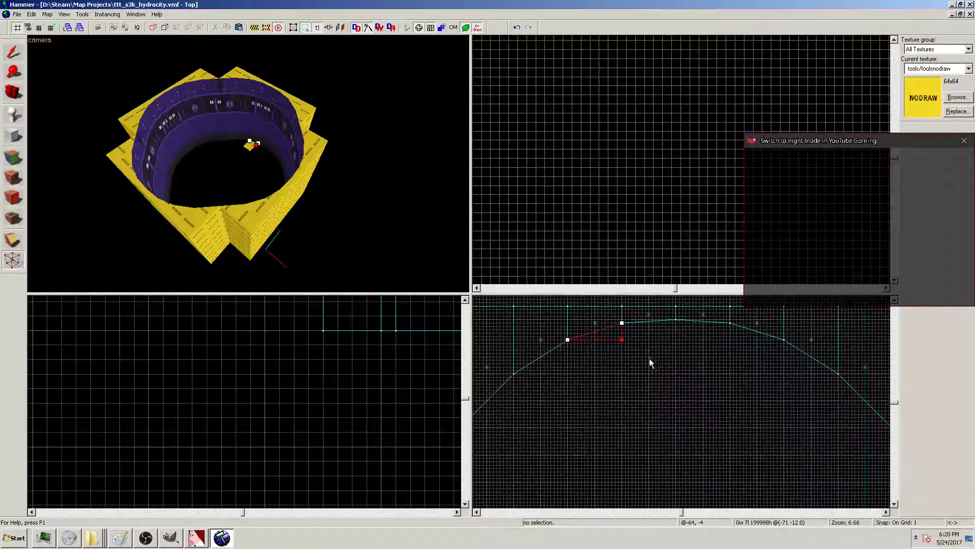
Copy the wedge to the adjacent lower arc segment and reshape the copy's vertices into a 16 by 10 unit wedge
left_click(13, 53)
left_click(255, 160)
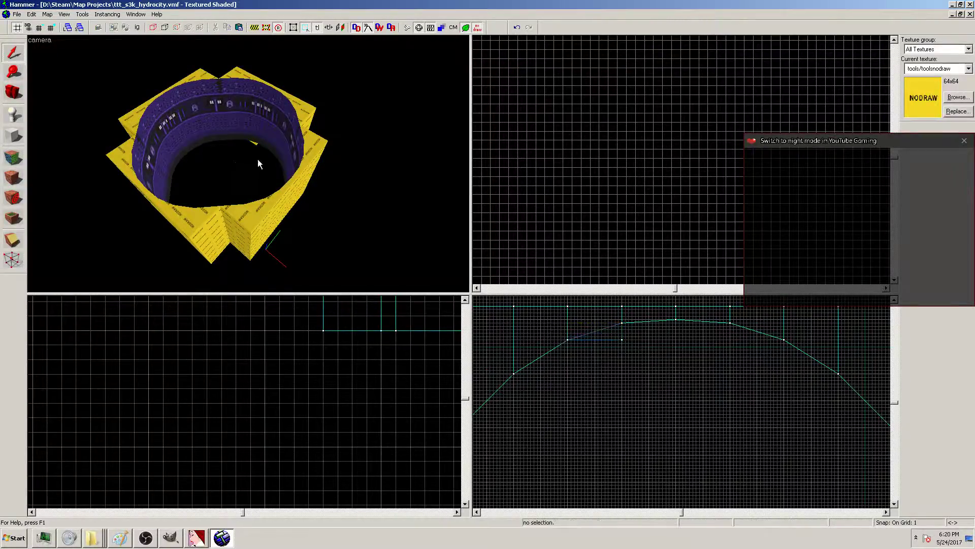
left_click(260, 146)
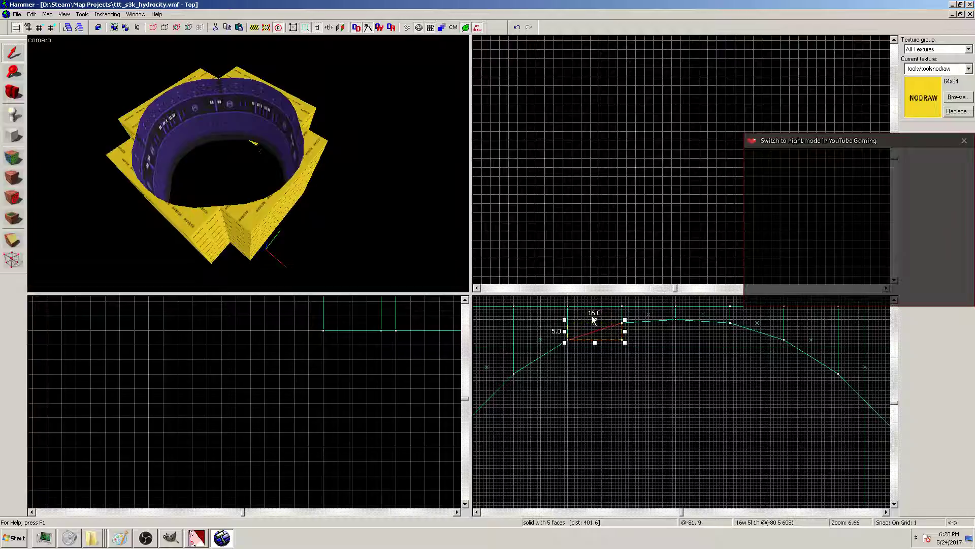
mouse_move(598, 341)
left_mouse_down()
mouse_move(544, 361)
mouse_move(569, 339)
left_mouse_up()
left_click(10, 262)
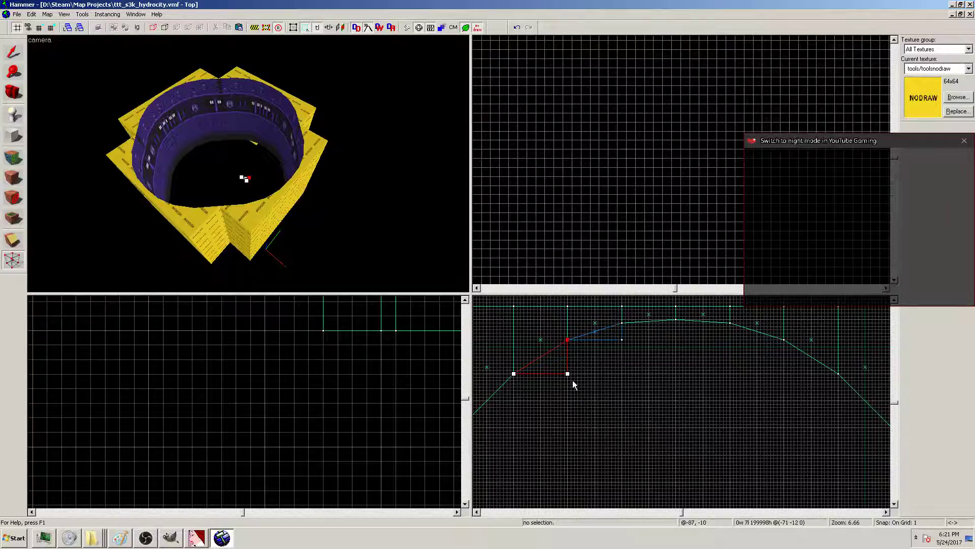
Copy the 16 by 10 wedge across to the opposite side of the upper arc and mirror it horizontally
left_click(13, 53)
scroll(586, 416, "down", 4)
scroll(614, 456, "up", 3)
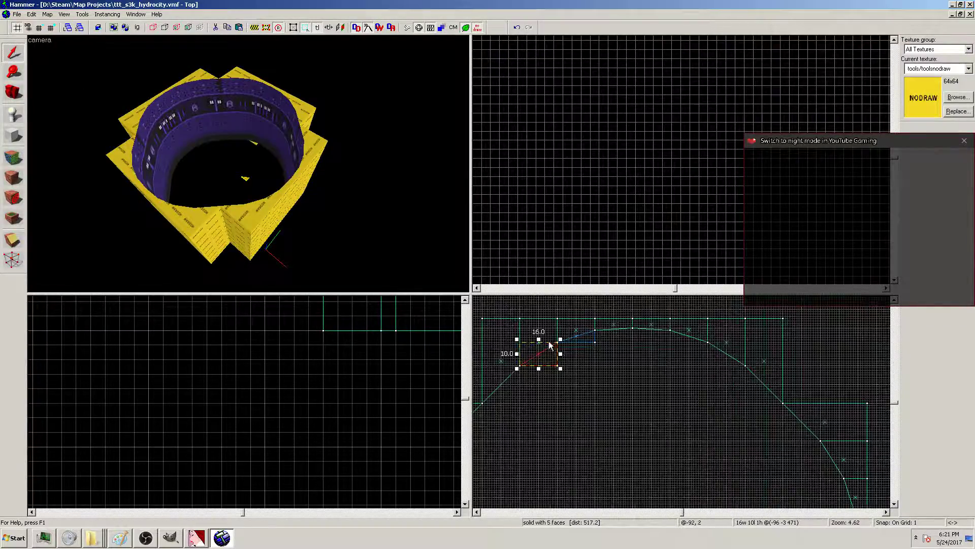
left_click_drag(553, 358, 694, 341)
right_click(560, 362)
mouse_move(616, 343)
left_click(672, 342)
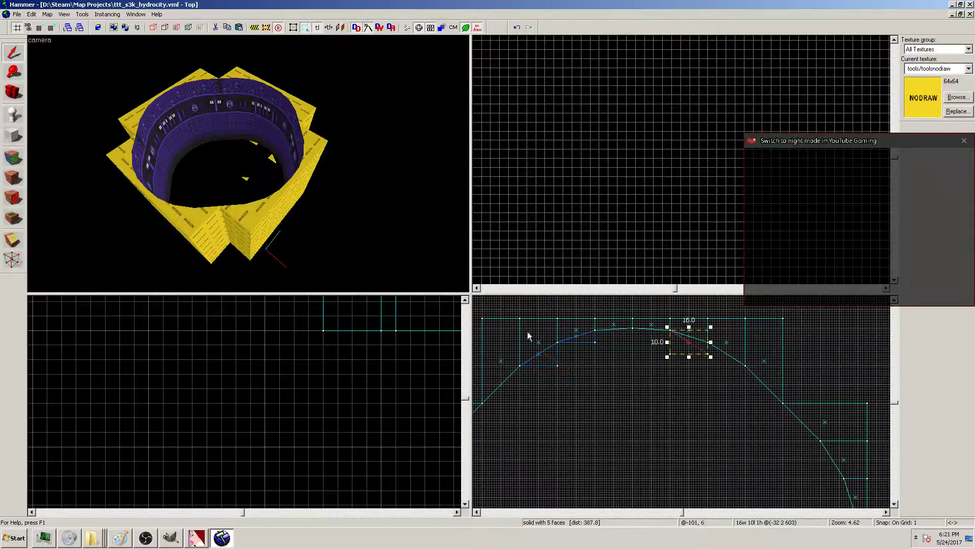
Raise the original 16 by 10 wedge in the side view until it sits flush under the ring wall's lower edge
scroll(303, 399, "down", 6)
scroll(411, 415, "down", 3)
scroll(421, 460, "up", 7)
left_click(406, 446)
mouse_move(406, 449)
left_mouse_down()
mouse_move(433, 405)
mouse_move(449, 233)
mouse_move(536, 211)
mouse_move(488, 158)
mouse_move(312, 329)
mouse_move(330, 325)
mouse_move(319, 343)
left_mouse_up()
scroll(338, 344, "up", 4)
scroll(337, 344, "up", 8)
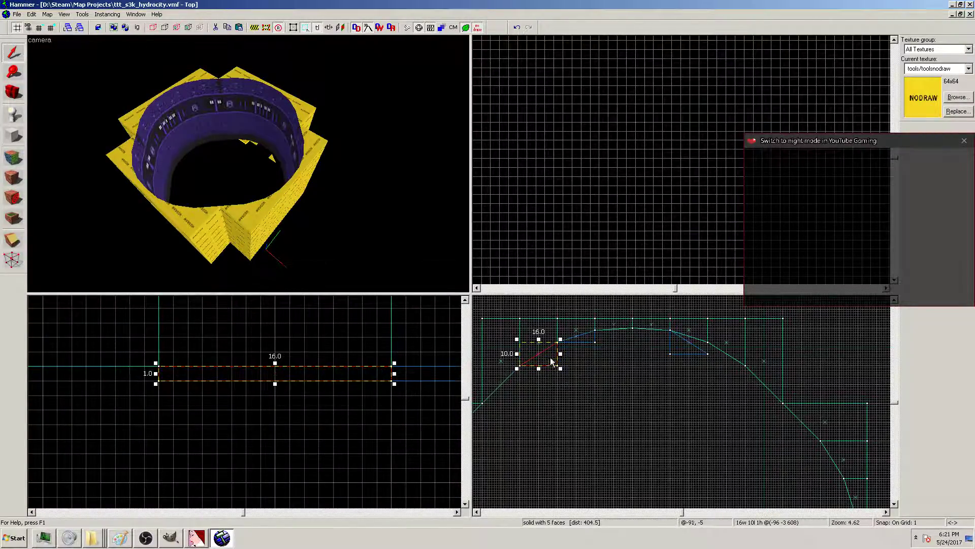
Raise the mirrored wedge in the side view so it sits level with the other nodraw wedges beneath the wall
scroll(553, 362, "up", 4)
left_click(416, 380)
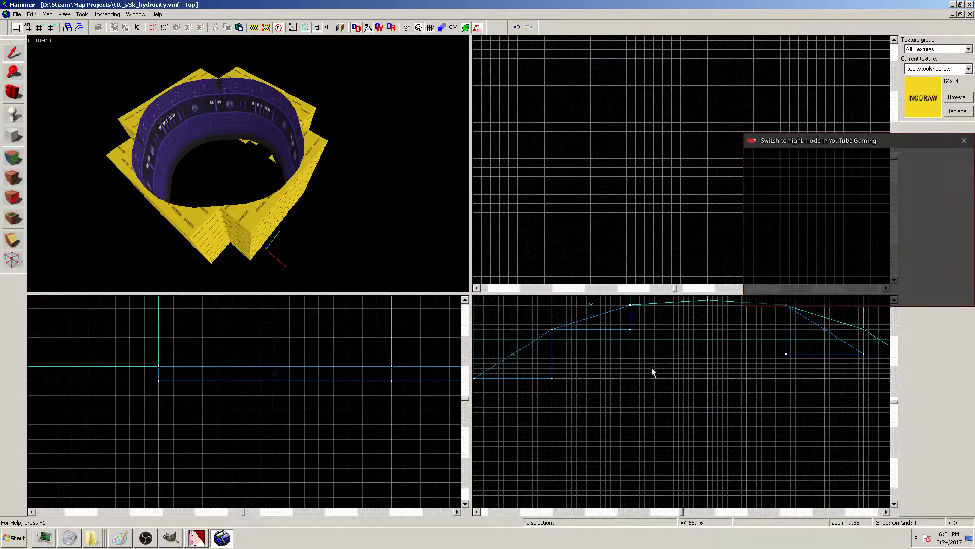
left_click(820, 327)
scroll(399, 431, "down", 6)
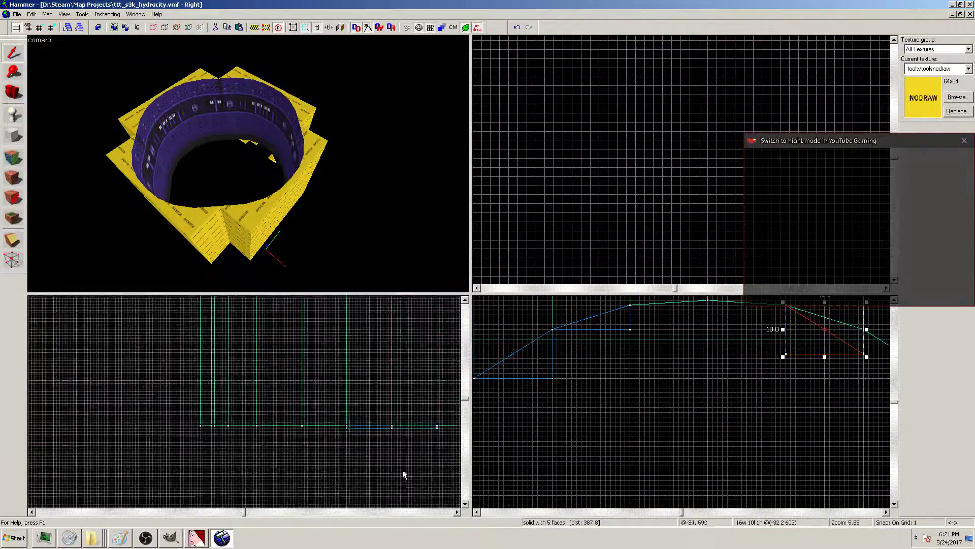
left_click(416, 509)
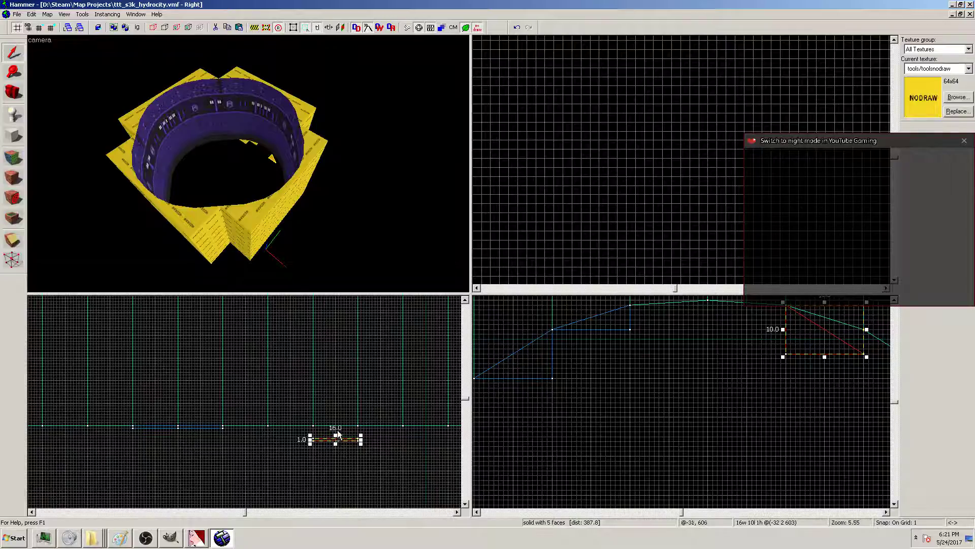
mouse_move(338, 433)
left_mouse_down()
mouse_move(341, 445)
mouse_move(334, 426)
left_mouse_up()
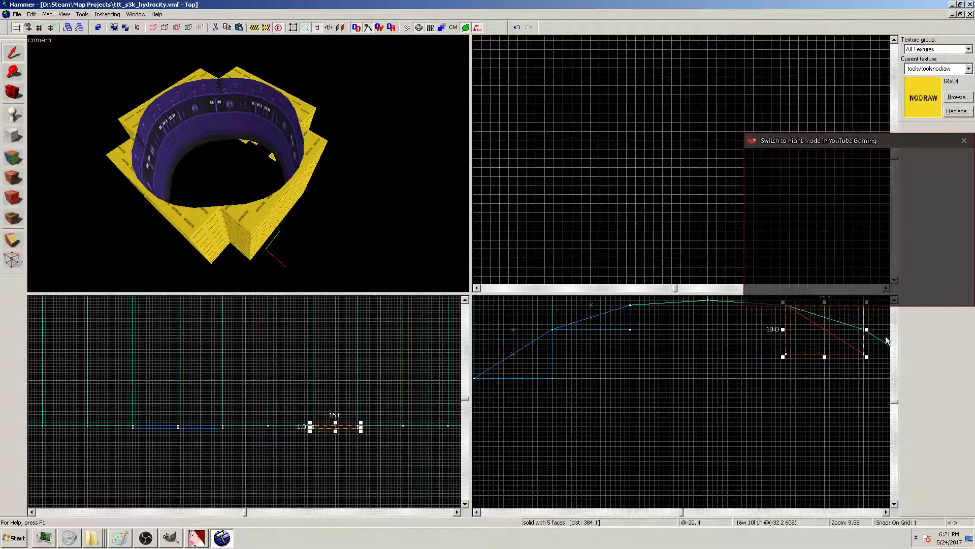
Reshape the mirrored wedge by moving its lower vertices up to follow the arc segment and level with its lower inner vertex
left_click(801, 512)
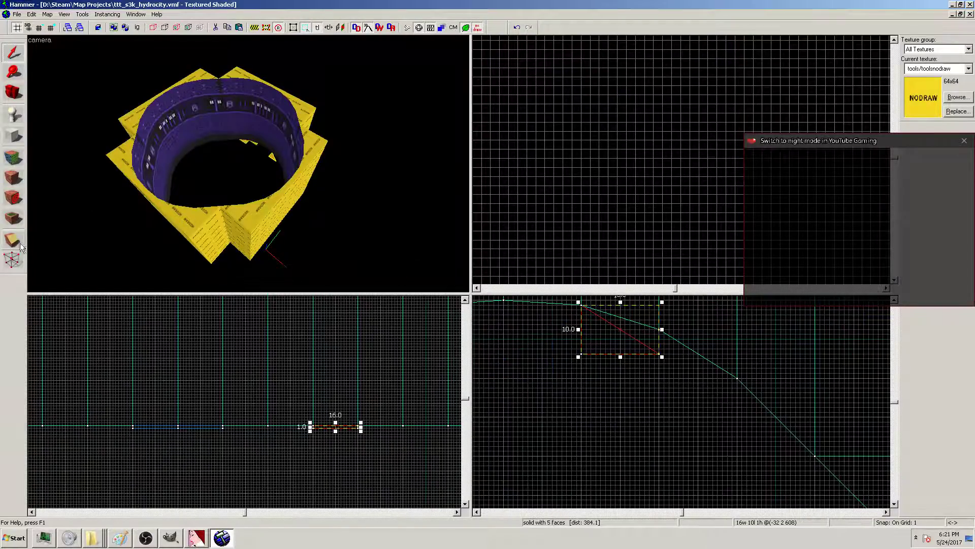
left_click(13, 259)
scroll(670, 336, "up", 1)
scroll(669, 336, "up", 1)
left_click_drag(650, 364, 652, 330)
left_click(540, 364)
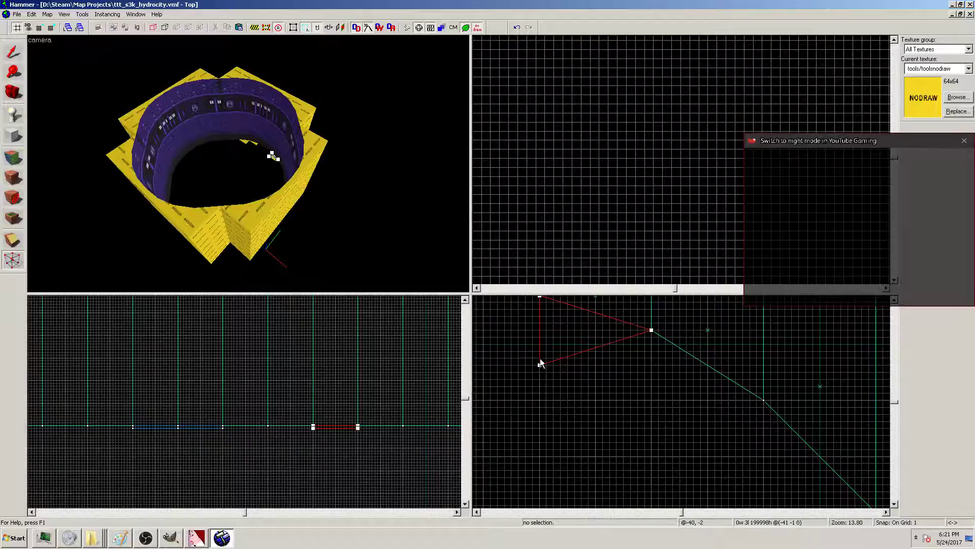
left_click_drag(539, 363, 538, 331)
left_click(13, 51)
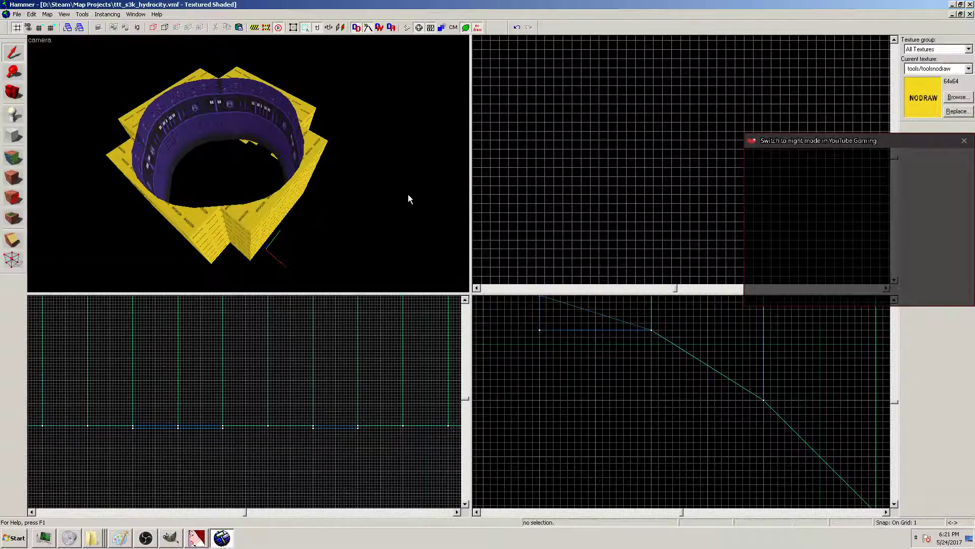
Copy the 16 by 10 nodraw wedge down to the next arc segment and reshape its vertices into an 8 by 8 wedge following the arc
scroll(566, 360, "down", 2)
scroll(565, 355, "down", 7)
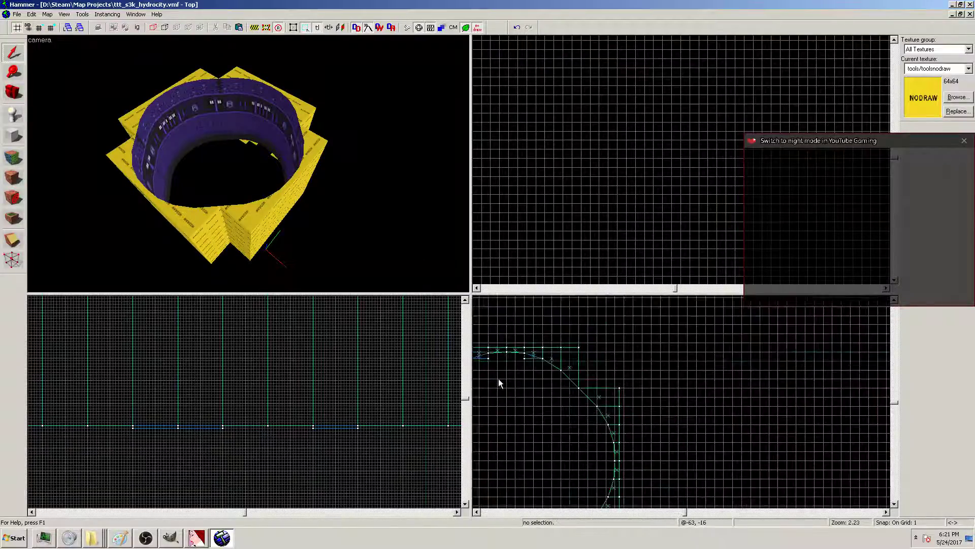
left_click(476, 511)
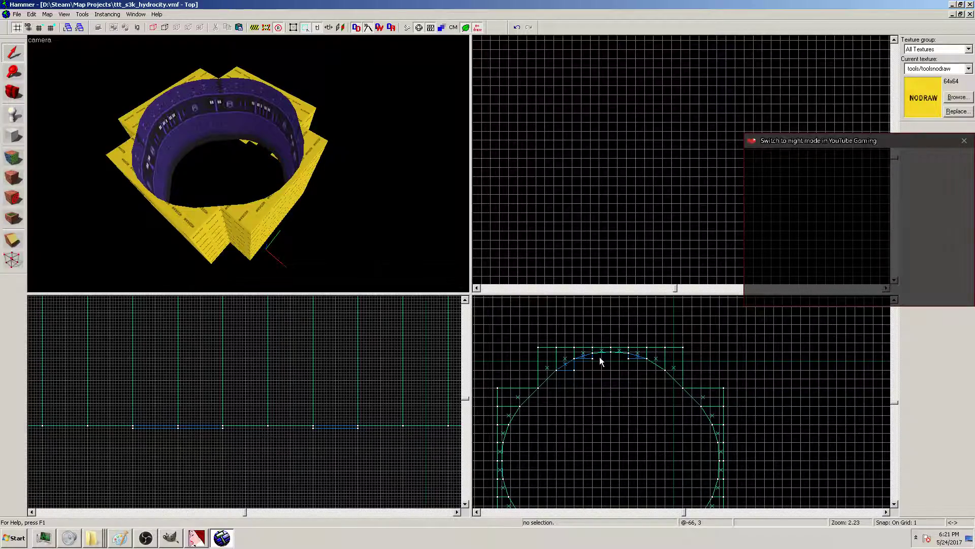
scroll(560, 401, "up", 6)
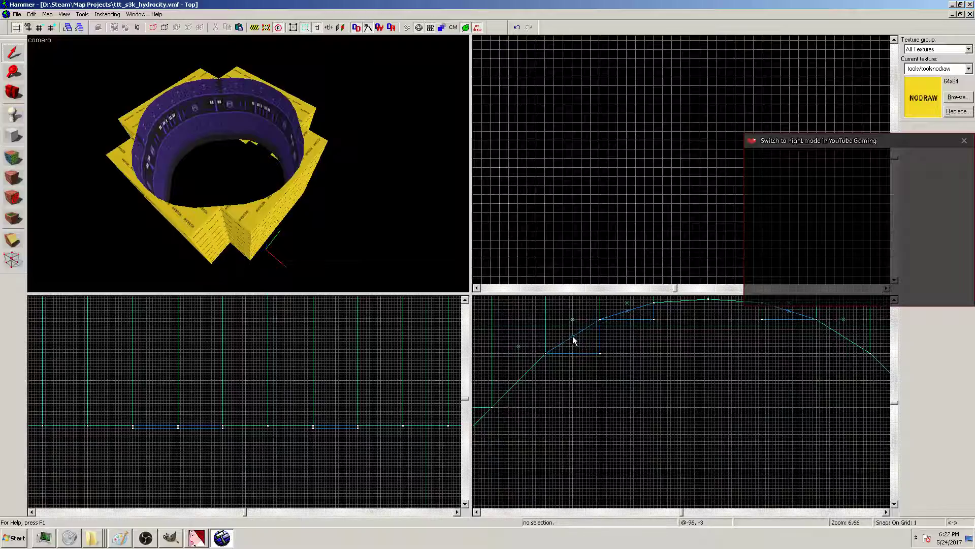
left_click(573, 337)
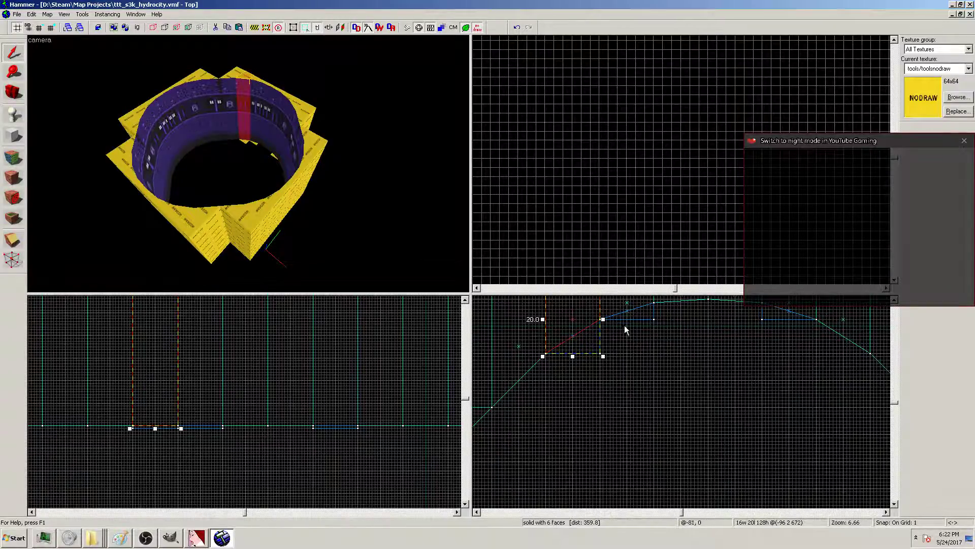
left_click(627, 316)
left_click(572, 337)
left_click(236, 152)
left_click(245, 148)
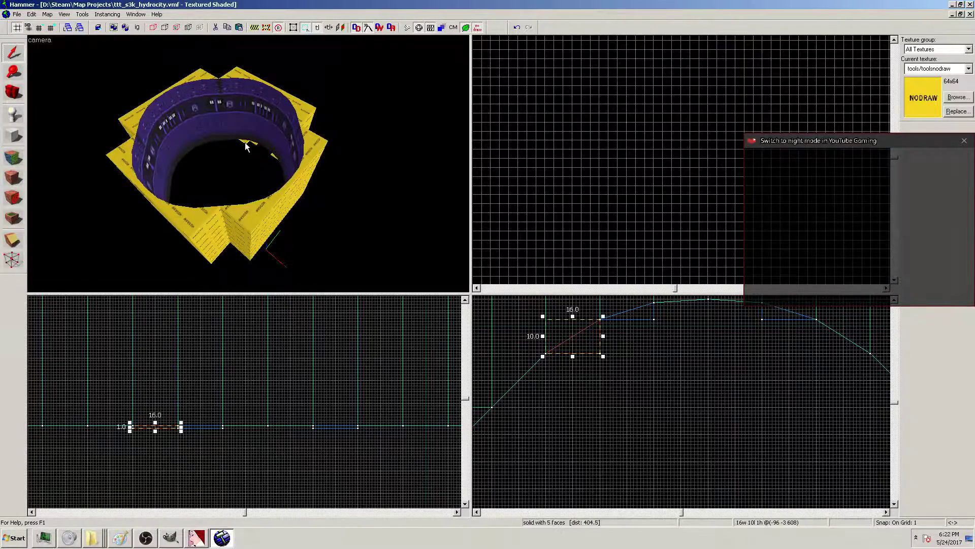
mouse_move(577, 342)
left_mouse_down()
mouse_move(553, 379)
mouse_move(546, 365)
left_mouse_up()
left_click(14, 260)
left_click_drag(561, 346, 548, 380)
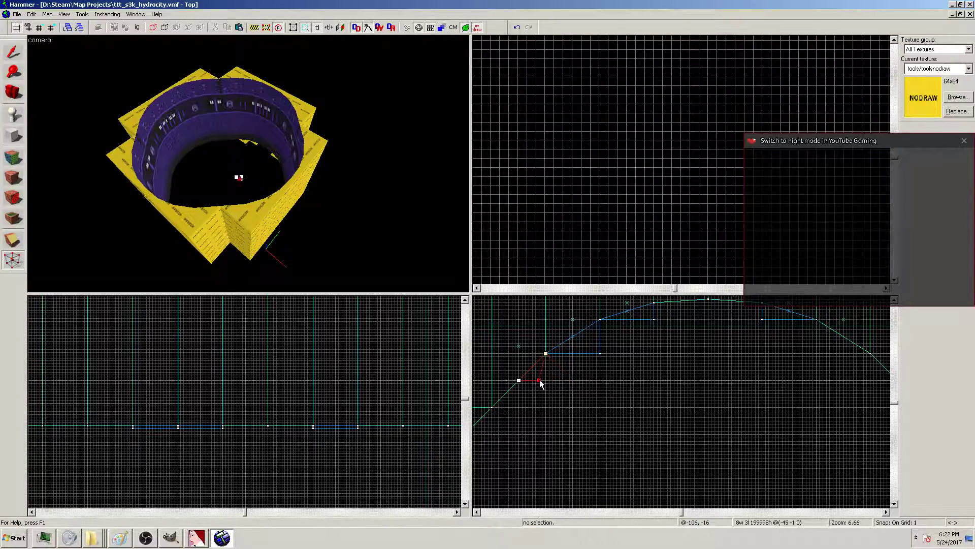
left_click(13, 52)
Raise the 8 by 8 wedge in the side view up to the other nodraw wedges beneath the ring wall
scroll(217, 395, "down", 3)
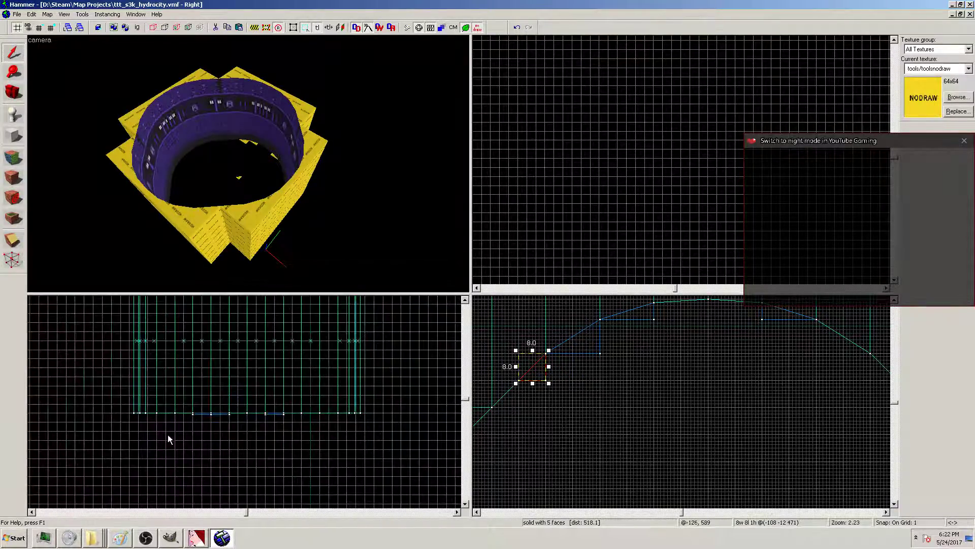
scroll(170, 437, "down", 5)
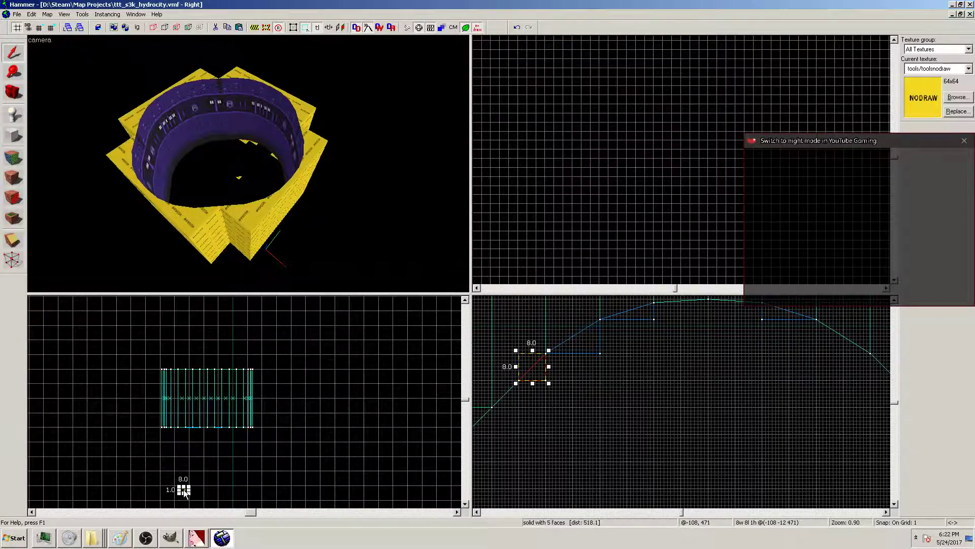
scroll(189, 485, "up", 8)
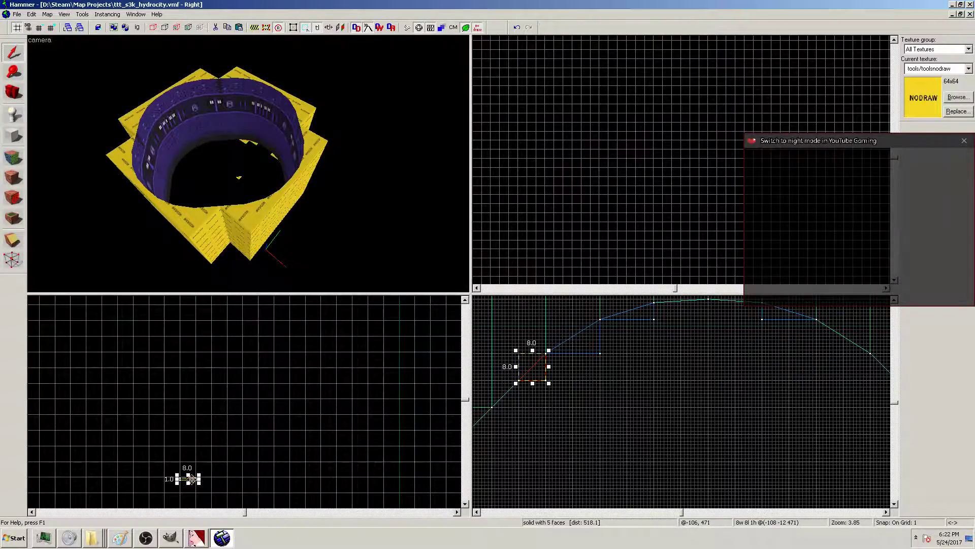
left_click_drag(190, 478, 177, 362)
scroll(199, 360, "up", 2)
scroll(198, 360, "up", 4)
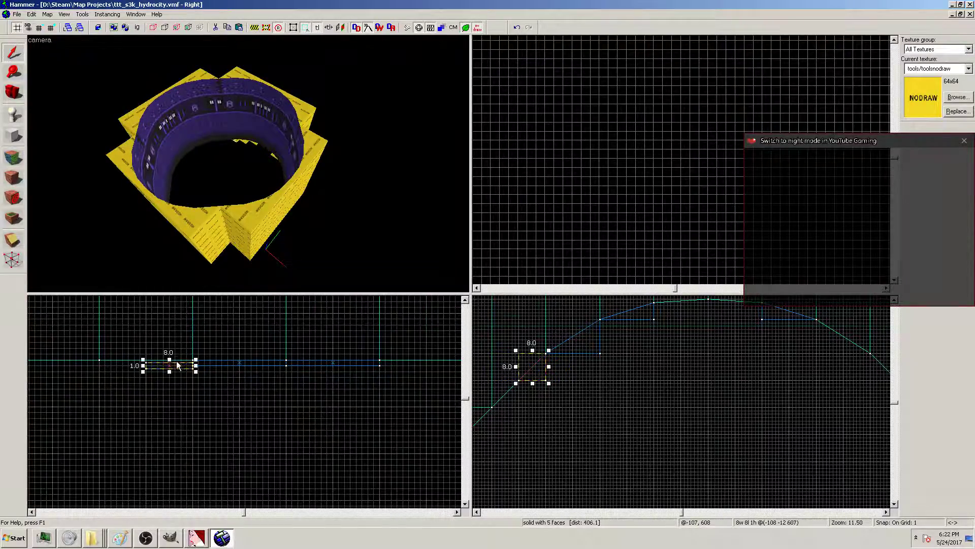
scroll(524, 367, "up", 4)
scroll(168, 367, "up", 7)
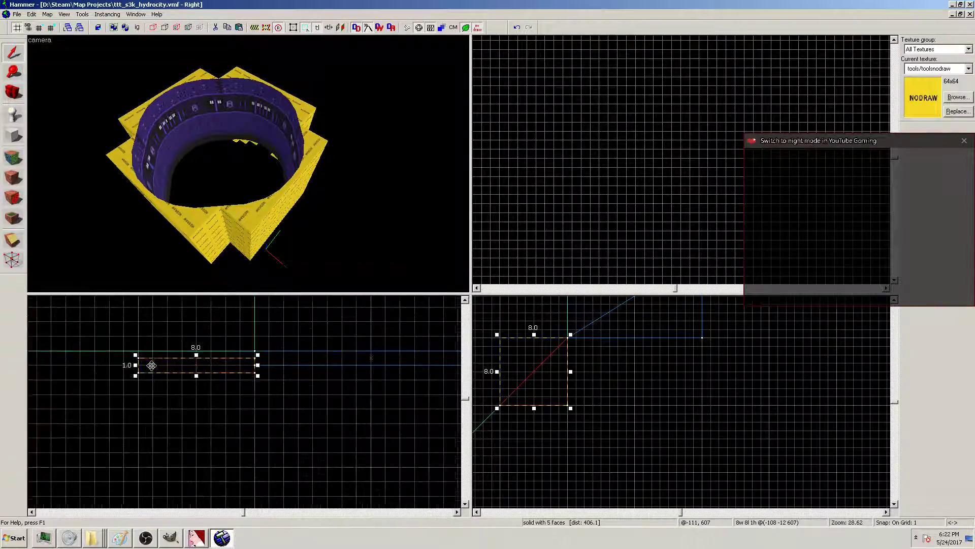
Level the 8 by 8 wedge with its neighbours and duplicate it along the remaining half of the diagonal arc segment
left_click_drag(176, 368, 61, 350)
key("ctrl+v")
key("Escape")
Examine the nodraw wedges beneath the ring wall in the 3D view and check where the arc still has gaps
scroll(540, 449, "down", 6)
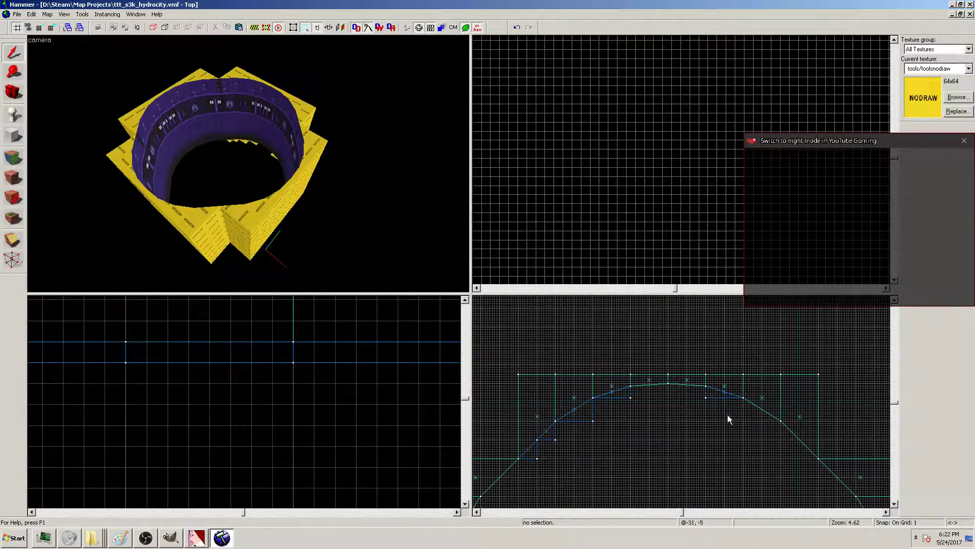
scroll(726, 440, "down", 5)
scroll(726, 440, "up", 2)
key("z")
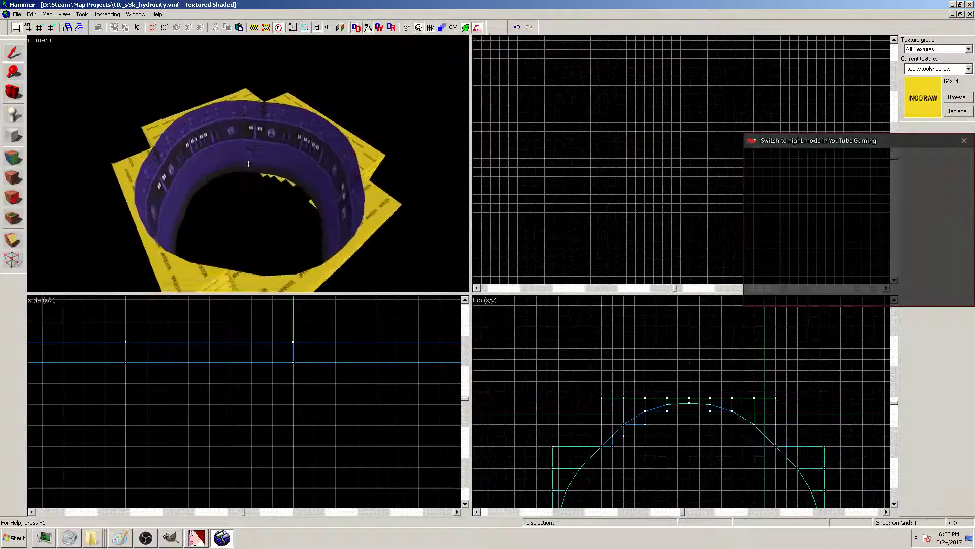
key("w")
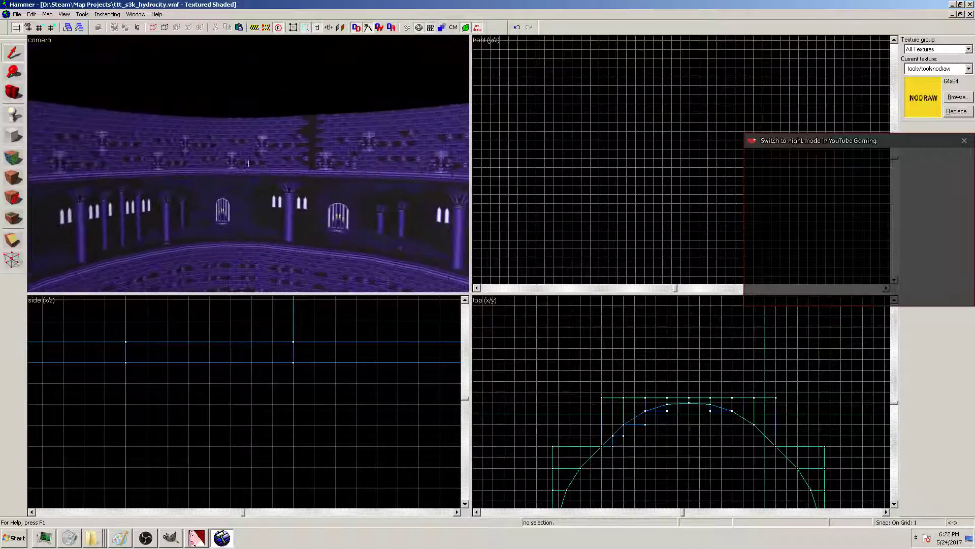
key("z")
left_click(249, 164)
scroll(693, 419, "up", 2)
scroll(694, 414, "up", 3)
mouse_move(574, 399)
left_mouse_down()
mouse_move(668, 384)
mouse_move(666, 373)
mouse_move(678, 380)
mouse_move(658, 358)
left_mouse_up()
scroll(670, 377, "up", 2)
scroll(257, 364, "down", 11)
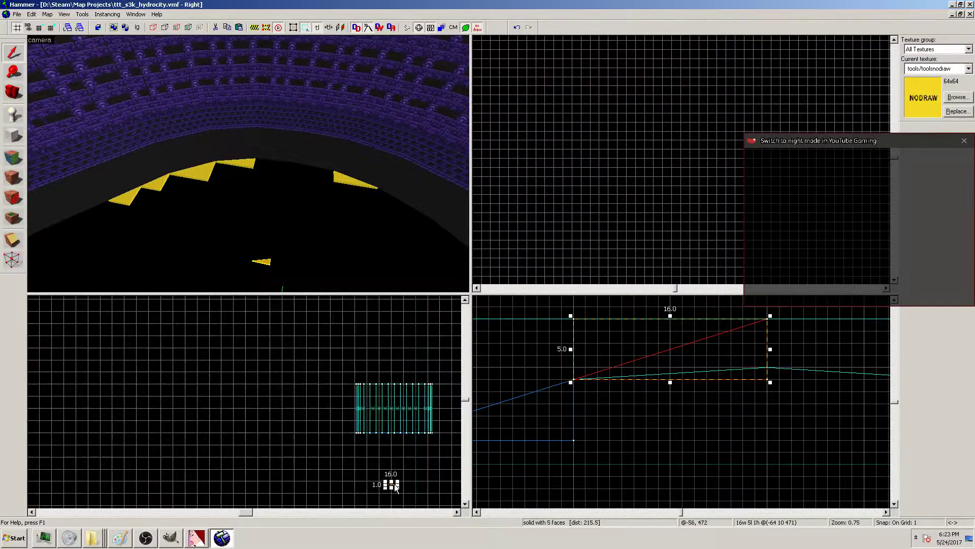
scroll(391, 488, "up", 5)
mouse_move(395, 475)
left_mouse_down()
mouse_move(398, 410)
mouse_move(386, 355)
mouse_move(362, 315)
mouse_move(385, 358)
mouse_move(374, 358)
left_mouse_up()
scroll(385, 359, "up", 9)
left_click(12, 259)
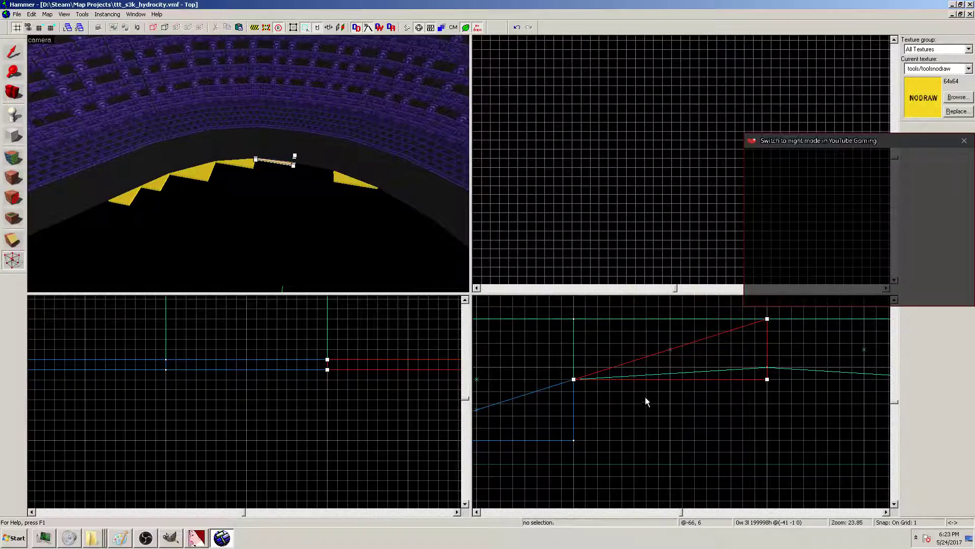
mouse_move(768, 378)
left_mouse_down()
mouse_move(768, 450)
mouse_move(766, 421)
left_mouse_up()
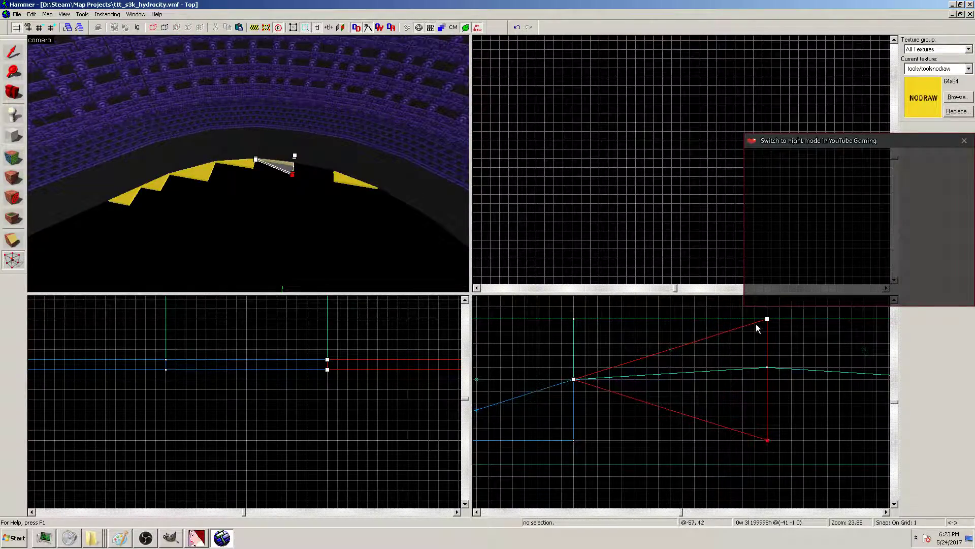
left_click_drag(767, 320, 767, 367)
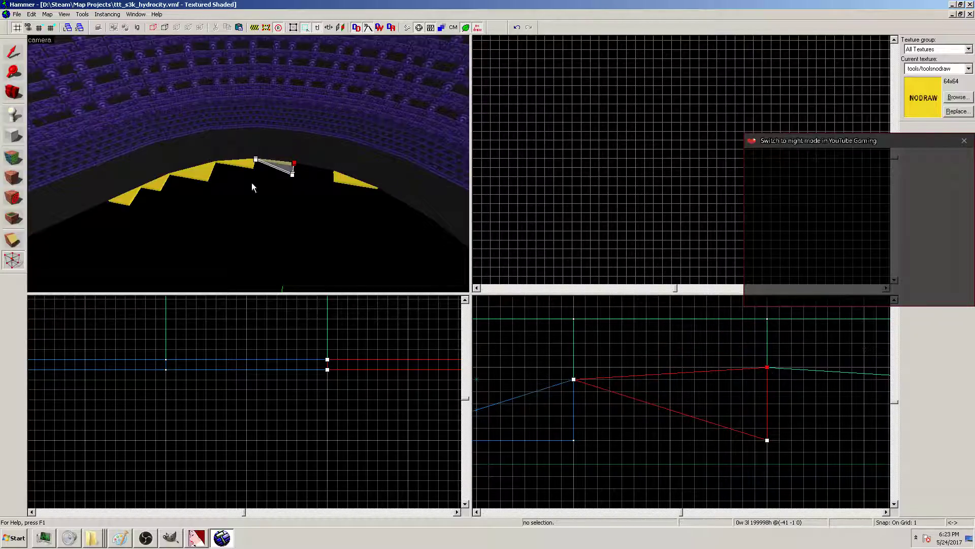
left_click(15, 55)
key("Delete")
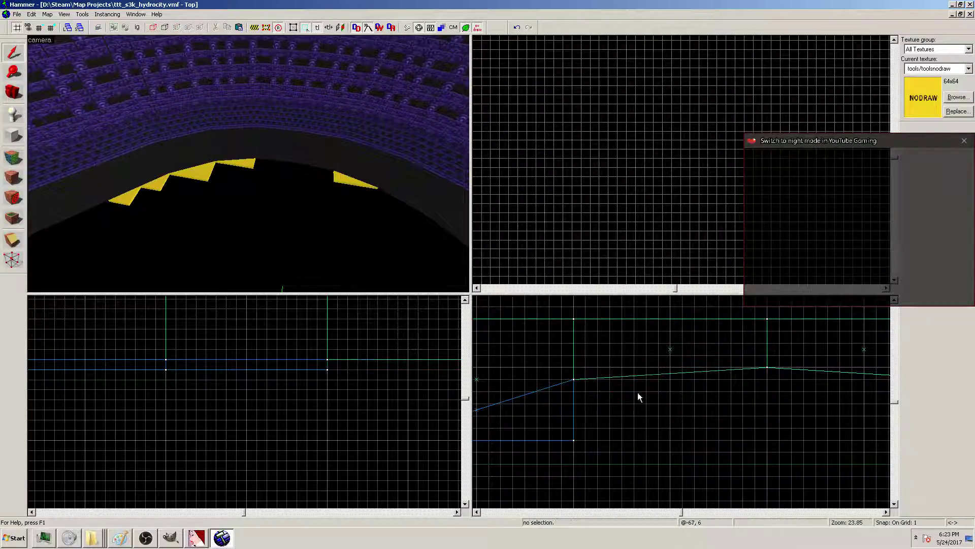
Create a 16 by 6 by 1 nodraw block under the upper arc segment and lower its outer corner vertex to follow the arc
left_click(12, 136)
left_click_drag(574, 440, 770, 364)
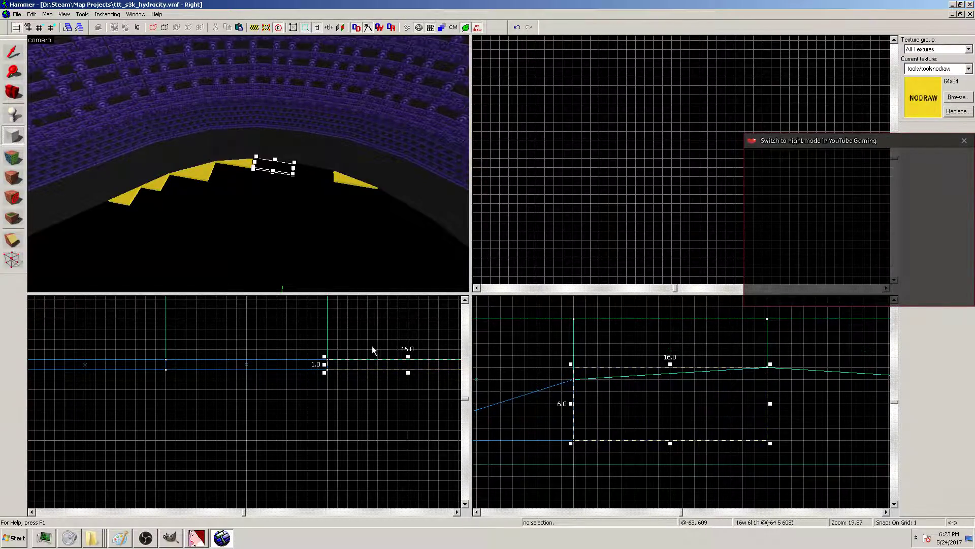
key("Return")
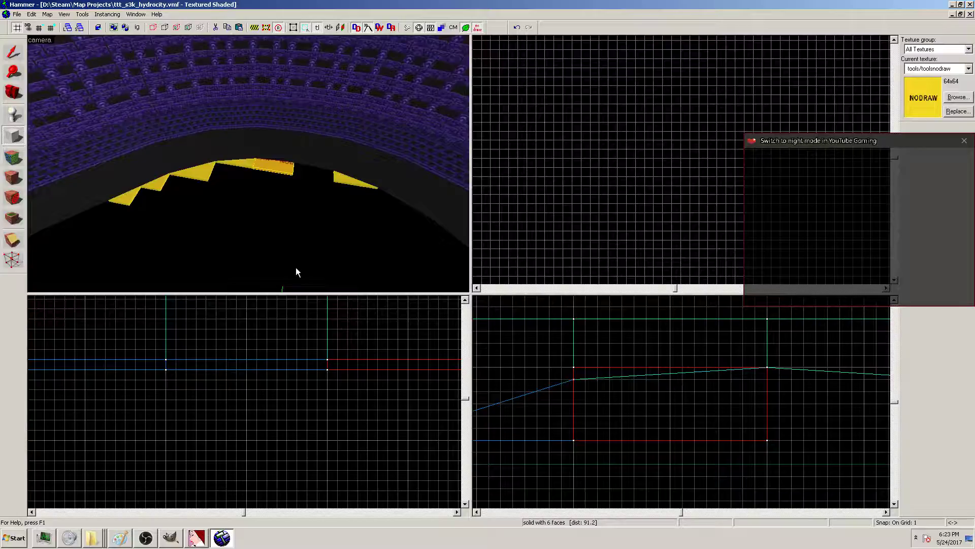
left_click(13, 259)
left_click_drag(574, 367, 574, 380)
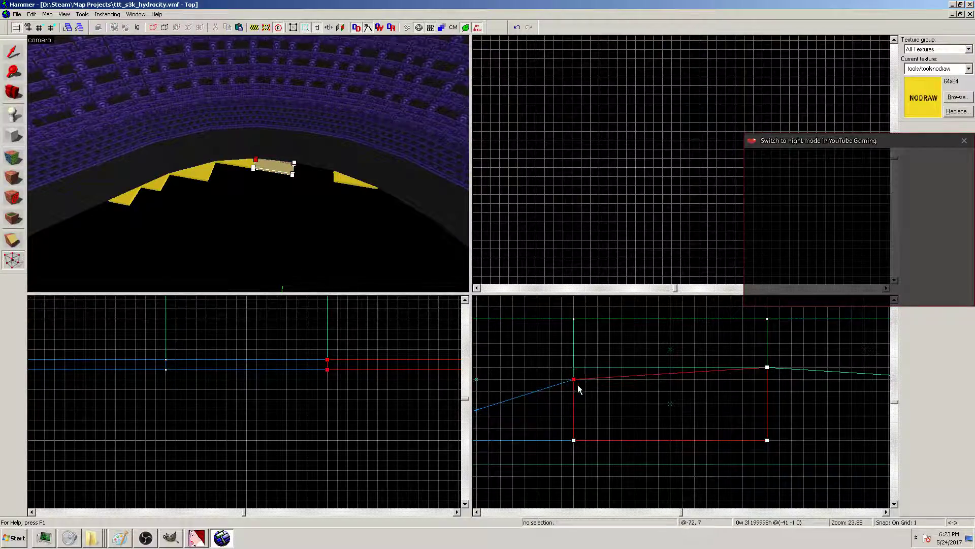
left_click(13, 53)
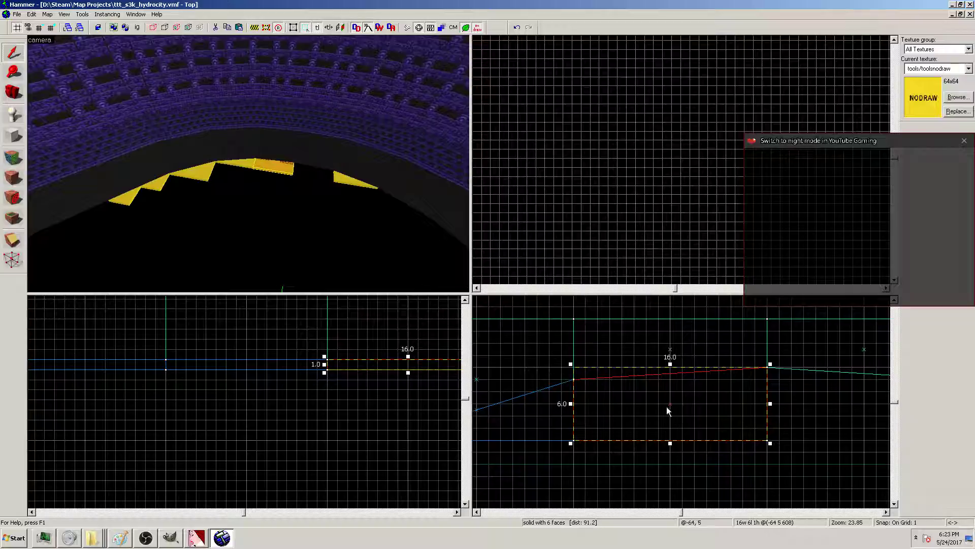
Copy the 16 by 6 block, flip the copy horizontally and place it under the adjoining segment at the arc's peak
left_click_drag(642, 397, 709, 413)
right_click(710, 415)
mouse_move(752, 385)
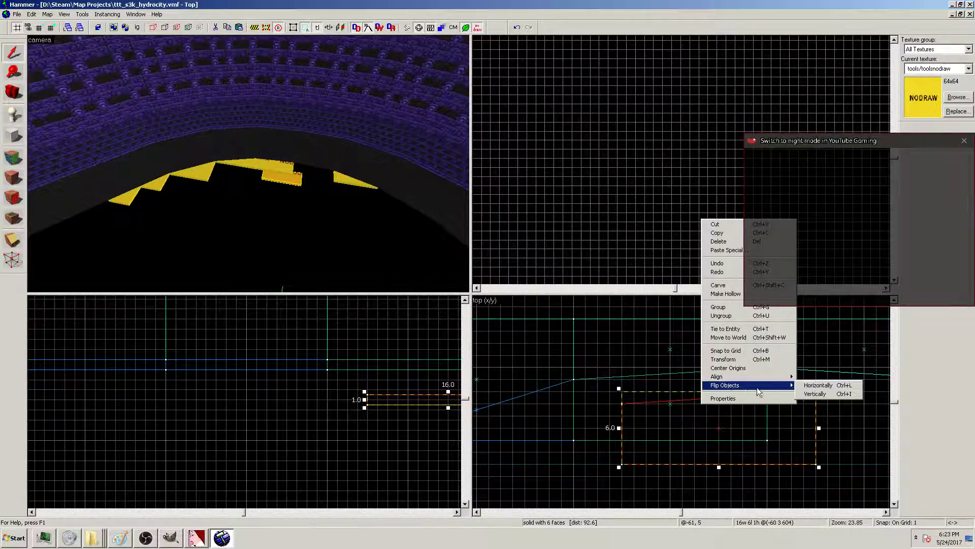
left_click(823, 385)
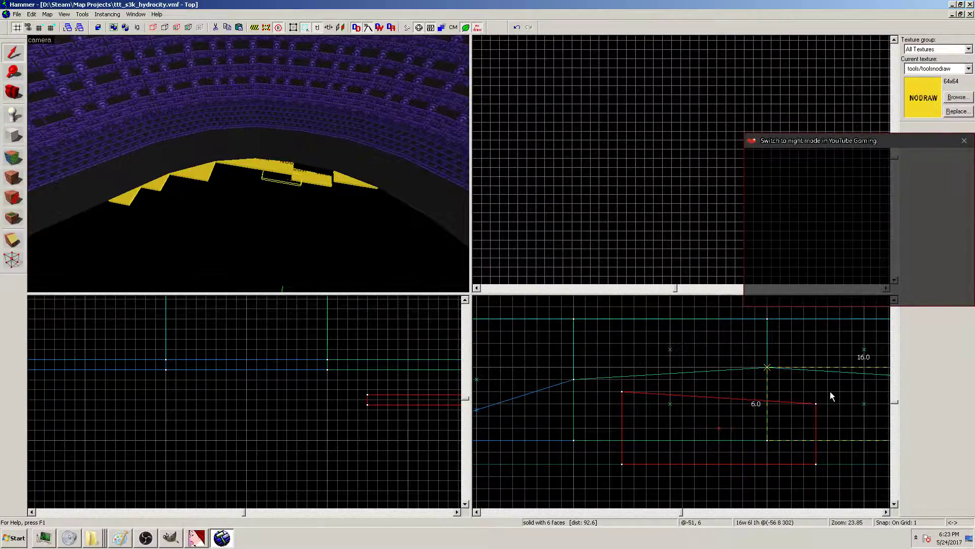
Raise the flipped 16 by 6 block in the side view so it sits level with the other nodraw brushes
scroll(406, 378, "up", 2)
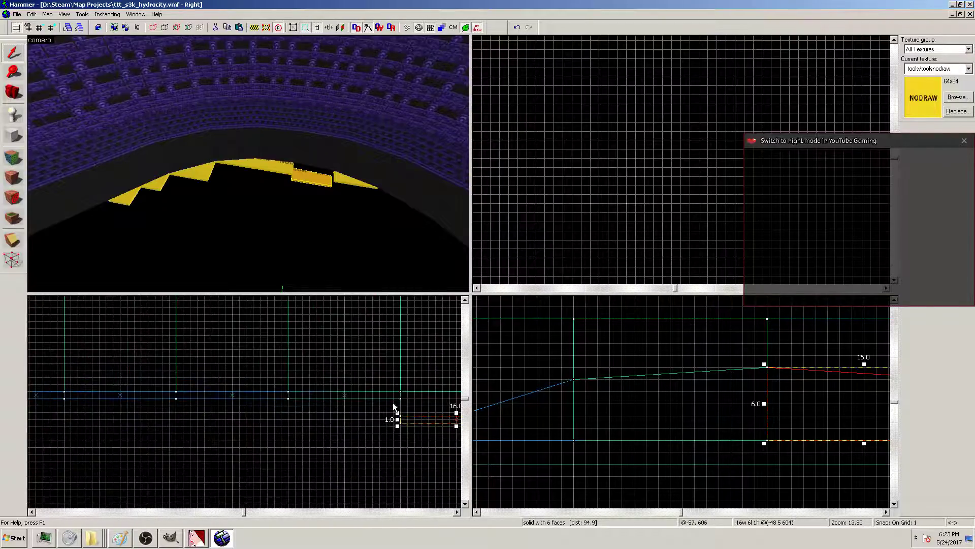
left_click_drag(414, 425, 422, 376)
key("Escape")
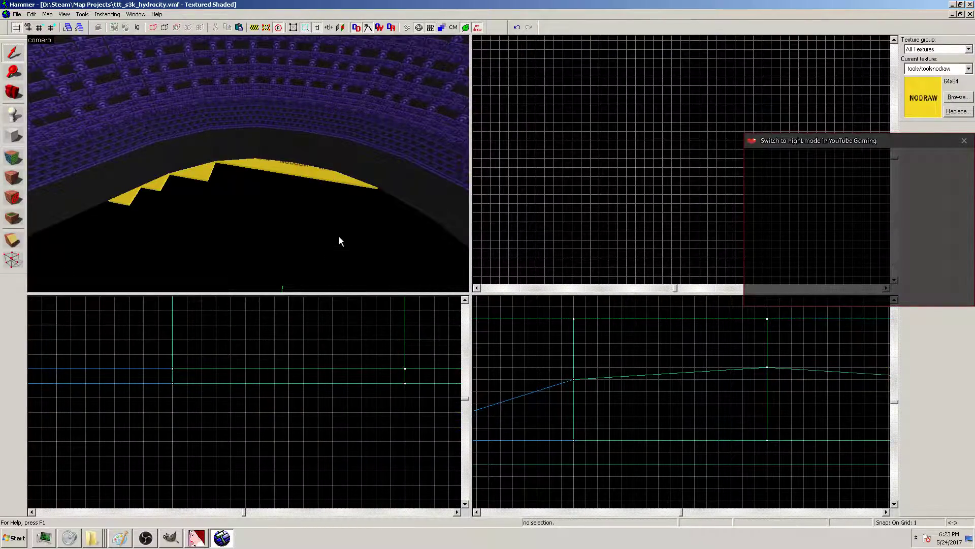
Inspect the nodraw brushes along the upper arc in the 3D and top views to compare both sides
key("z")
key("s")
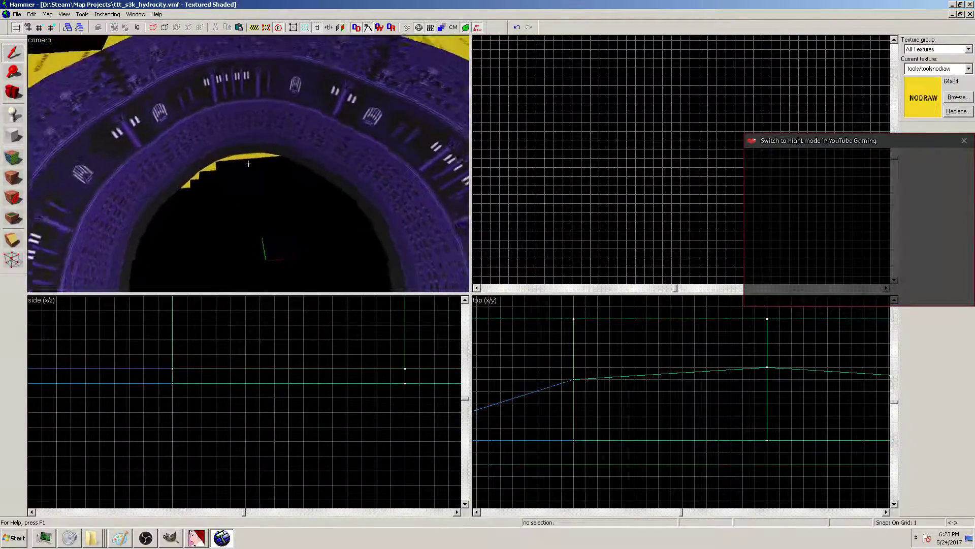
key("w")
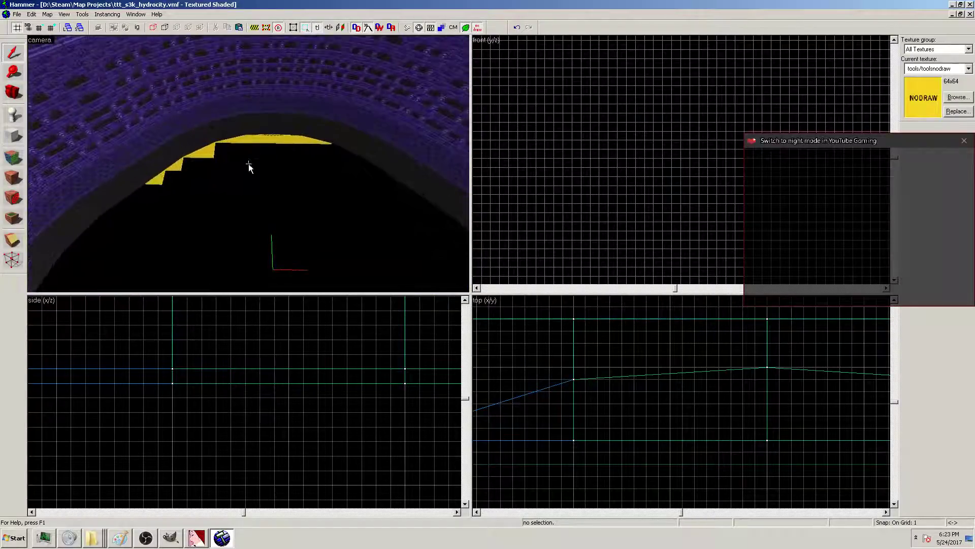
scroll(708, 404, "down", 3)
scroll(677, 453, "down", 5)
left_click(894, 425)
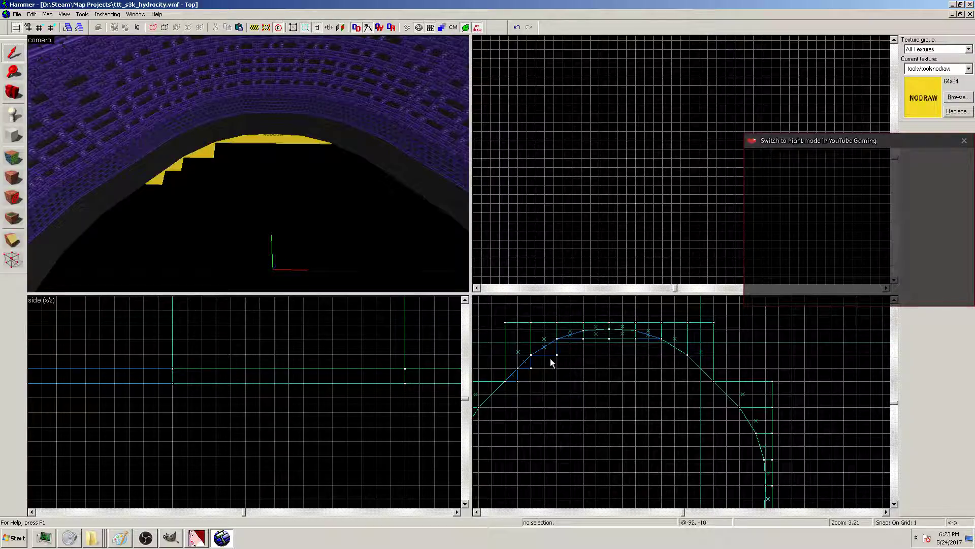
left_click_drag(563, 343, 587, 382)
scroll(371, 416, "down", 5)
scroll(181, 449, "down", 5)
Delete the flipped 16 by 6 block and the mirrored wedge next to it, leaving only the brushes on the completed half of the arc
mouse_move(118, 437)
left_mouse_down()
mouse_move(245, 419)
mouse_move(236, 382)
mouse_move(241, 421)
left_mouse_up()
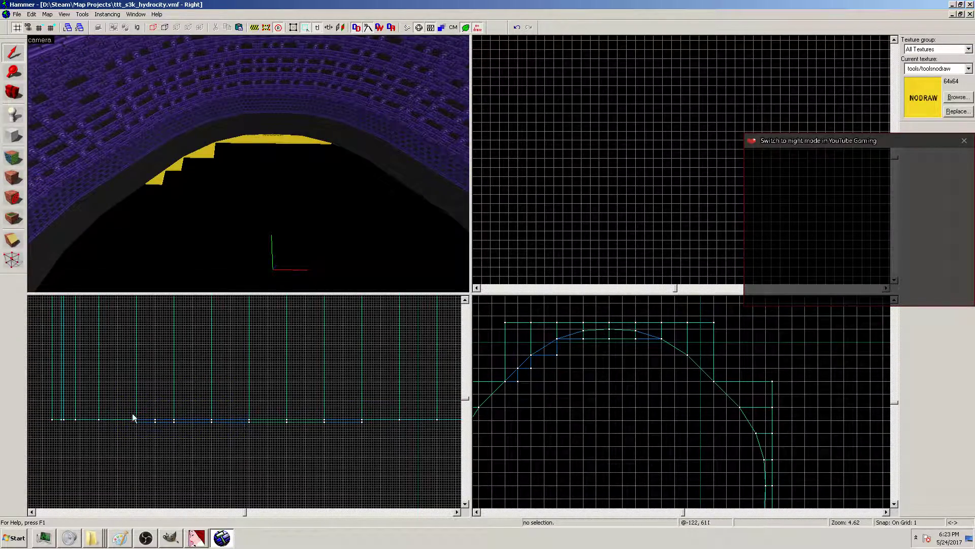
mouse_move(129, 428)
left_mouse_down()
mouse_move(261, 421)
mouse_move(238, 429)
mouse_move(136, 420)
left_mouse_up()
left_click(245, 420)
left_click(239, 422)
left_click(138, 421)
left_click(142, 421)
left_click(260, 421)
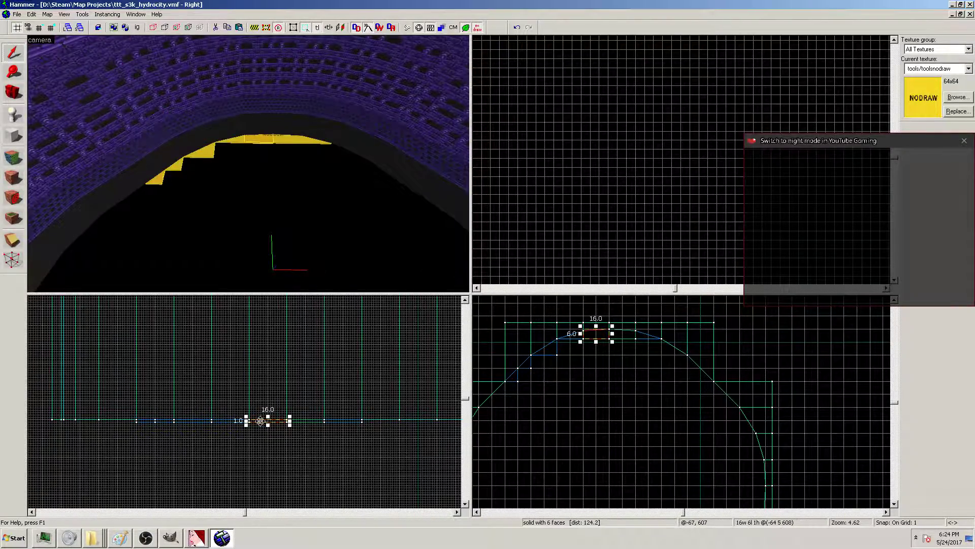
mouse_move(303, 429)
left_mouse_down()
mouse_move(343, 421)
mouse_move(249, 434)
mouse_move(136, 422)
mouse_move(285, 419)
left_mouse_up()
key("Return")
key("Delete")
Copy the nodraw brushes of the completed half arc, flip the copy horizontally and place it on the other side of the peak
key("Return")
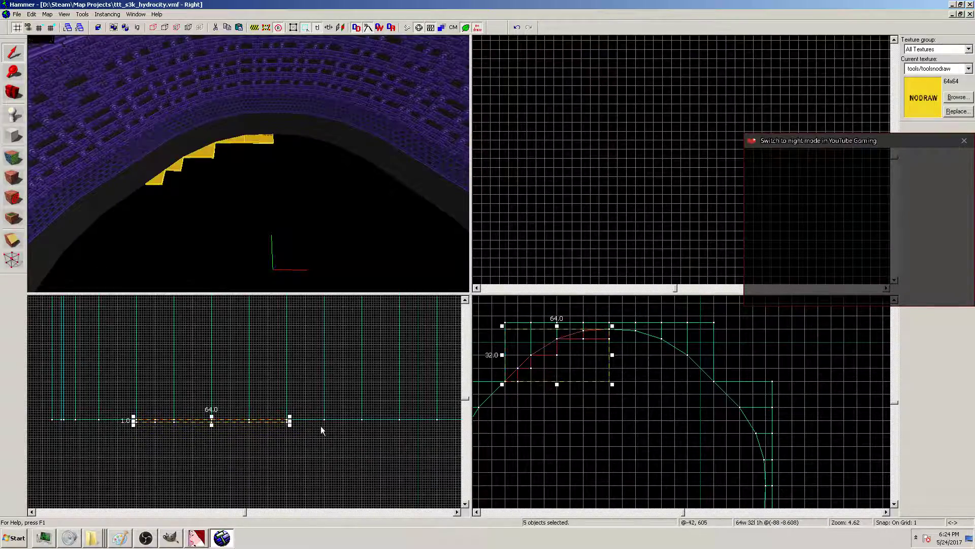
key("ctrl+v")
right_click(598, 323)
mouse_move(699, 489)
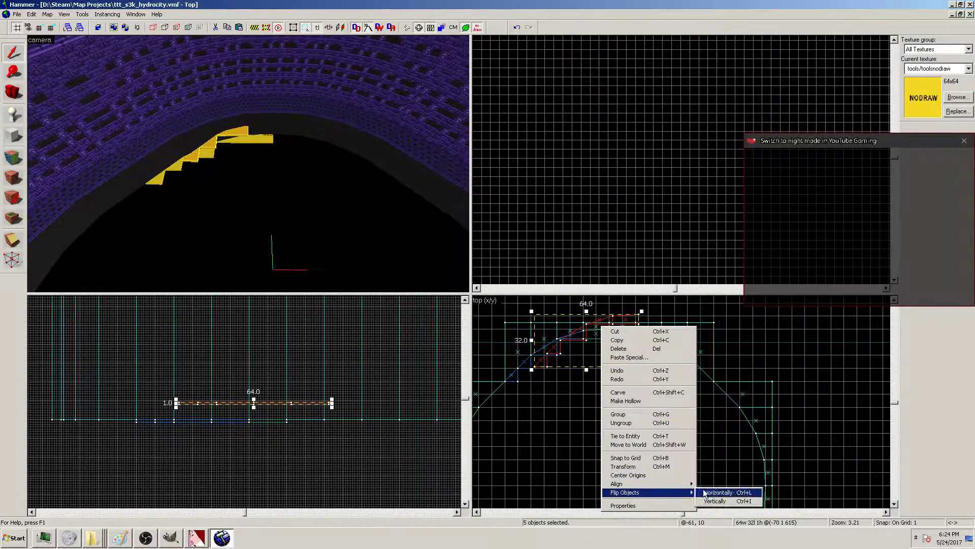
left_click(742, 489)
left_click_drag(591, 337, 650, 339)
Align the flipped brushes with the arc's peak and lower them in the side view to sit level with the originals
scroll(635, 341, "up", 8)
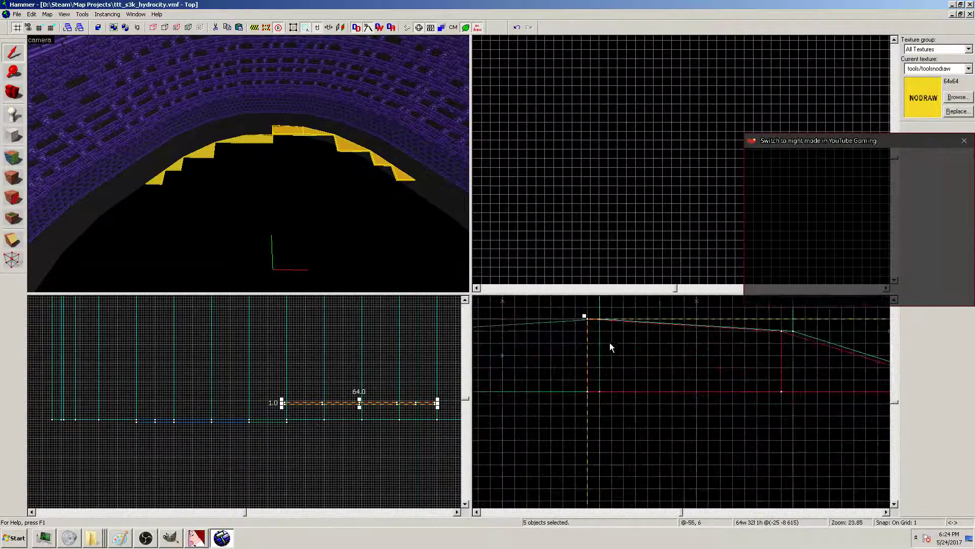
left_click_drag(340, 402, 340, 420)
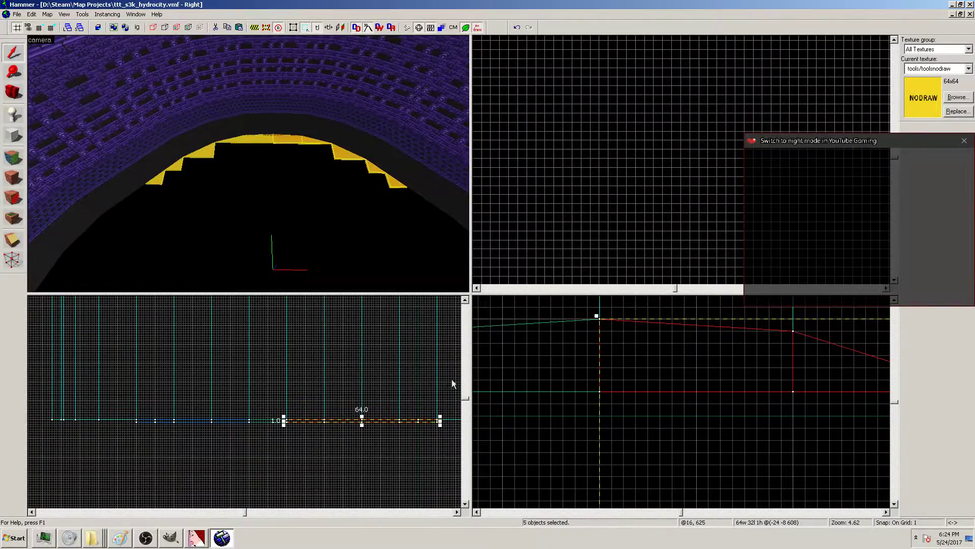
scroll(442, 417, "up", 4)
left_click(571, 422)
scroll(579, 381, "down", 9)
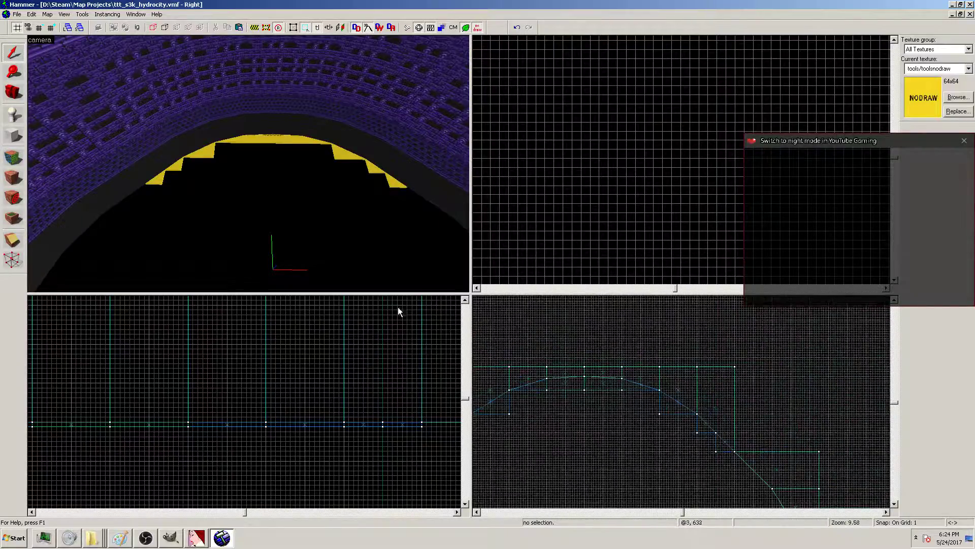
Select and copy all the nodraw brushes lining the upper arc
key("z")
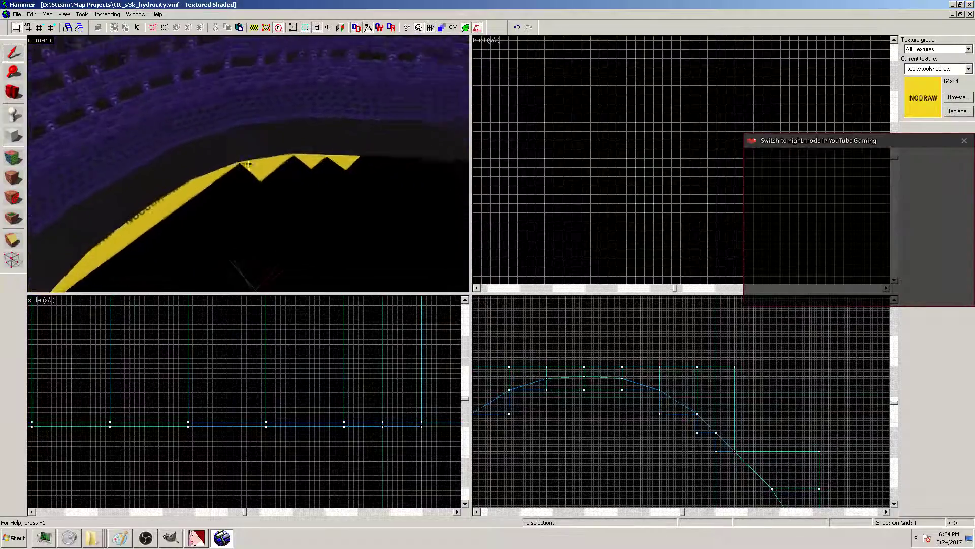
scroll(657, 434, "up", 2)
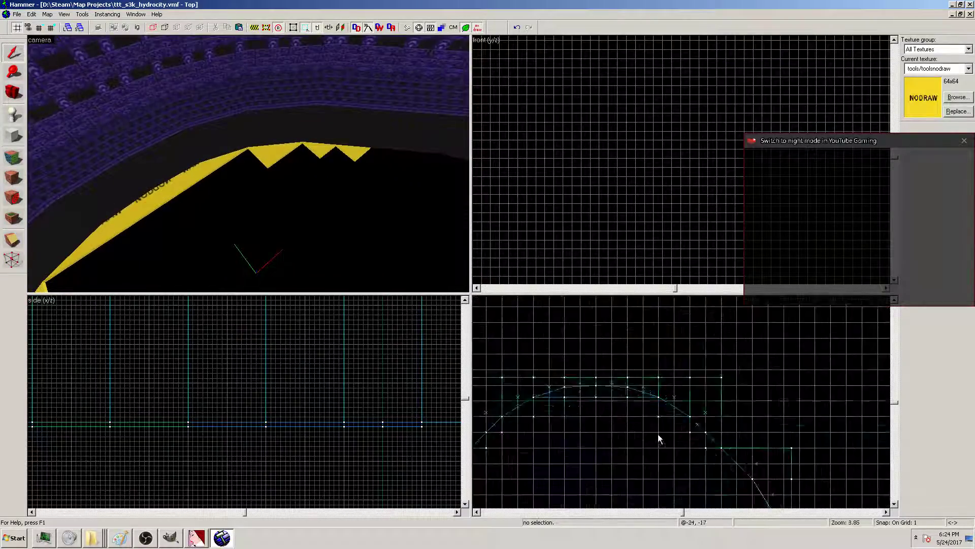
left_click(896, 430)
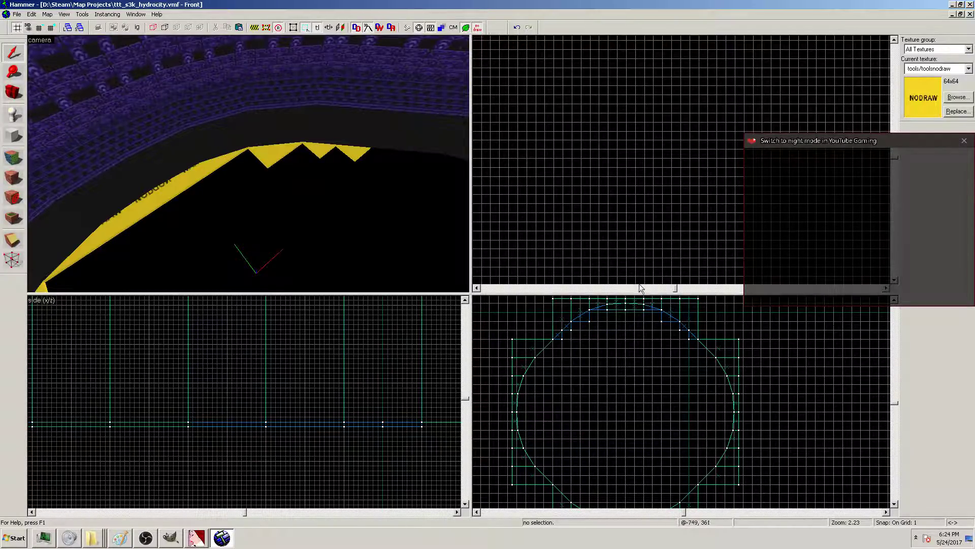
scroll(325, 462, "down", 2)
left_click_drag(386, 464, 96, 442)
key("Return")
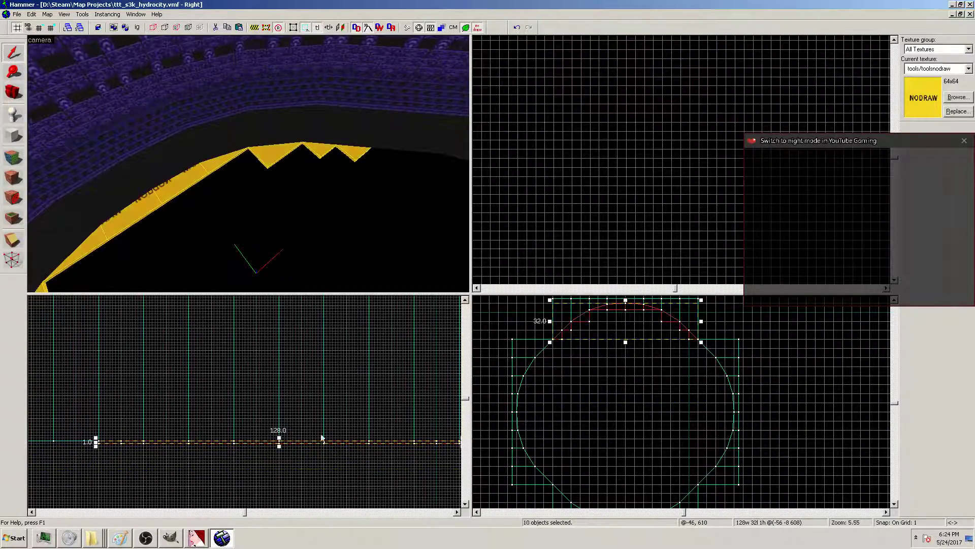
Try to rotate a pasted copy of the nodraw arc and fit it against the east side of the ring
left_click_drag(618, 302, 739, 354)
left_click_drag(823, 386, 742, 387)
left_click_drag(747, 312, 720, 365)
scroll(696, 342, "up", 2)
scroll(695, 342, "up", 10)
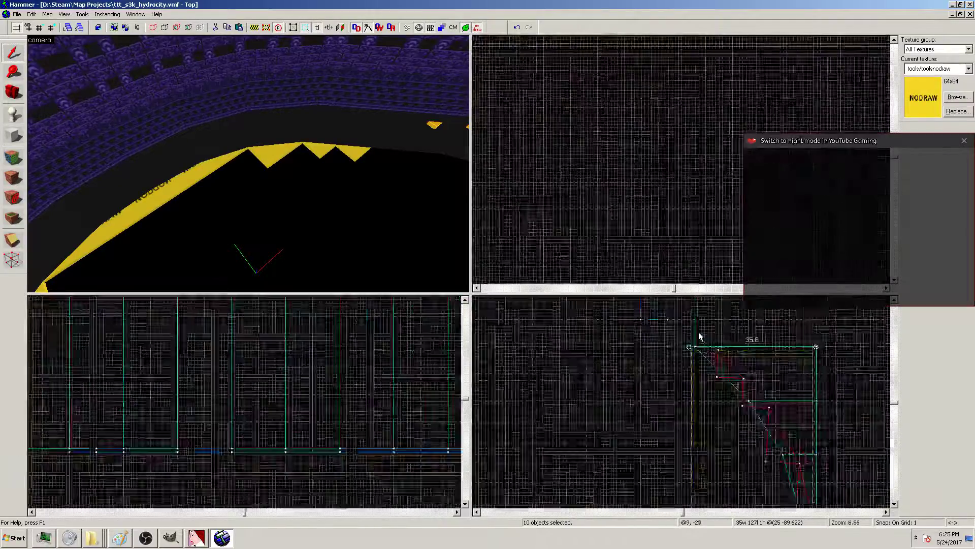
left_click_drag(654, 343, 611, 350)
mouse_move(697, 395)
left_mouse_down()
mouse_move(717, 389)
mouse_move(652, 374)
left_mouse_up()
mouse_move(662, 340)
left_mouse_down()
mouse_move(697, 367)
mouse_move(679, 358)
left_mouse_up()
key("ctrl+z")
left_click(671, 351)
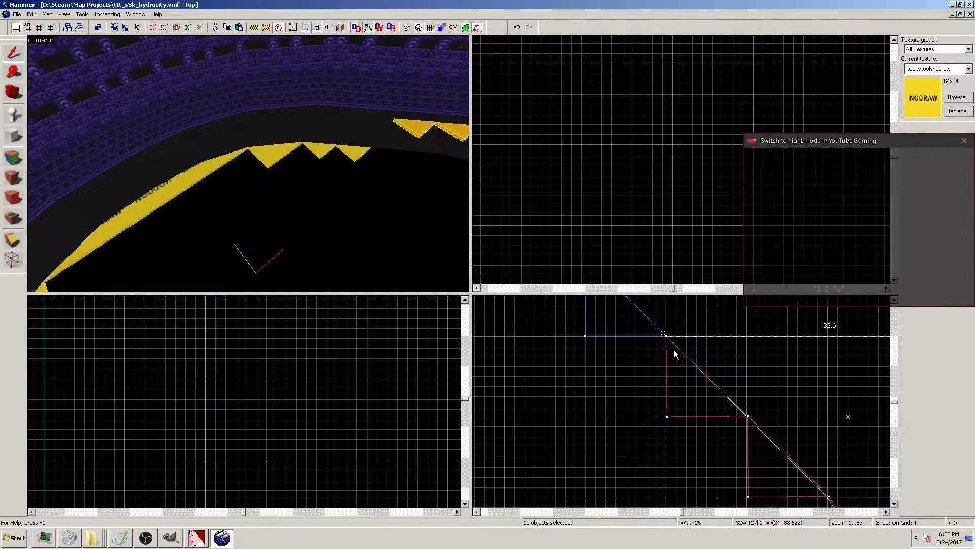
Compare the rotated copy's corners with the ring's edge in the top view and delete the copy
scroll(715, 393, "up", 5)
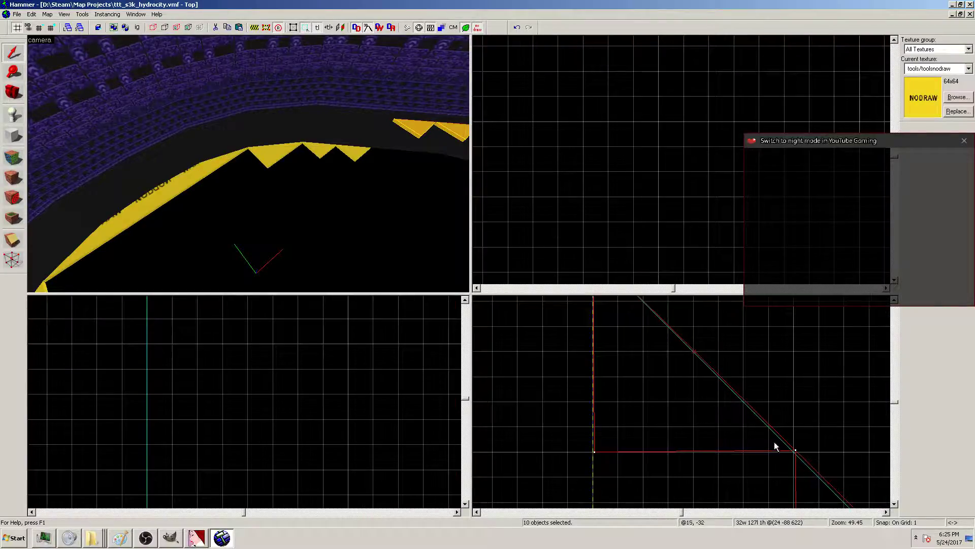
scroll(605, 343, "down", 5)
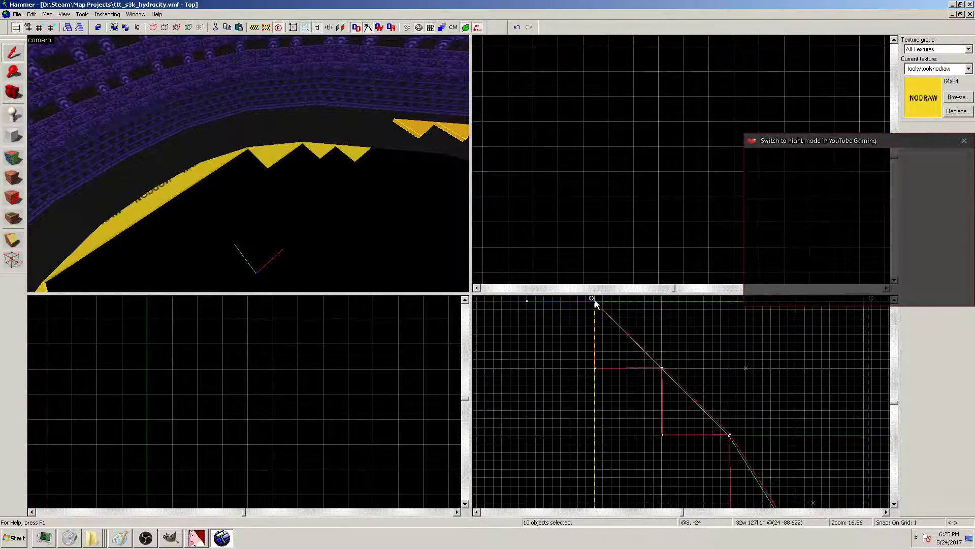
scroll(592, 310, "down", 3)
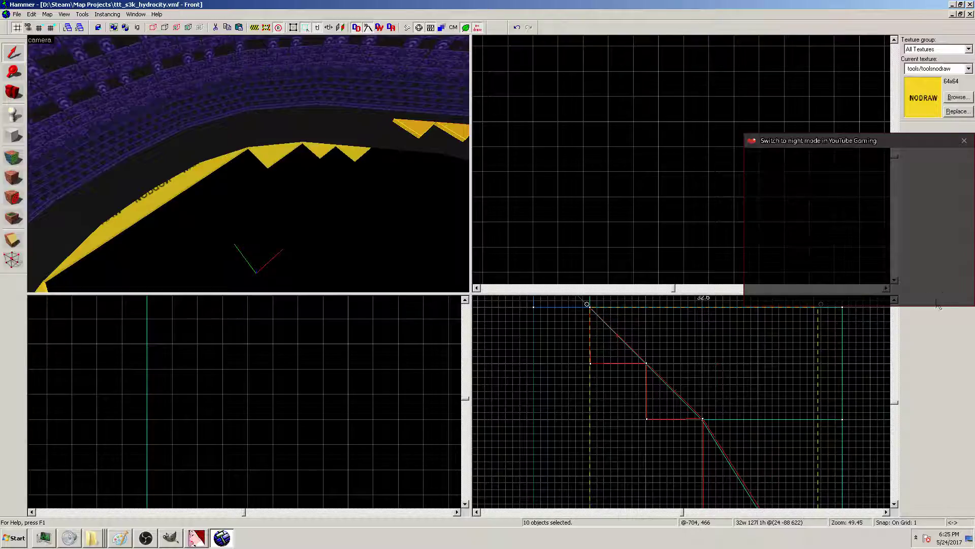
left_click(897, 316)
scroll(599, 407, "up", 10)
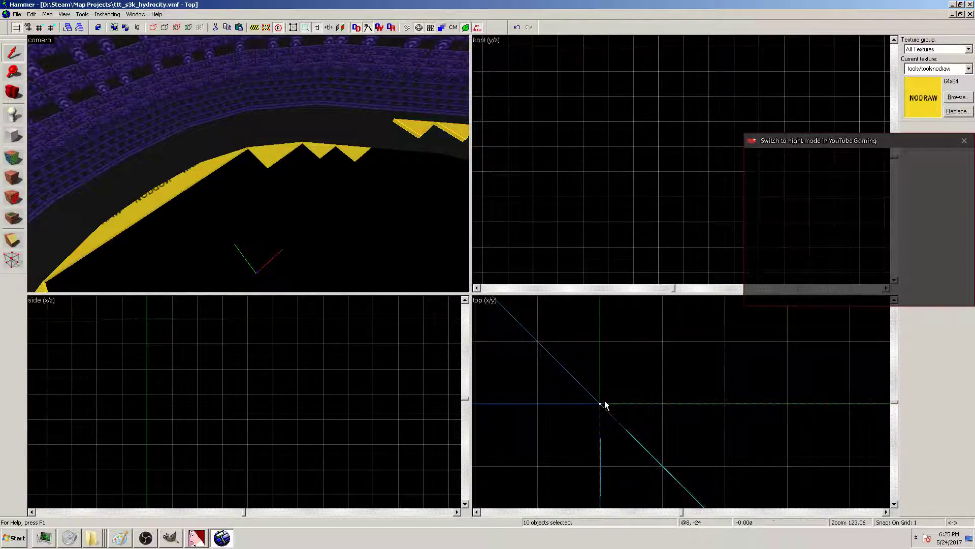
scroll(656, 431, "down", 15)
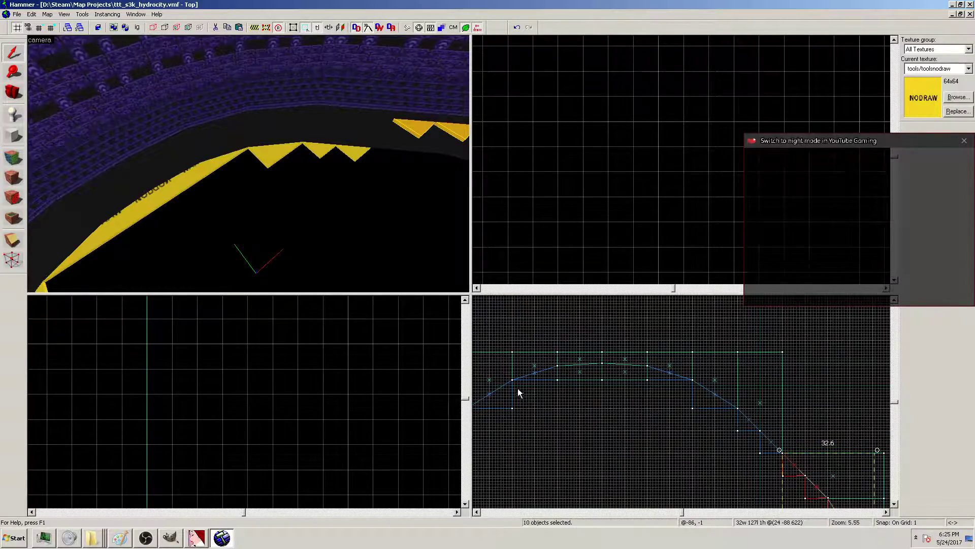
scroll(510, 382, "up", 8)
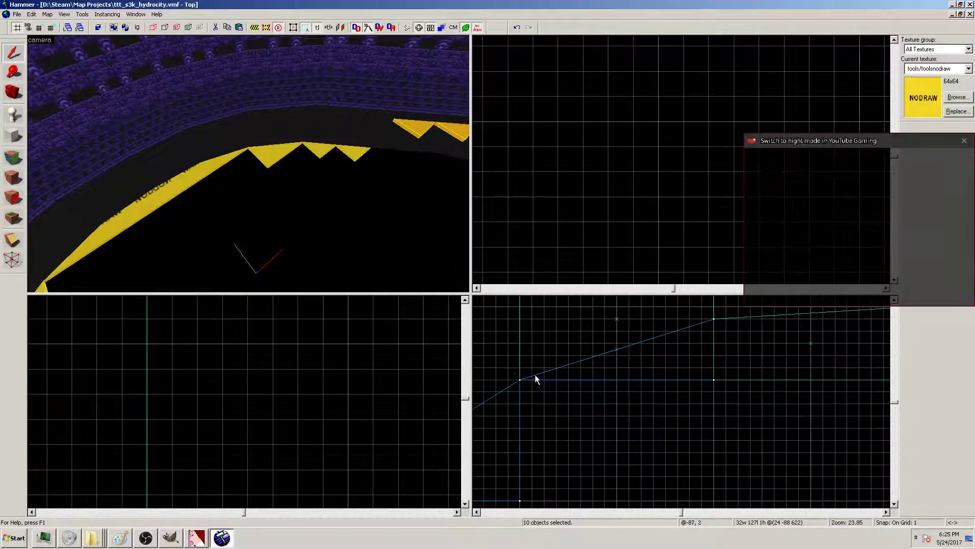
scroll(743, 415, "down", 6)
left_click(797, 510)
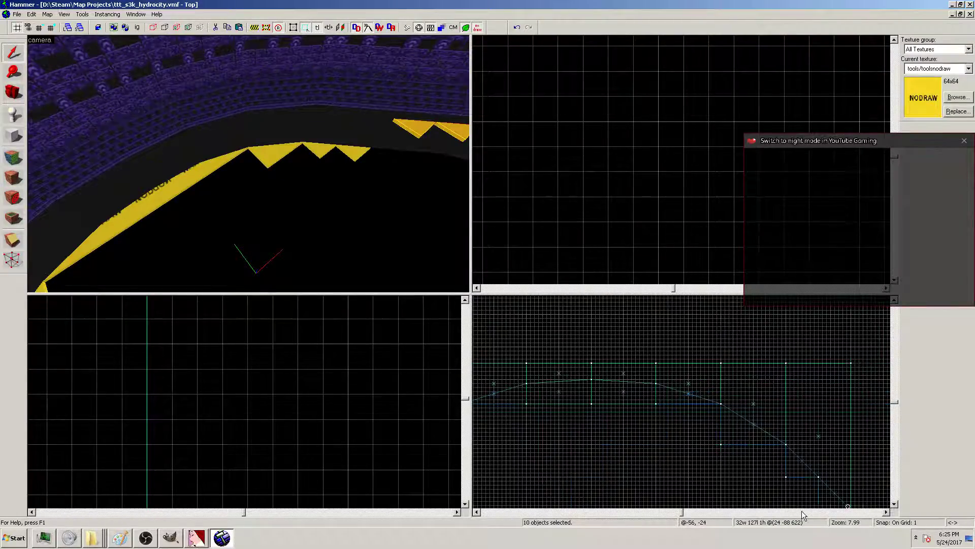
scroll(819, 499, "down", 5)
key("Delete")
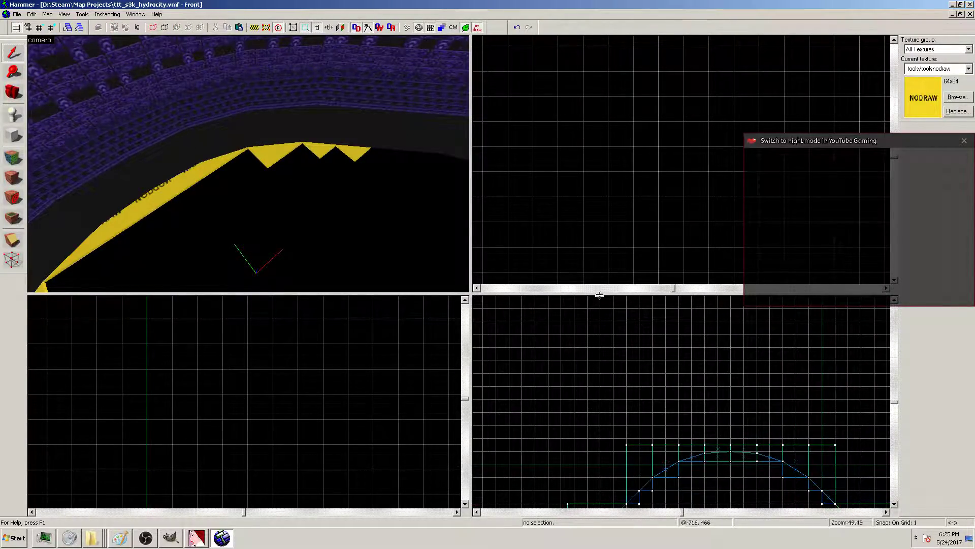
Paste a fresh copy of the nodraw arc at the eastern end of the upper arc and rotate it 90 degrees clockwise
left_click(894, 467)
key("ctrl+v")
mouse_move(834, 425)
left_mouse_down()
mouse_move(887, 357)
mouse_move(854, 349)
mouse_move(835, 387)
left_mouse_up()
scroll(835, 387, "up", 10)
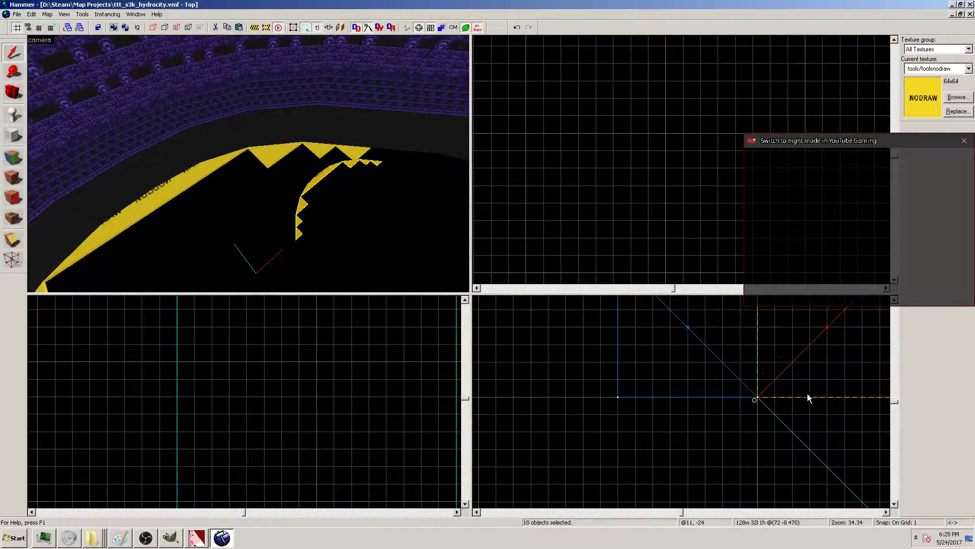
scroll(807, 389, "down", 3)
left_click(848, 513)
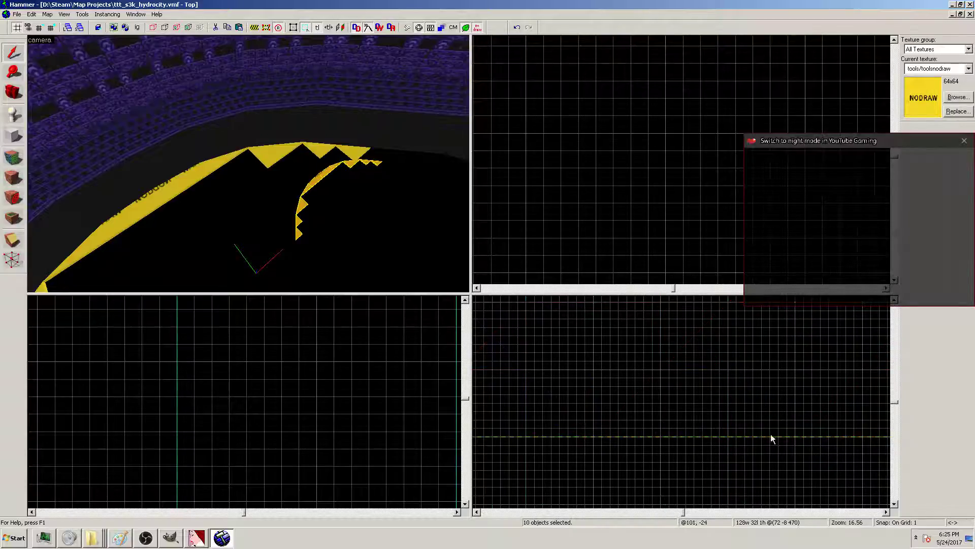
scroll(784, 443, "down", 10)
mouse_move(824, 446)
left_mouse_down()
mouse_move(762, 492)
mouse_move(751, 461)
mouse_move(723, 456)
left_mouse_up()
Move the rotated arc in the top view until its corner meets the end of the upper nodraw arc
mouse_move(720, 311)
left_mouse_down()
mouse_move(654, 415)
mouse_move(649, 408)
left_mouse_up()
scroll(649, 407, "up", 3)
scroll(648, 402, "up", 14)
left_click_drag(679, 399, 678, 398)
scroll(286, 432, "down", 8)
scroll(450, 471, "up", 10)
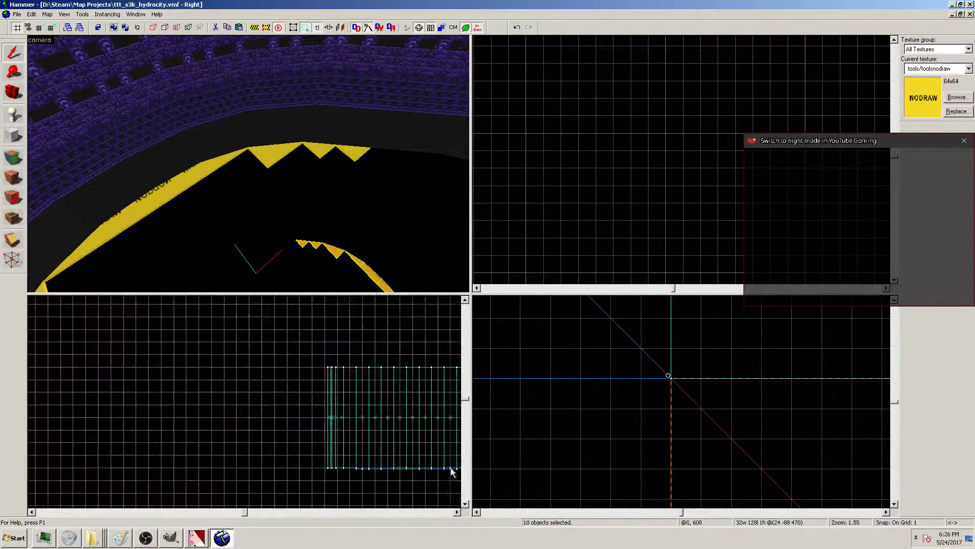
Raise the rotated arc in the side view to the level of the other nodraw brushes and clear the selection
left_click(466, 473)
left_click(433, 511)
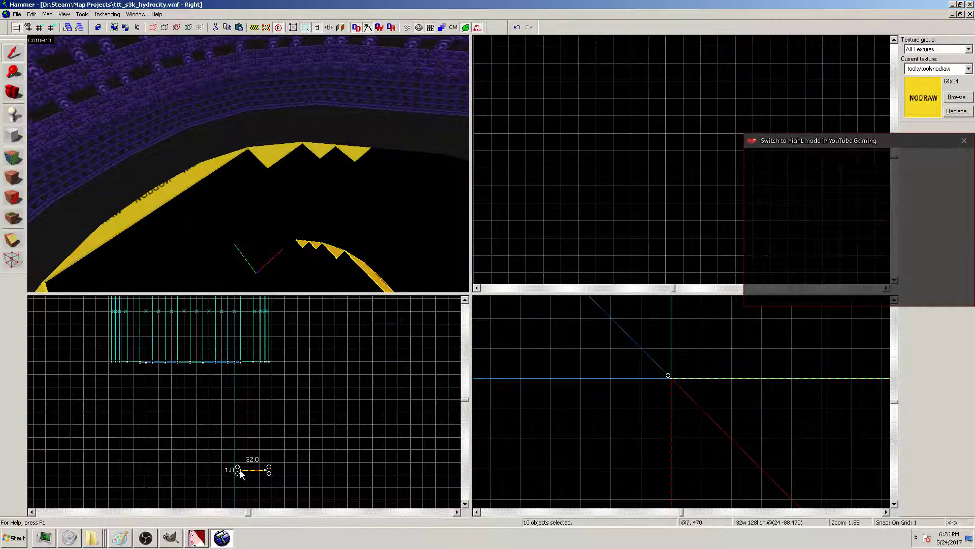
scroll(241, 472, "up", 8)
mouse_move(251, 465)
left_mouse_down()
mouse_move(261, 245)
mouse_move(244, 337)
mouse_move(278, 322)
mouse_move(252, 334)
left_mouse_up()
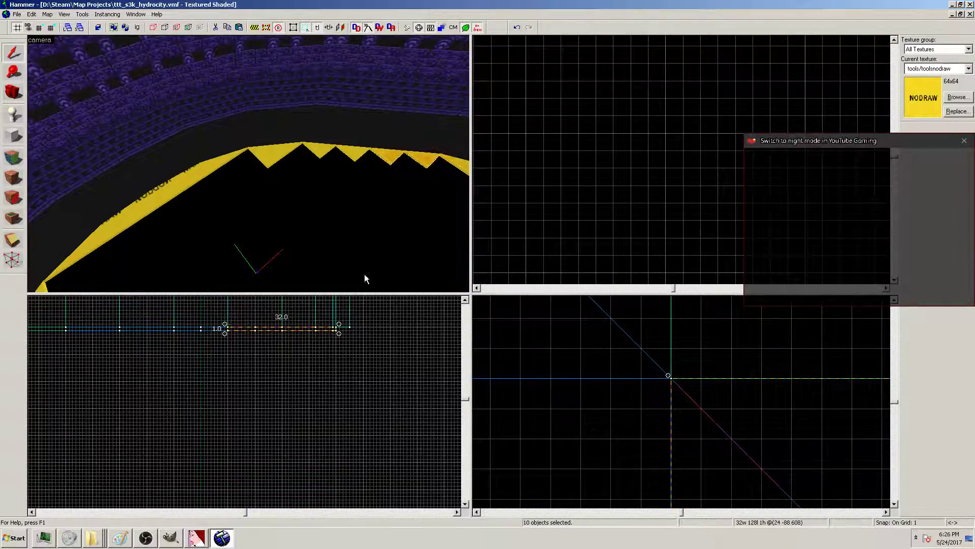
key("Escape")
Inspect the nodraw brushes around the ring in the 3D and top views, checking which sections are still unfilled
key("z")
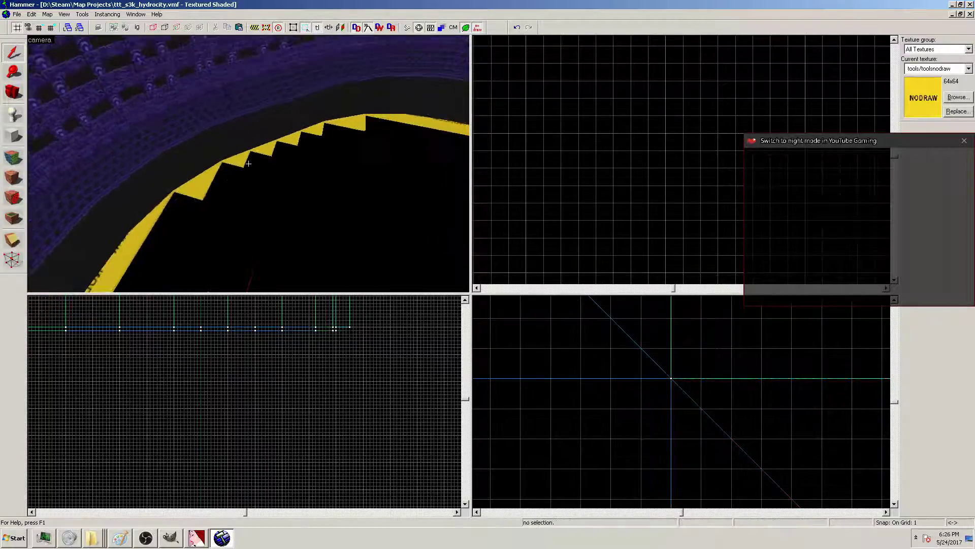
key("s")
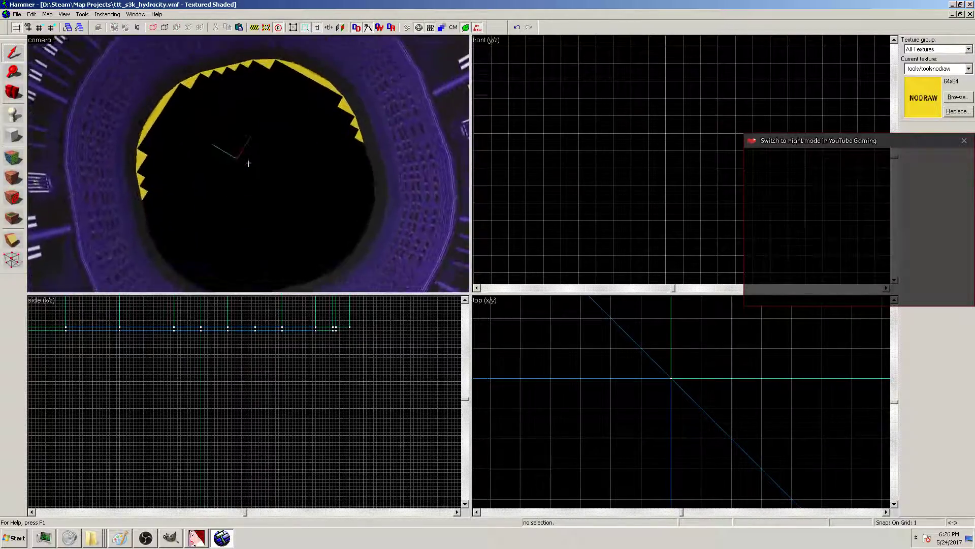
key("w")
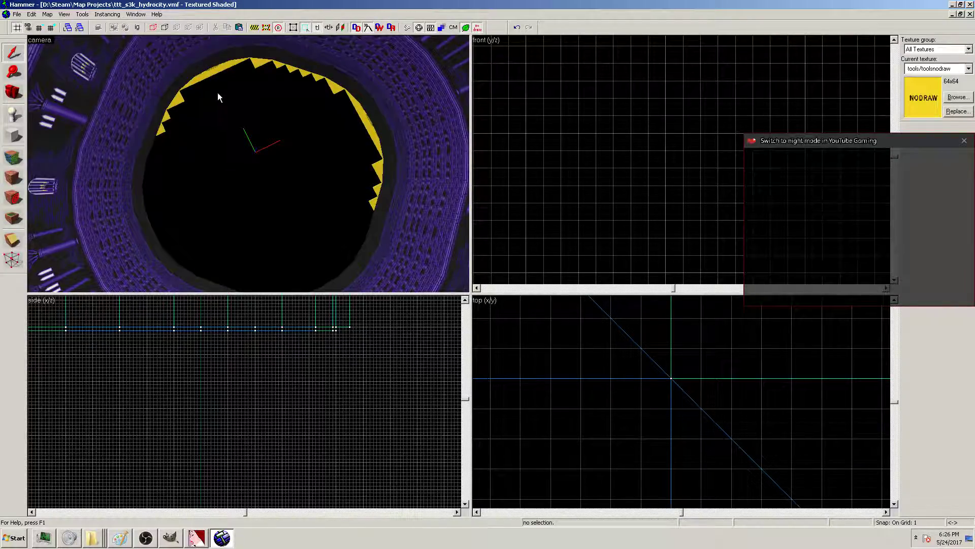
key("z")
key("z")
scroll(638, 385, "down", 15)
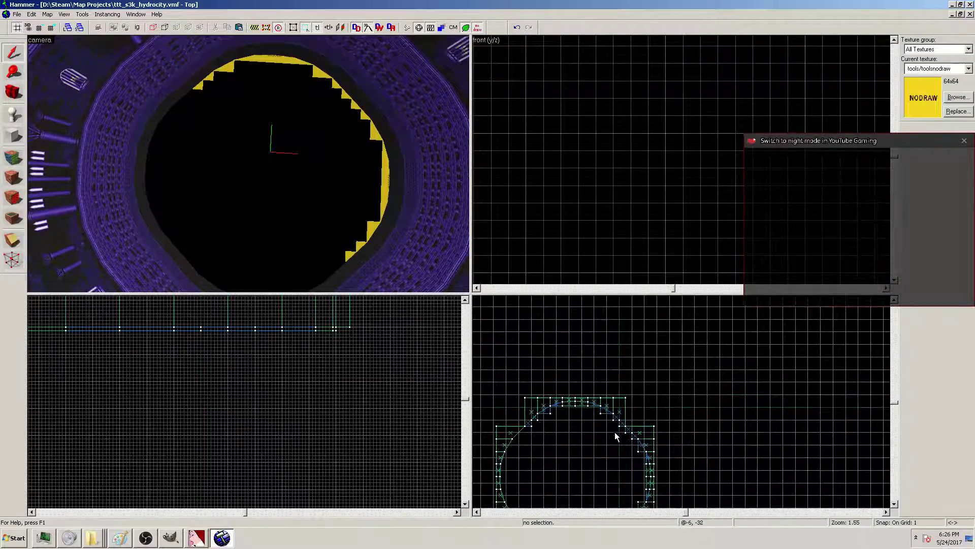
scroll(589, 461, "up", 3)
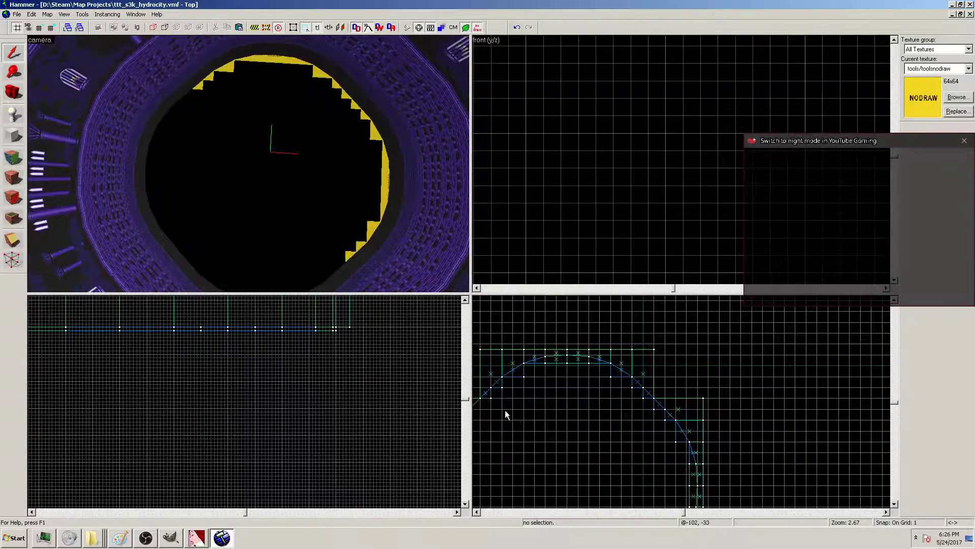
scroll(589, 443, "down", 2)
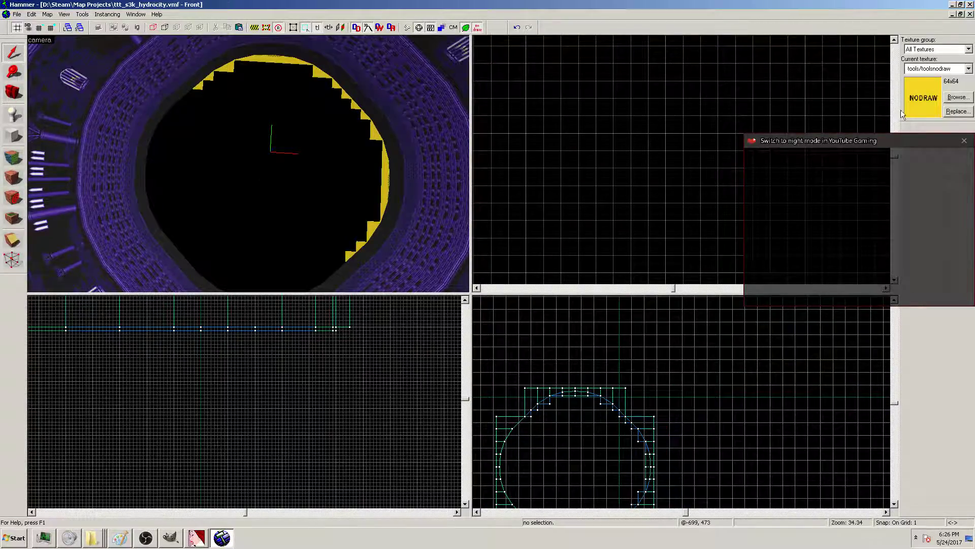
Turn off the Only used textures filter in the texture browser and close it, keeping tools/toolsnodraw as the current texture
left_click(958, 96)
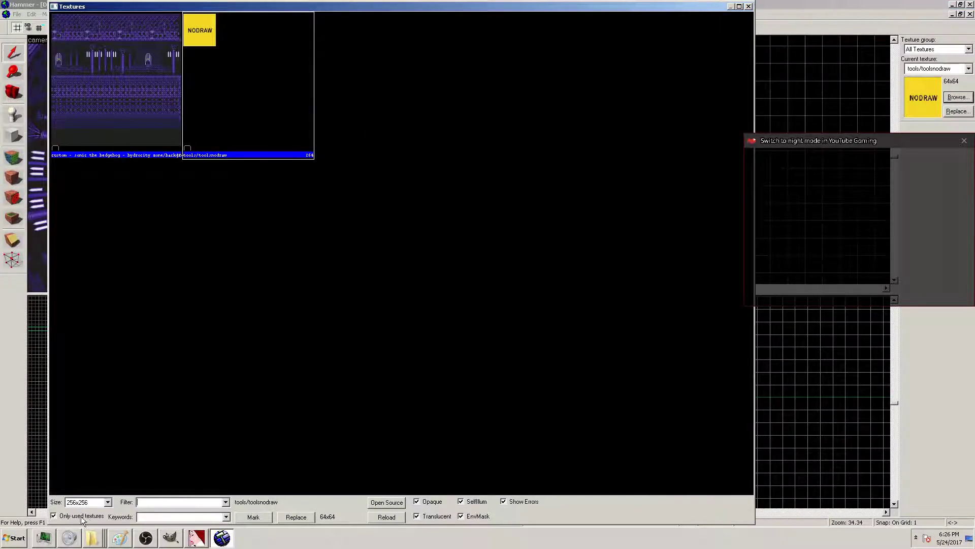
left_click(100, 517)
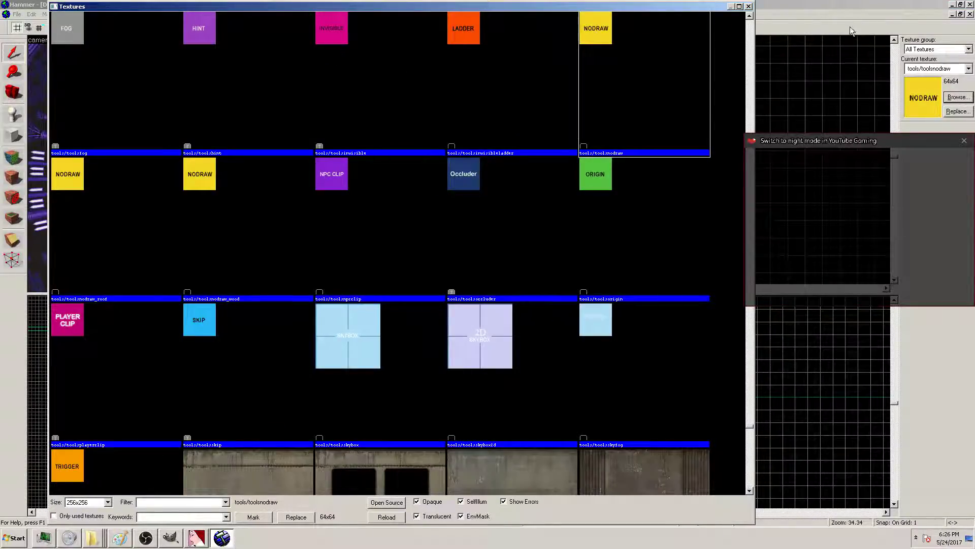
left_click(749, 6)
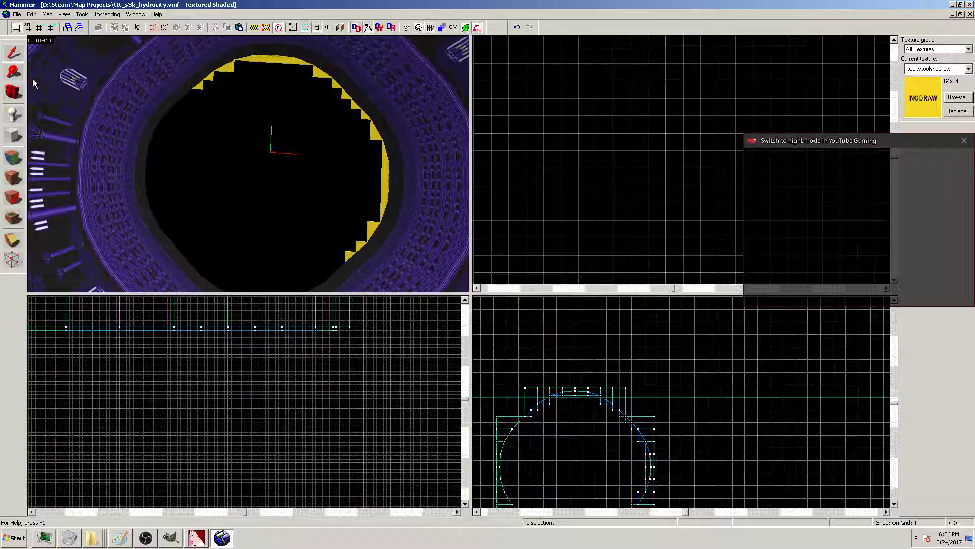
scroll(324, 208, "down", 3)
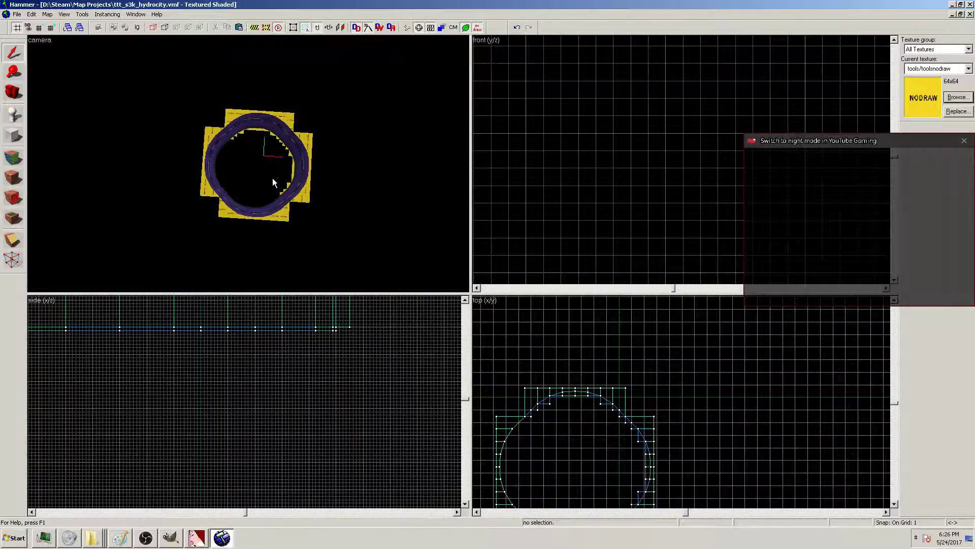
scroll(272, 177, "up", 10)
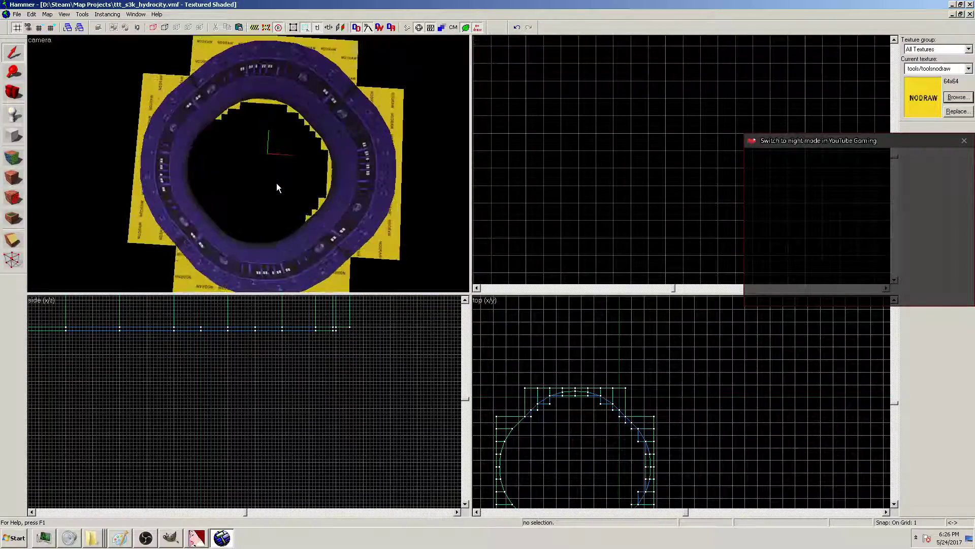
Outline a block about 51 by 42 units in the top view, just below the crown of the upper nodraw arc
scroll(272, 174, "down", 2)
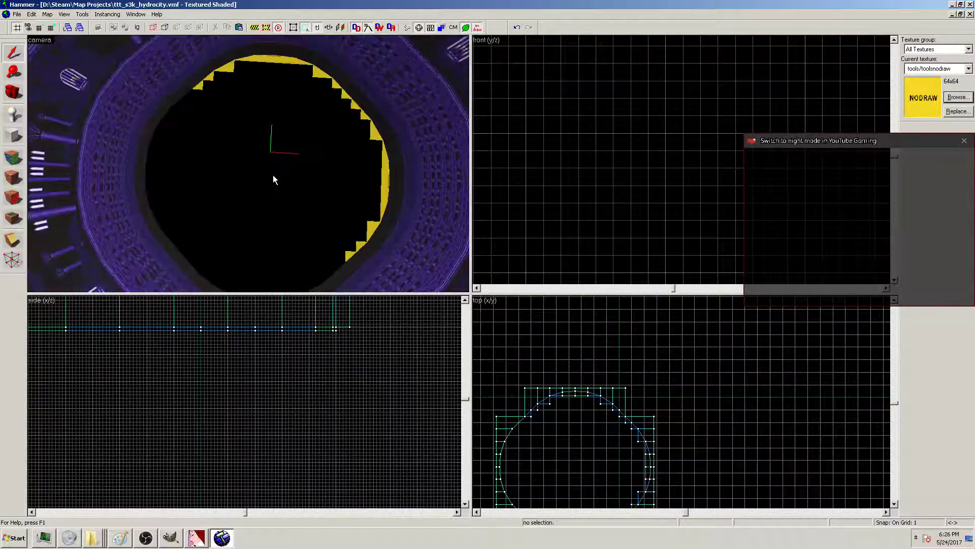
key("z")
key("w")
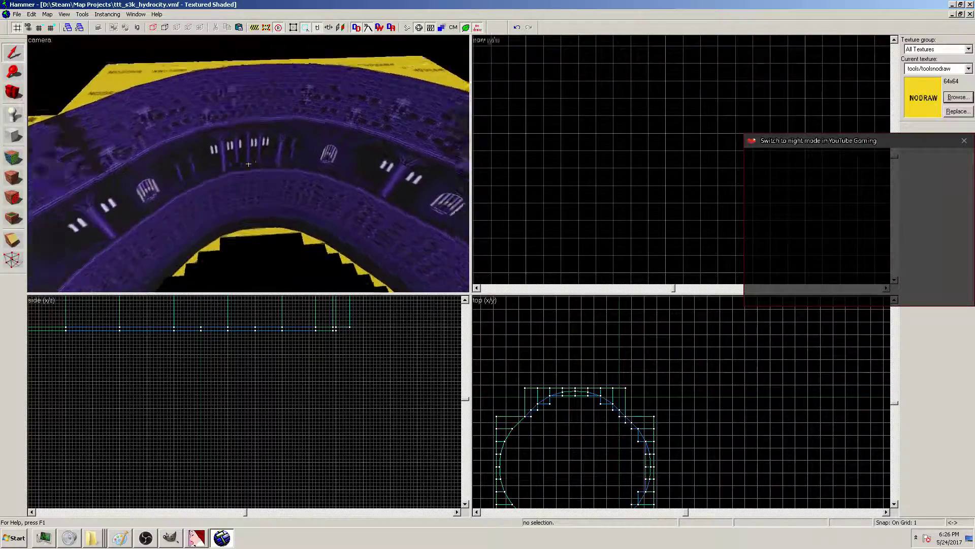
key("s")
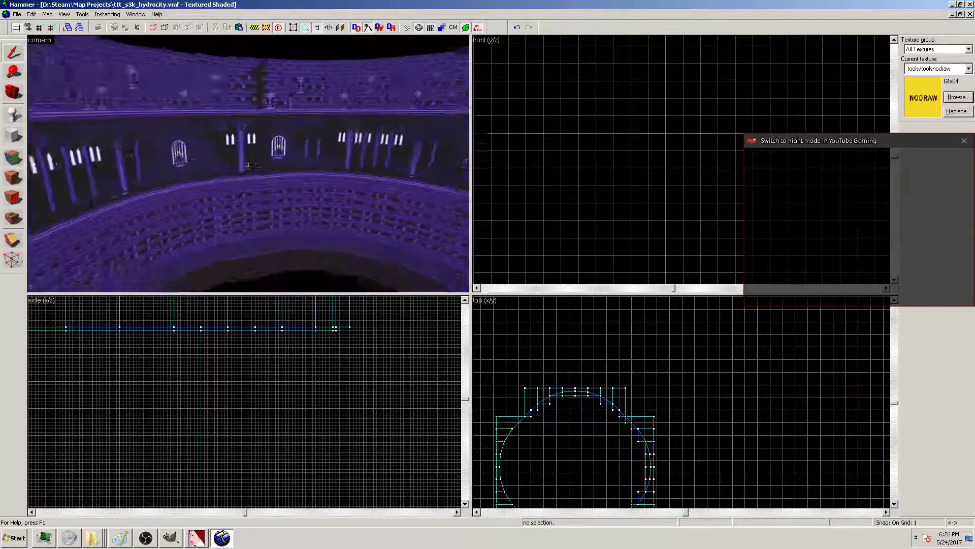
key("w")
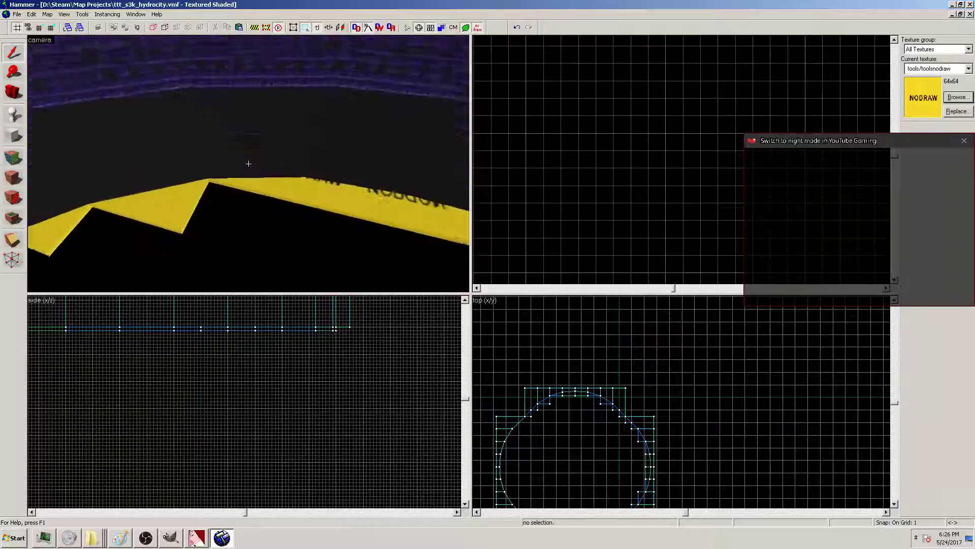
key("z")
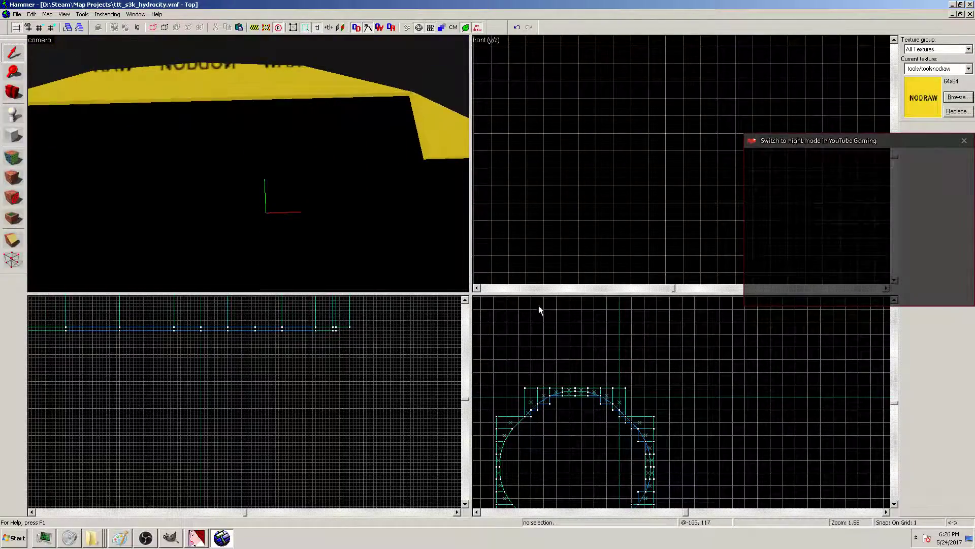
left_click(13, 142)
scroll(514, 391, "up", 6)
left_click_drag(523, 369, 711, 402)
scroll(763, 456, "down", 4)
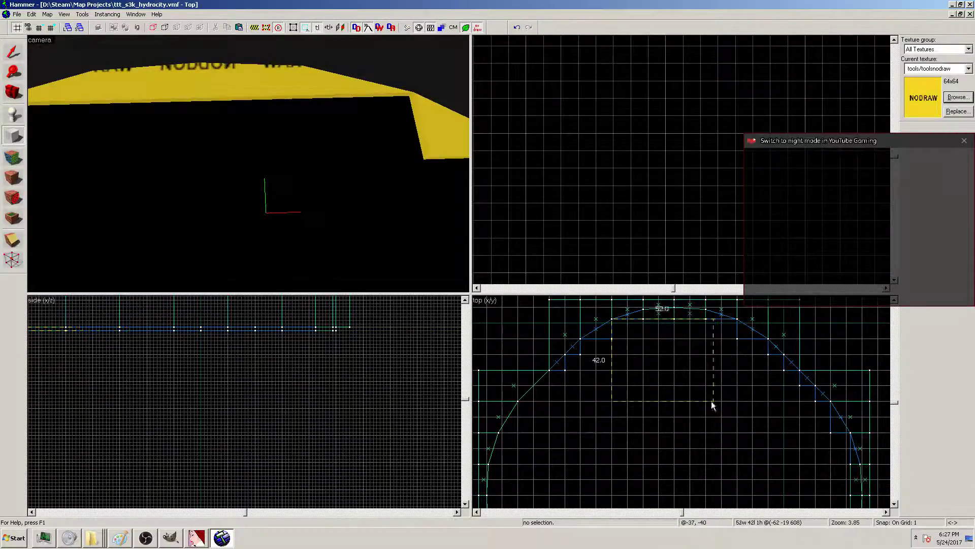
Undo the placement of the duplicated nodraw arc on the ring's right side and clear the selection
scroll(726, 426, "down", 7)
left_click(746, 452)
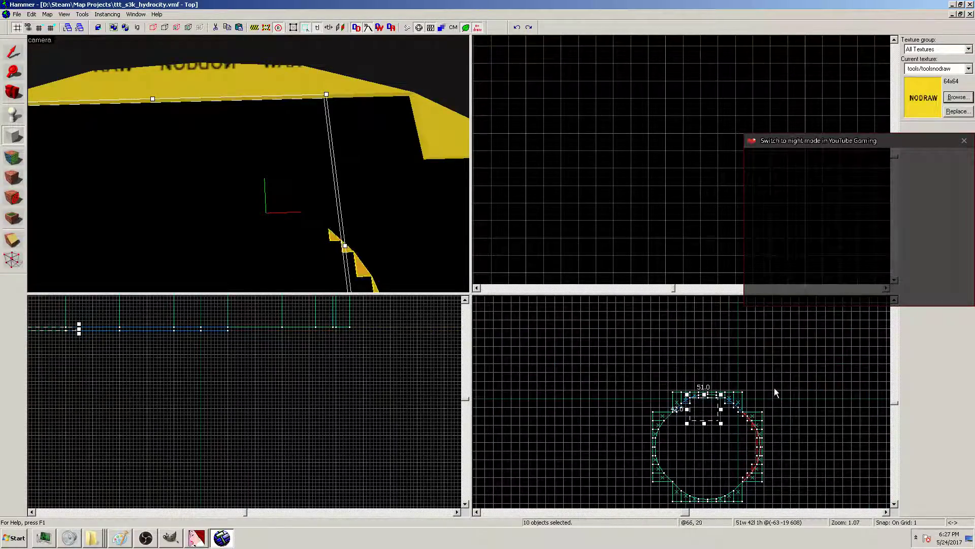
key("ctrl+z")
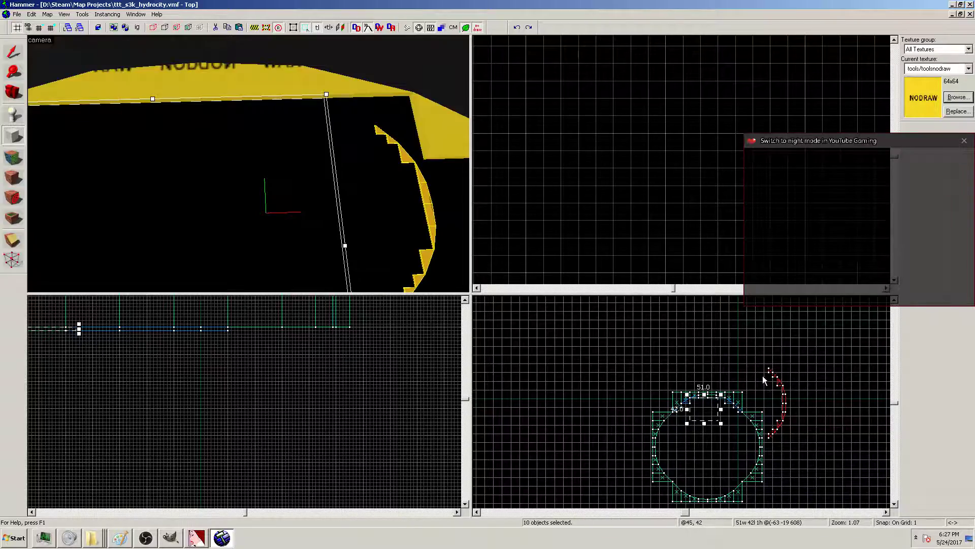
key("Escape")
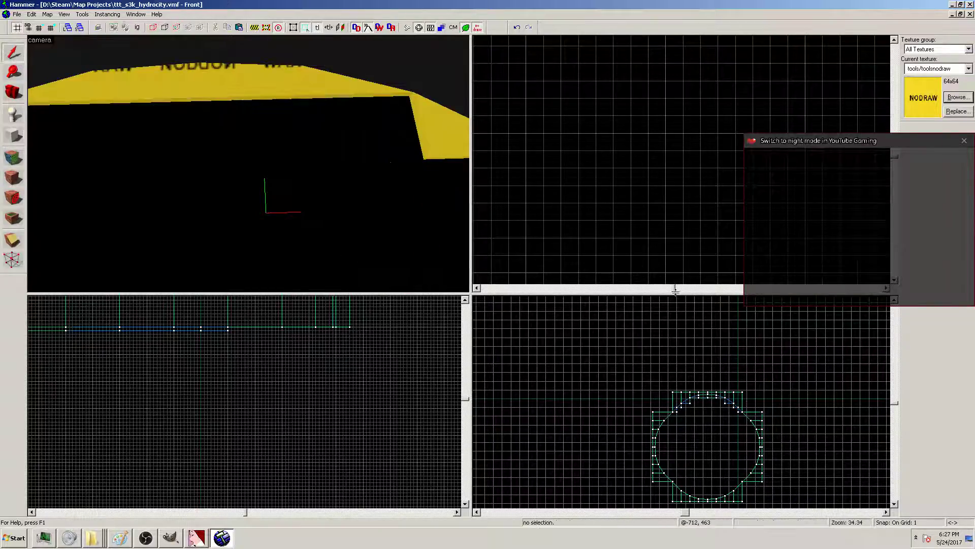
Resize the block outline in the top view to 96 by 16 units, spanning between the arc's stepped sides
scroll(747, 401, "up", 6)
scroll(595, 405, "up", 1)
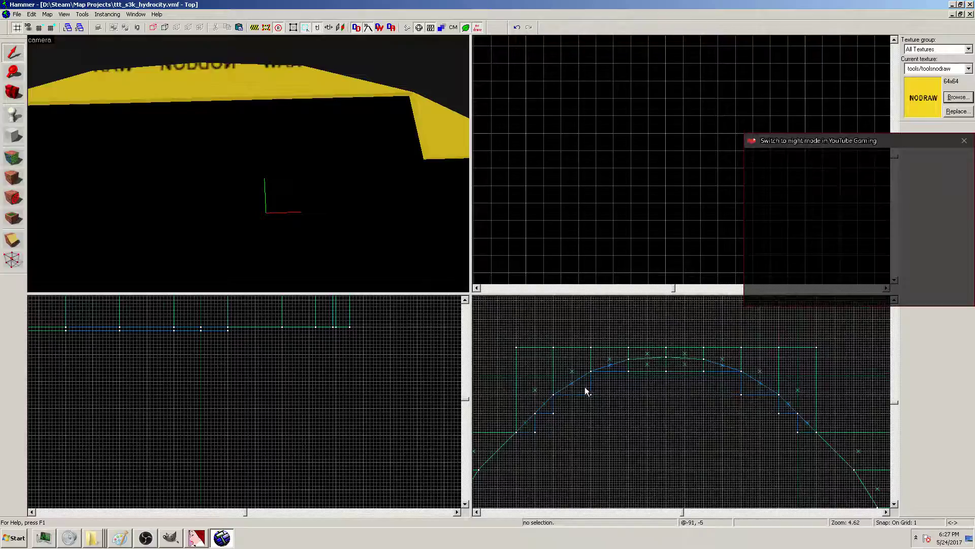
left_click(13, 134)
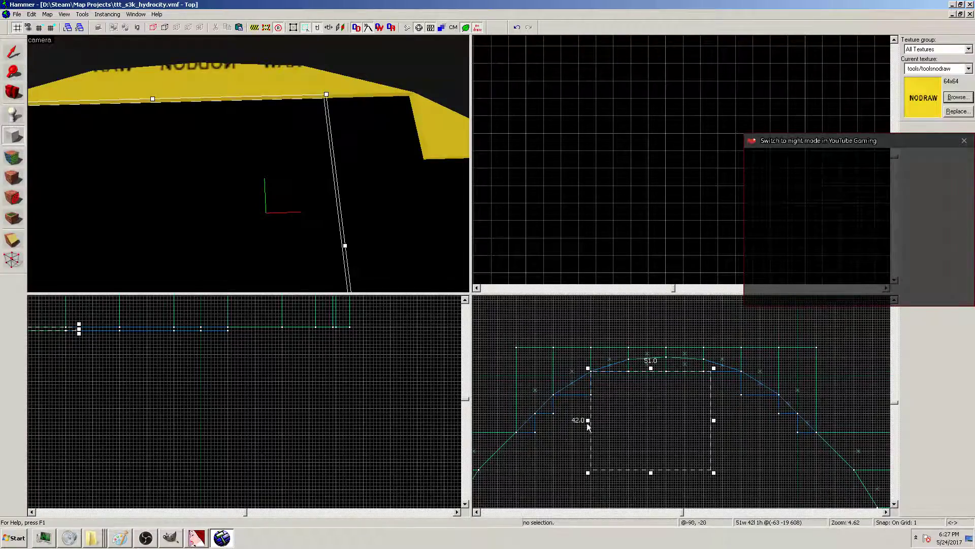
left_click_drag(649, 410, 612, 433)
left_click_drag(676, 496, 780, 423)
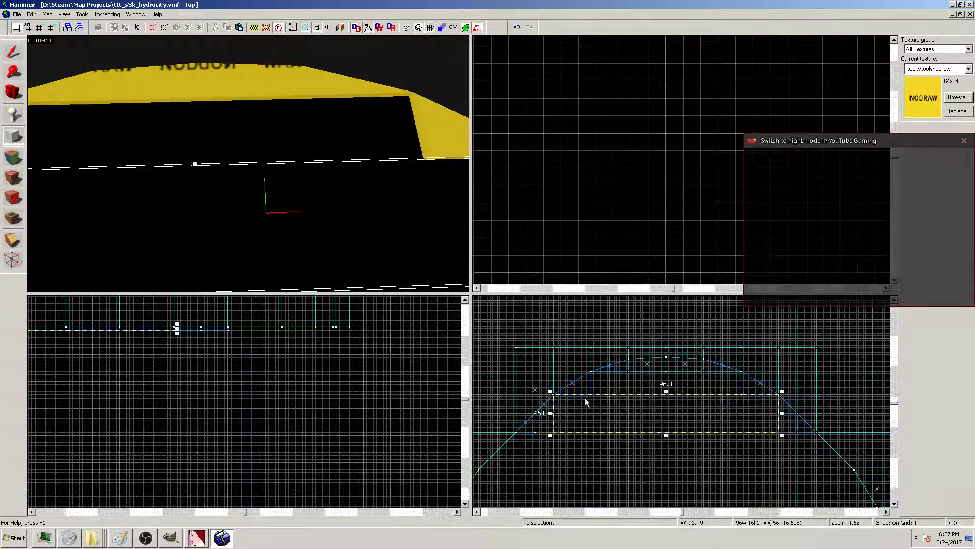
Create the nodraw brush from the 96 by 16 outline and select it in the 3D view
scroll(342, 190, "down", 3)
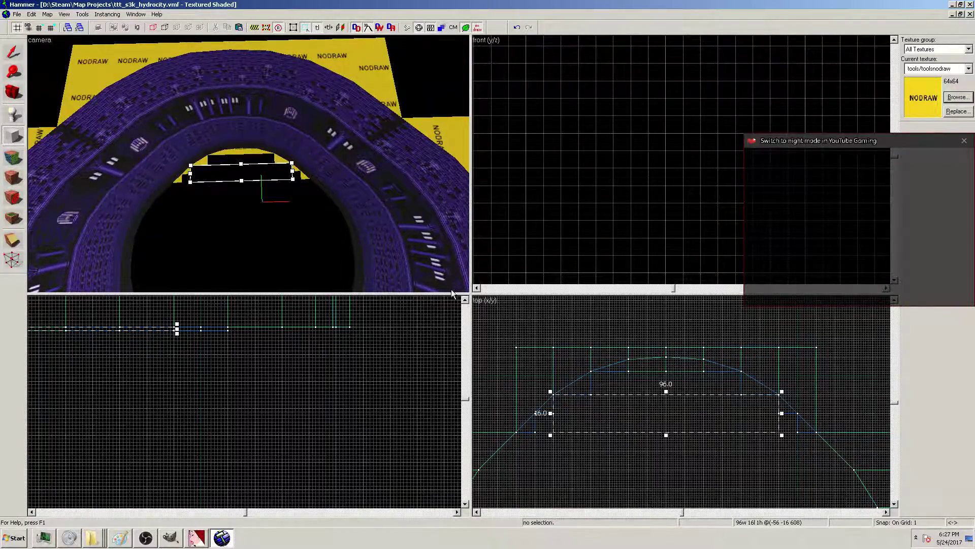
scroll(680, 382, "down", 1)
scroll(680, 386, "down", 1)
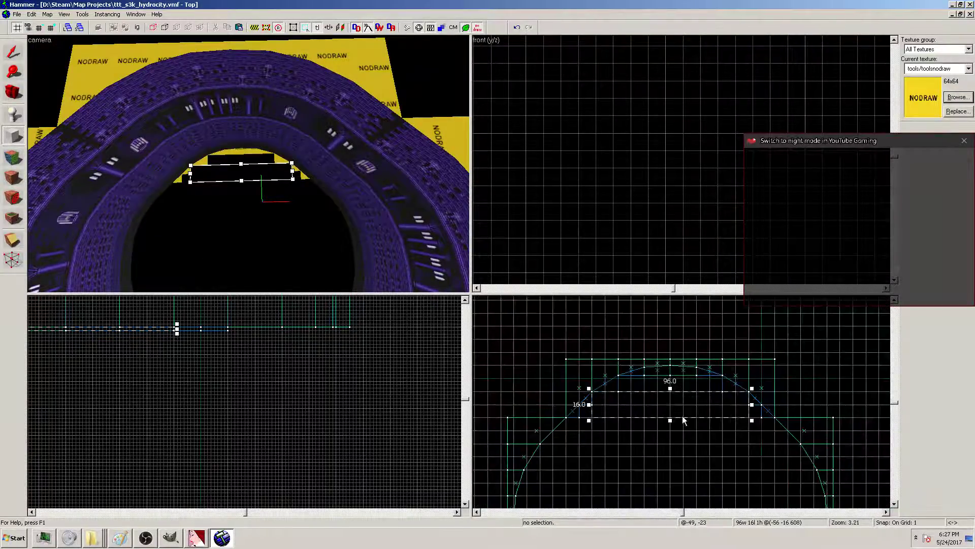
scroll(687, 407, "up", 3)
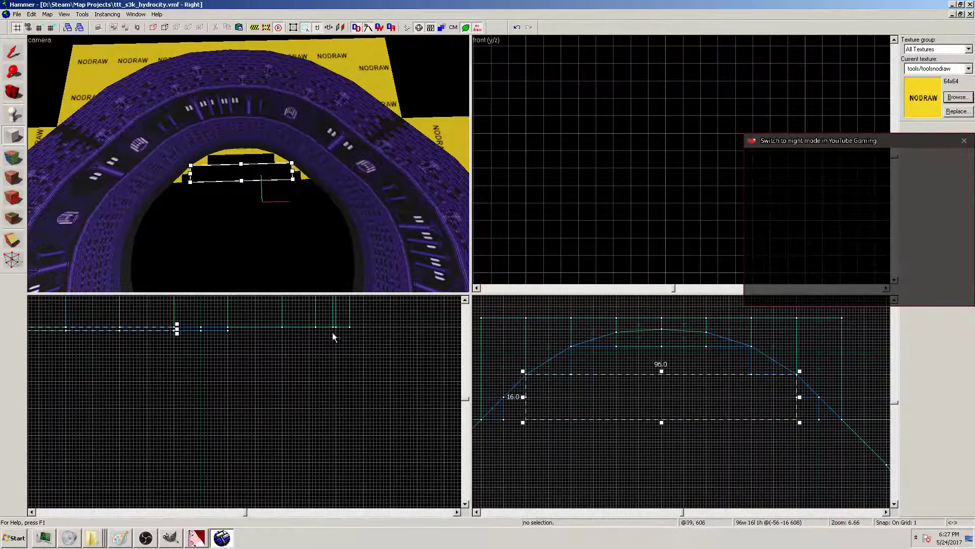
key("Return")
left_click(6, 58)
key("Escape")
left_click(238, 170)
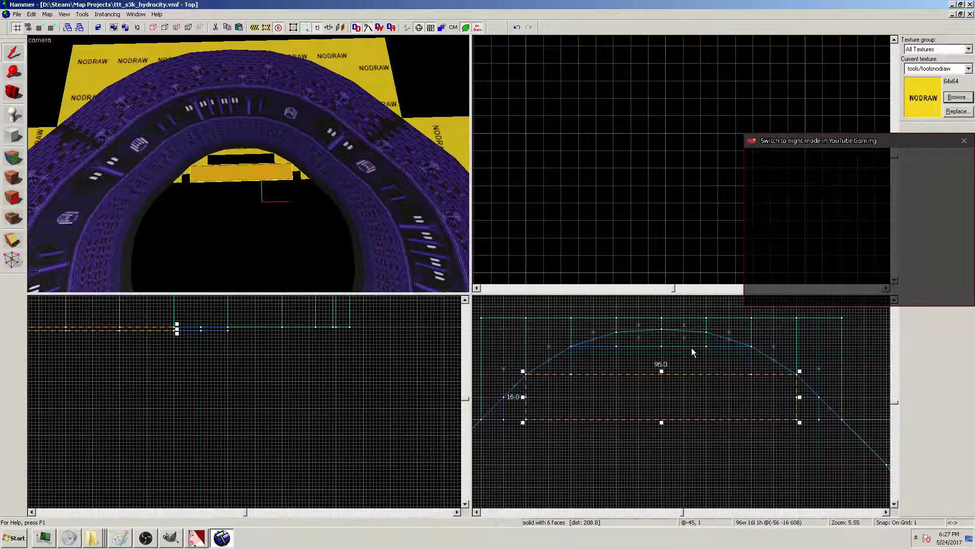
Shrink the new nodraw brush to an 8 by 8 unit block at the arc's upper-left step and deselect it
mouse_move(799, 422)
left_mouse_down()
mouse_move(496, 400)
mouse_move(512, 377)
mouse_move(535, 379)
left_mouse_up()
scroll(514, 374, "up", 1)
left_click(290, 236)
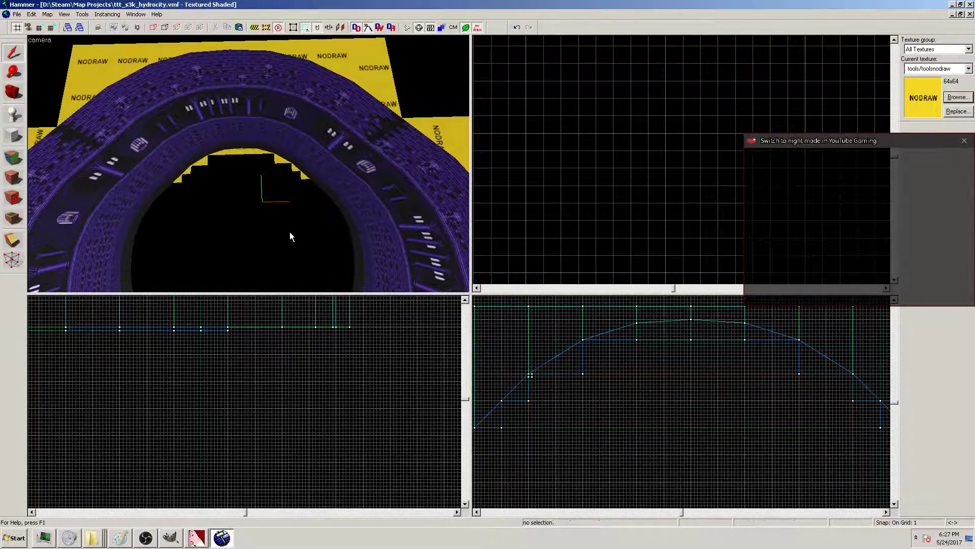
scroll(156, 150, "up", 3)
scroll(100, 157, "down", 3)
key("z")
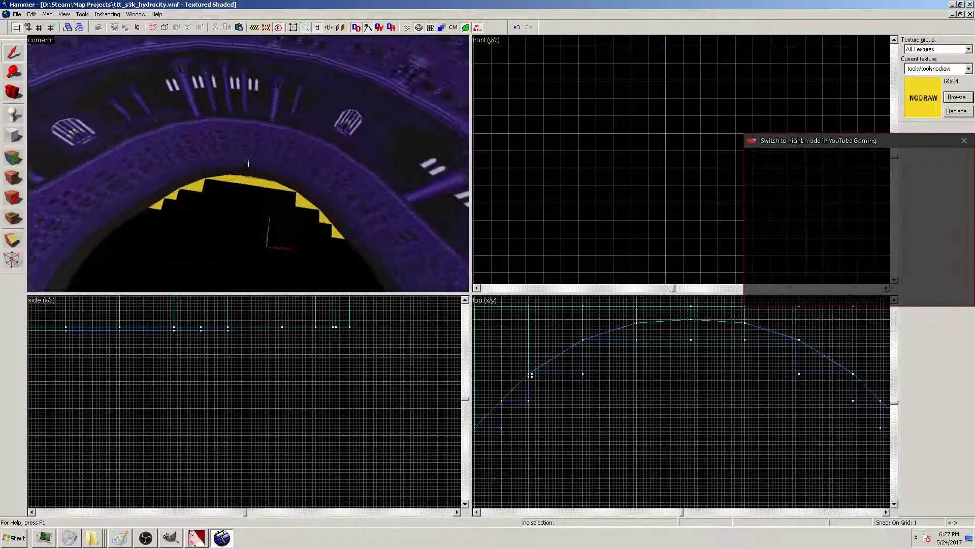
key("w")
key("w")
key("z")
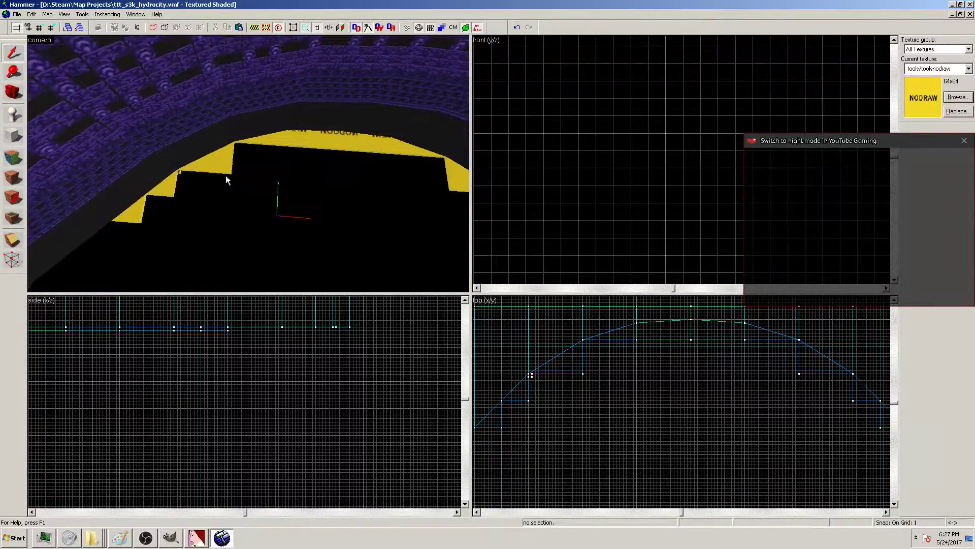
left_click(185, 175)
left_click_drag(536, 379, 558, 403)
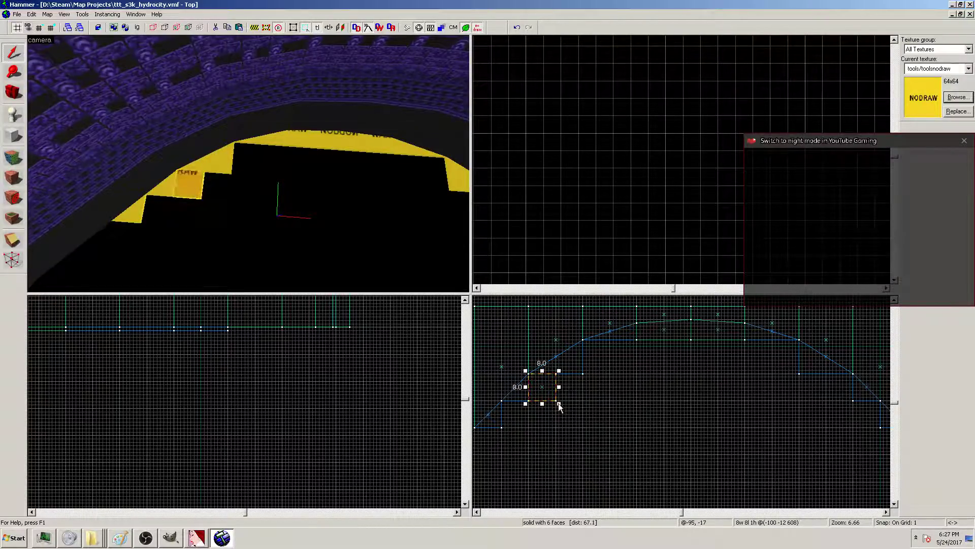
left_click(291, 196)
Fit the nodraw texture to the small block's visible face in the Face Edit Sheet and close it
left_click(82, 14)
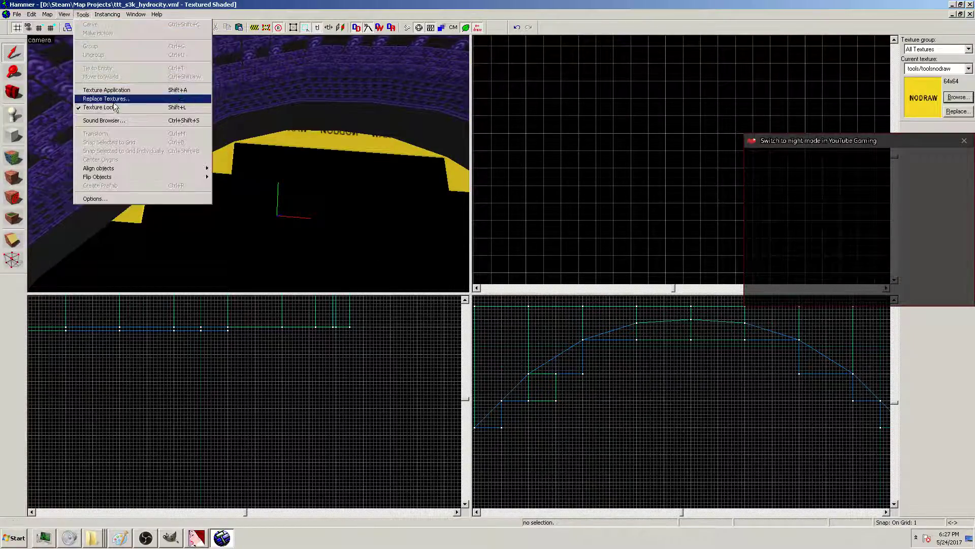
left_click(108, 90)
left_click(196, 195)
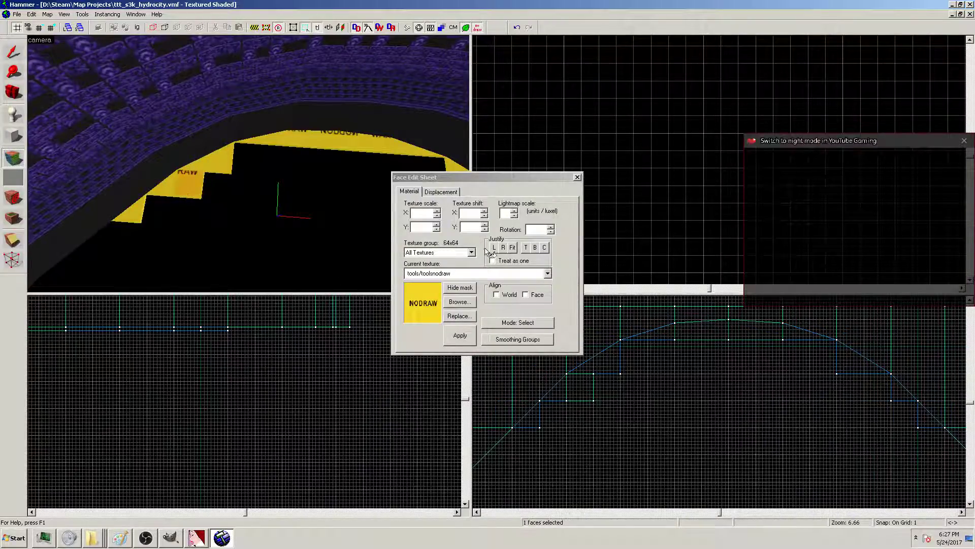
left_click(513, 247)
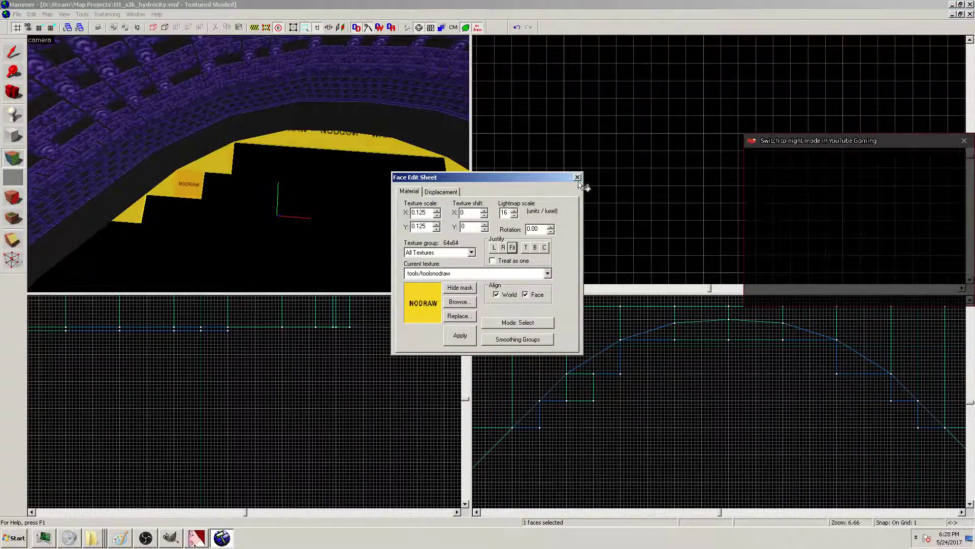
left_click(577, 178)
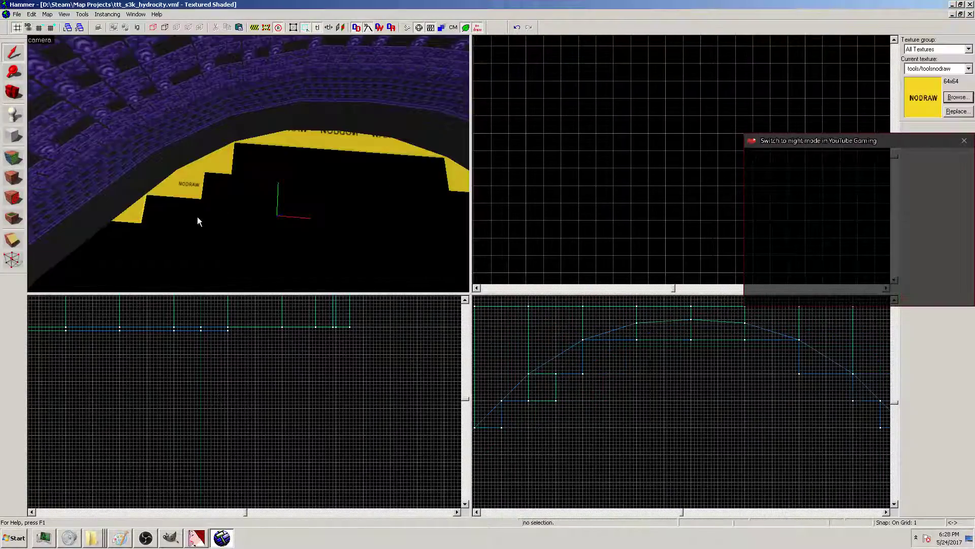
Stretch the small nodraw block to 96 by 16 units so it spans between the arc's stepped sides
left_click(13, 260)
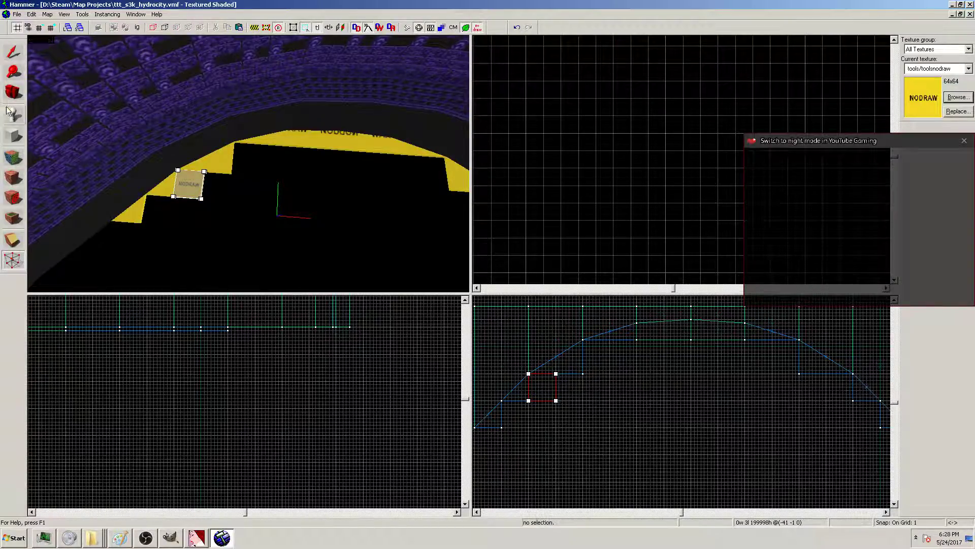
key("shift+s")
left_click_drag(560, 388, 853, 408)
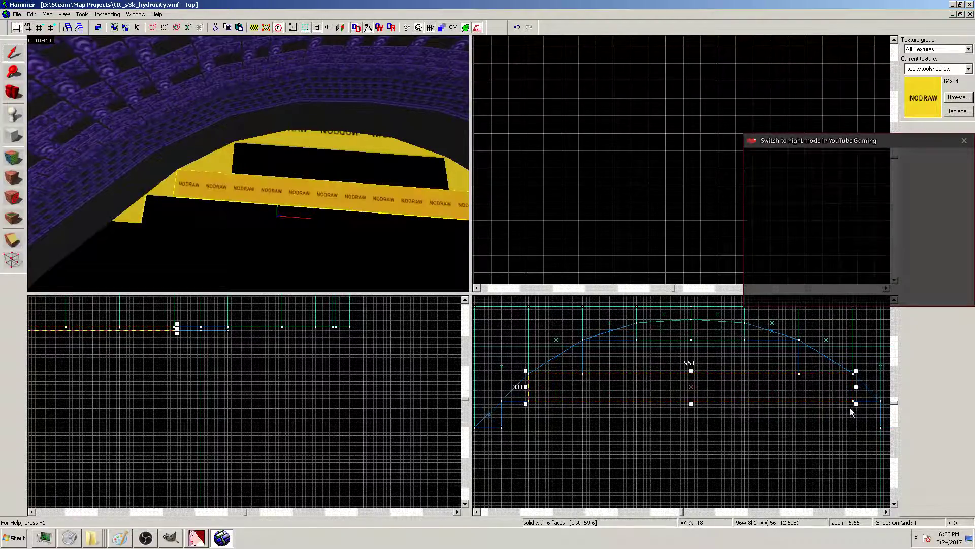
left_click_drag(691, 404, 700, 433)
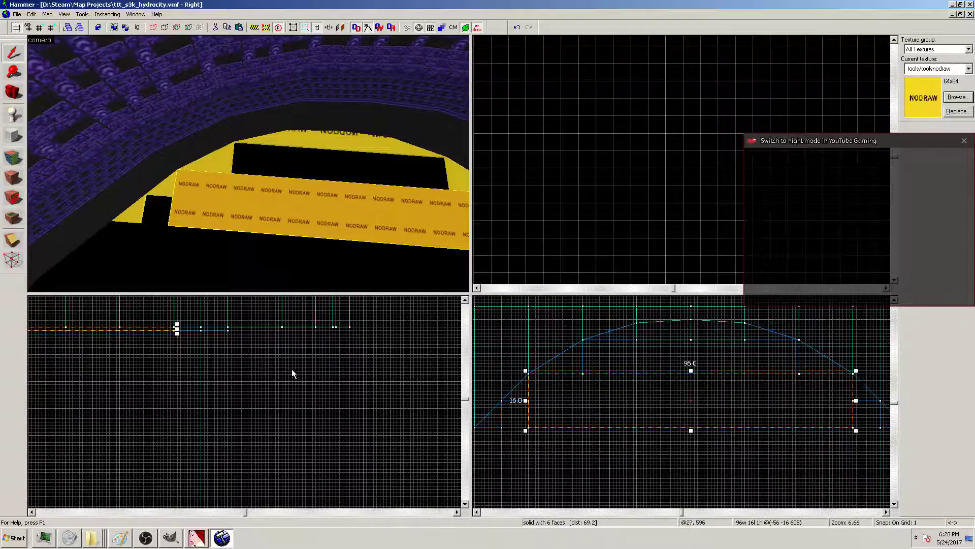
Duplicate the 96 by 16 nodraw brush and align the copy with the arc's next higher step at the same level
key("ctrl+c")
key("ctrl+v")
left_click_drag(638, 395, 729, 365)
left_click_drag(214, 399, 214, 328)
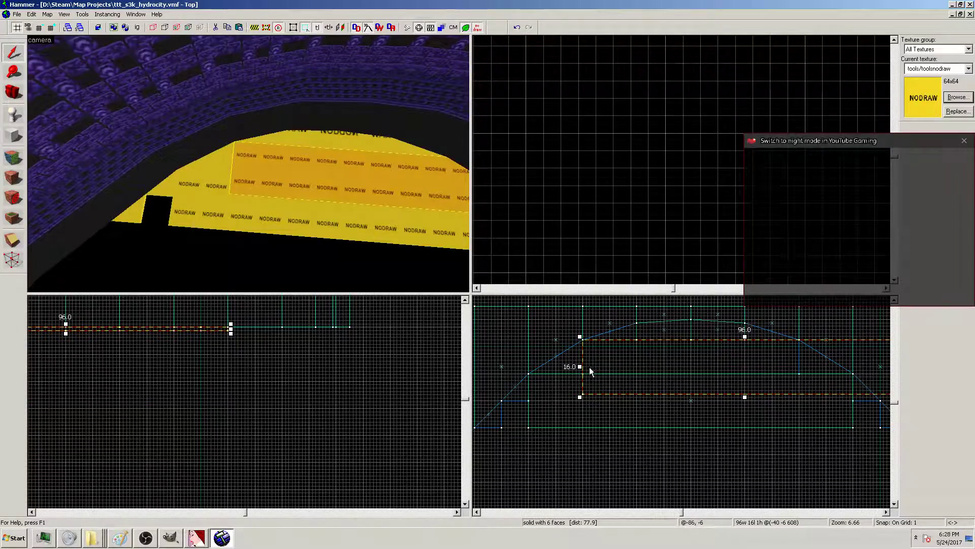
Resize the copied brush to 64 by 10 units, filling the gap between the arc's crown and the wider brush
left_click_drag(744, 399, 742, 376)
left_click_drag(745, 340, 744, 362)
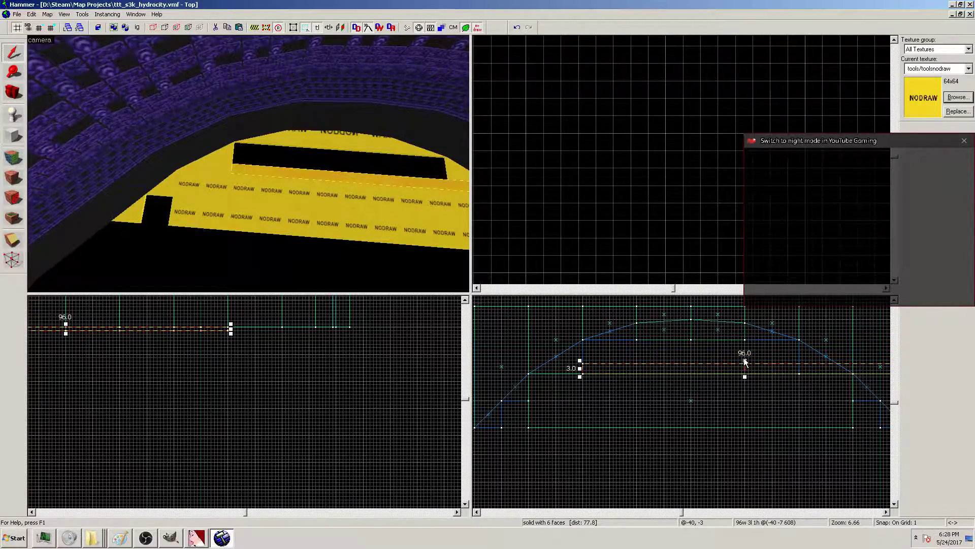
left_click(745, 357)
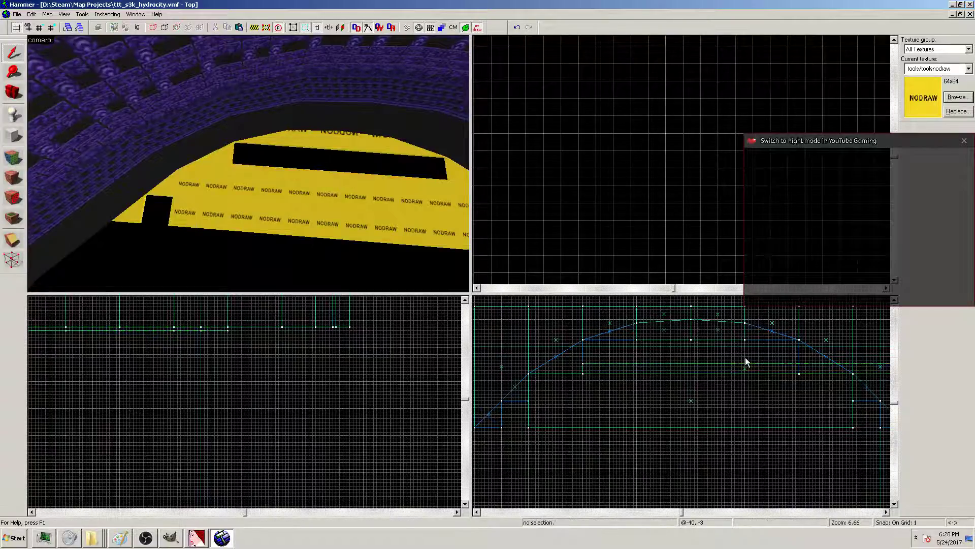
mouse_move(687, 351)
left_mouse_down()
mouse_move(713, 367)
mouse_move(746, 337)
left_mouse_up()
key("Return")
scroll(825, 358, "down", 5)
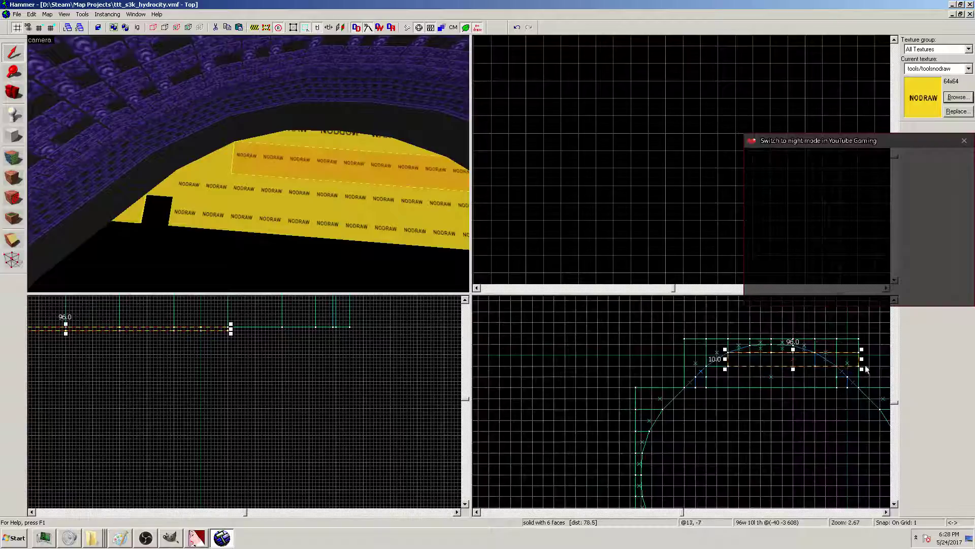
left_click_drag(861, 359, 824, 361)
scroll(816, 358, "up", 7)
key("Escape")
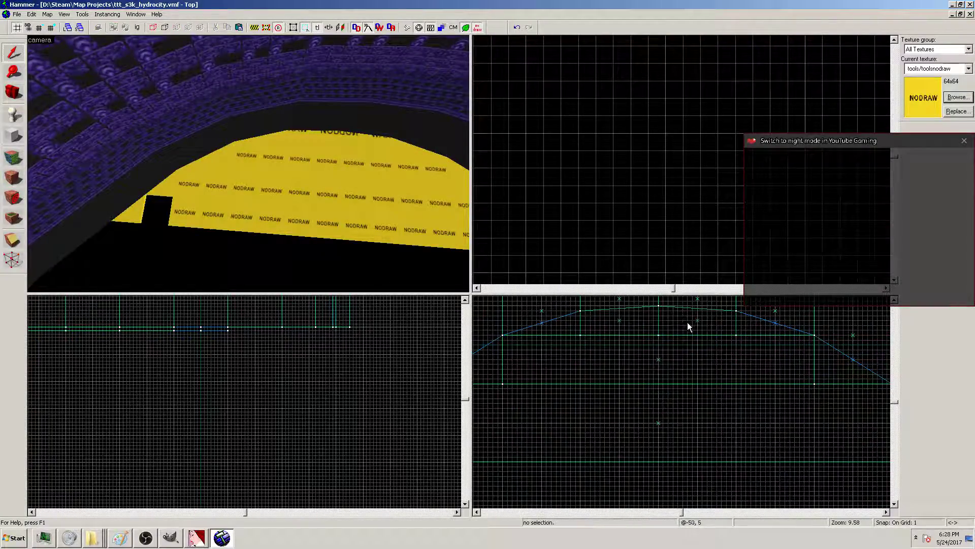
Duplicate the 64 by 10 nodraw brush and shrink the copy to 8 by 8 units near the upper arc's left end
left_click(306, 200)
left_click(322, 164)
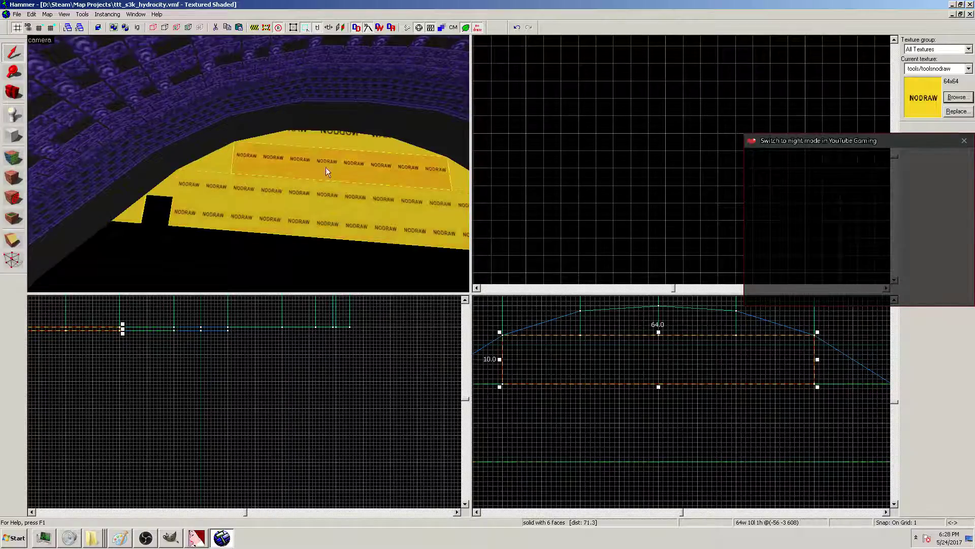
scroll(650, 431, "down", 5)
scroll(678, 415, "up", 2)
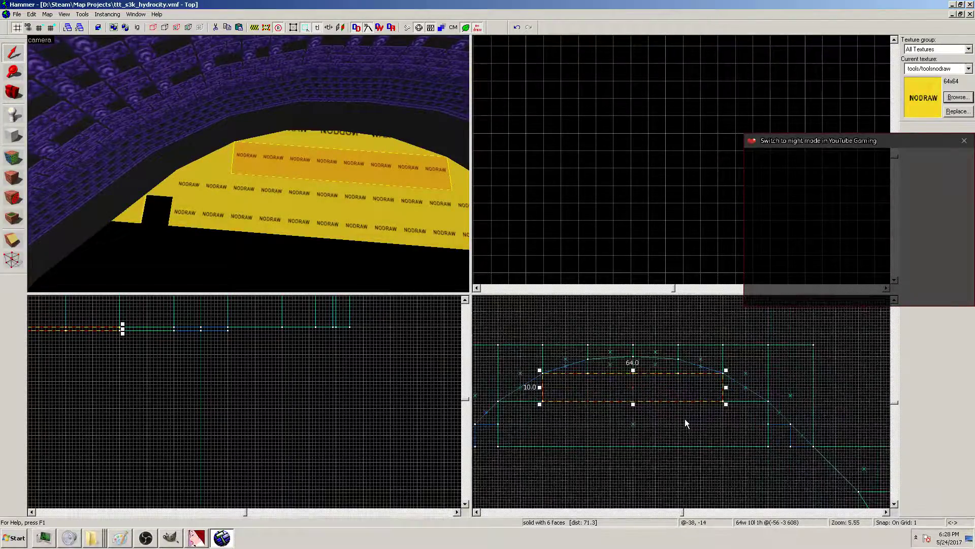
left_click_drag(581, 443, 565, 433)
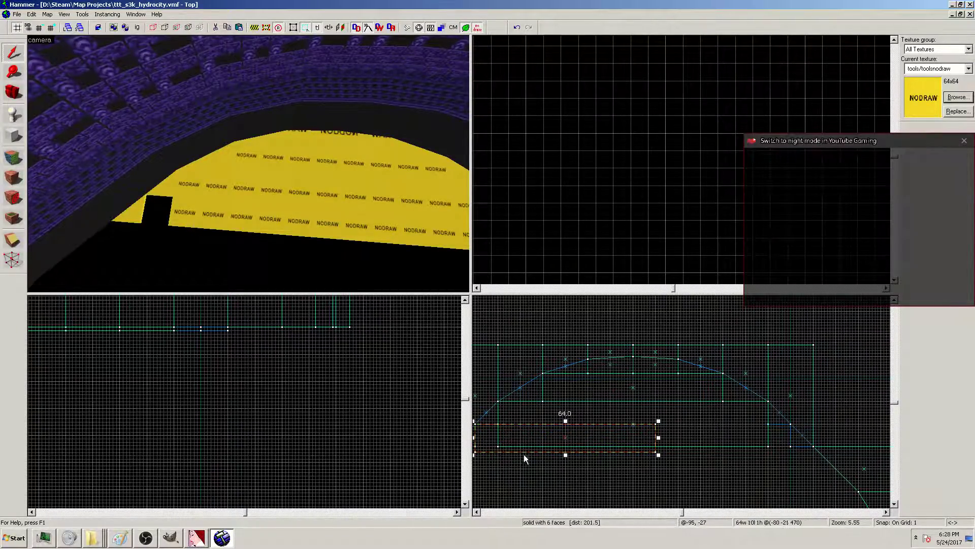
key("Escape")
left_click(638, 447)
key("Escape")
mouse_move(650, 452)
left_mouse_down()
mouse_move(666, 459)
mouse_move(501, 451)
mouse_move(474, 421)
left_mouse_up()
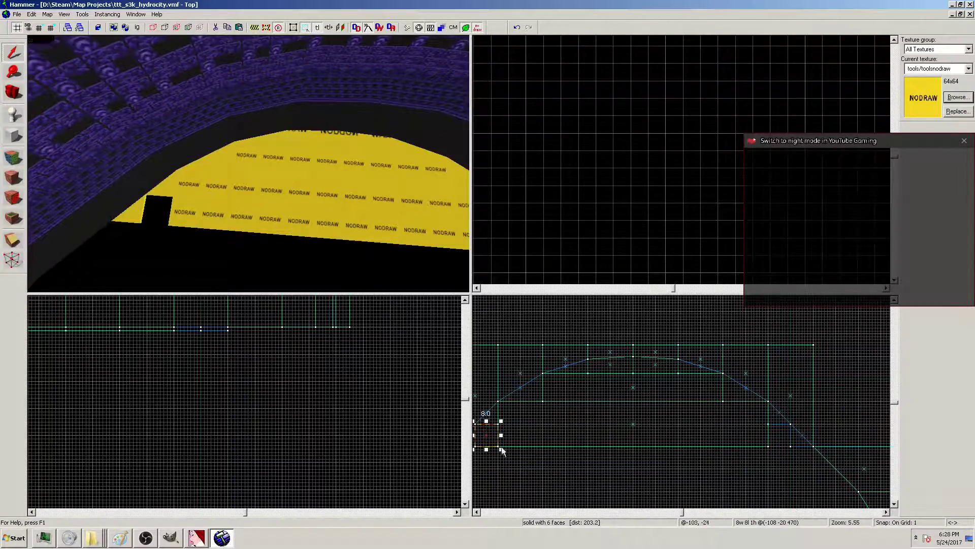
Raise the 8 by 8 nodraw block to the other fill brushes' level and fit it into the gap at the arc's left end
mouse_move(192, 359)
middle_mouse_down()
mouse_move(111, 348)
mouse_move(489, 360)
mouse_move(425, 371)
middle_mouse_up()
scroll(197, 399, "down", 10)
scroll(136, 466, "up", 4)
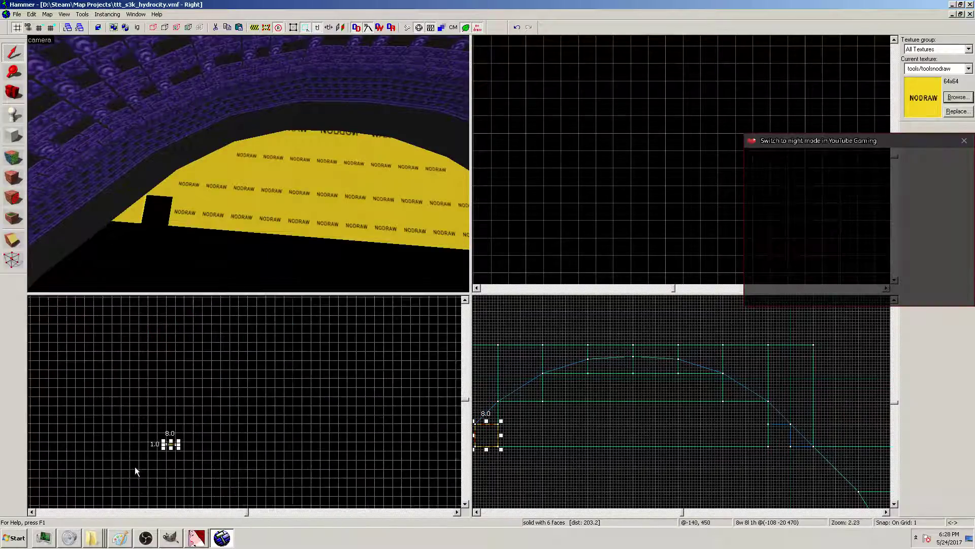
scroll(185, 441, "up", 4)
mouse_move(156, 443)
left_mouse_down()
mouse_move(148, 213)
mouse_move(137, 198)
mouse_move(5, 239)
mouse_move(2, 258)
mouse_move(191, 338)
mouse_move(181, 369)
left_mouse_up()
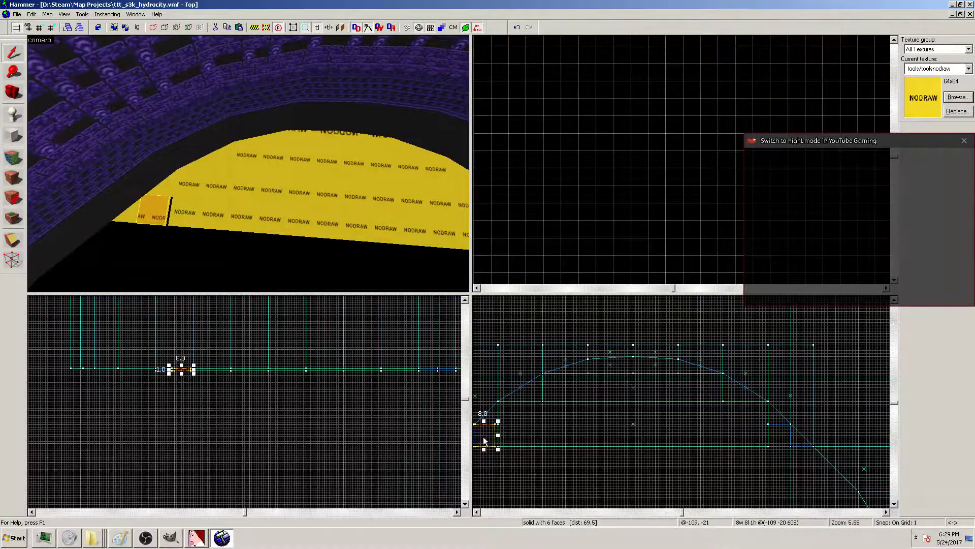
scroll(485, 422, "up", 6)
left_click_drag(487, 421, 500, 427)
scroll(507, 451, "down", 5)
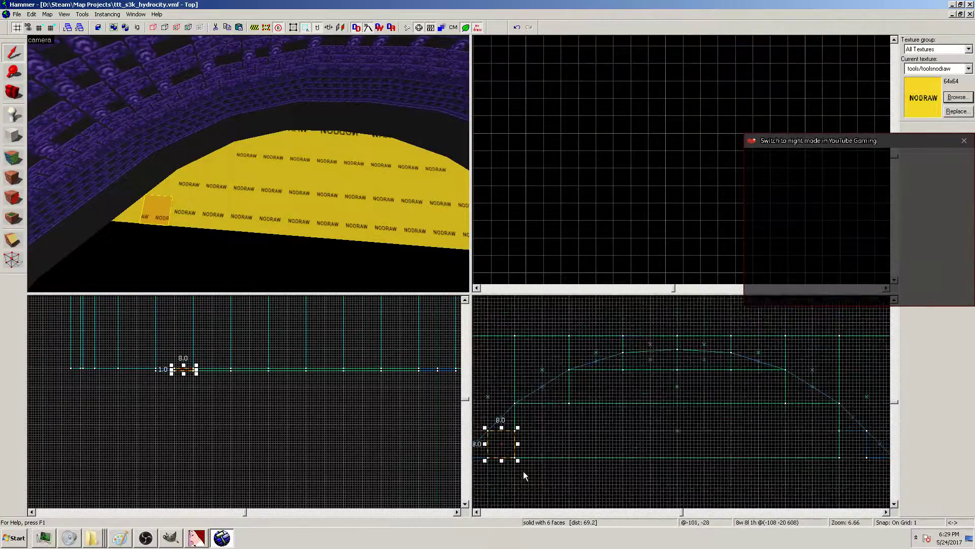
left_click(518, 472)
Duplicate the 8 by 8 nodraw block into the matching gap at the arc's right end, level with the other fill brushes
scroll(629, 465, "down", 1)
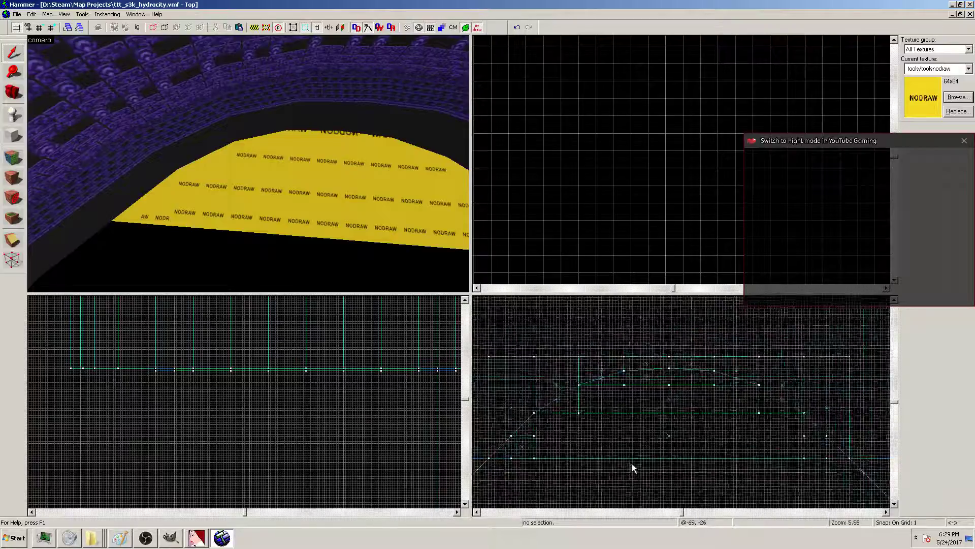
scroll(650, 465, "down", 1)
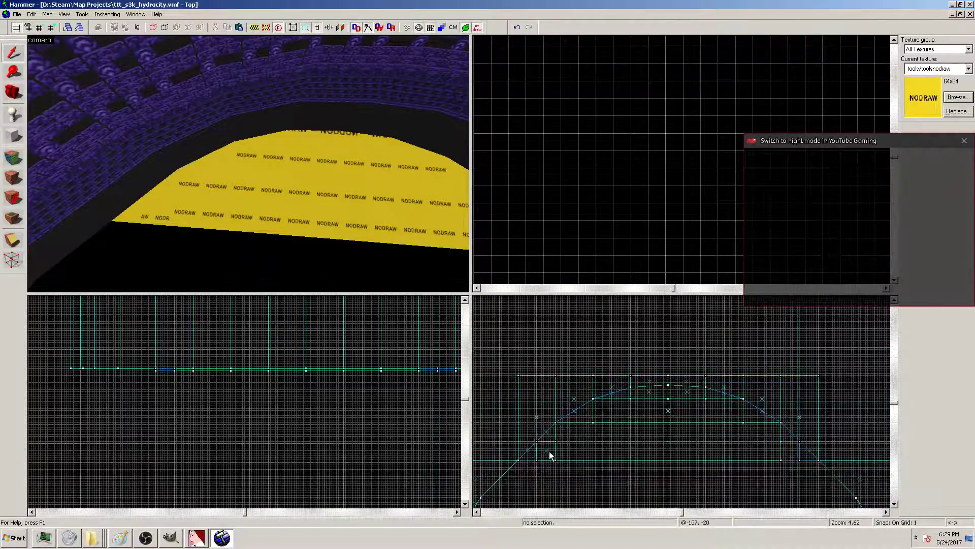
left_click(546, 451)
key("ctrl+c")
key("ctrl+v")
mouse_move(557, 449)
left_mouse_down()
mouse_move(773, 460)
mouse_move(789, 451)
left_mouse_up()
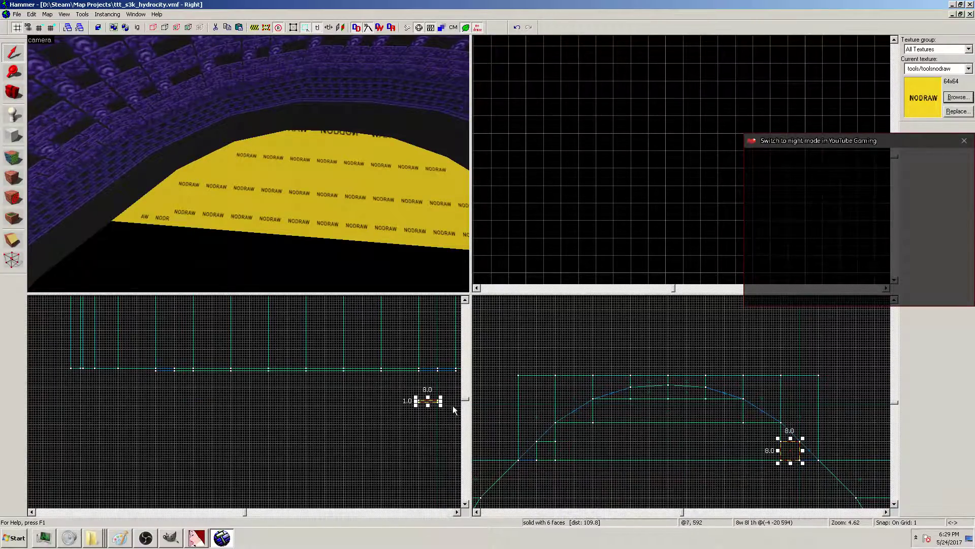
mouse_move(435, 399)
left_mouse_down()
mouse_move(444, 367)
mouse_move(435, 369)
left_mouse_up()
key("Escape")
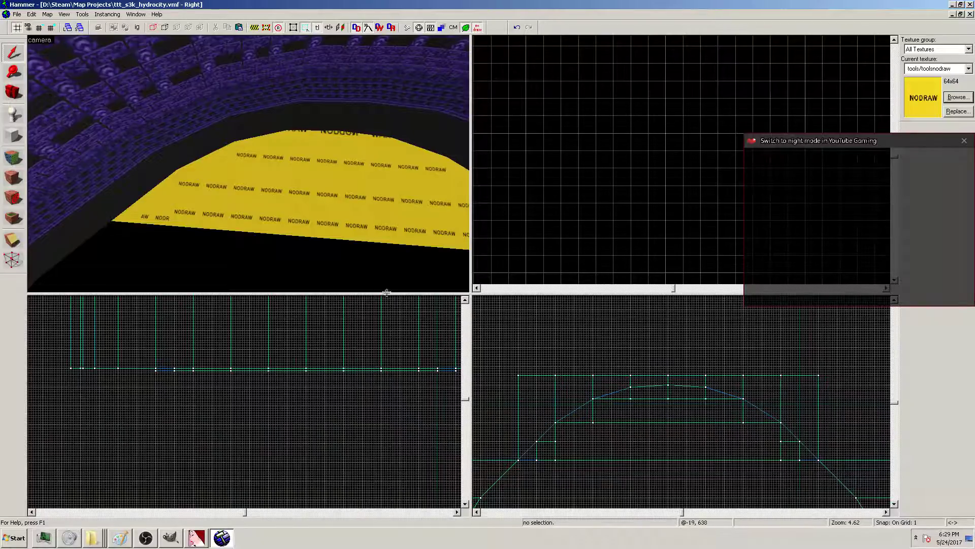
Select all the nodraw brushes filling the upper arc and paste a copy of them inside the ring
key("z")
key("s")
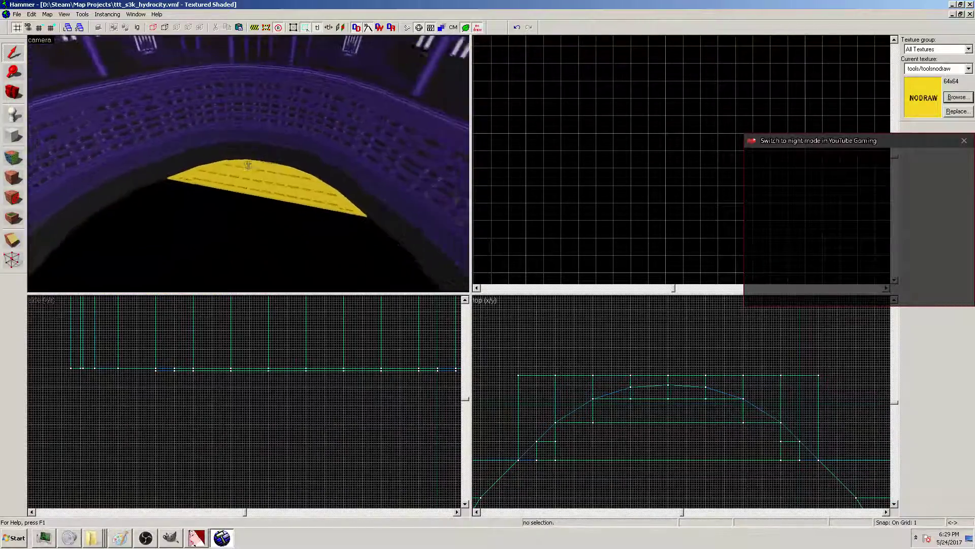
key("s")
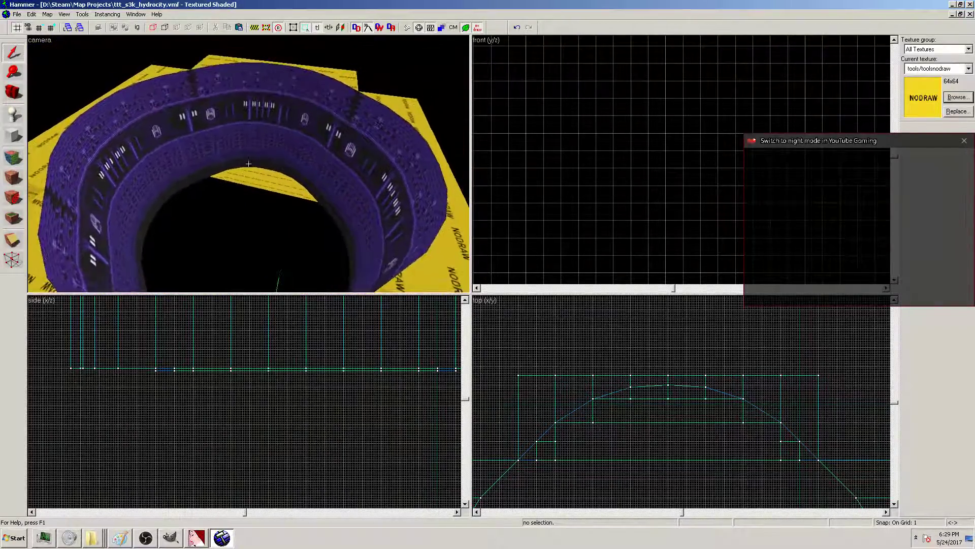
key("z")
scroll(772, 464, "down", 3)
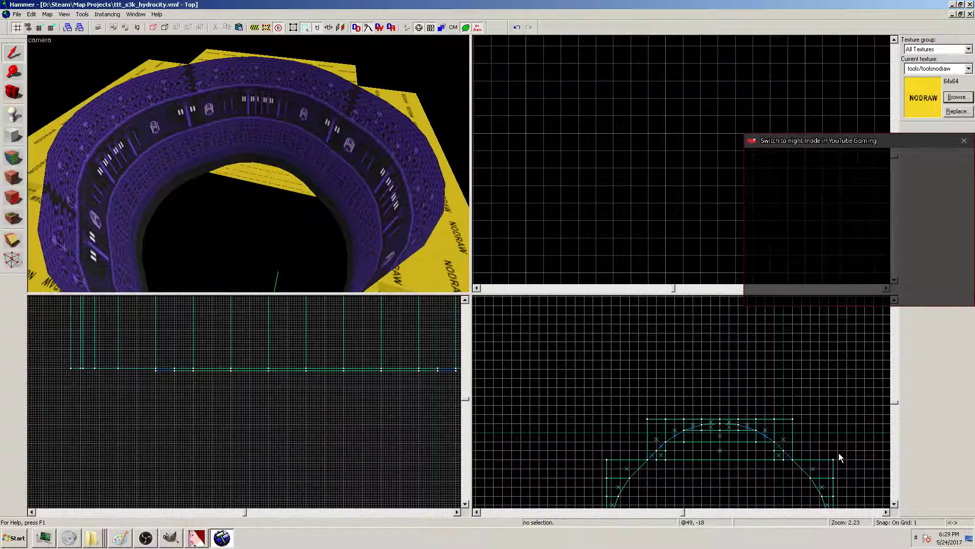
mouse_move(156, 386)
left_mouse_down()
mouse_move(464, 375)
mouse_move(439, 368)
left_mouse_up()
key("Return")
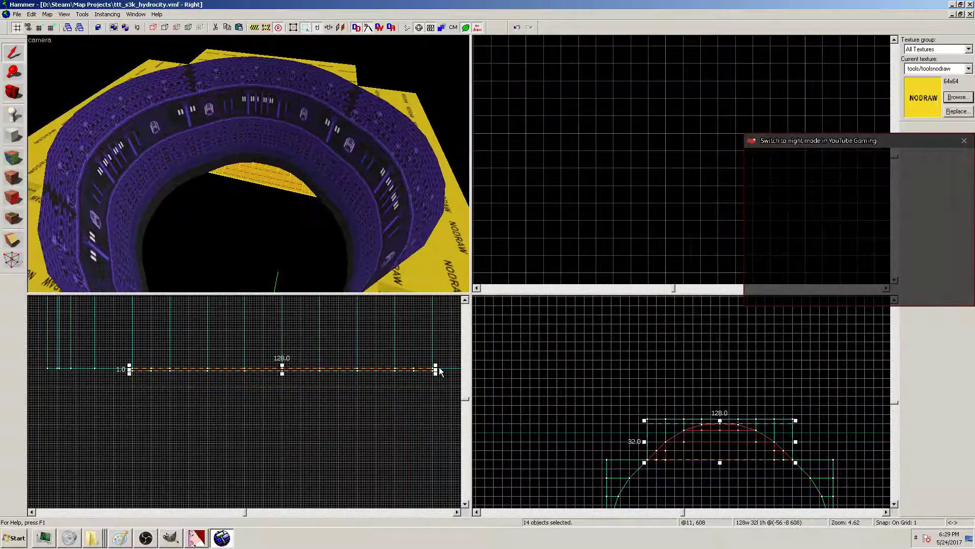
scroll(819, 441, "down", 4)
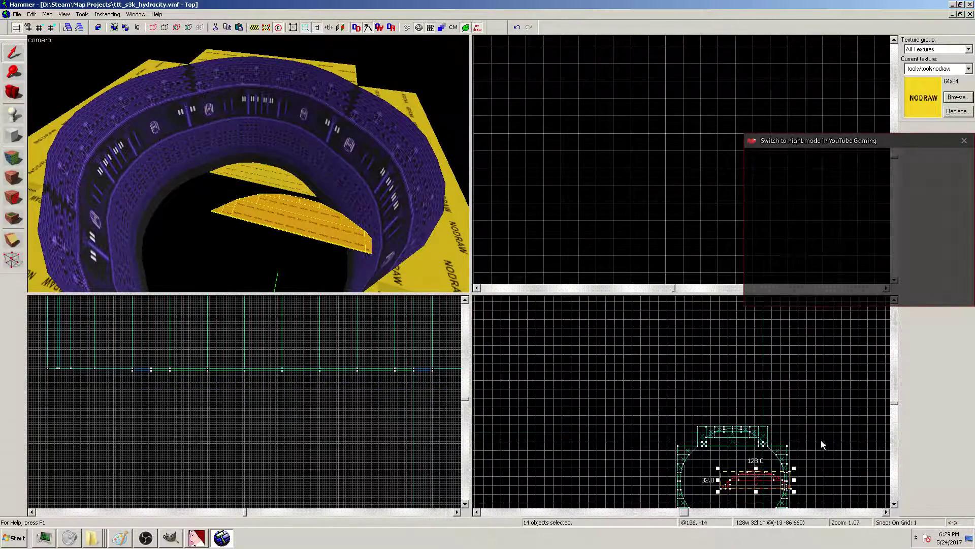
left_click(896, 458)
Rotate the copied arc fill 90 degrees clockwise in the top view so its curved side faces the ring's right arc
left_click(741, 373)
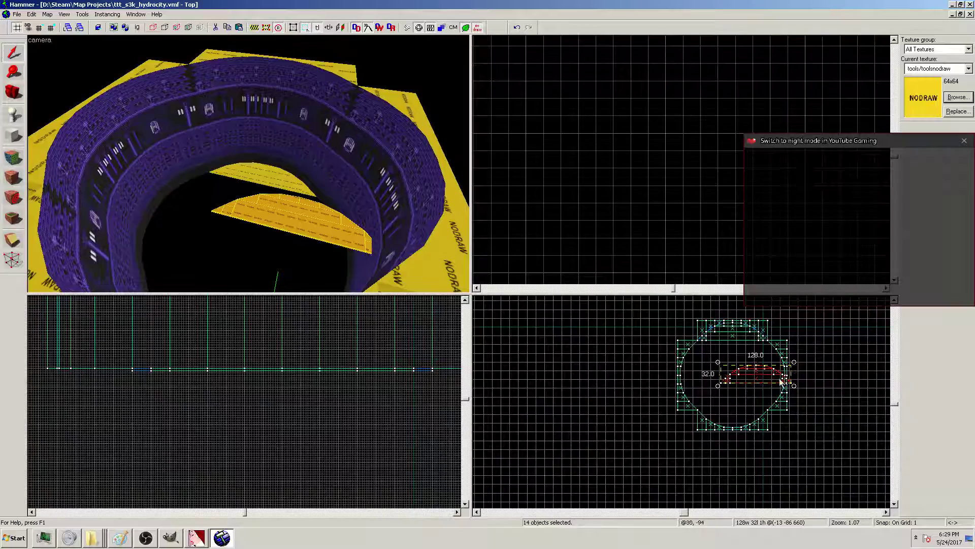
left_click_drag(793, 385, 757, 399)
scroll(748, 429, "up", 4)
scroll(748, 403, "up", 5)
scroll(754, 398, "up", 4)
scroll(754, 364, "down", 4)
scroll(841, 378, "down", 10)
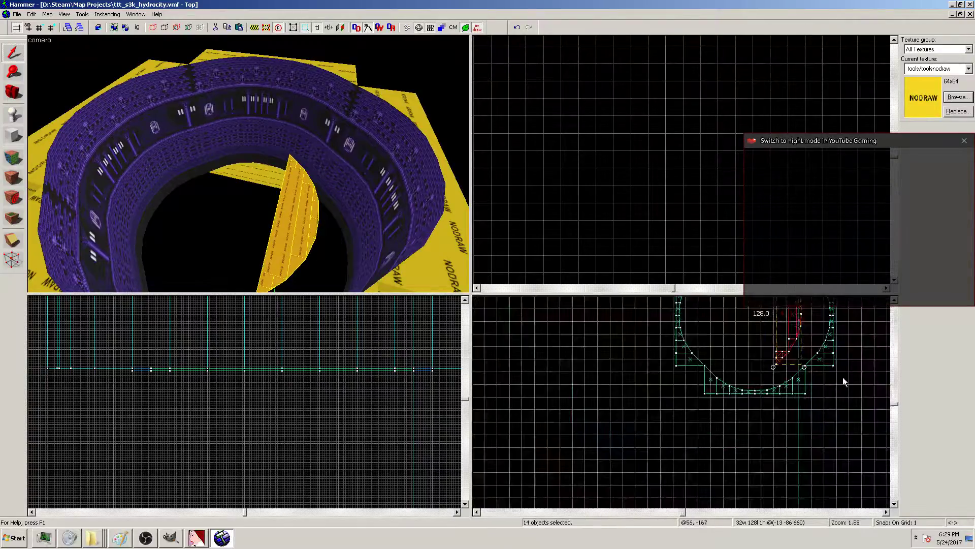
Move the rotated fill against the ring's right arc, aligning its corner with the end of the upper fill
scroll(810, 333, "up", 4)
scroll(808, 333, "up", 4)
left_click_drag(782, 349, 835, 350)
scroll(837, 350, "up", 9)
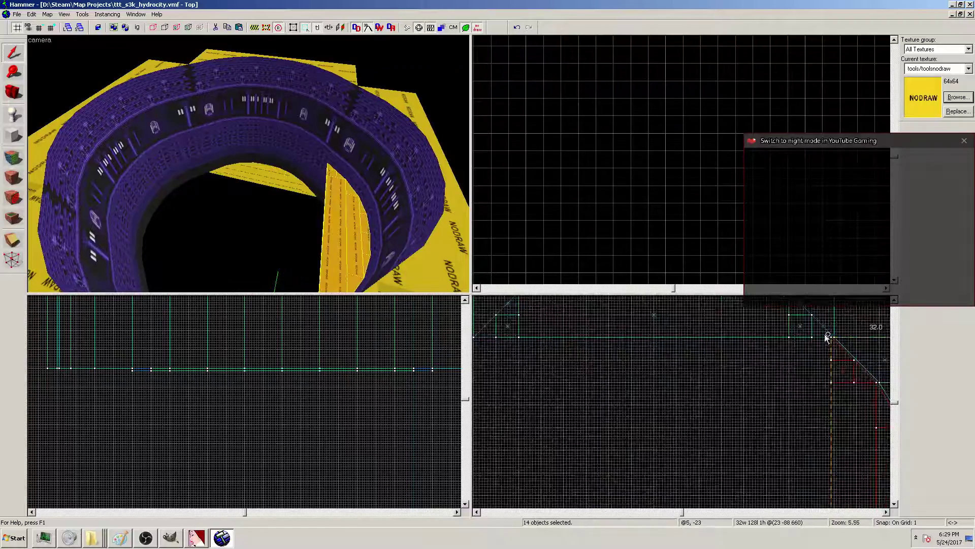
key("Escape")
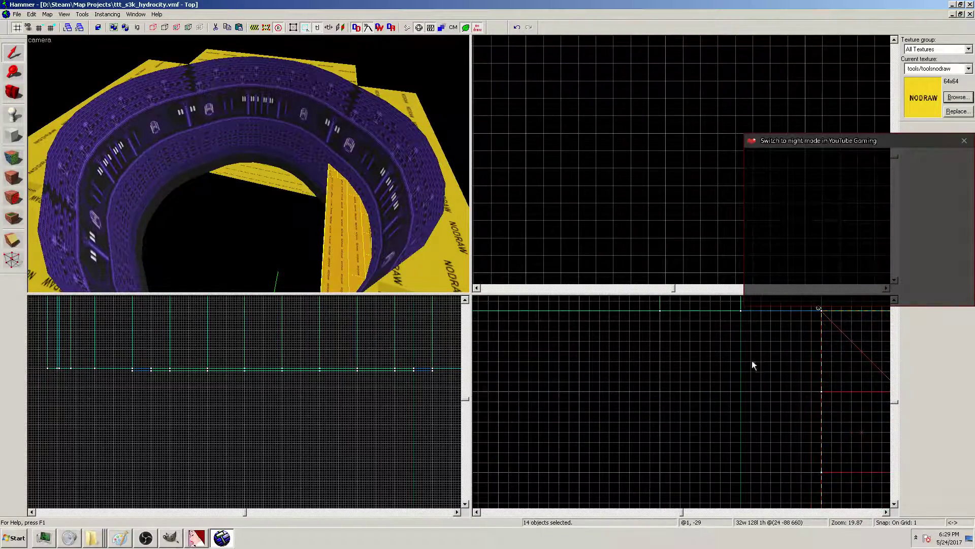
scroll(757, 360, "down", 11)
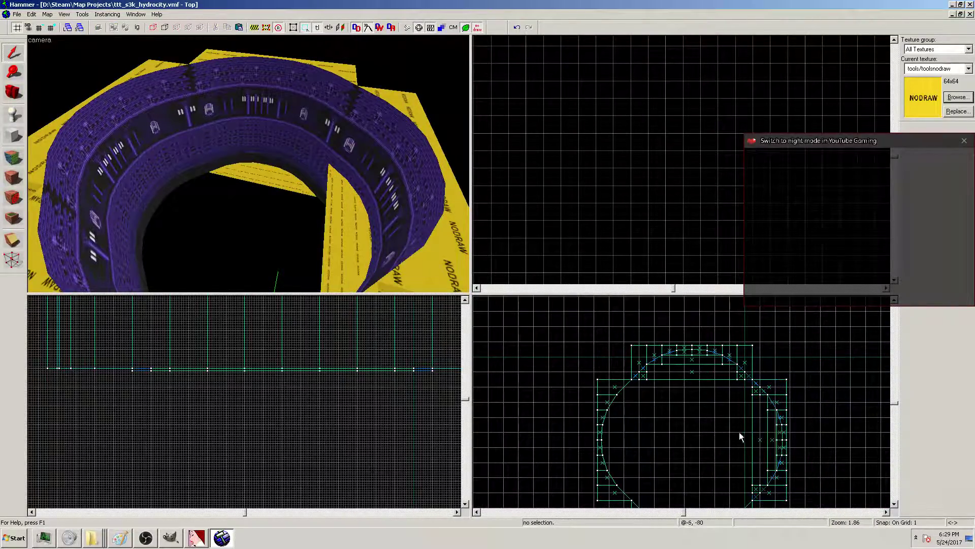
scroll(739, 431, "down", 3)
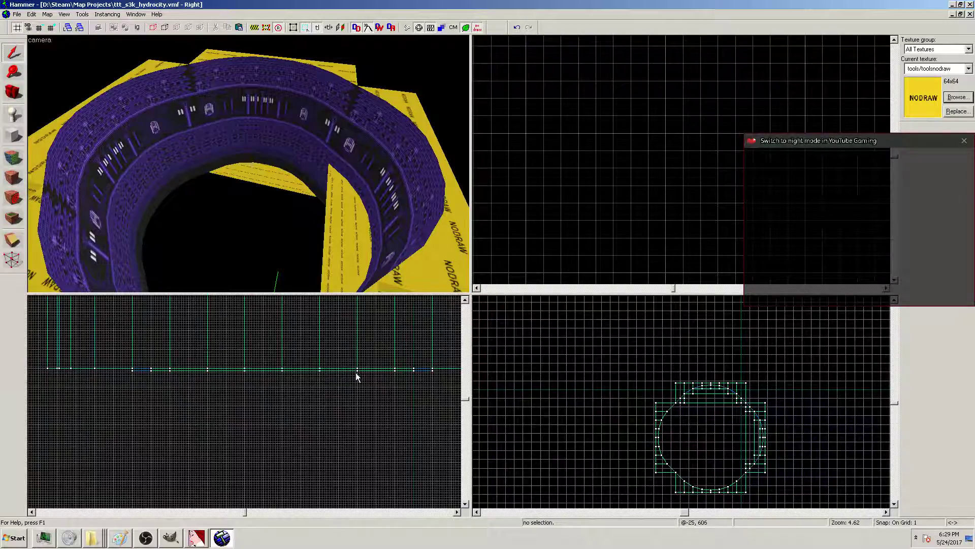
Reselect the right arc's fill and lower it to the same level as the upper fill
scroll(358, 374, "down", 11)
key("ctrl+z")
scroll(380, 356, "up", 11)
mouse_move(381, 355)
left_mouse_down()
mouse_move(378, 478)
mouse_move(387, 474)
mouse_move(381, 466)
left_mouse_up()
scroll(376, 487, "up", 4)
scroll(364, 462, "up", 7)
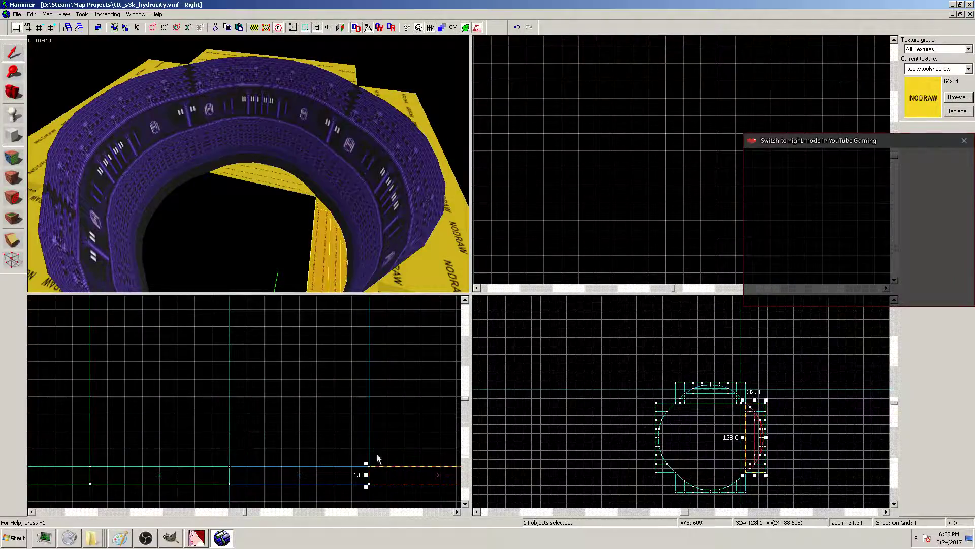
key("Escape")
Duplicate the upper and right arc fills together and flip the copy both vertically and horizontally
scroll(316, 364, "down", 11)
mouse_move(405, 403)
left_mouse_down()
mouse_move(11, 388)
mouse_move(90, 392)
left_mouse_up()
key("ctrl+c")
key("ctrl+v")
right_click(717, 366)
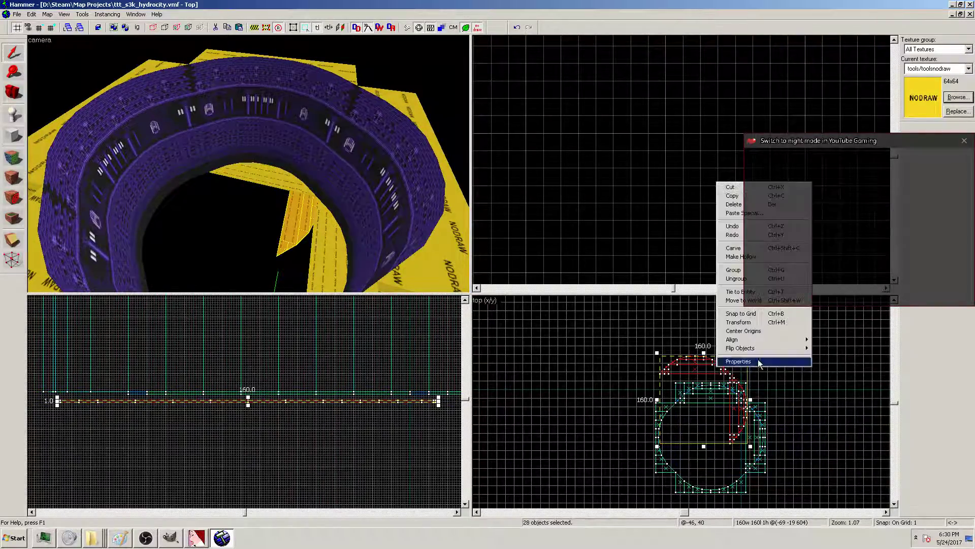
mouse_move(777, 348)
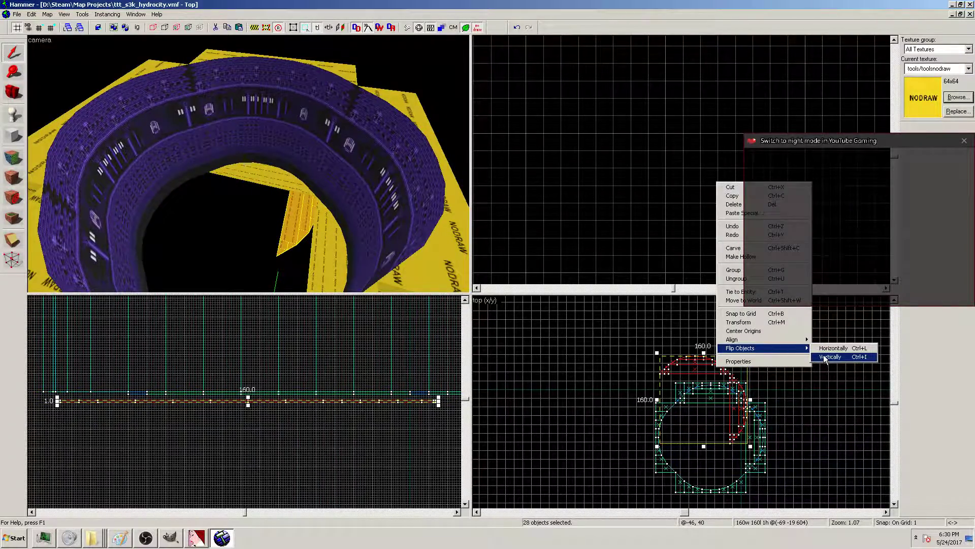
left_click(824, 357)
right_click(741, 396)
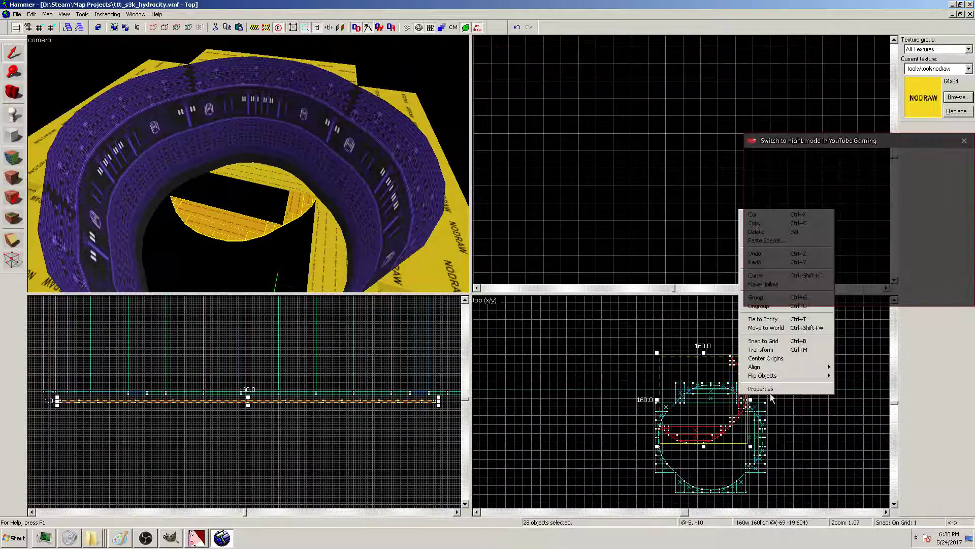
mouse_move(767, 376)
left_click(863, 375)
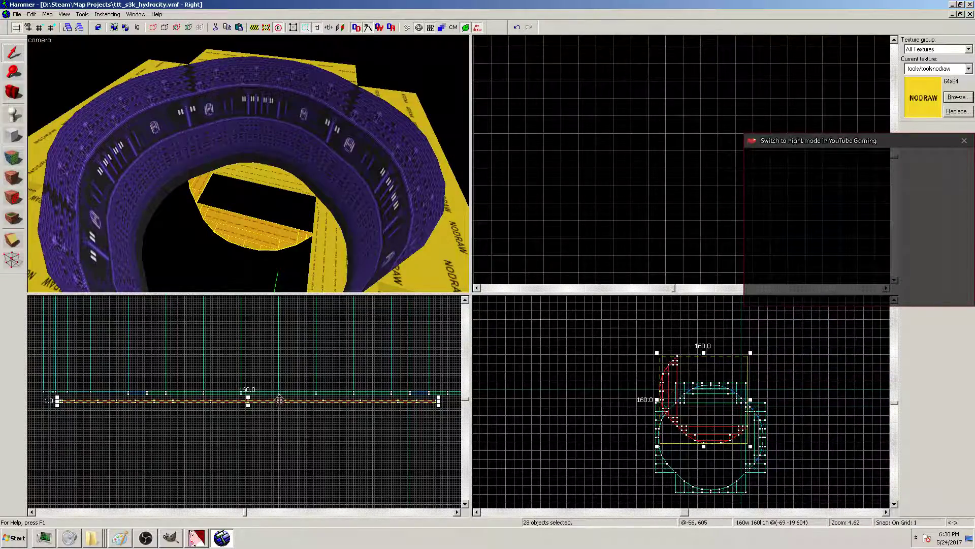
Align the flipped copy with the existing fills' level and fit it against the ring's left and lower arcs
left_click_drag(292, 405, 285, 396)
left_click_drag(661, 407, 663, 452)
scroll(695, 477, "up", 5)
scroll(636, 453, "up", 14)
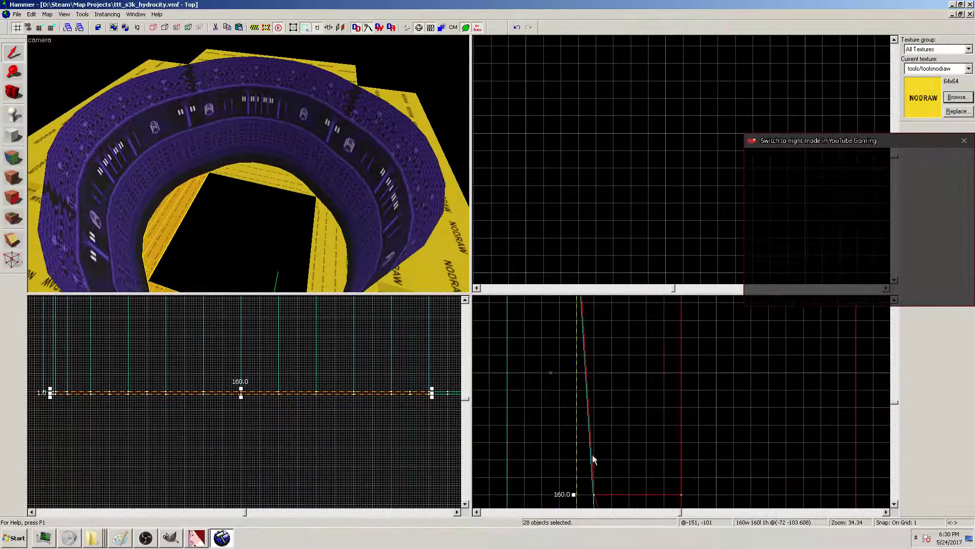
left_click(894, 452)
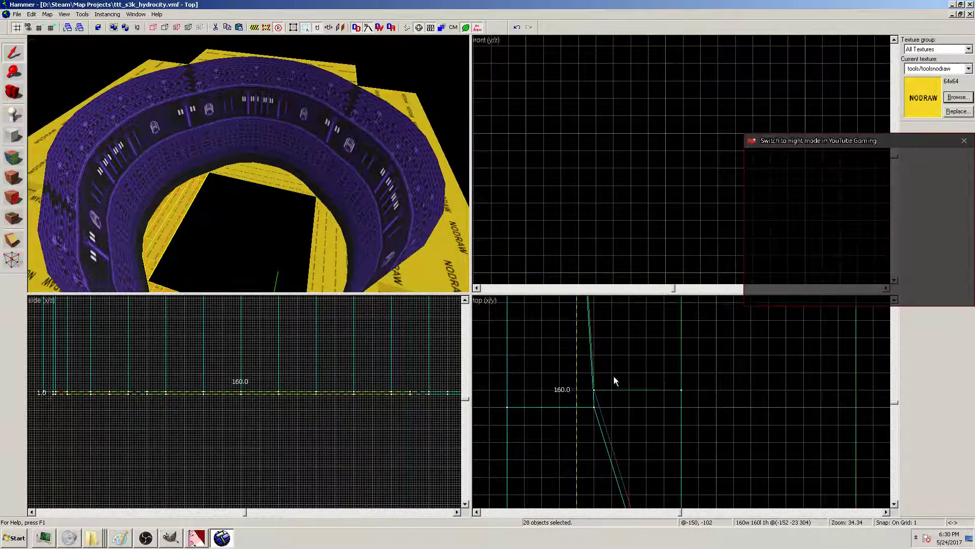
left_click(615, 391)
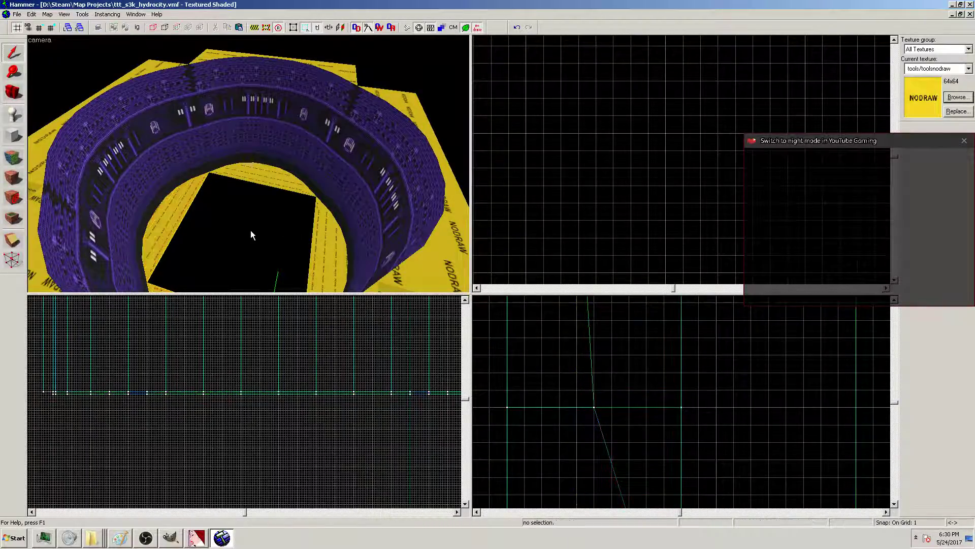
Create a 128 by 128 by 1 unit nodraw block covering the square opening between the four arc fills
key("z")
key("s")
key("z")
left_click(8, 135)
scroll(743, 368, "down", 5)
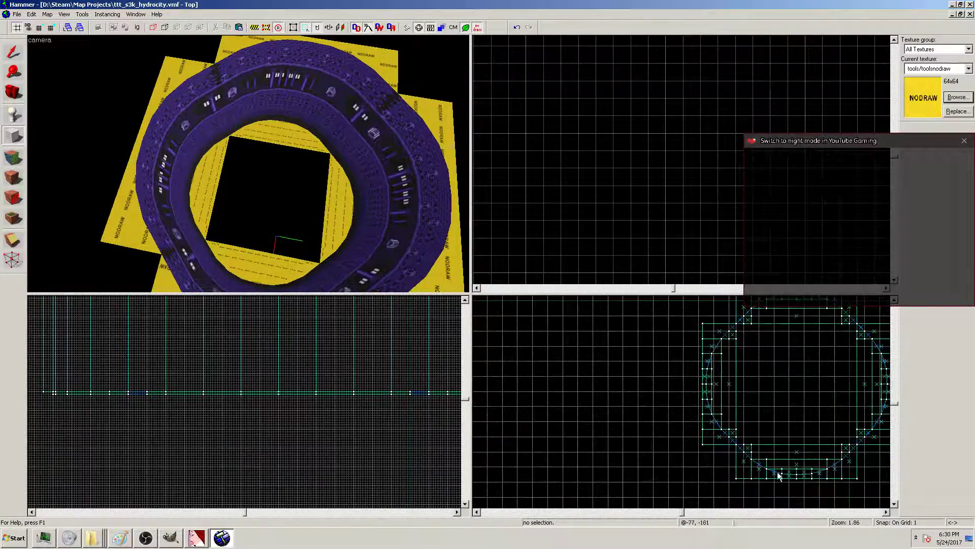
left_click_drag(751, 327, 859, 449)
scroll(859, 447, "up", 4)
scroll(636, 309, "up", 8)
left_click_drag(669, 363, 543, 320)
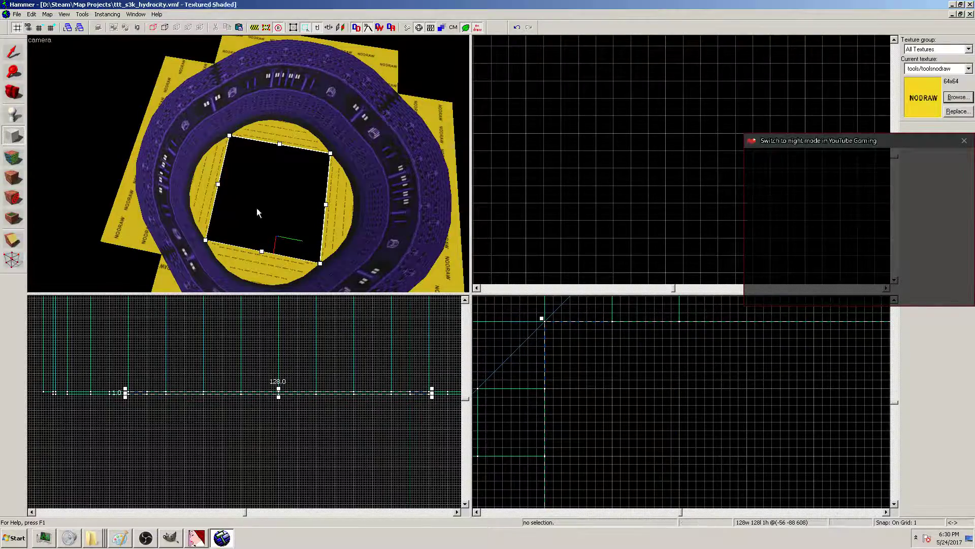
key("Return")
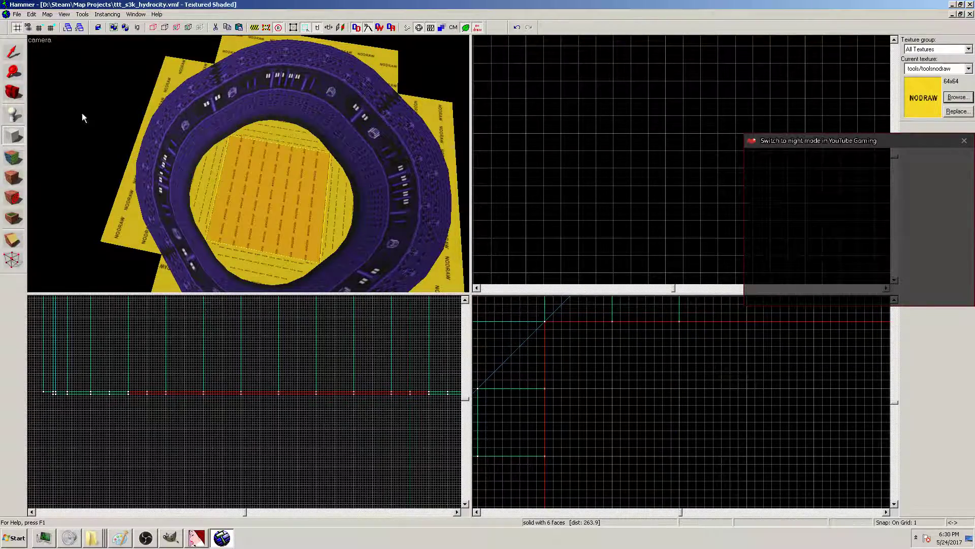
Select the central nodraw block, then the brushes meeting at the square opening's upper-right corner
left_click(13, 52)
left_click(138, 94)
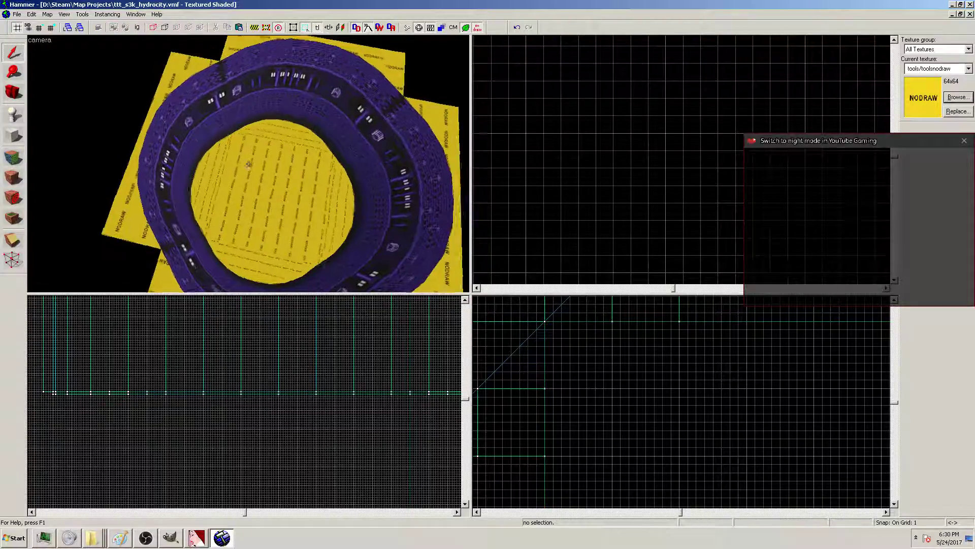
key("z")
left_click(249, 165)
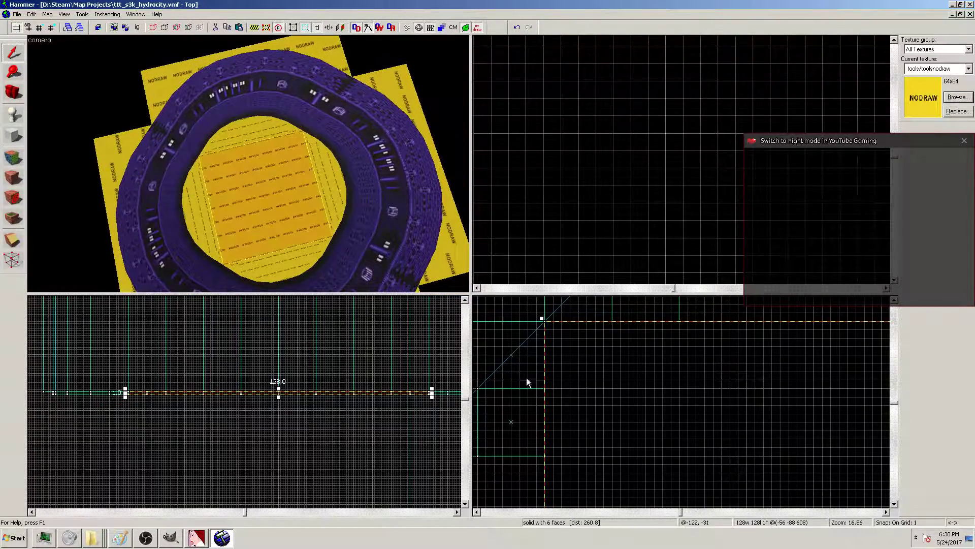
scroll(762, 401, "down", 6)
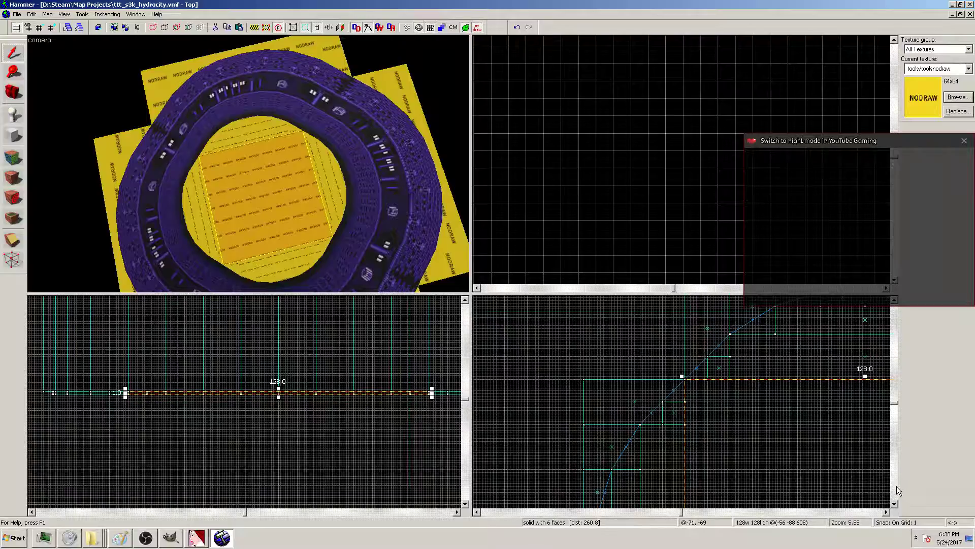
scroll(816, 483, "down", 6)
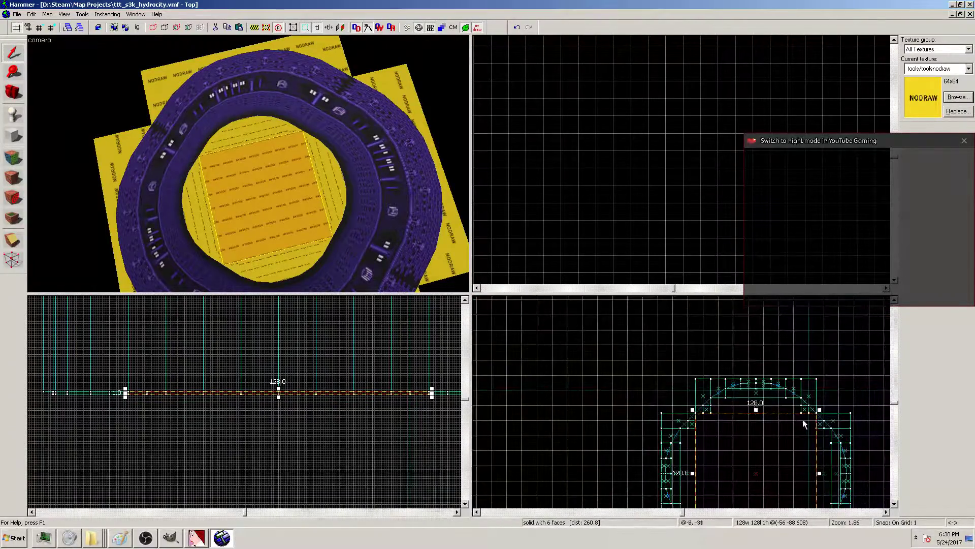
left_click_drag(821, 409, 812, 417)
left_click_drag(813, 418, 812, 420)
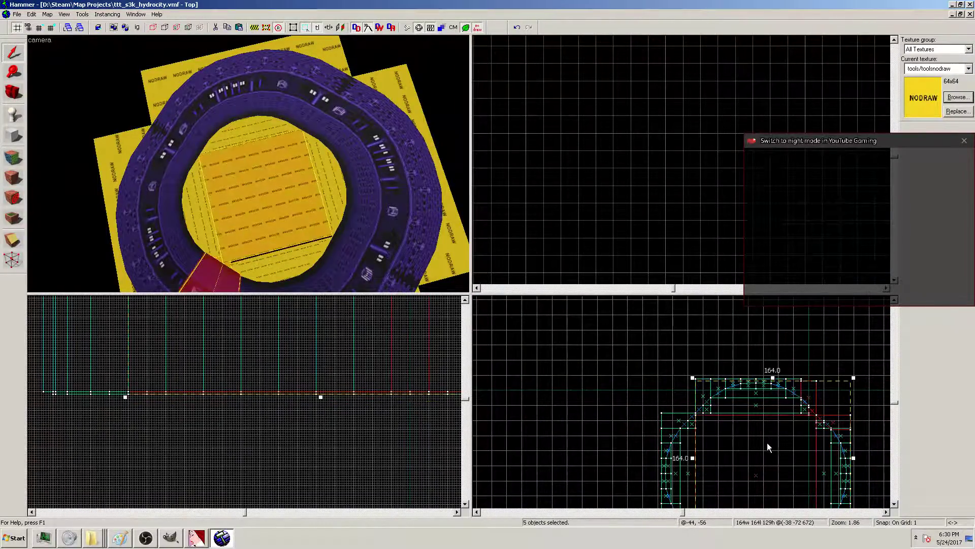
left_click(766, 425)
left_click(690, 321)
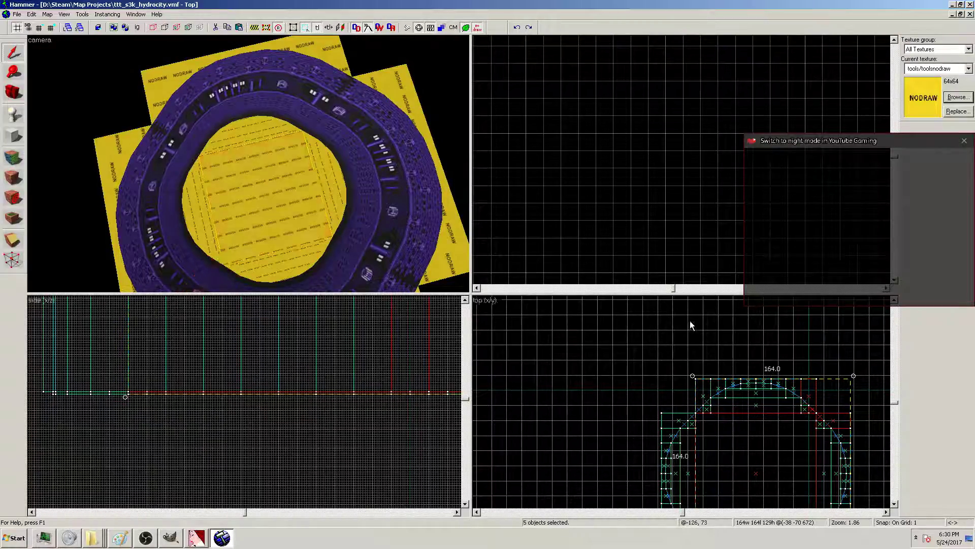
Remove the nodraw block covering the square opening between the four arc fills
left_click(755, 472)
mouse_move(819, 410)
left_mouse_down()
mouse_move(741, 494)
mouse_move(736, 538)
mouse_move(737, 503)
mouse_move(708, 471)
mouse_move(694, 389)
mouse_move(650, 383)
mouse_move(673, 379)
mouse_move(661, 375)
left_mouse_up()
scroll(739, 491, "down", 4)
scroll(735, 503, "up", 11)
scroll(708, 471, "up", 5)
key("Escape")
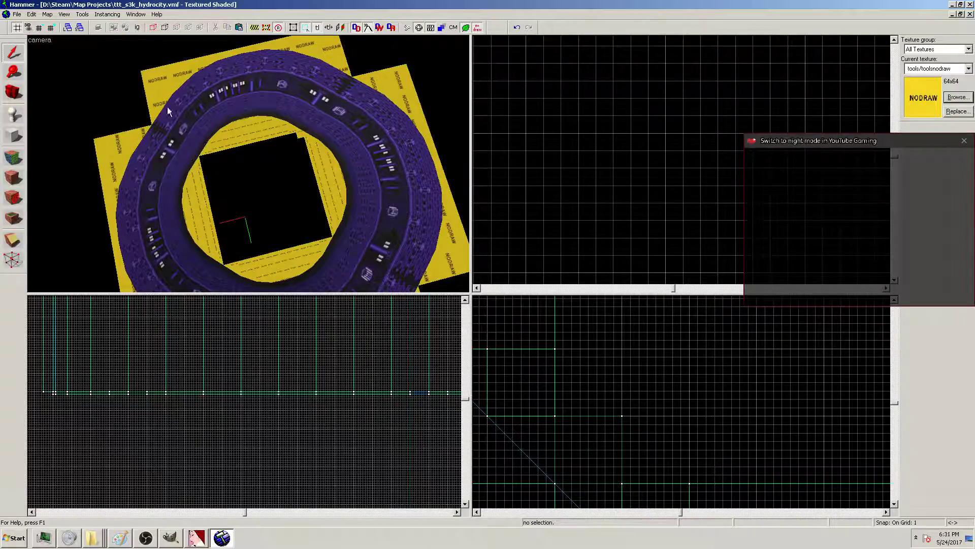
Fit the texture on a single selected face in the Face Edit Sheet, and close the sheet
left_click(82, 13)
left_click(96, 85)
left_click(198, 112)
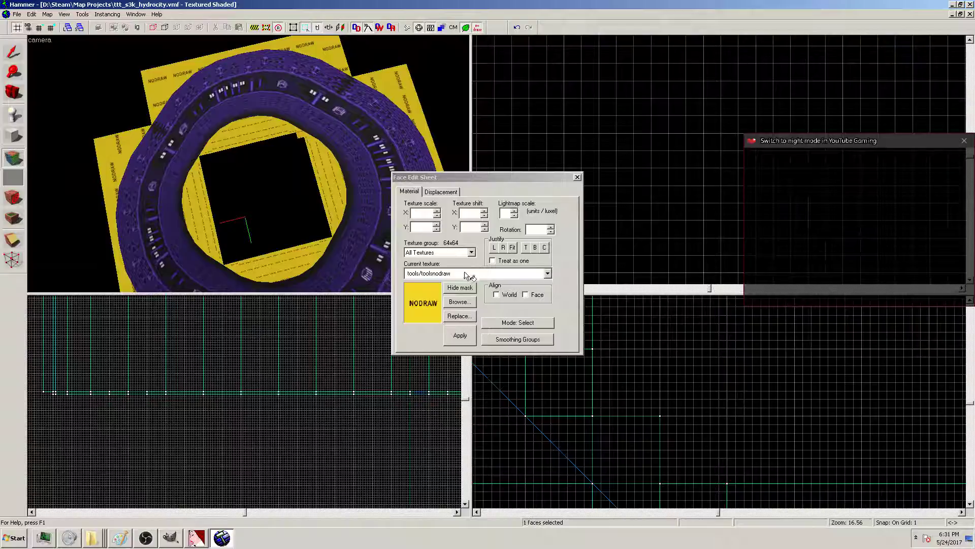
left_click(513, 248)
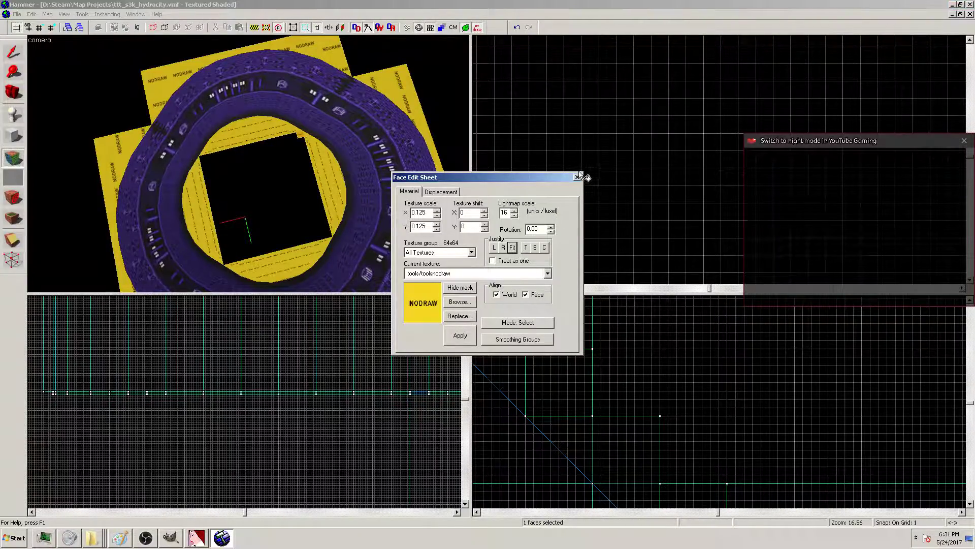
left_click(578, 177)
Create a new nodraw block covering the square opening between the four arc fills
left_click(625, 416)
mouse_move(626, 414)
left_mouse_down()
mouse_move(784, 308)
mouse_move(810, 325)
mouse_move(972, 275)
mouse_move(973, 265)
mouse_move(818, 288)
mouse_move(821, 306)
left_mouse_up()
scroll(802, 320, "down", 7)
key("Escape")
key("z")
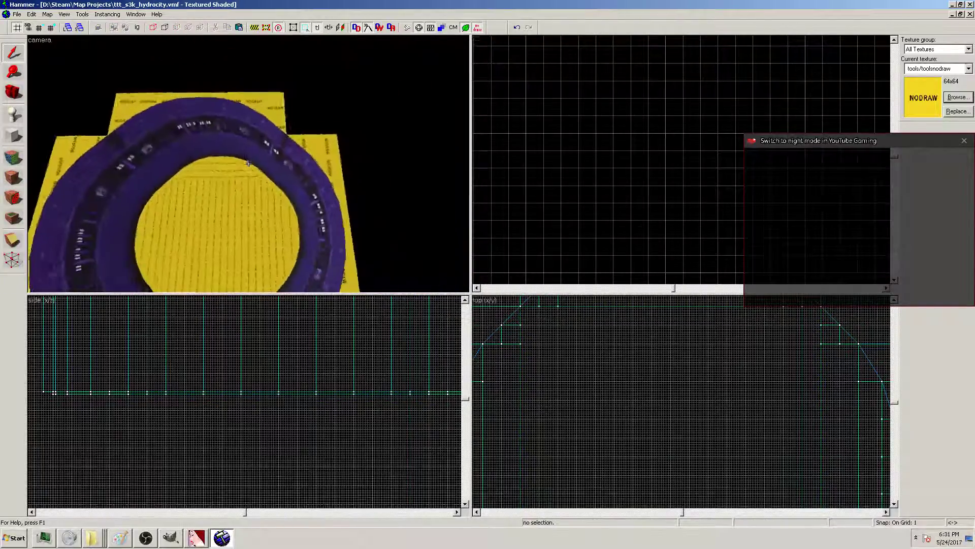
key("z")
Filter the texture browser by "hydro" and choose the dark 16x16 hydrocity zone background texture for face editing
left_click(82, 15)
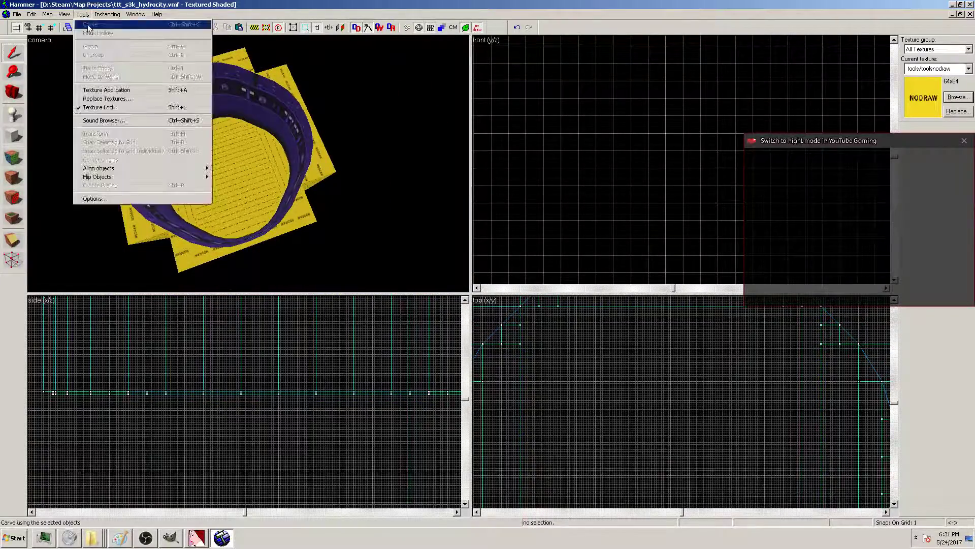
left_click(127, 89)
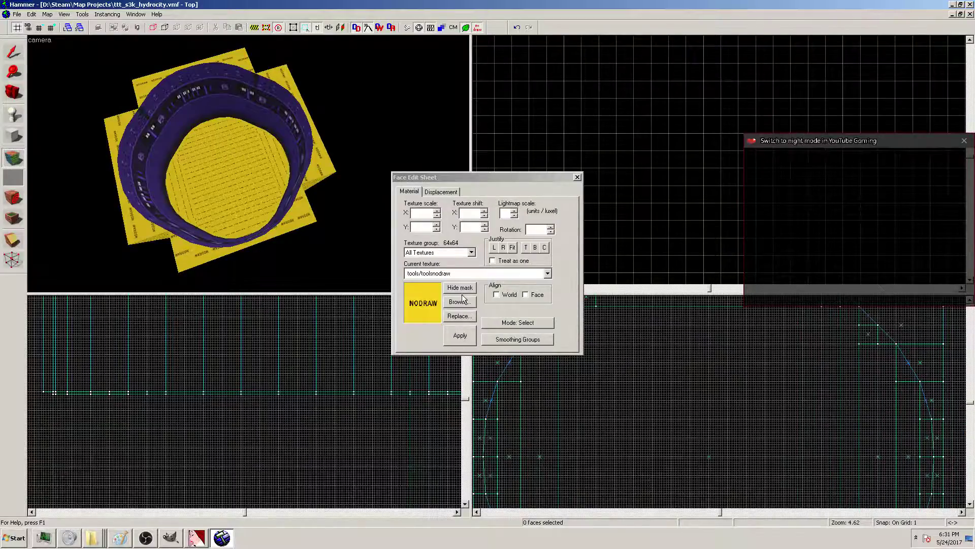
left_click(459, 302)
left_click(185, 502)
type("hydro")
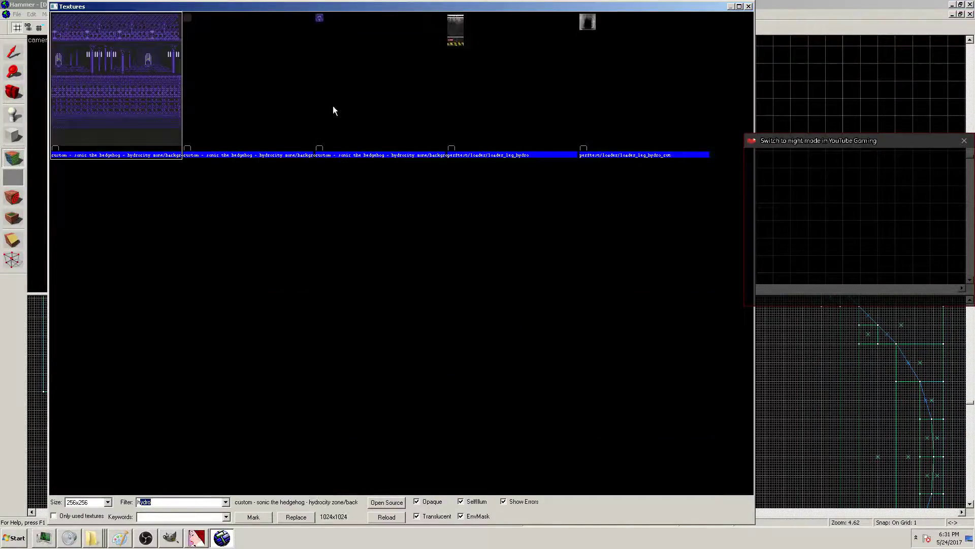
double_click(291, 74)
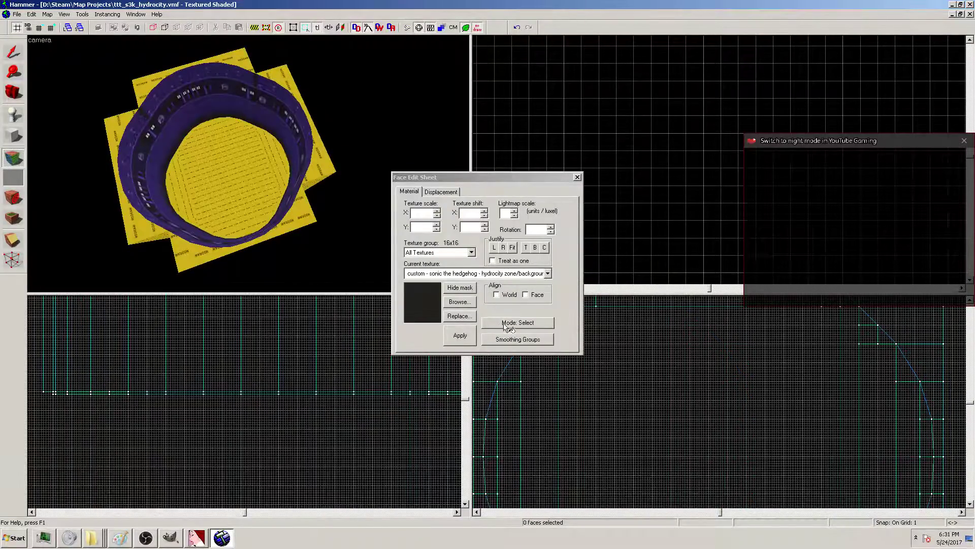
Set face editing to Apply (all) mode and apply the dark texture to the central block and adjoining arc fill pieces
left_click(205, 146)
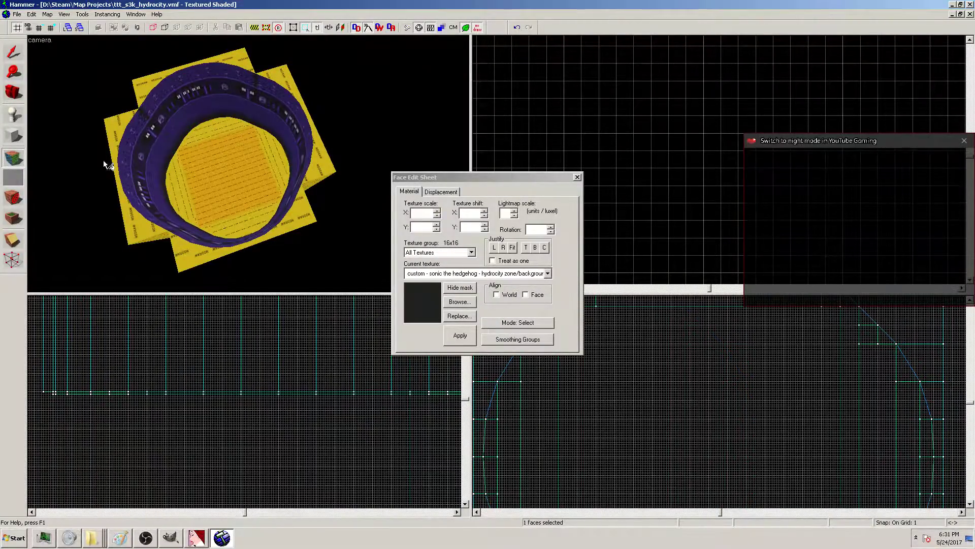
left_click(518, 322)
left_click(513, 378)
left_click(222, 132)
left_click(216, 119)
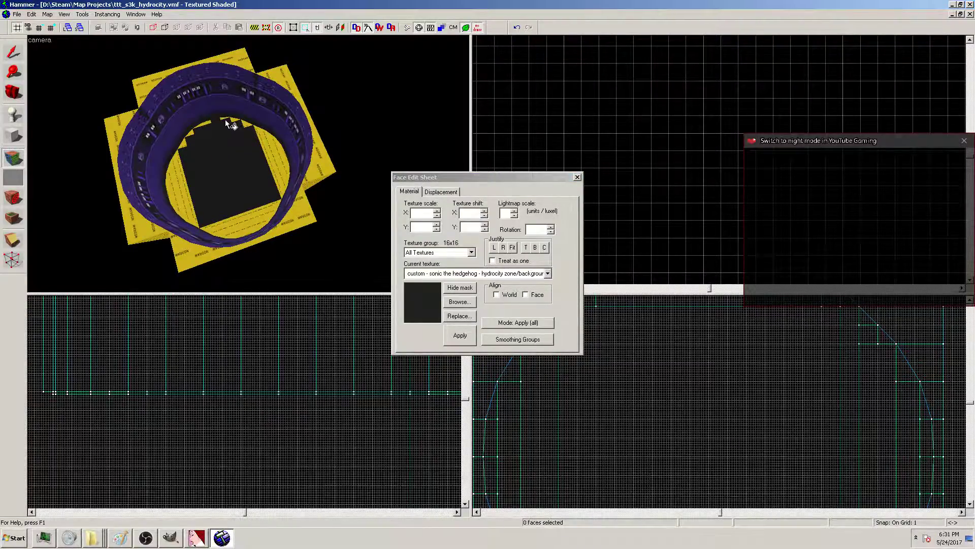
left_click(278, 154)
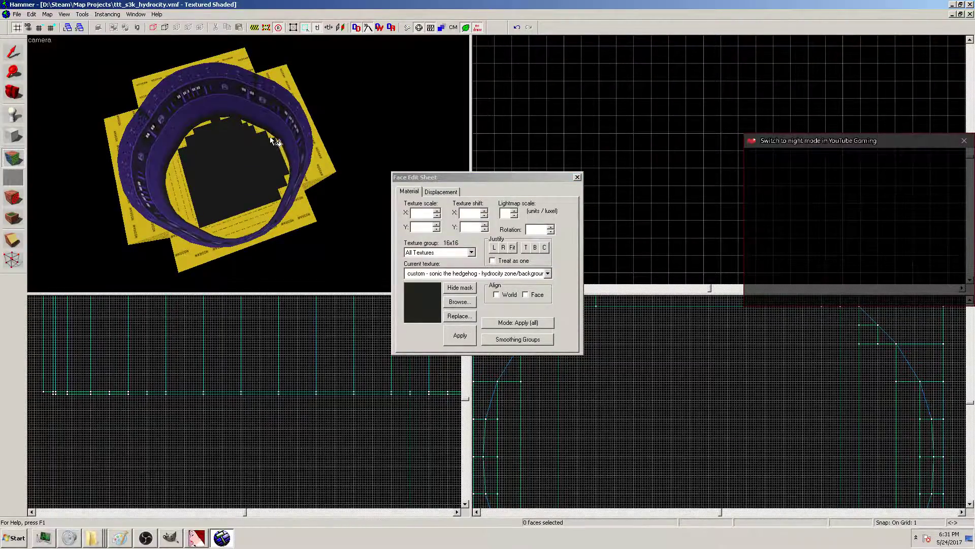
Apply the dark texture to the small stepped nodraw wedges along the first arc of the ring's inner edge
scroll(205, 96, "up", 5)
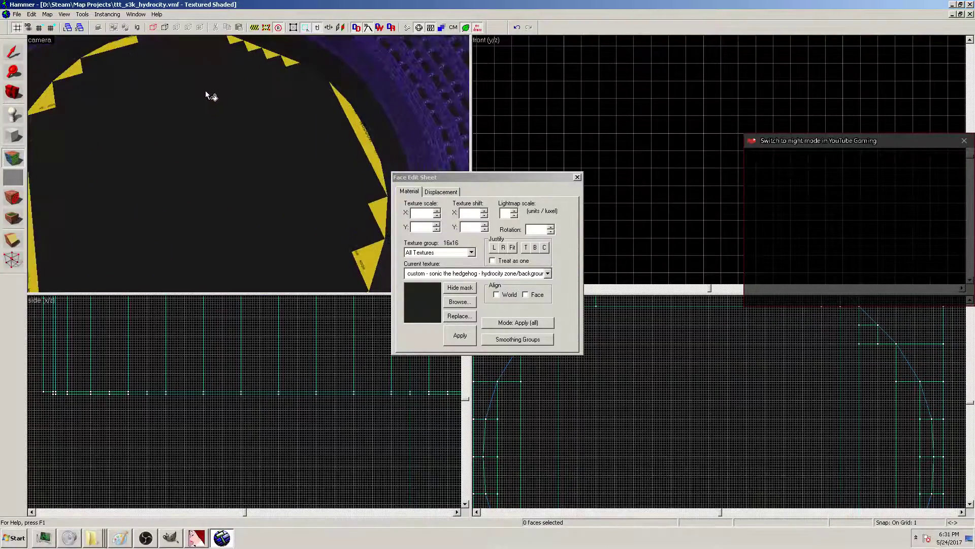
left_click(269, 54)
left_click(286, 60)
left_click(250, 47)
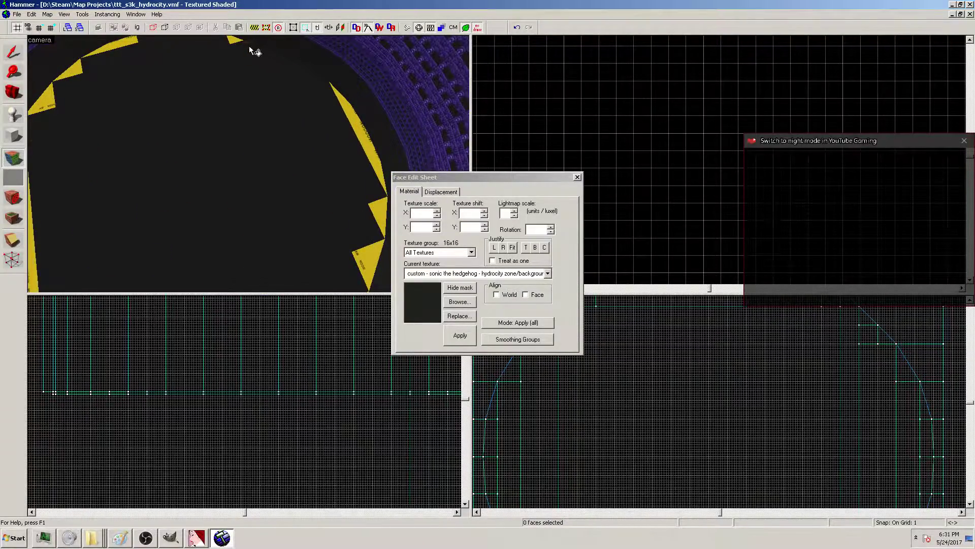
key("z")
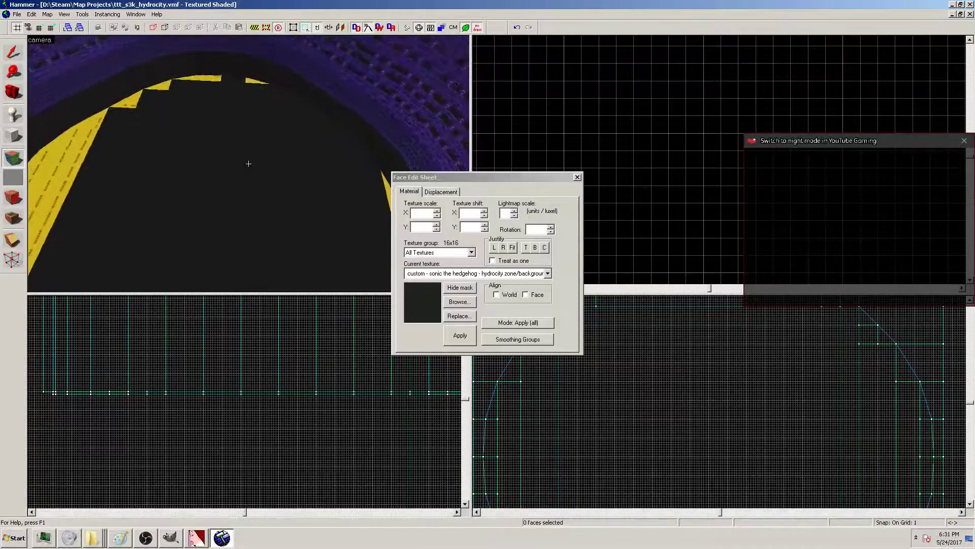
key("z")
left_click(217, 156)
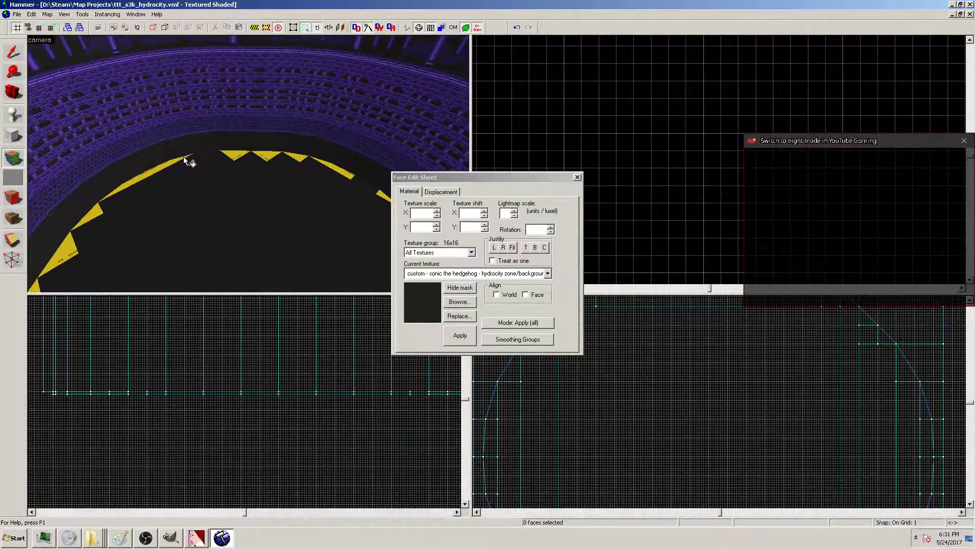
Cover the neighbouring arc's remaining nodraw wedges and slivers along the wall with the dark texture
right_click(185, 159)
right_click(252, 158)
right_click(269, 154)
right_click(333, 169)
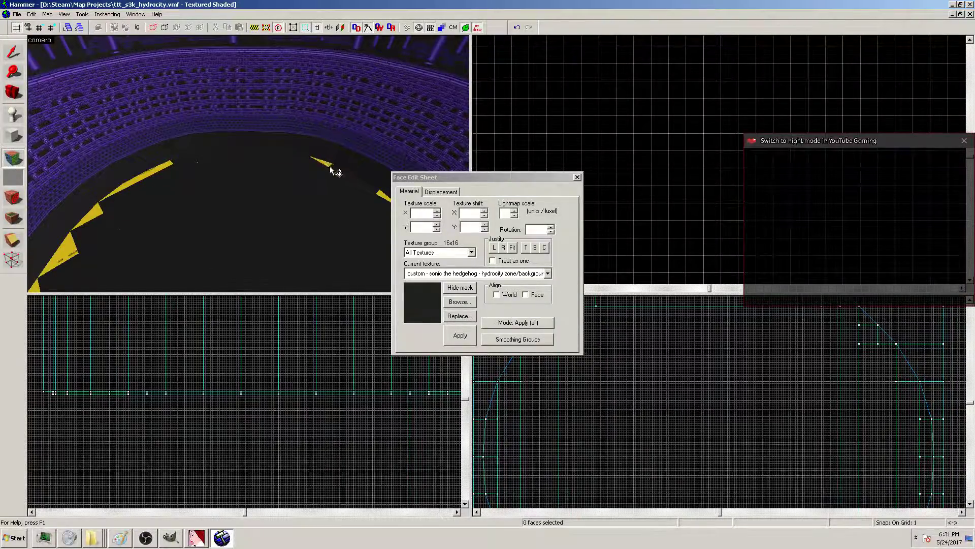
right_click(325, 163)
right_click(378, 195)
right_click(160, 167)
right_click(113, 194)
right_click(92, 216)
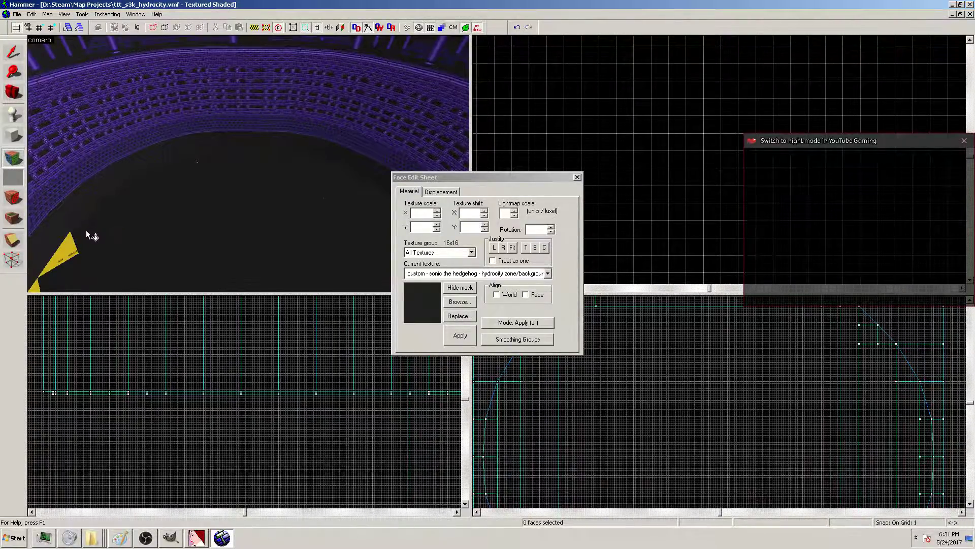
right_click(68, 247)
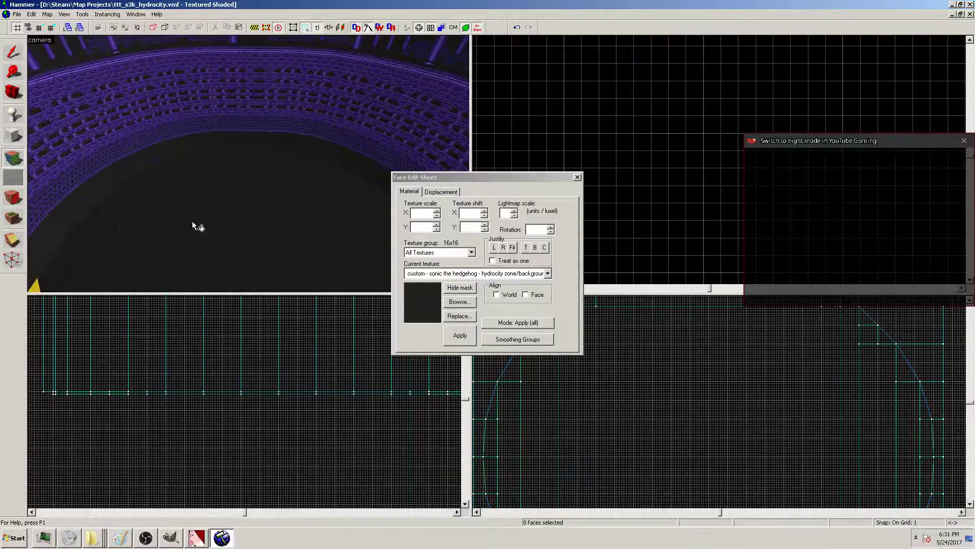
Apply the dark texture to the last nodraw strips and wedges on the far side of the ring's interior
key("z")
key("z")
right_click(257, 158)
right_click(288, 138)
right_click(256, 142)
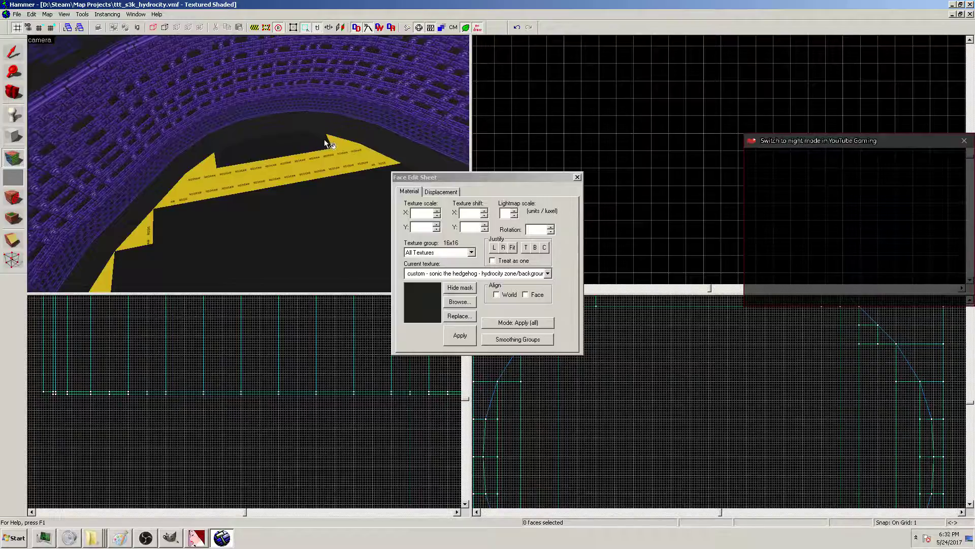
right_click(326, 142)
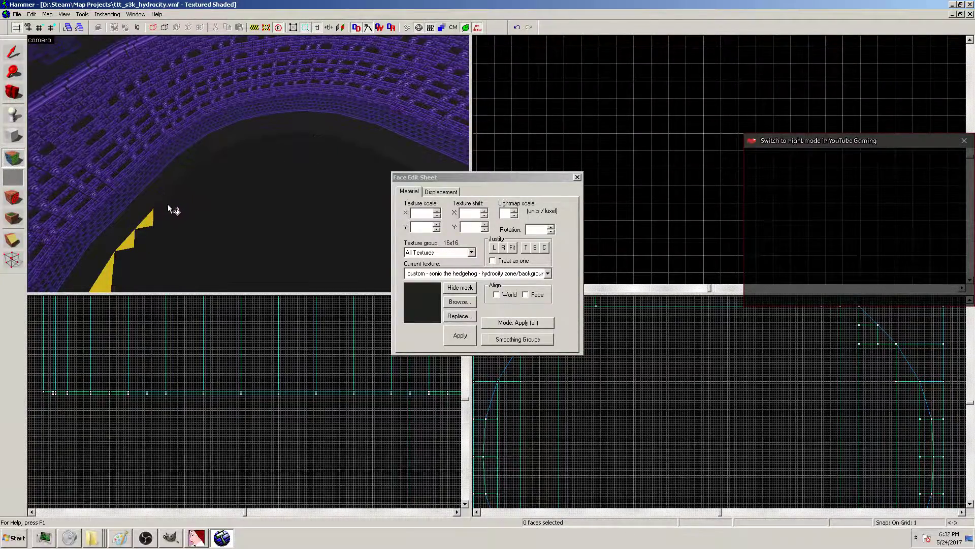
key("z")
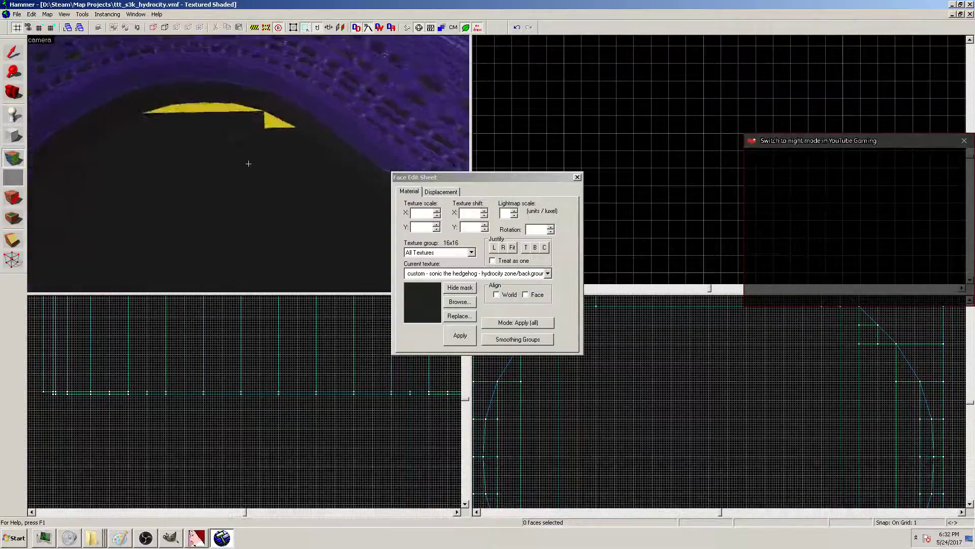
key("z")
left_click(296, 155)
Examine the dark-textured surface inside the ring from several angles for missed pieces, with the Face Edit Sheet closed
key("z")
key("s")
key("s")
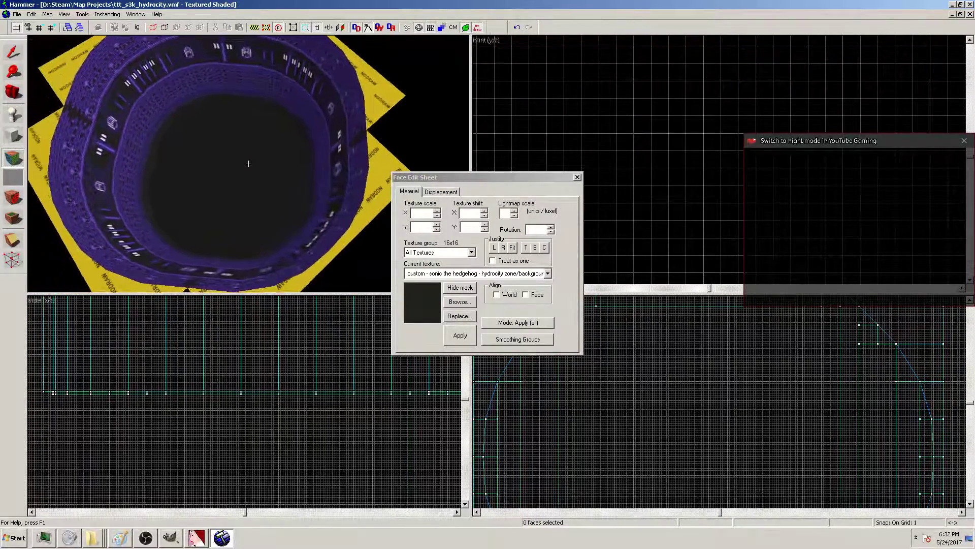
key("w")
key("z")
key("s")
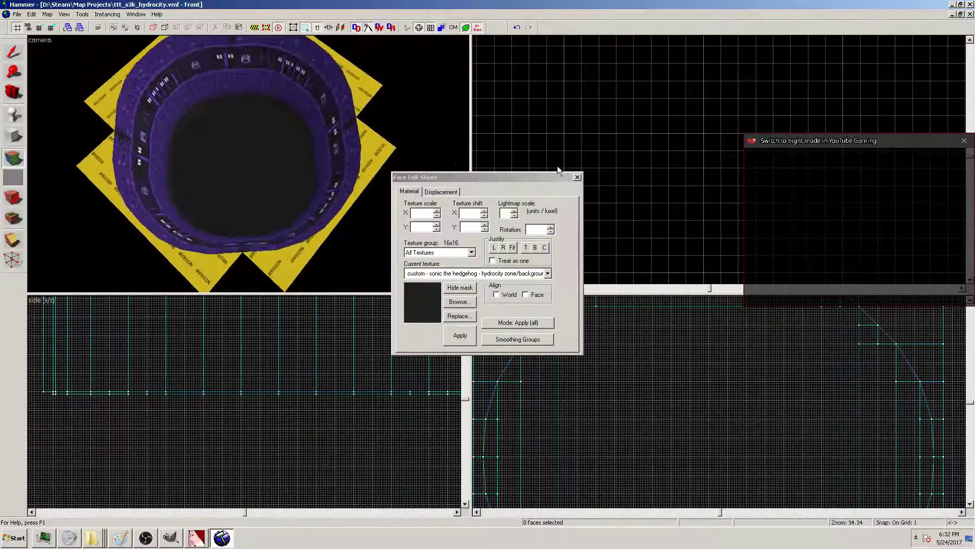
left_click(577, 177)
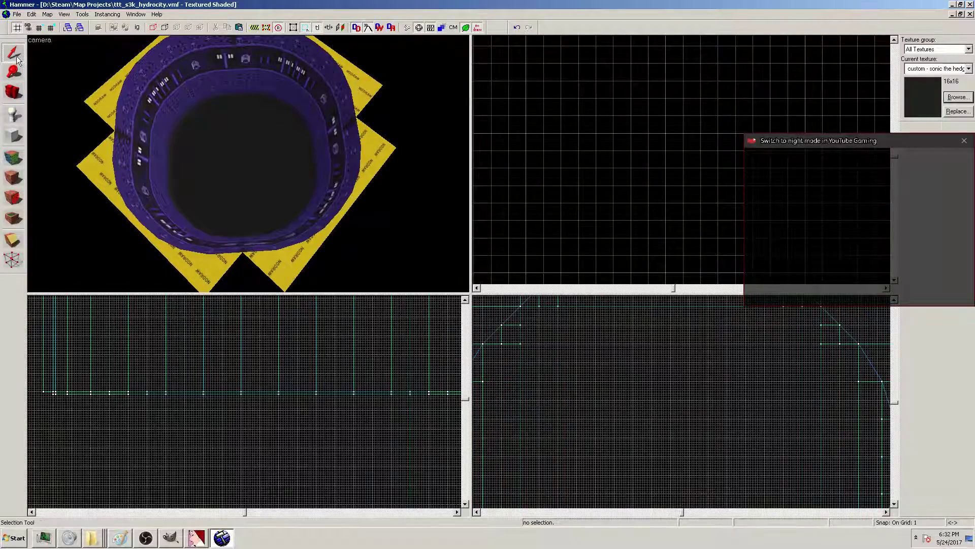
key("z")
key("w")
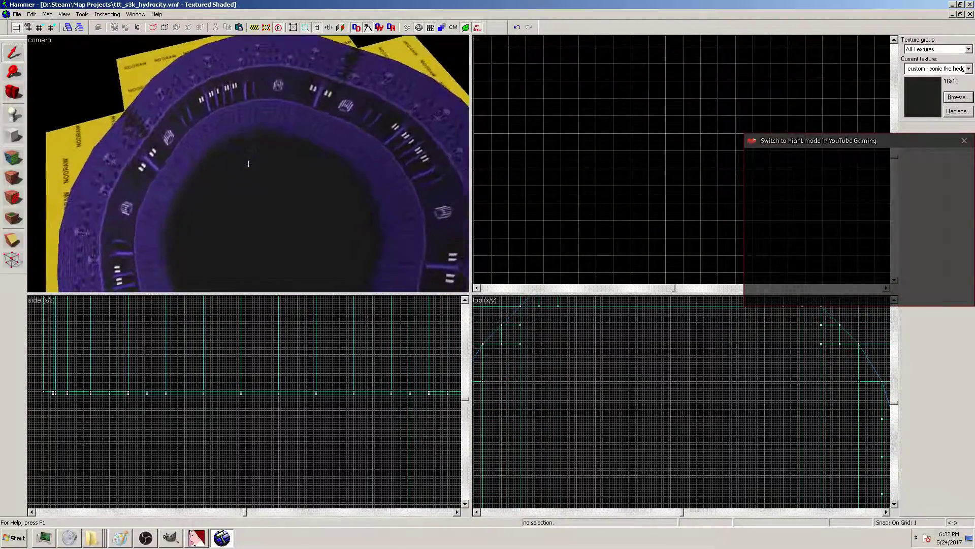
left_click_drag(248, 164, 300, 173)
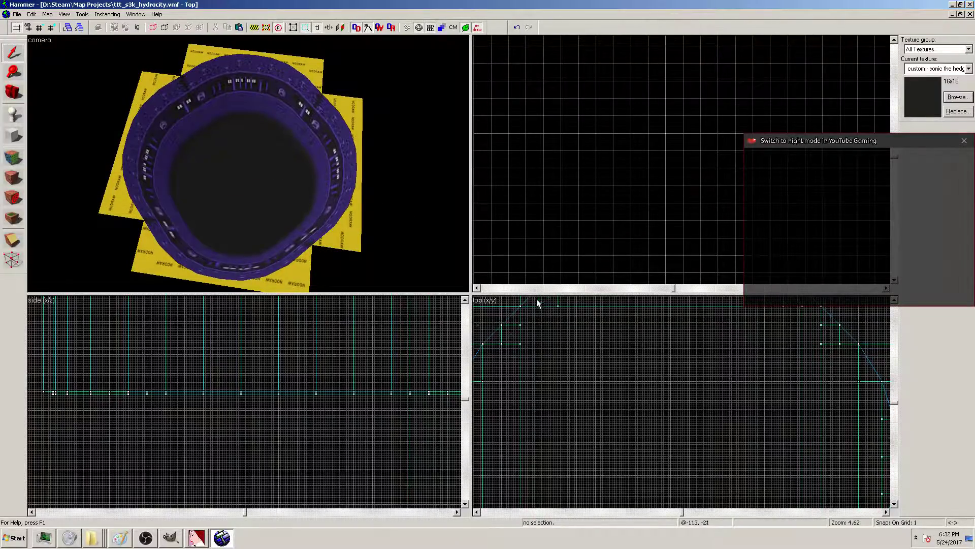
Duplicate the dark-textured fill brushes at the base of the ring and raise the copy to the top edge of the wall
scroll(636, 360, "down", 6)
left_click_drag(518, 394, 84, 392)
key("Return")
key("ctrl+v")
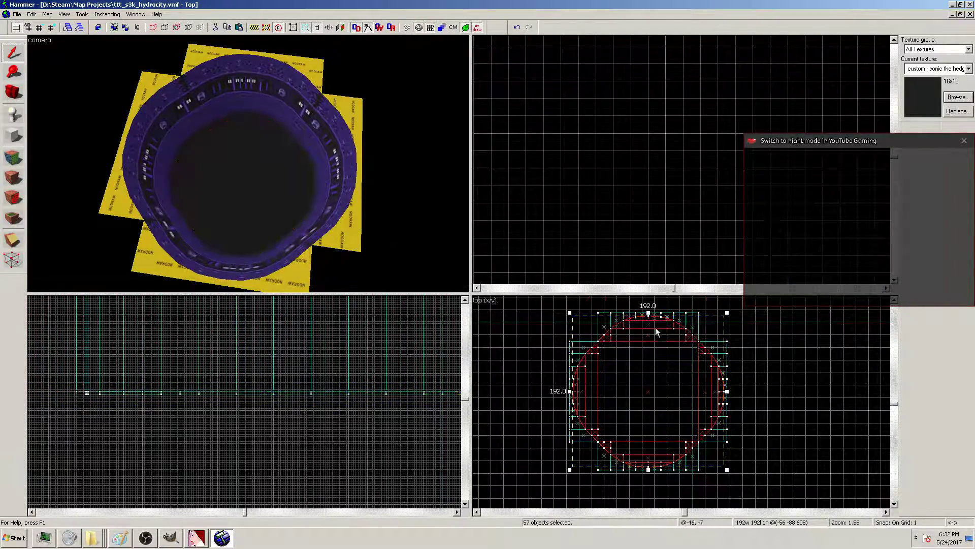
scroll(245, 373, "down", 9)
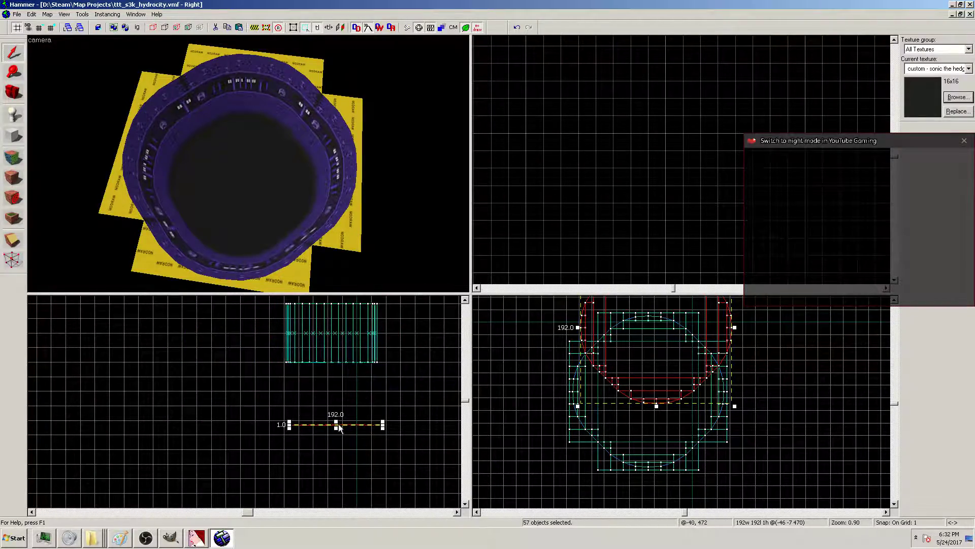
scroll(335, 425, "up", 6)
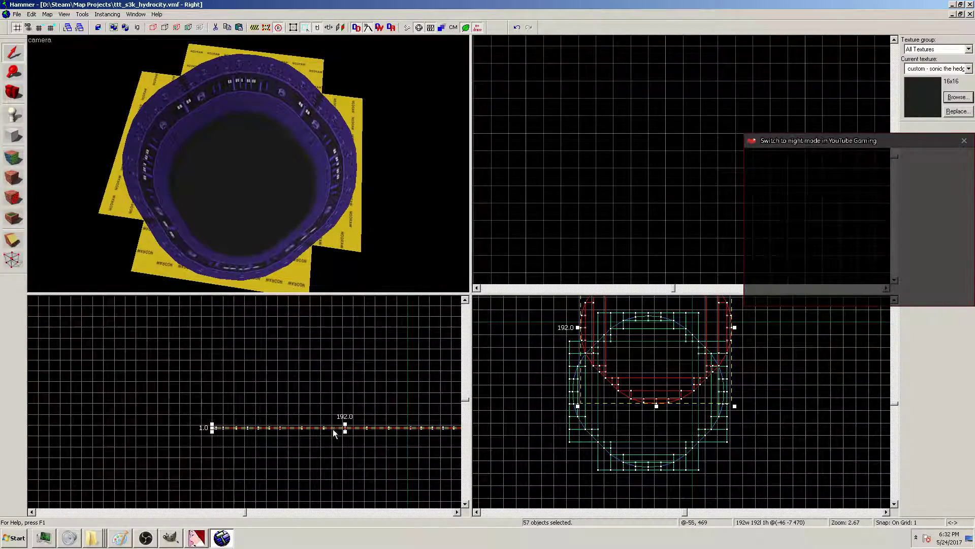
left_click_drag(333, 428, 333, 356)
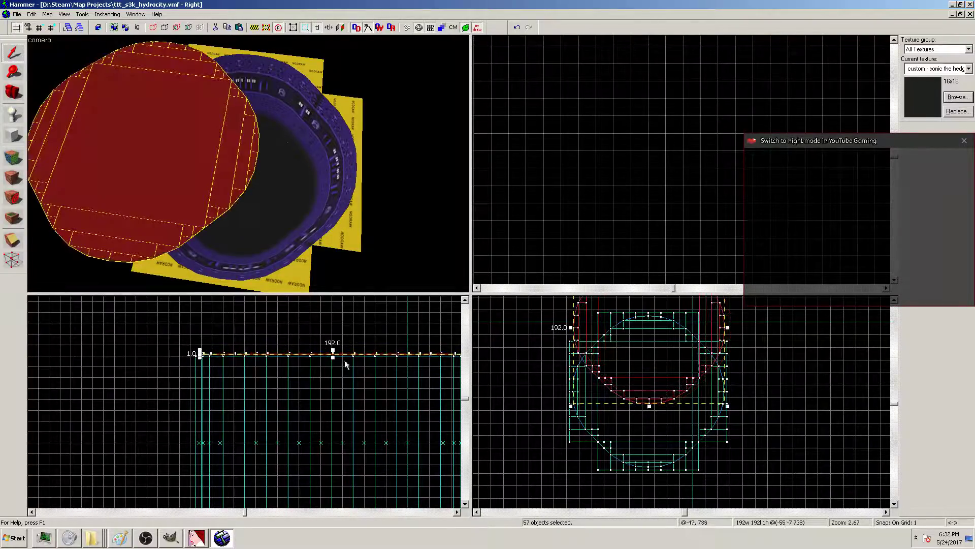
Align the fill copy over the ring in plan, seat it flush on the wall's top edge, and flip it vertically
left_click_drag(633, 362, 609, 446)
scroll(638, 472, "up", 10)
scroll(633, 470, "up", 4)
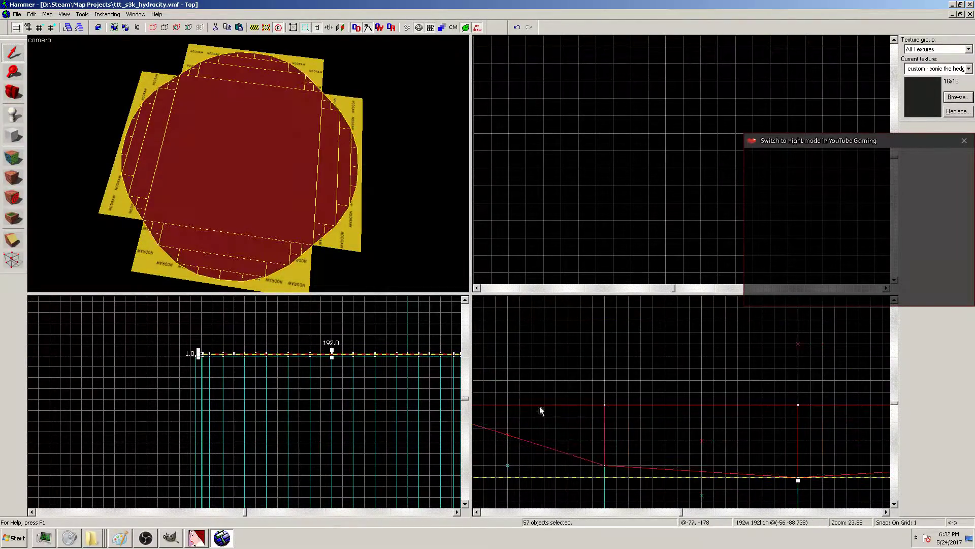
scroll(209, 350, "up", 13)
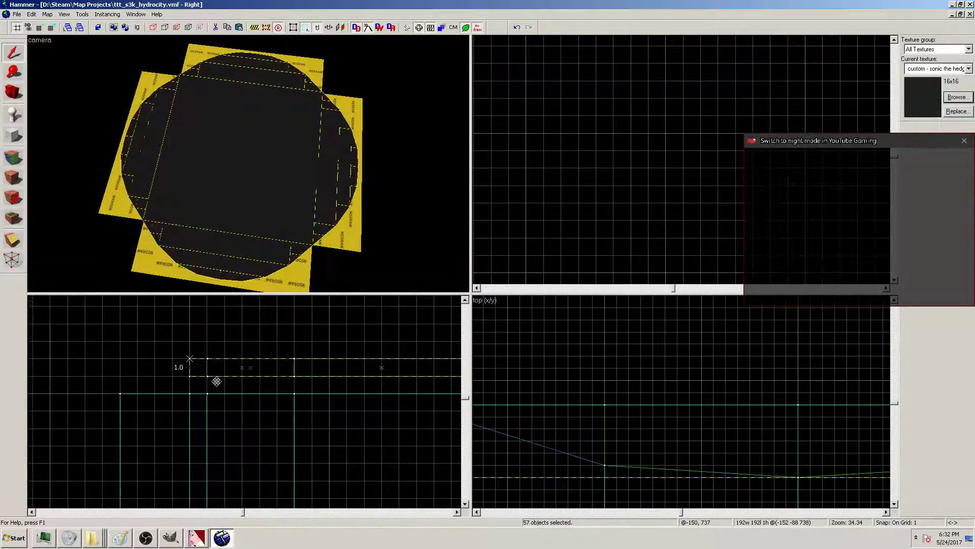
right_click(217, 385)
mouse_move(264, 366)
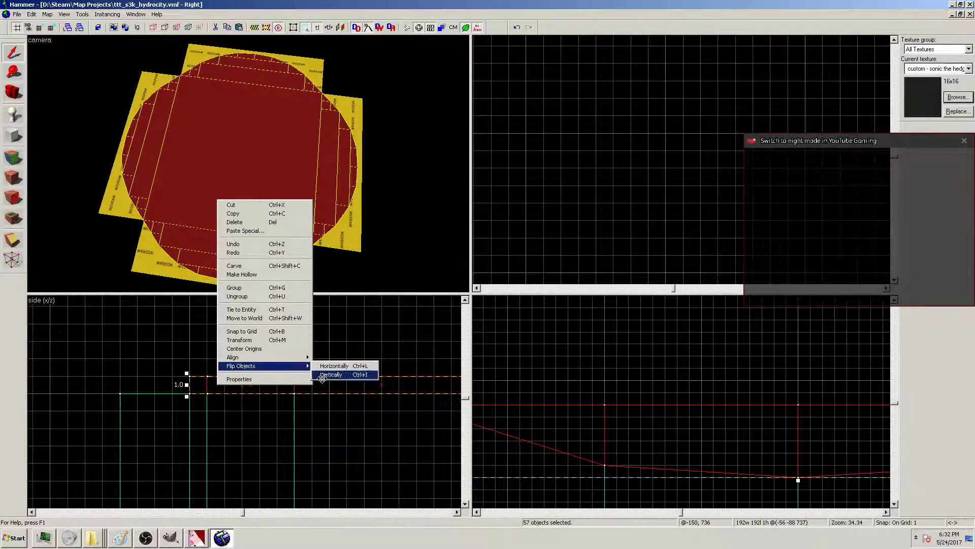
left_click(322, 377)
key("Escape")
key("z")
key("w")
key("w")
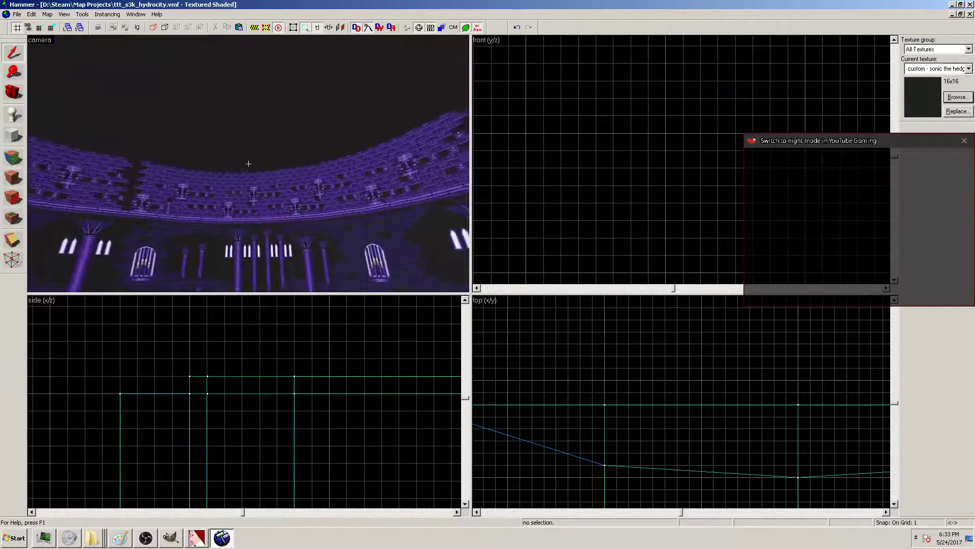
key("s")
key("z")
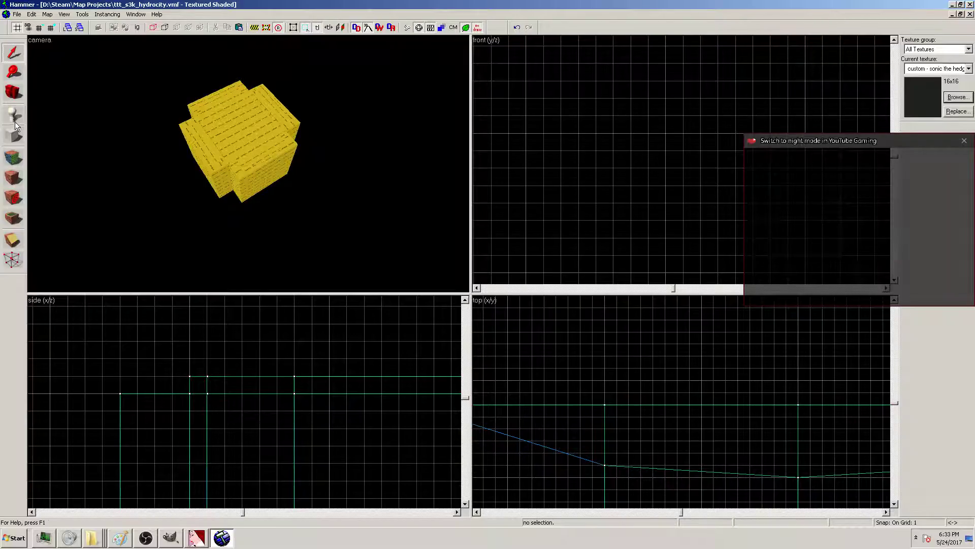
left_click(256, 358)
key("Return")
scroll(279, 335, "down", 13)
scroll(271, 320, "down", 5)
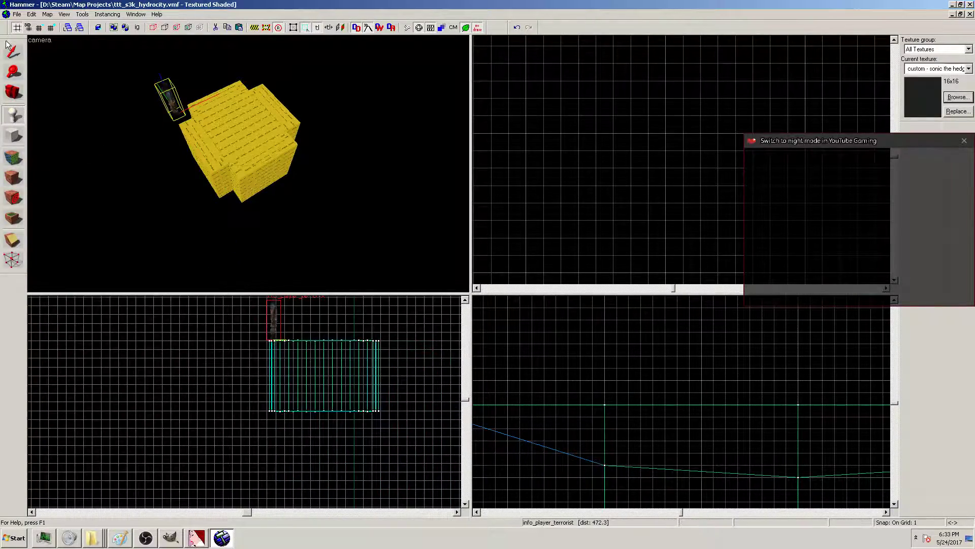
left_click_drag(262, 319, 234, 376)
left_click(271, 337)
key("z")
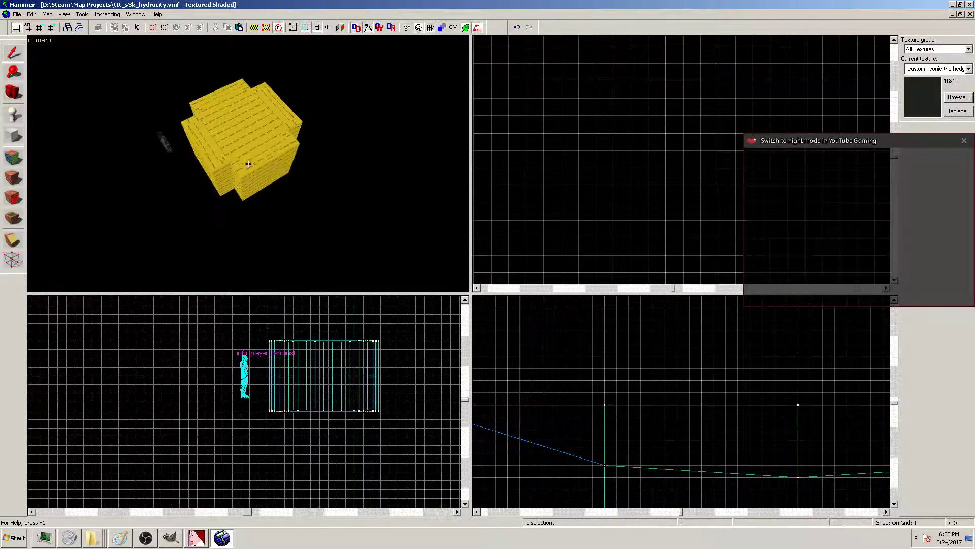
key("w")
key("w")
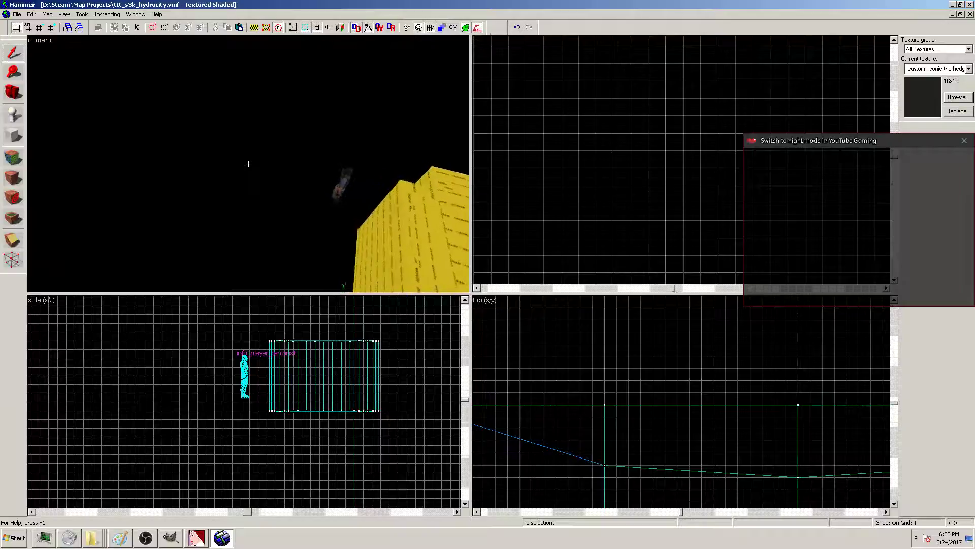
left_click(166, 165)
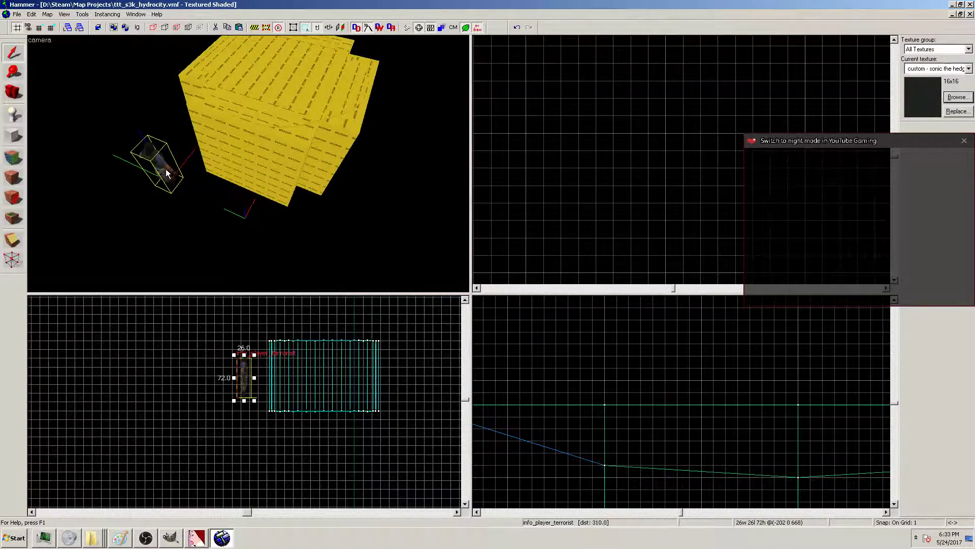
key("Delete")
Tie all brushes of the ring and both fills to a func_detail entity
left_click(346, 408)
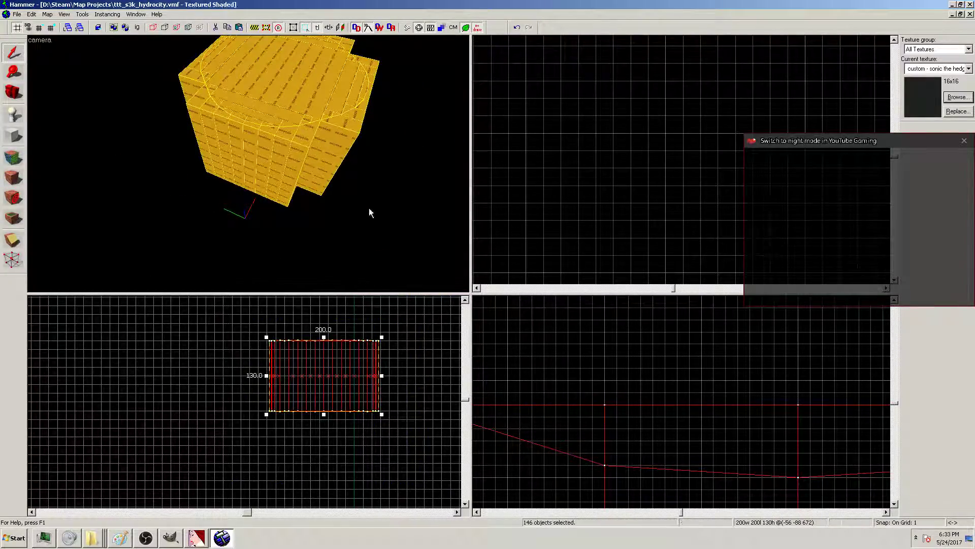
key("ctrl+t")
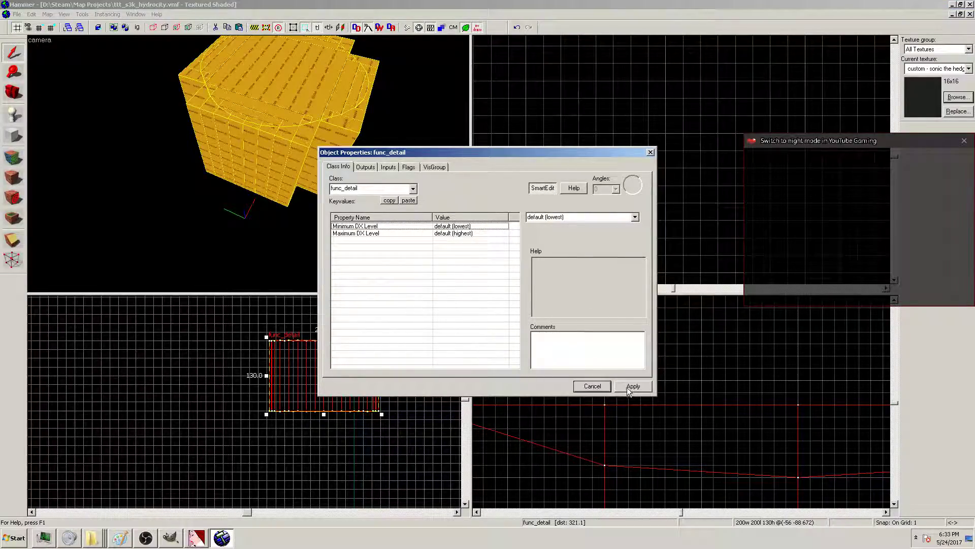
left_click(650, 153)
left_click(419, 138)
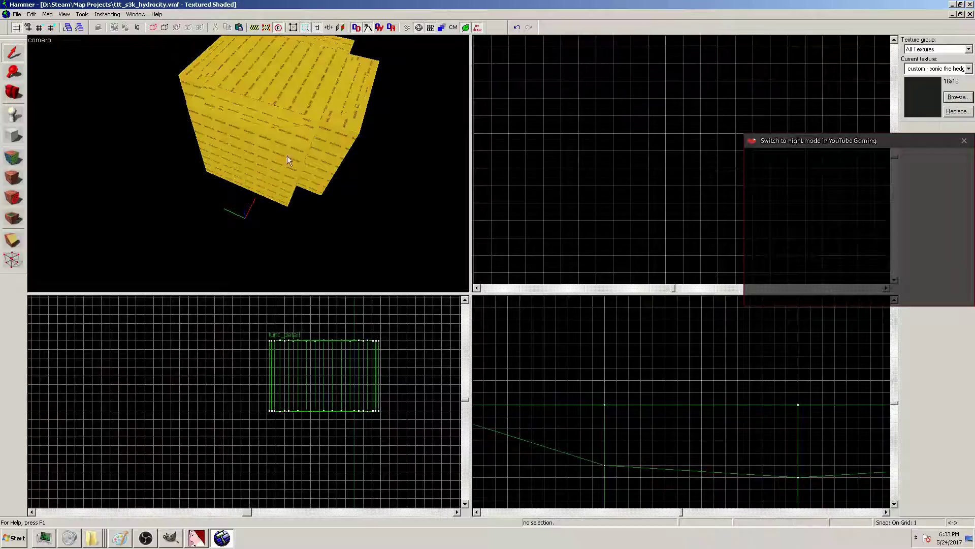
Examine the func_detail ring's interior walls and floor, both selected and deselected, and its outside
left_click(248, 164)
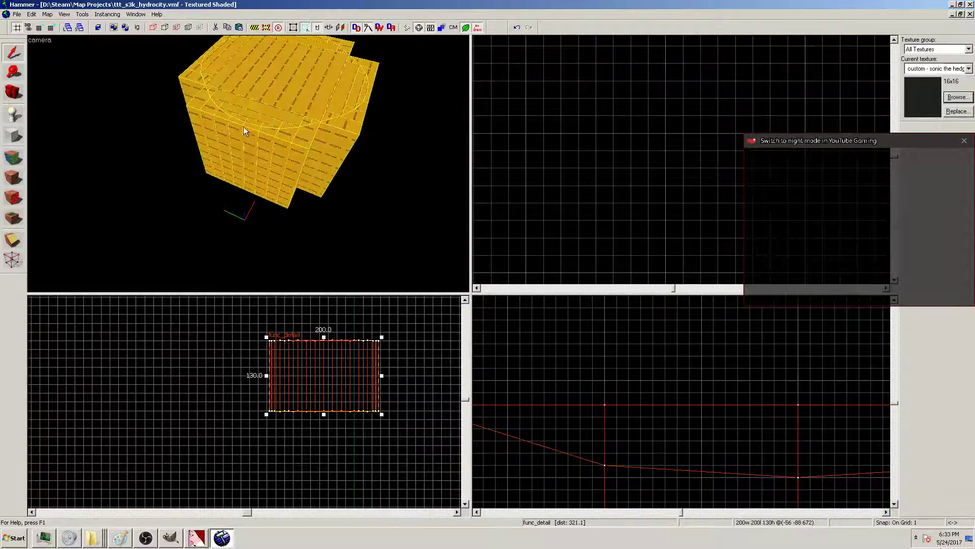
key("z")
key("w")
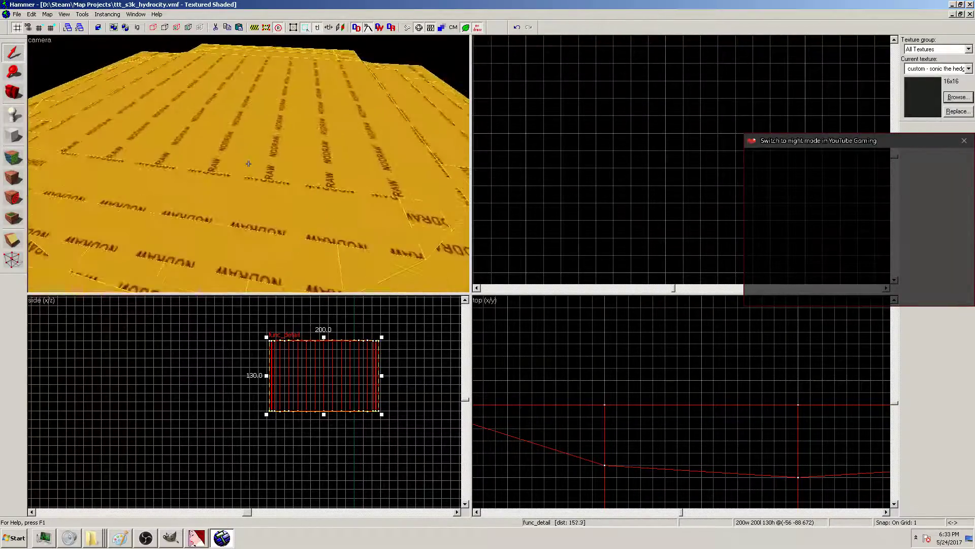
key("w")
key("z")
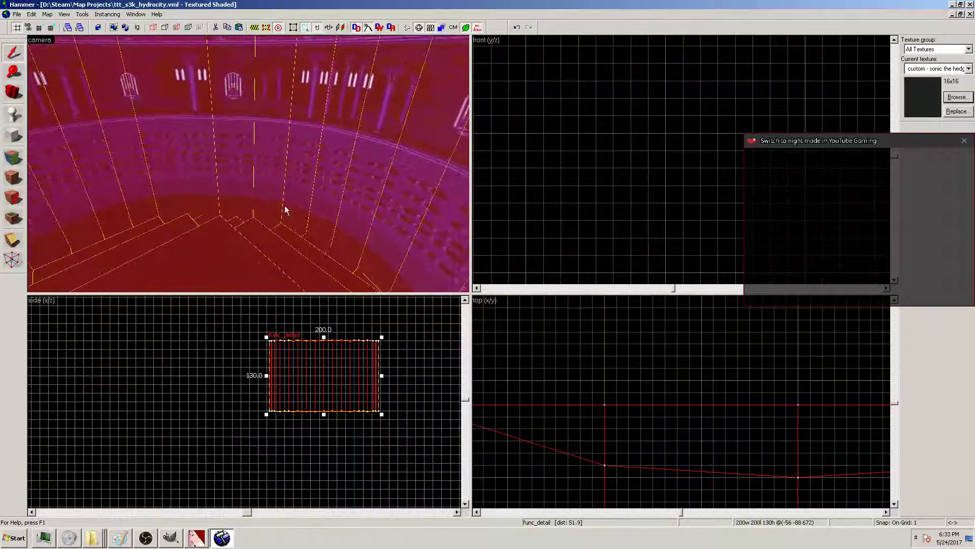
left_click(529, 204)
key("z")
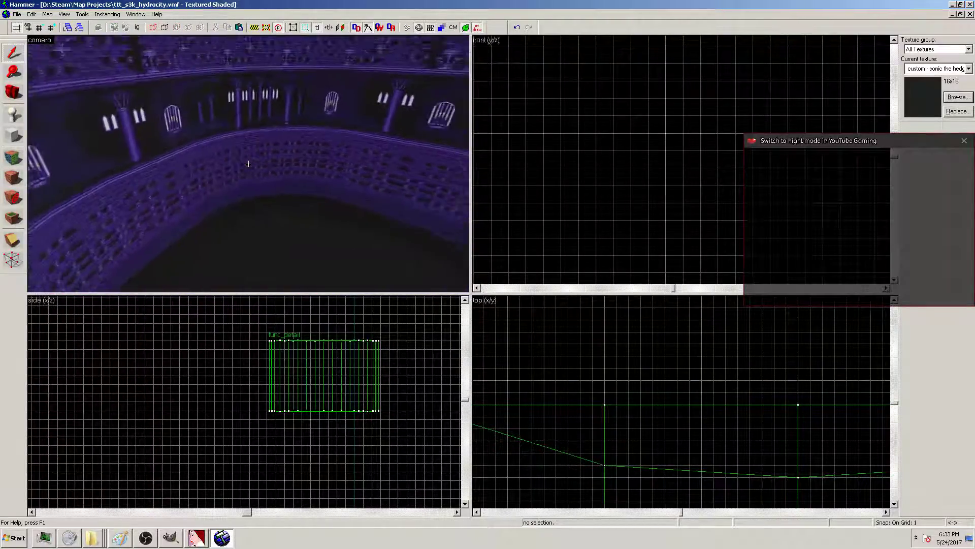
key("s")
key("z")
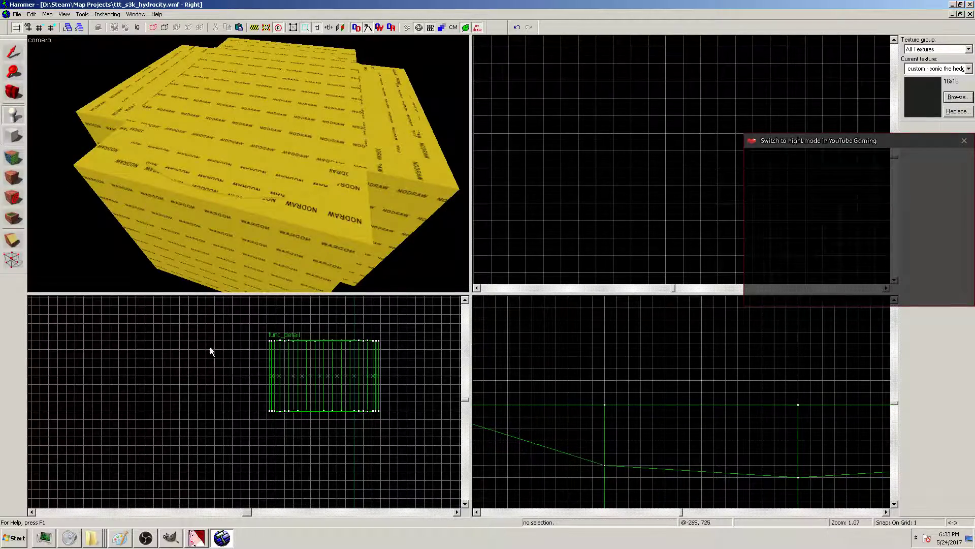
Place an info_player_terrorist entity within the ring's height in the side view and select it
left_click(322, 373)
key("Return")
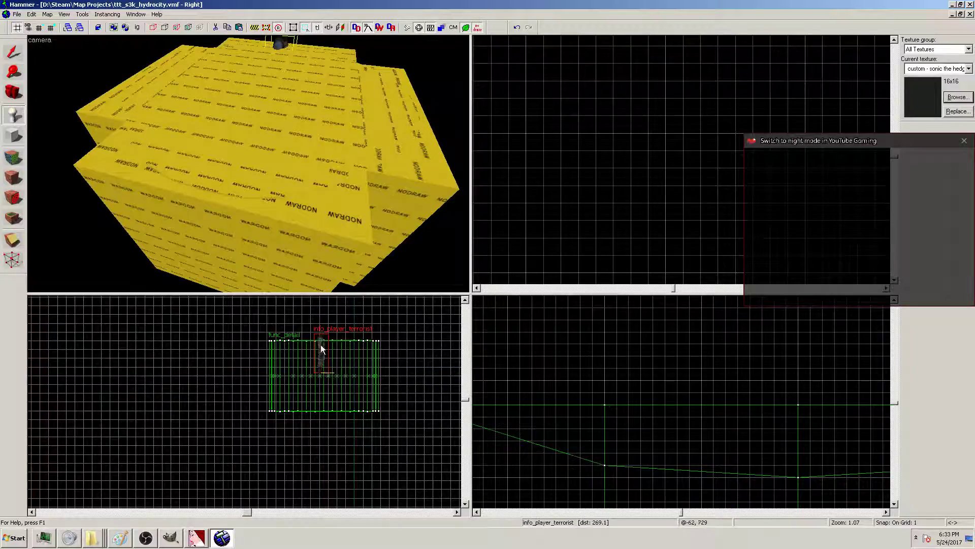
key("shift+s")
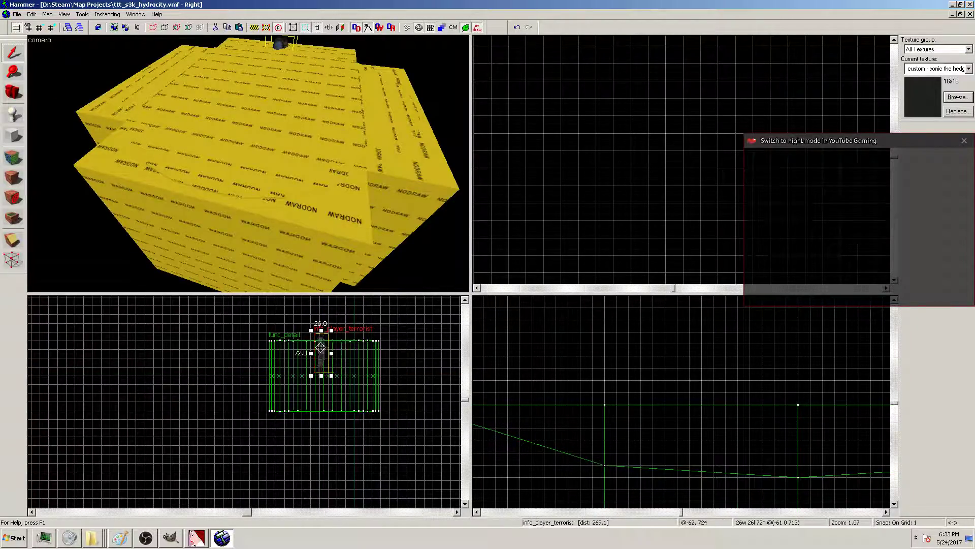
Change the entity's class from info_player_terrorist to sky_camera and apply it with the default skybox settings
right_click(321, 347)
left_click(349, 343)
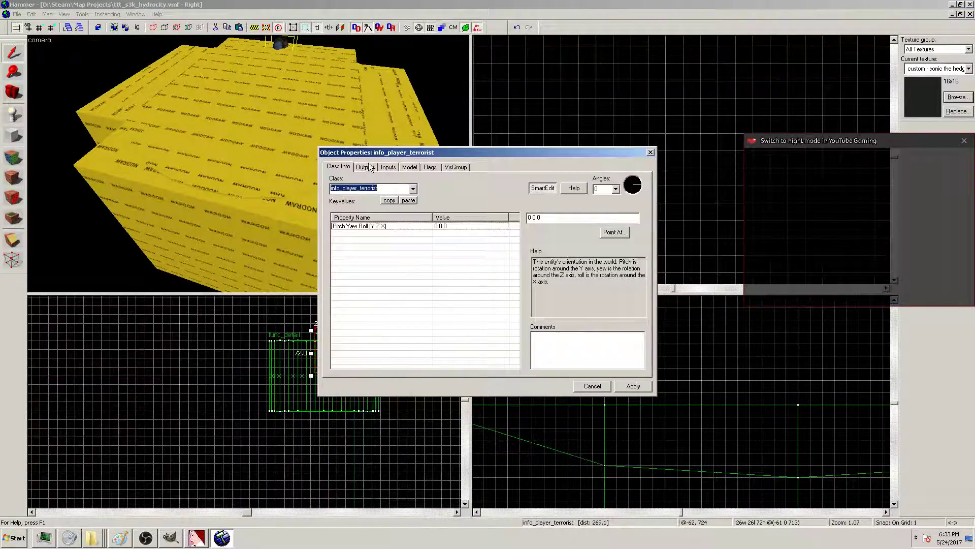
type("func_")
key("BackSpace")
key("BackSpace")
key("BackSpace")
key("BackSpace")
key("BackSpace")
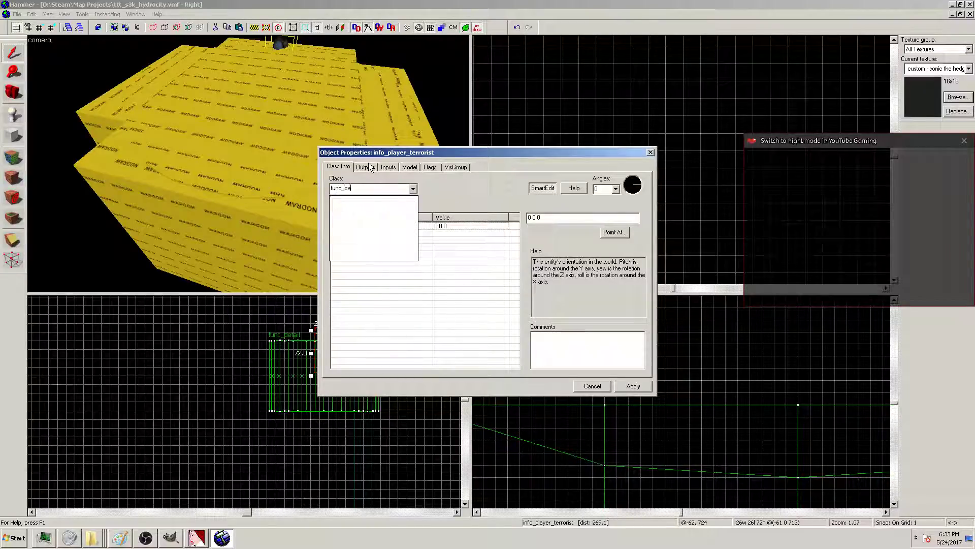
type("sky_camer")
key("Return")
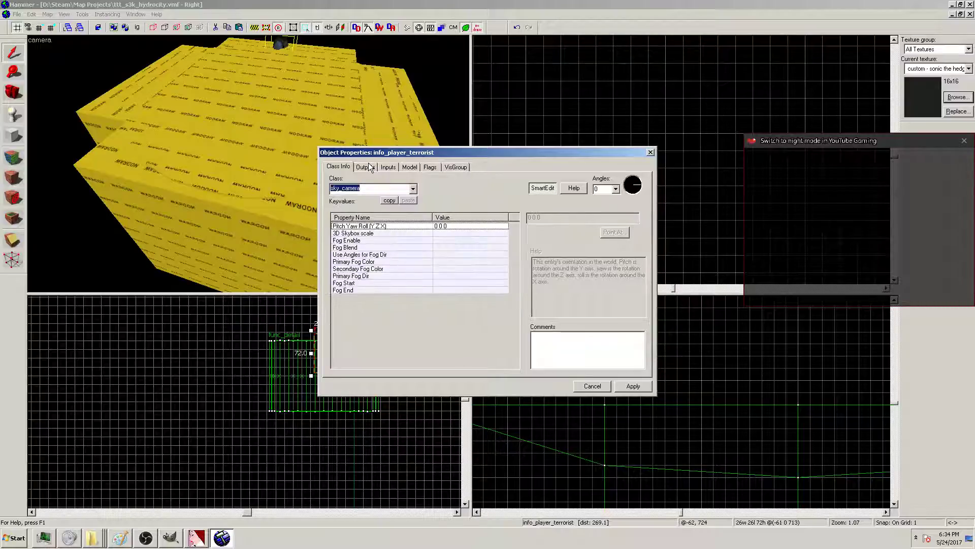
left_click(633, 386)
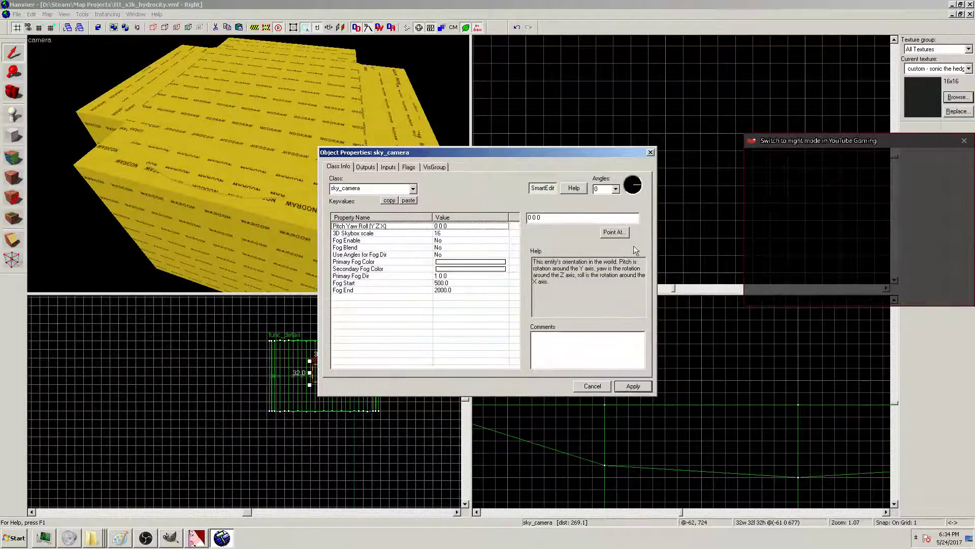
left_click(650, 152)
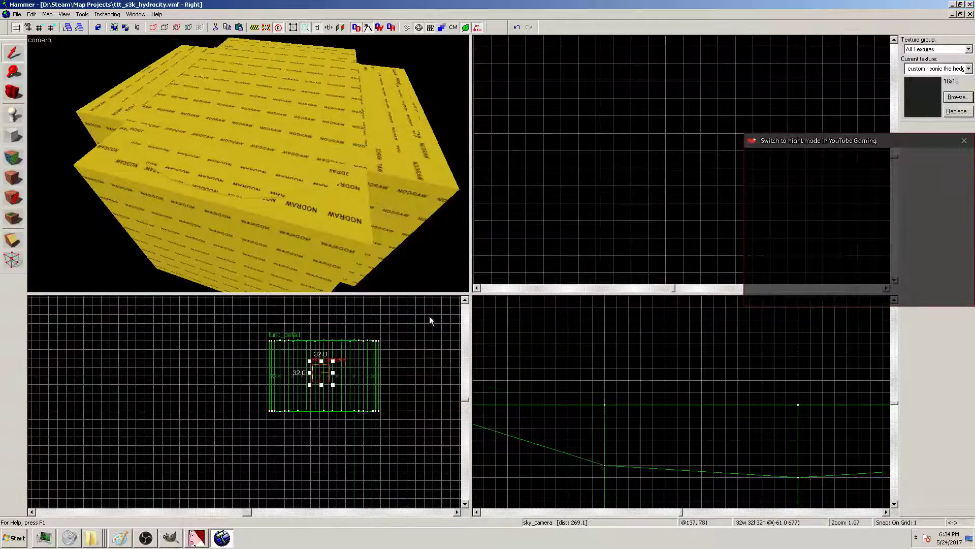
Move the sky_camera in plan to about the centre of the ring and check its placement inside the walls
scroll(711, 404, "down", 5)
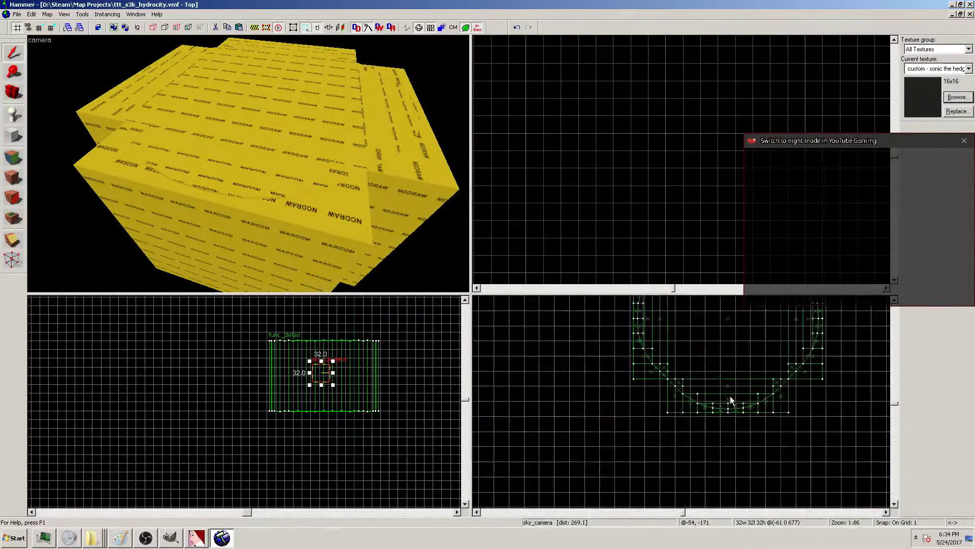
left_click_drag(727, 313, 726, 371)
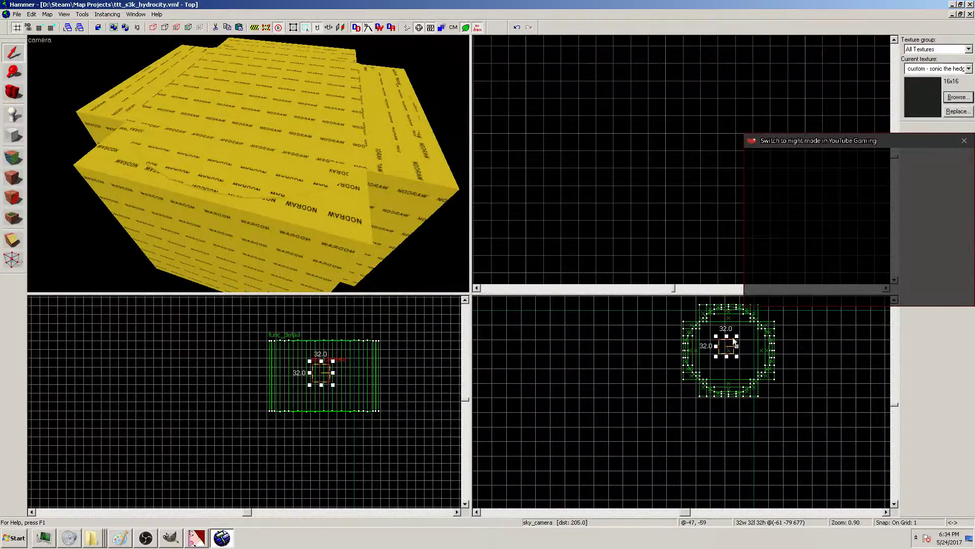
key("Escape")
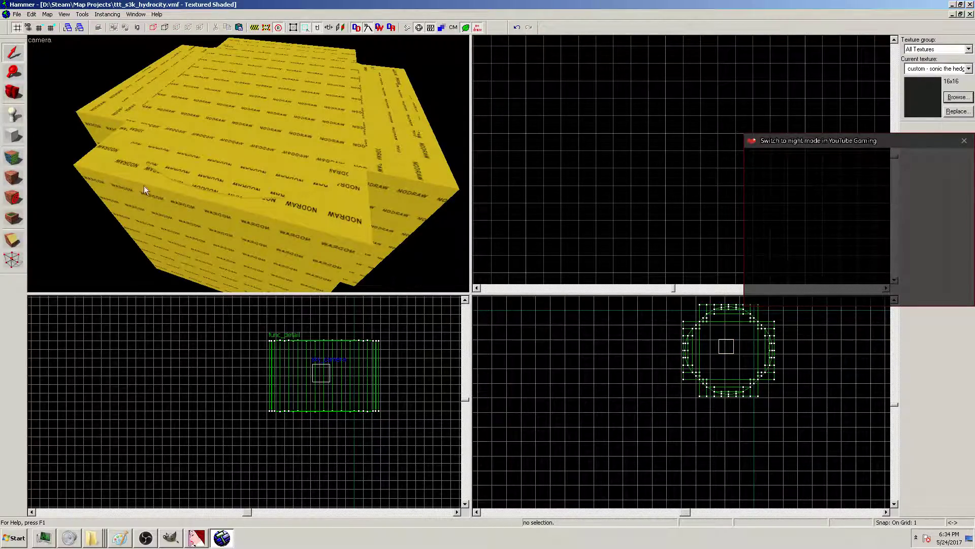
key("z")
key("w")
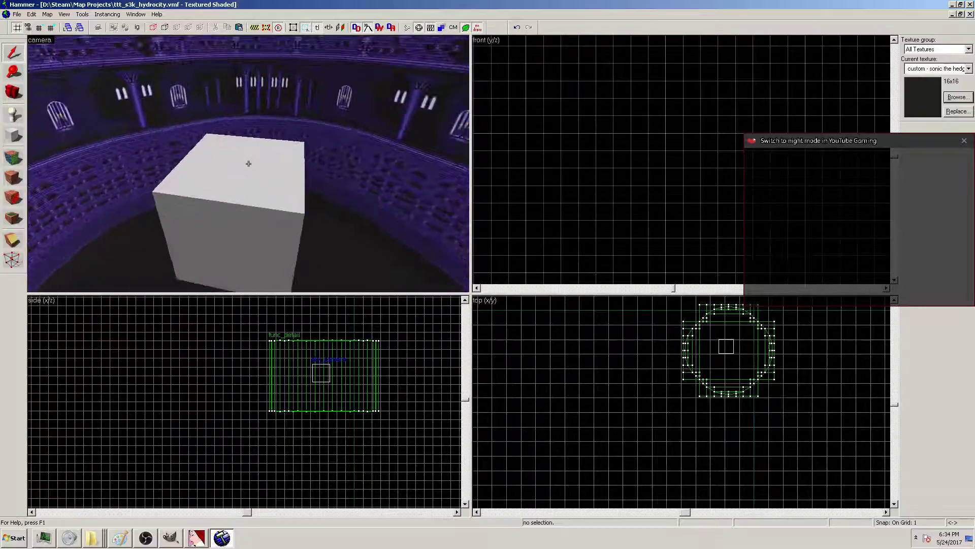
key("w")
key("z")
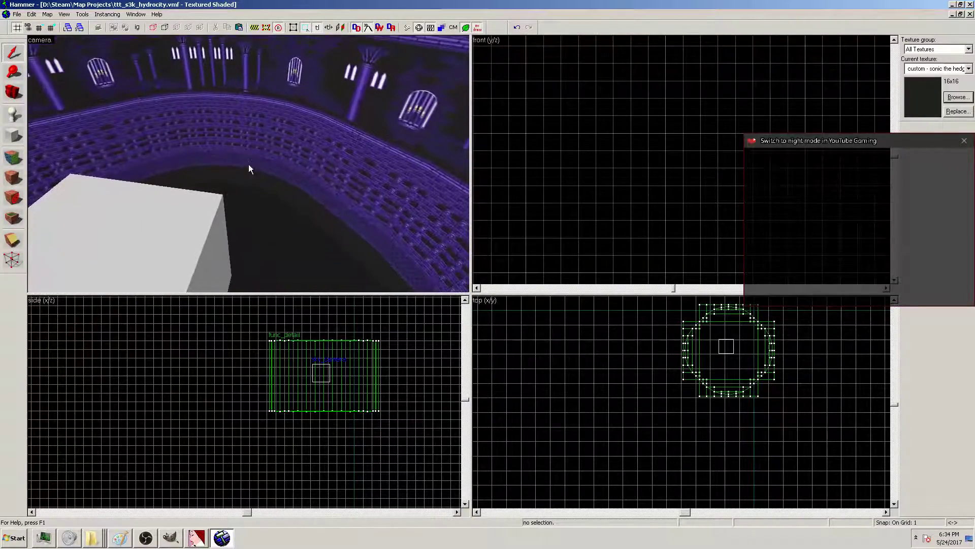
Select the func_detail ring together with the sky_camera, shift both in the top view, and save the map
scroll(285, 214, "down", 3)
scroll(835, 395, "down", 5)
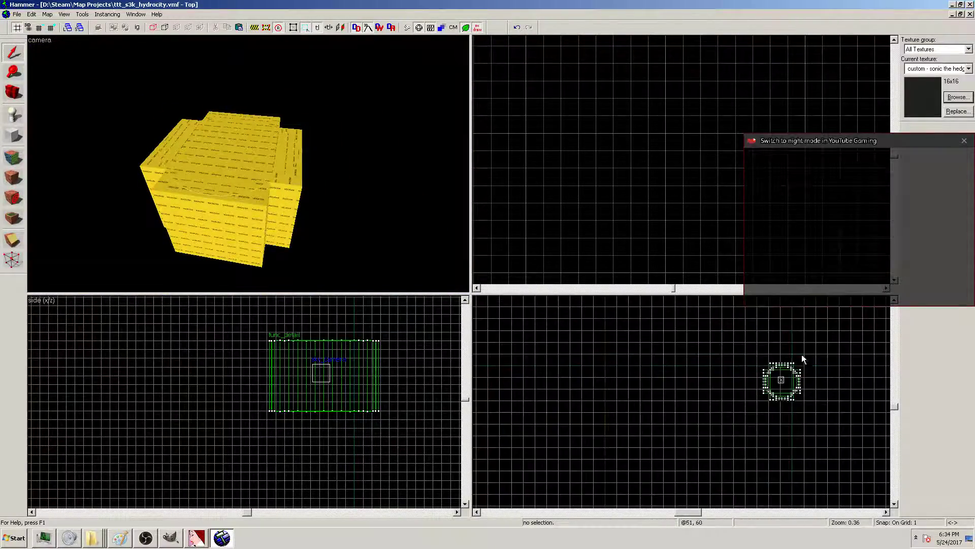
left_click(782, 393)
scroll(773, 349, "up", 7)
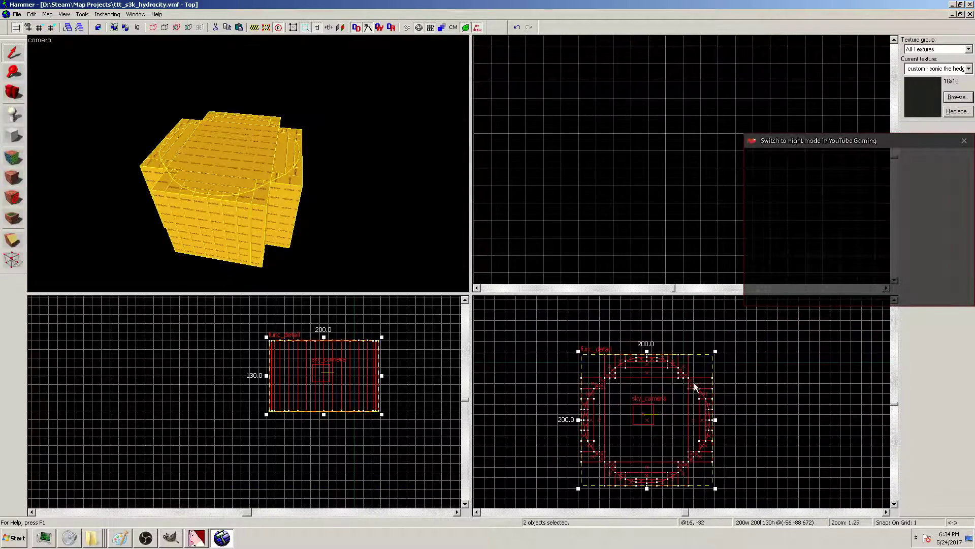
mouse_move(690, 383)
left_mouse_down()
mouse_move(733, 320)
mouse_move(730, 343)
mouse_move(558, 385)
mouse_move(682, 354)
left_mouse_up()
key("ctrl+s")
Select only the sky_camera and move it in the top view onto the map origin at x 0, y 0
key("Escape")
left_click(547, 391)
scroll(680, 361, "up", 8)
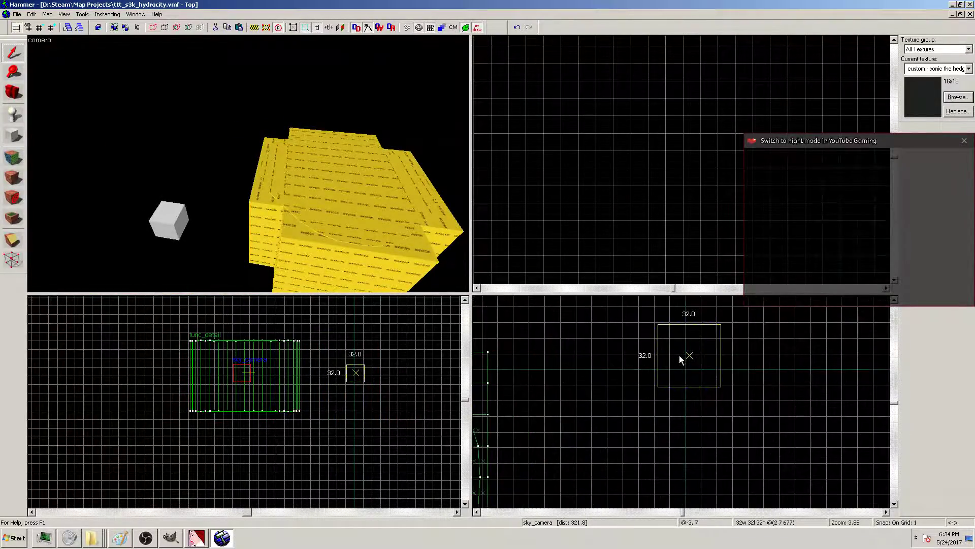
left_click(675, 376)
scroll(660, 391, "down", 10)
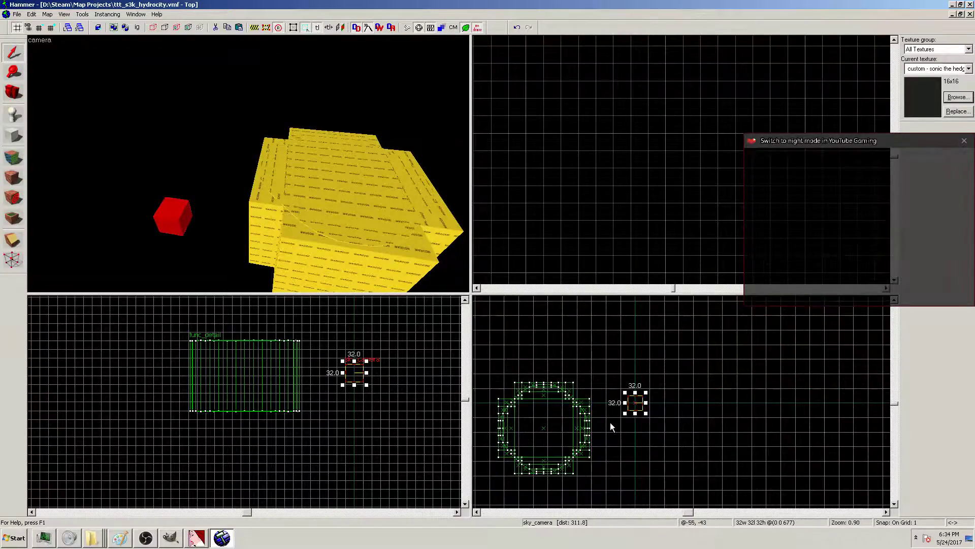
Select the func_detail ring and move it in the top view so it is centred around the sky_camera, then deselect it
left_click_drag(481, 360, 618, 496)
left_click_drag(544, 428, 641, 406)
scroll(640, 404, "up", 10)
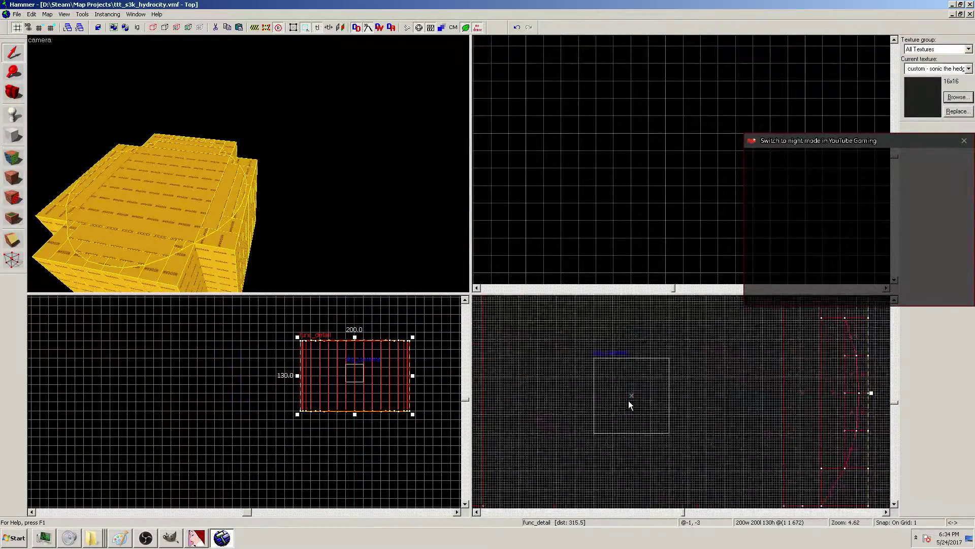
scroll(625, 401, "down", 9)
key("Escape")
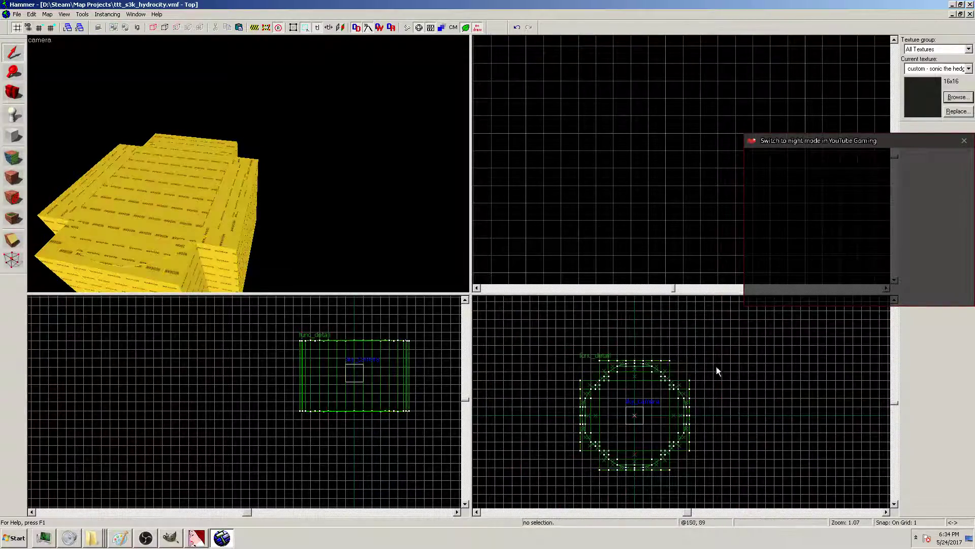
Lower the sky_camera in the side view to height 672, level with the ring's centre, and deselect it
key("z")
key("s")
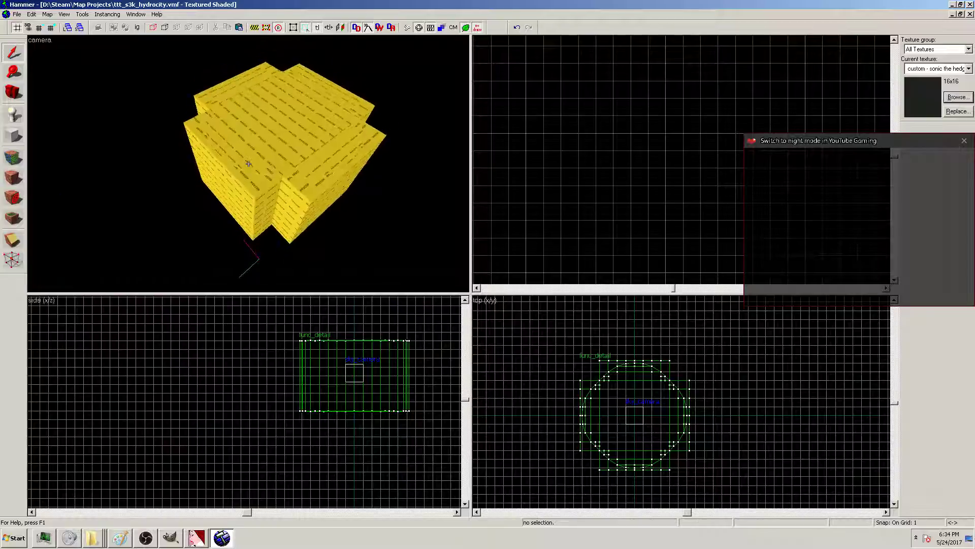
key("z")
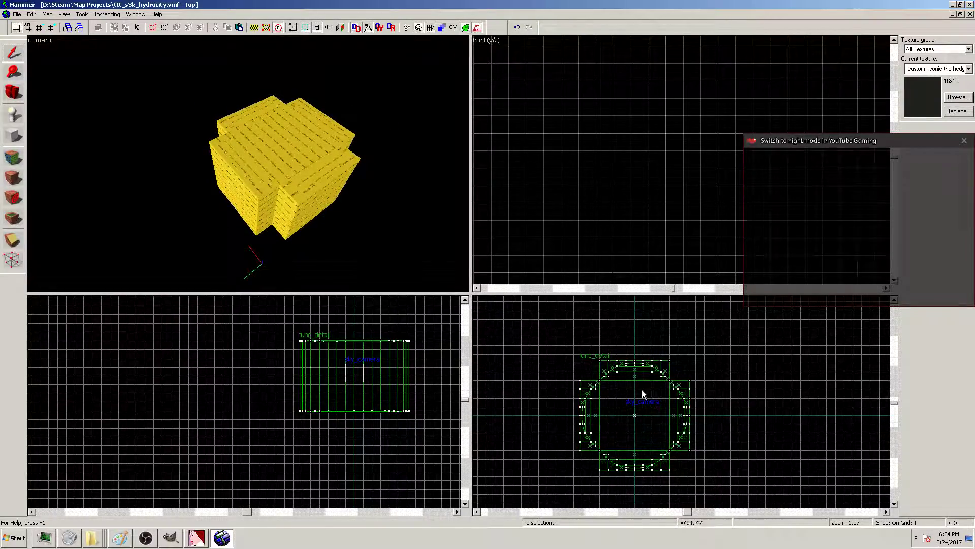
scroll(602, 399, "up", 3)
scroll(340, 370, "up", 6)
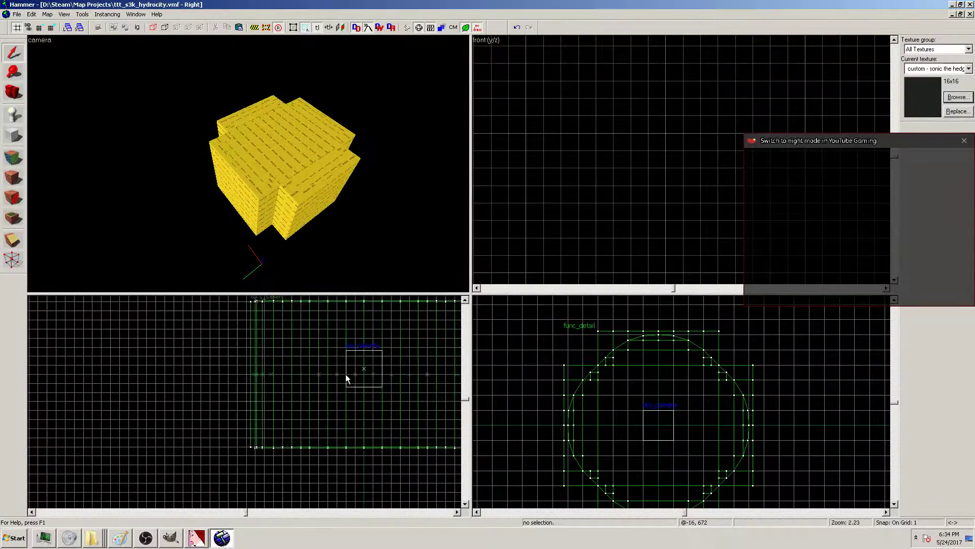
left_click(365, 366)
left_click_drag(365, 367, 368, 392)
scroll(368, 383, "up", 7)
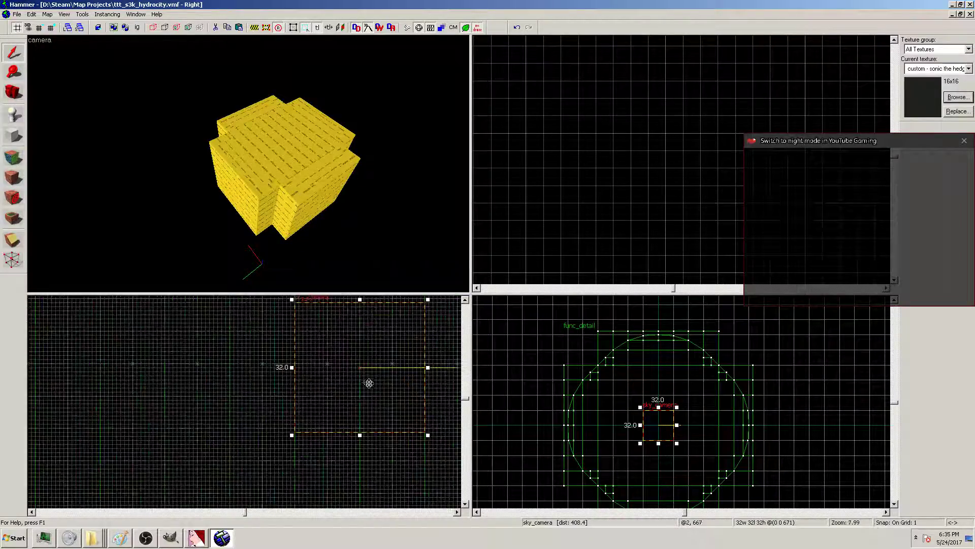
scroll(373, 376, "down", 13)
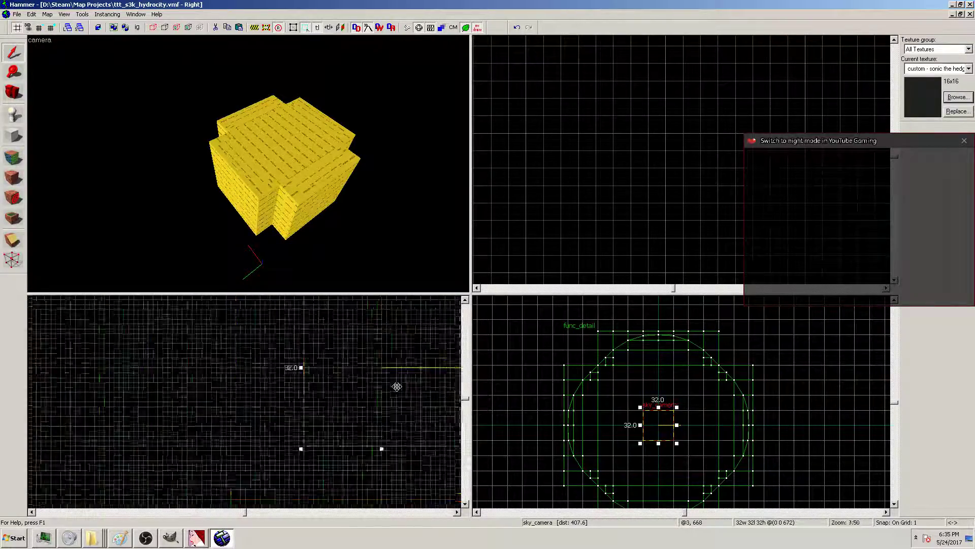
left_click(422, 441)
Select the ring and the sky_camera together and move them down in the side view toward the map's zero height
scroll(431, 429, "down", 4)
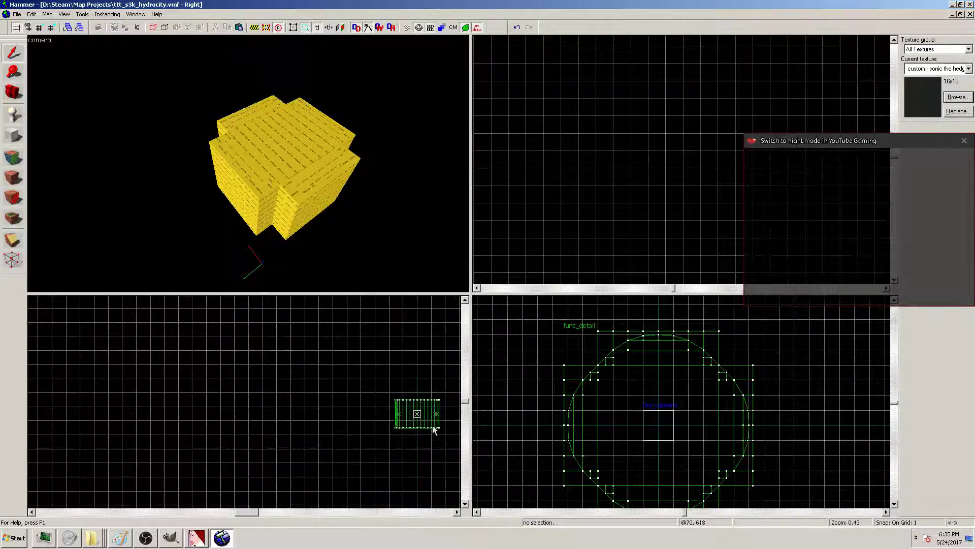
left_click(404, 416)
left_click(414, 360)
scroll(420, 417, "down", 4)
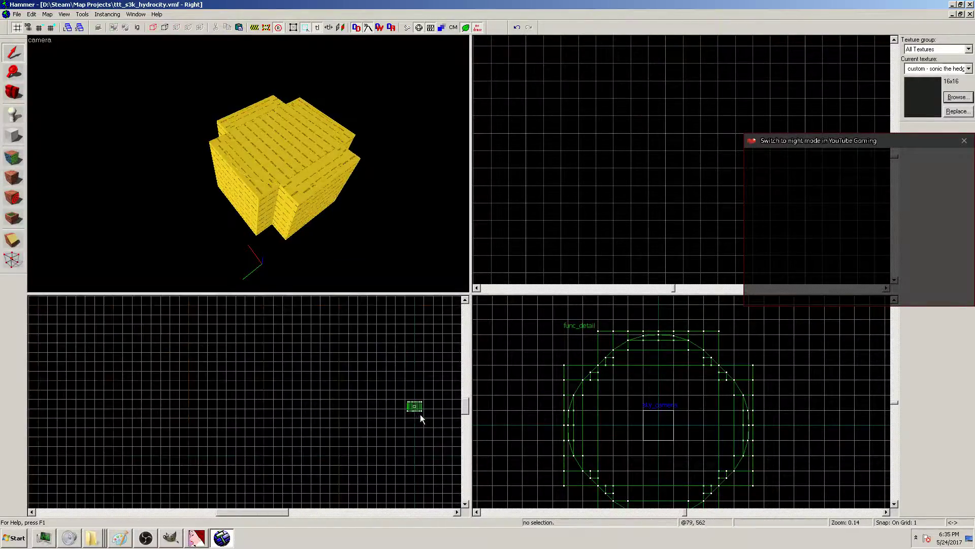
left_click(414, 405)
scroll(416, 406, "up", 4)
left_click_drag(406, 400, 405, 490)
scroll(405, 493, "up", 12)
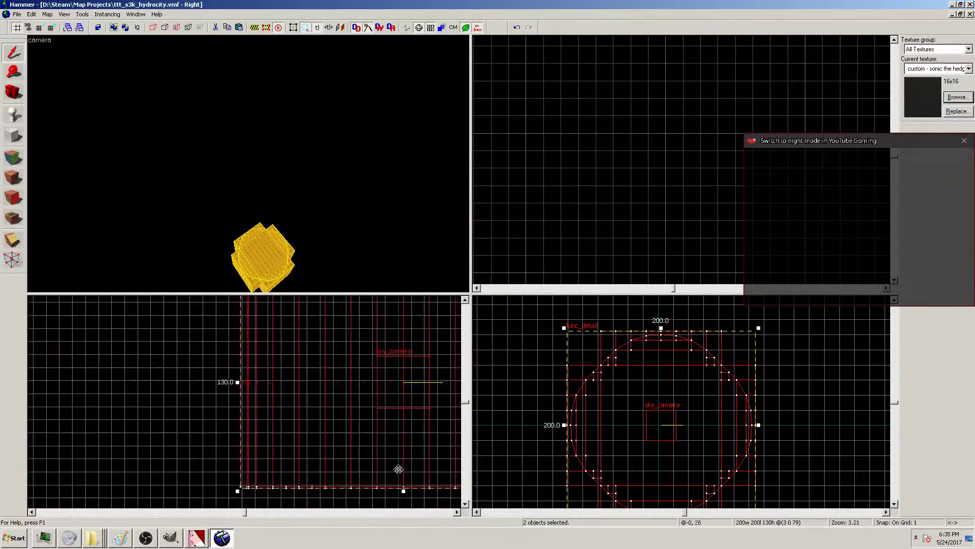
Fine-adjust the selected ring and sky_camera in the side view to centre them at 0 0 0, then deselect them
left_click_drag(412, 451, 406, 507)
scroll(416, 497, "up", 2)
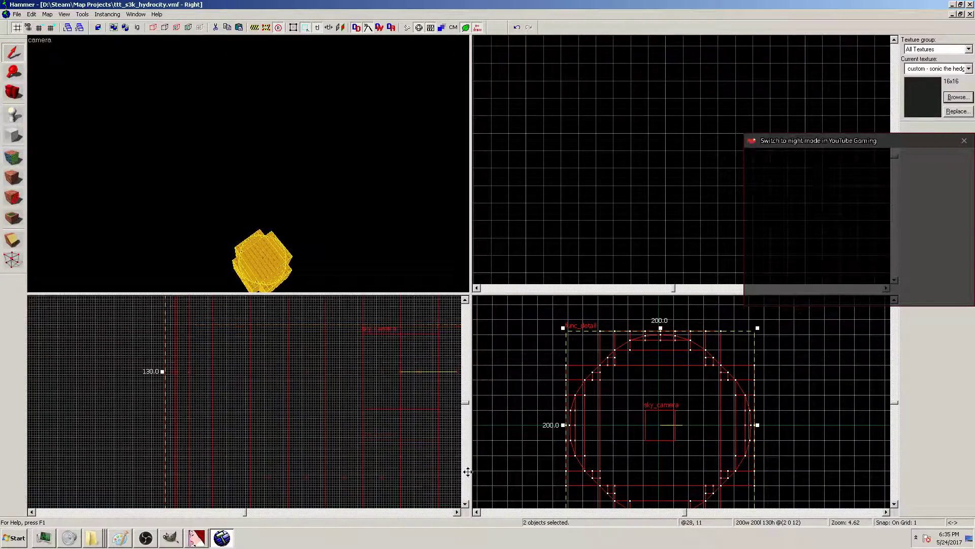
mouse_move(411, 415)
left_mouse_down()
mouse_move(407, 446)
mouse_move(399, 416)
mouse_move(450, 396)
mouse_move(407, 414)
left_mouse_up()
scroll(405, 405, "up", 3)
scroll(405, 405, "up", 4)
scroll(407, 413, "down", 15)
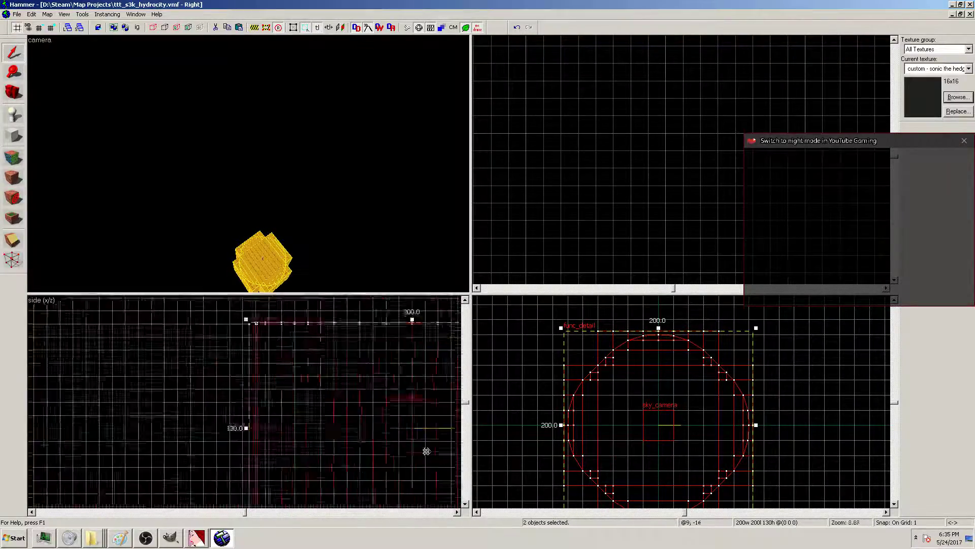
left_click(385, 401)
key("ctrl+a")
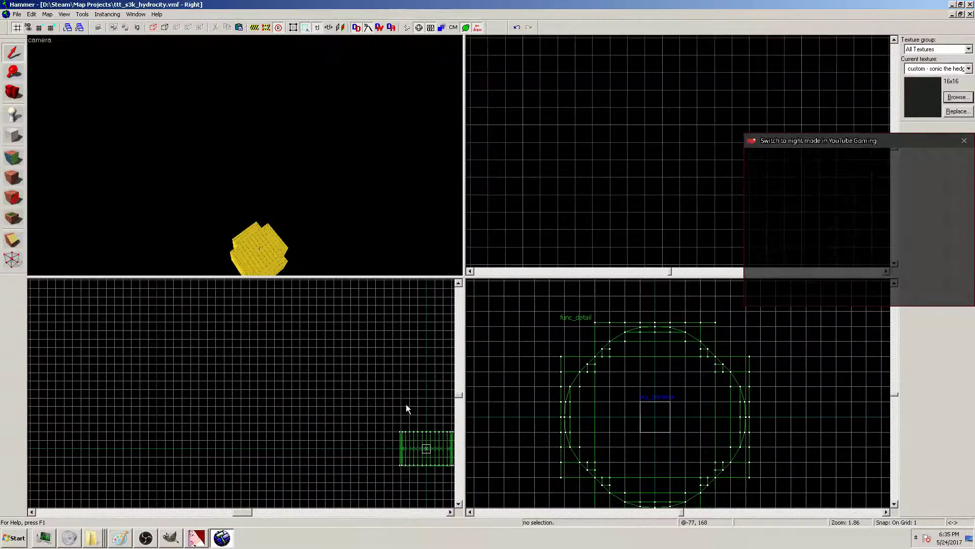
Examine the ring's placement against the map bounds in the top and side views and its interior and outside in 3D
middle_click_drag(364, 394, 409, 400)
left_click_drag(409, 401, 240, 349)
scroll(239, 349, "down", 2)
scroll(641, 432, "down", 4)
key("z")
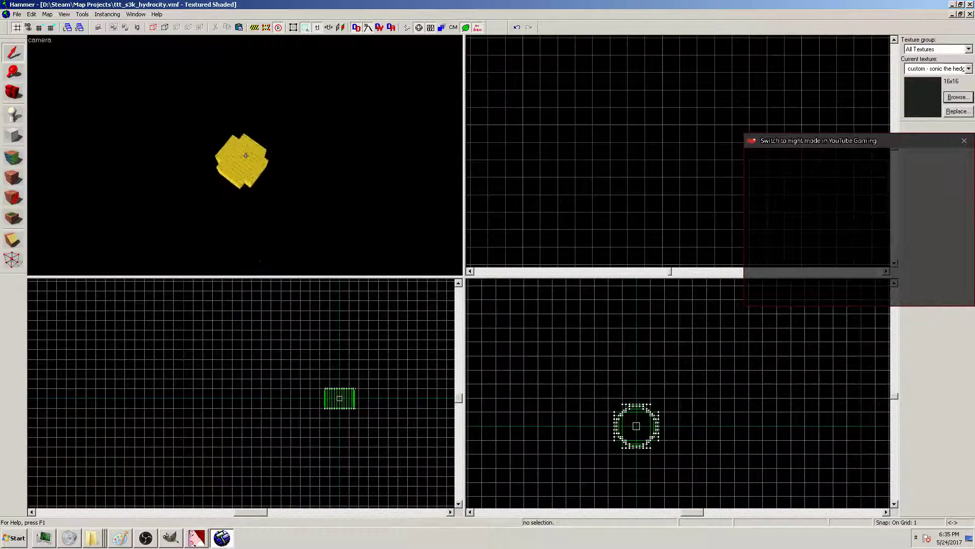
key("z")
scroll(625, 346, "up", 5)
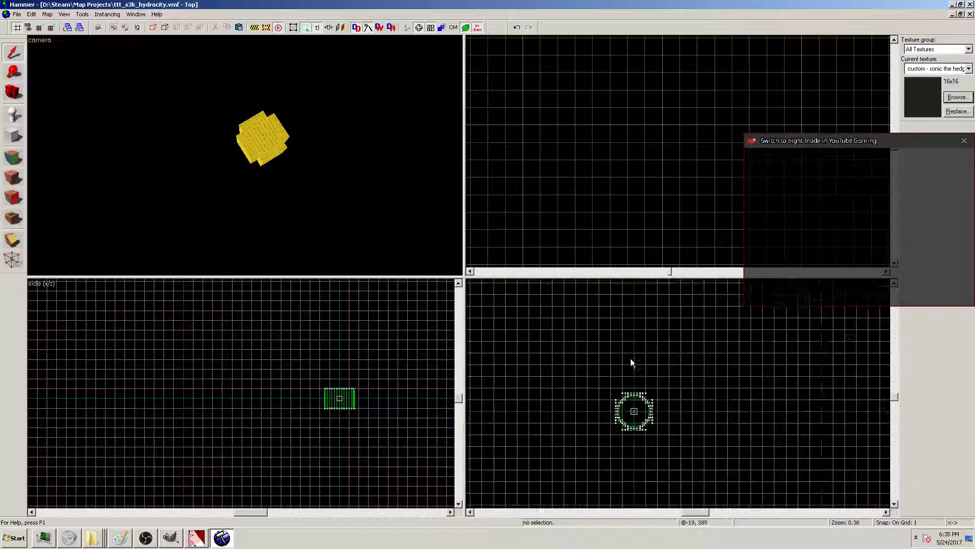
scroll(672, 449, "down", 2)
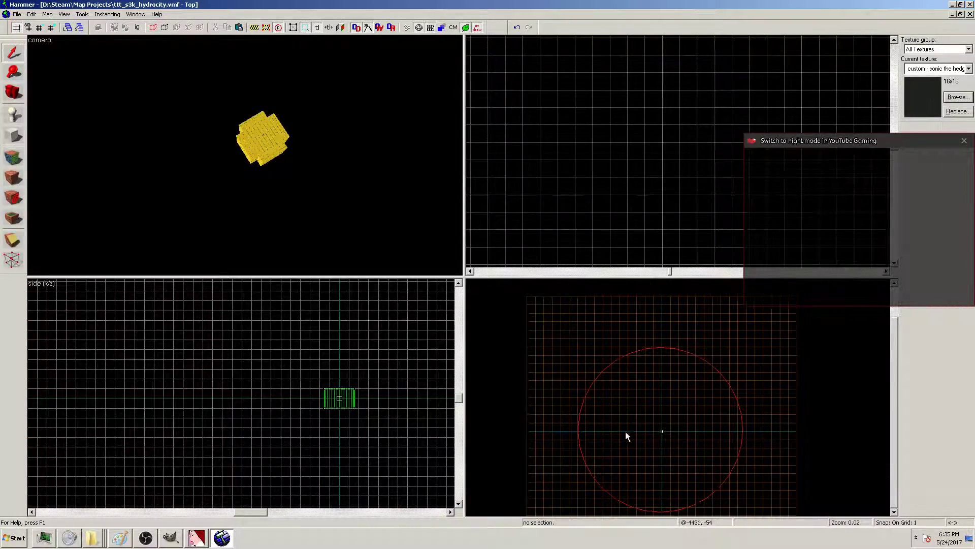
scroll(331, 462, "down", 6)
scroll(323, 475, "up", 15)
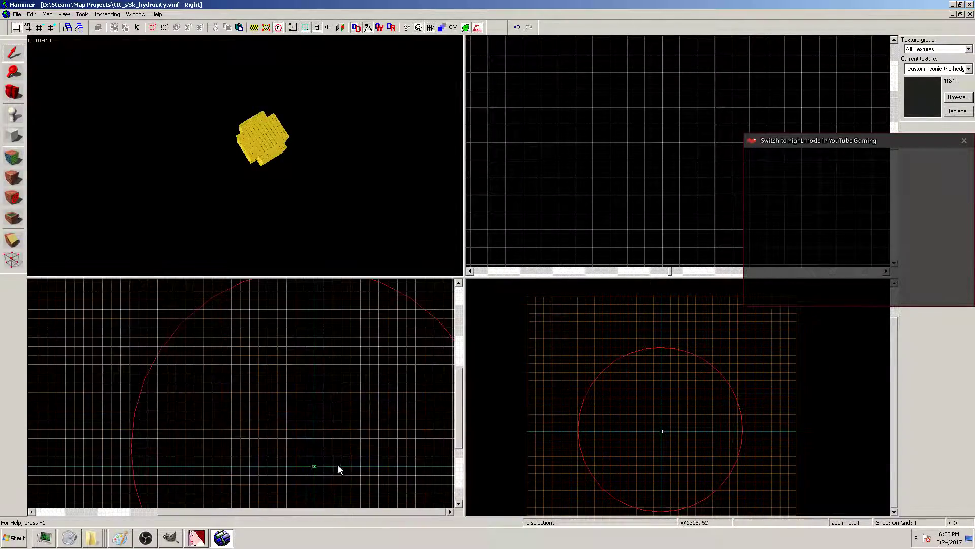
scroll(306, 446, "up", 5)
scroll(273, 450, "up", 6)
key("z")
scroll(246, 155, "up", 10)
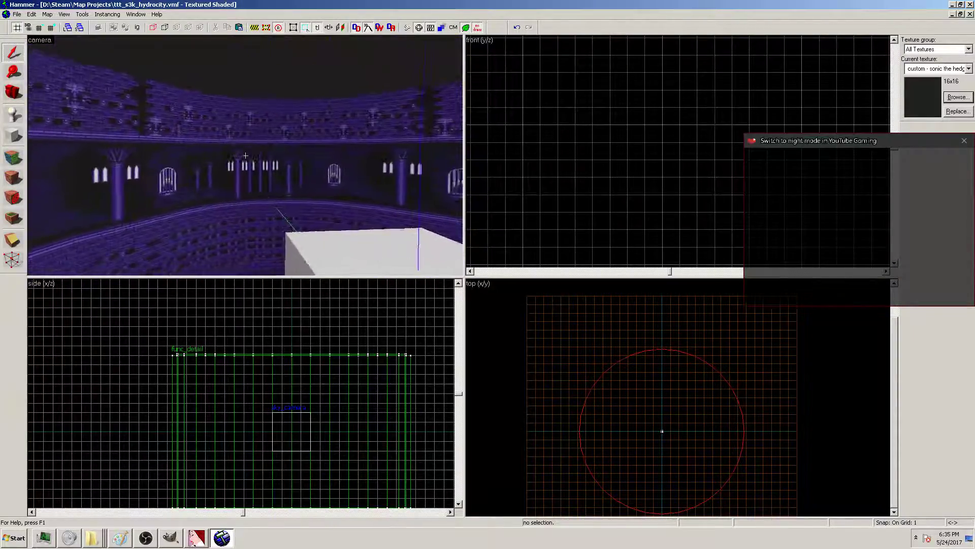
key("s")
key("s")
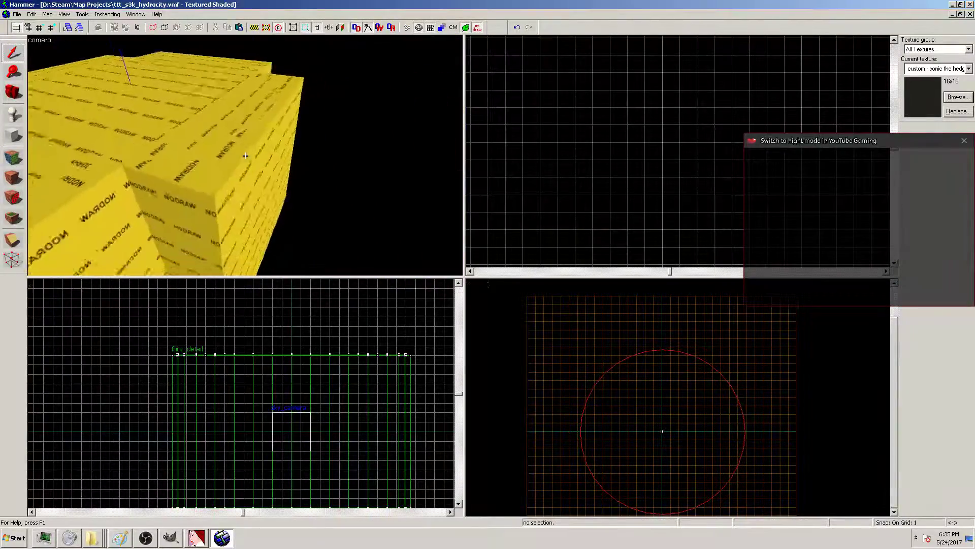
left_click_drag(246, 155, 262, 161)
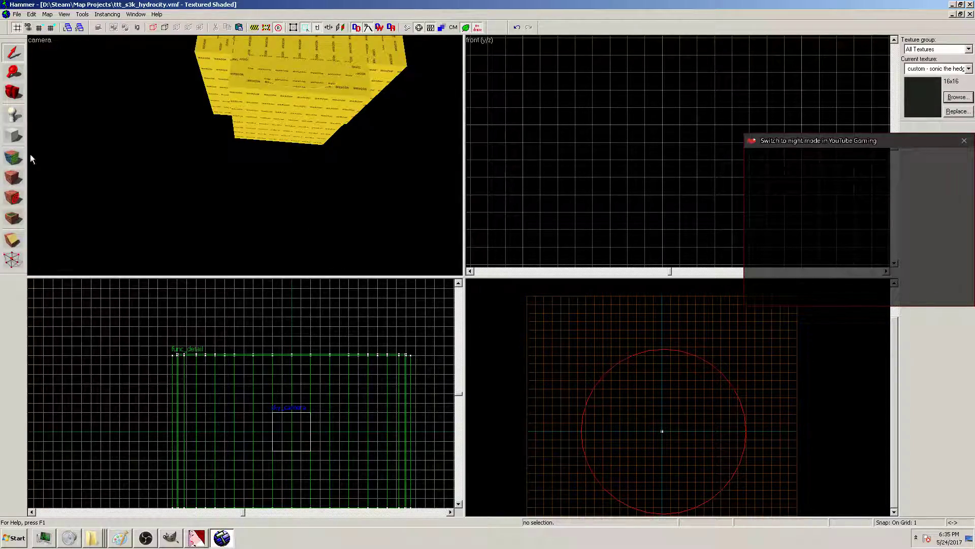
Activate the Block tool and make tools/toolsnodraw the current texture, clearing the texture filter and listing only used textures
left_click(19, 137)
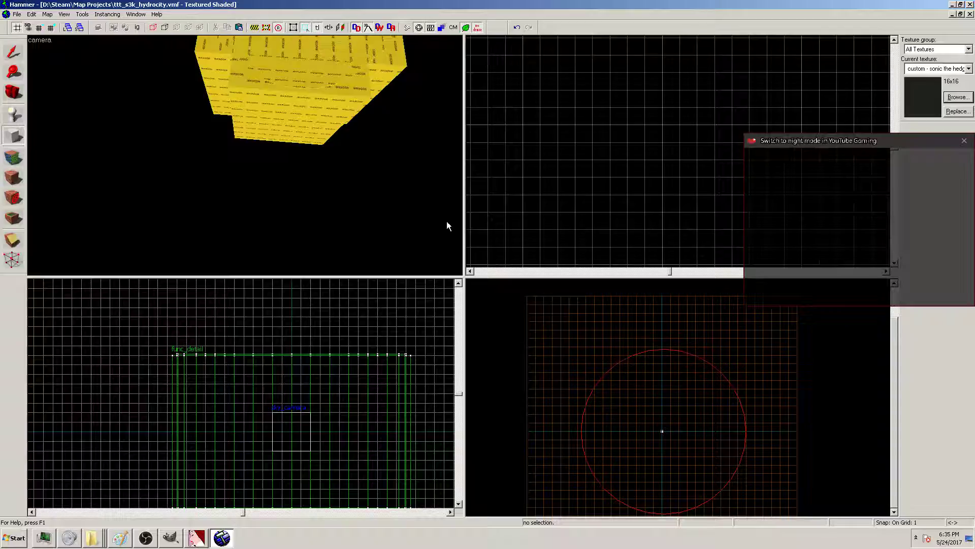
left_click(958, 97)
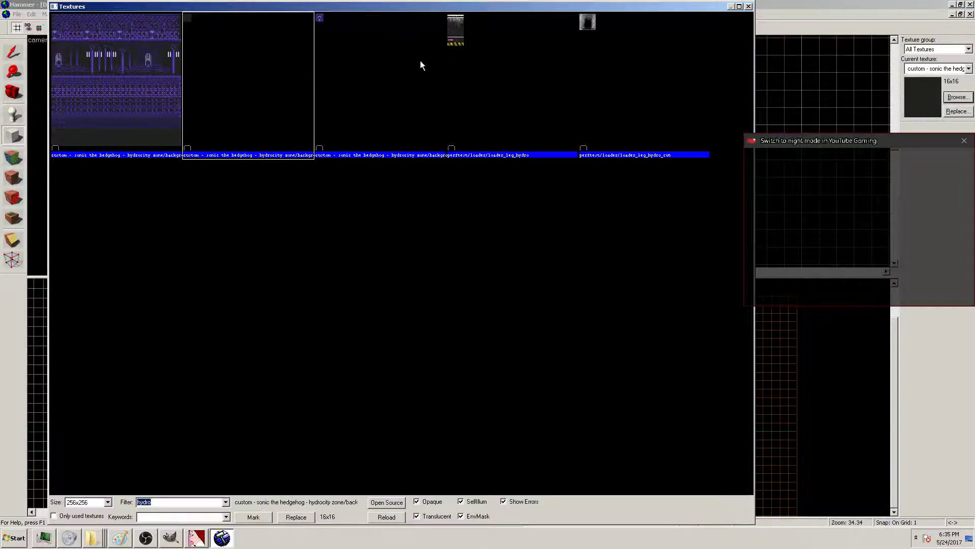
key("BackSpace")
left_click(90, 520)
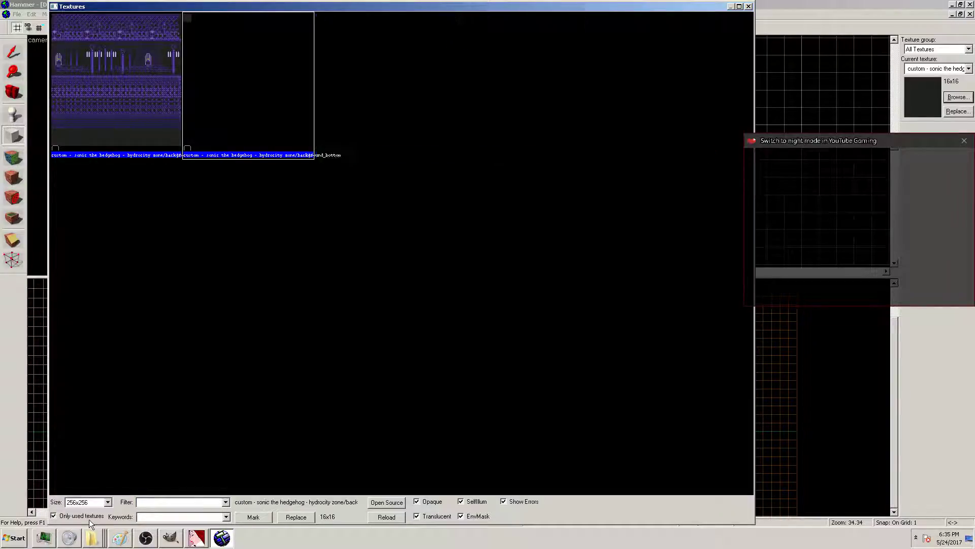
double_click(386, 64)
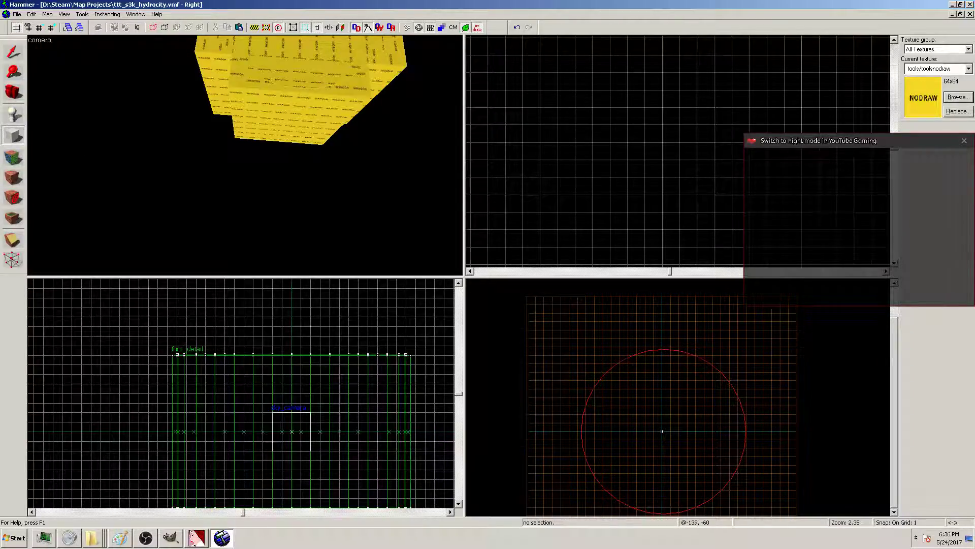
Switch to OBS to check the stream status and return to Hammer
left_click(147, 539)
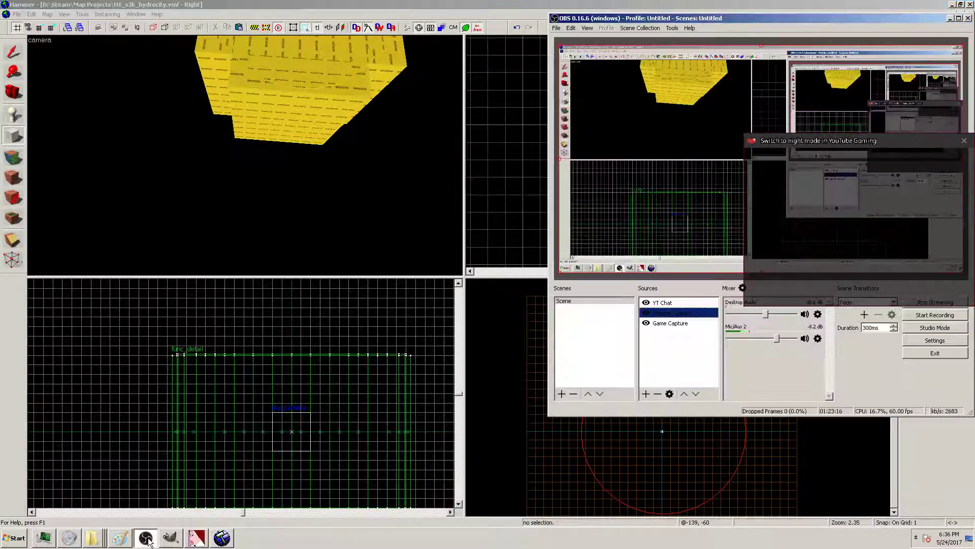
left_click(328, 212)
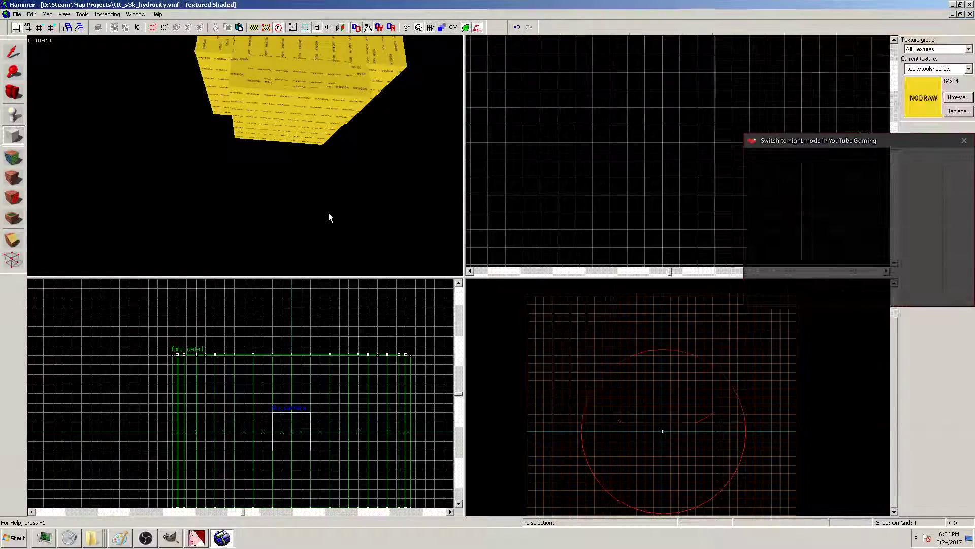
Inspect the ring's nodraw exterior and the textured interior around the sky_camera in the 3D view
scroll(329, 196, "down", 4)
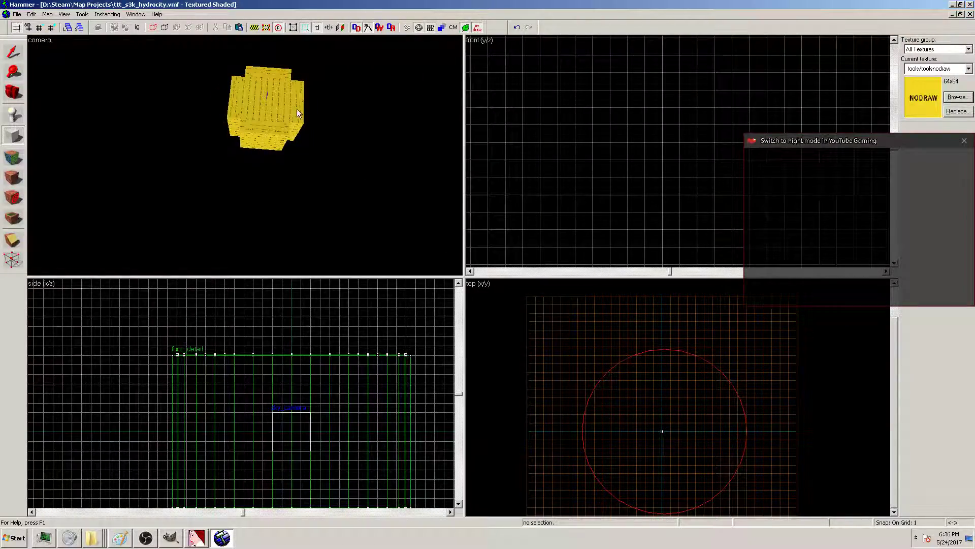
key("z")
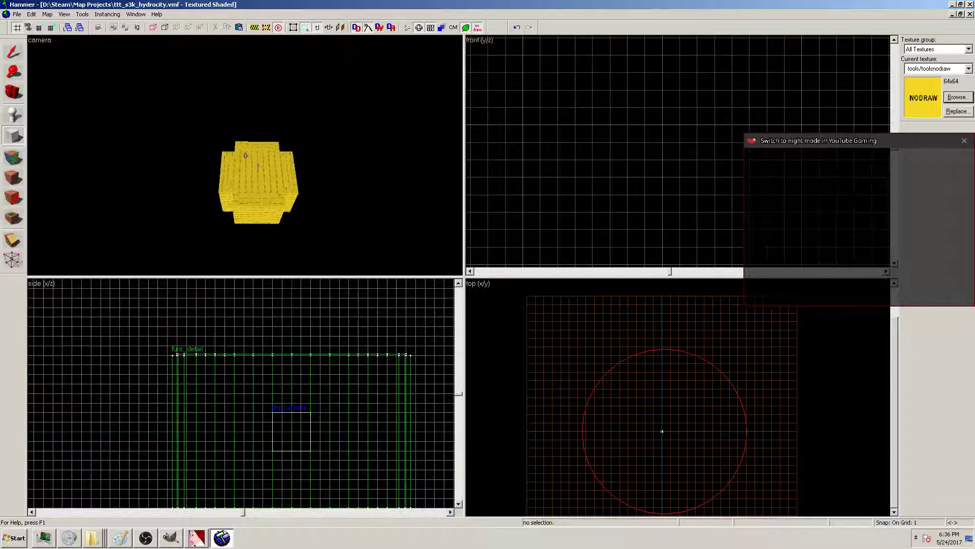
key("w")
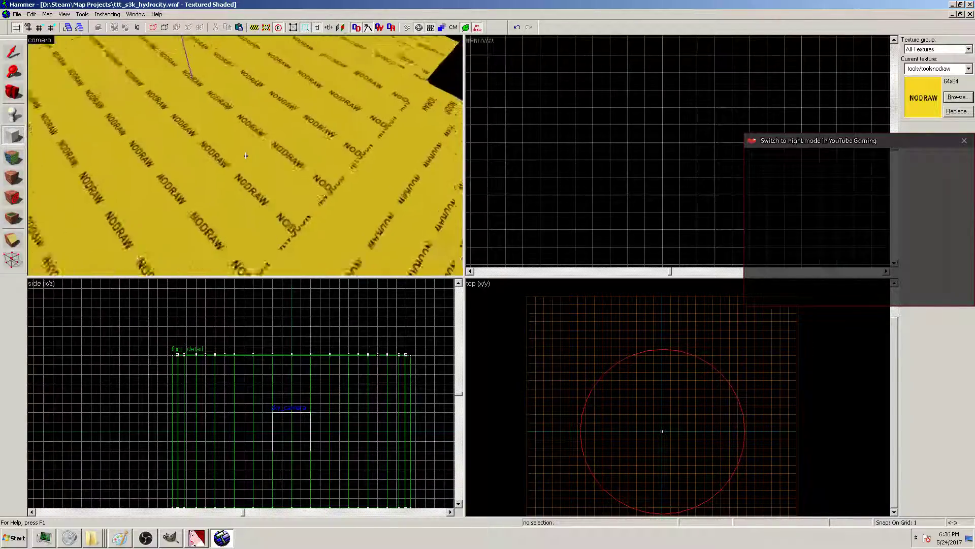
key("w")
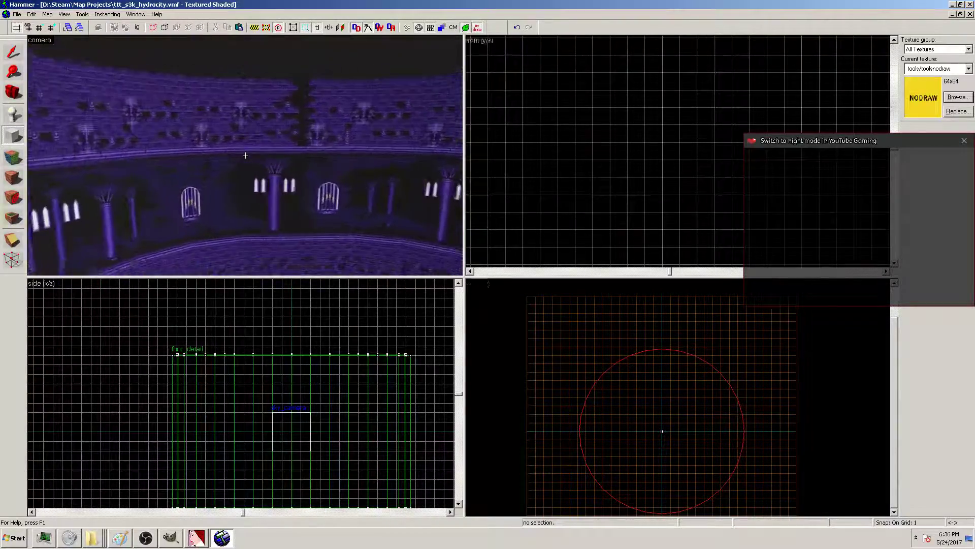
key("s")
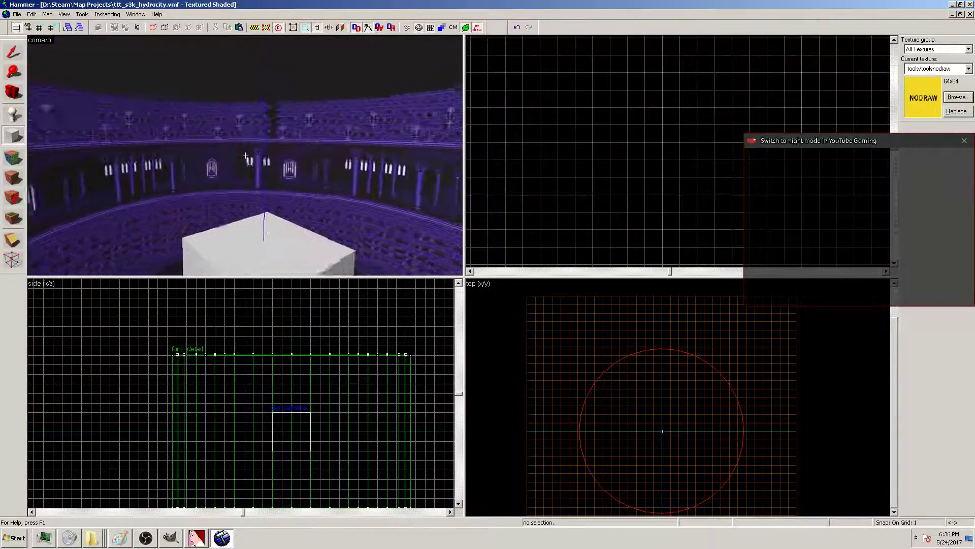
Examine the textured wall, its seam and the open areas above and below around the sky_camera from inside the ring in 3D
key("w")
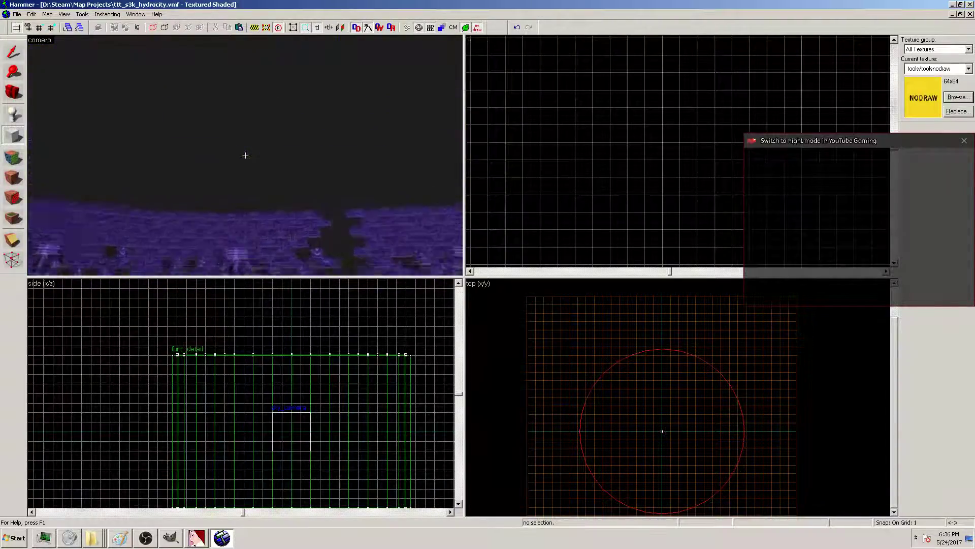
key("s")
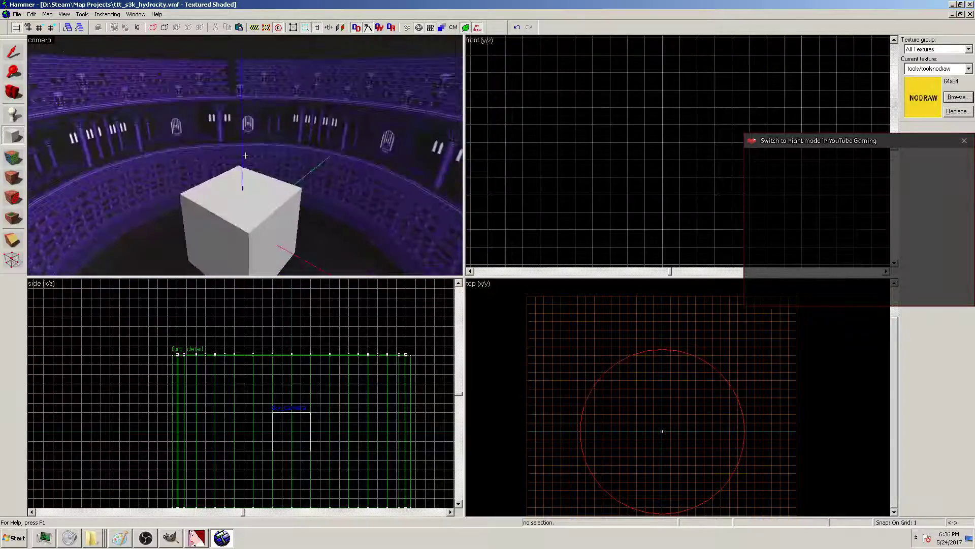
key("w")
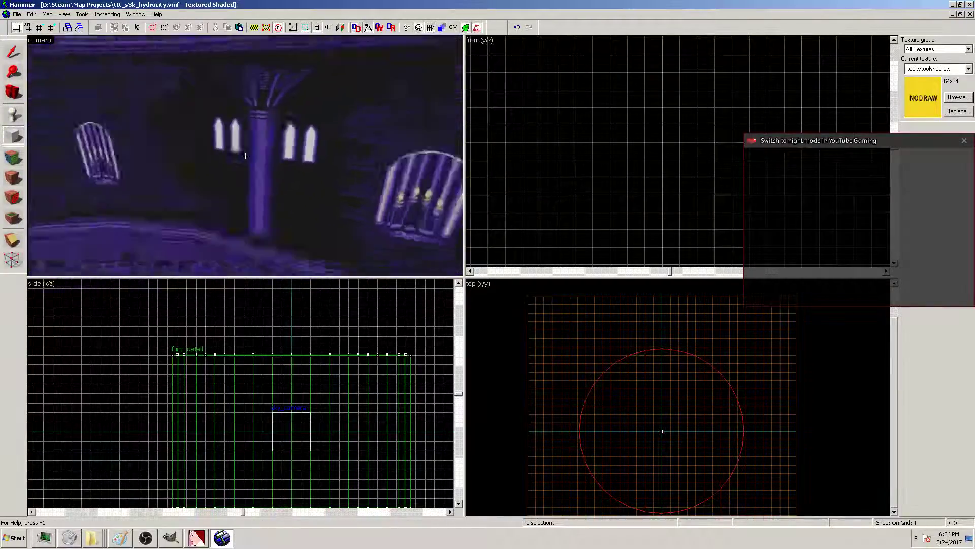
key("w")
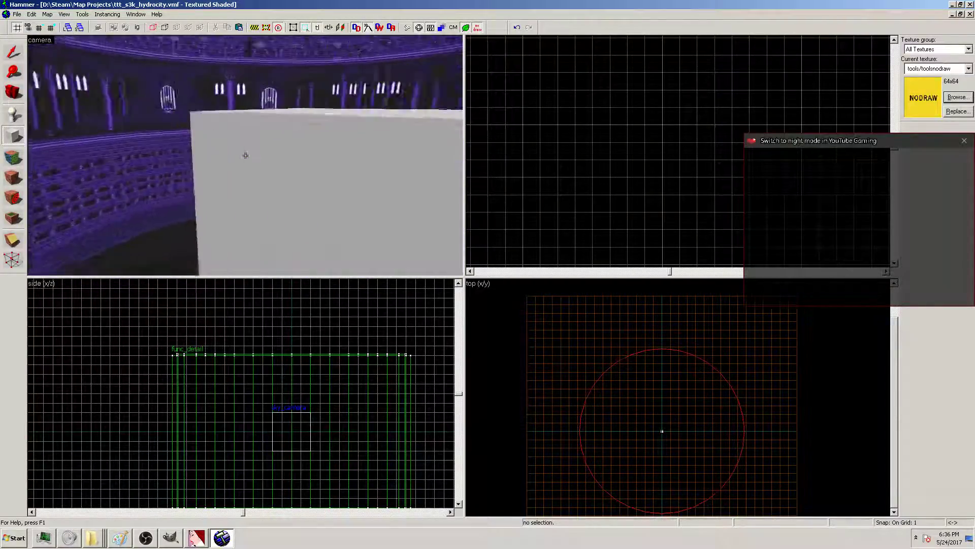
key("s")
key("s")
key("w")
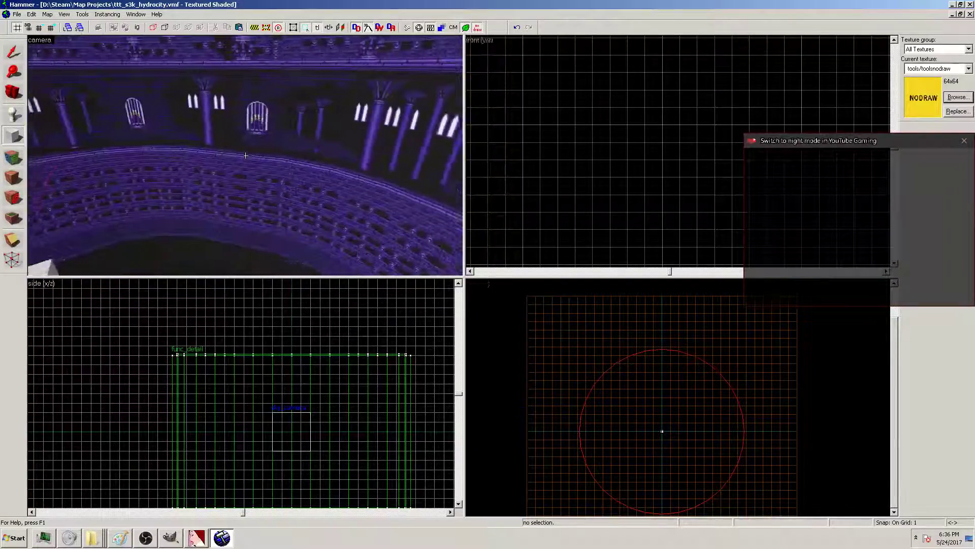
key("w")
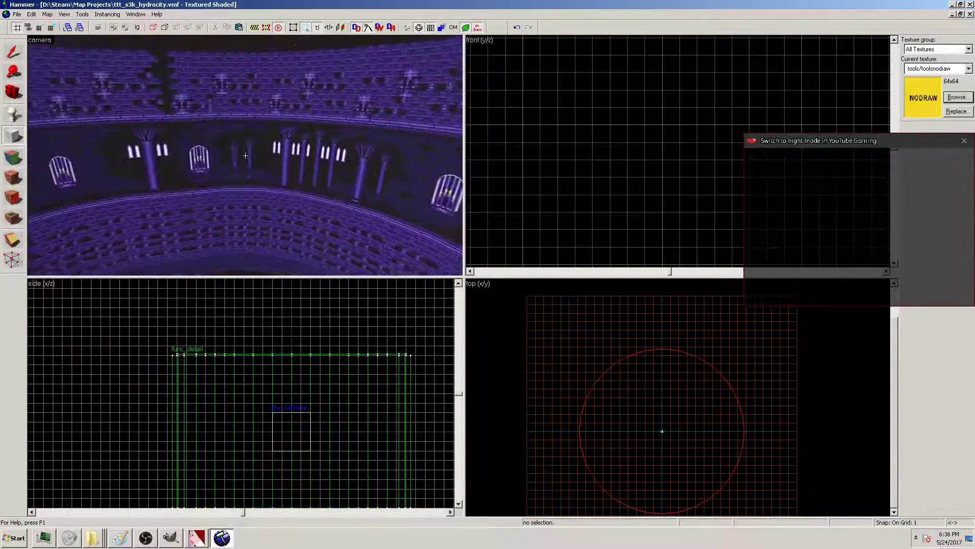
key("s")
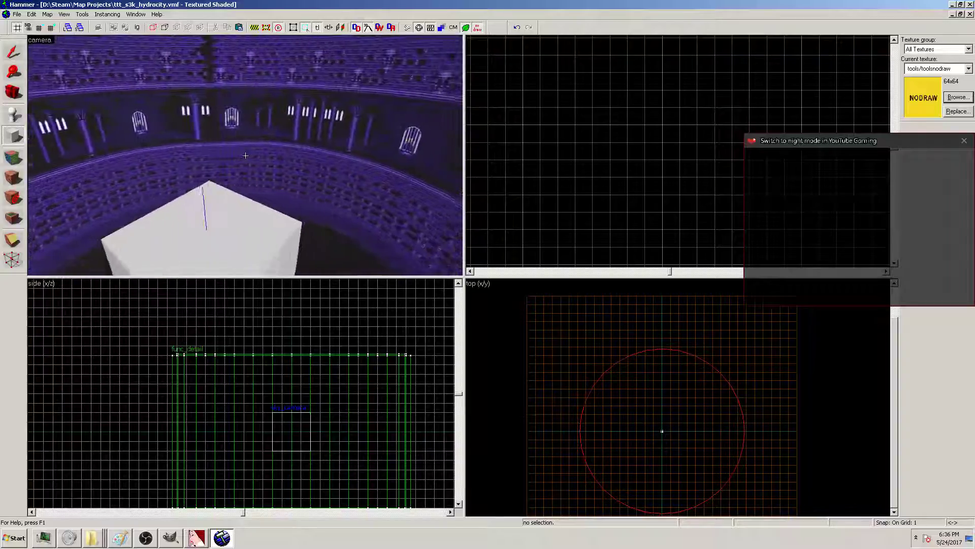
key("w")
key("w")
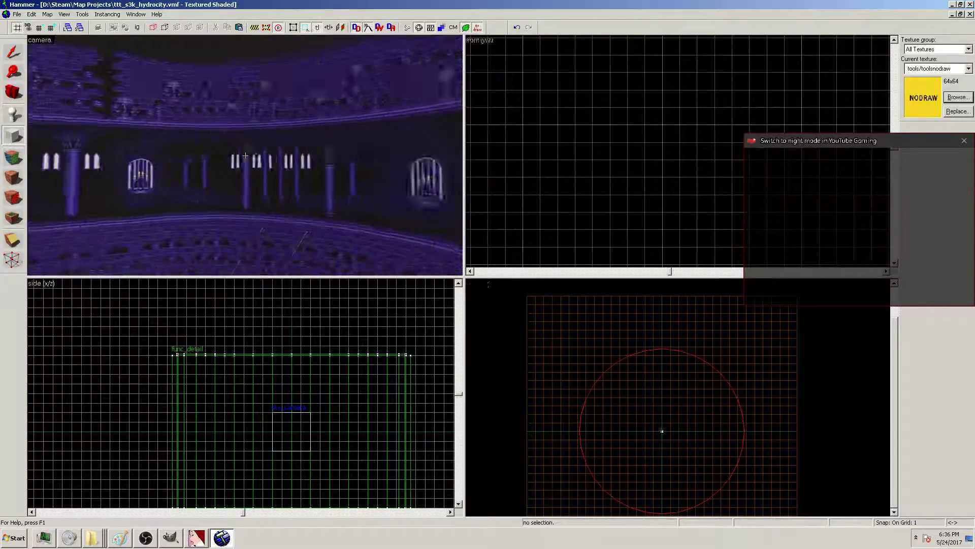
key("s")
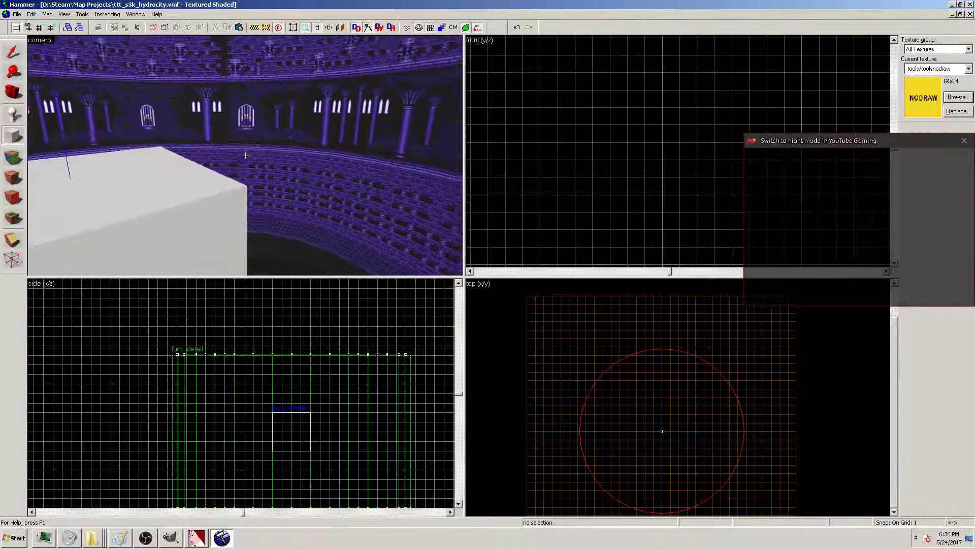
key("w")
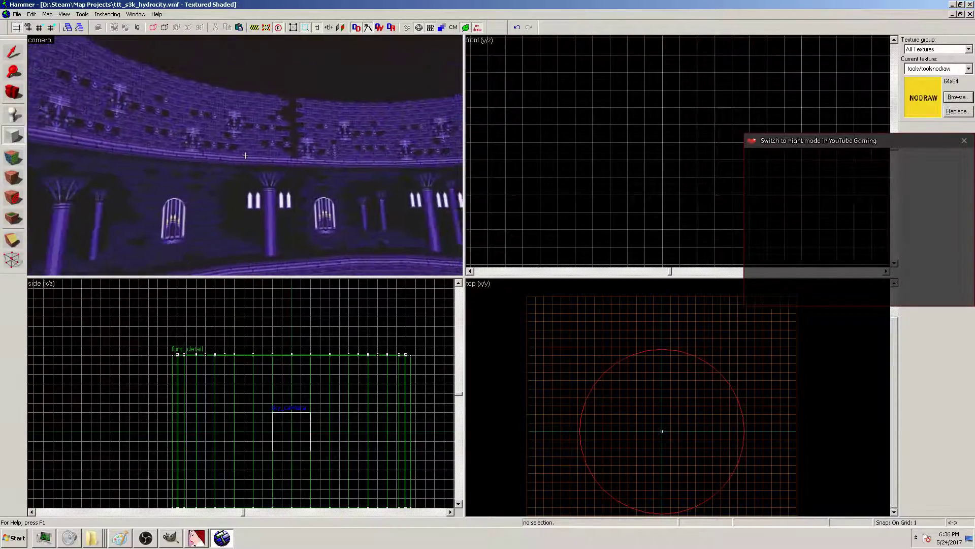
key("w")
key("w")
key("z")
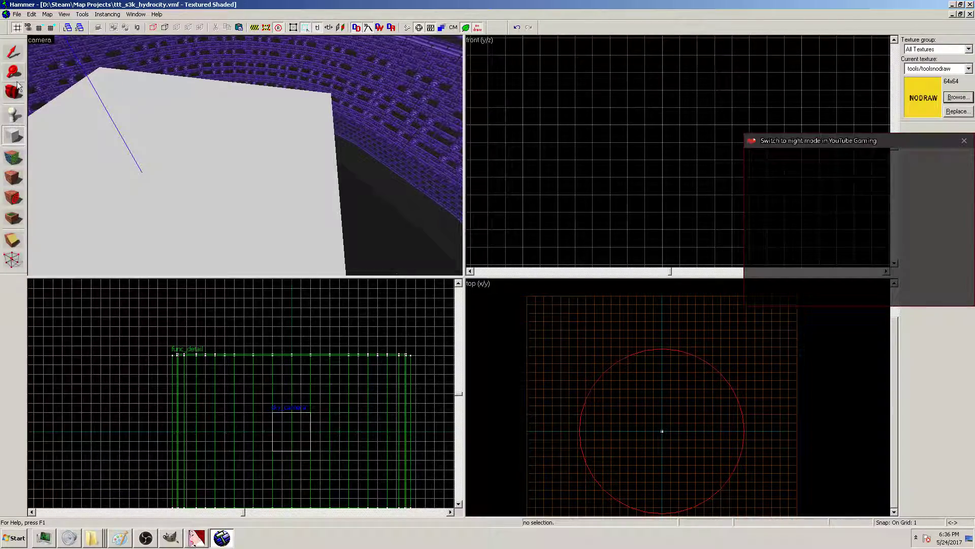
Select the sky_camera at the ring's centre in the side view and open its object properties
left_click(293, 435)
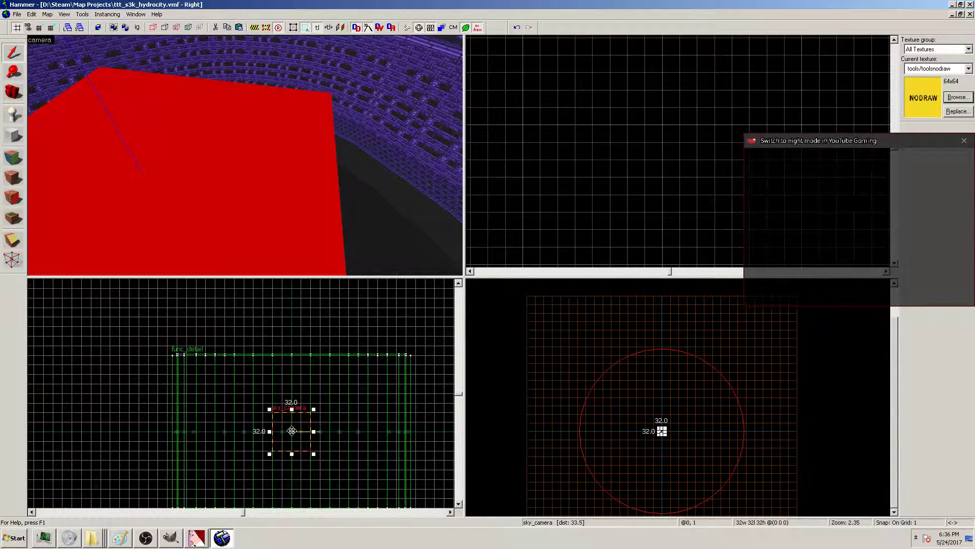
right_click(293, 432)
left_click(307, 426)
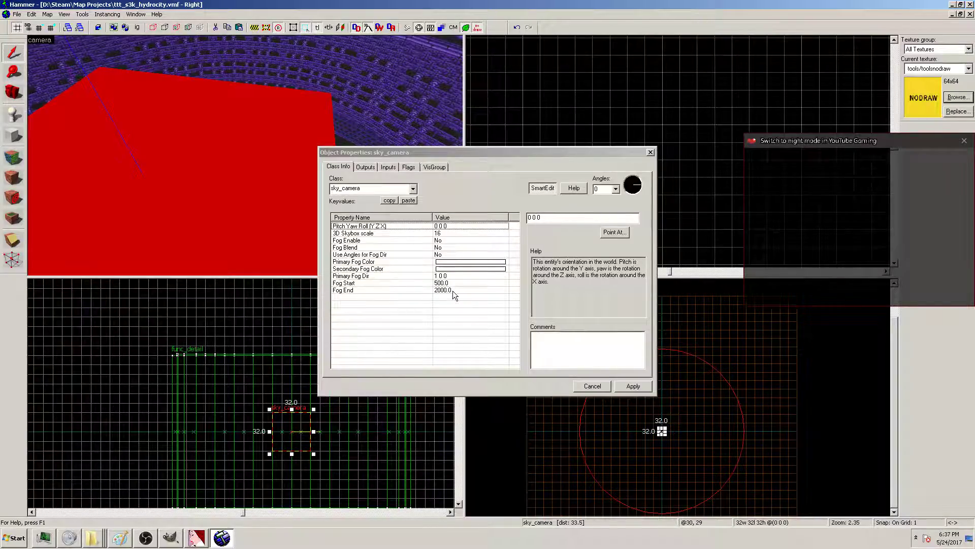